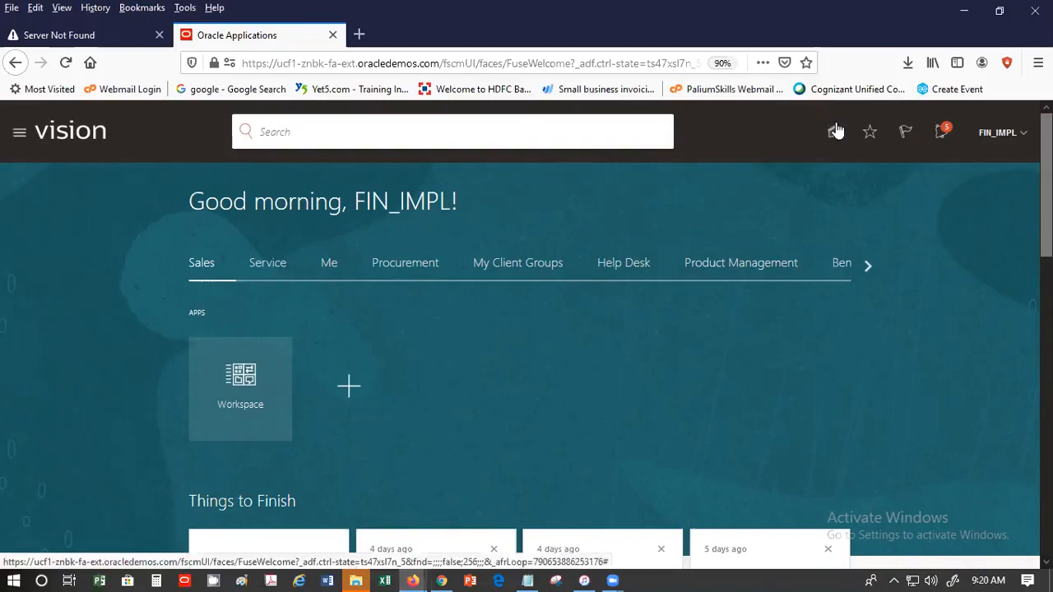
Step: Display the Others group of apps on the home page
click(869, 265)
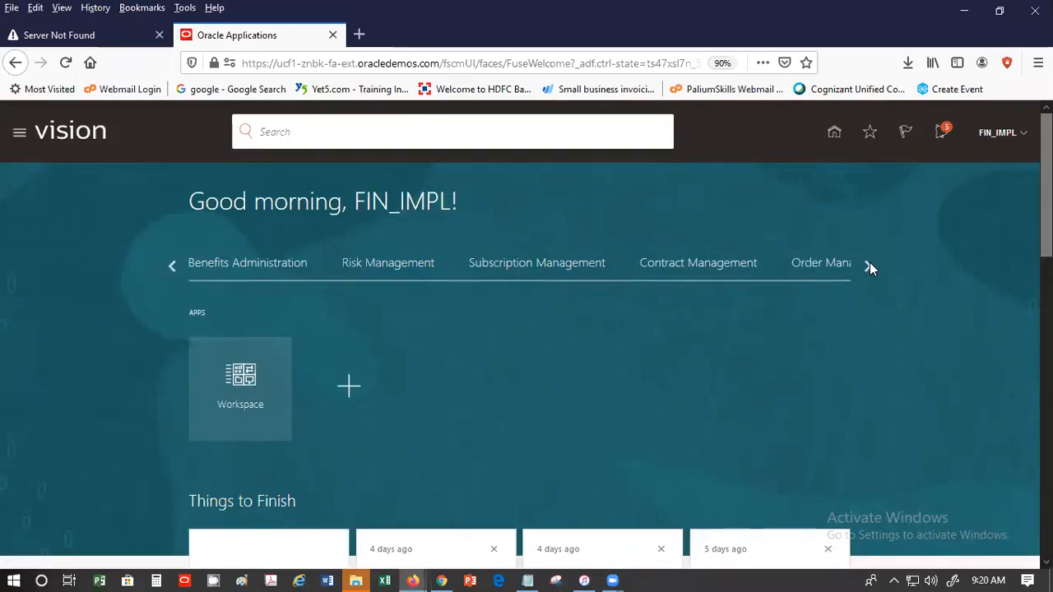
click(869, 266)
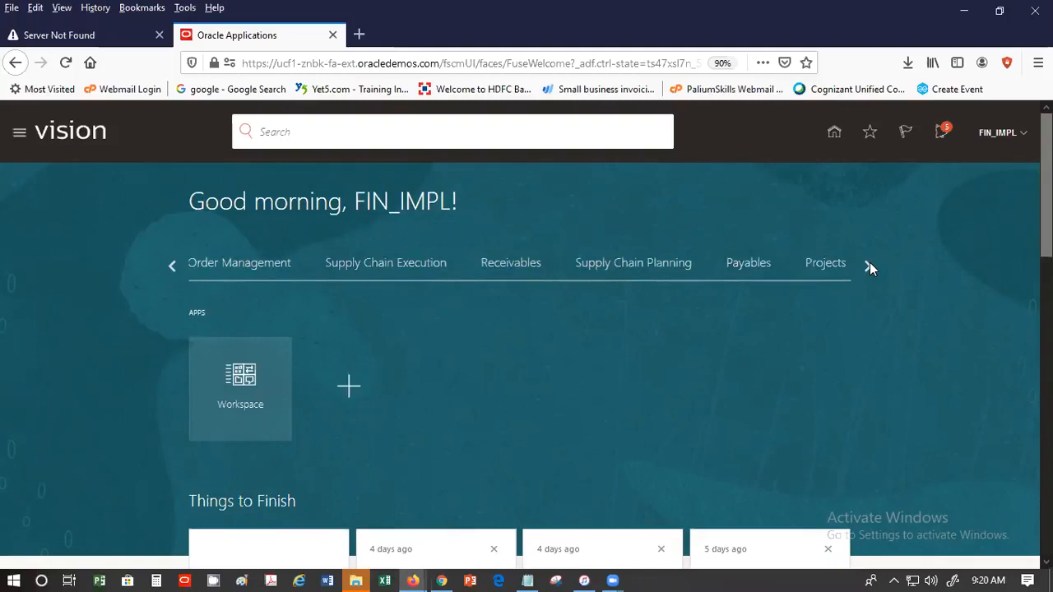
click(869, 263)
click(869, 264)
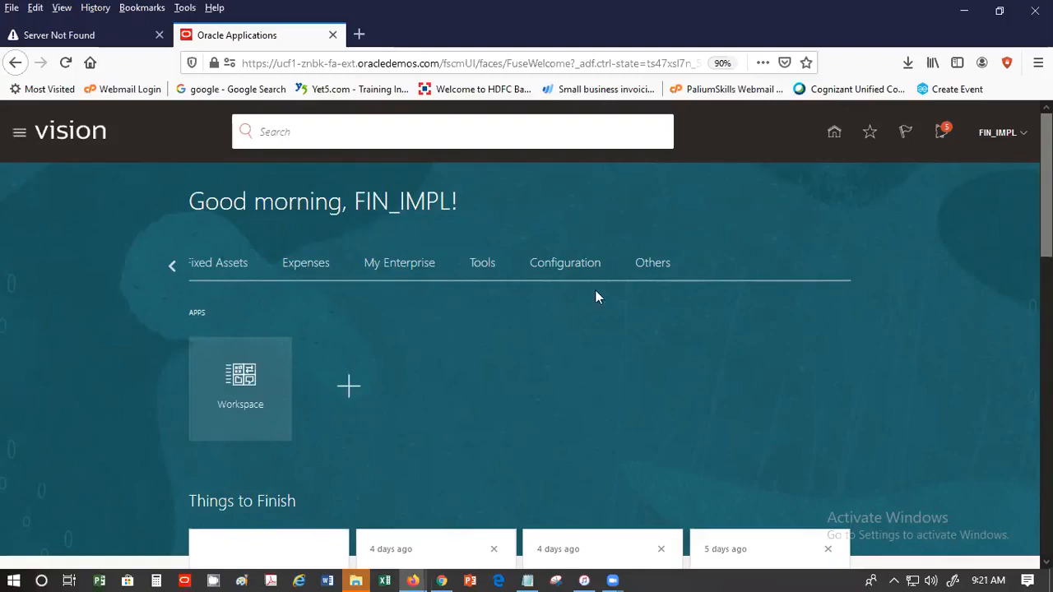
click(639, 264)
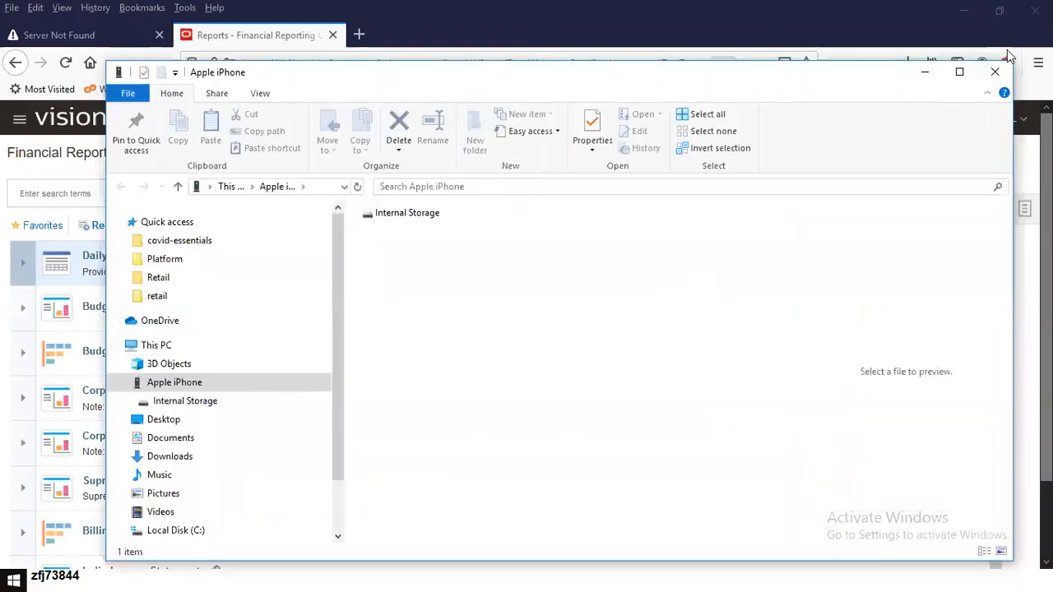
Step: Close the Apple iPhone folder window and open the workspace for financial reports from the Financial Reporting Center tasks
click(993, 73)
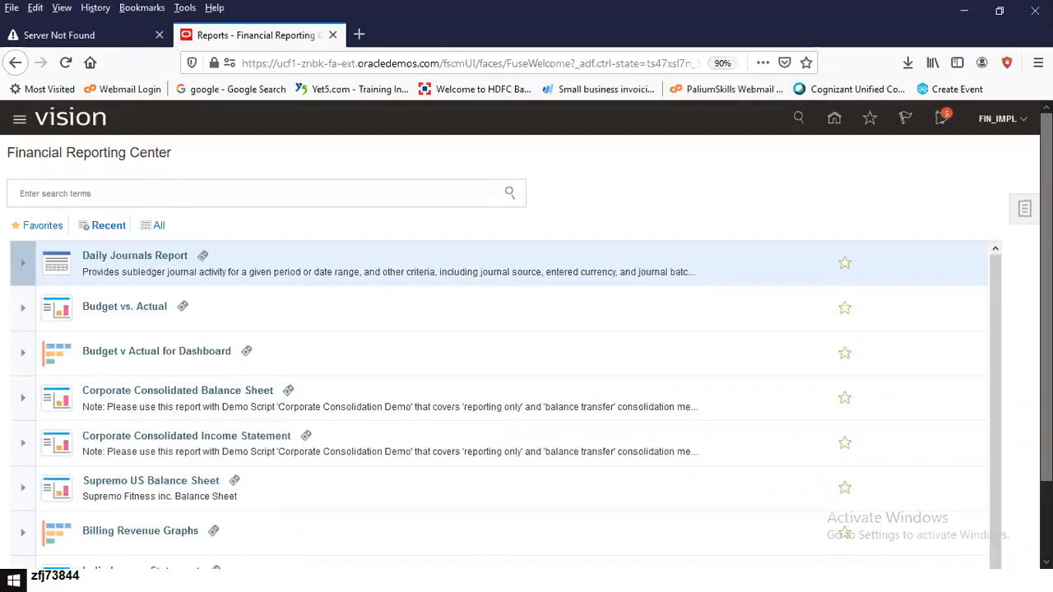
click(1024, 211)
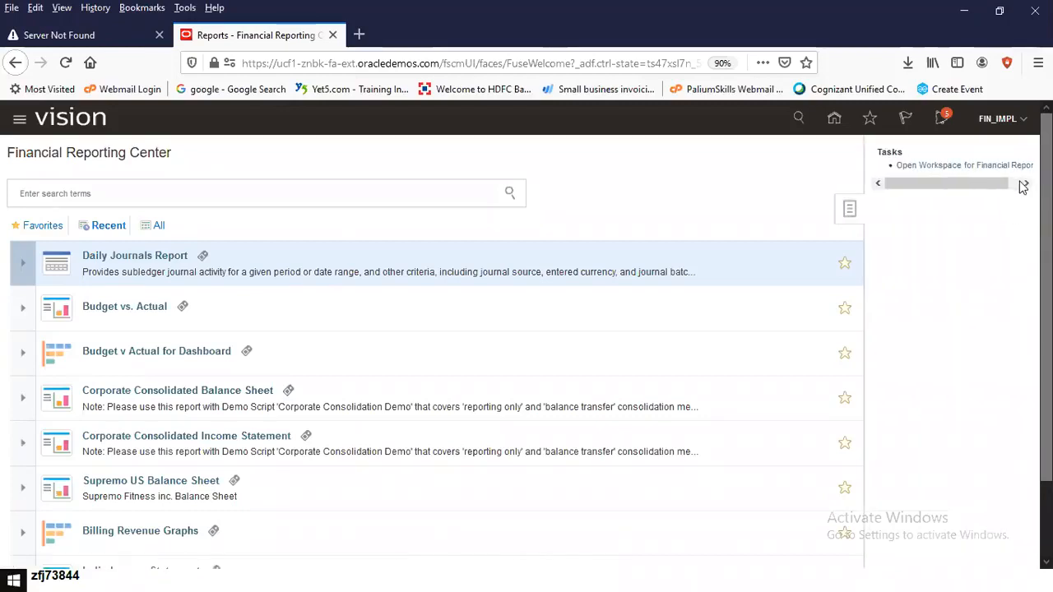
click(1023, 184)
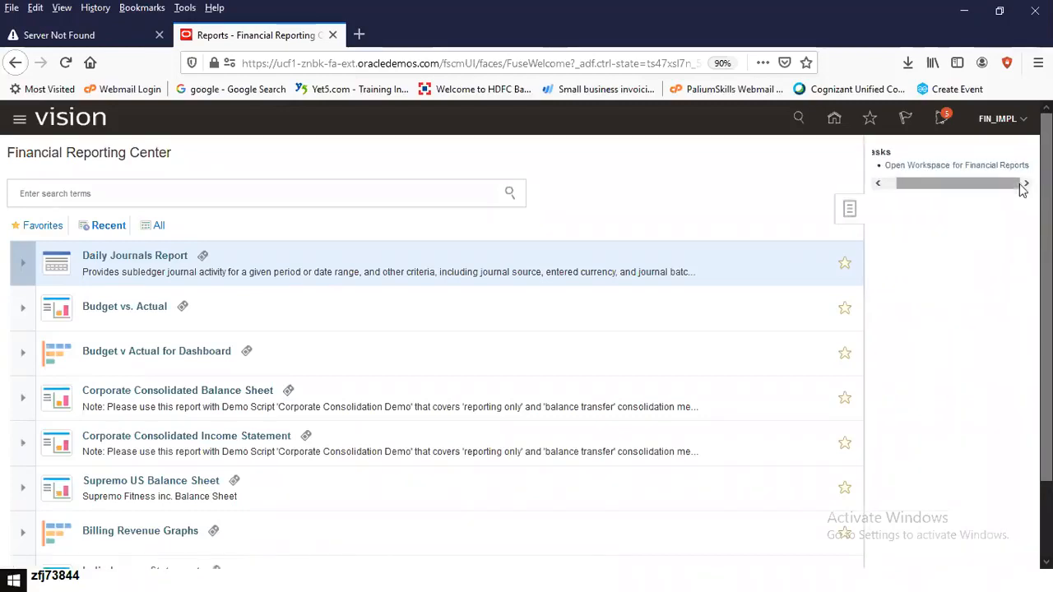
click(963, 167)
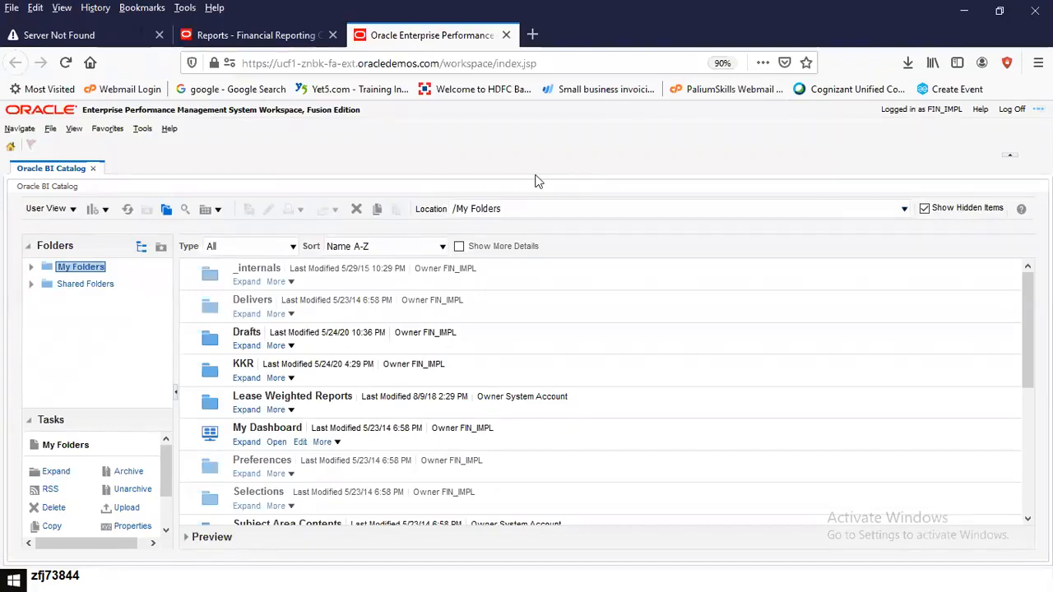
click(50, 130)
mouse_move(50, 146)
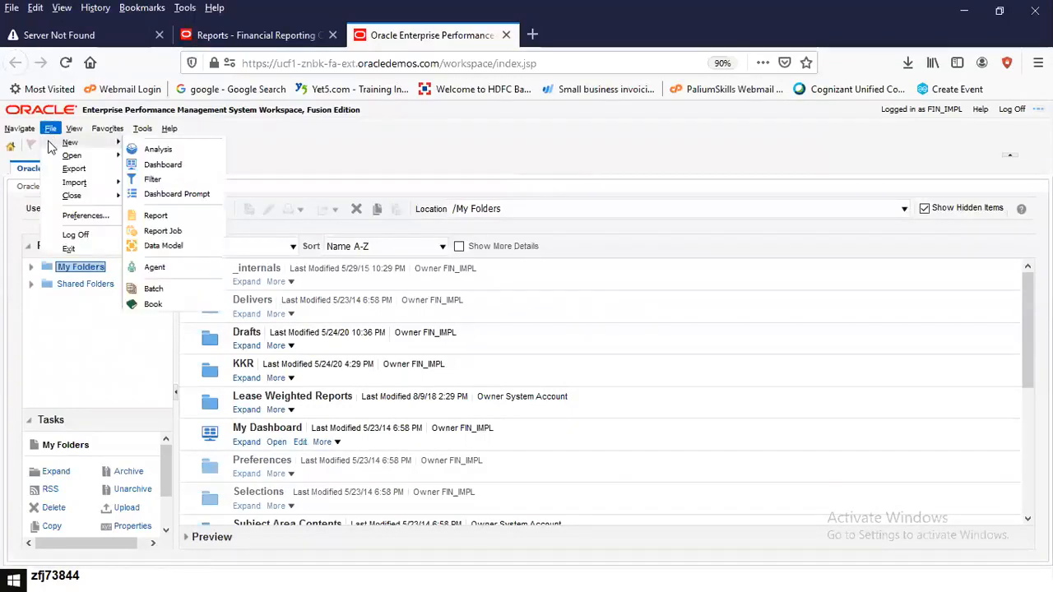
click(181, 217)
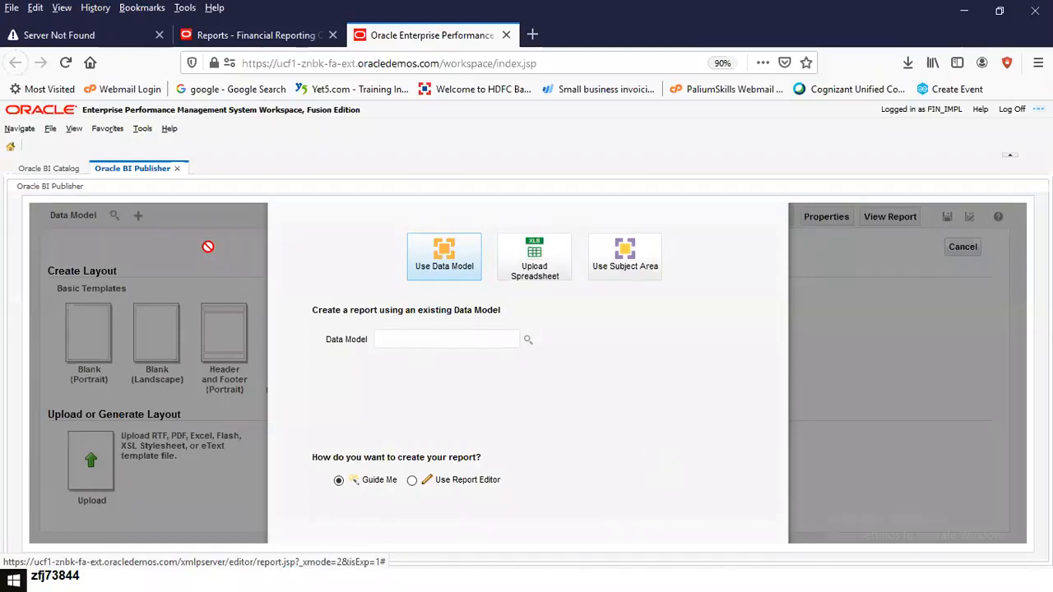
click(176, 165)
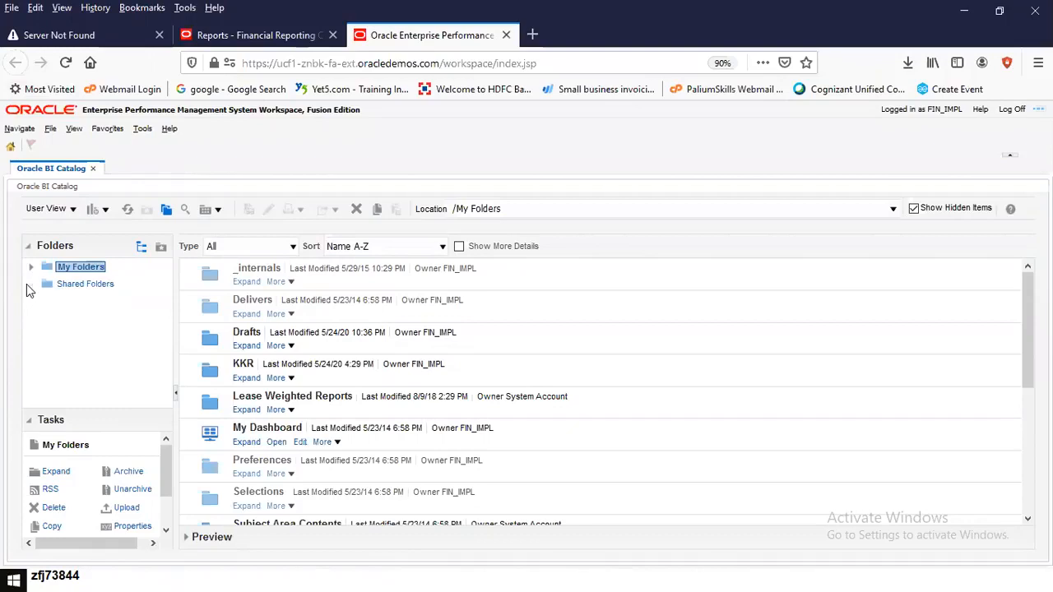
Step: Expand the catalog tree through Shared Folders, Financials and Payables down to the contents of the Invoices folder
click(30, 285)
drag(177, 281, 203, 319)
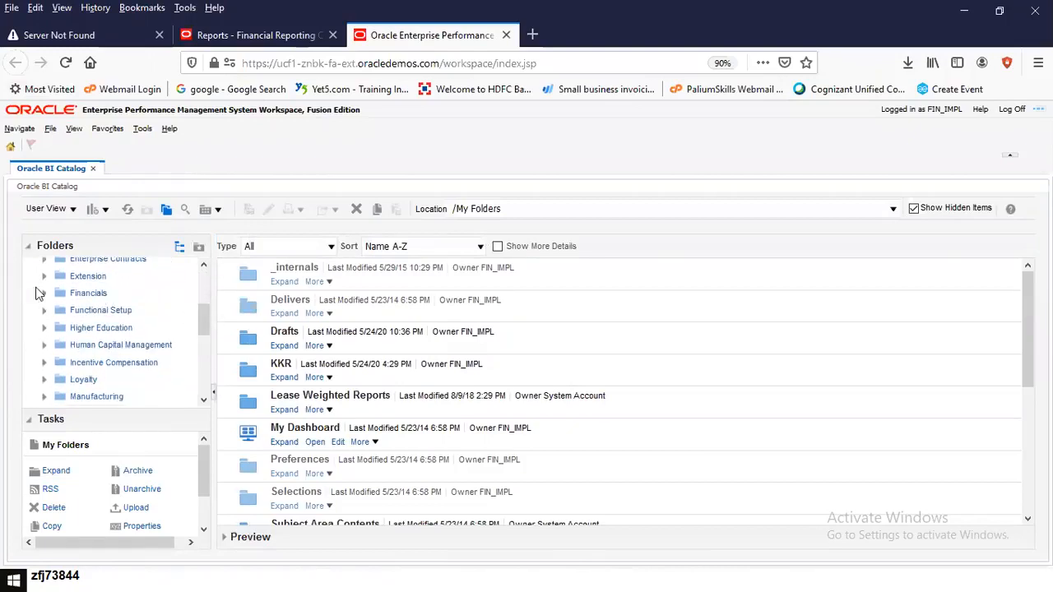
click(43, 294)
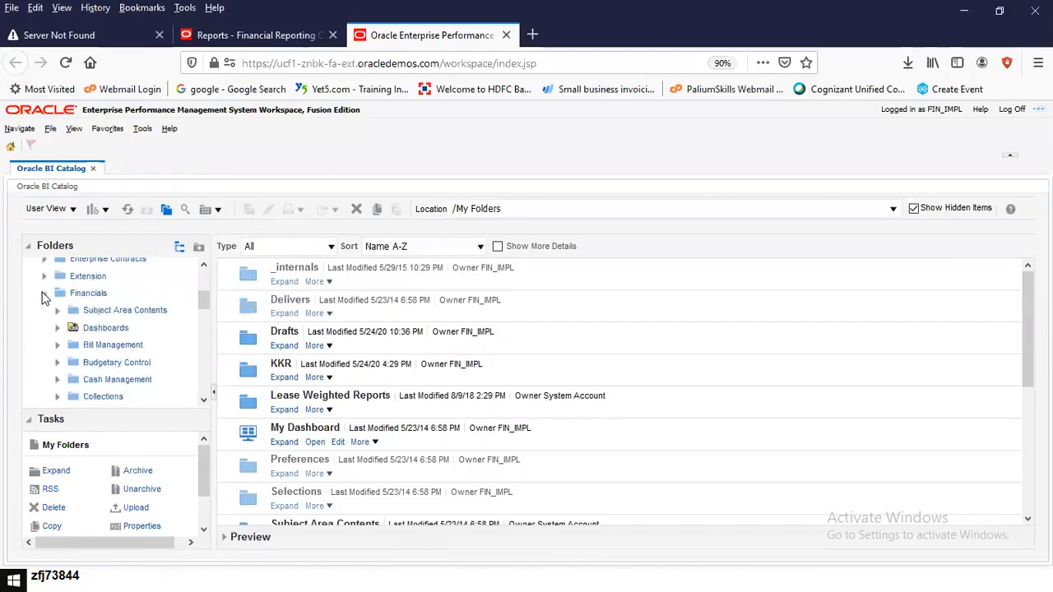
drag(203, 301, 203, 327)
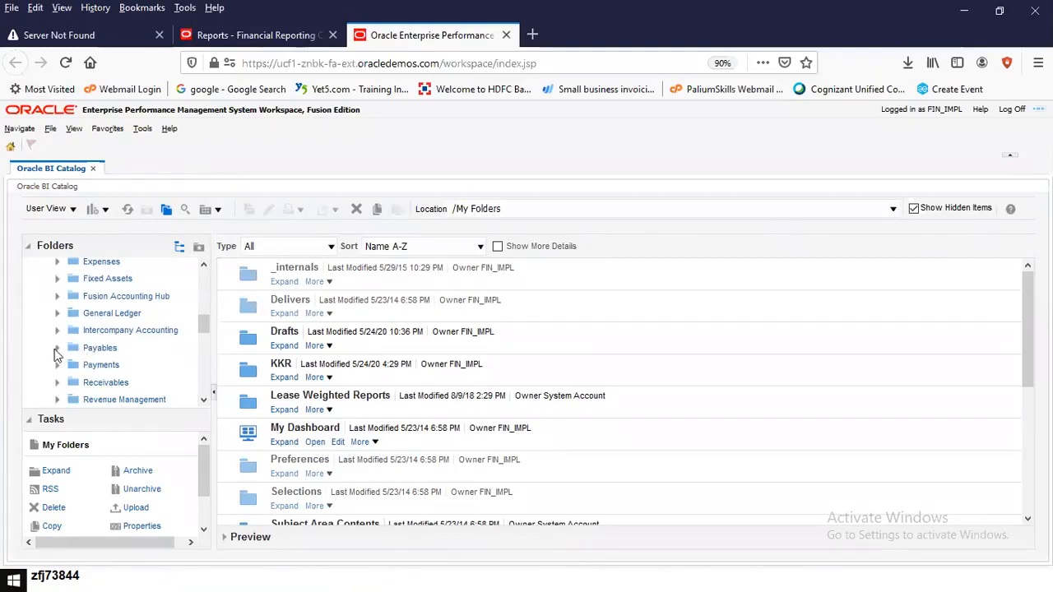
click(56, 348)
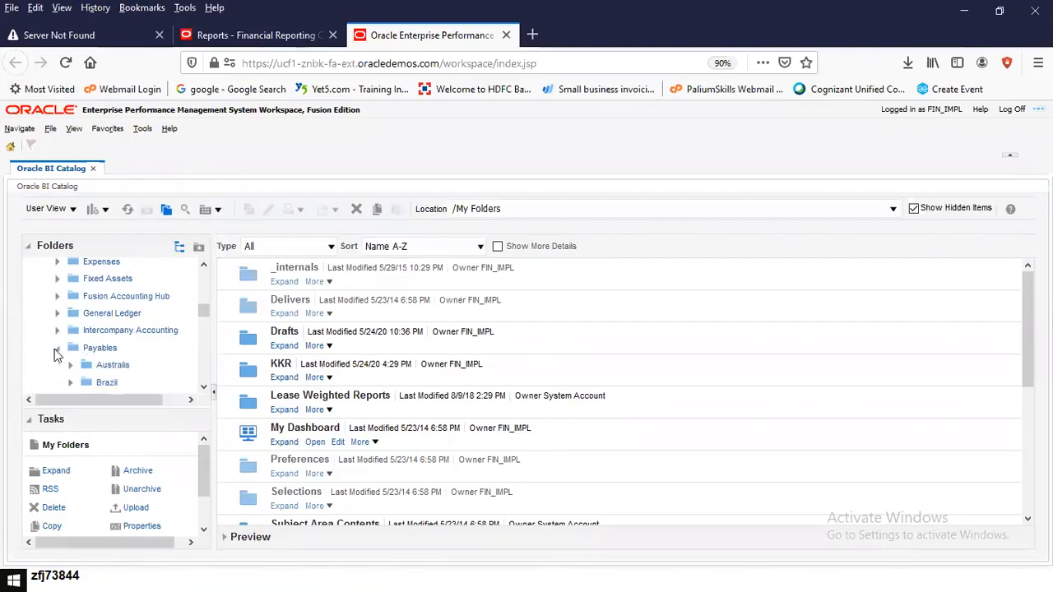
click(203, 387)
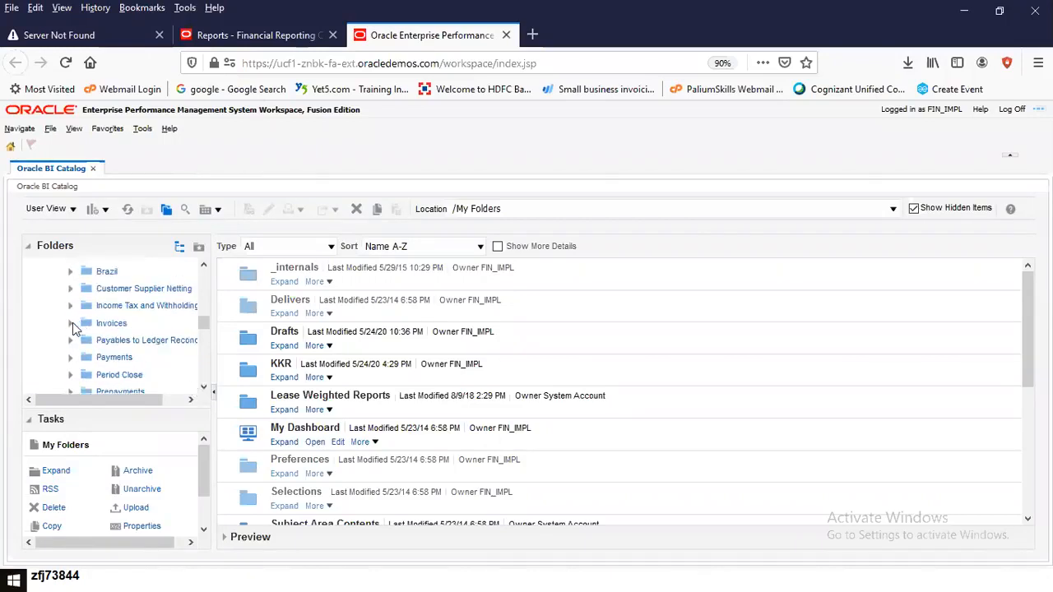
click(70, 323)
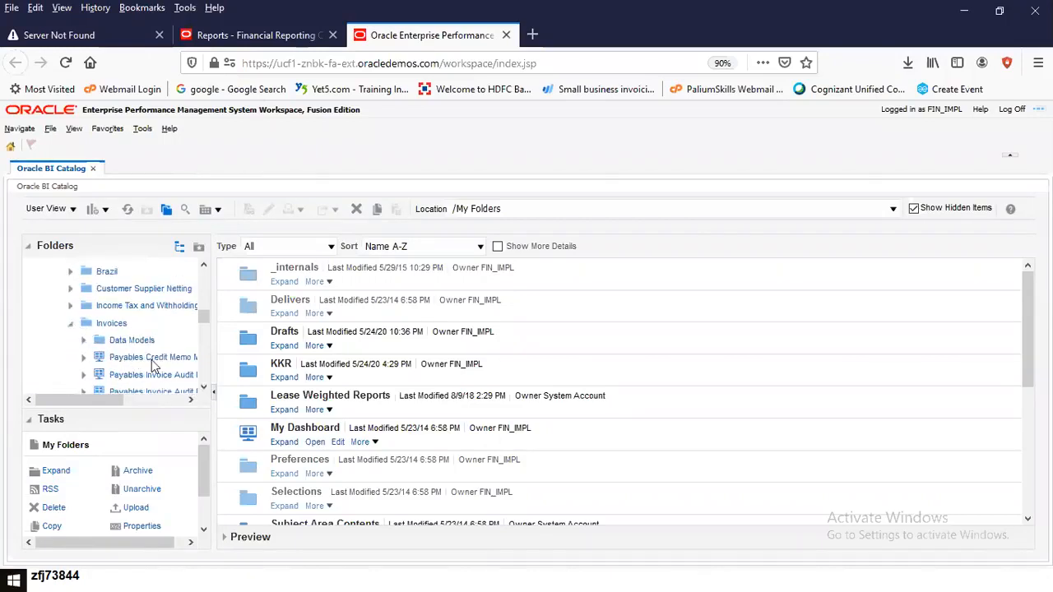
Step: Open the Payables Invoice Register dashboard from the Invoices folder for editing
click(203, 389)
click(203, 389)
click(203, 388)
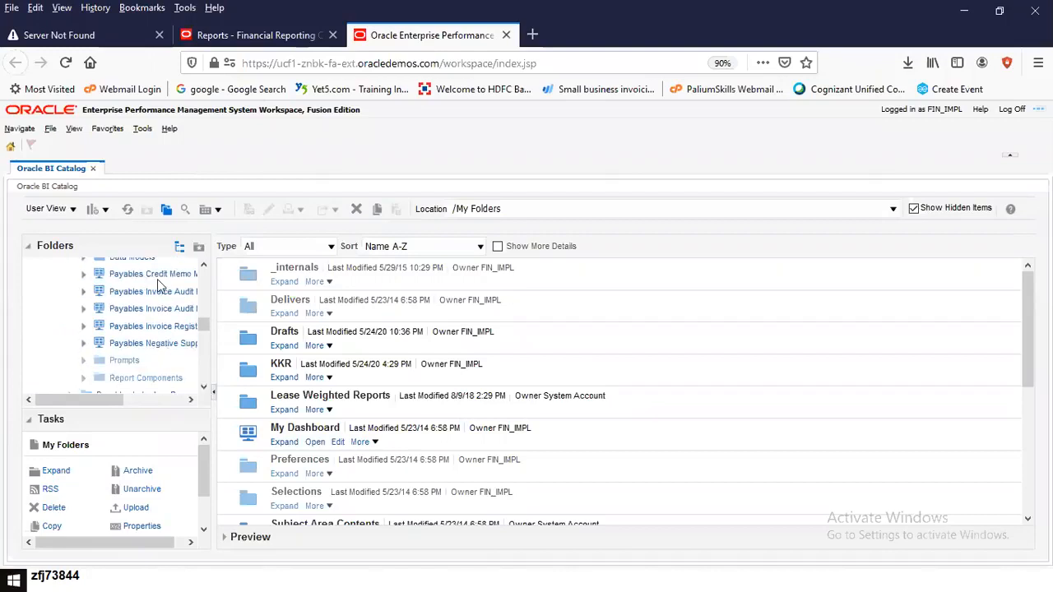
click(203, 265)
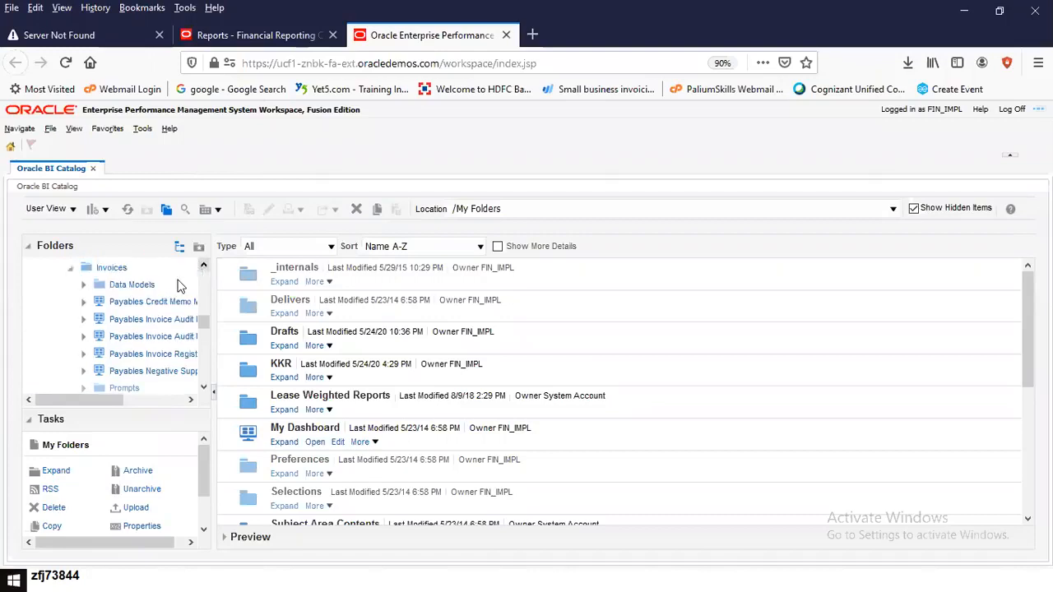
click(150, 321)
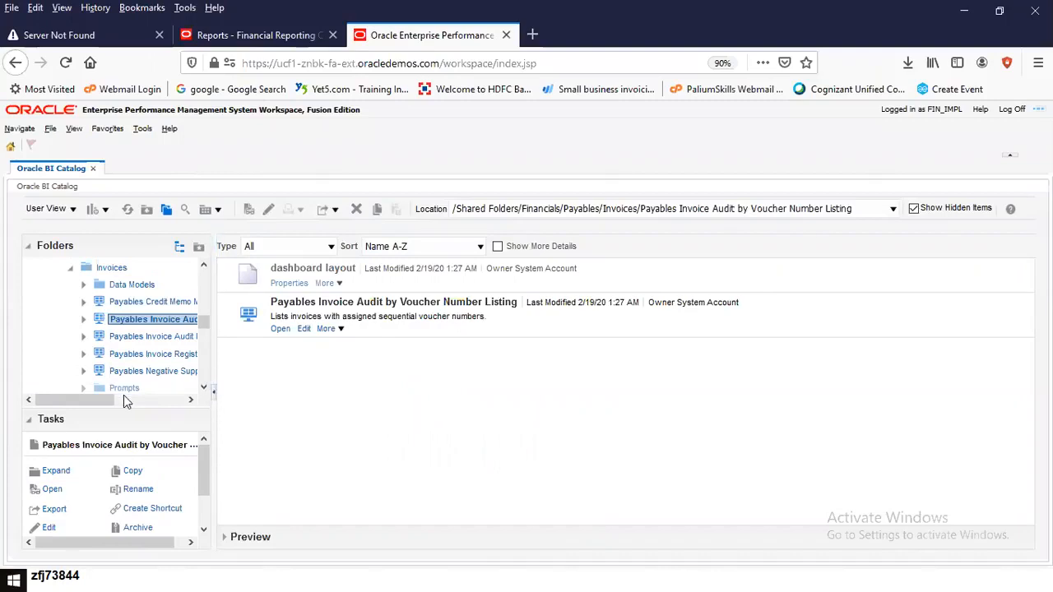
drag(113, 400, 140, 401)
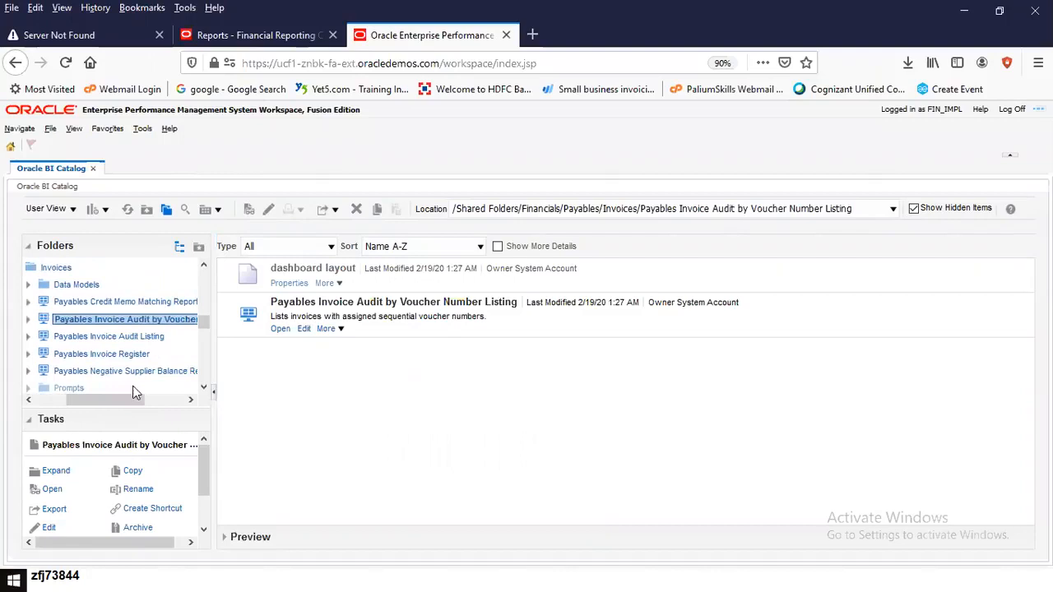
click(128, 358)
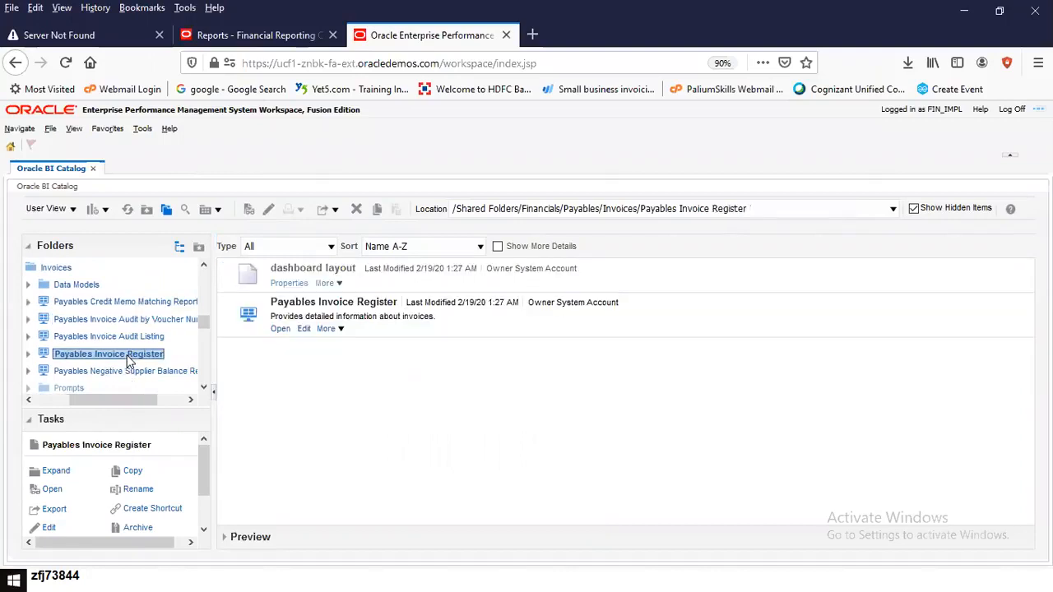
click(341, 330)
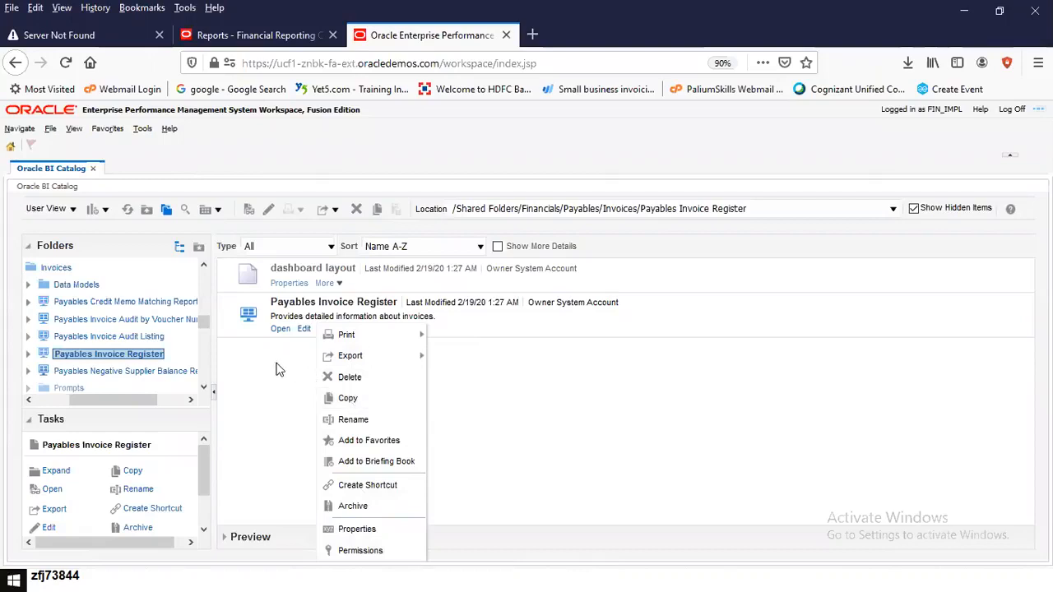
click(301, 329)
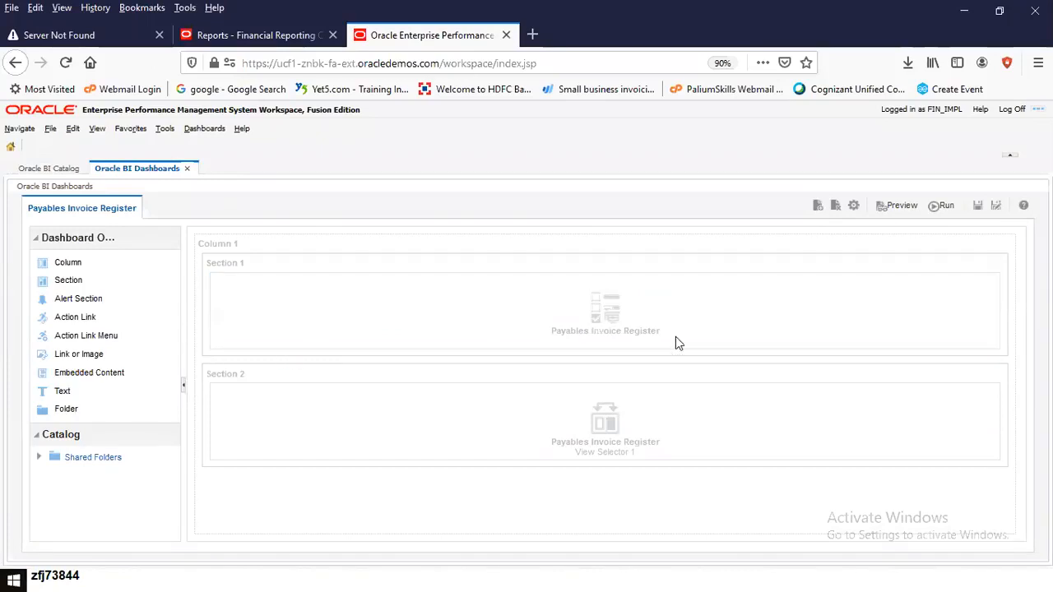
Step: Examine the Shared Folders content available in the dashboard editor's catalog
click(41, 457)
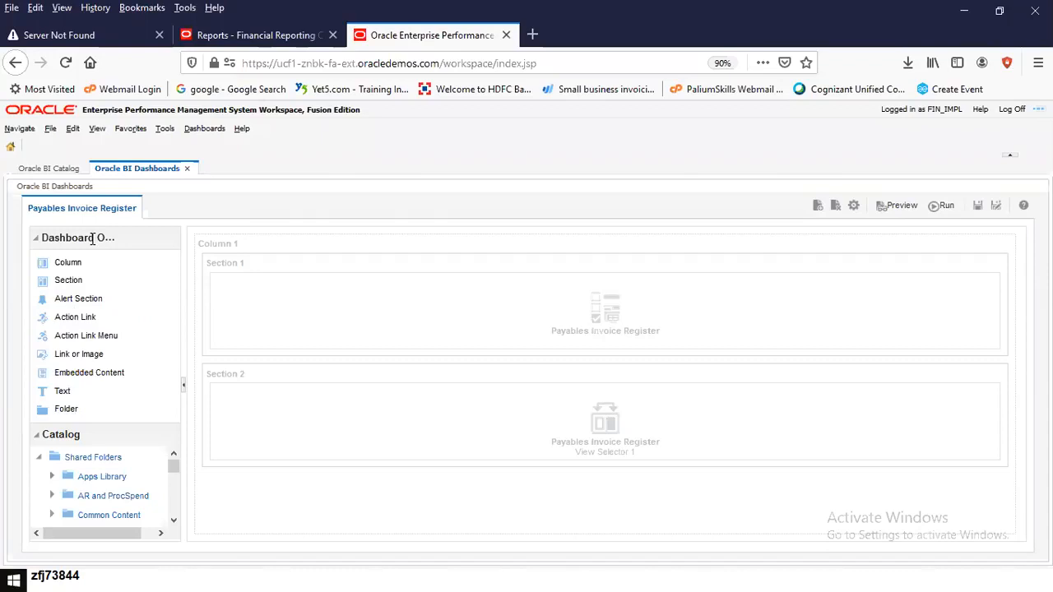
click(174, 523)
click(174, 523)
click(174, 523)
click(175, 523)
click(174, 522)
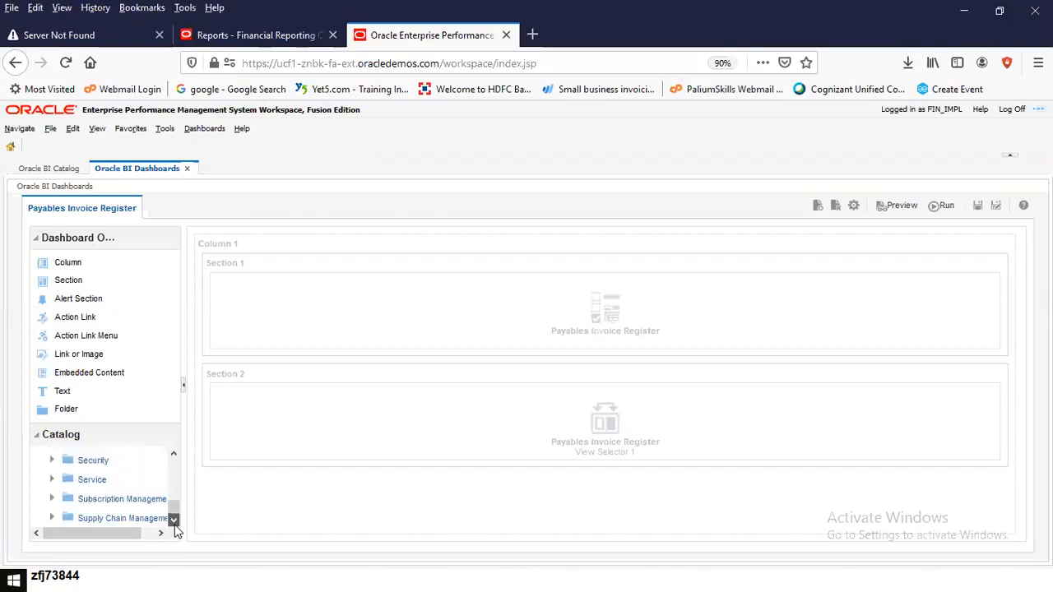
drag(174, 511, 170, 458)
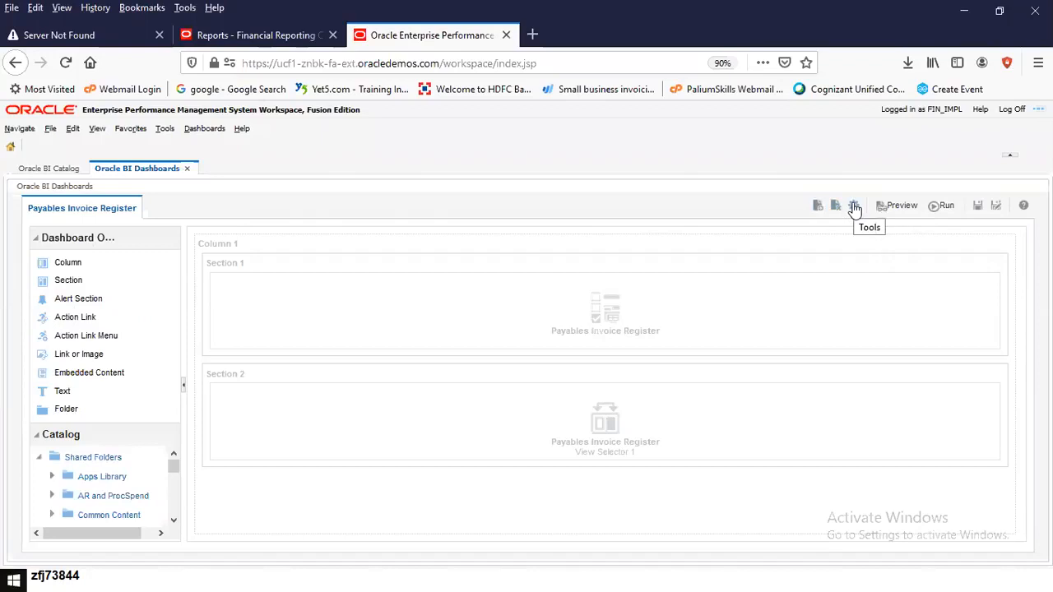
Step: Run the Payables Invoice Register dashboard and close the dashboards page to return to the catalog
click(948, 209)
click(195, 168)
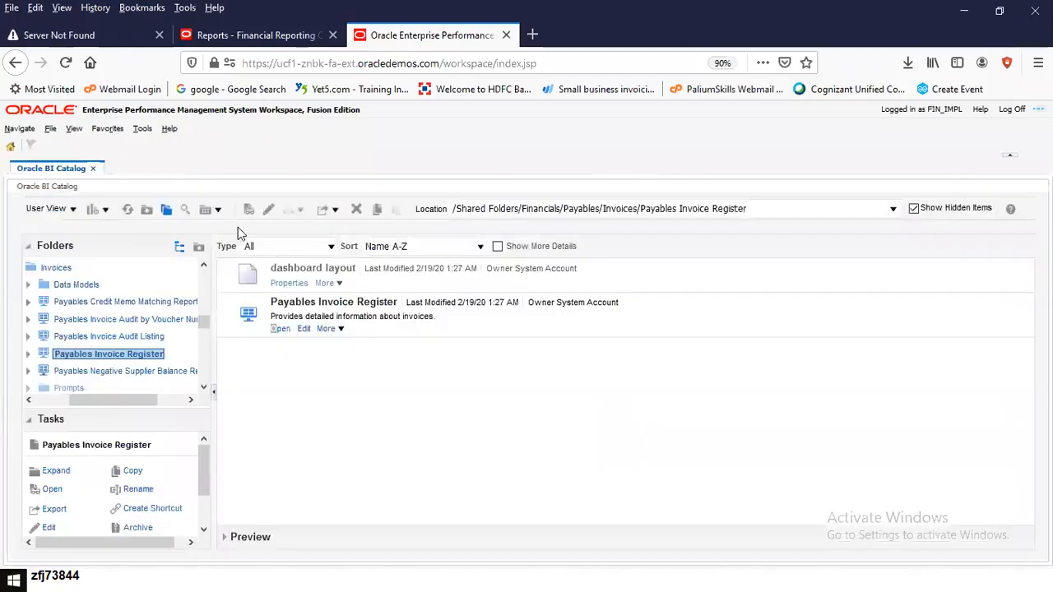
Step: View the additional actions and print formats offered for the Payables Invoice Register dashboard
click(341, 330)
mouse_move(345, 334)
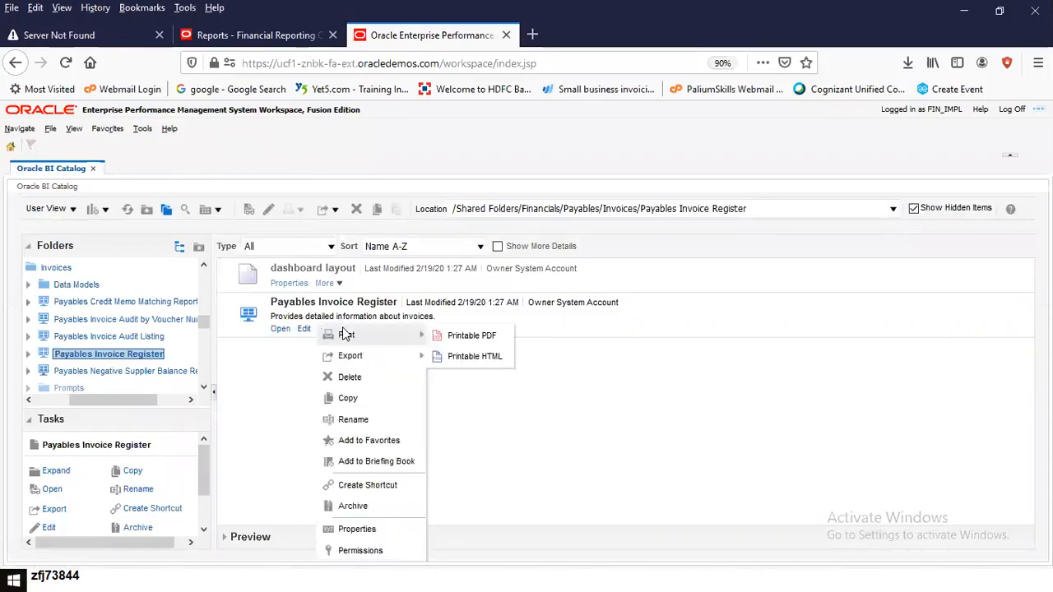
click(270, 358)
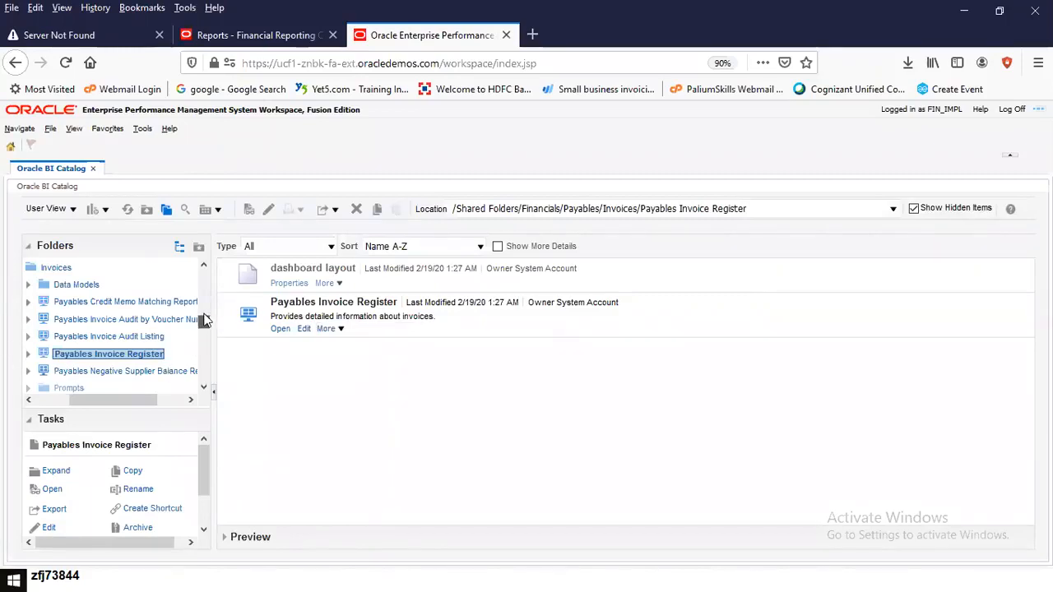
Step: Examine the reports in the Payables Invoices folder, selecting Payables Invoice Audit by Voucher Number Listing
scroll(204, 320, up, 5)
drag(142, 399, 86, 400)
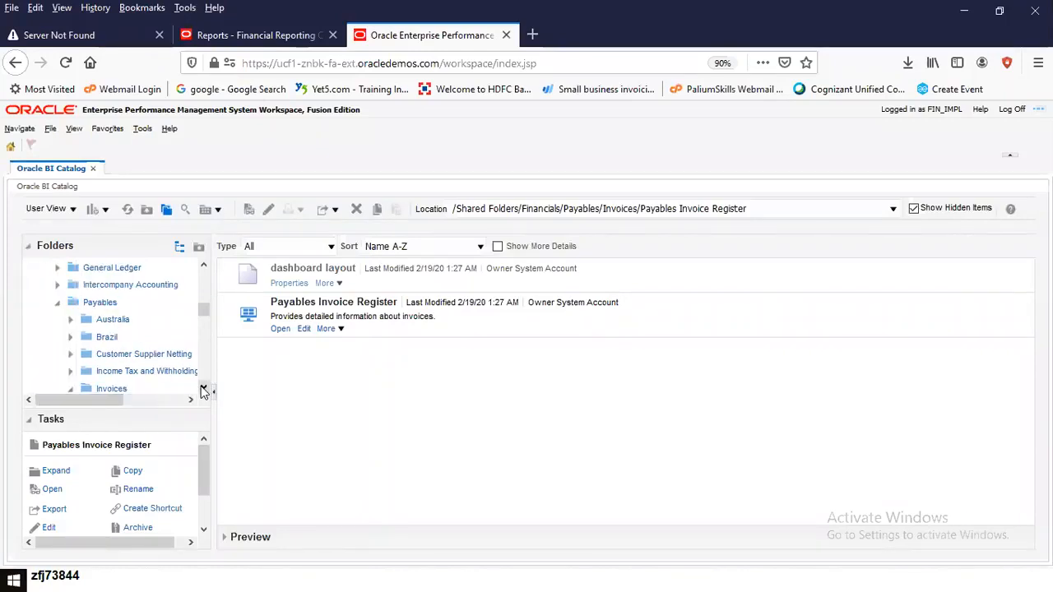
scroll(203, 390, down, 3)
click(196, 386)
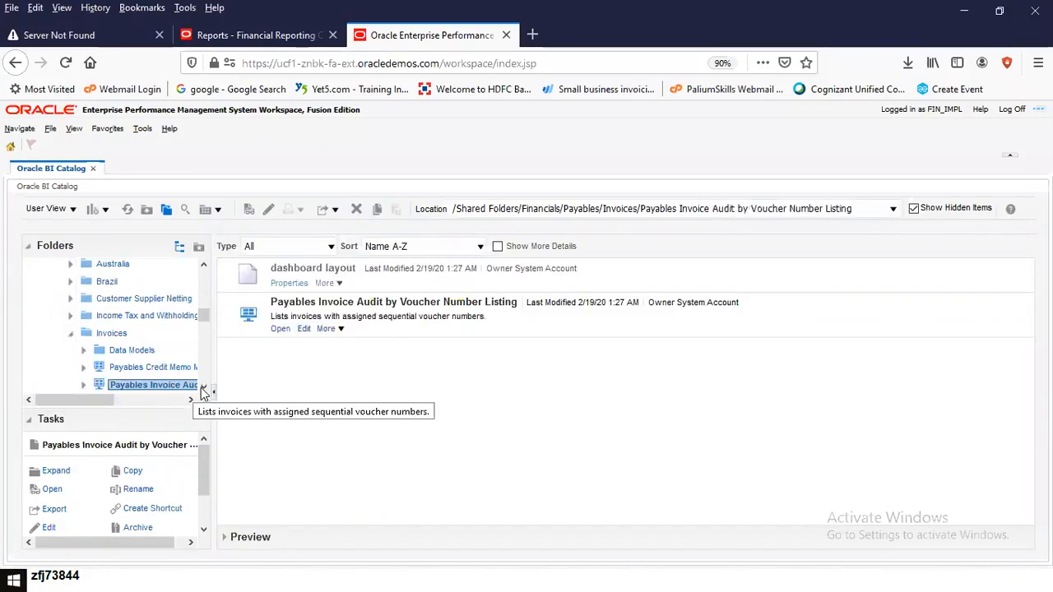
scroll(203, 390, down, 3)
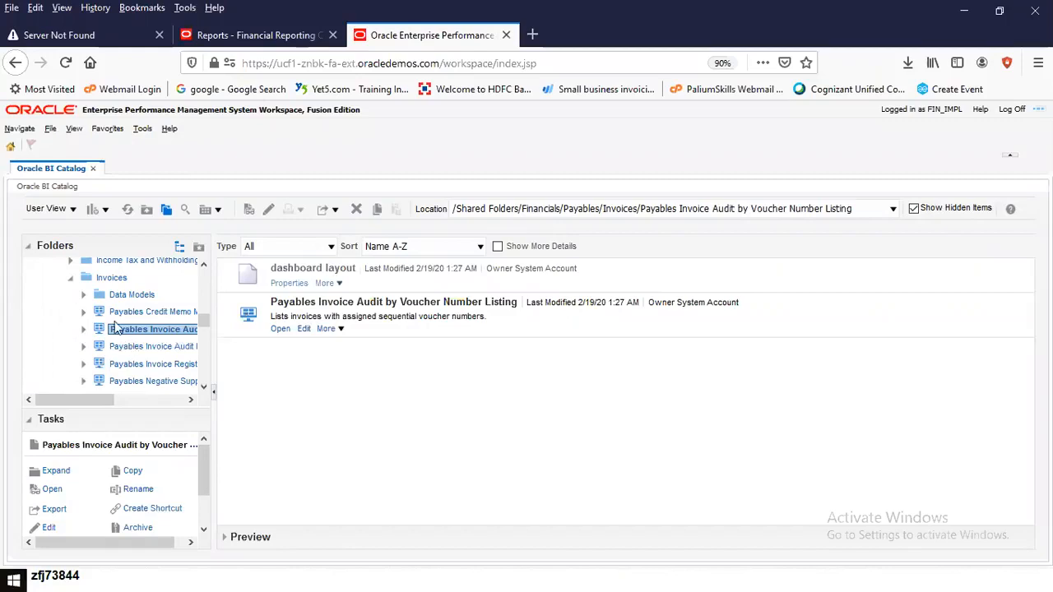
click(204, 388)
click(204, 387)
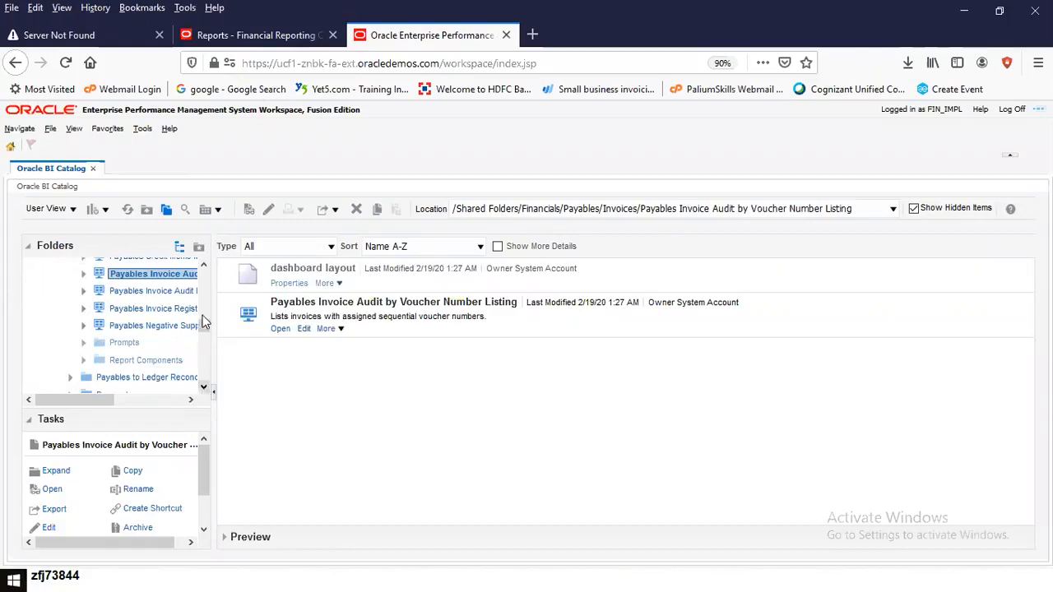
drag(205, 327, 199, 320)
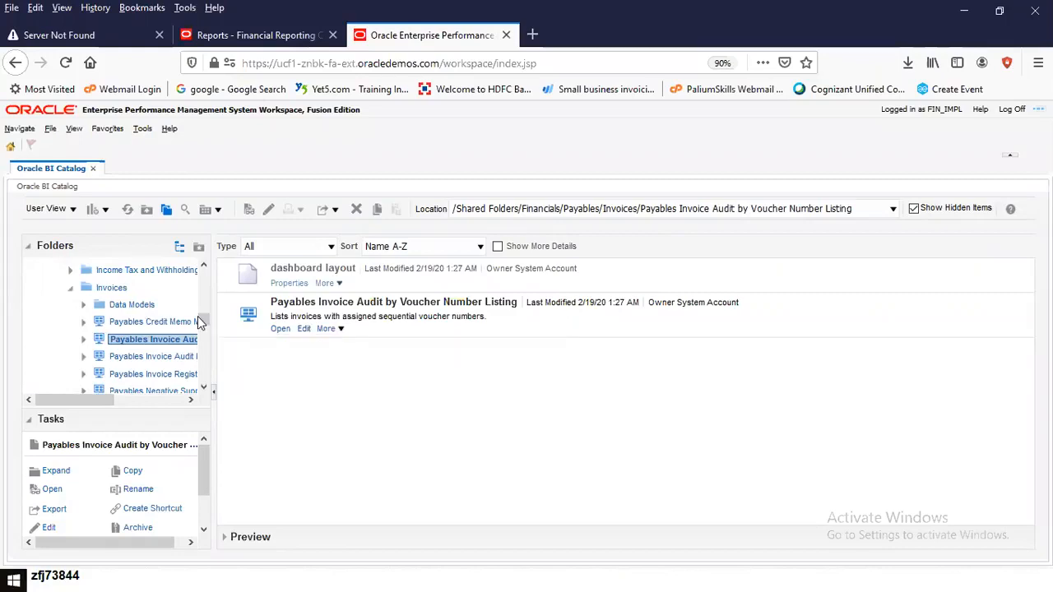
Step: Look through the folder tree below the Payables Invoices folder and return to the Invoices entry
click(206, 389)
click(204, 387)
click(202, 386)
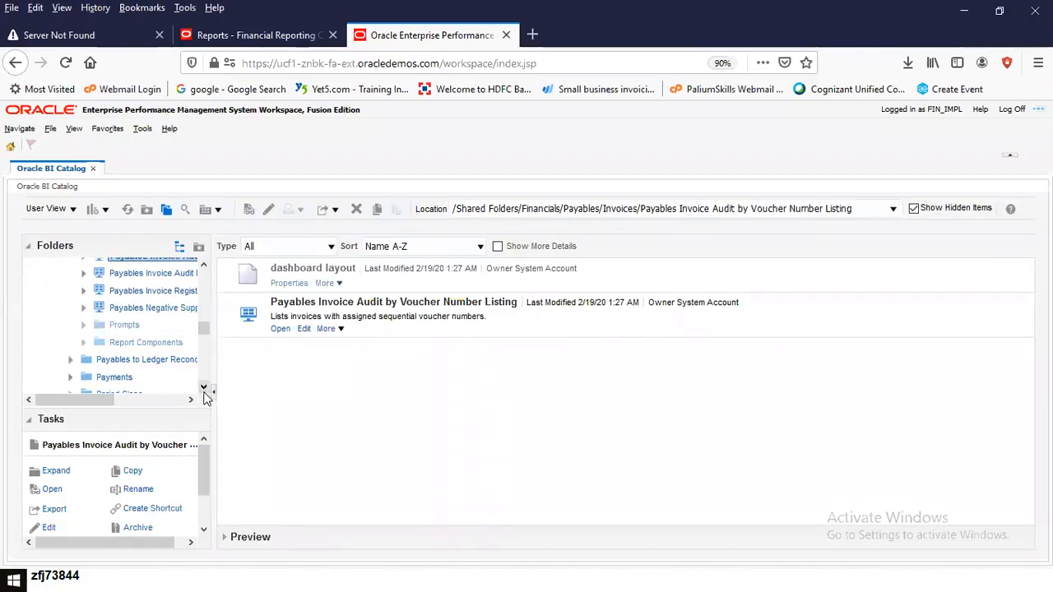
click(203, 388)
click(203, 388)
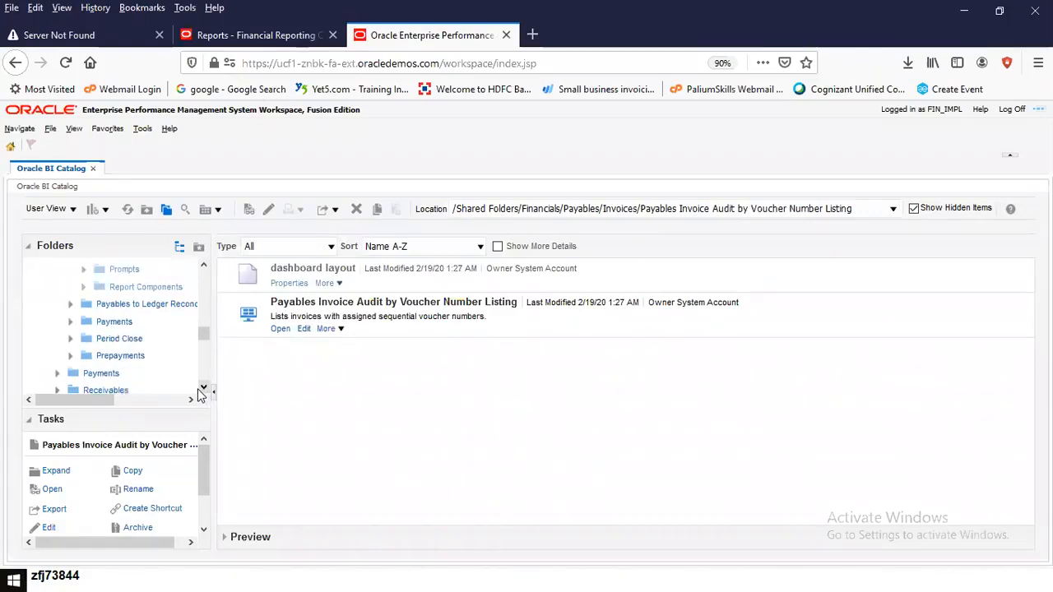
click(204, 266)
click(204, 266)
click(204, 267)
click(204, 266)
click(204, 266)
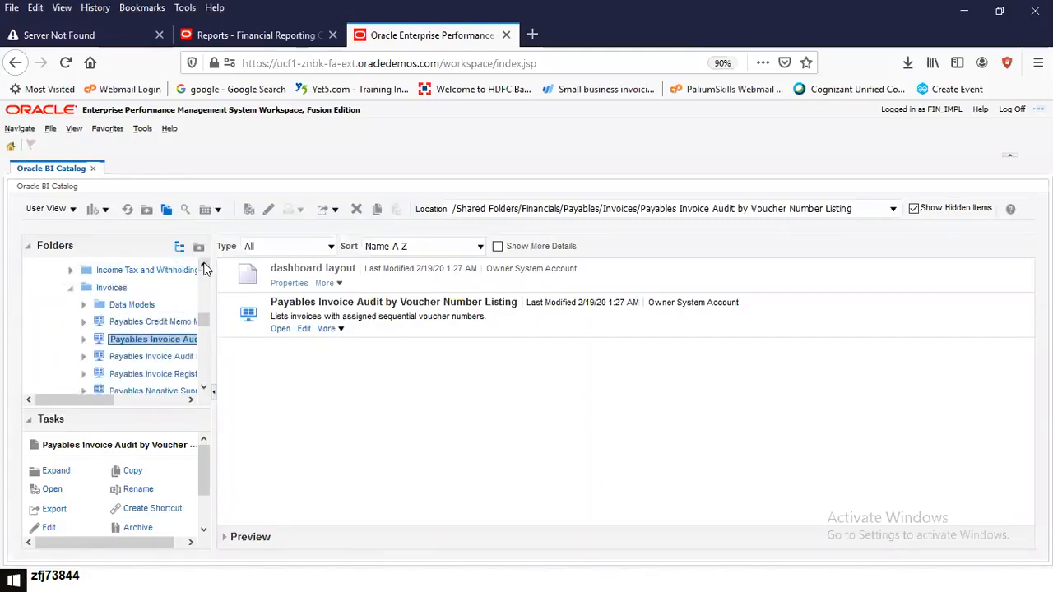
Step: Open the Payables Invoices folder and examine its full list of dashboards and reports
click(97, 289)
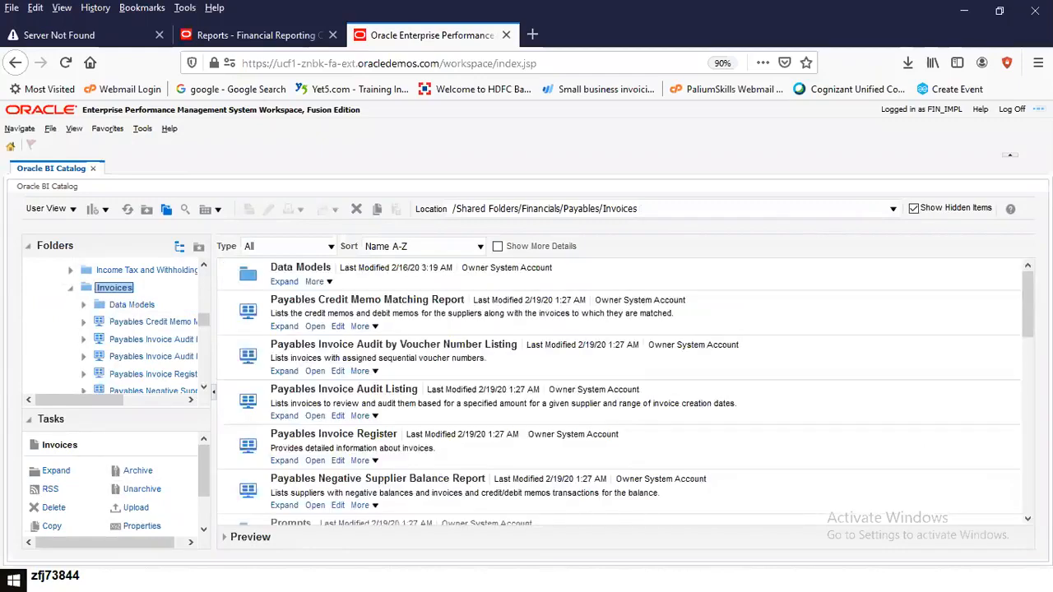
scroll(625, 392, down, 3)
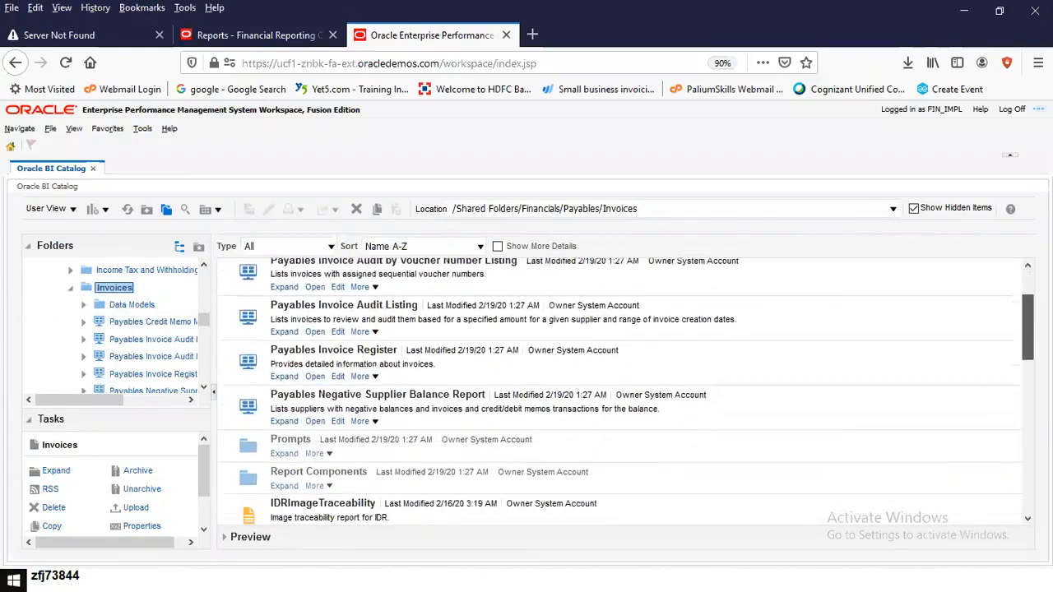
scroll(625, 392, down, 10)
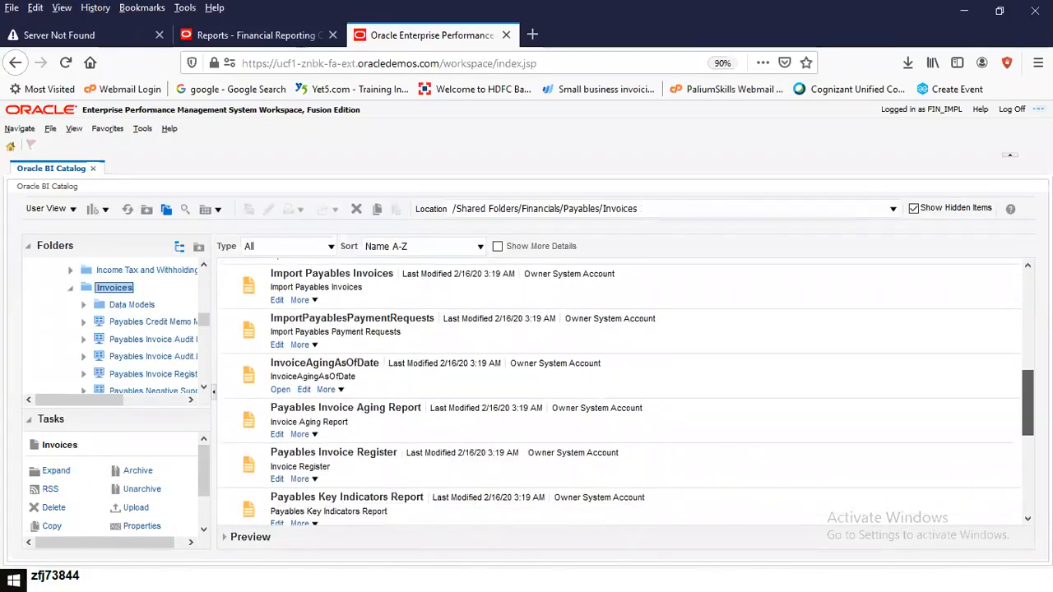
scroll(625, 392, down, 2)
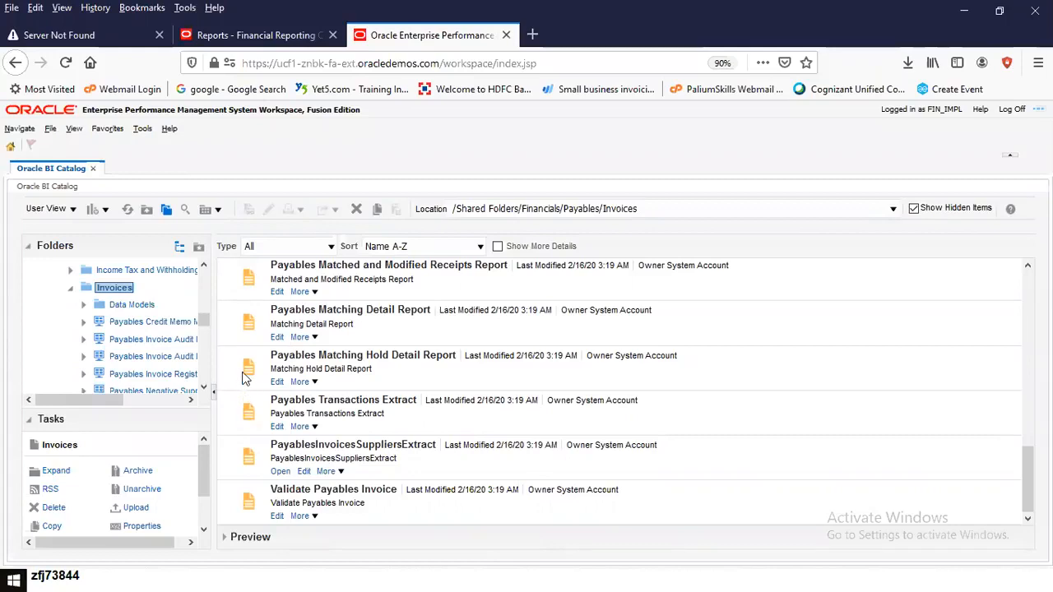
Step: View the additional actions offered for the Payables Matching Detail Report and the Payables Matched and Modified Receipts Report
click(301, 337)
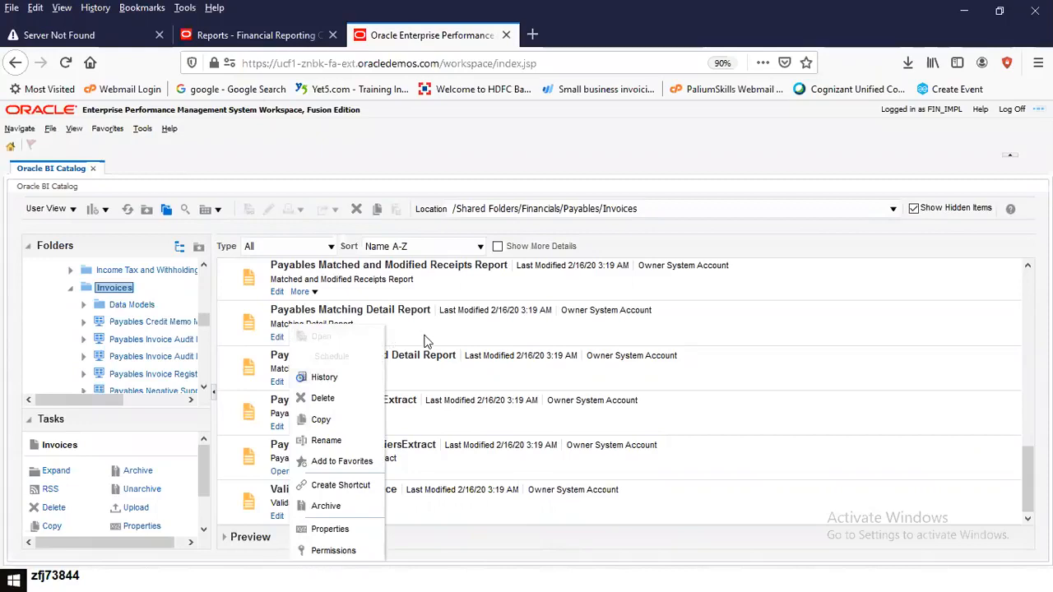
click(417, 345)
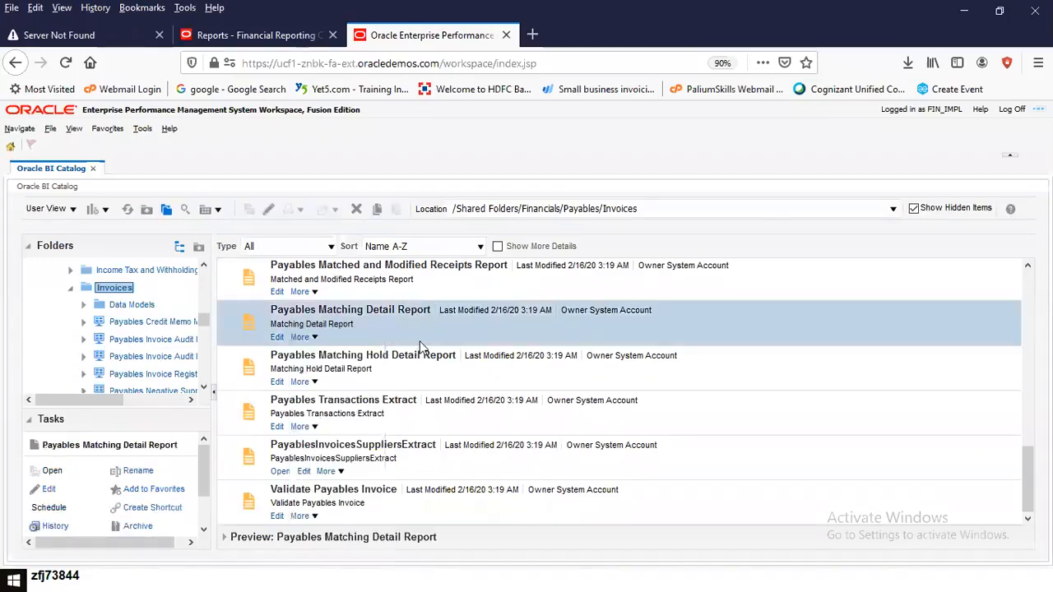
click(317, 337)
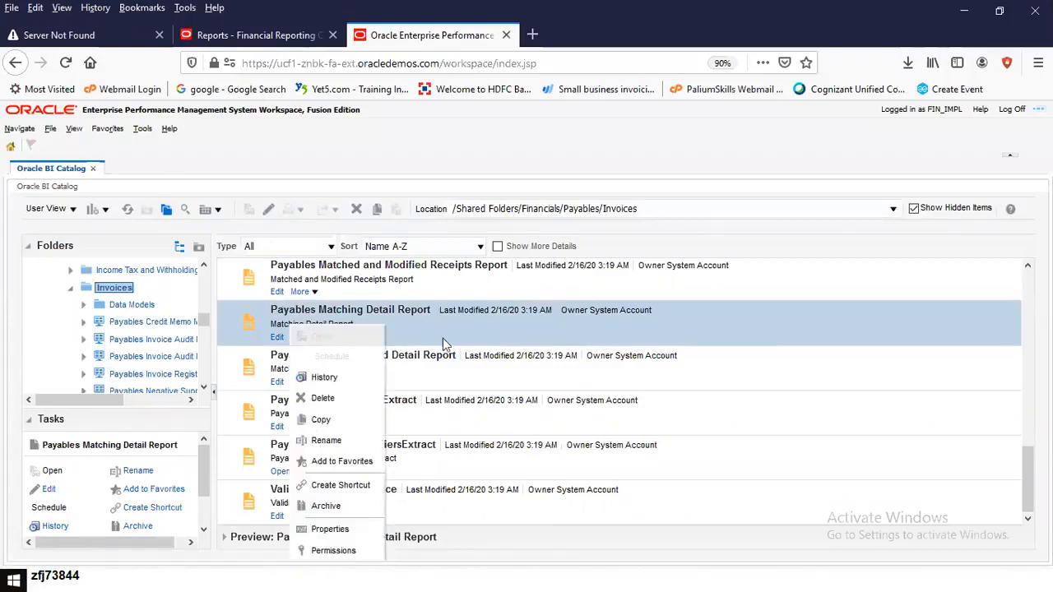
click(413, 307)
click(354, 293)
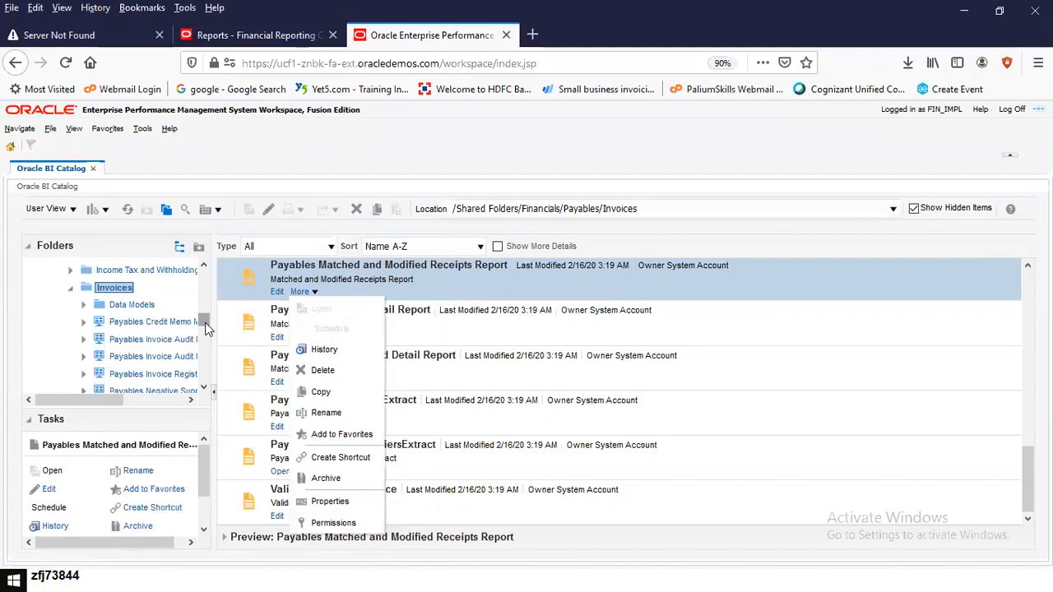
Step: Collapse the Invoices folder and open the Prepayments folder under Payables
scroll(207, 327, up, 5)
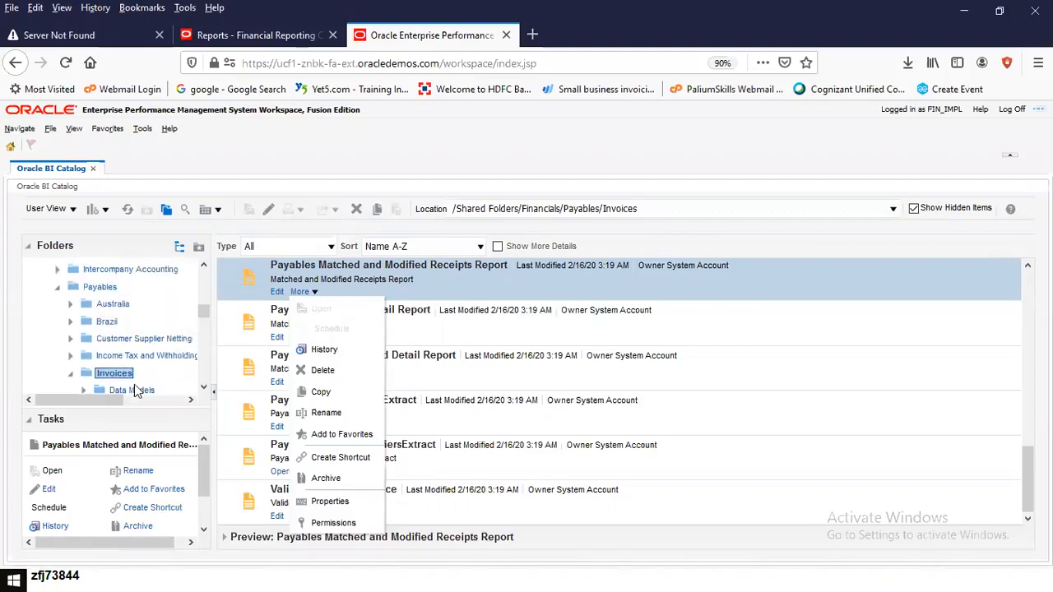
click(71, 373)
scroll(203, 387, down, 3)
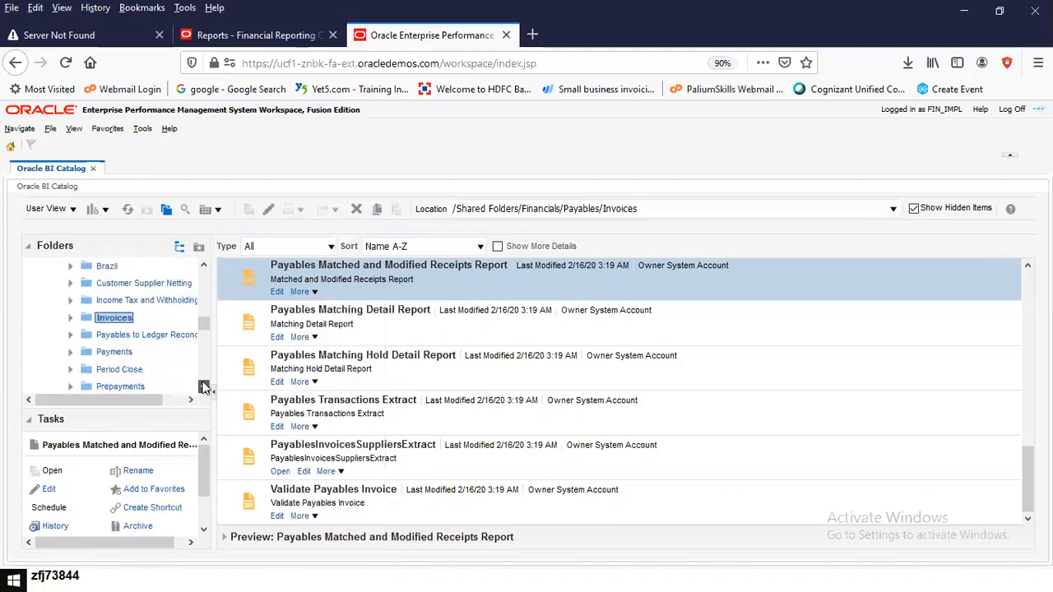
scroll(204, 386, down, 3)
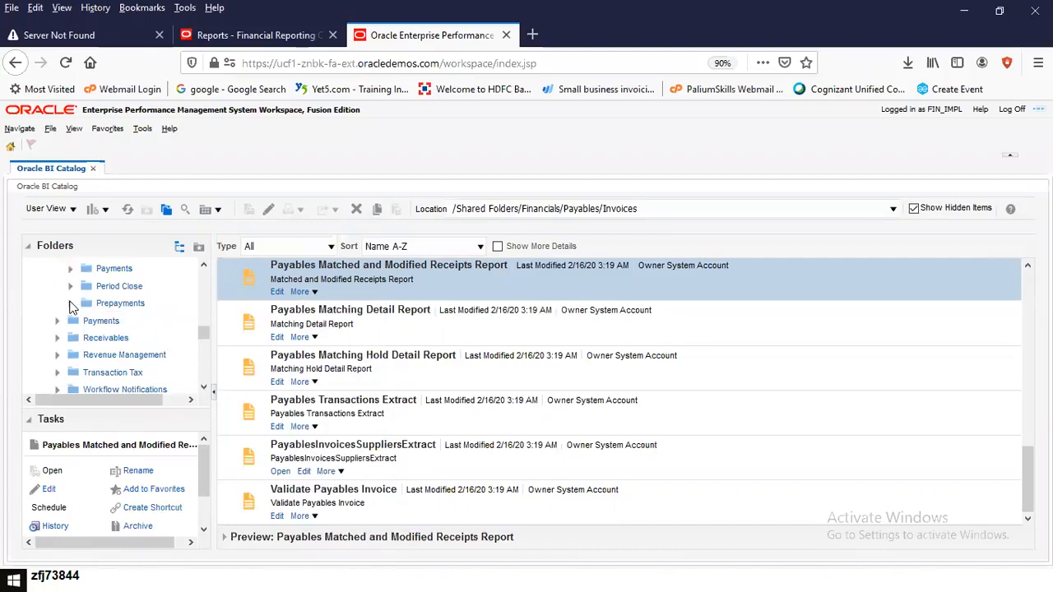
click(70, 303)
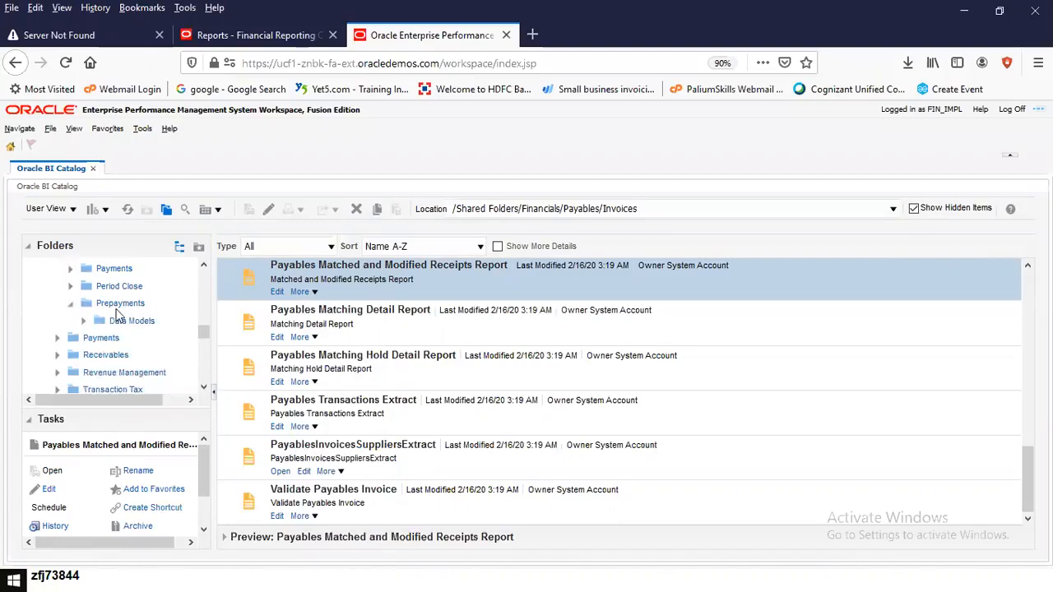
click(119, 304)
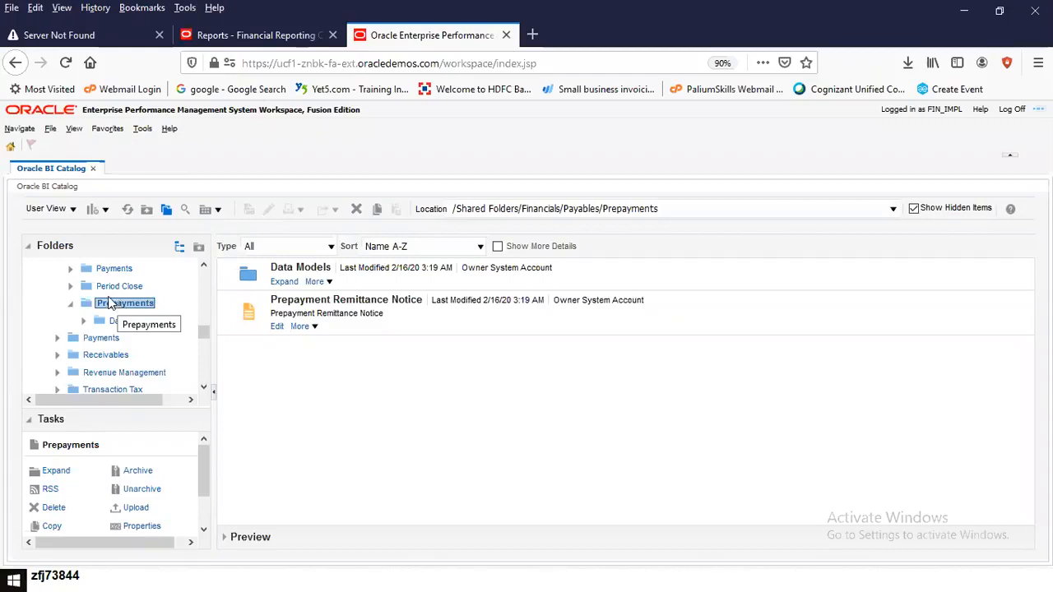
Step: Examine the workspace's navigation targets, the item types available for creation, and its favorites and display options
click(21, 132)
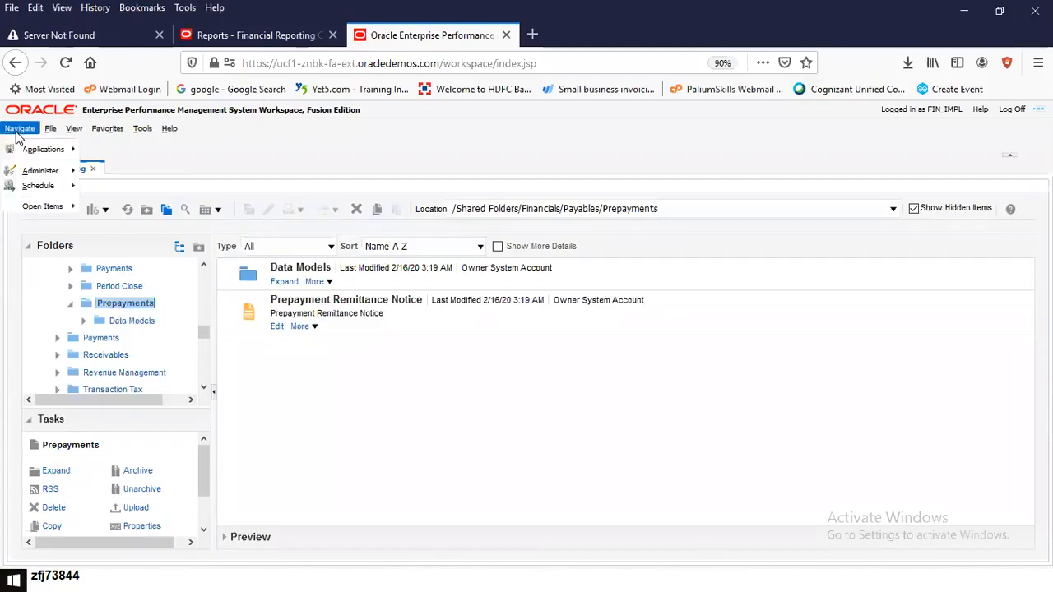
mouse_move(27, 153)
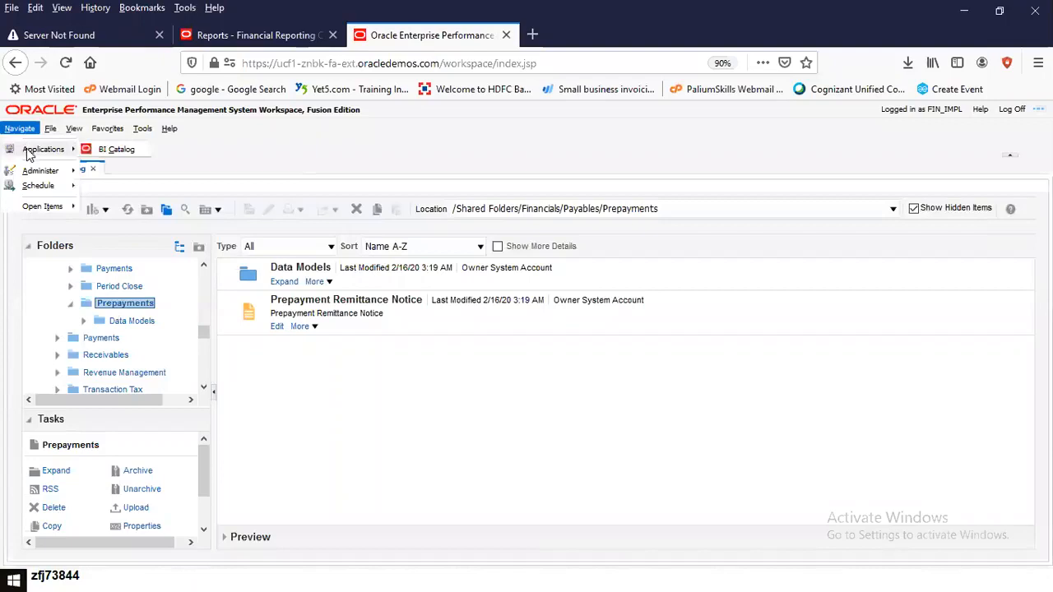
mouse_move(31, 175)
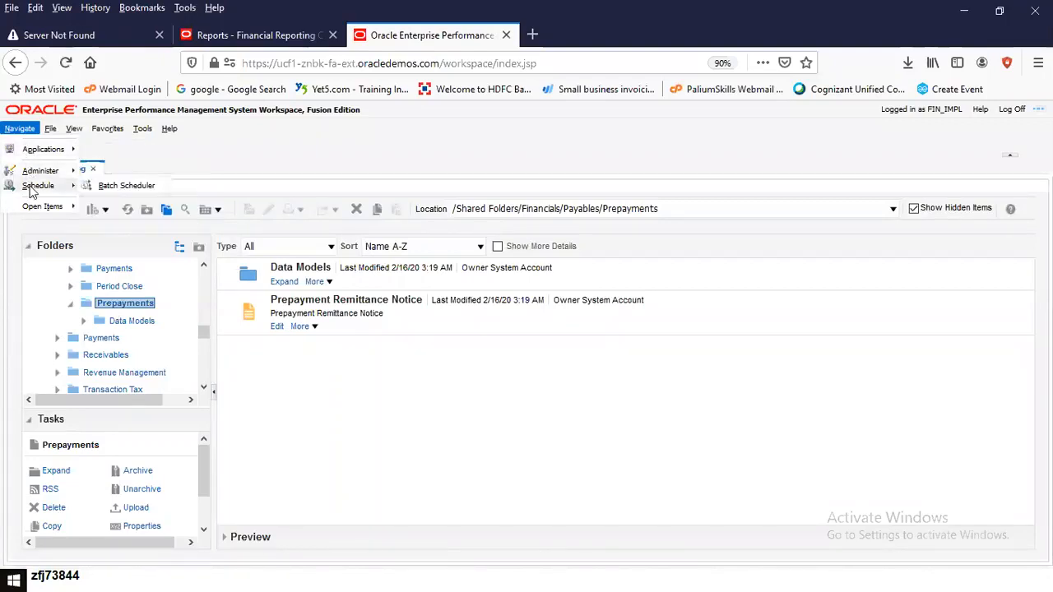
click(50, 129)
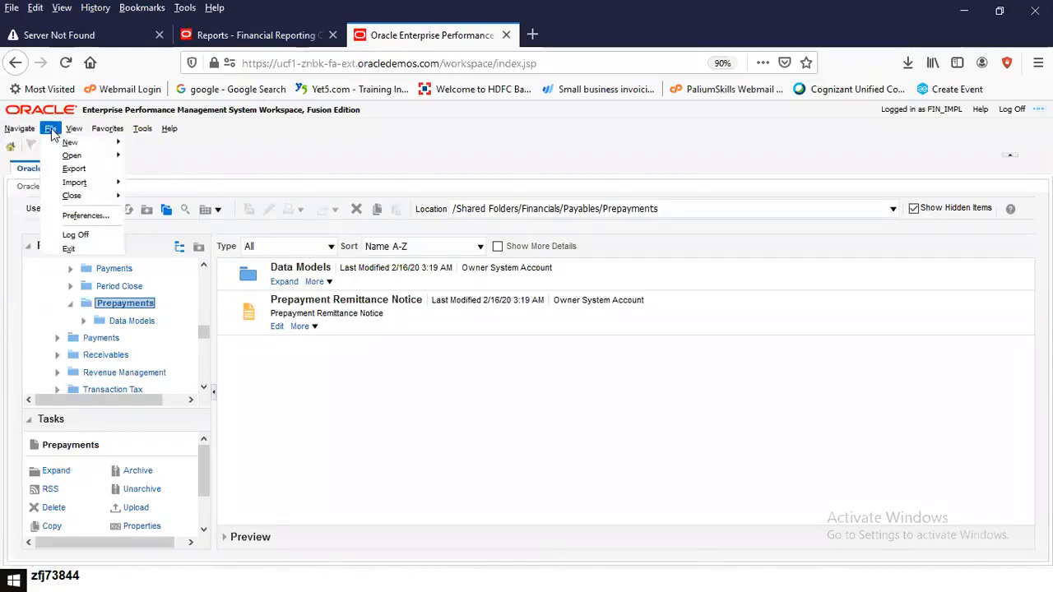
mouse_move(68, 143)
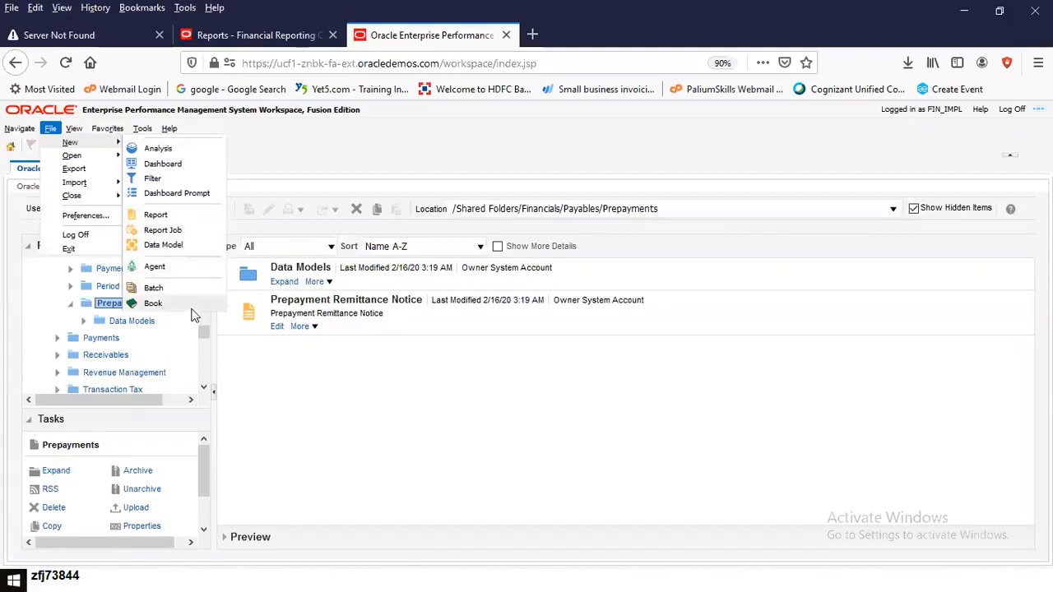
click(264, 174)
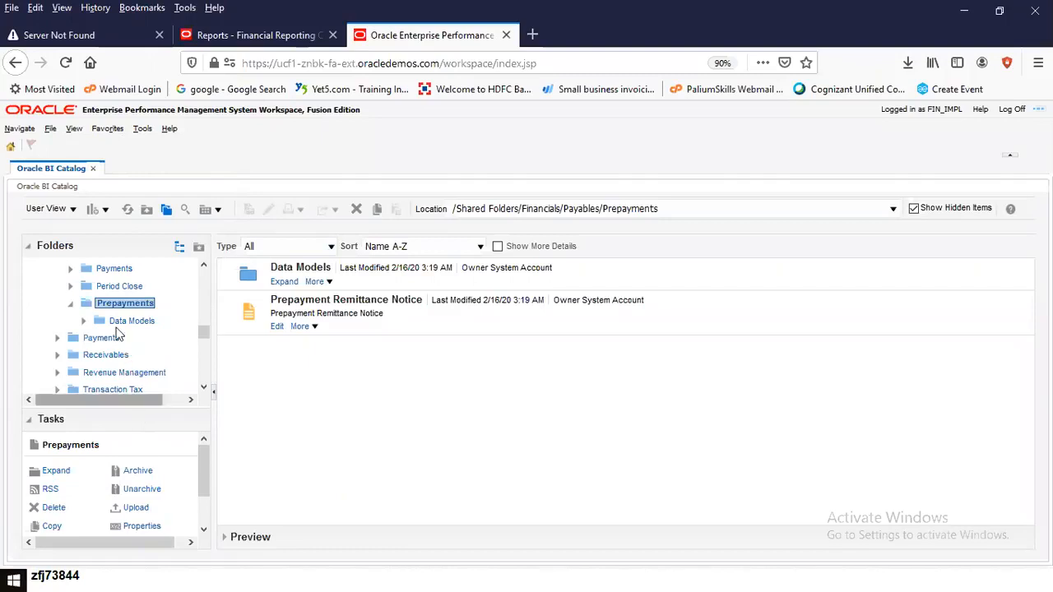
click(105, 135)
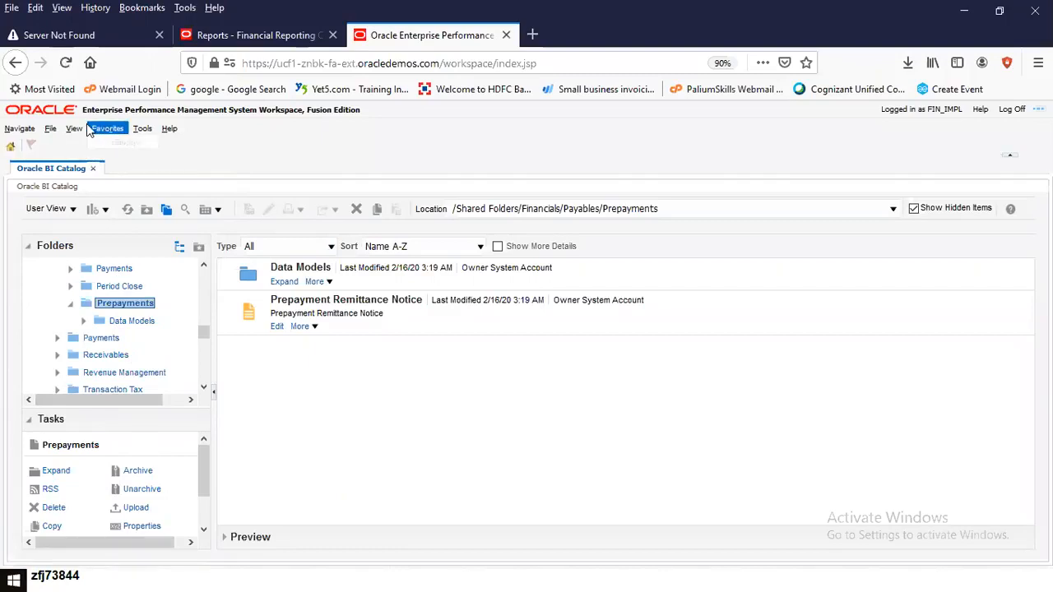
click(74, 129)
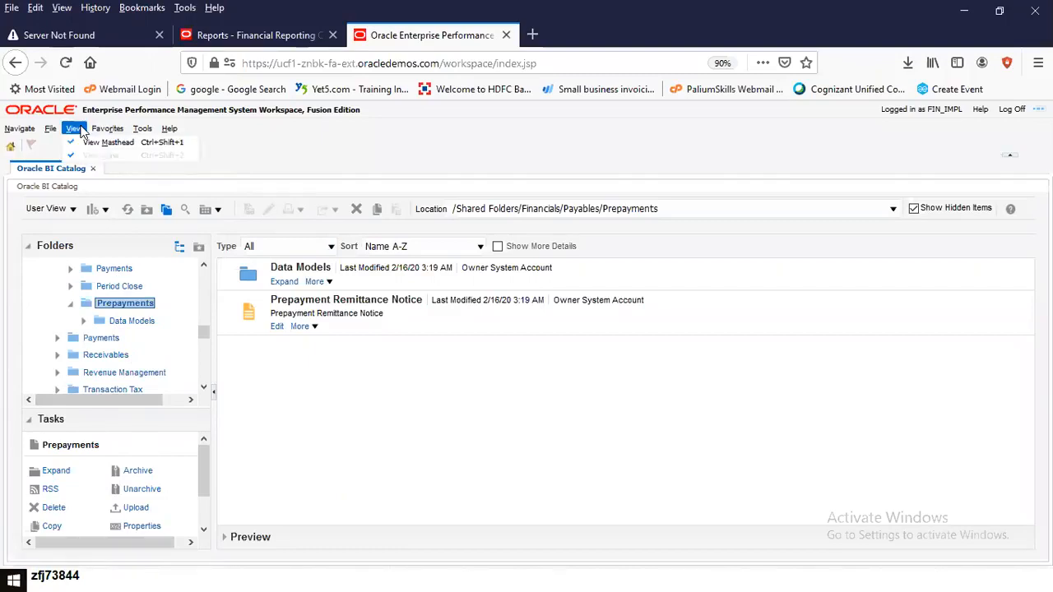
Step: Review the database connections listed in the Database Connection Manager and close it
click(142, 129)
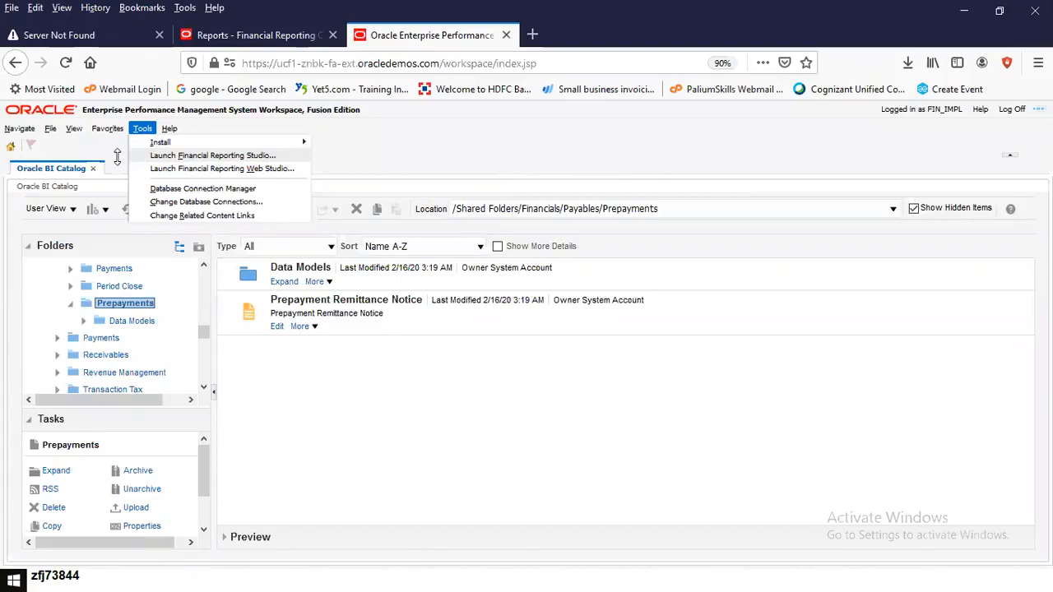
click(206, 187)
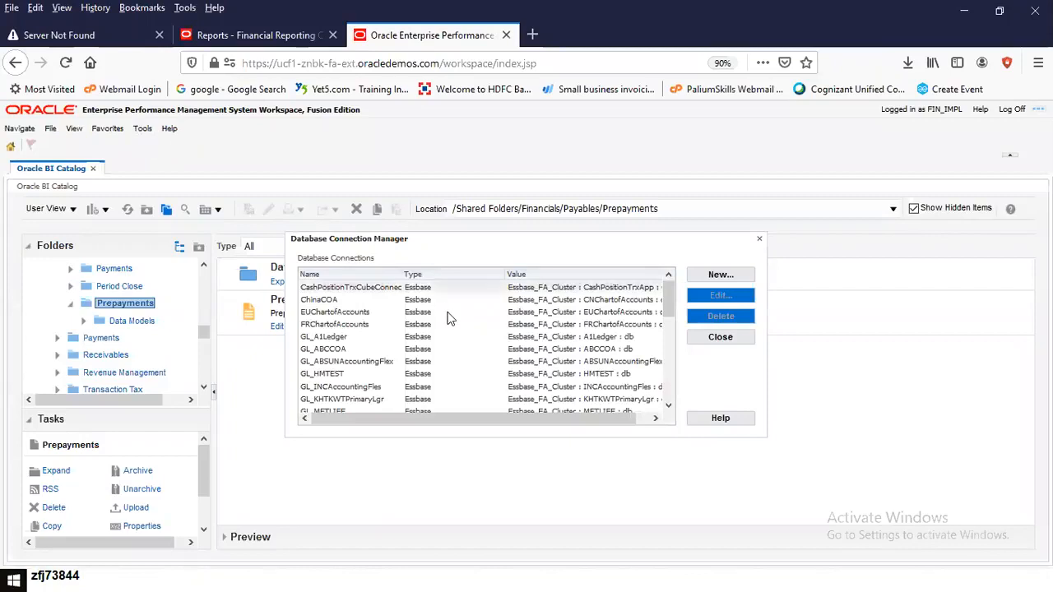
drag(669, 298, 671, 403)
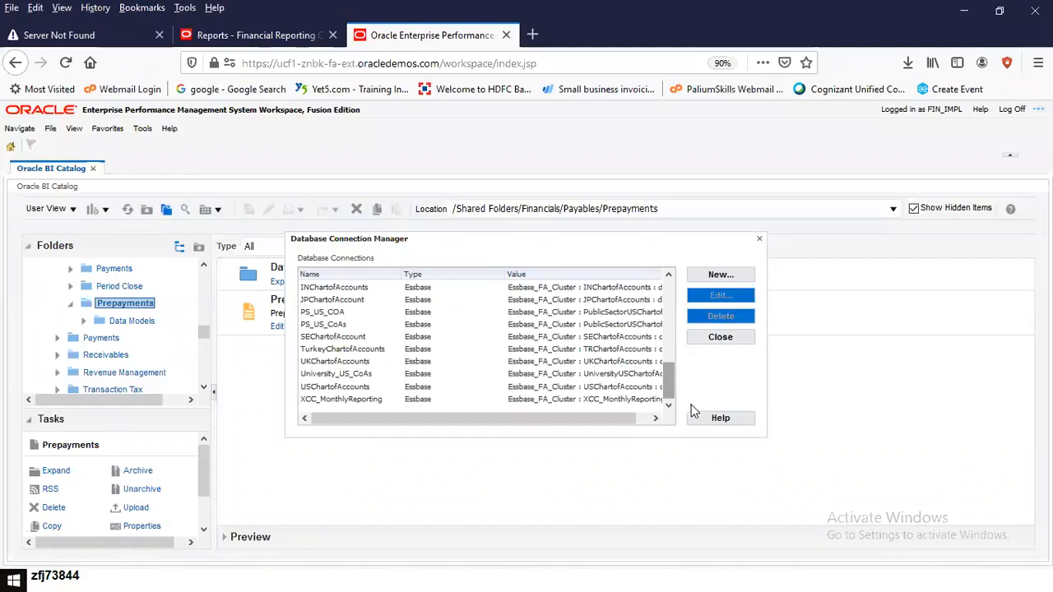
click(718, 339)
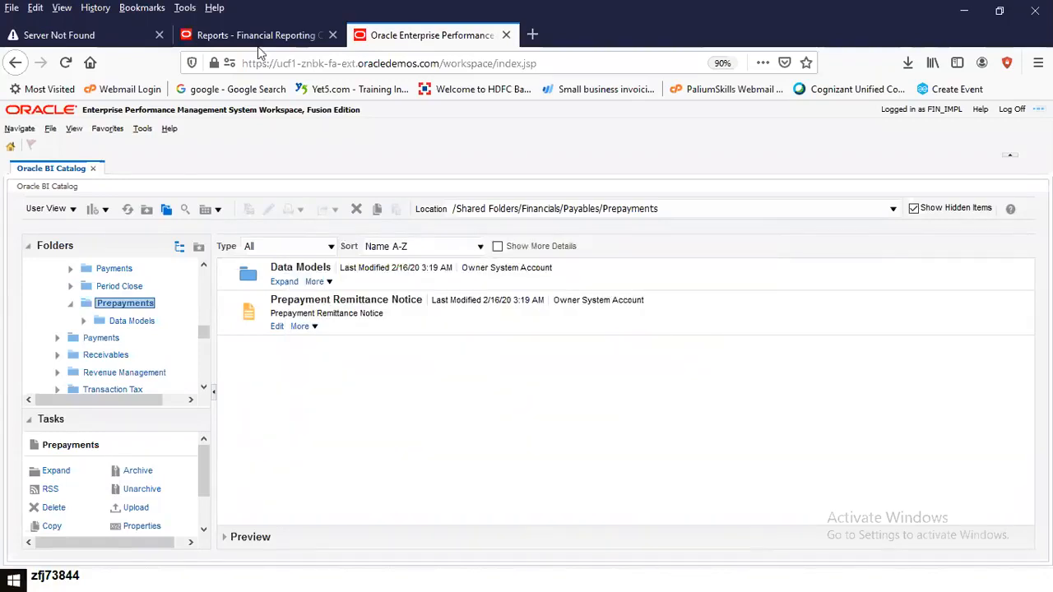
Step: Check the workspace's help options and launch Financial Reporting Web Studio
click(171, 132)
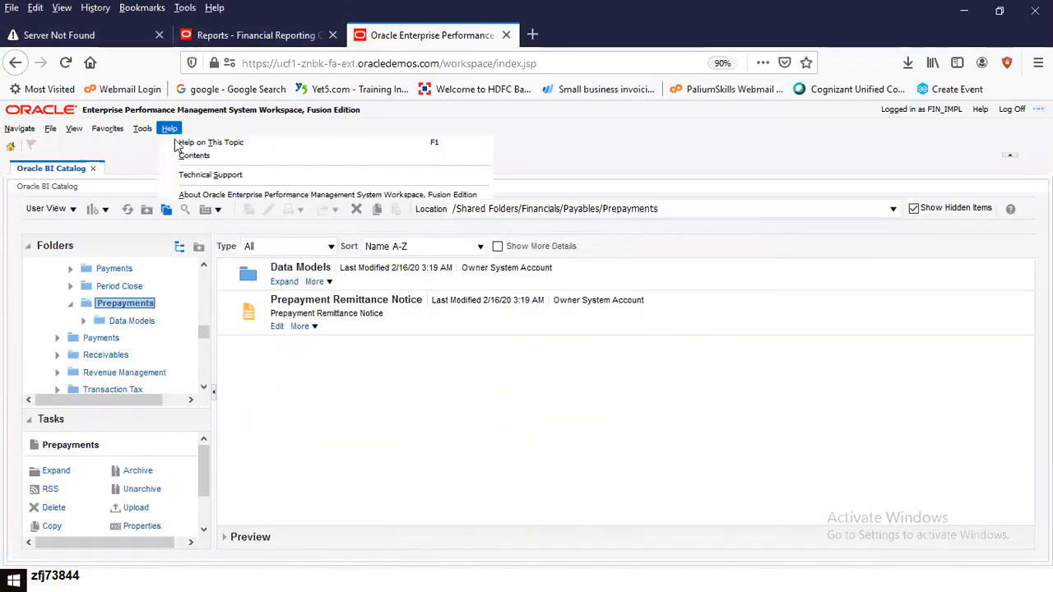
click(143, 130)
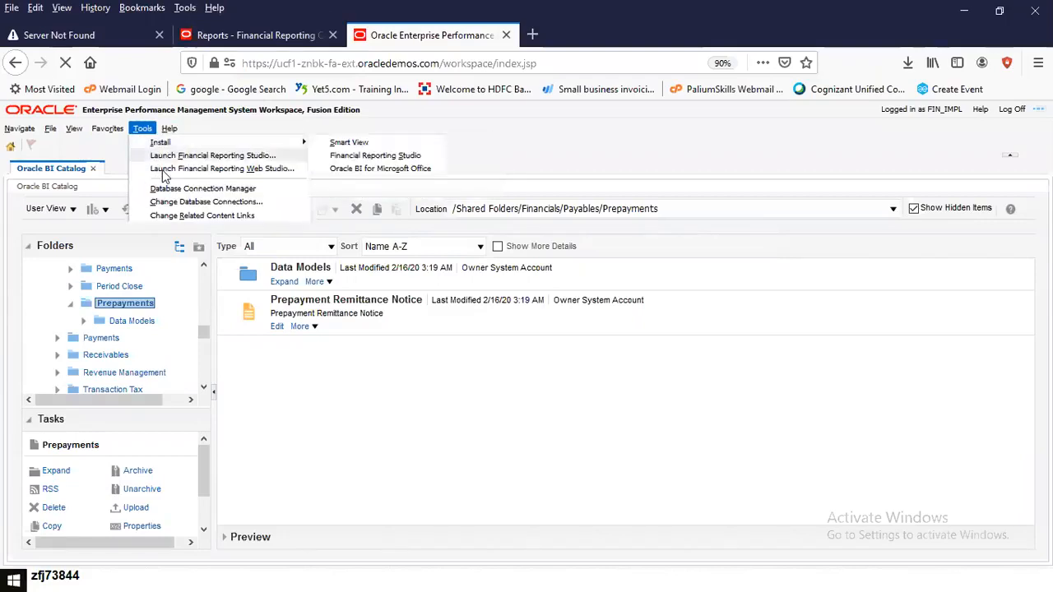
click(162, 170)
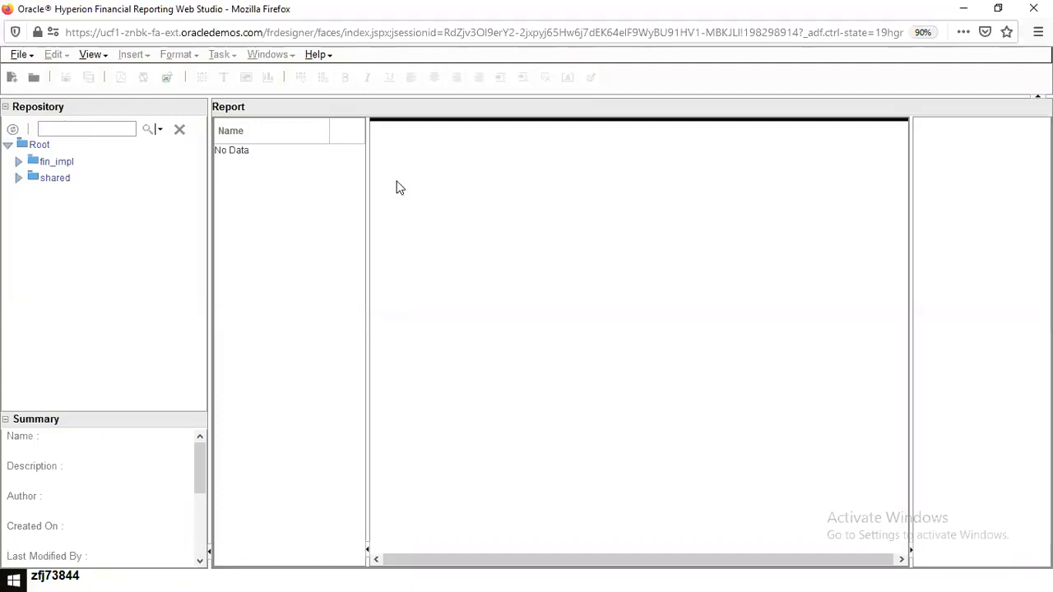
Step: Create a new blank report in Financial Reporting Web Studio
click(20, 54)
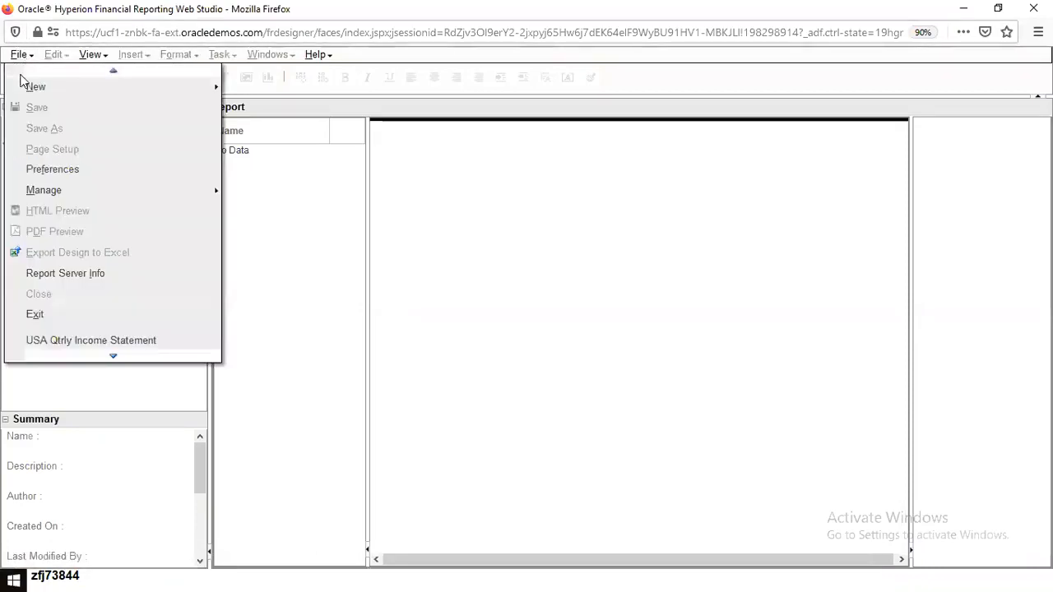
mouse_move(31, 88)
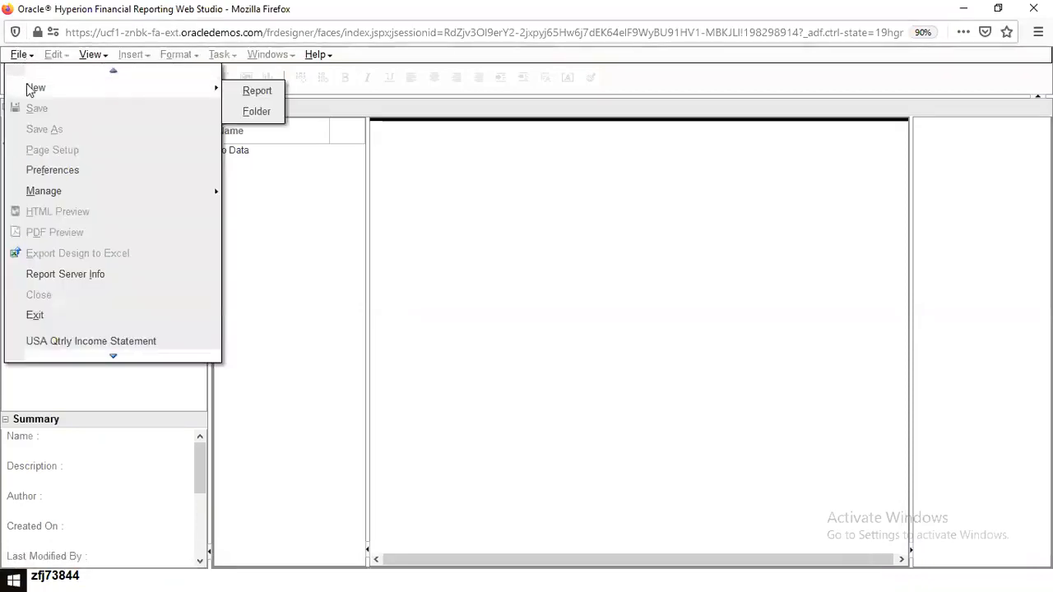
click(269, 92)
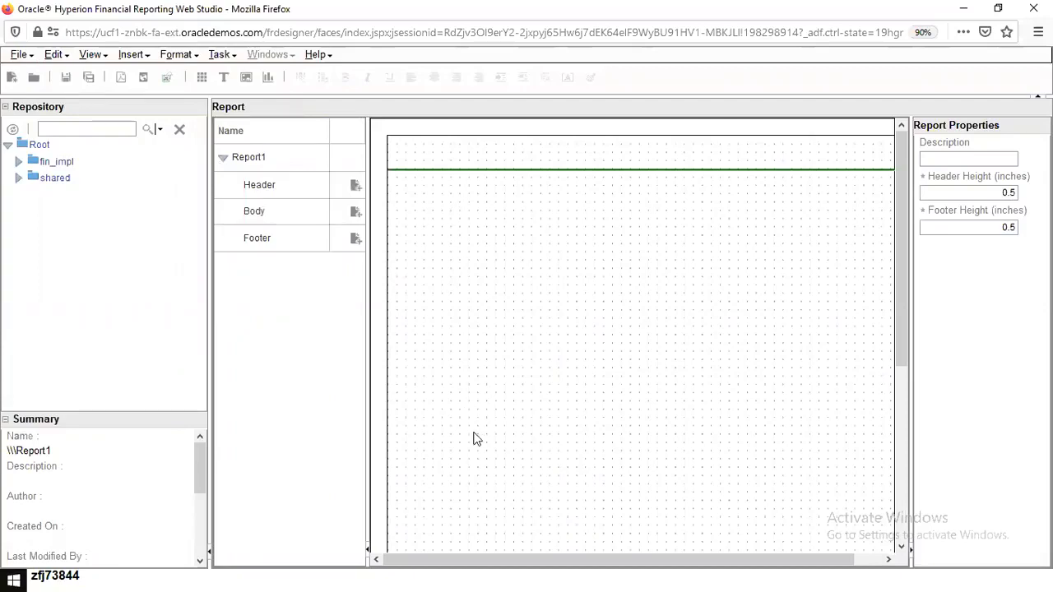
Step: Review the report designer's view, format, task and help options
click(90, 58)
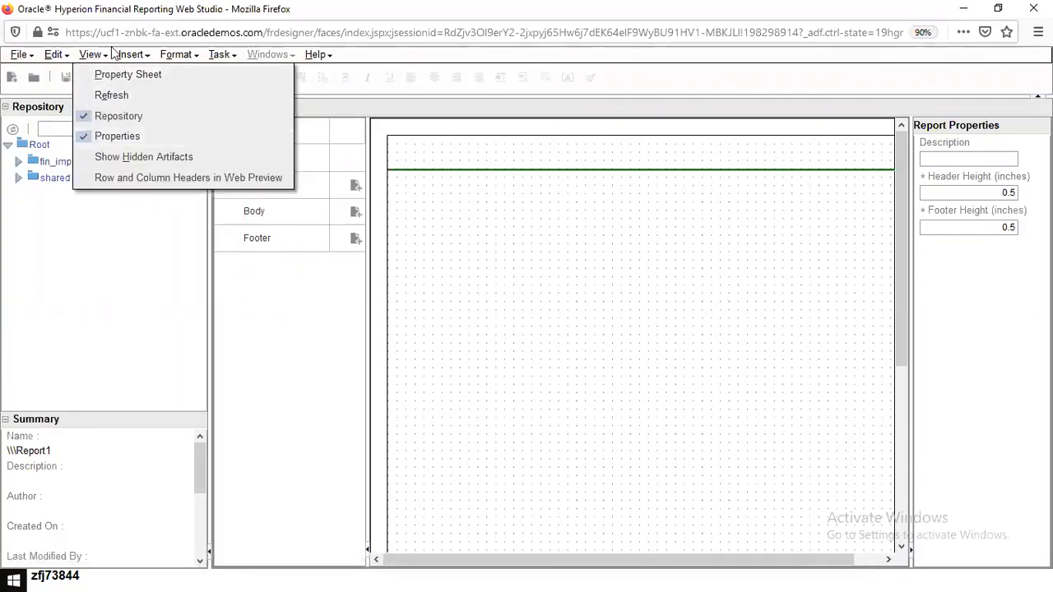
click(187, 62)
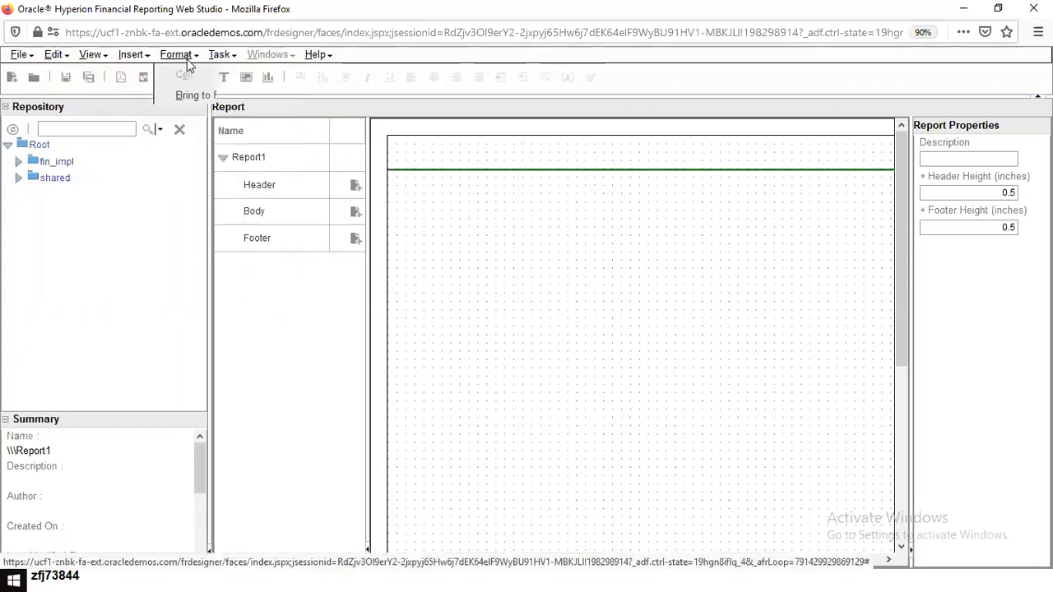
click(221, 64)
click(228, 55)
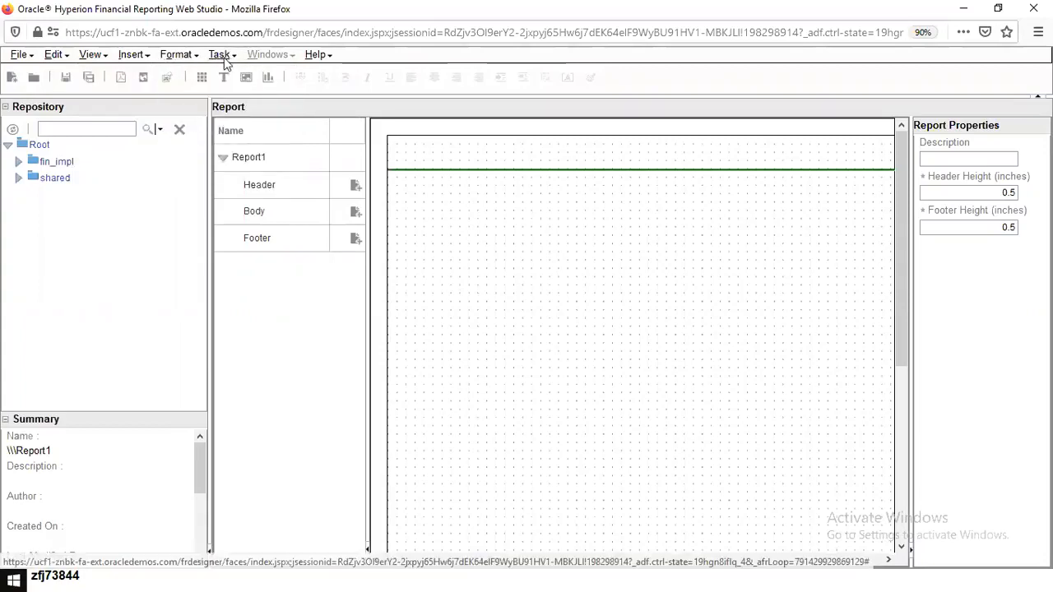
click(282, 57)
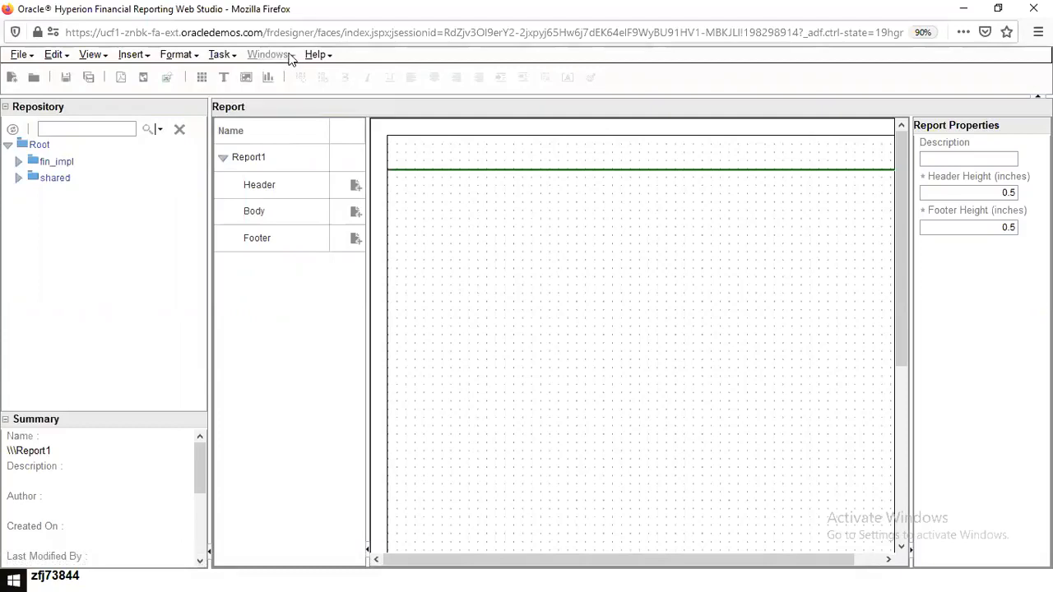
click(332, 55)
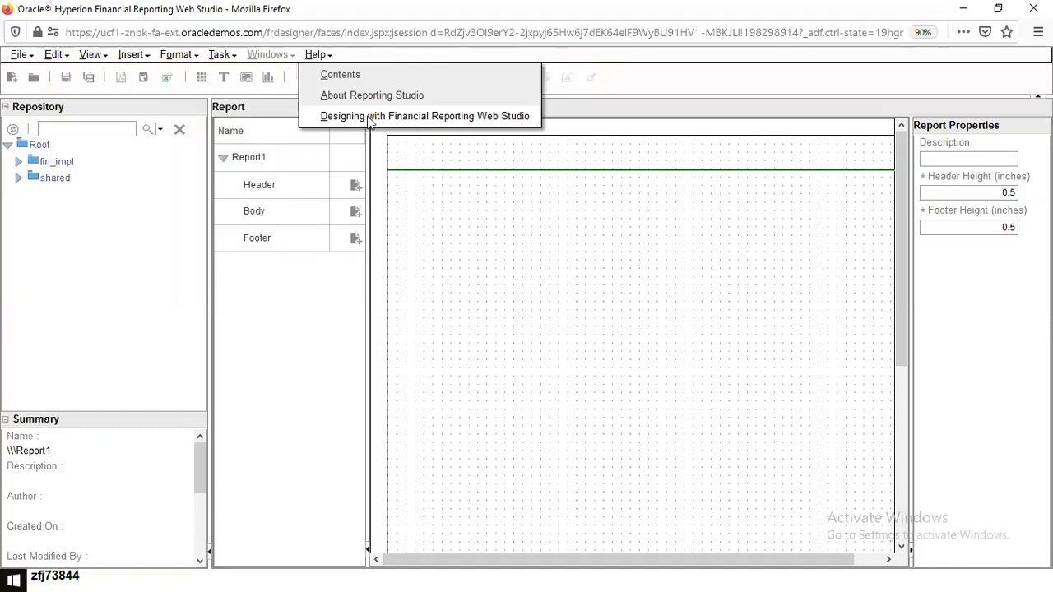
click(528, 259)
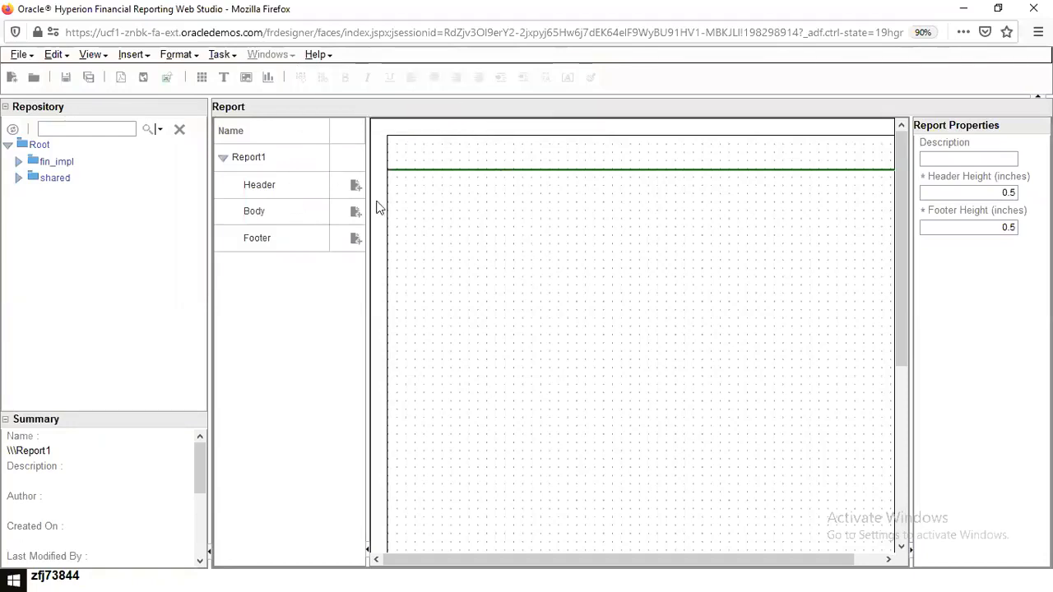
Step: Insert a grid object into the upper part of the report body
right_click(423, 185)
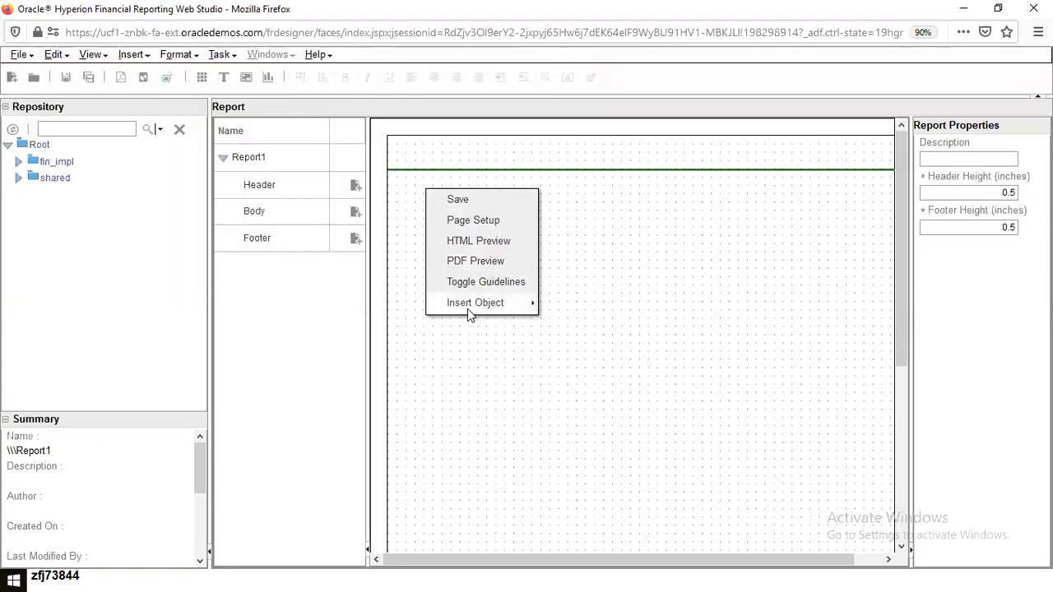
mouse_move(470, 311)
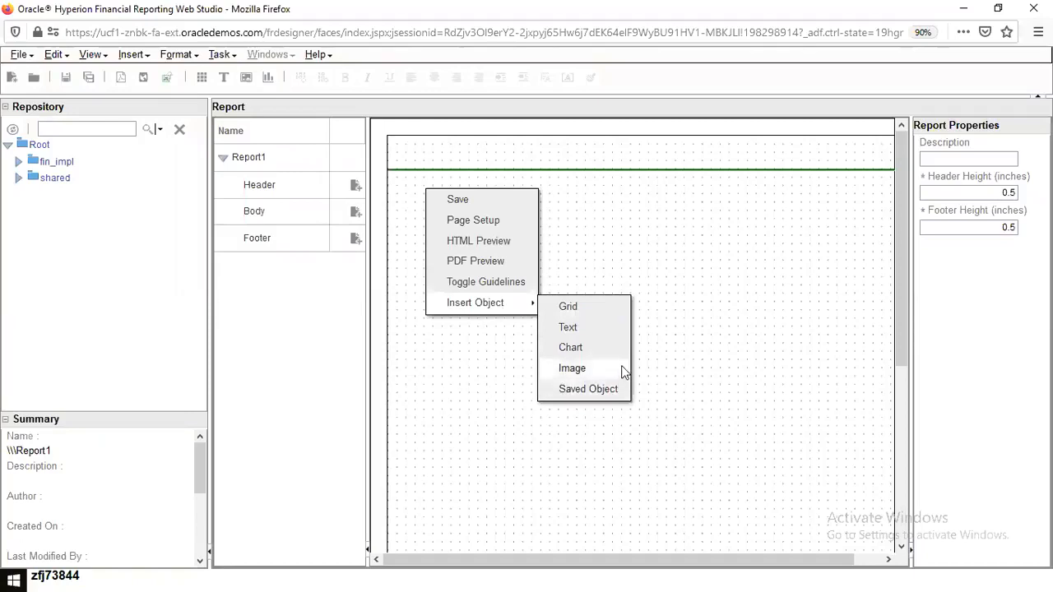
click(586, 307)
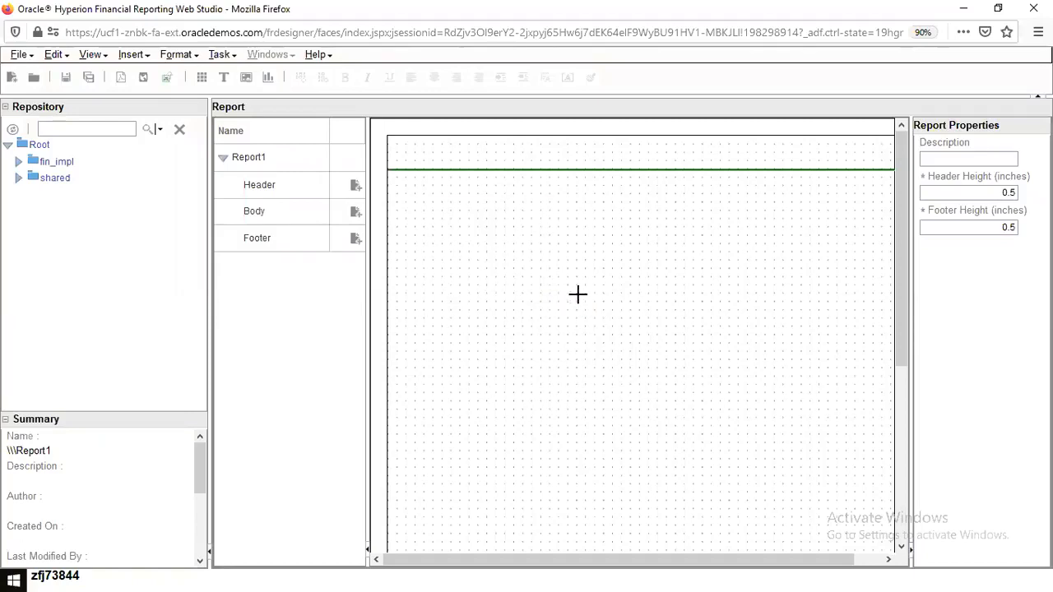
drag(460, 211, 812, 379)
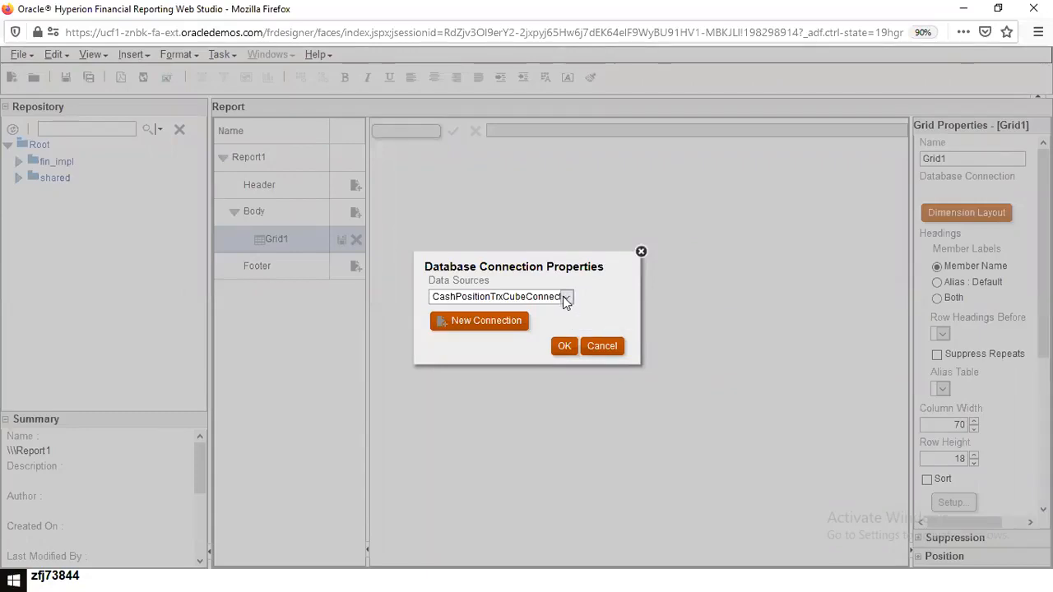
Step: Connect the grid to the USChartofAccounts data source
click(564, 296)
drag(591, 337, 596, 550)
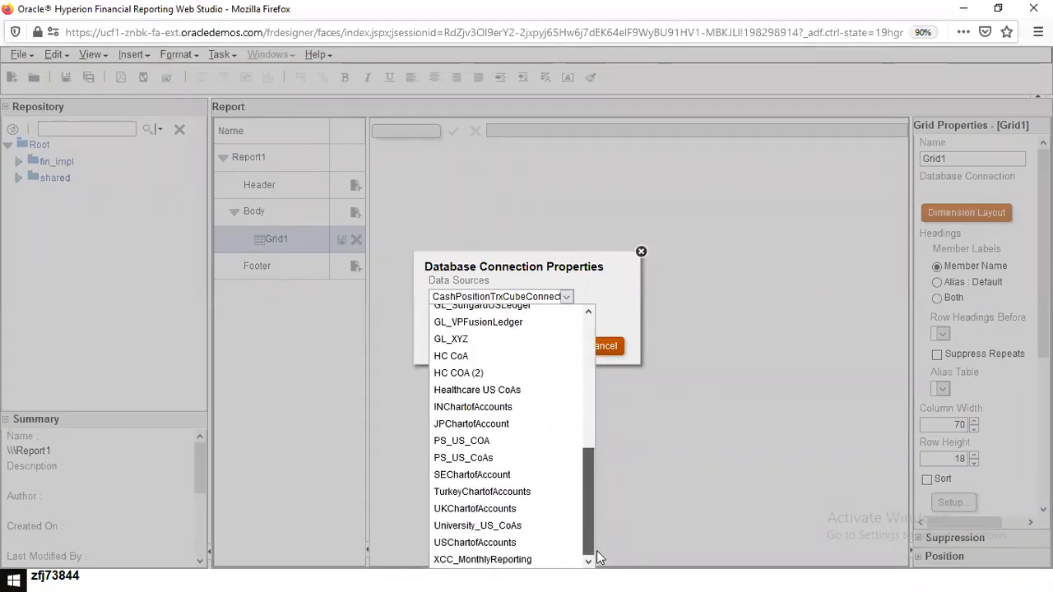
click(462, 543)
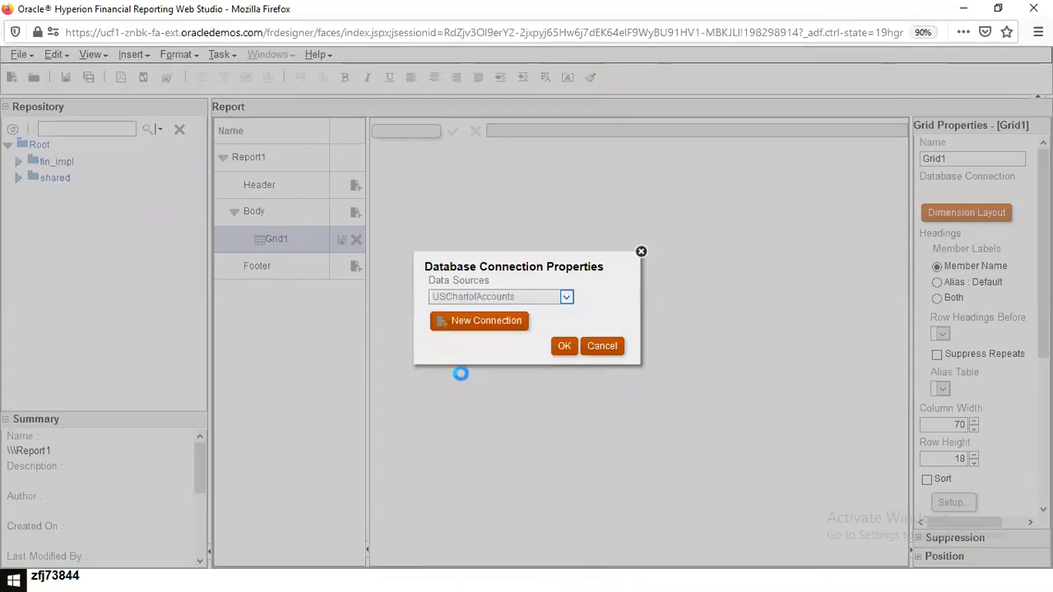
click(564, 348)
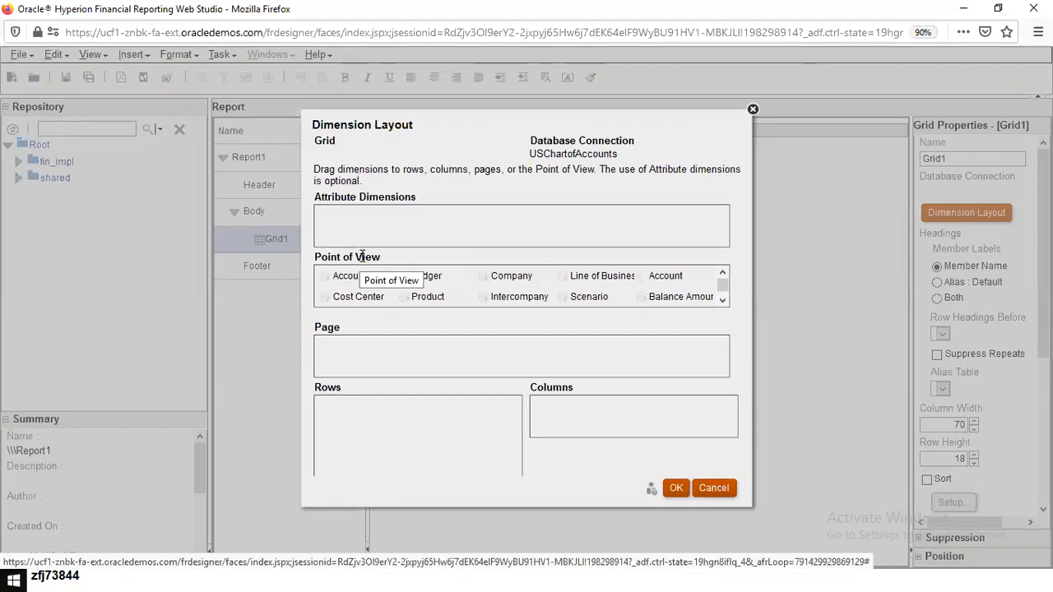
Step: Lay out the grid's dimensions with the accounting period in the columns, Account in the rows and Company on the page
drag(329, 282, 788, 295)
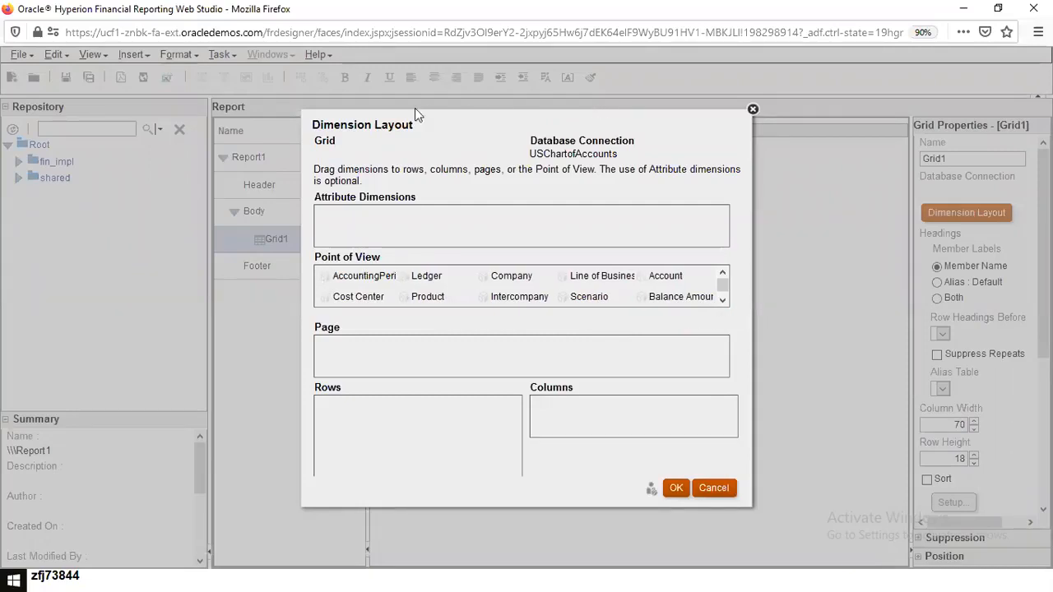
drag(432, 113, 588, 111)
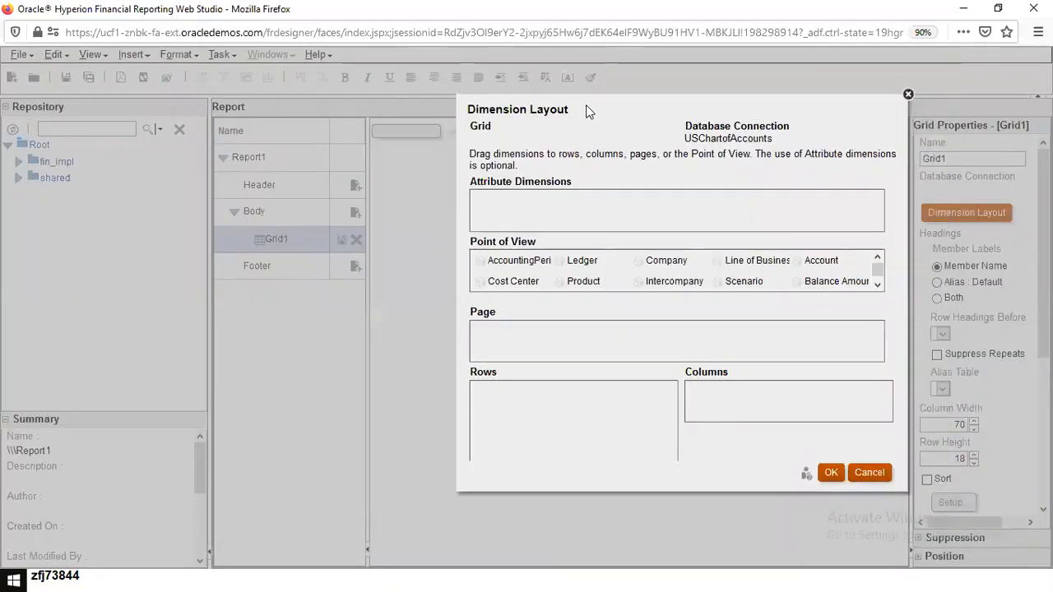
drag(589, 111, 743, 98)
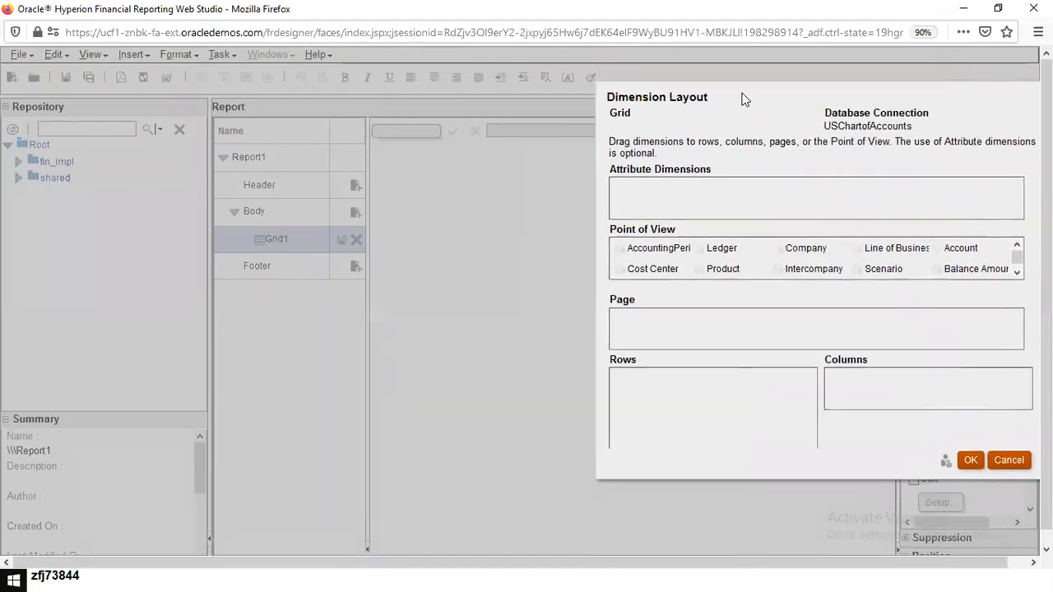
drag(661, 248, 282, 239)
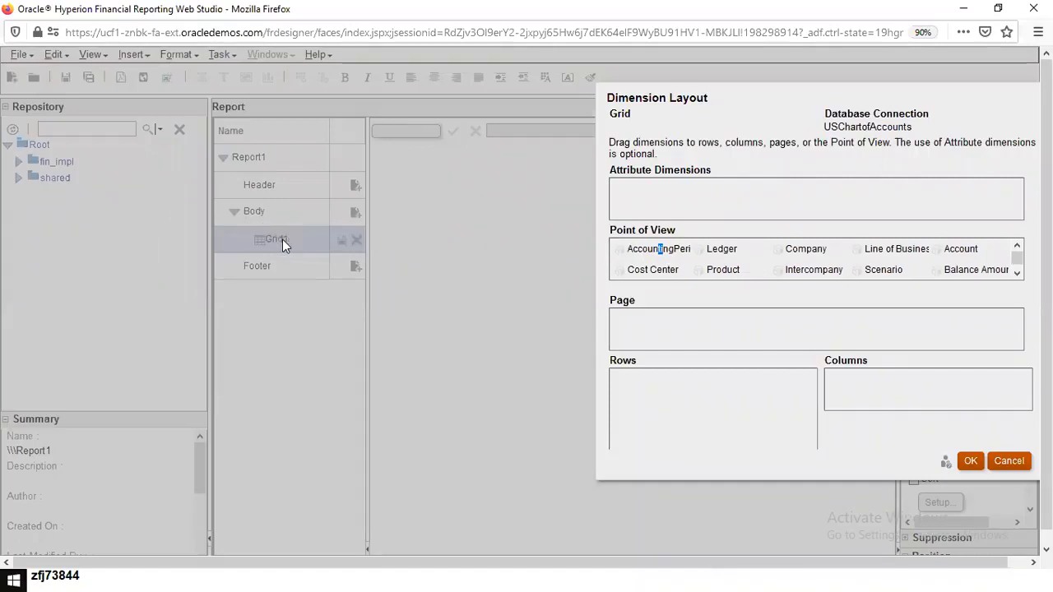
click(656, 226)
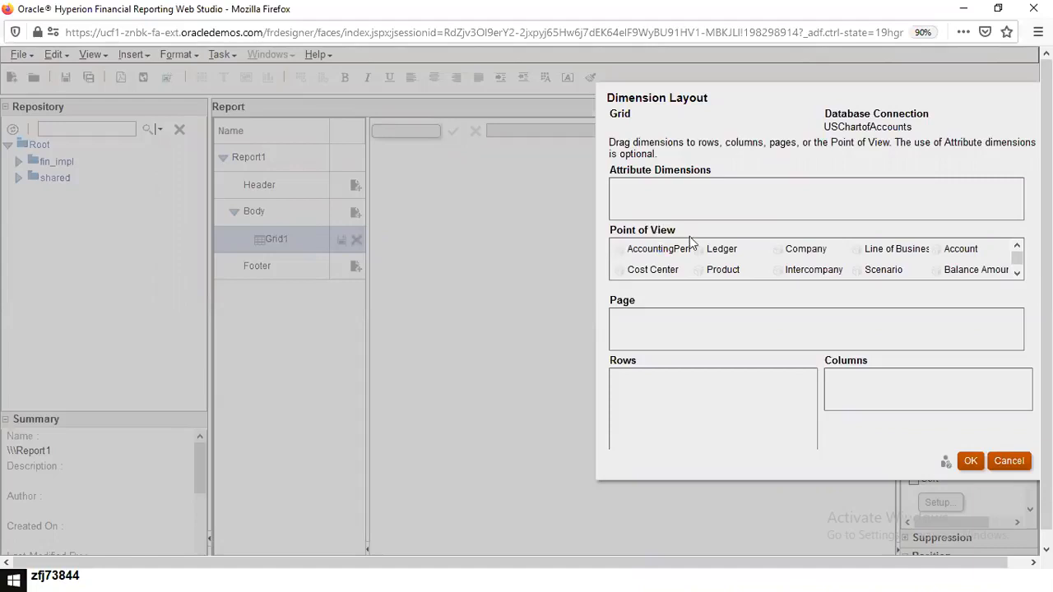
drag(685, 249, 681, 249)
drag(676, 247, 889, 392)
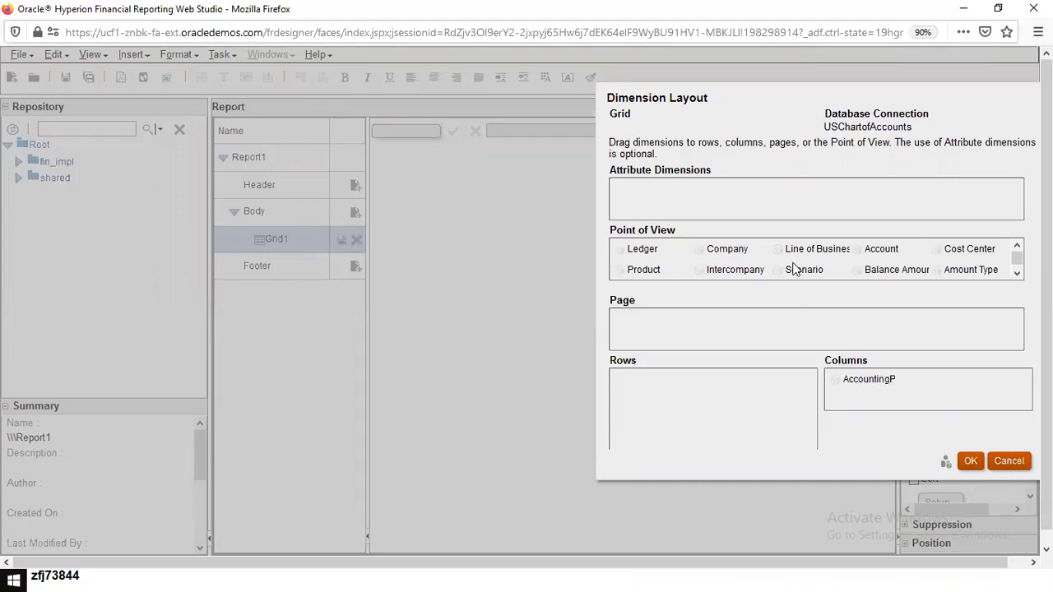
drag(886, 247, 684, 398)
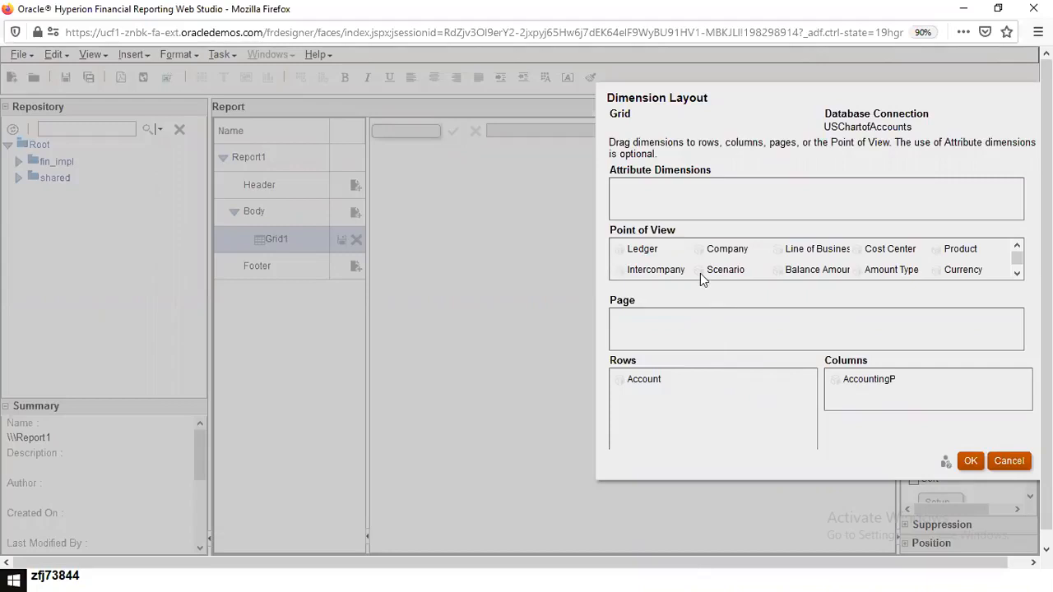
drag(712, 249, 674, 318)
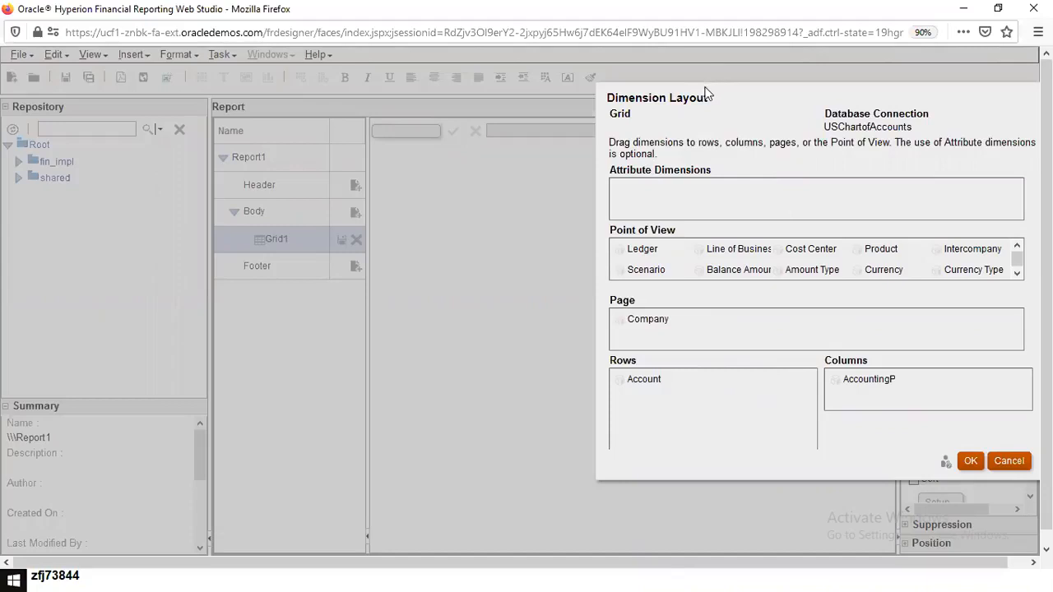
click(970, 462)
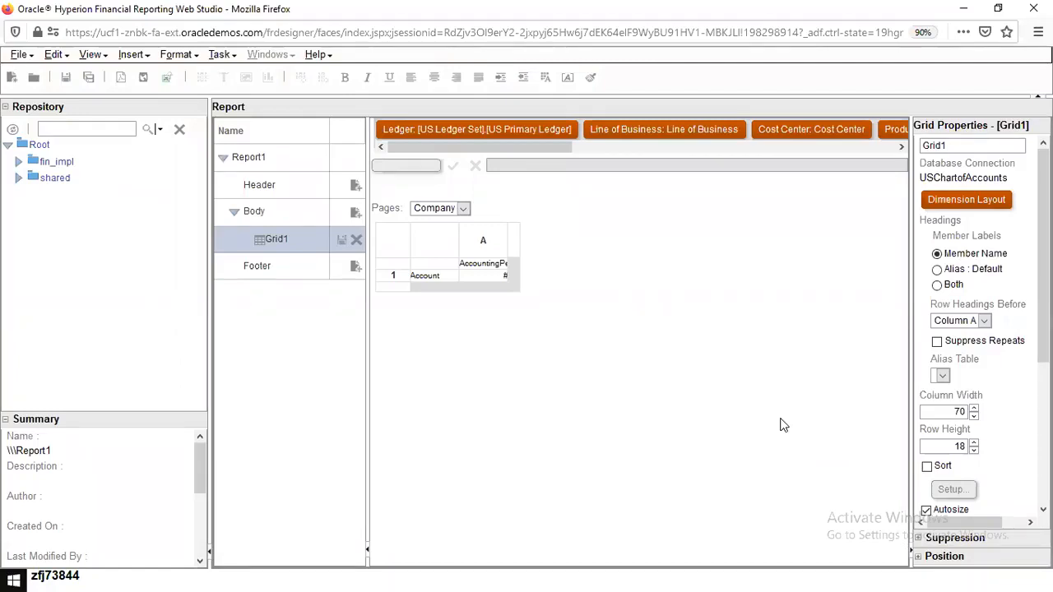
Step: Examine the members available for the grid's Account row under All Corporate Accounts-V1 and All Account Values
double_click(444, 277)
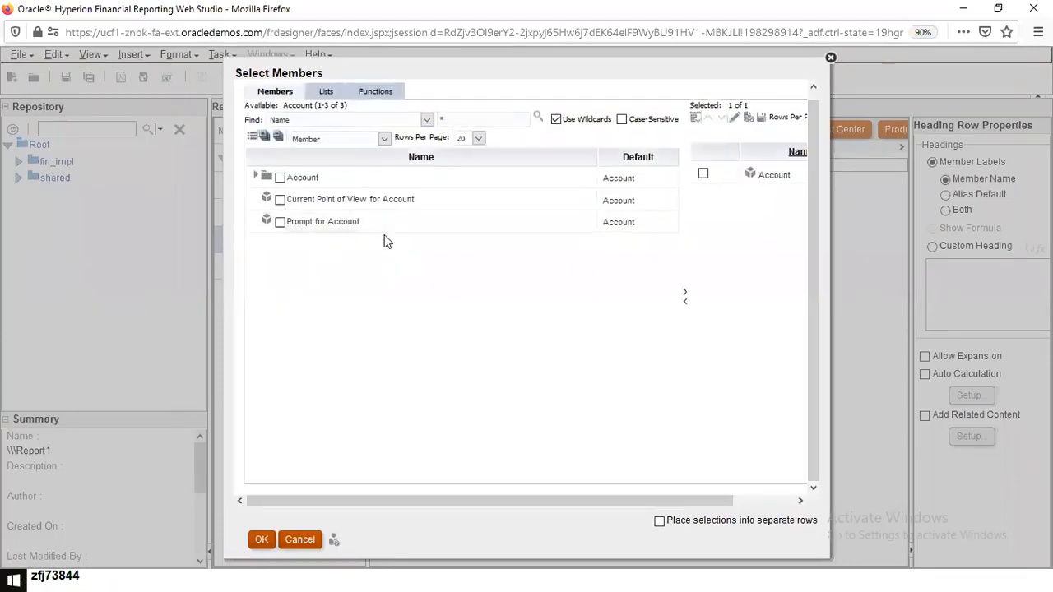
click(255, 175)
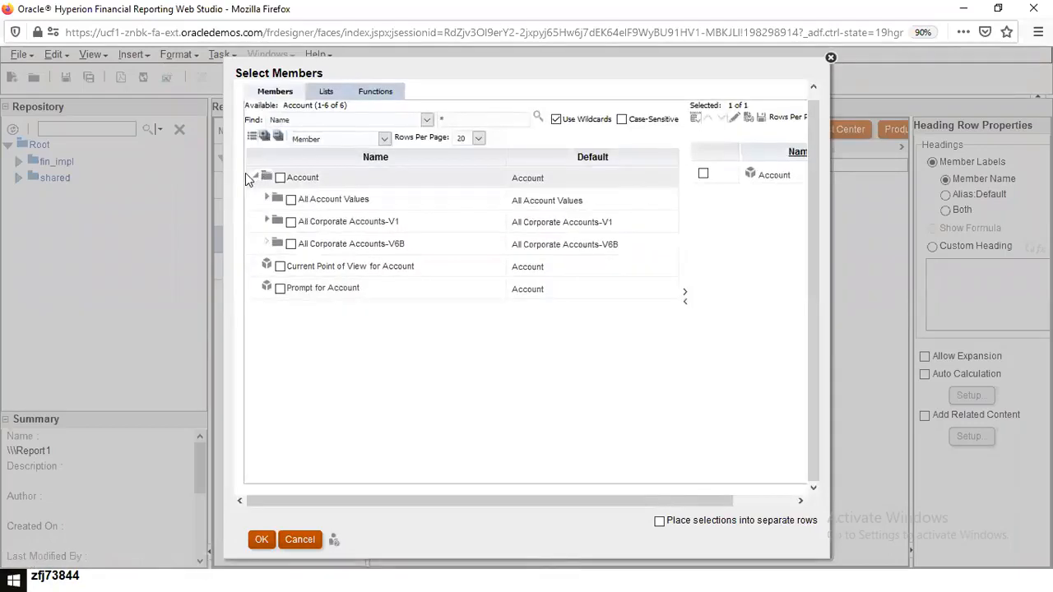
click(266, 222)
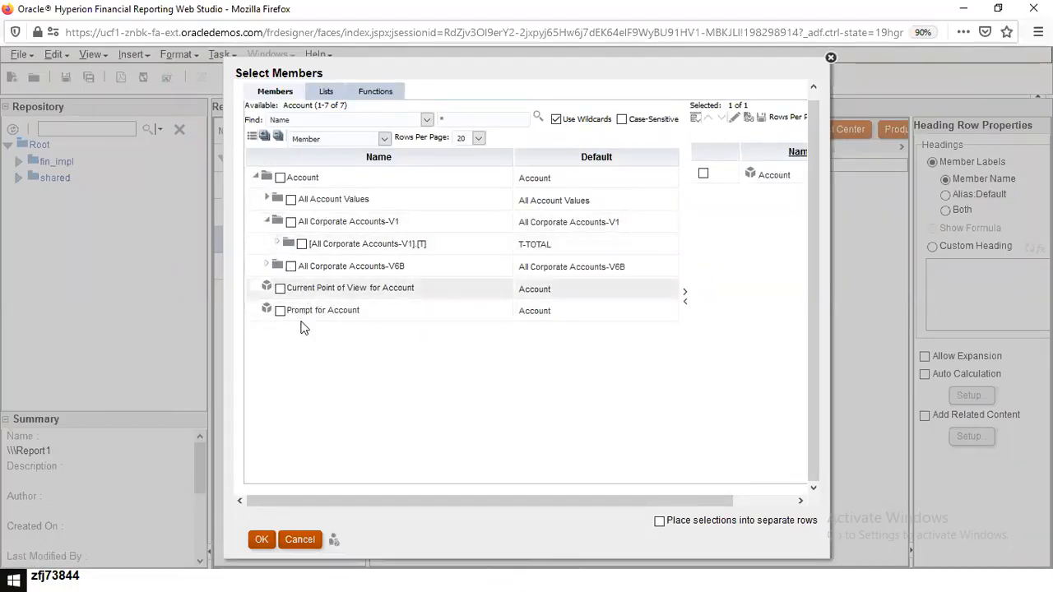
click(274, 238)
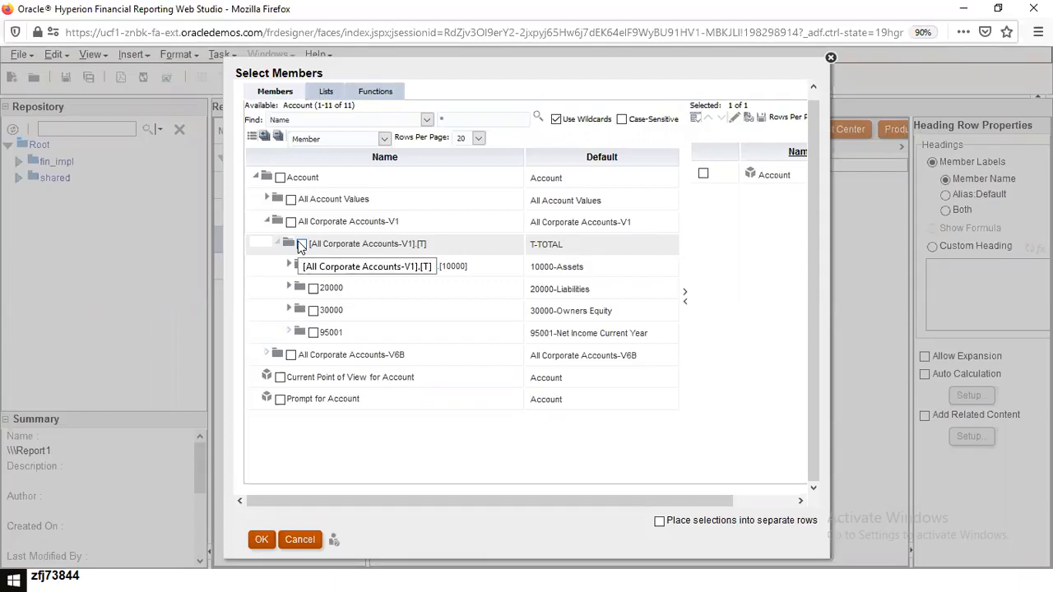
click(267, 220)
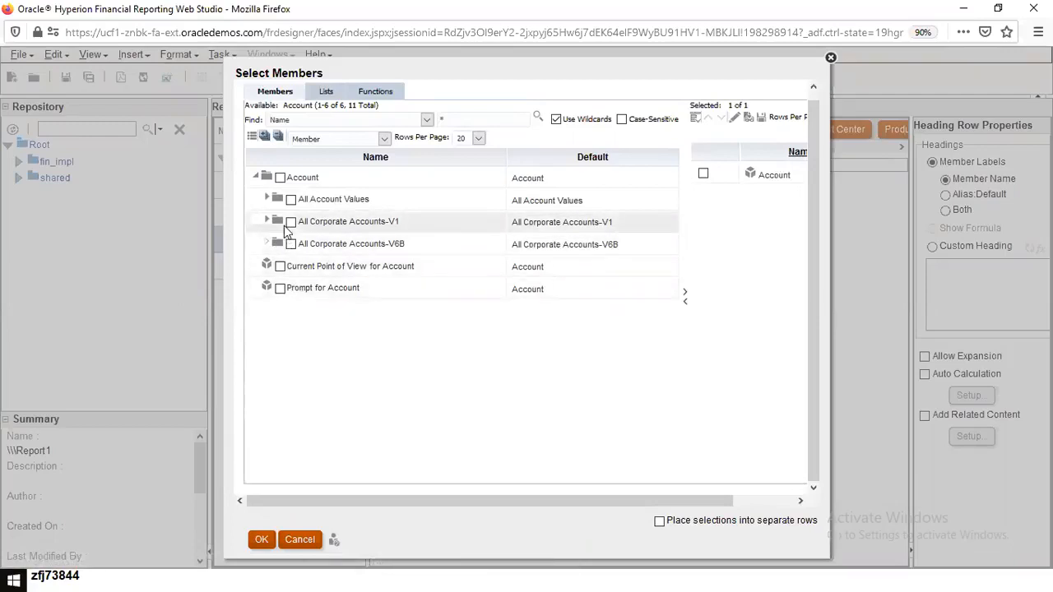
click(265, 199)
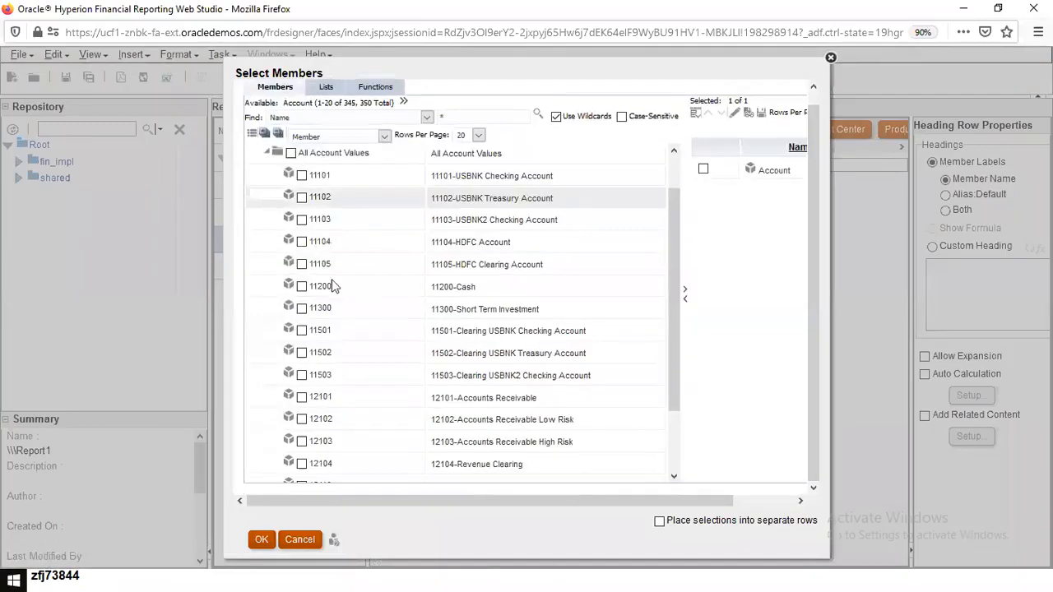
scroll(675, 347, down, 2)
drag(675, 347, 684, 147)
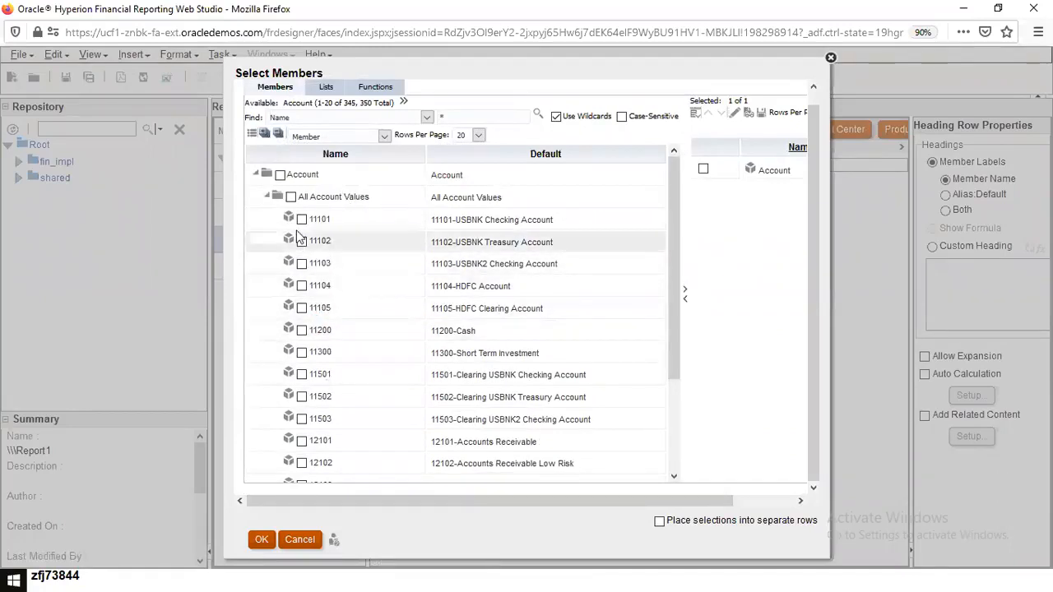
click(268, 197)
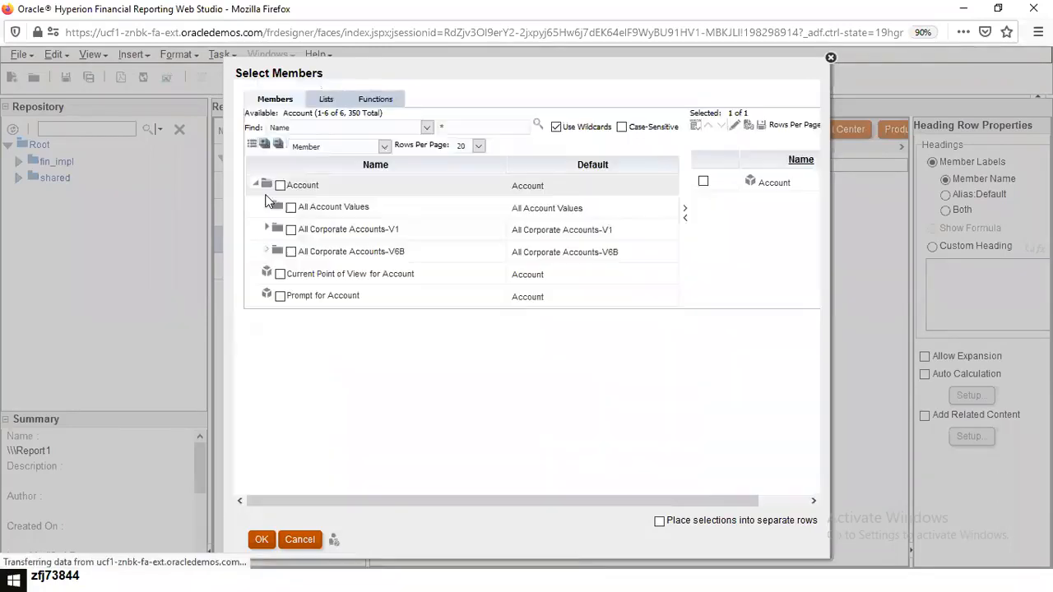
Step: Add members 95011 (Revenue) and 95021 (Expenses) from All Corporate Accounts-V1, under Net Income Current Year, to the grid's Account row
click(268, 218)
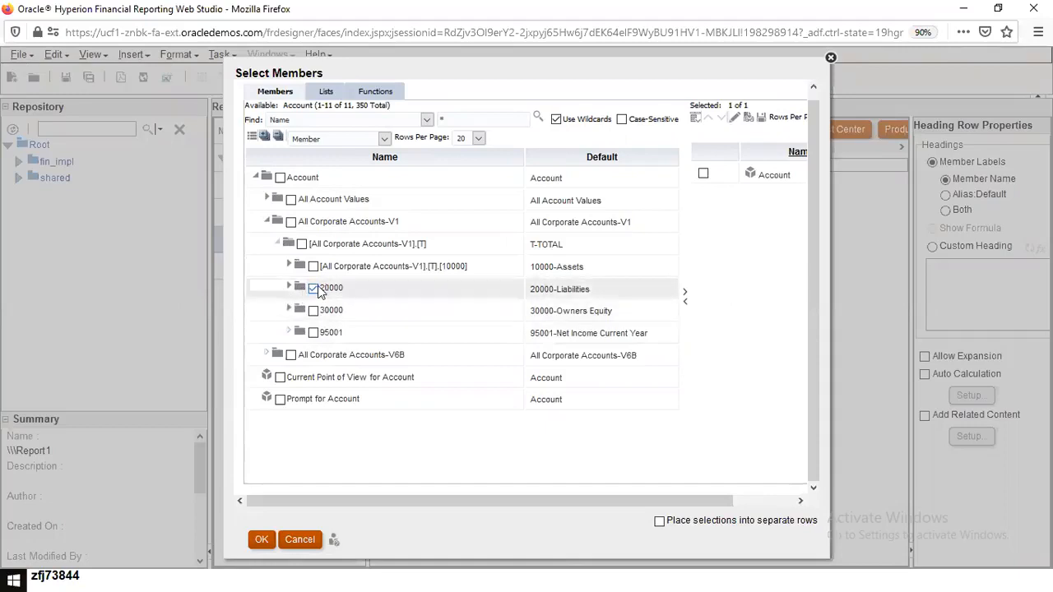
click(291, 333)
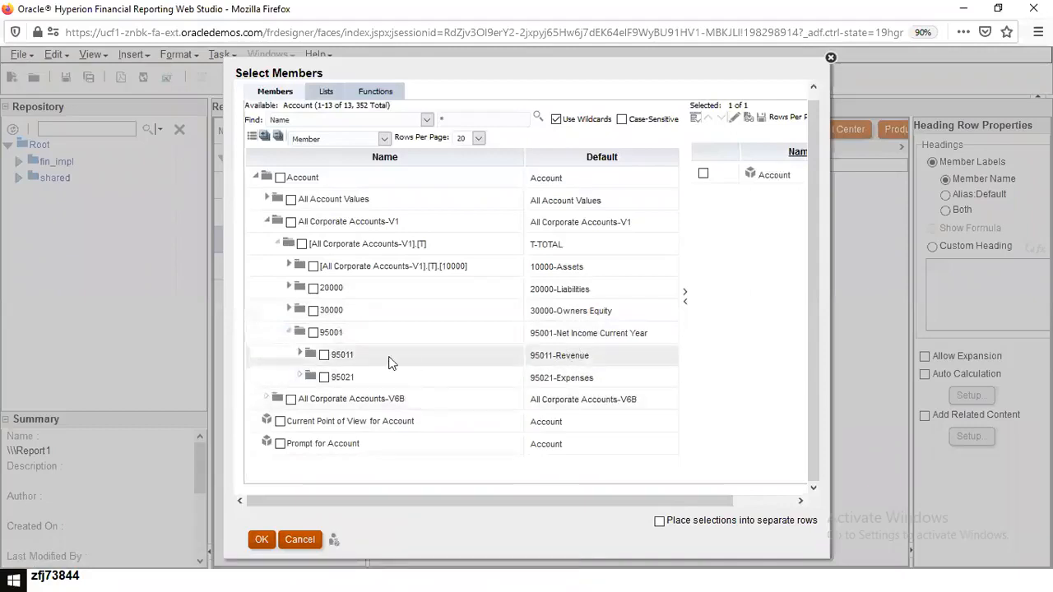
click(324, 354)
click(324, 377)
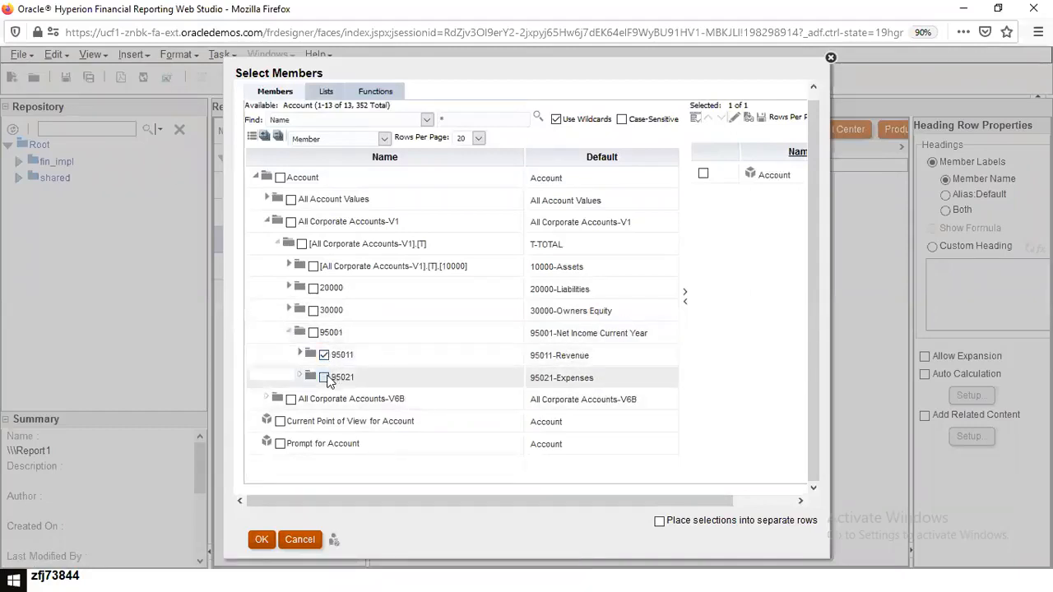
click(685, 292)
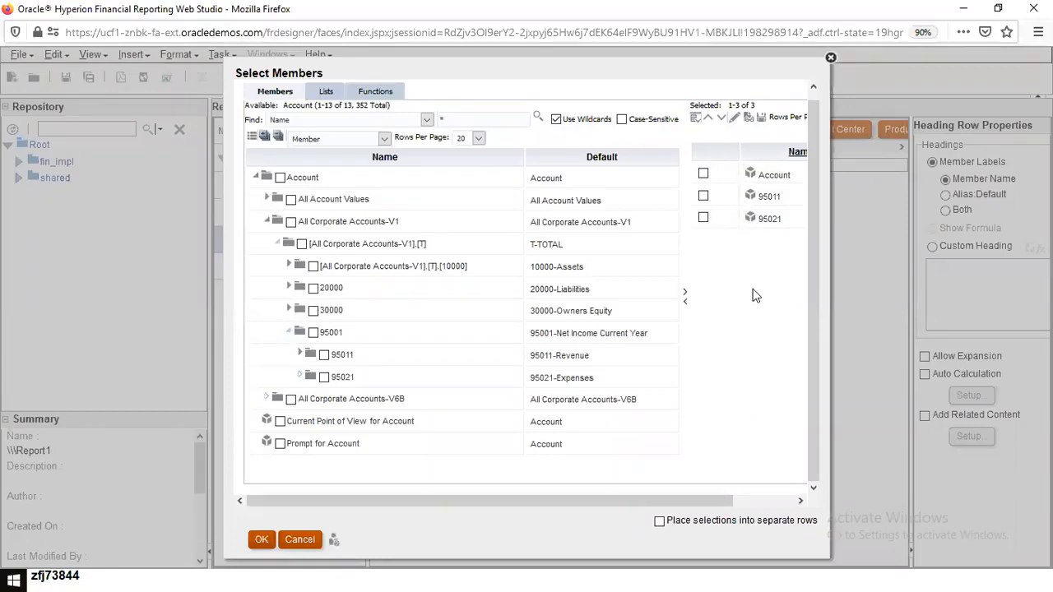
click(255, 541)
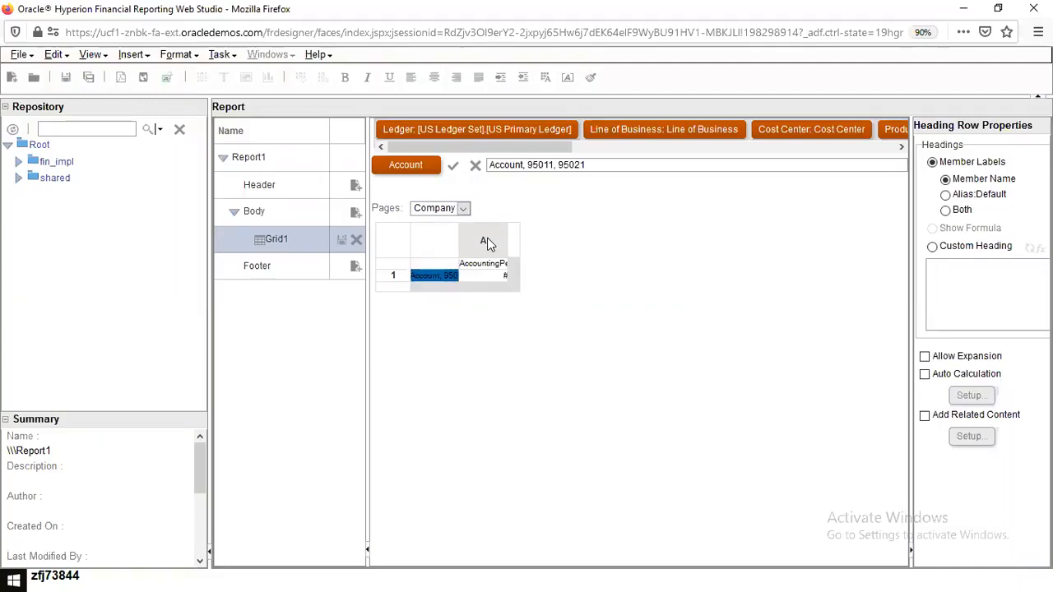
Step: Start saving the report under a new name
click(18, 54)
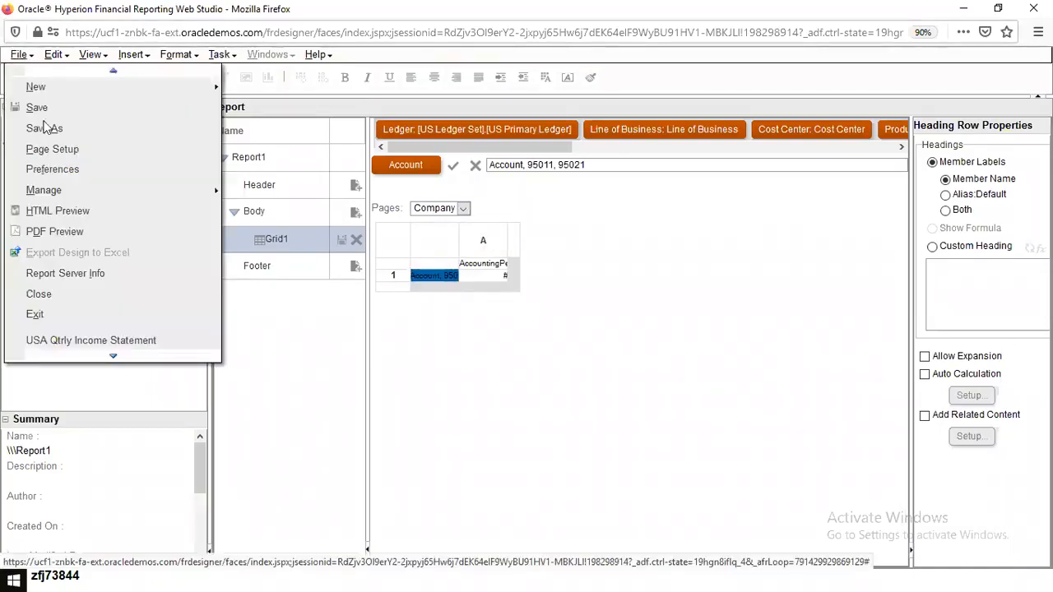
click(48, 128)
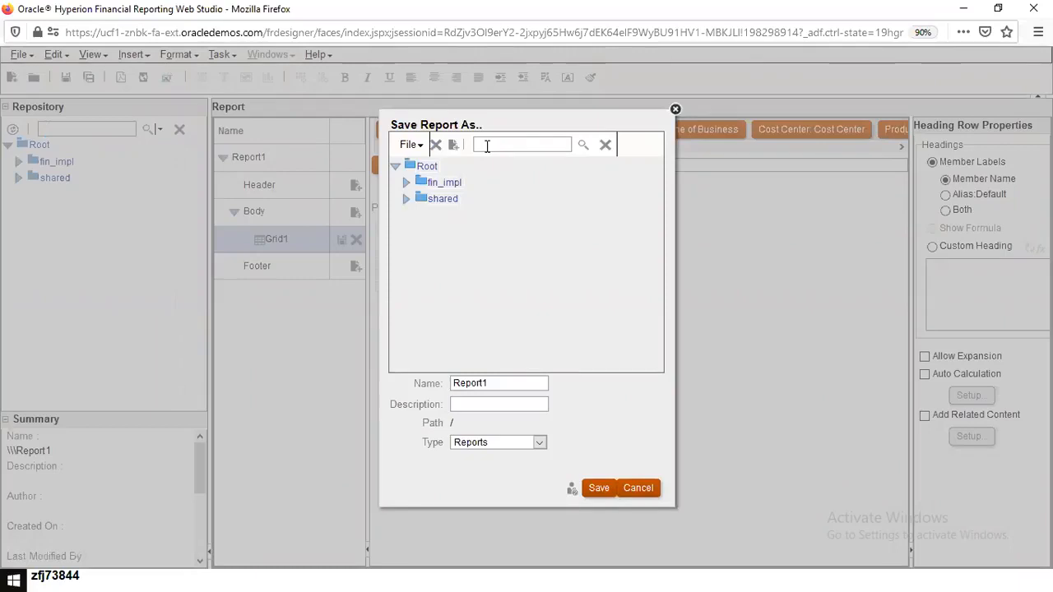
text(SF)
text(Visio)
text(n)
text( Income)
text( Statement)
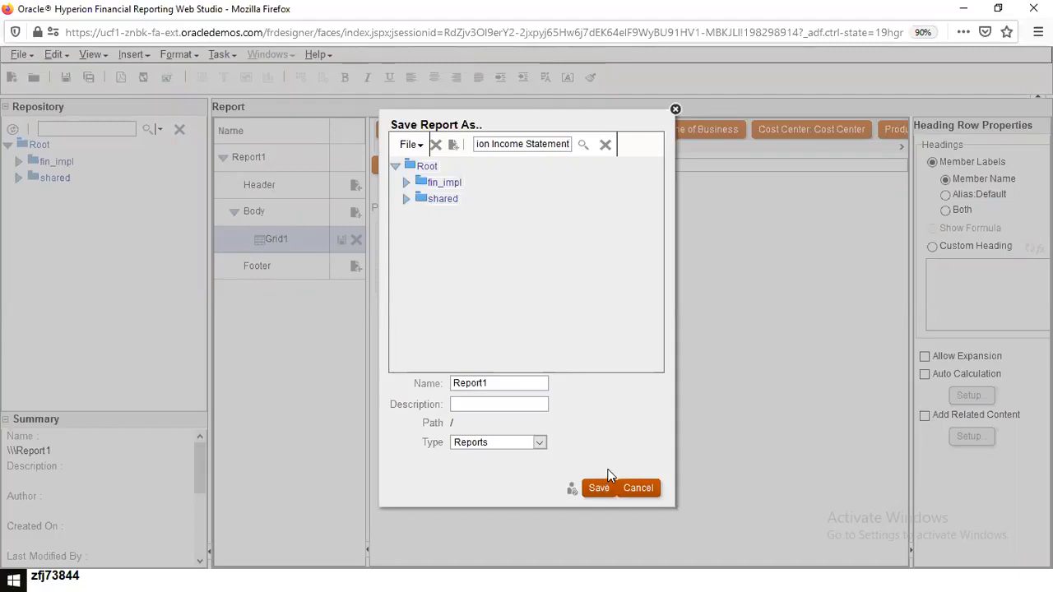
click(585, 269)
triple_click(533, 144)
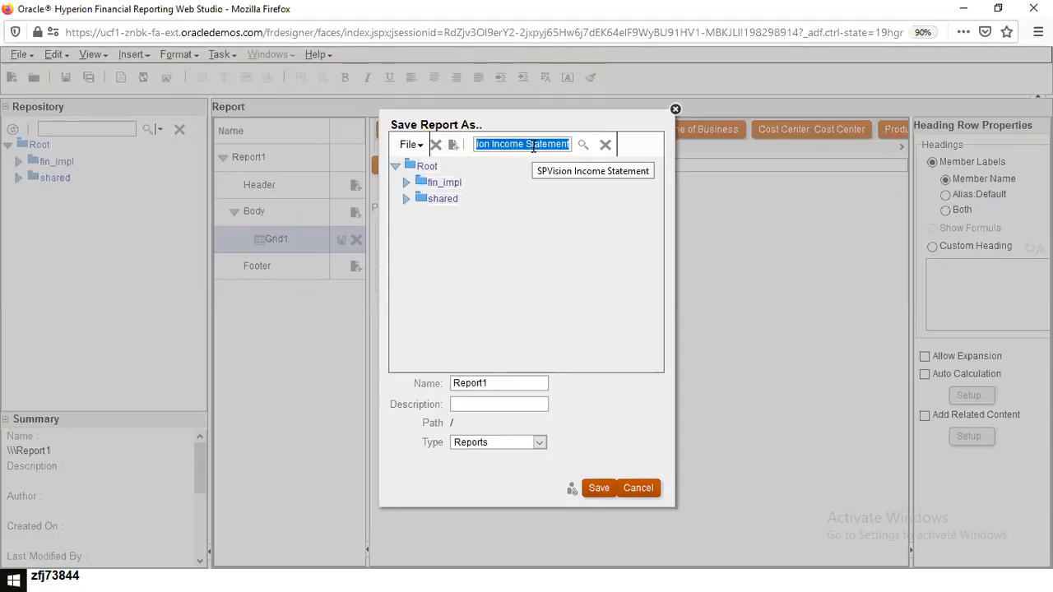
key(BackSpace)
click(526, 236)
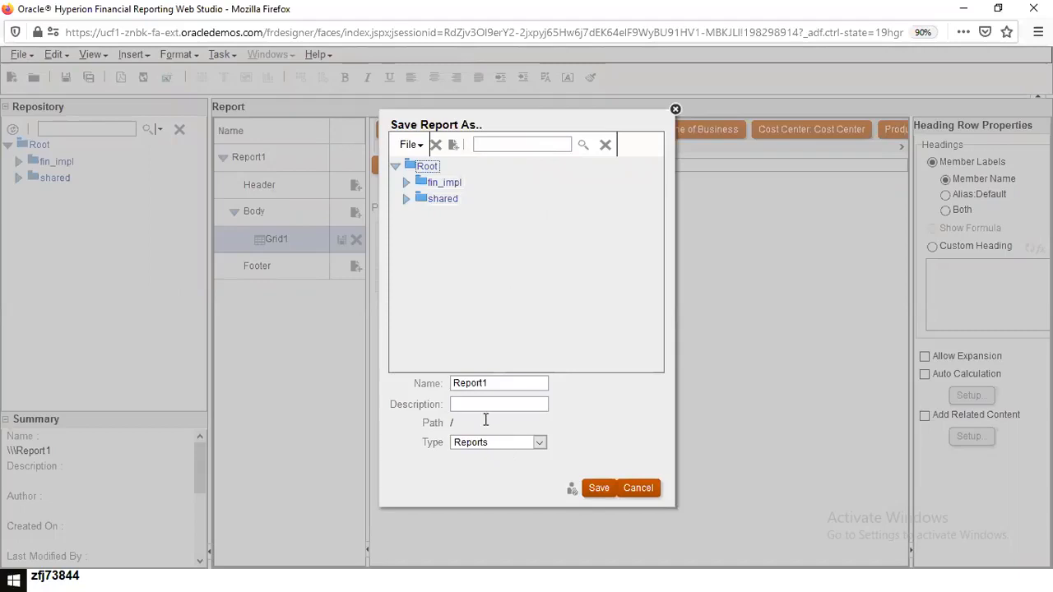
Step: Name the report SPVision Income Statement and try to save it in the repository's root folder
double_click(504, 383)
text(SPVision Income Statement)
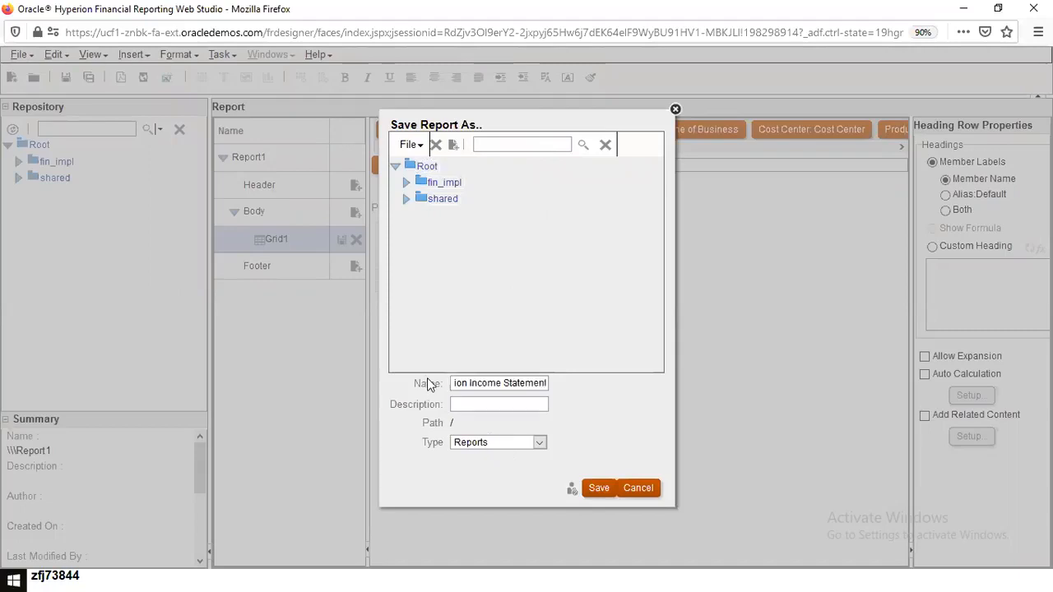
click(601, 490)
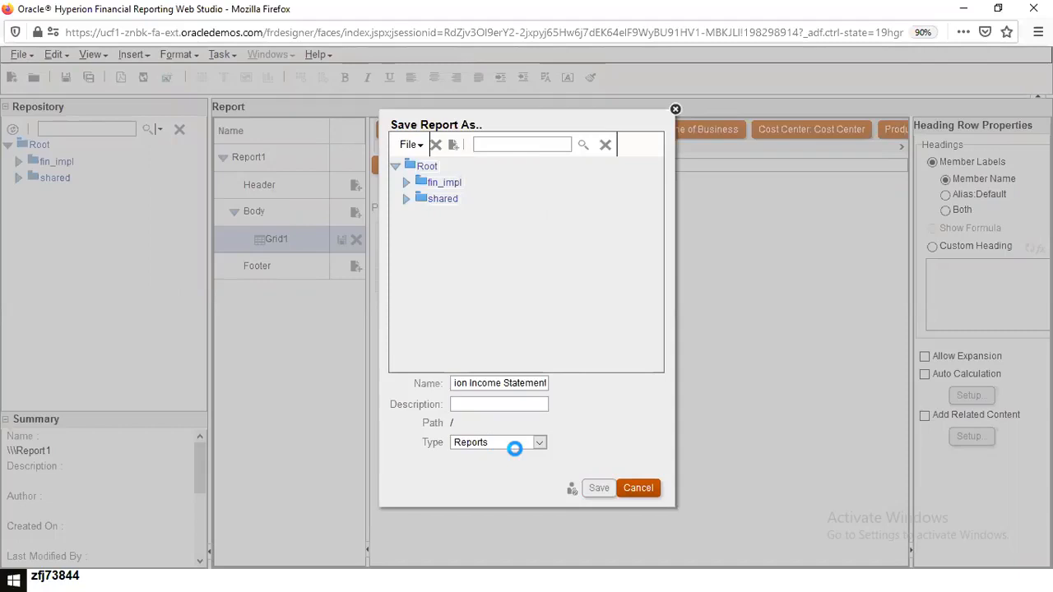
click(417, 200)
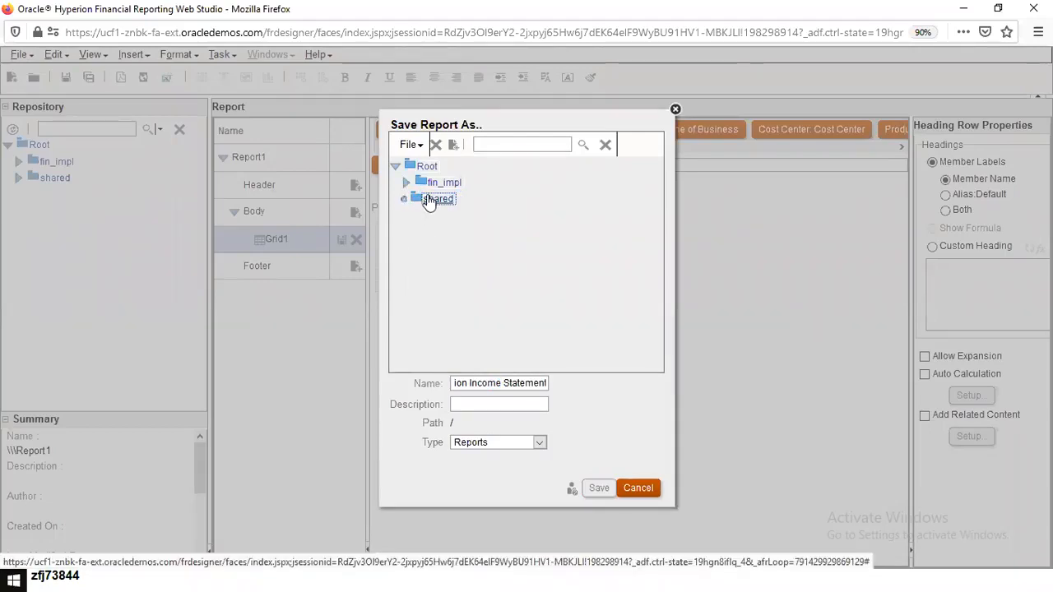
click(406, 166)
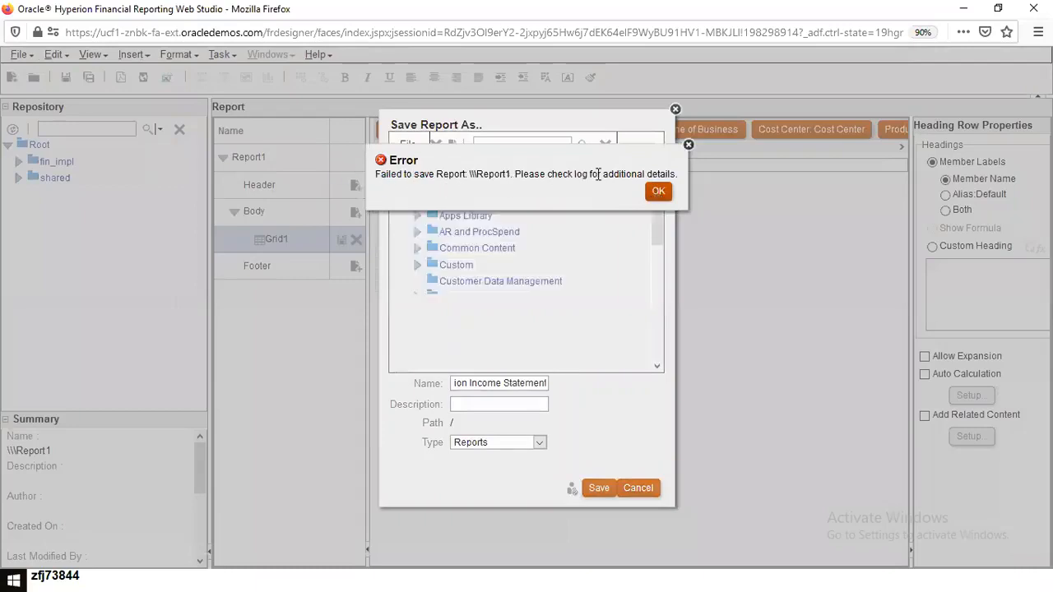
click(650, 192)
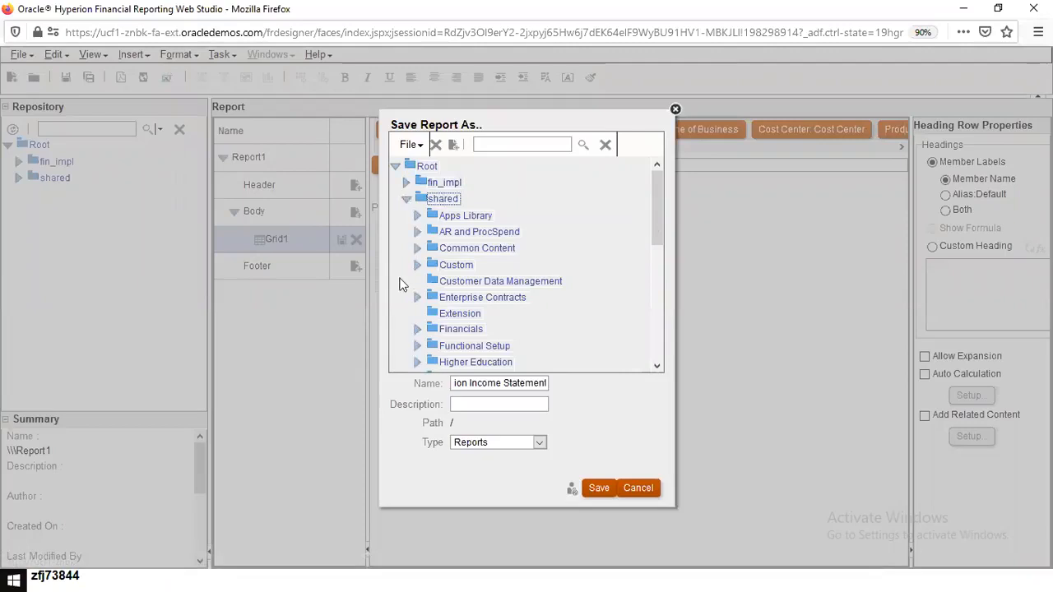
Step: Save the report in the /shared/Custom/MyReports folder
click(444, 266)
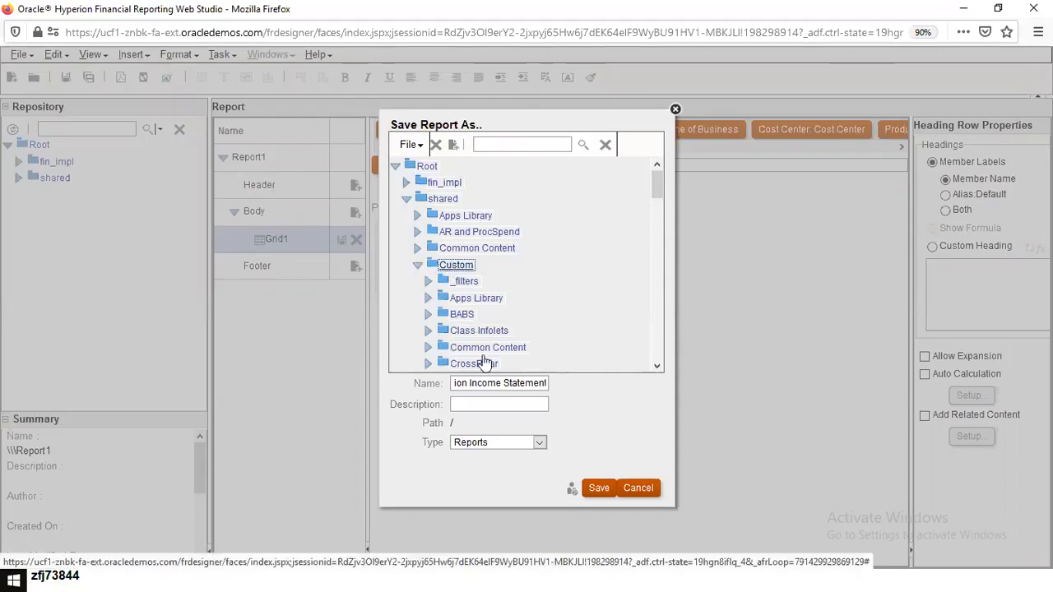
drag(662, 182, 661, 268)
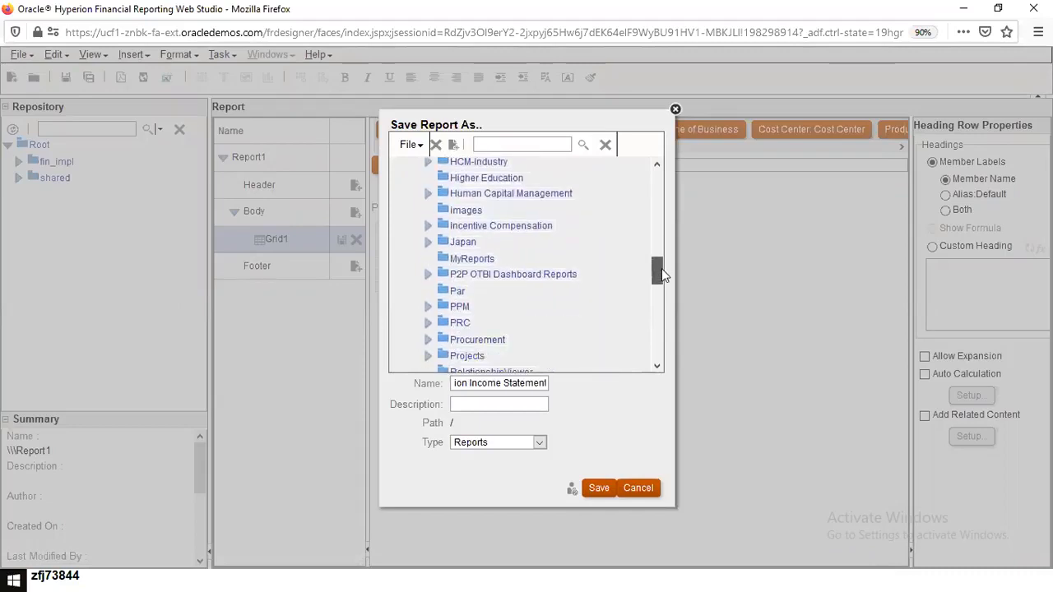
click(474, 260)
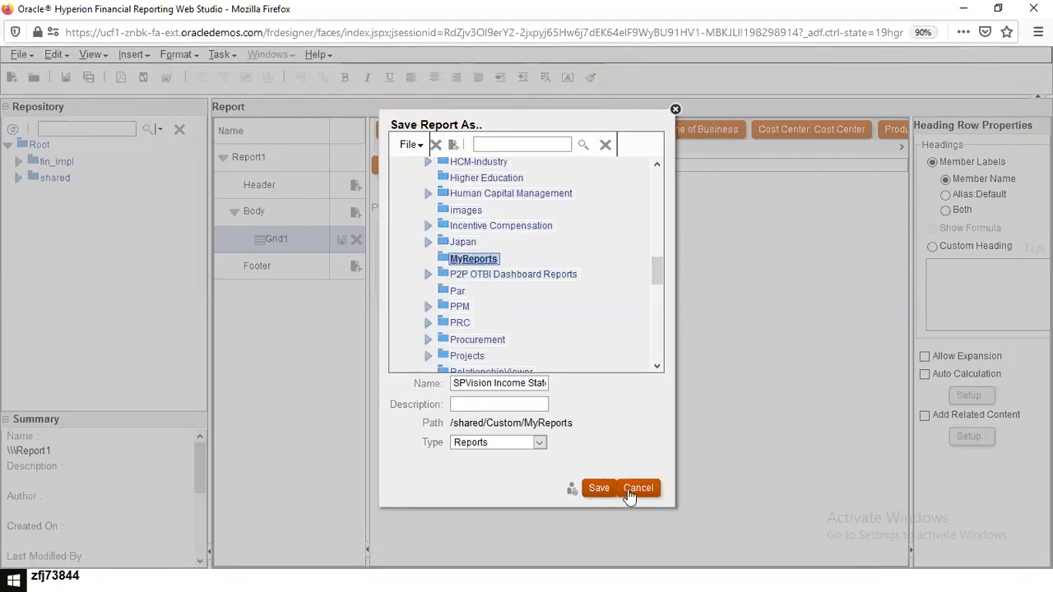
click(598, 490)
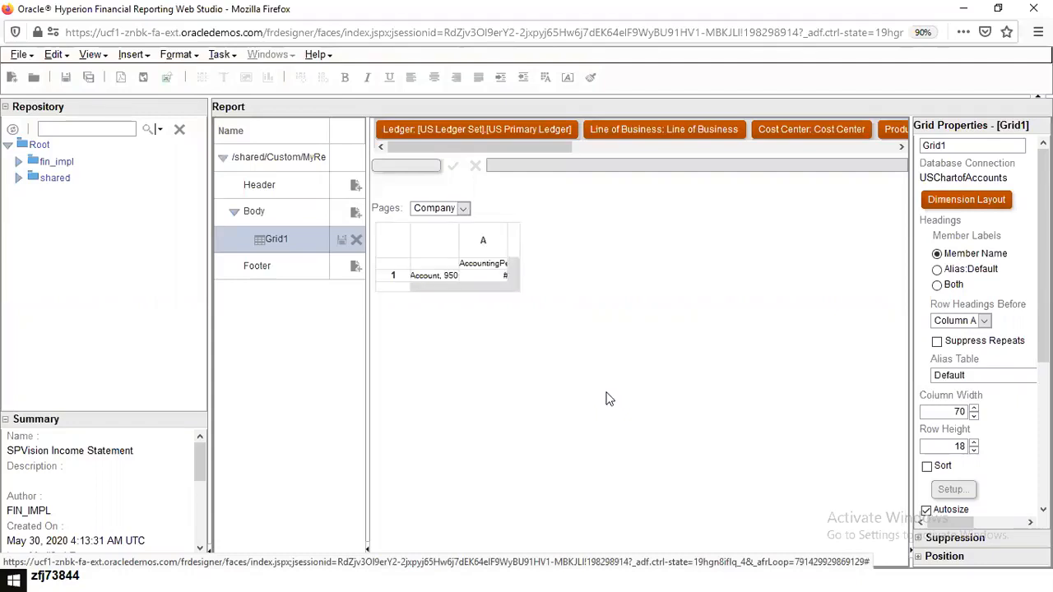
Step: Insert a text row below the Account row of the grid
click(513, 287)
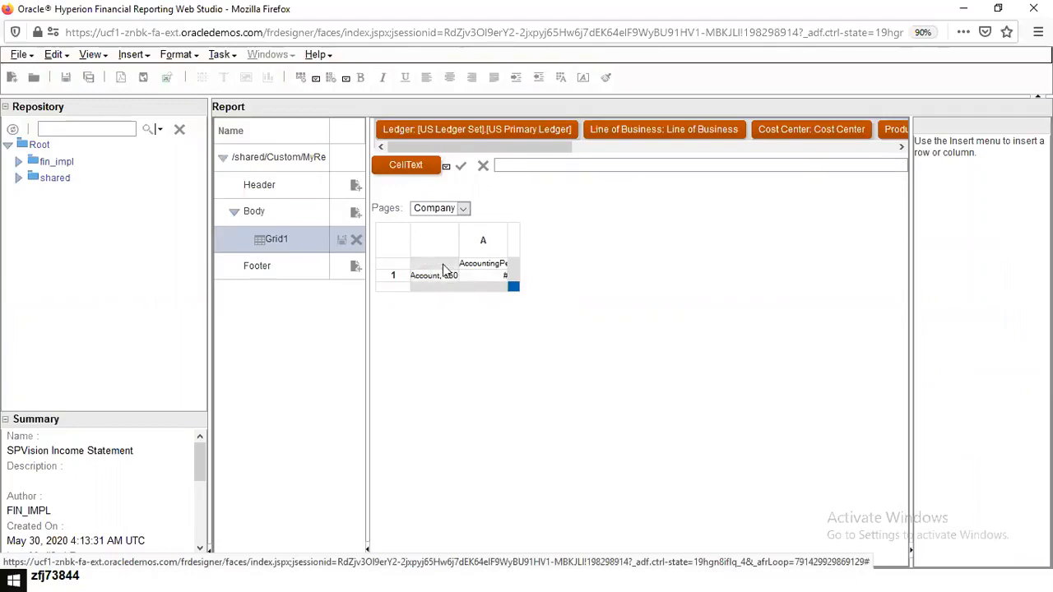
click(405, 282)
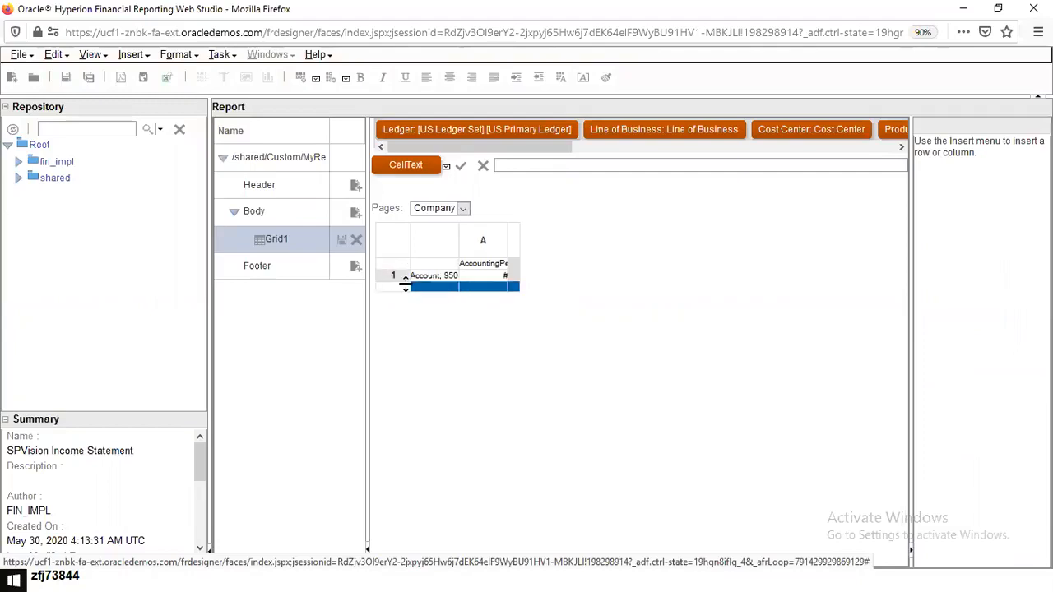
right_click(401, 293)
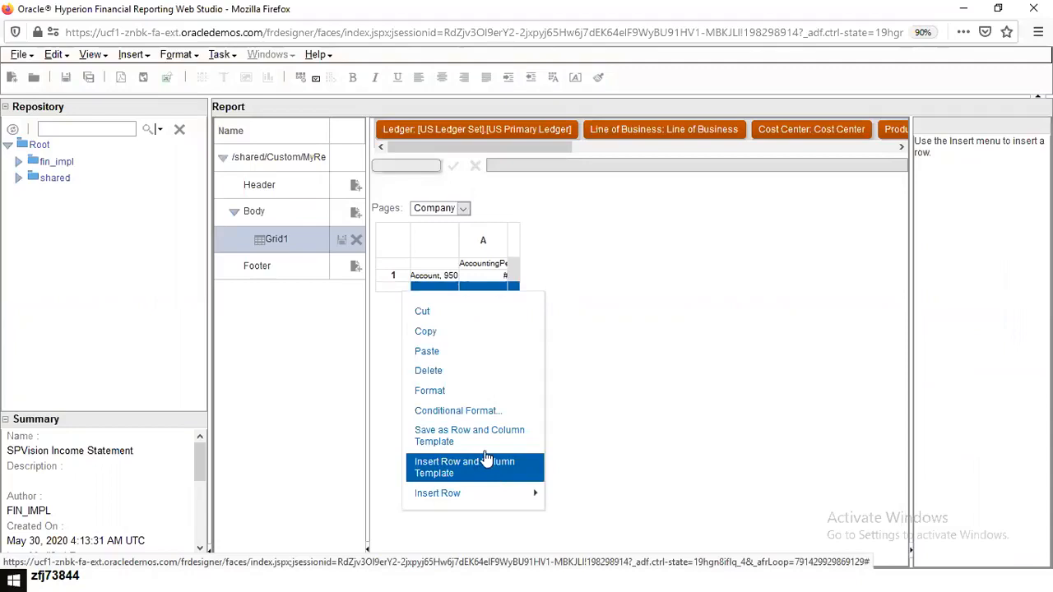
mouse_move(486, 500)
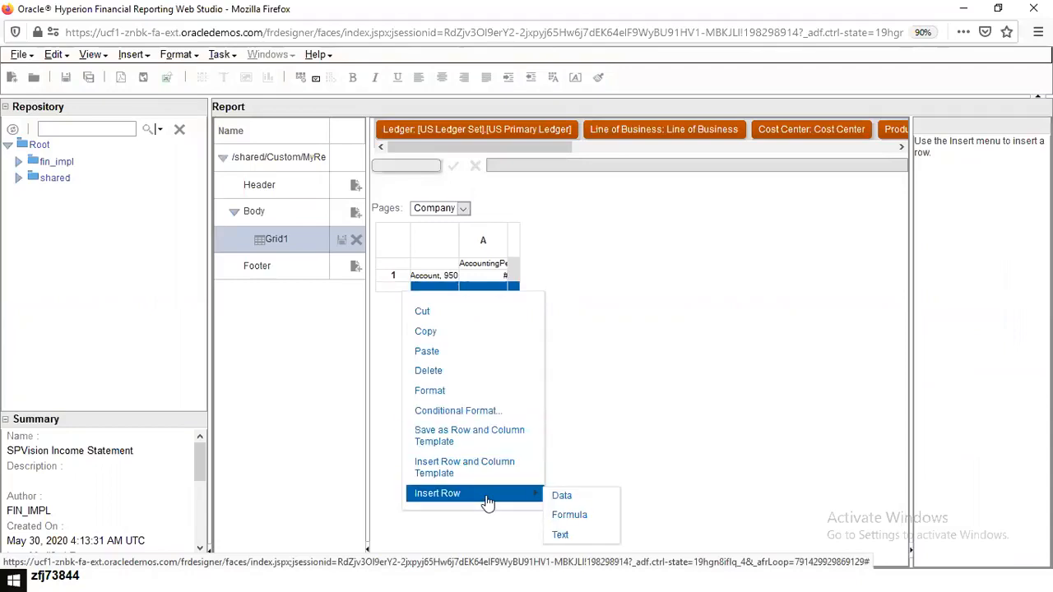
click(565, 535)
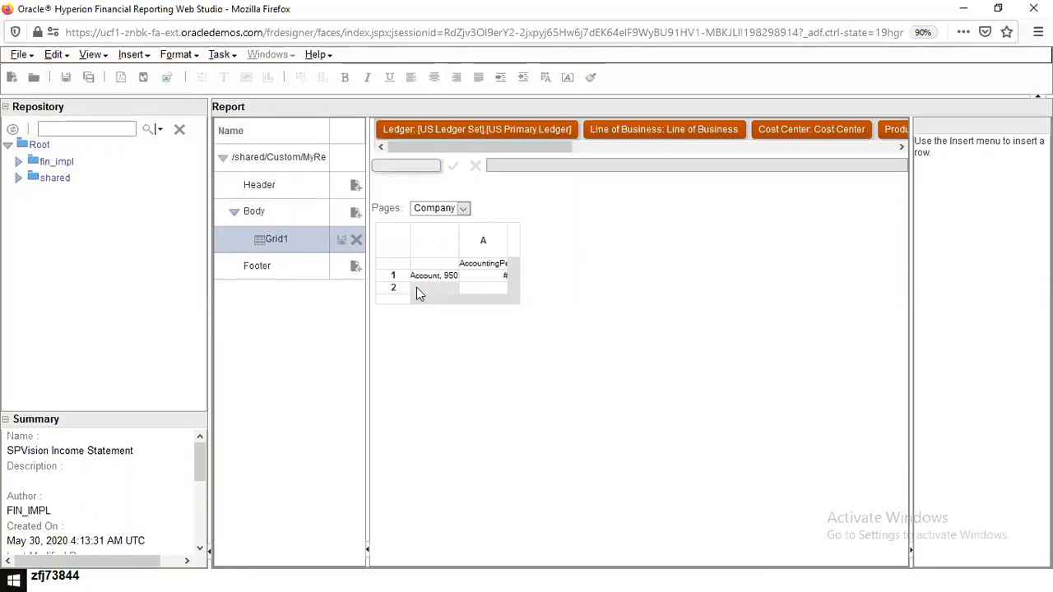
click(416, 285)
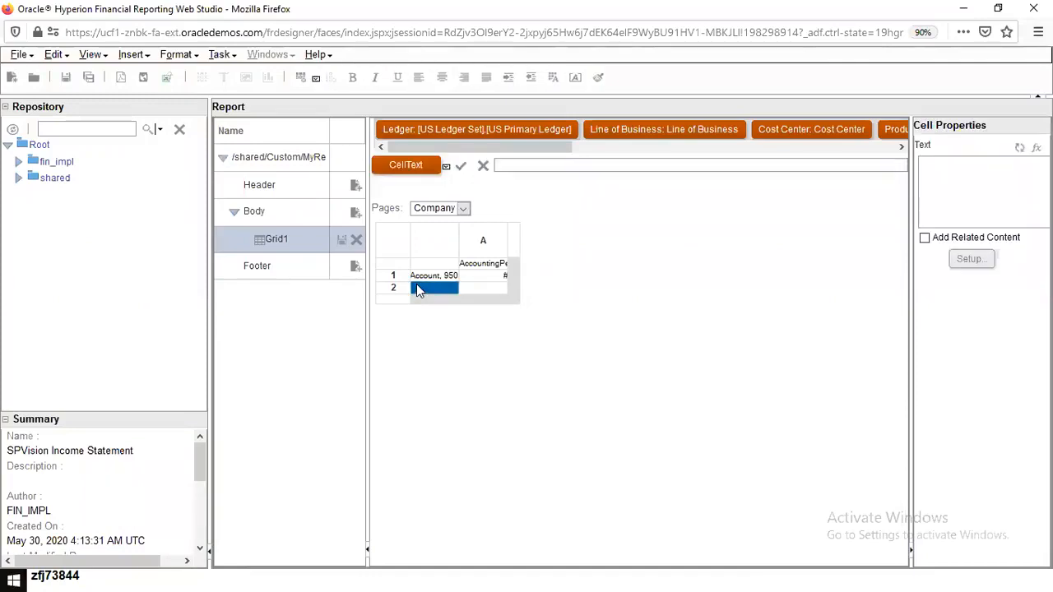
right_click(417, 285)
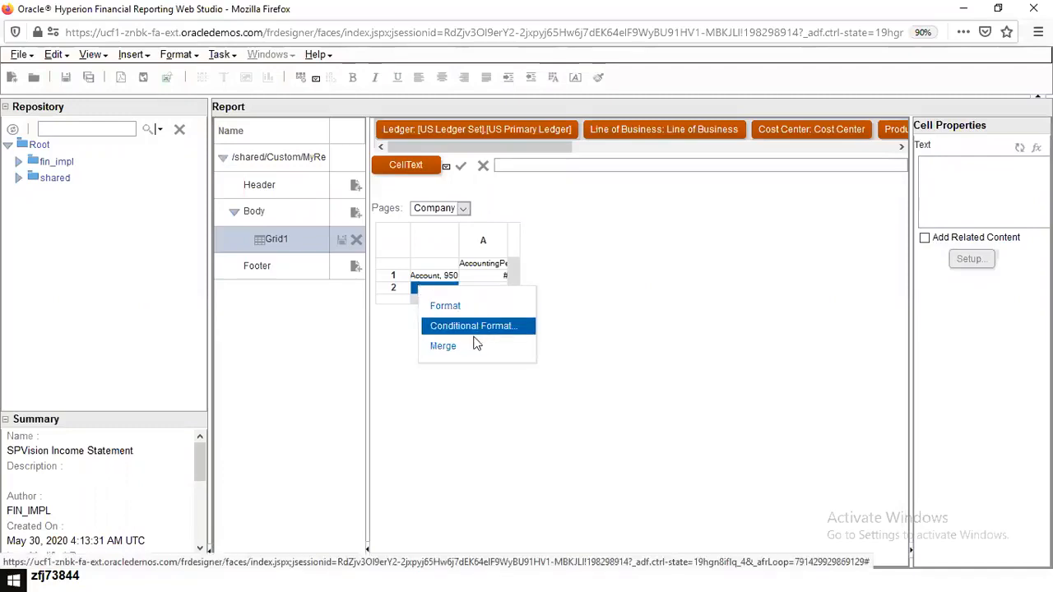
click(471, 411)
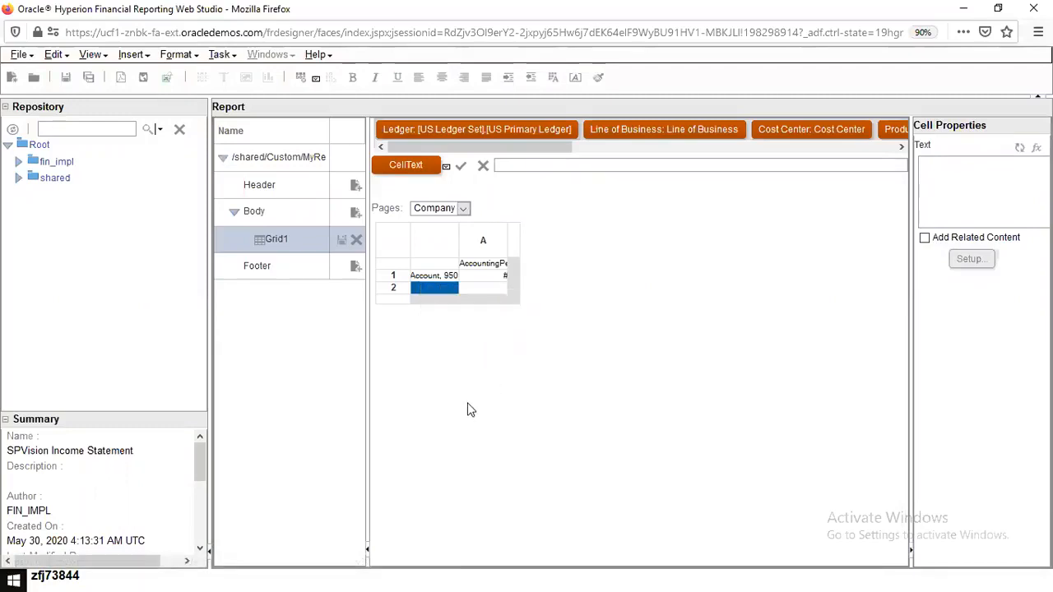
Step: Insert a data row below the blank text row in the grid
click(397, 298)
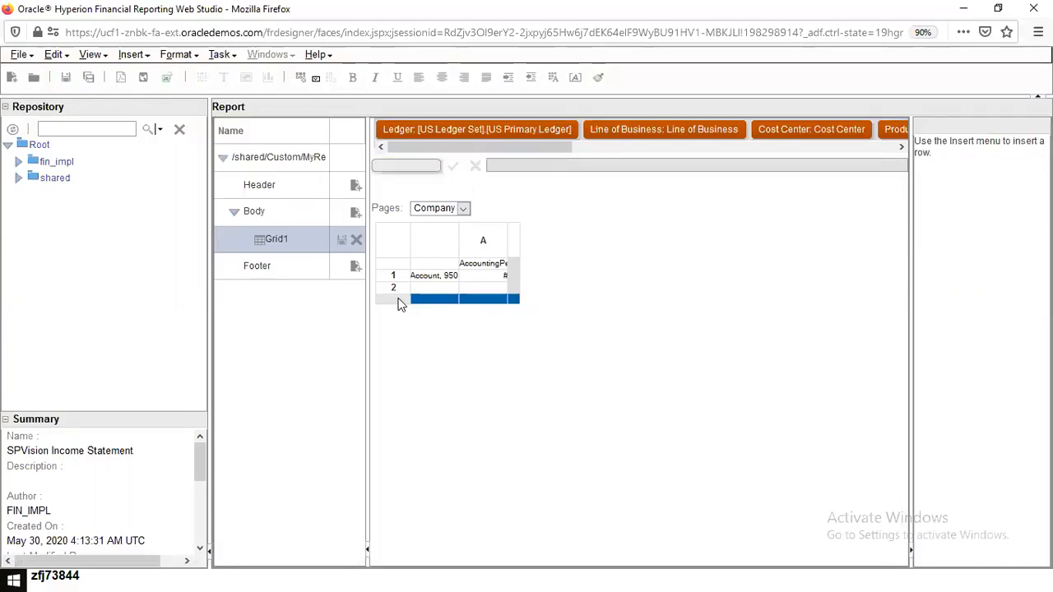
right_click(402, 306)
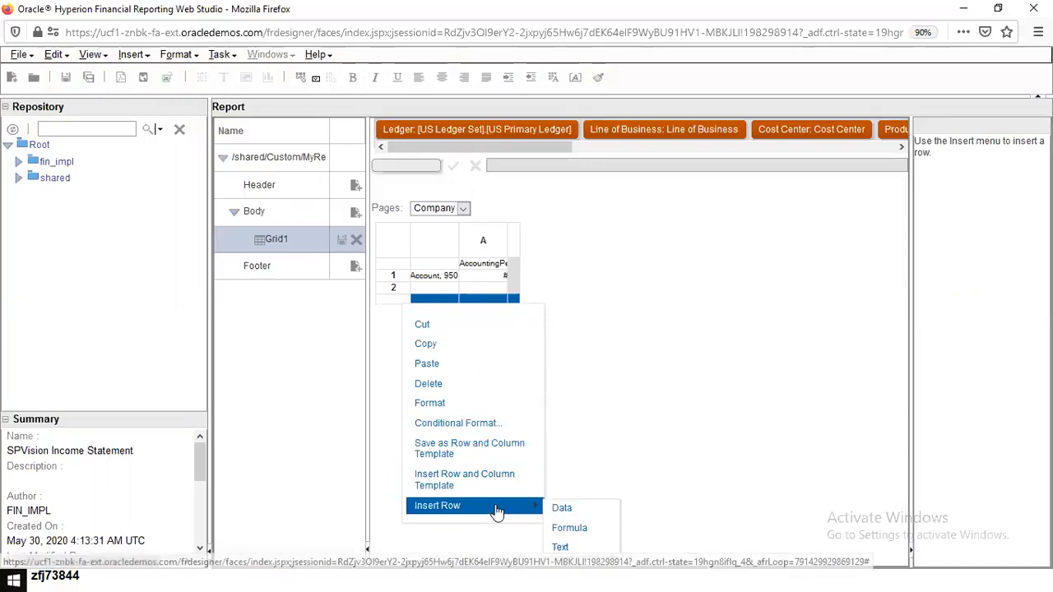
click(559, 508)
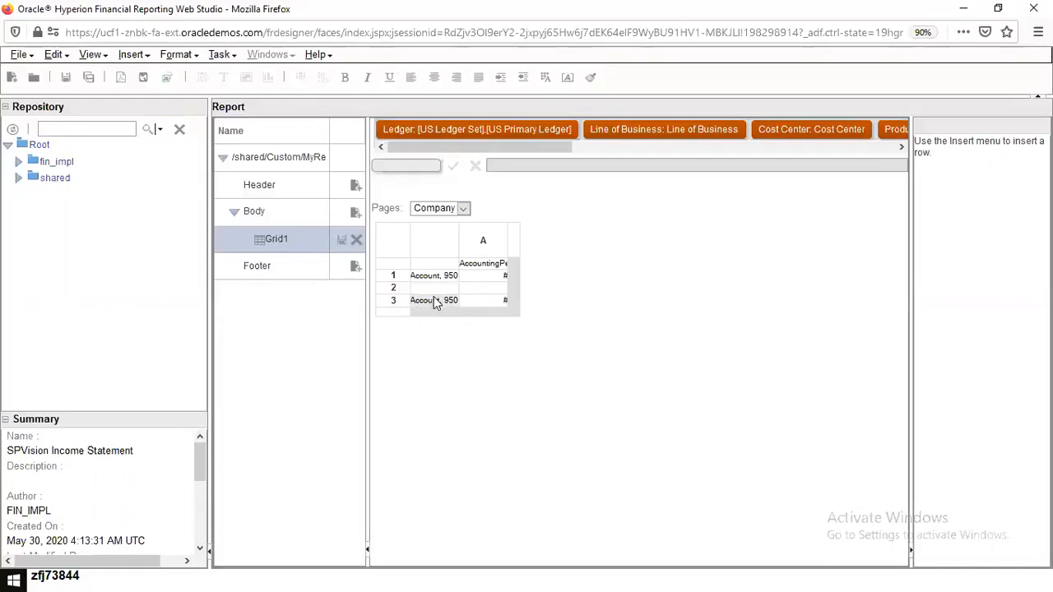
Step: Remove members 95011 and 95021 from the Account selection of the grid's row 3
click(441, 304)
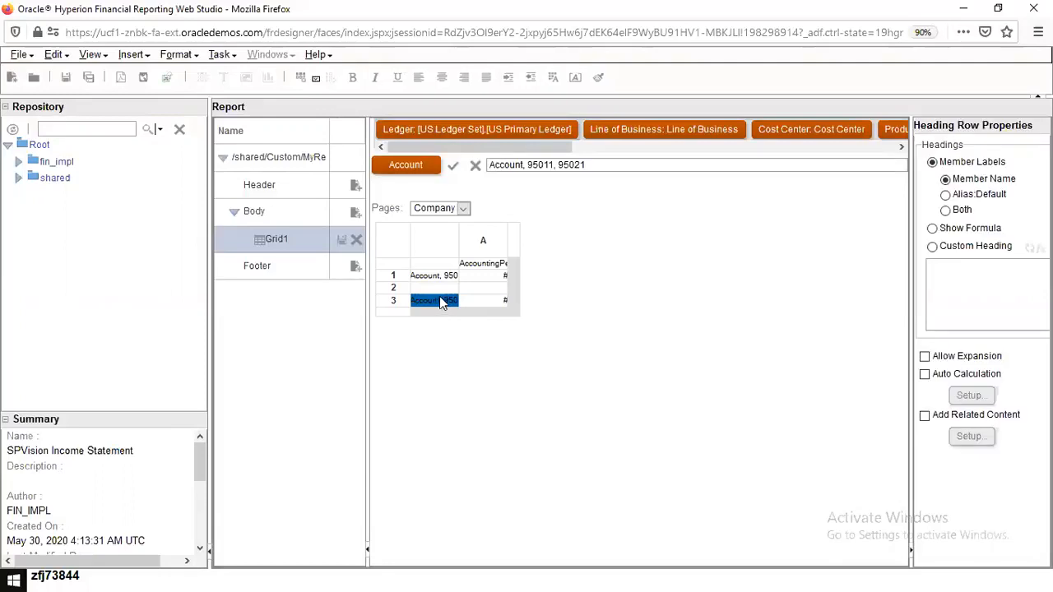
double_click(439, 298)
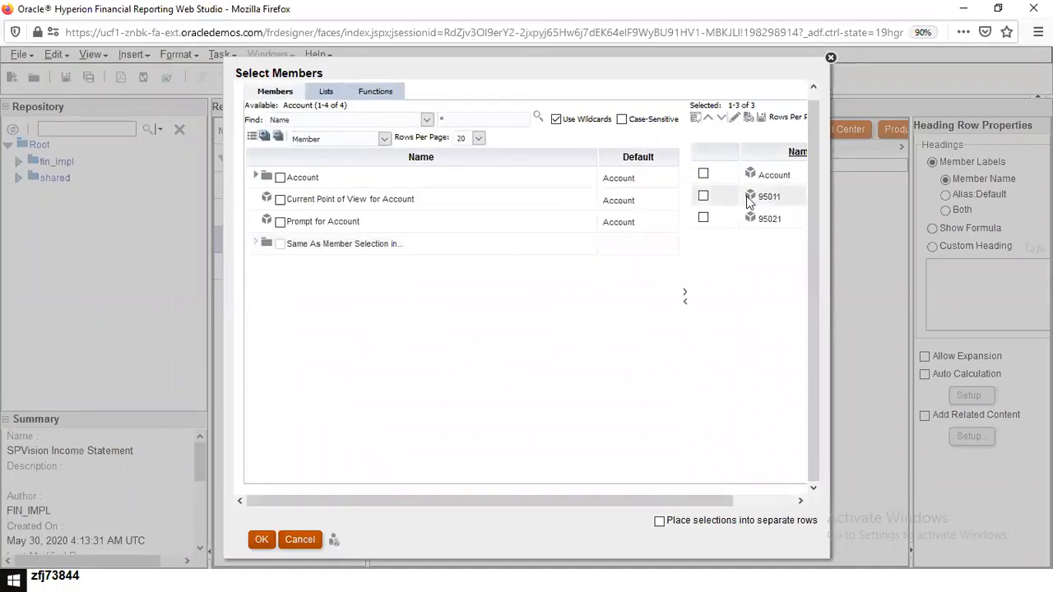
click(703, 195)
click(703, 217)
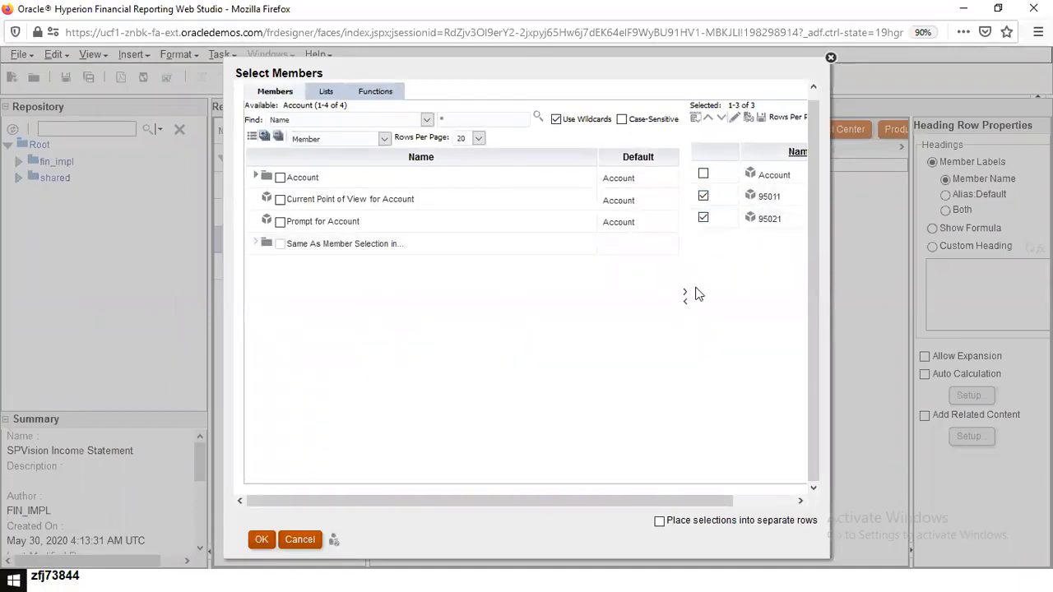
click(684, 305)
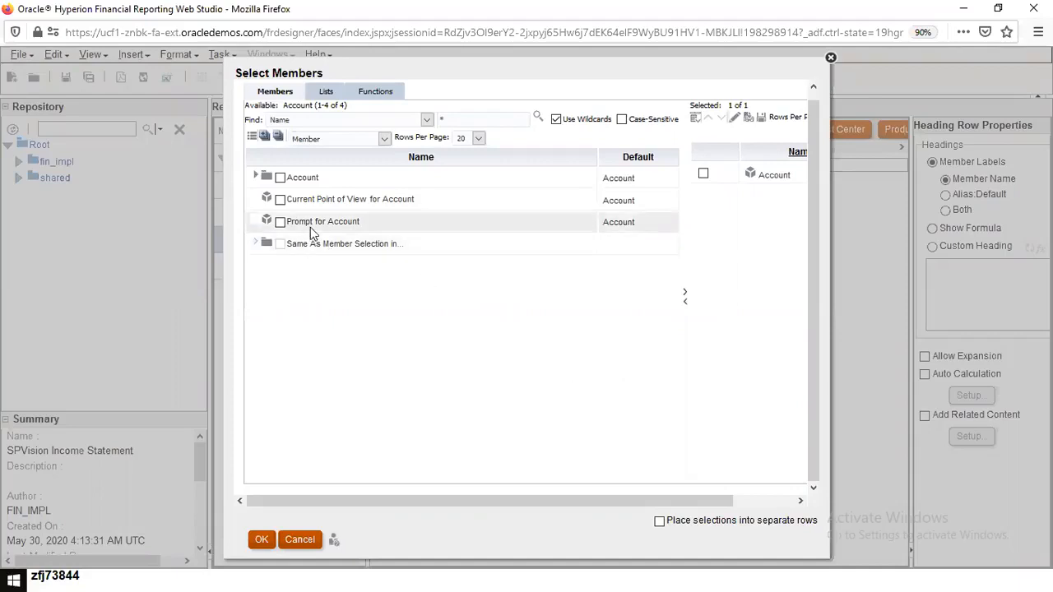
Step: Expand the Account hierarchy through All Corporate Accounts-V1 to the account groups under T-TOTAL
click(255, 175)
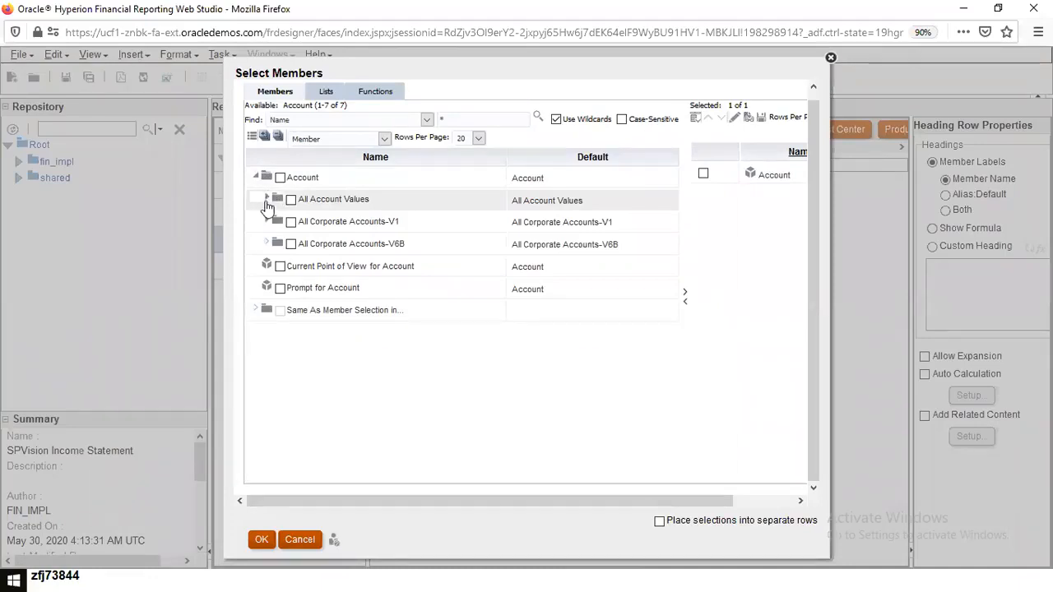
click(267, 198)
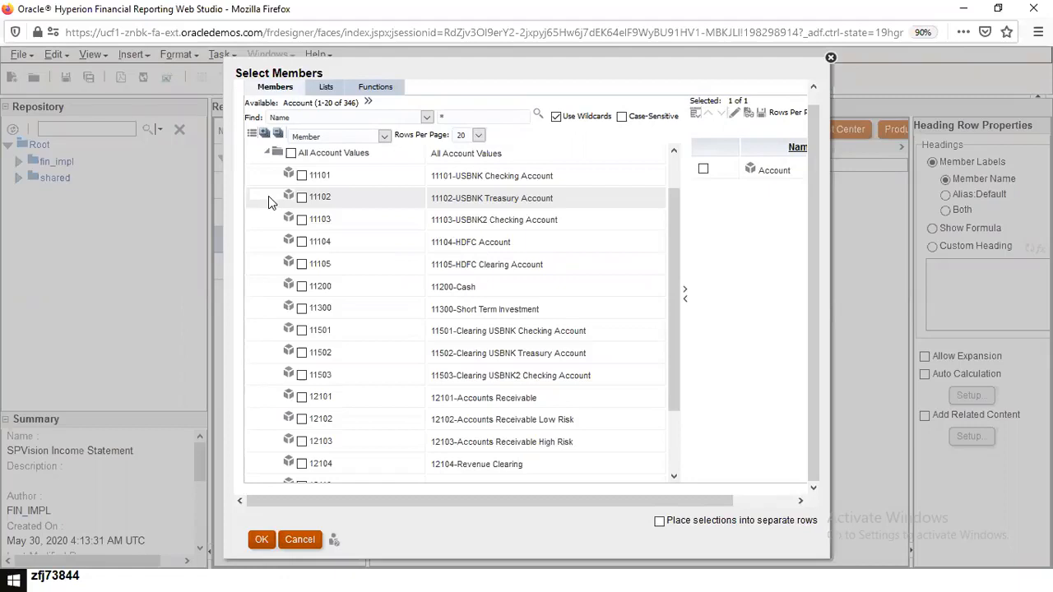
click(268, 153)
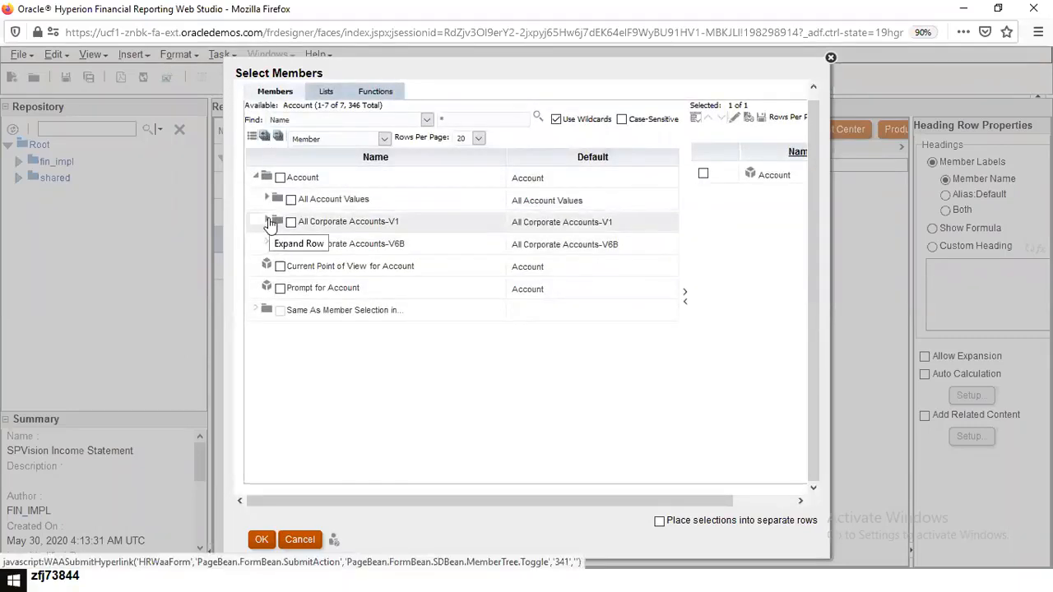
click(270, 223)
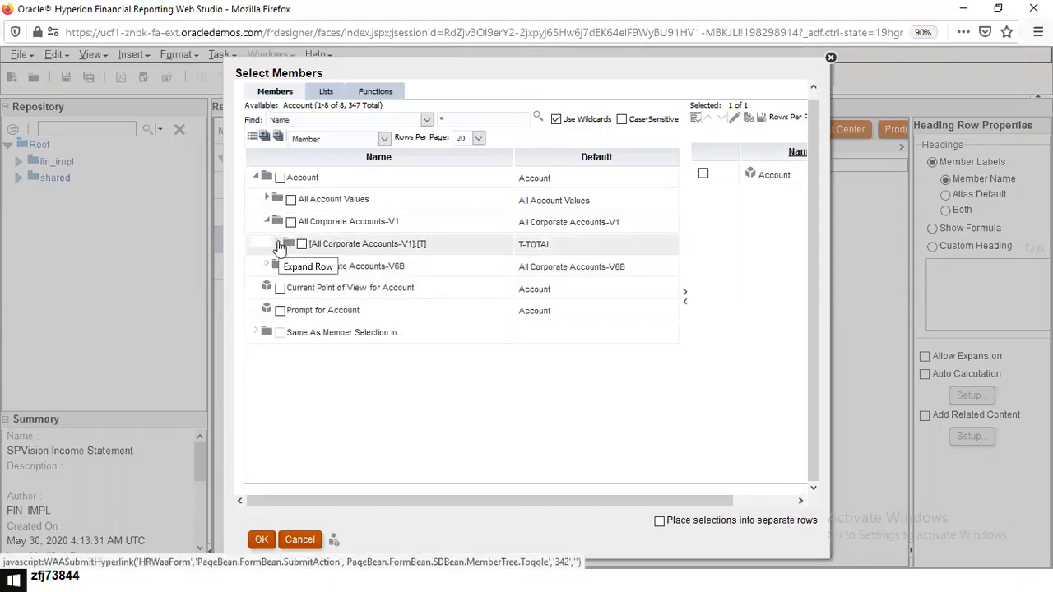
click(278, 244)
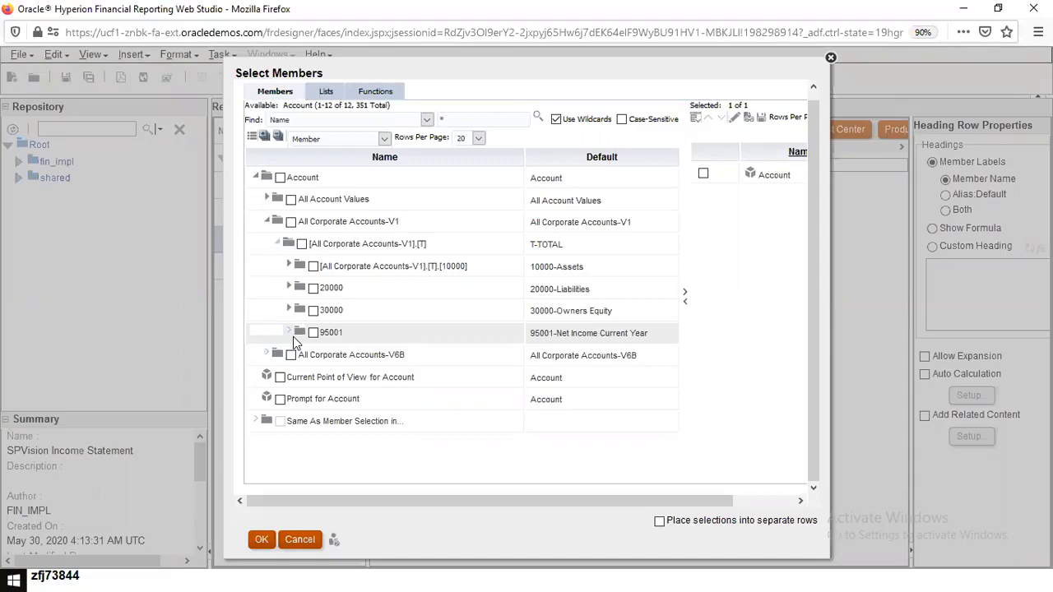
Step: Examine the child accounts of the Assets, Liabilities and Owners Equity groups under T-TOTAL
click(292, 266)
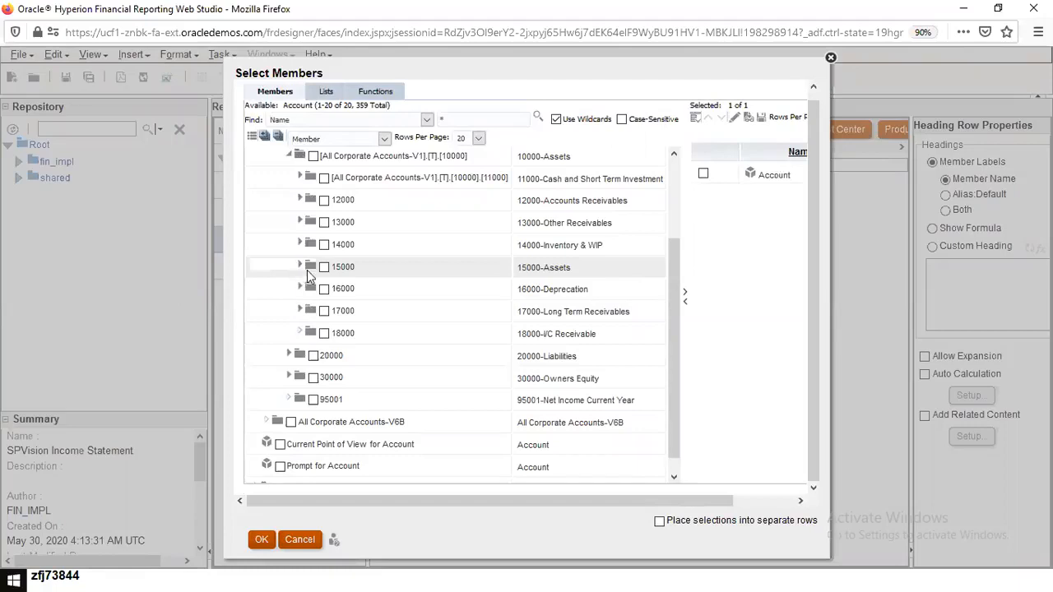
click(288, 156)
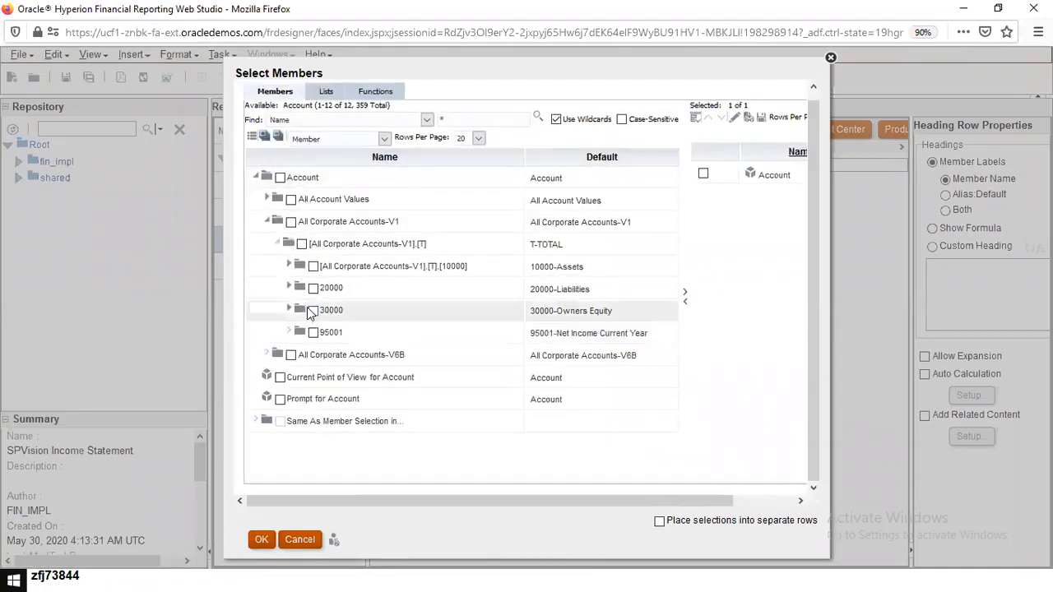
click(289, 288)
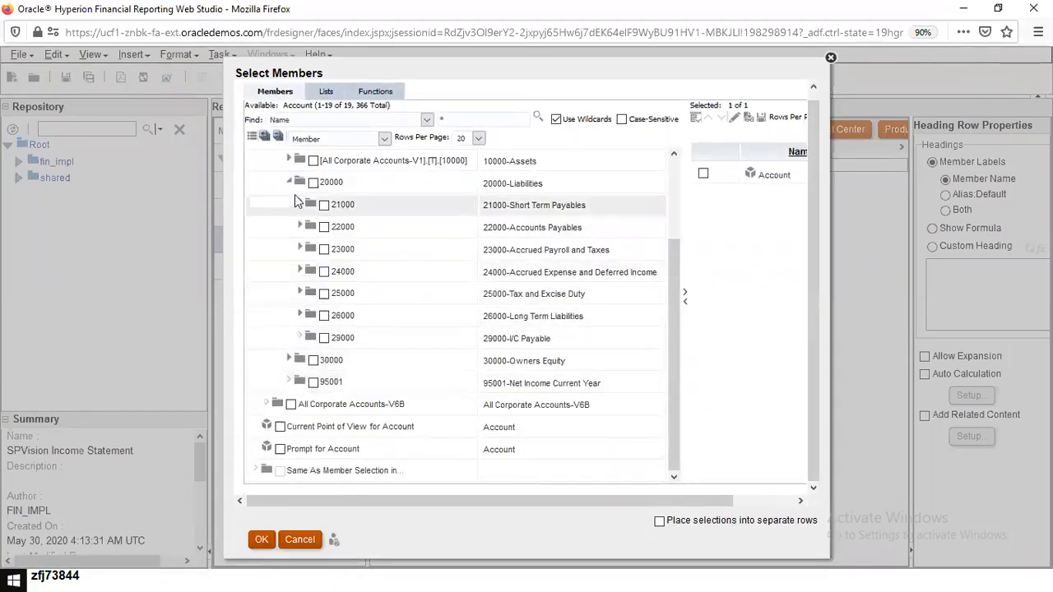
click(290, 182)
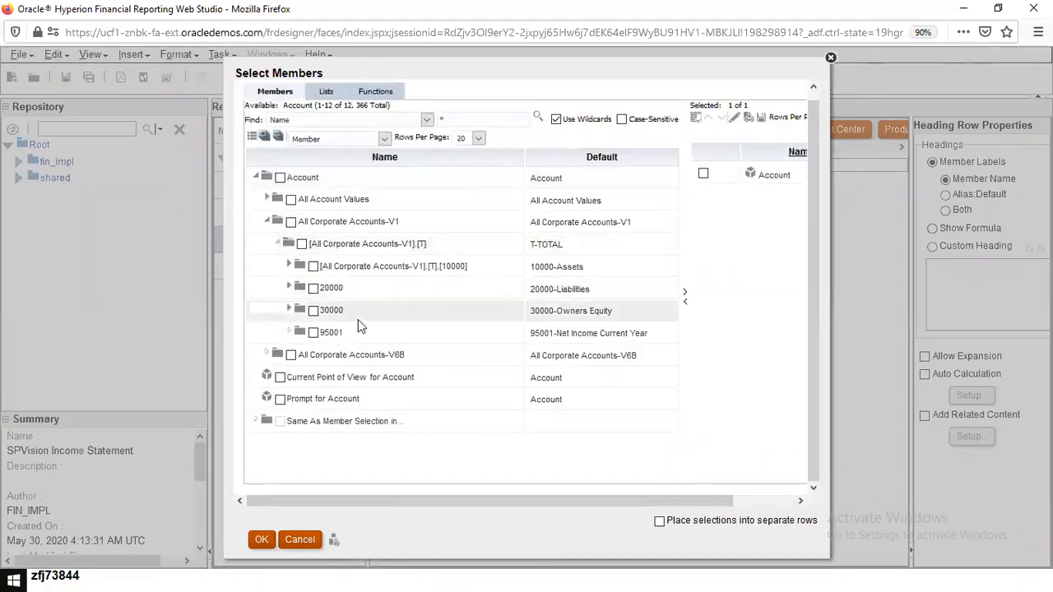
click(289, 309)
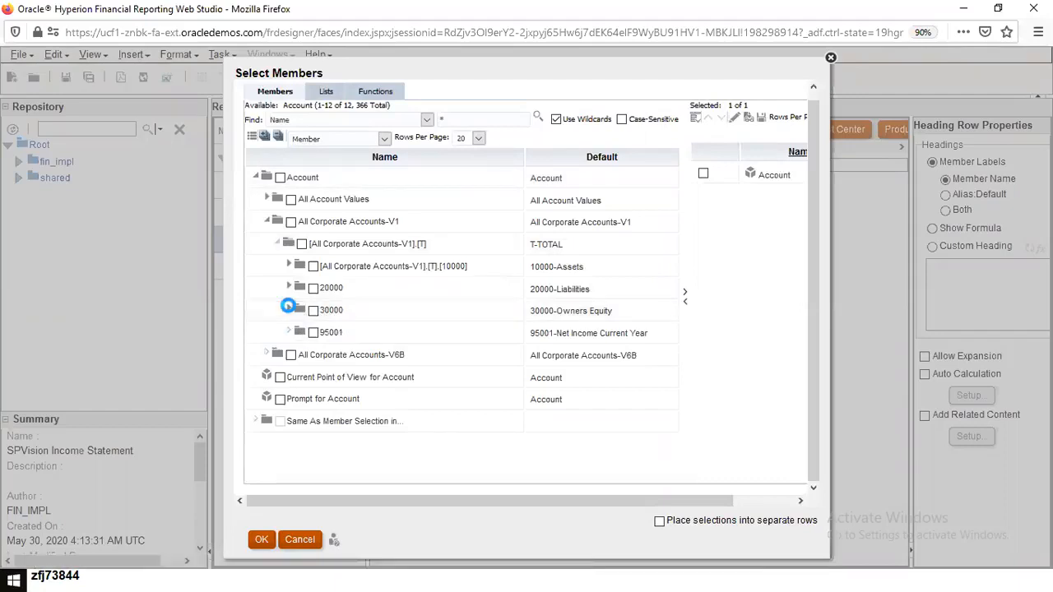
scroll(348, 305, down, 3)
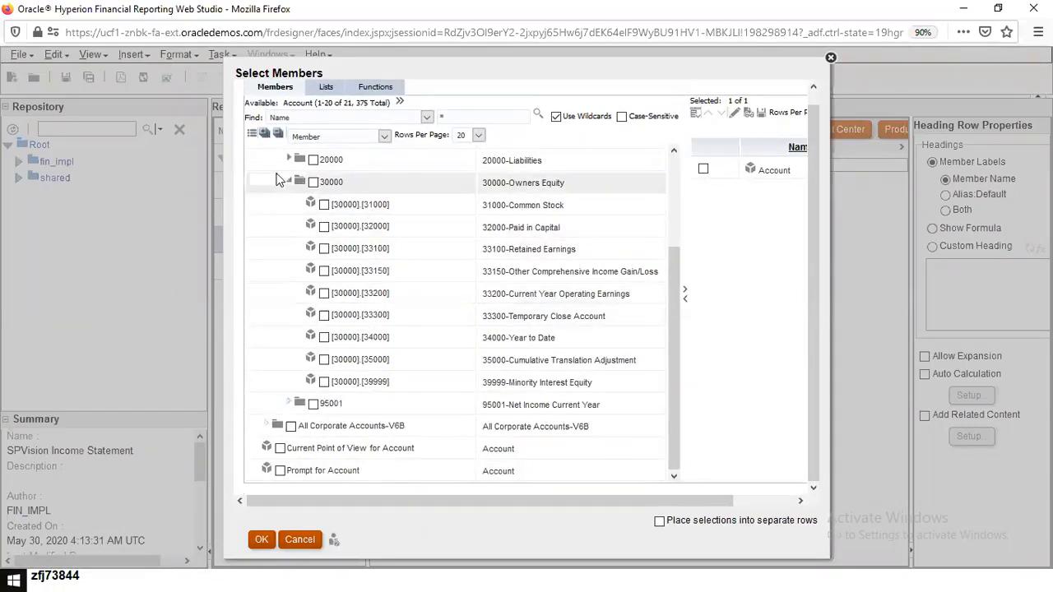
click(290, 180)
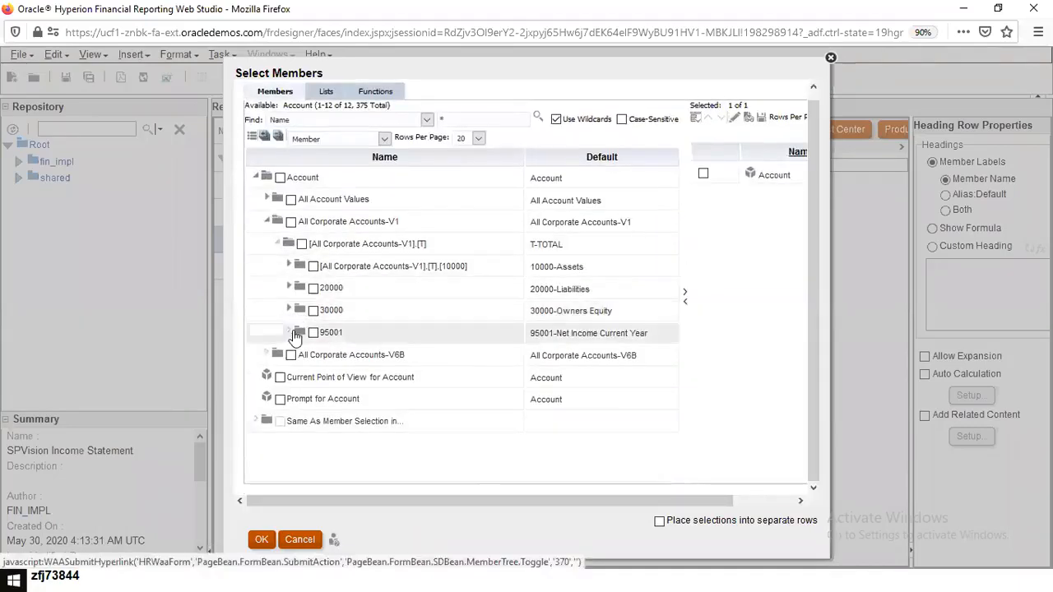
Step: Add members 50000, 60000 and 70000 from Expenses (95021) under Net Income Current Year to row 3's Account selection
click(291, 329)
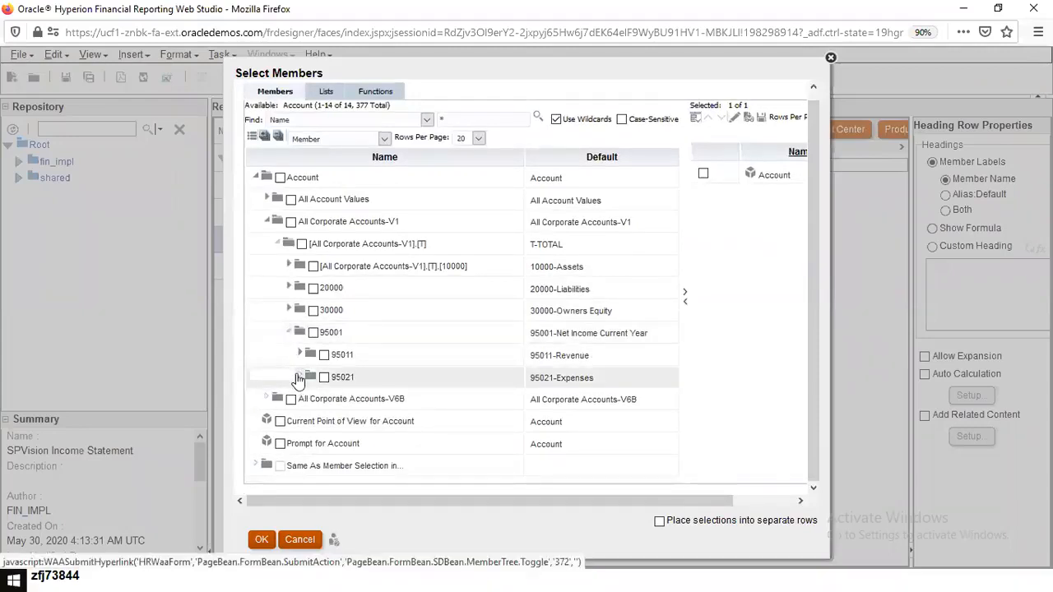
click(298, 376)
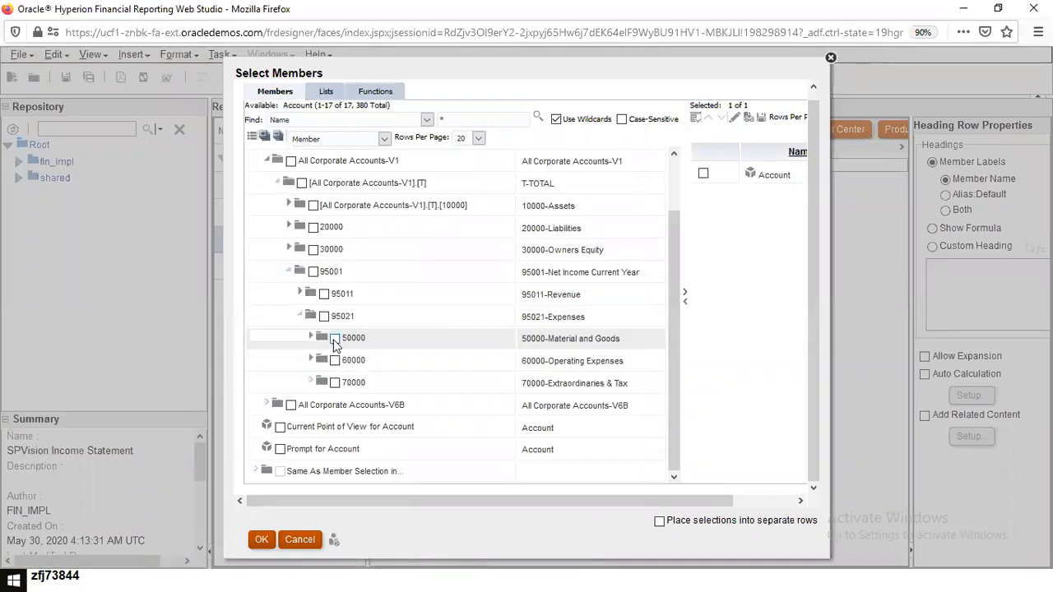
click(336, 359)
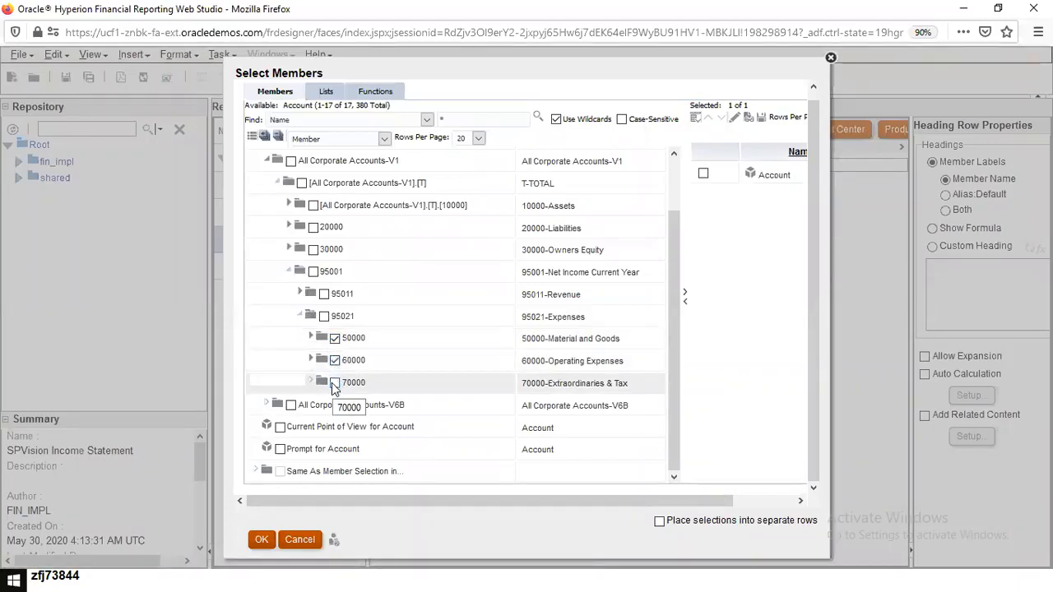
click(334, 385)
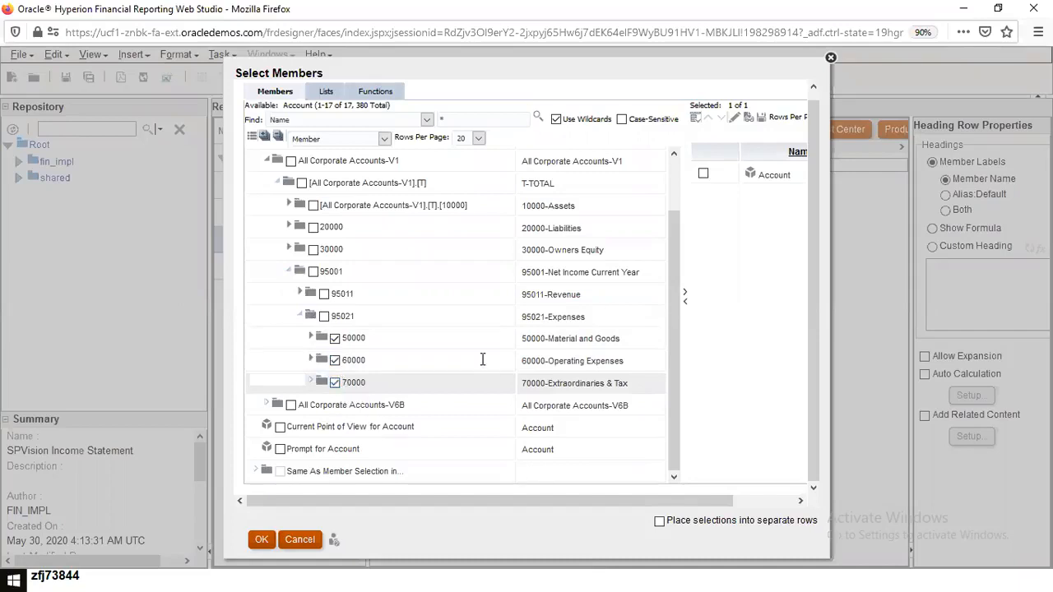
click(686, 296)
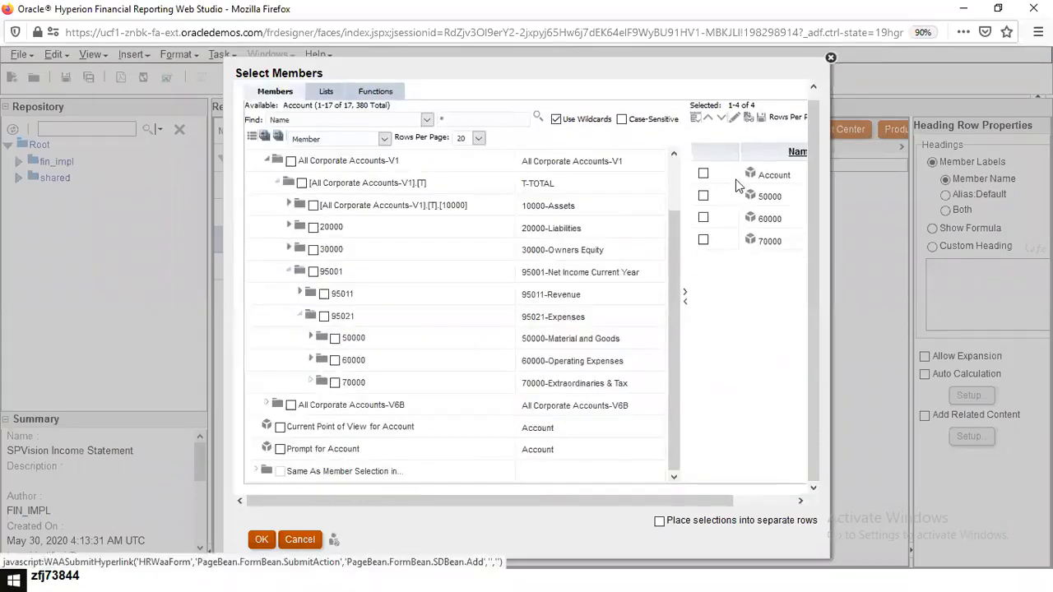
click(261, 540)
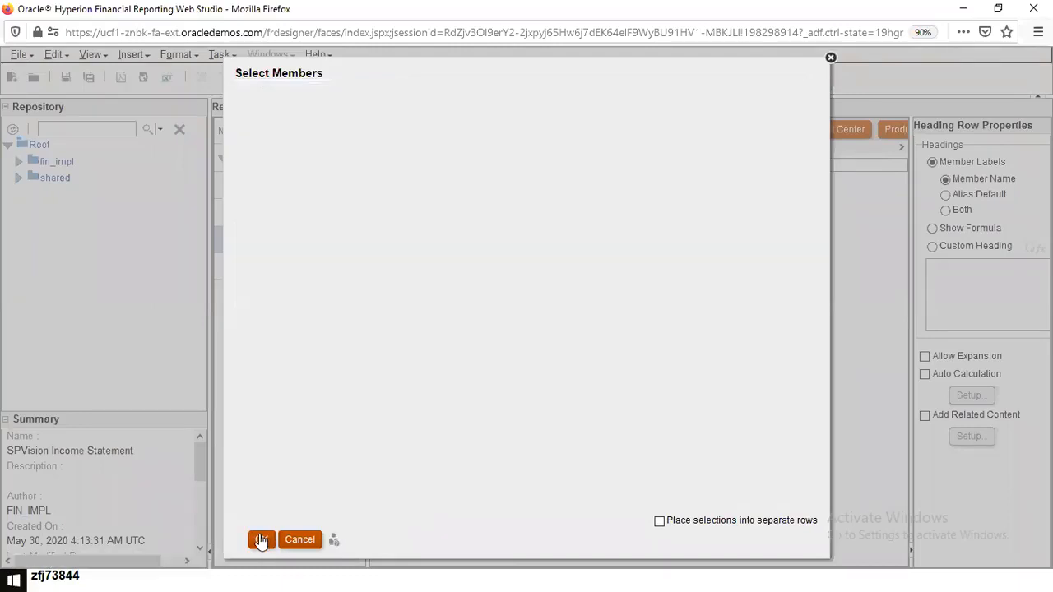
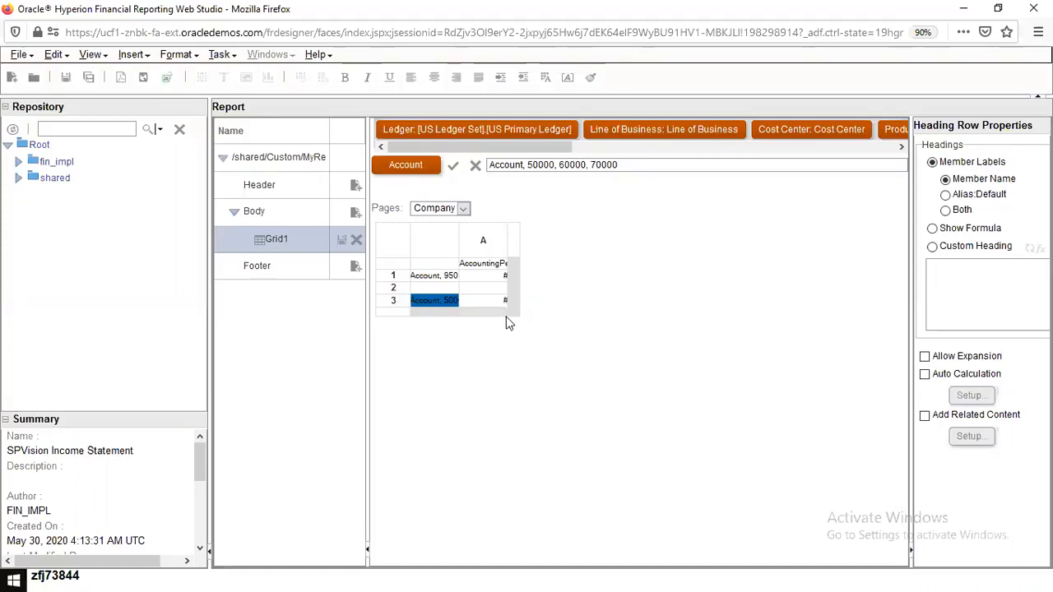
Step: Insert a formula row below row 3 of the grid
click(390, 312)
right_click(392, 318)
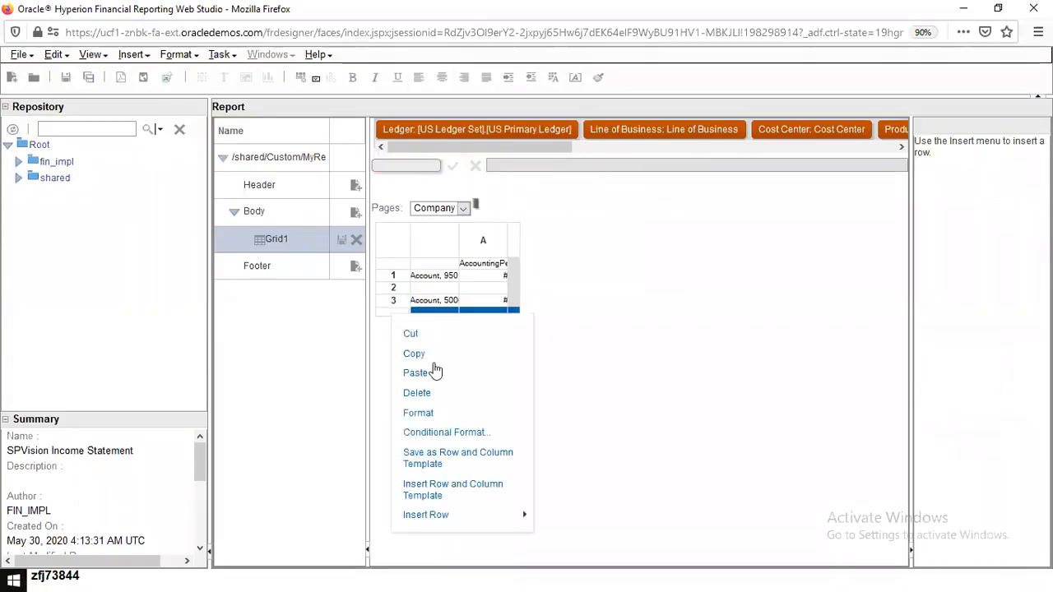
mouse_move(468, 516)
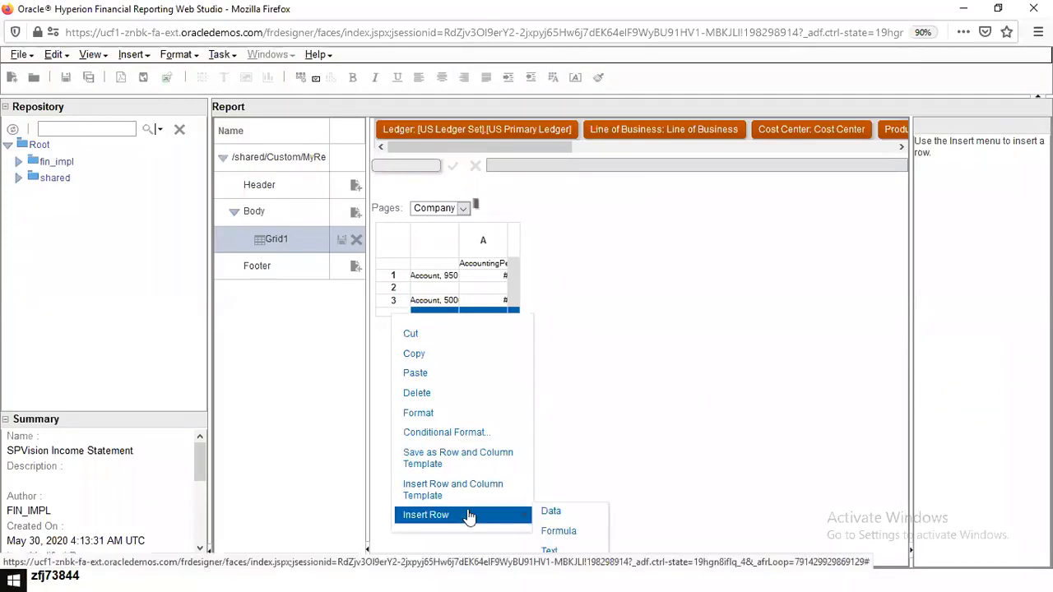
click(559, 532)
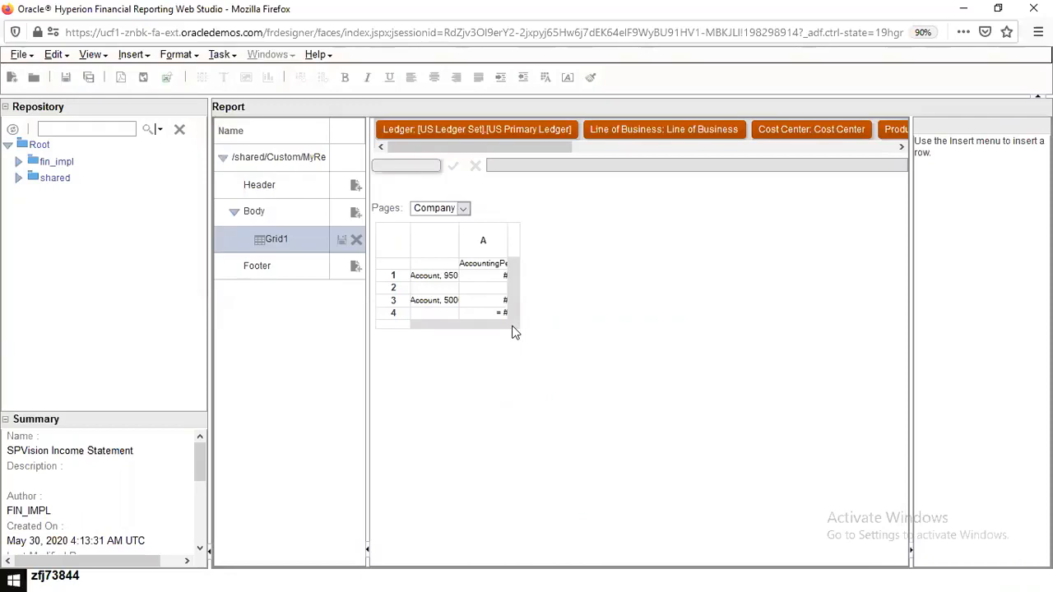
Step: Give the formula row in row 4 the custom heading "Total Expenses"
click(438, 317)
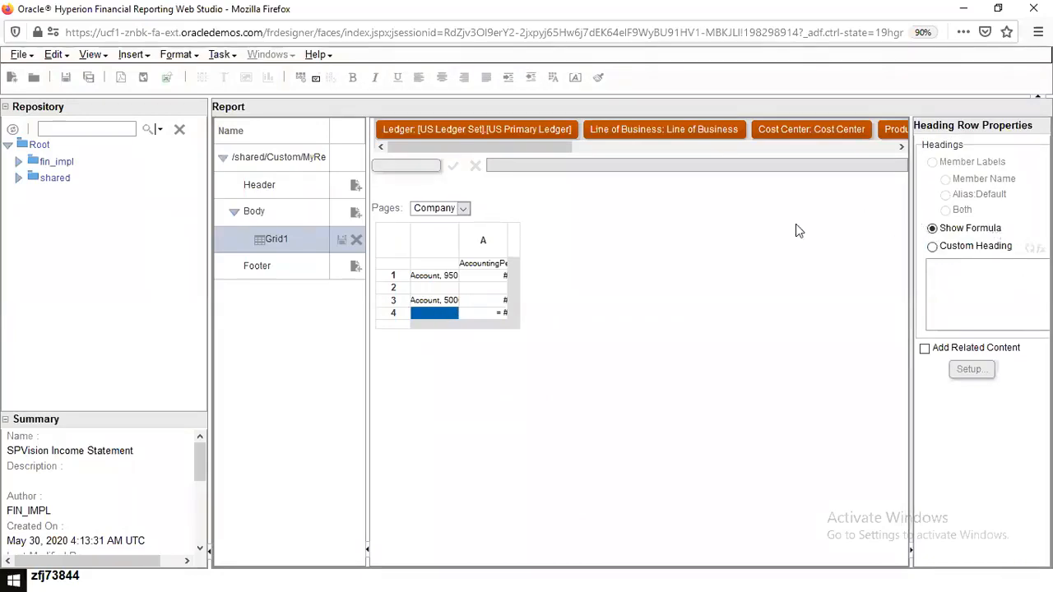
click(933, 248)
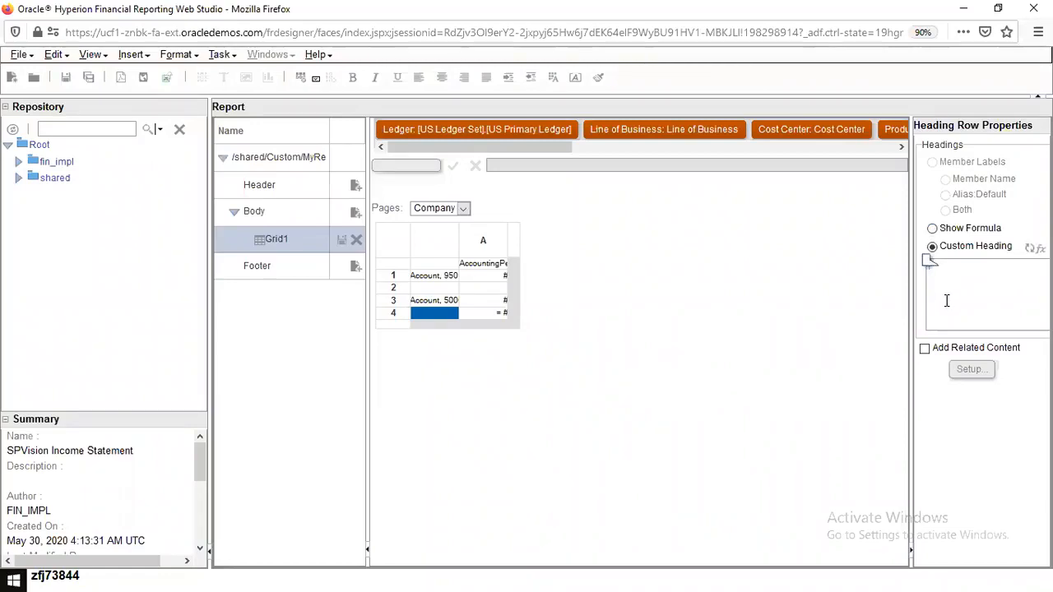
text(Total Expenses)
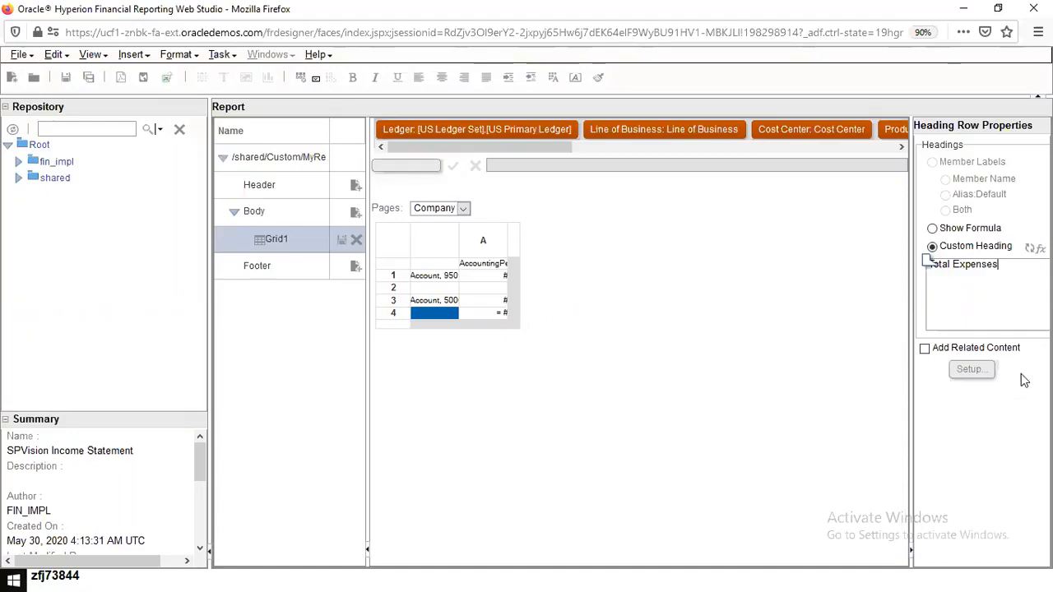
key(Tab)
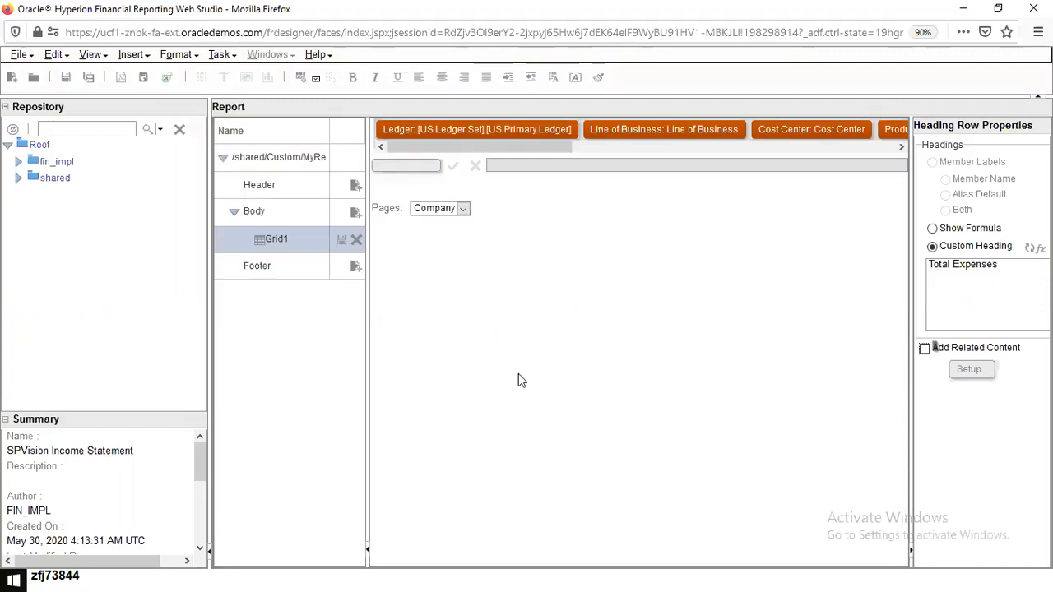
click(933, 391)
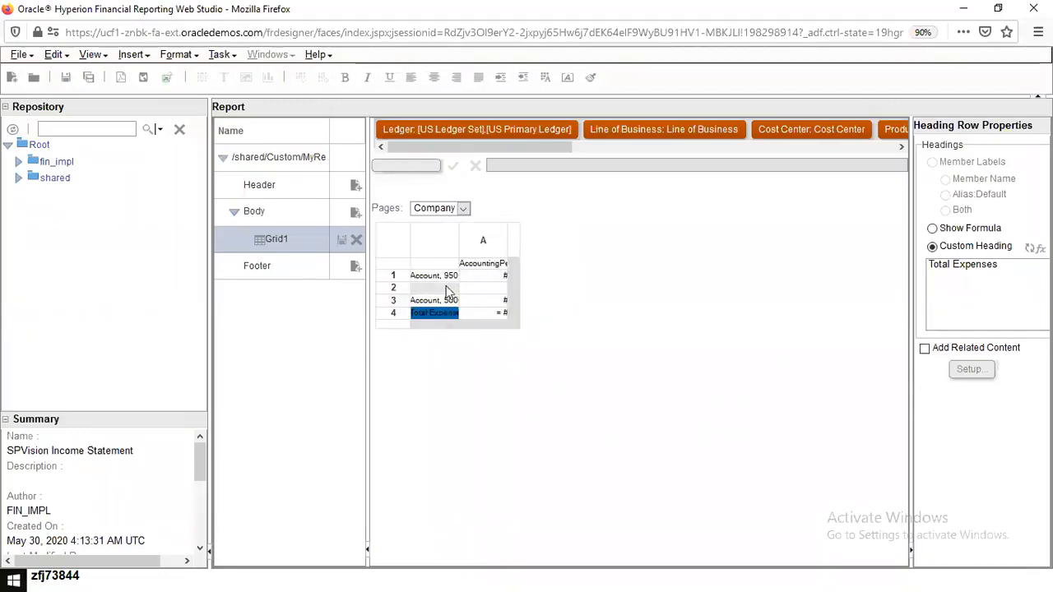
click(481, 315)
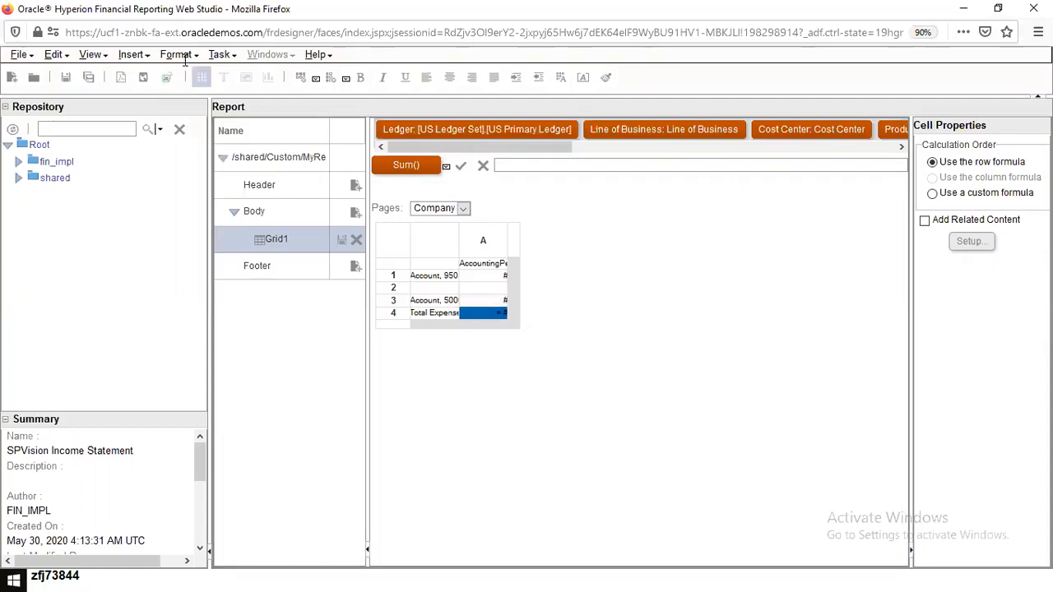
click(138, 55)
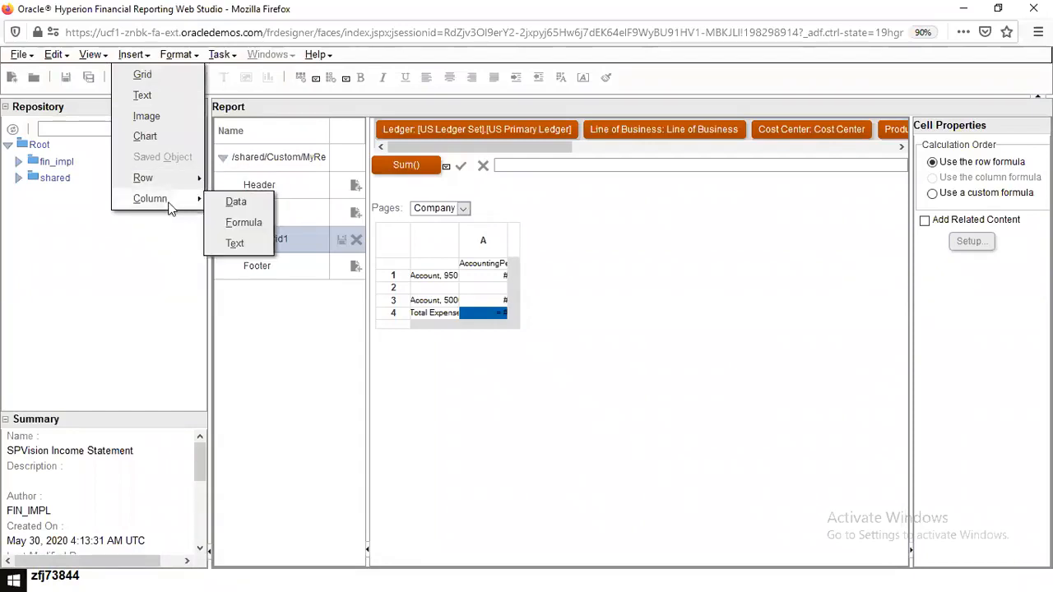
click(476, 397)
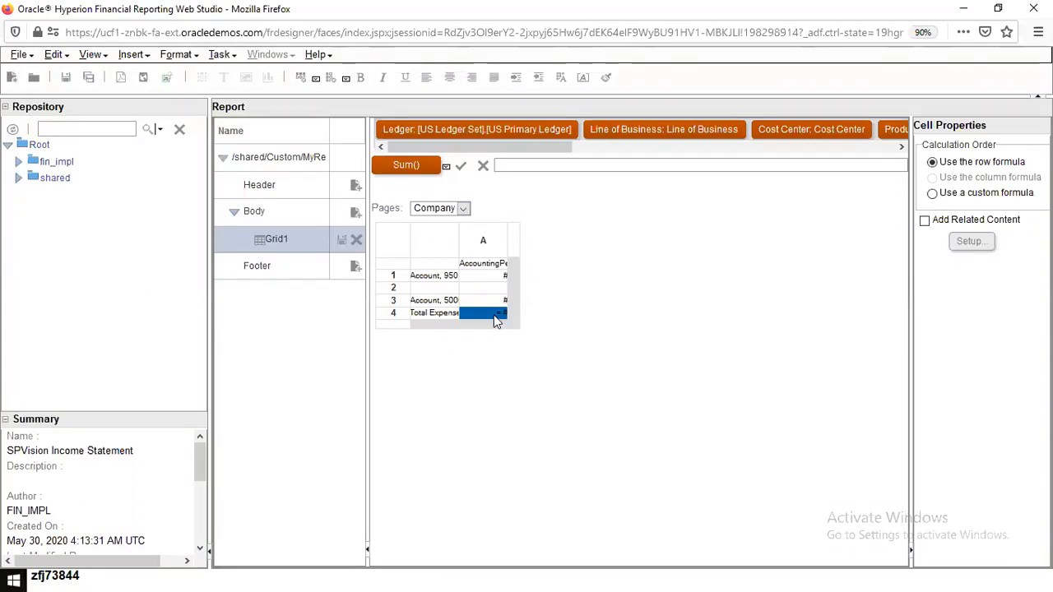
right_click(493, 321)
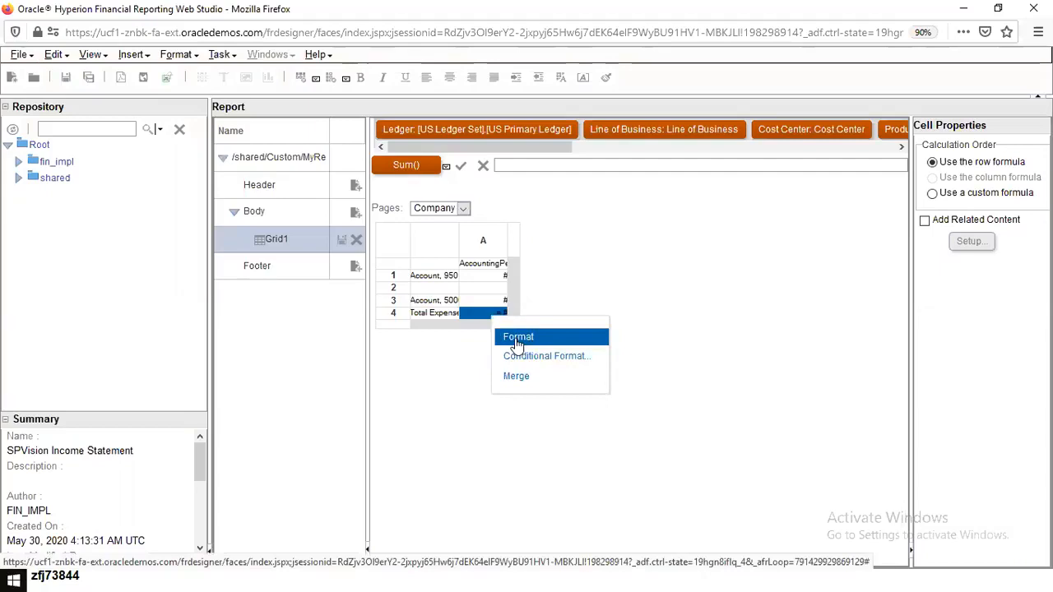
click(487, 322)
right_click(487, 321)
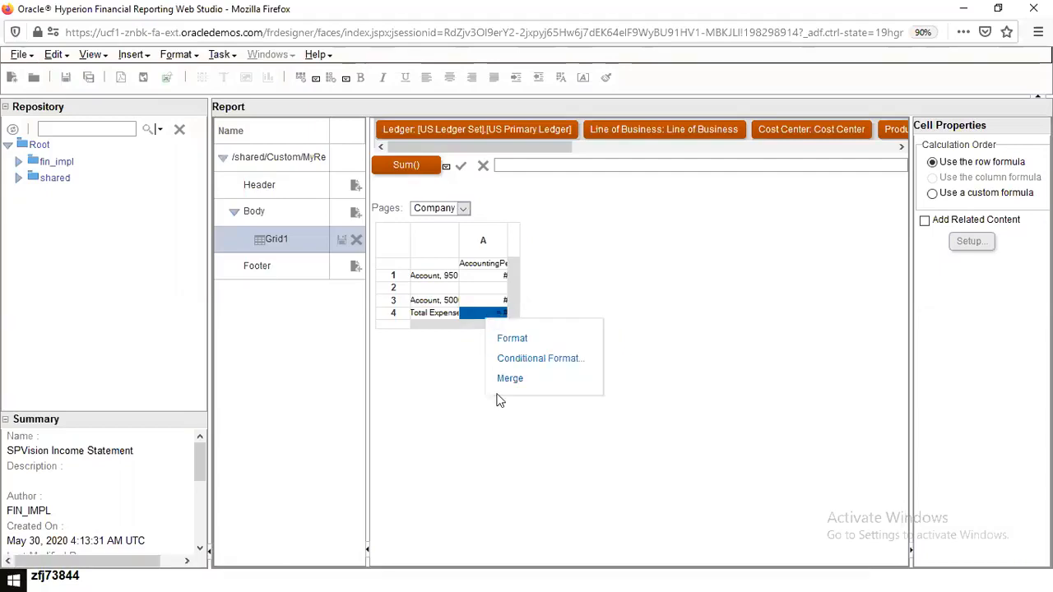
click(605, 305)
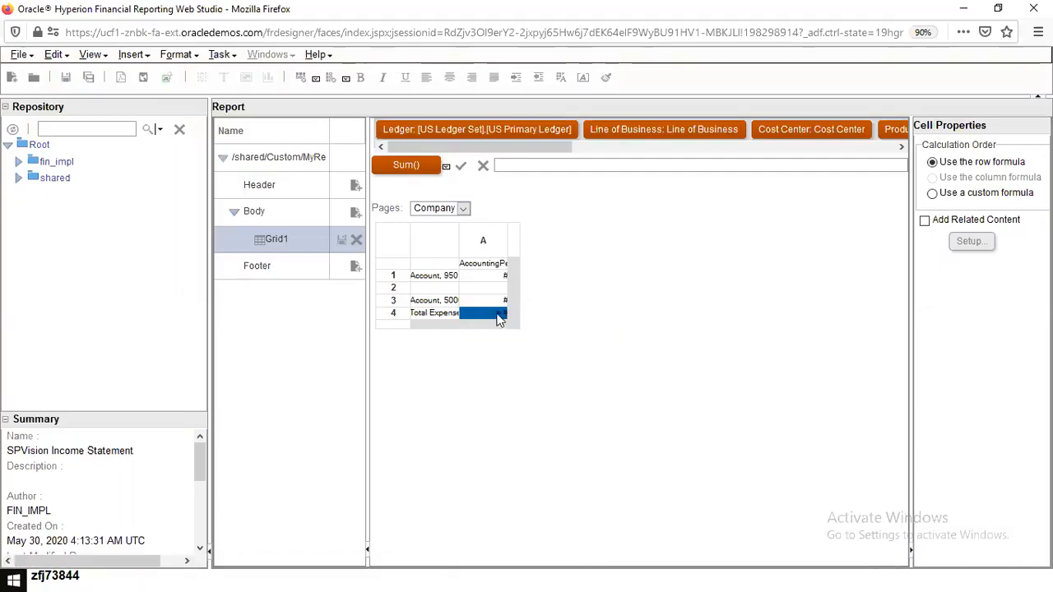
click(487, 304)
click(488, 315)
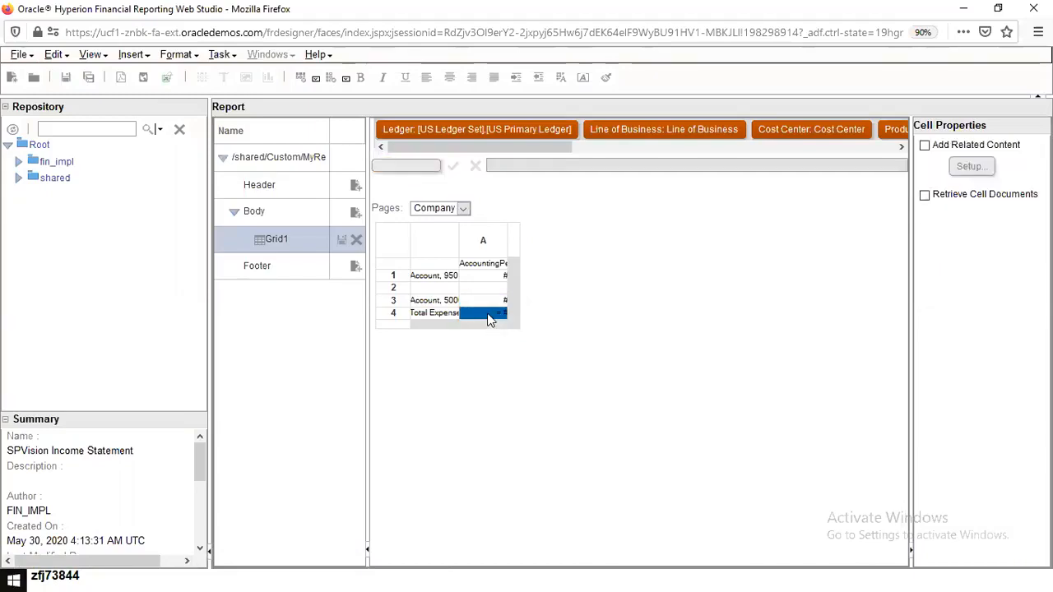
right_click(487, 319)
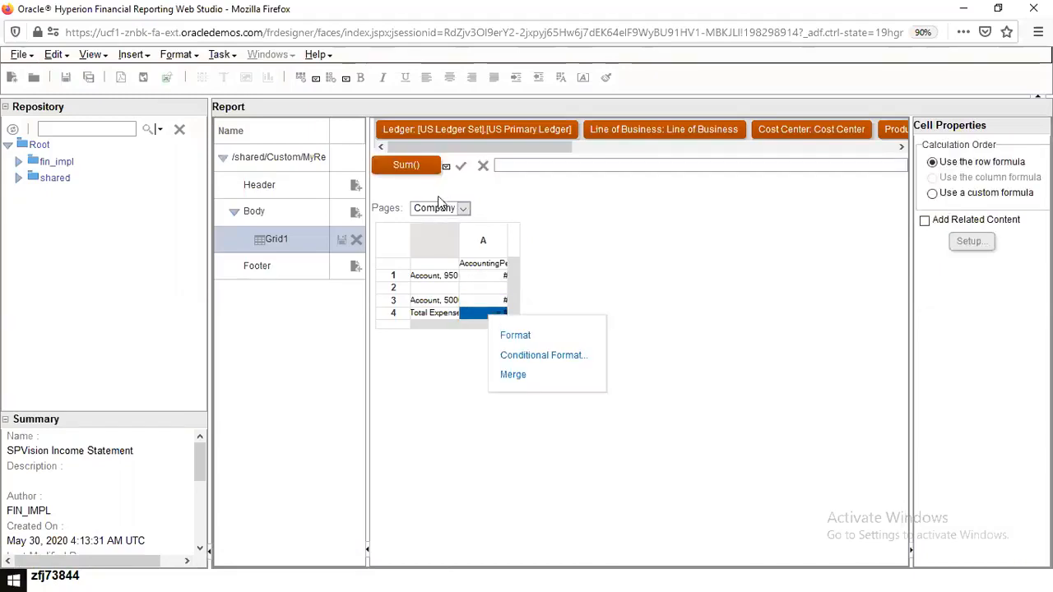
Step: Try to enter the formula Sum(3:5) for the Total Expenses cell in column A
click(404, 167)
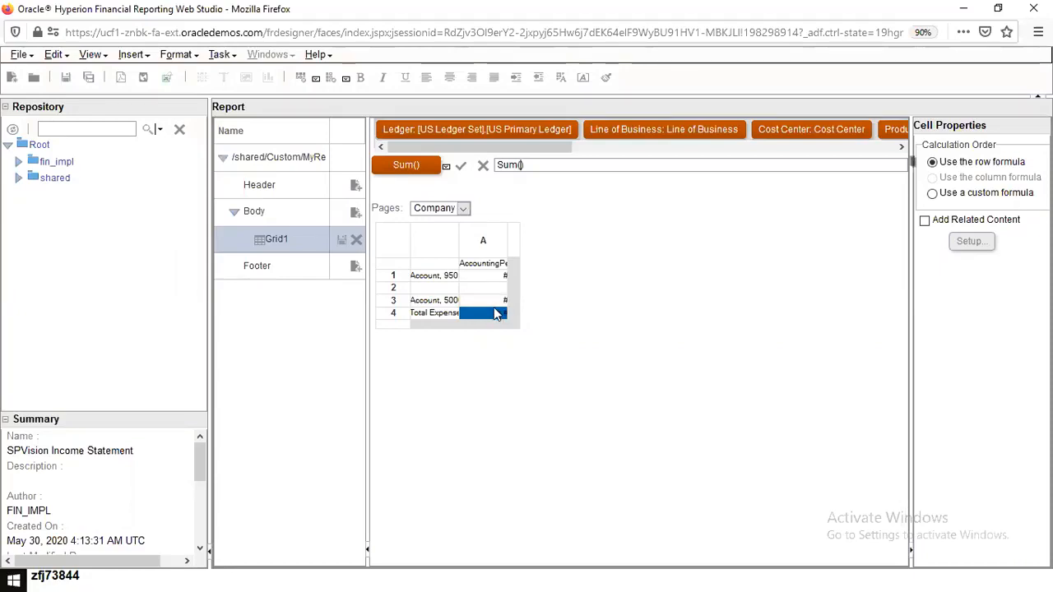
text(3:5)
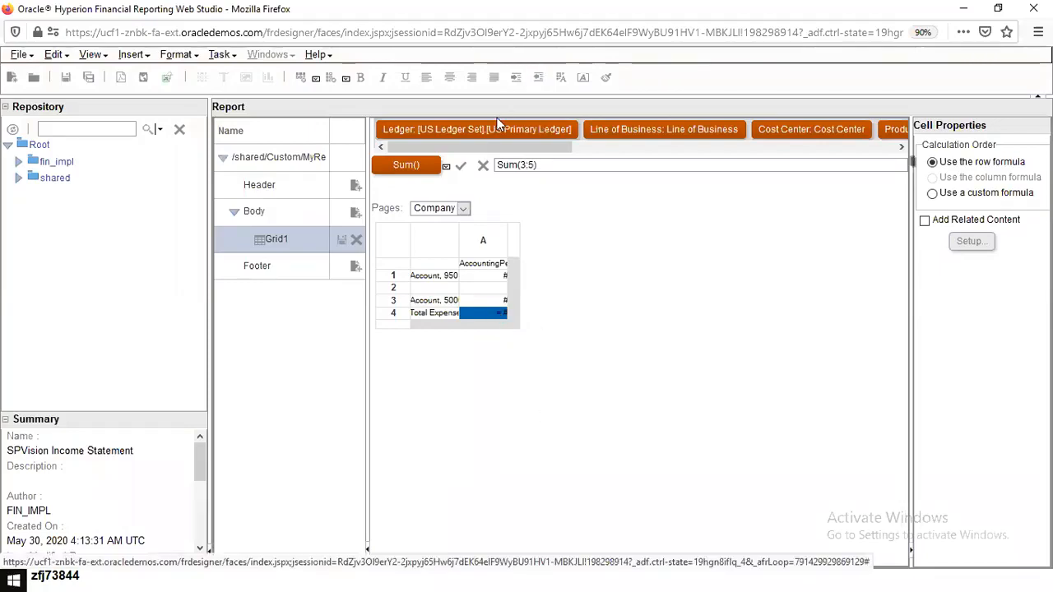
click(461, 166)
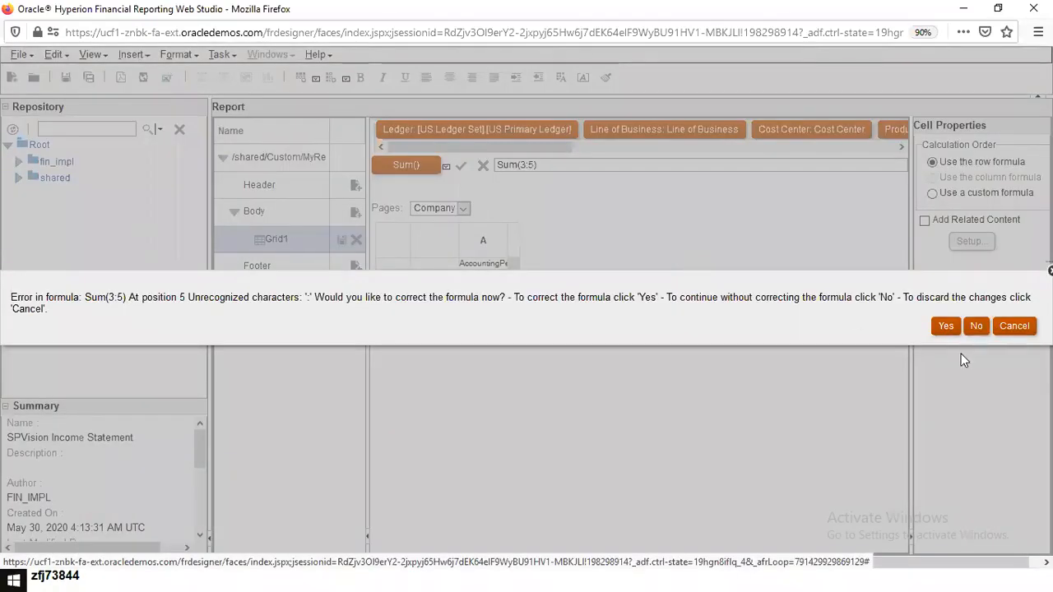
click(945, 327)
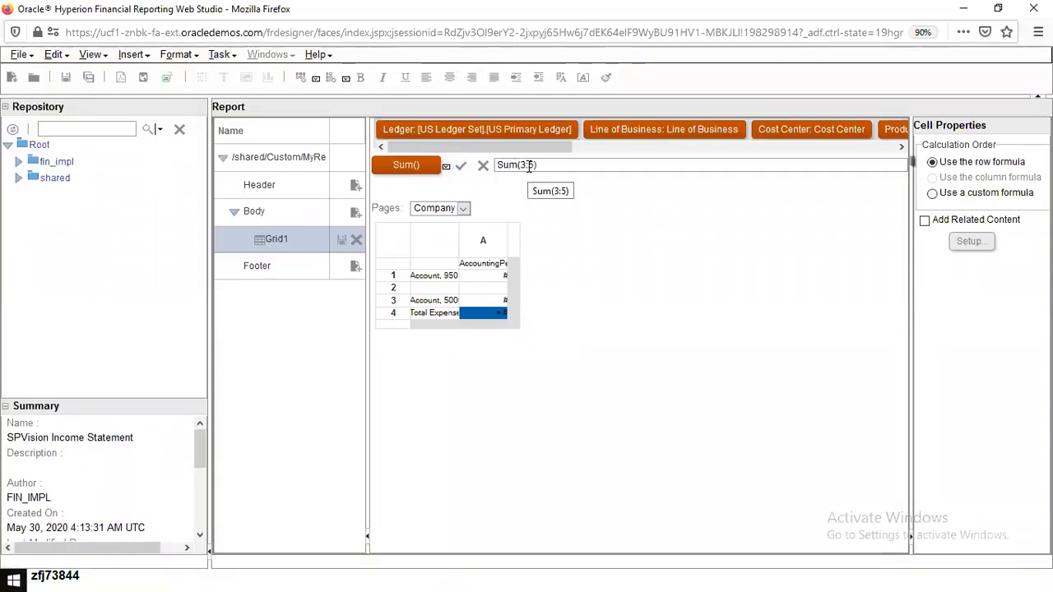
Step: Correct the Total Expenses cell's custom formula in column A to Sum(3) and apply it
click(533, 166)
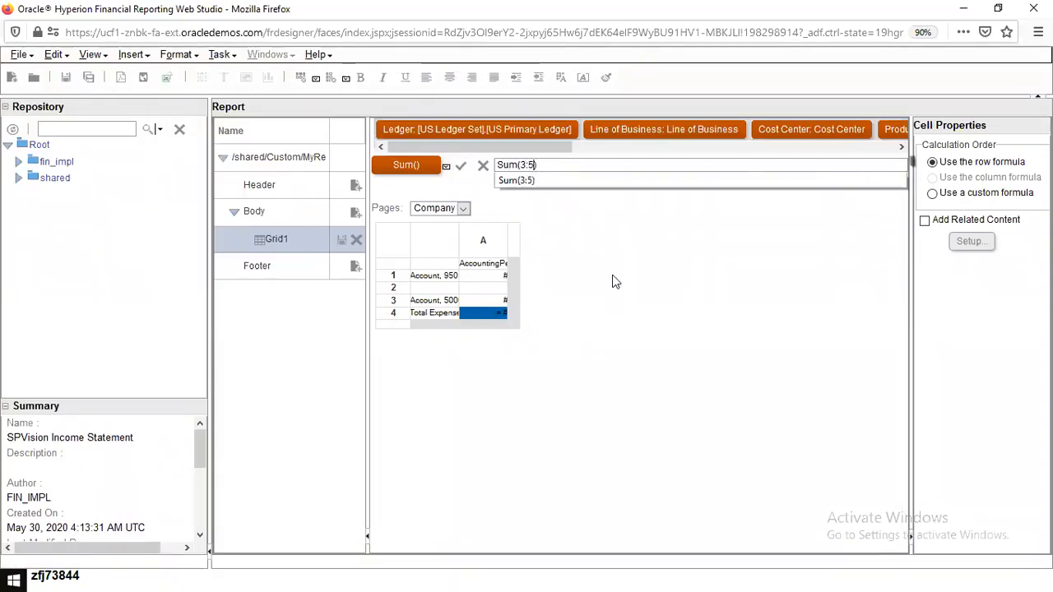
key(BackSpace)
key(BackSpace)
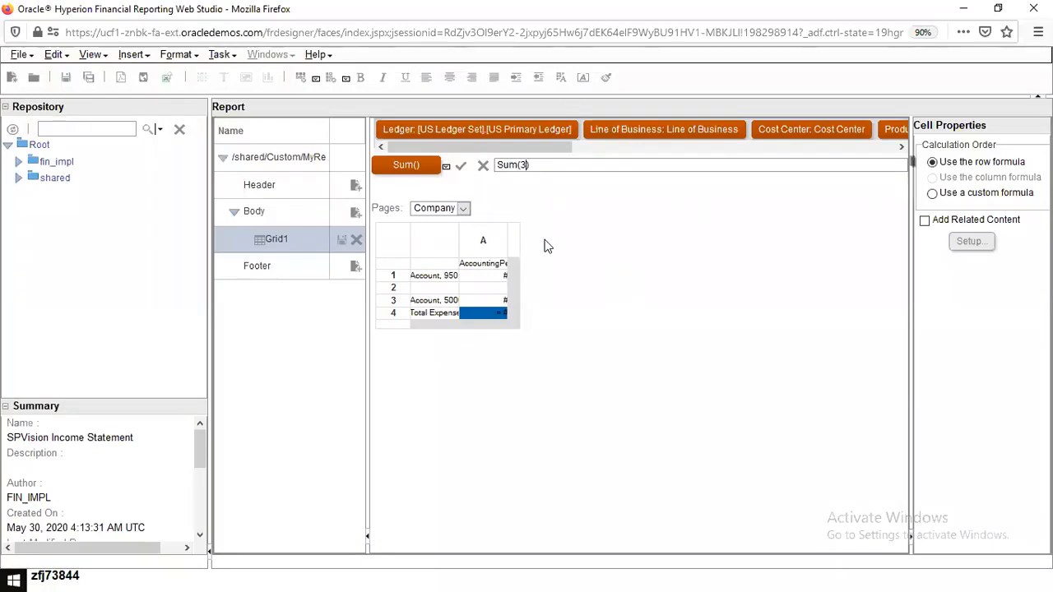
click(460, 165)
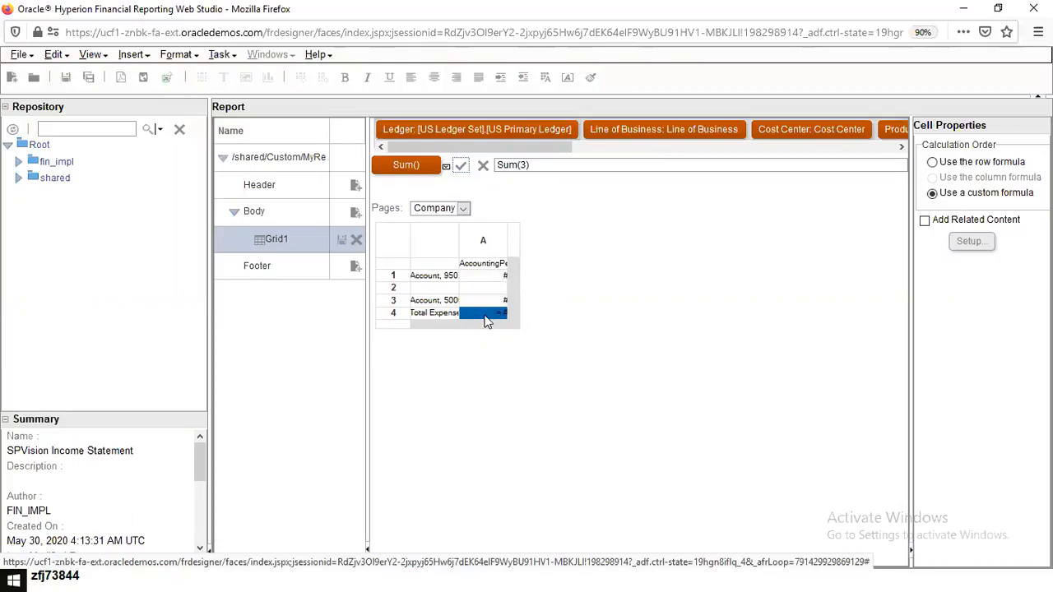
Step: Replace the AccountingPeriod member in column A's heading selection with the Range function
click(477, 267)
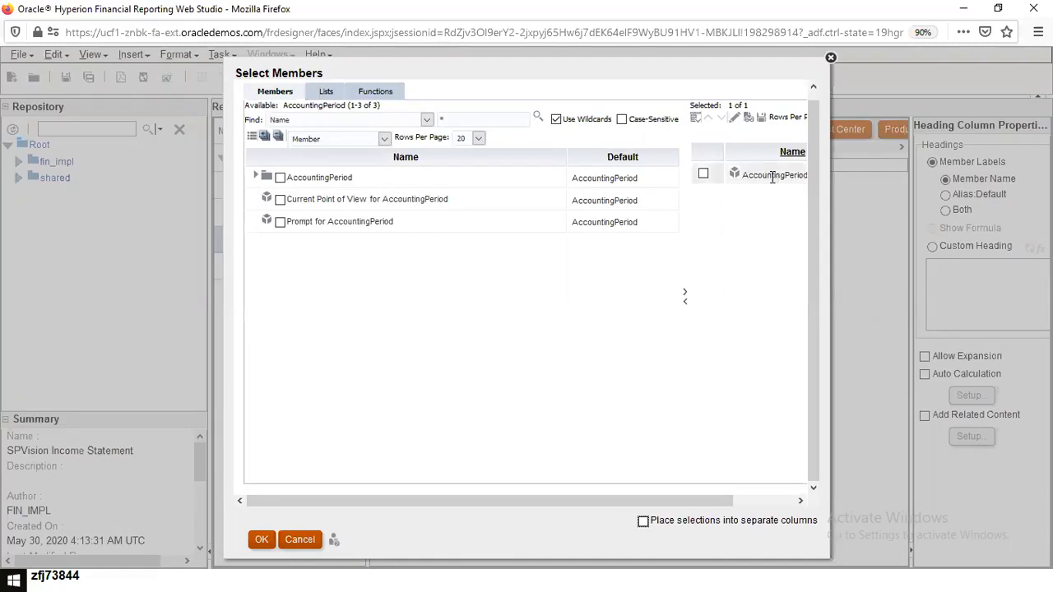
click(704, 174)
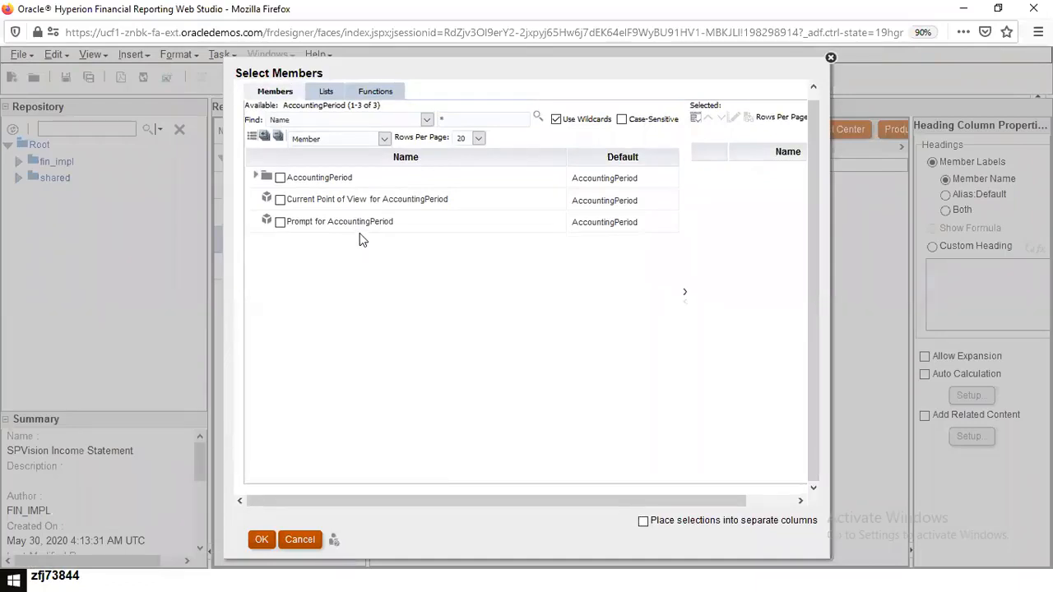
click(377, 92)
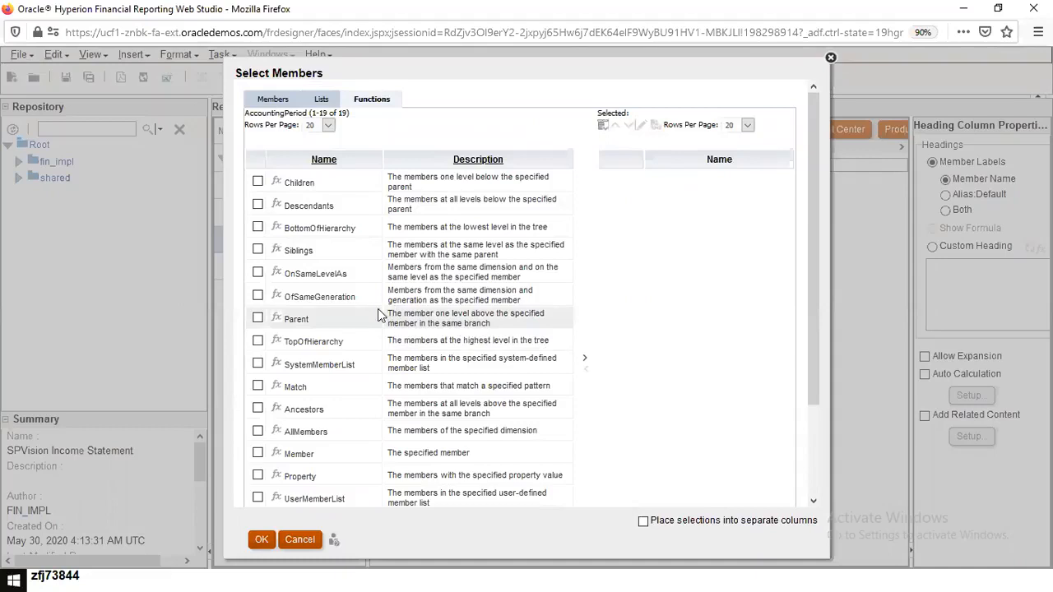
scroll(379, 372, down, 3)
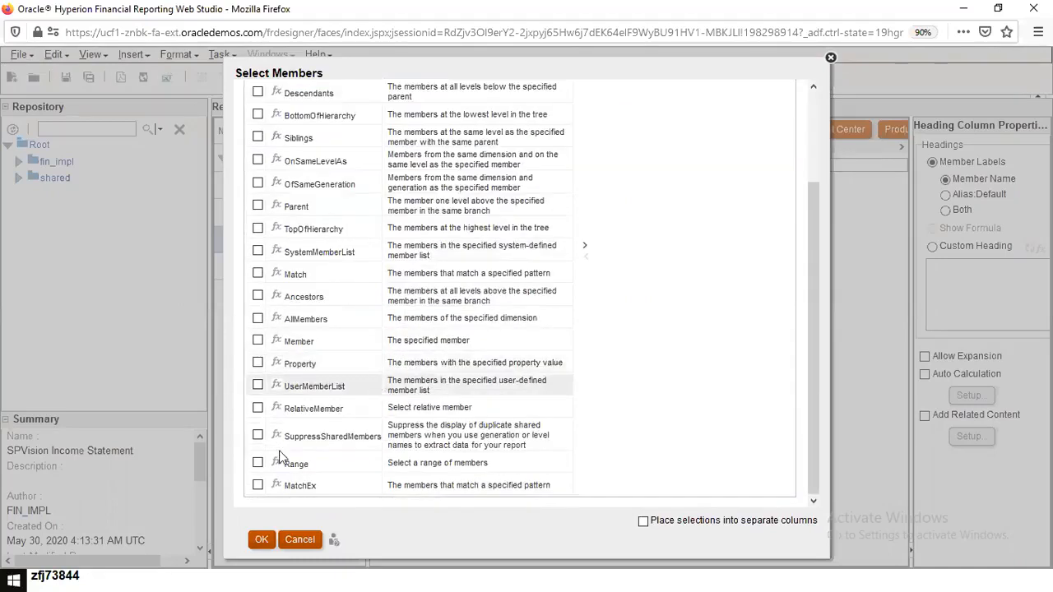
click(256, 463)
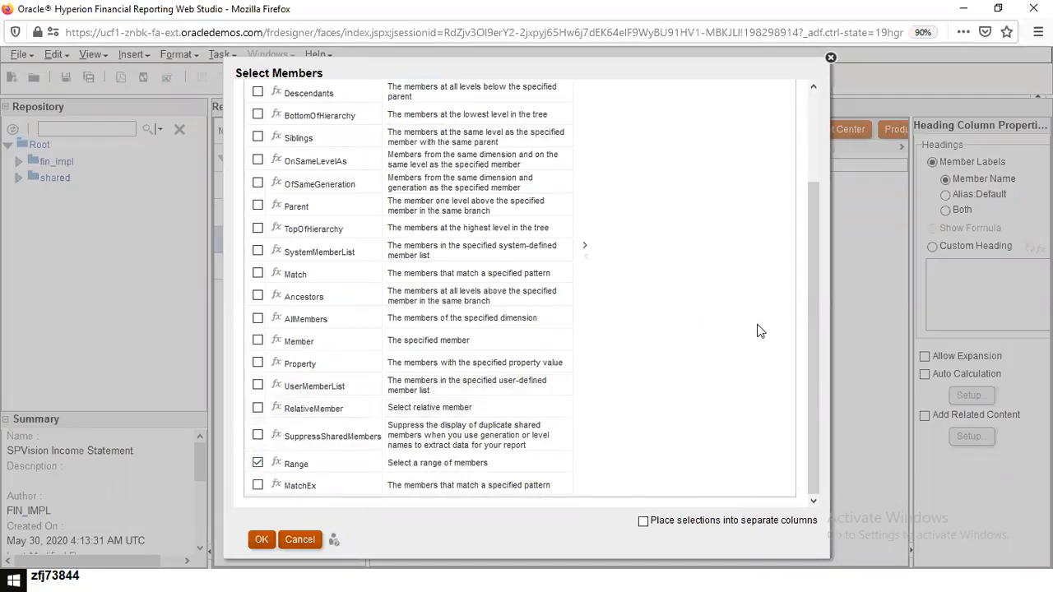
click(583, 244)
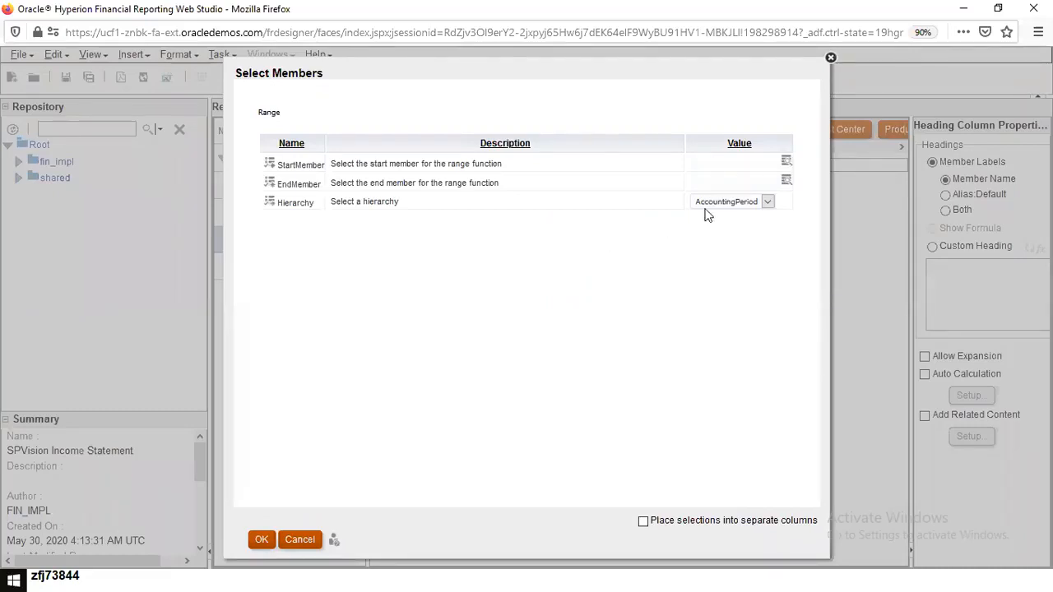
Step: Set the Range function's StartMember to the top-level AccountingPeriod member
click(786, 165)
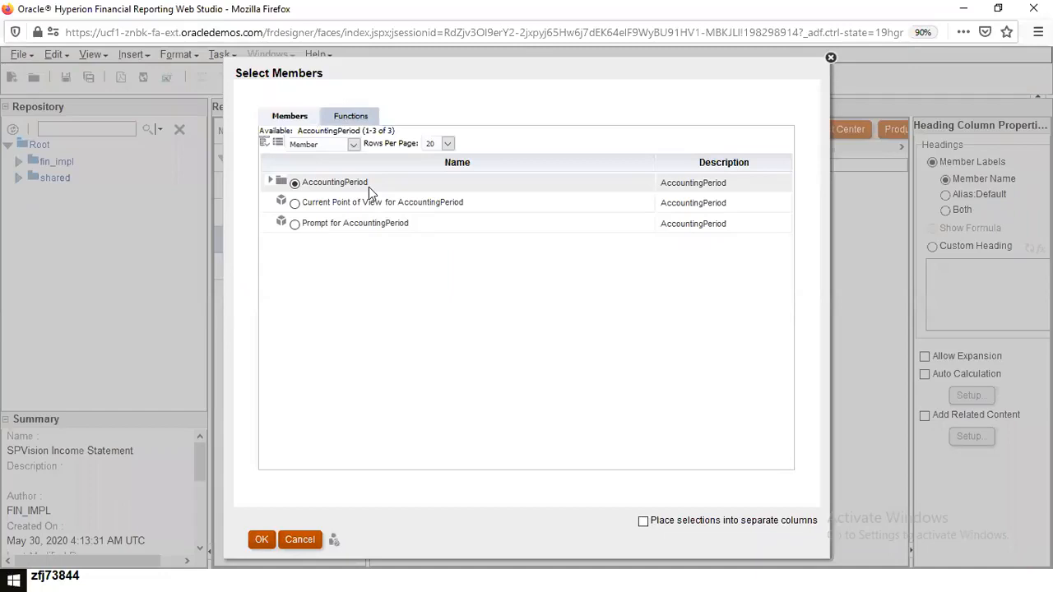
click(276, 178)
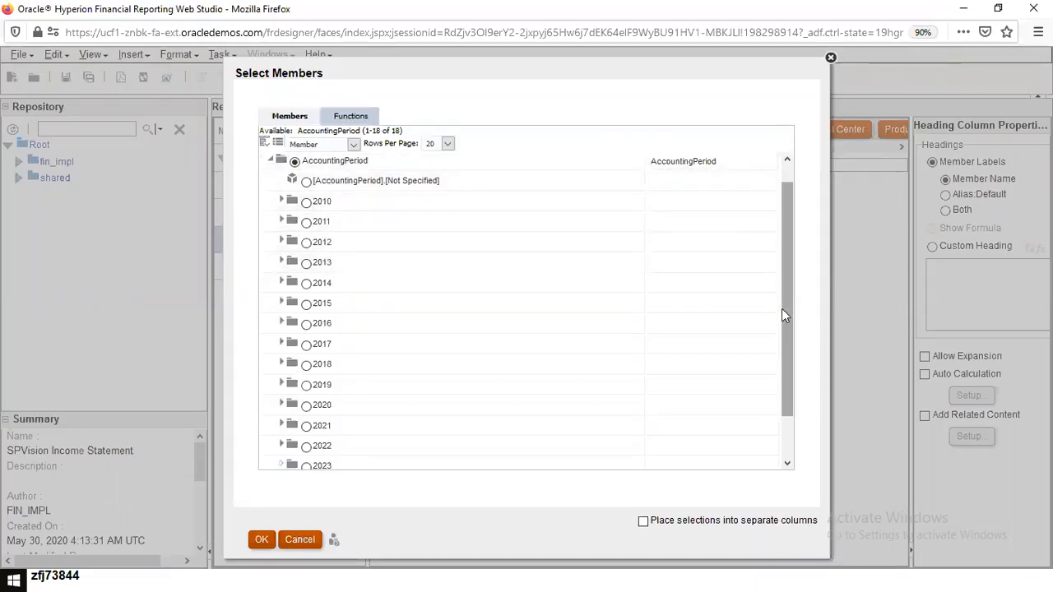
click(259, 543)
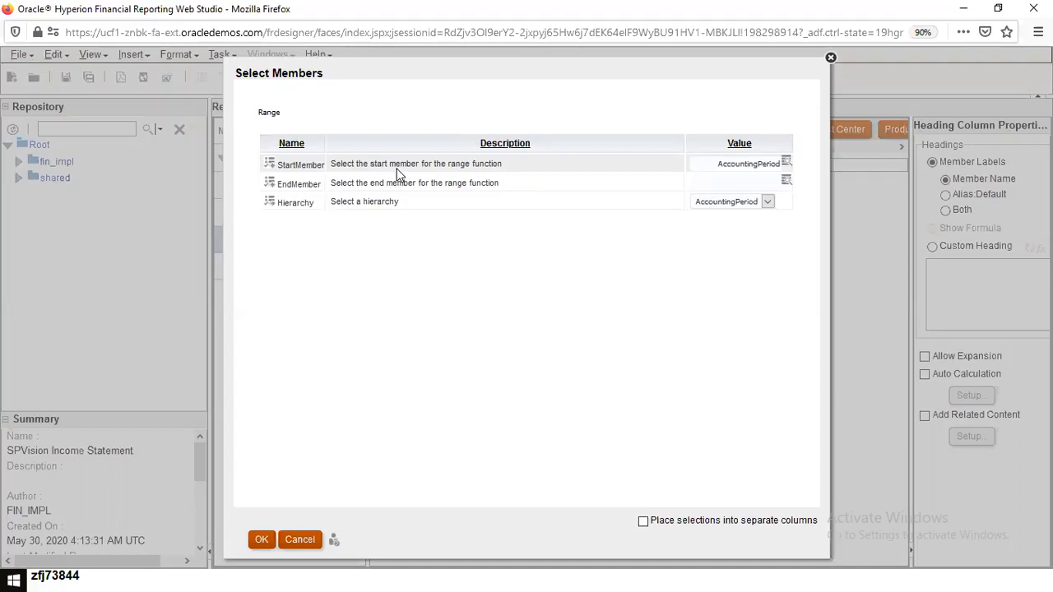
Step: Choose the RelativeMember function for the Range function's StartMember
click(786, 165)
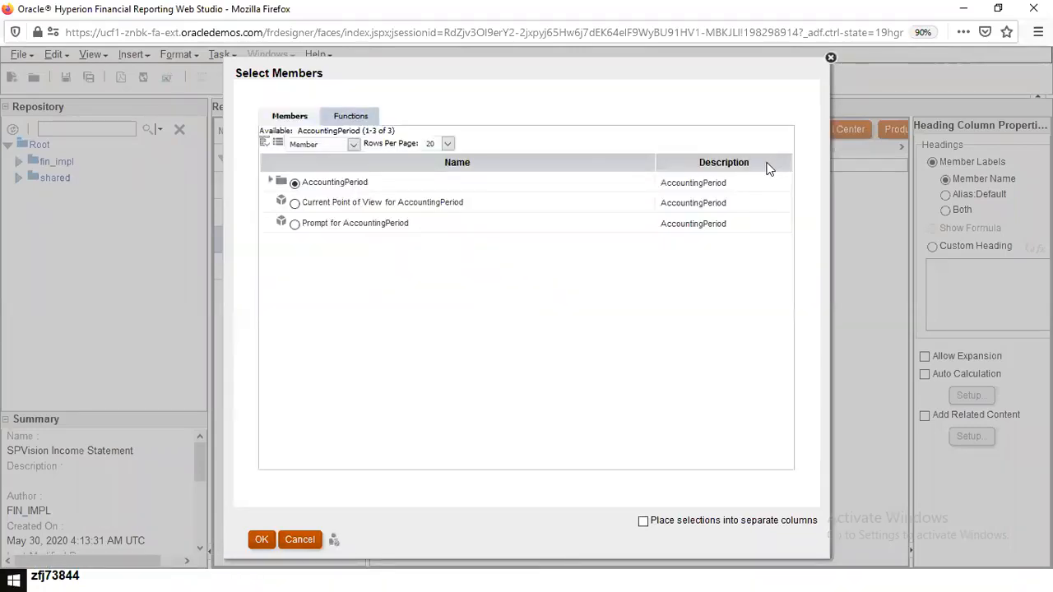
click(352, 120)
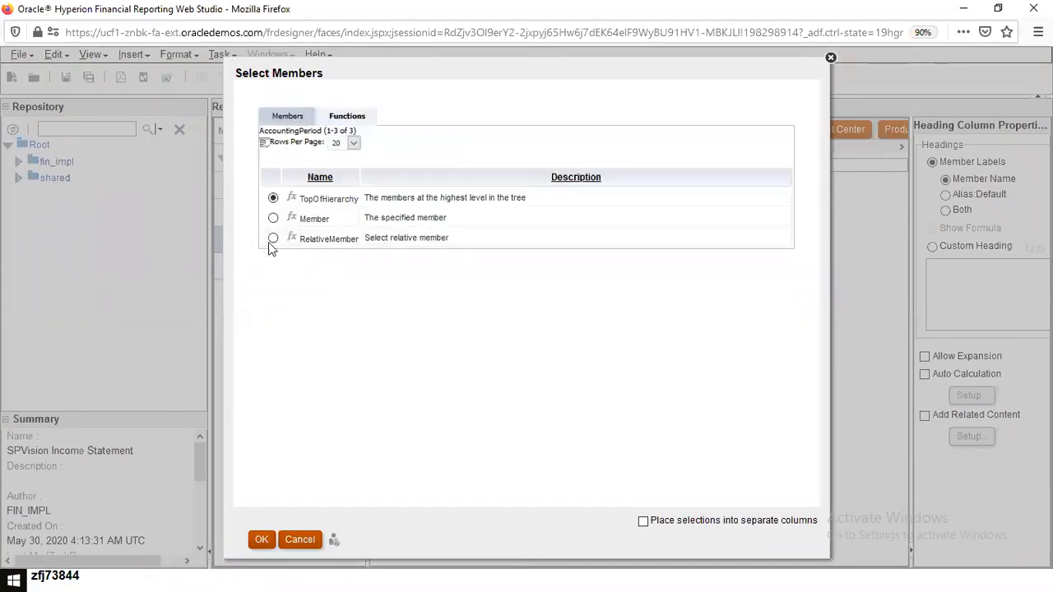
click(272, 239)
click(263, 539)
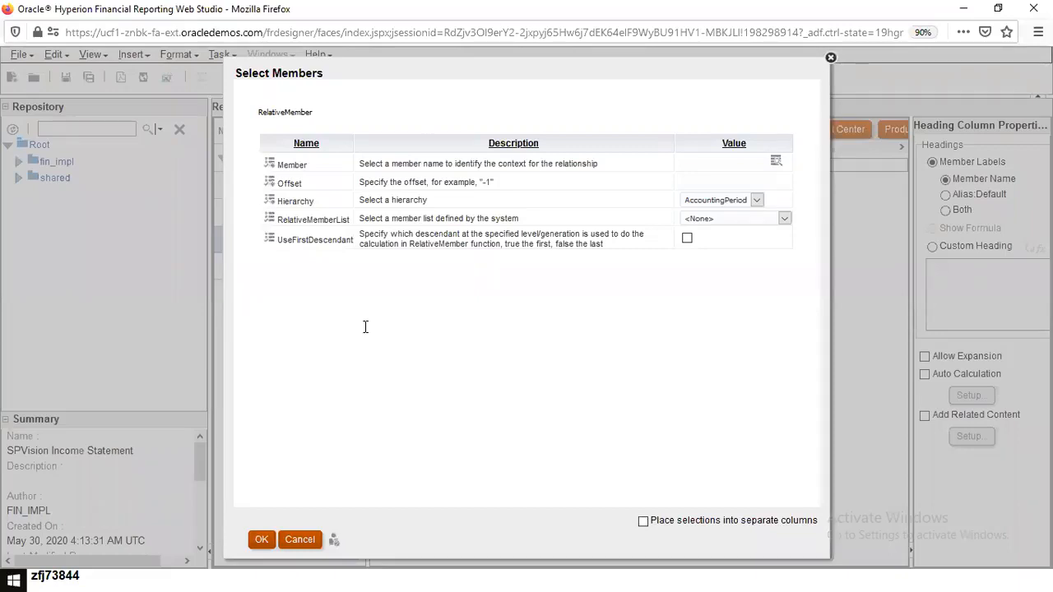
click(256, 538)
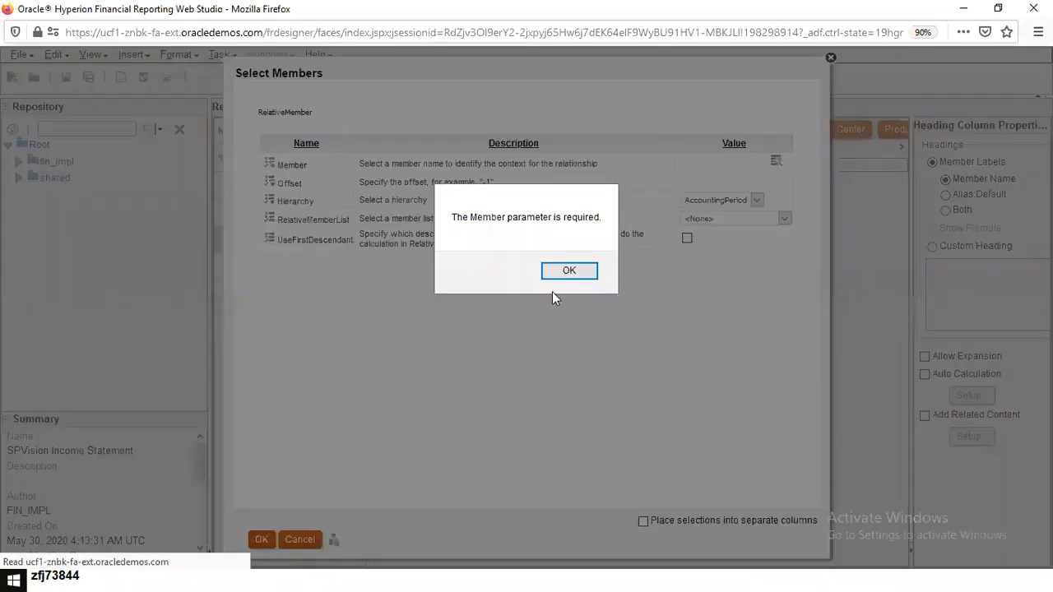
click(555, 274)
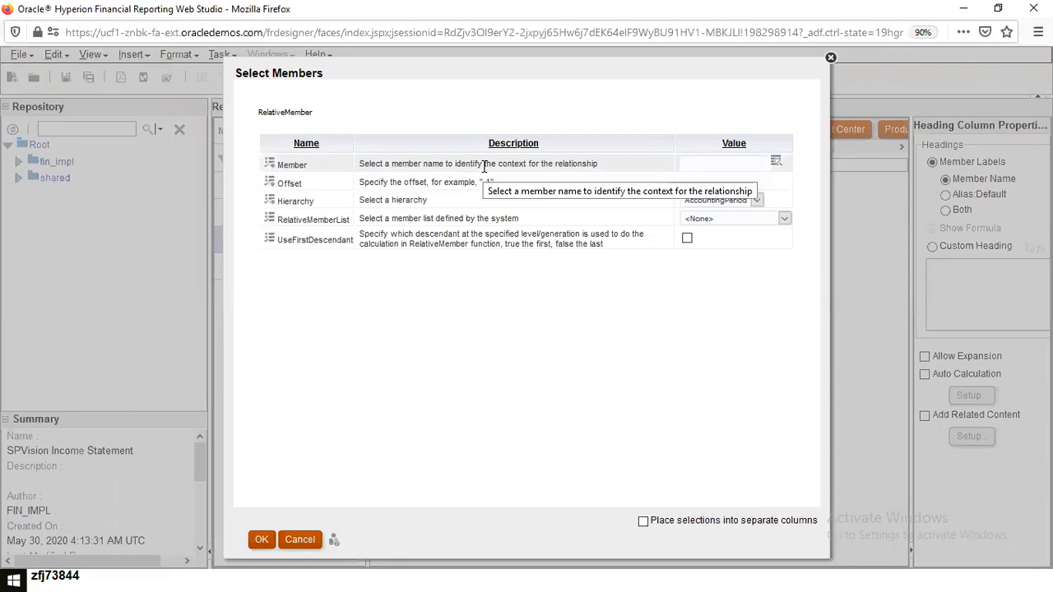
Step: Set the RelativeMember's Member to Current Point of View for AccountingPeriod with an Offset of -11, and confirm it as StartMember
click(776, 164)
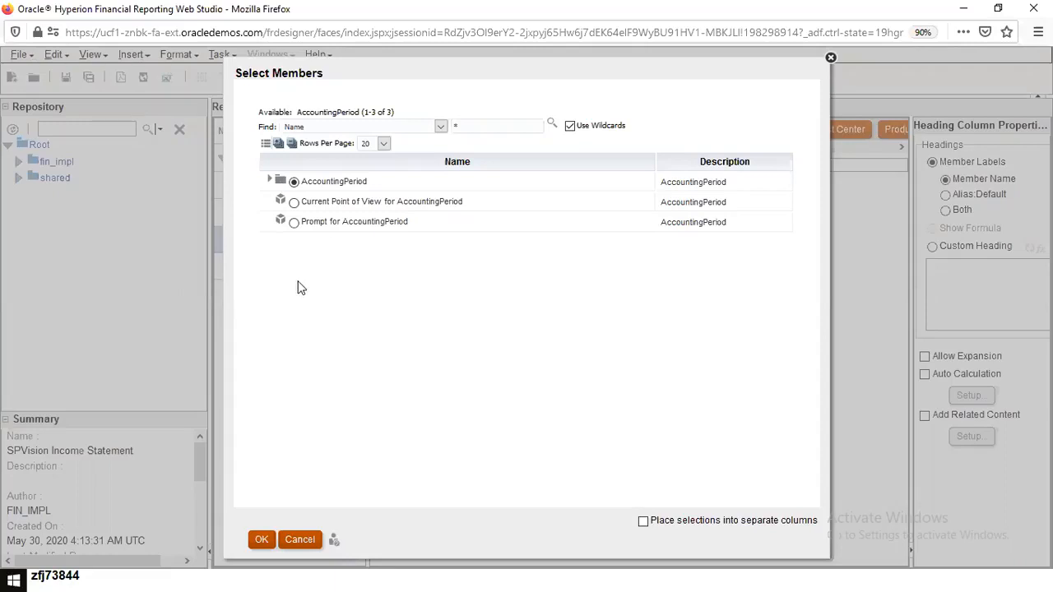
click(293, 204)
click(262, 541)
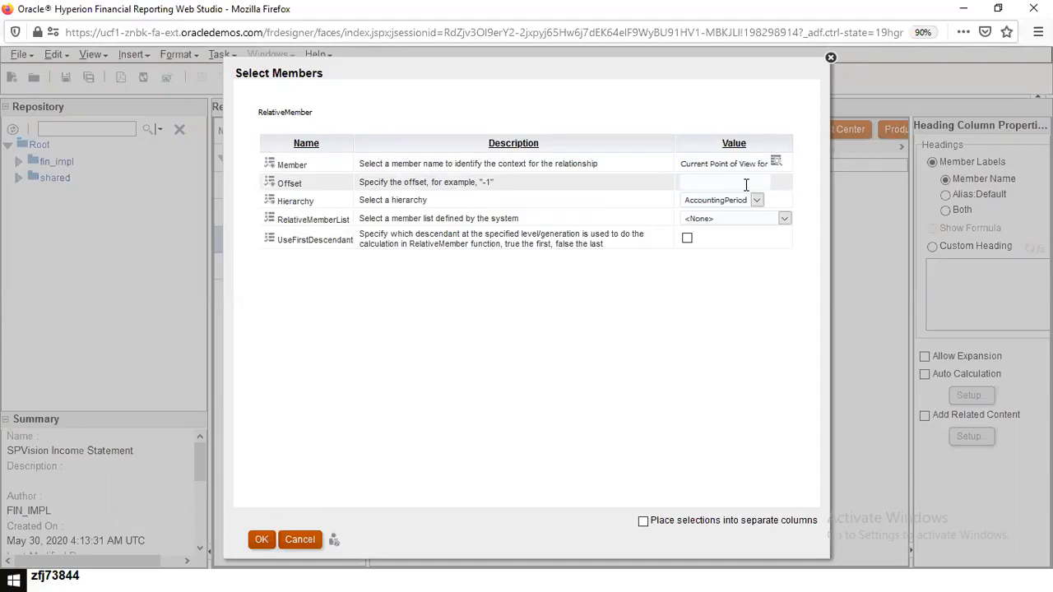
text(-11)
key(Tab)
click(260, 539)
click(262, 540)
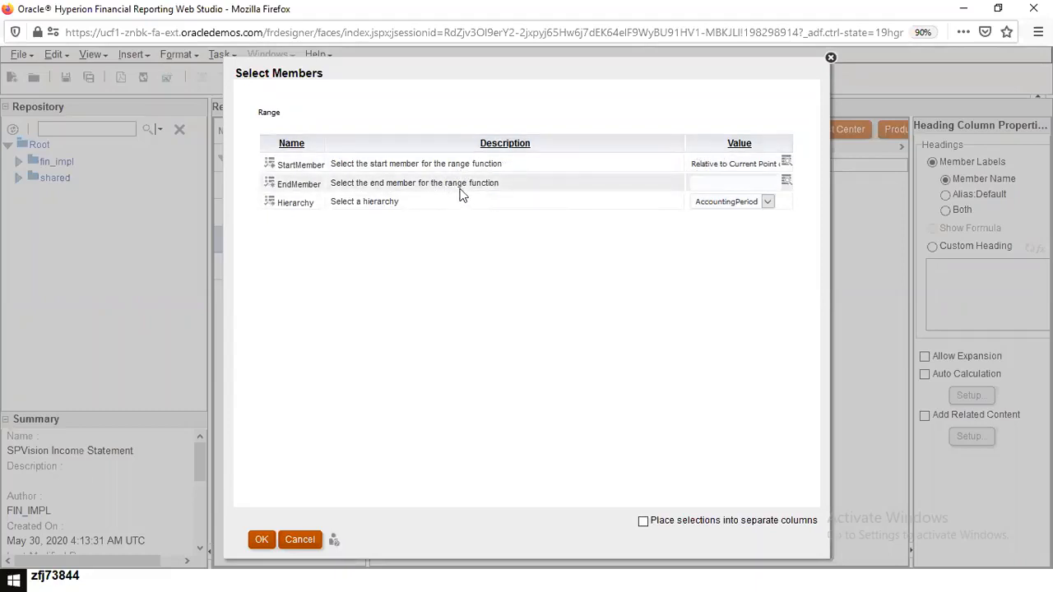
Step: Set the range's EndMember to Current Point of View for AccountingPeriod, apply the selection to column A and save the report
click(785, 181)
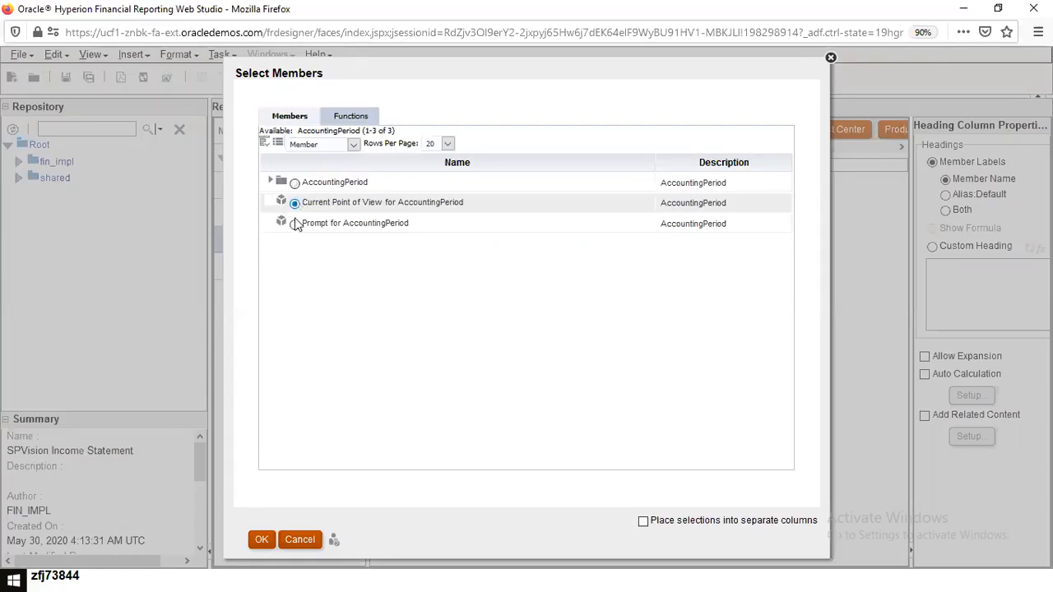
click(295, 204)
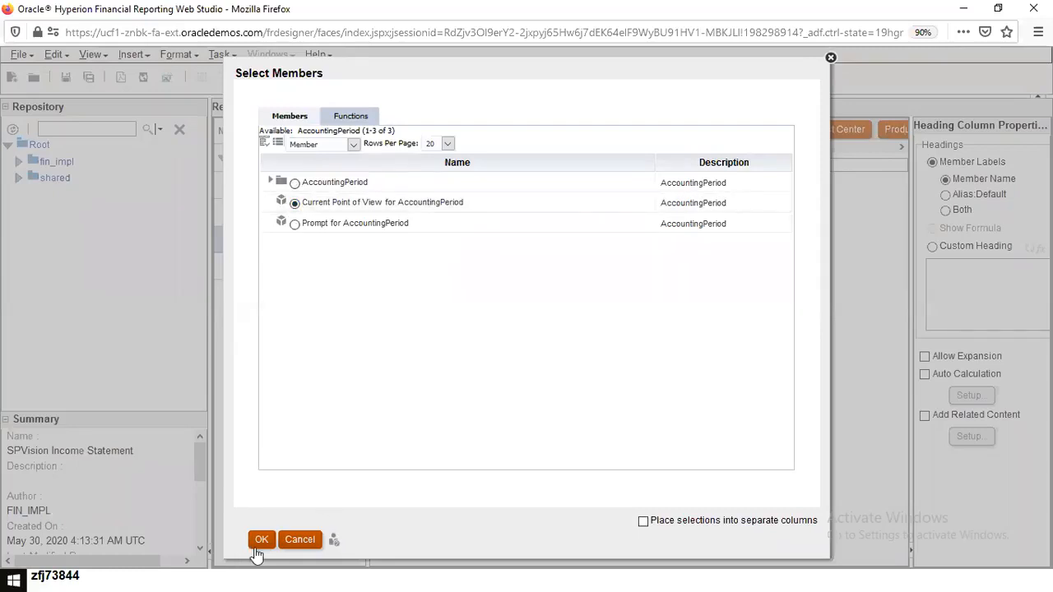
click(263, 543)
click(261, 539)
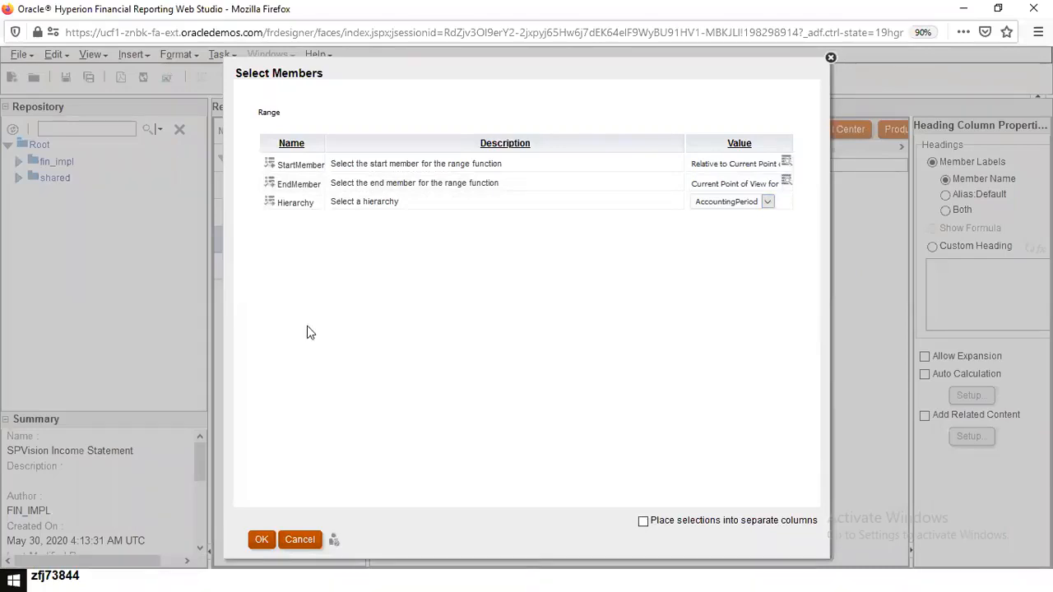
click(261, 541)
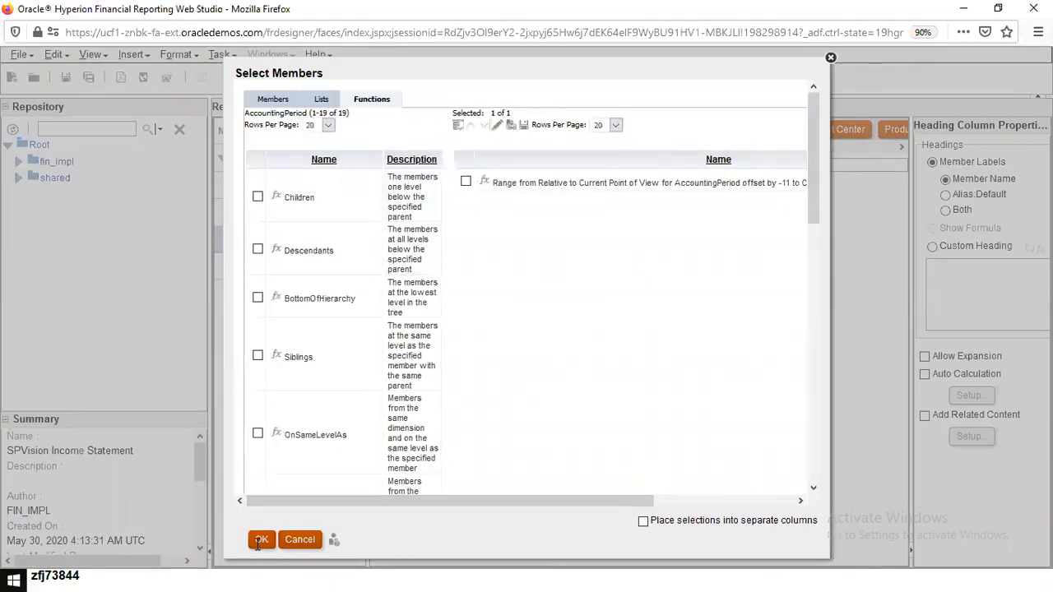
click(262, 541)
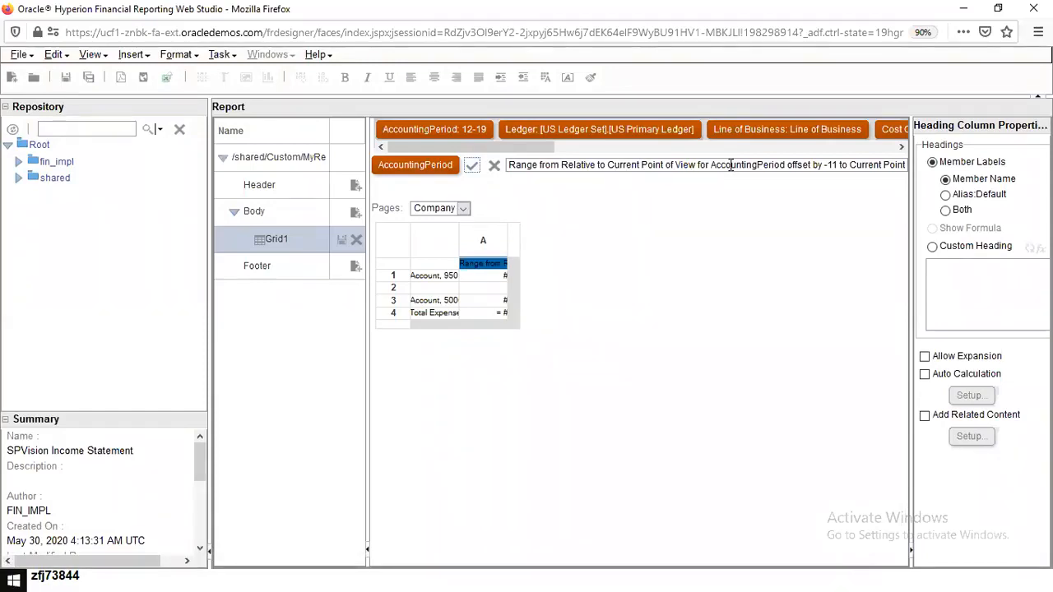
click(71, 77)
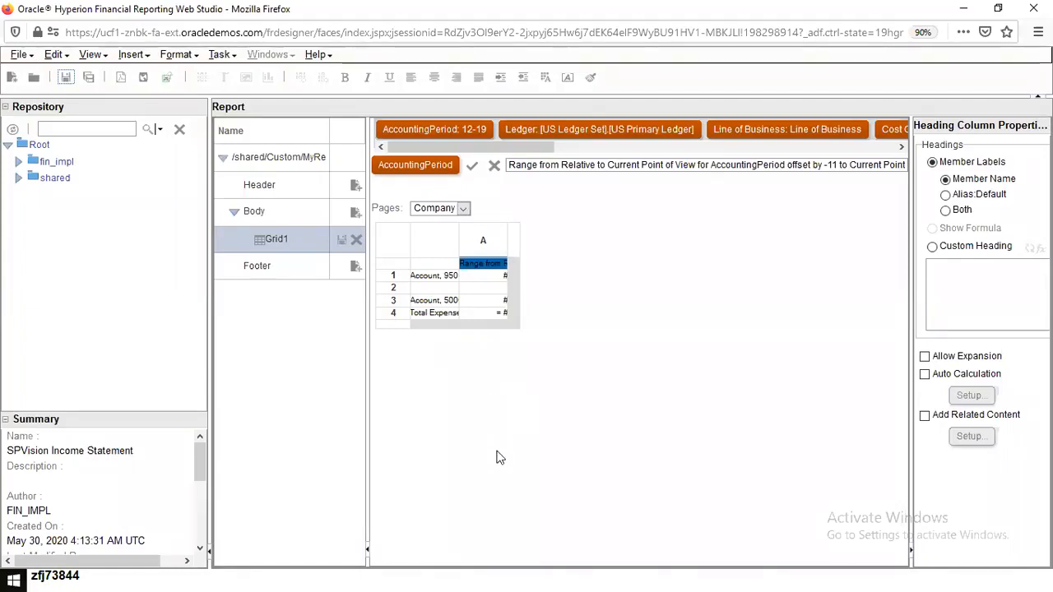
Step: Display the grid point of view for Grid1
click(415, 238)
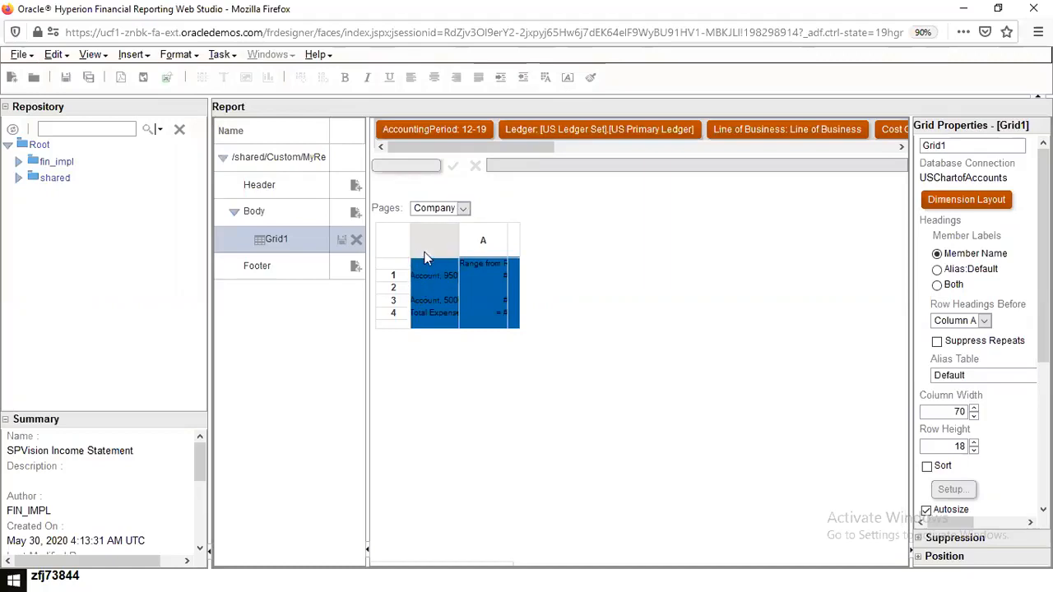
right_click(395, 247)
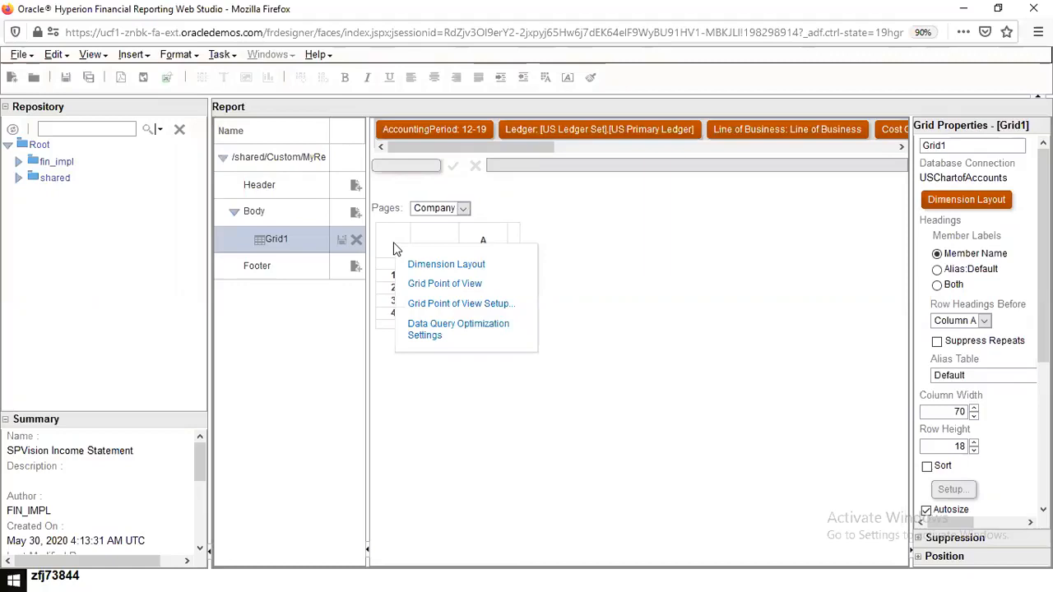
click(438, 288)
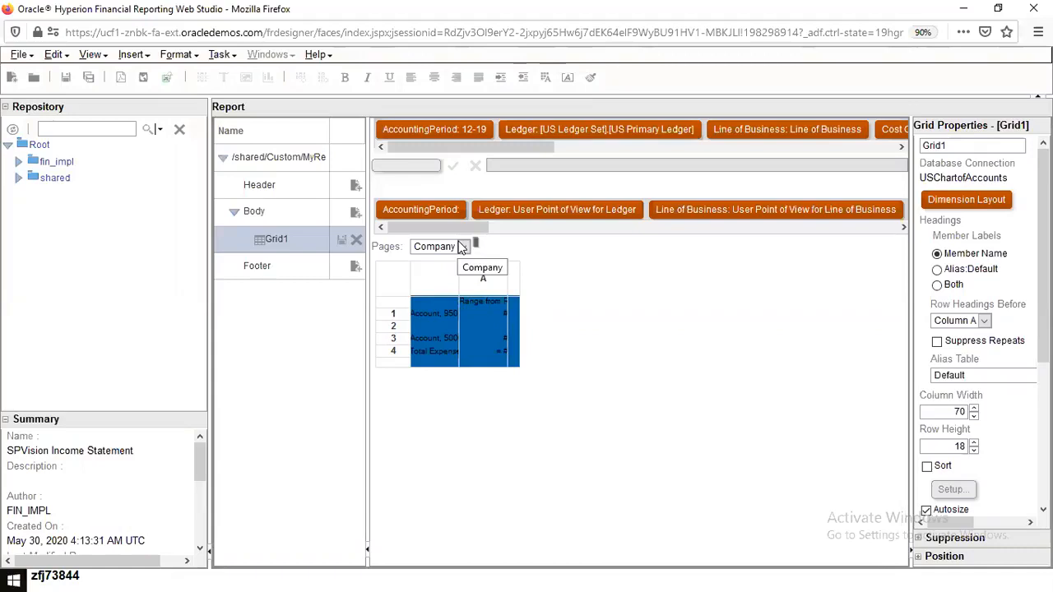
Step: Set the Ledger dimension in Grid1's point of view to US Primary Ledger, found under All Ledgers
click(550, 209)
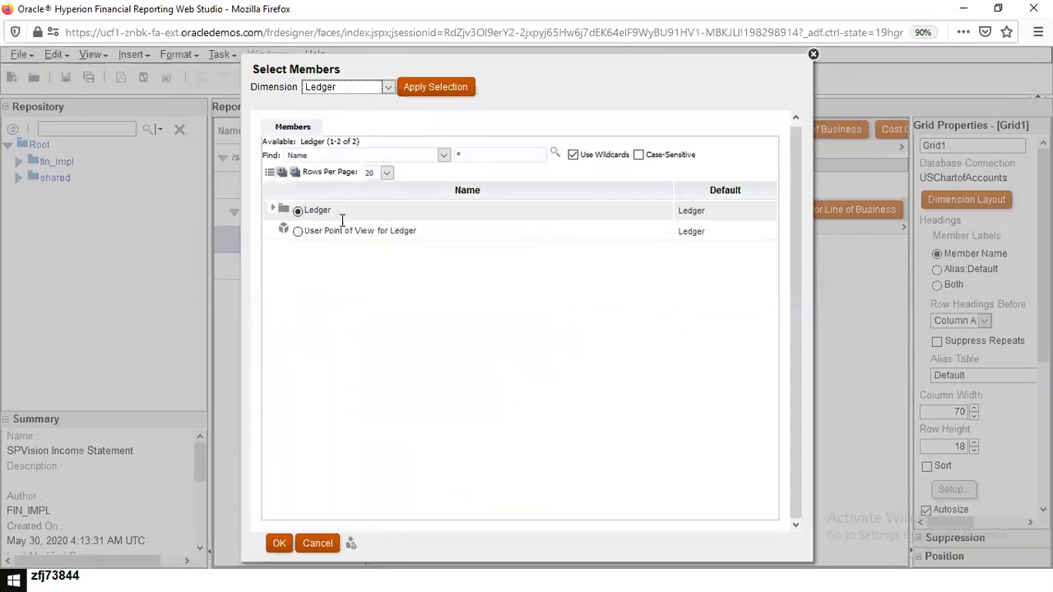
click(273, 210)
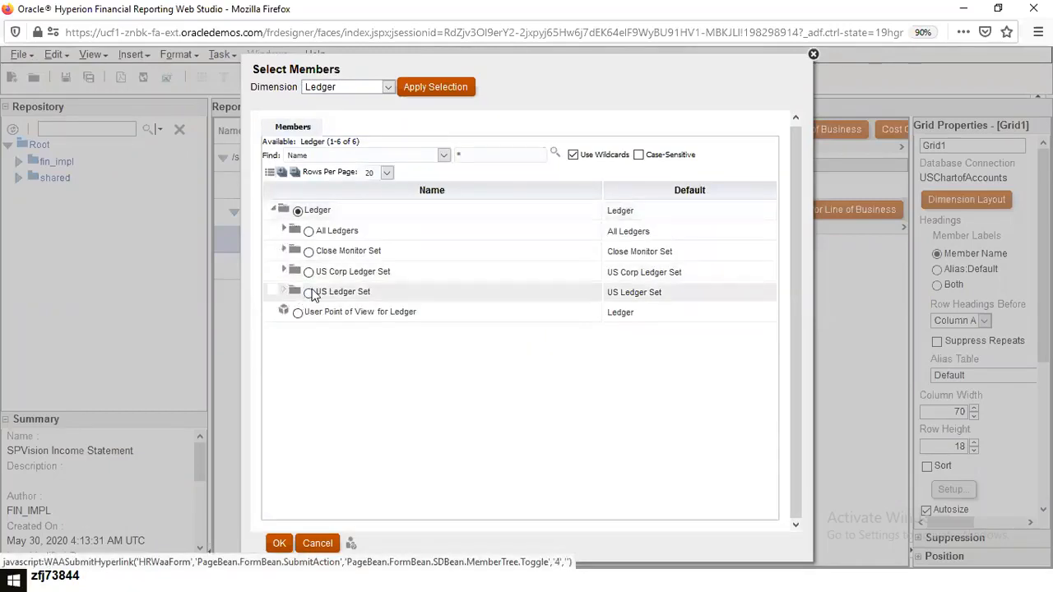
click(284, 232)
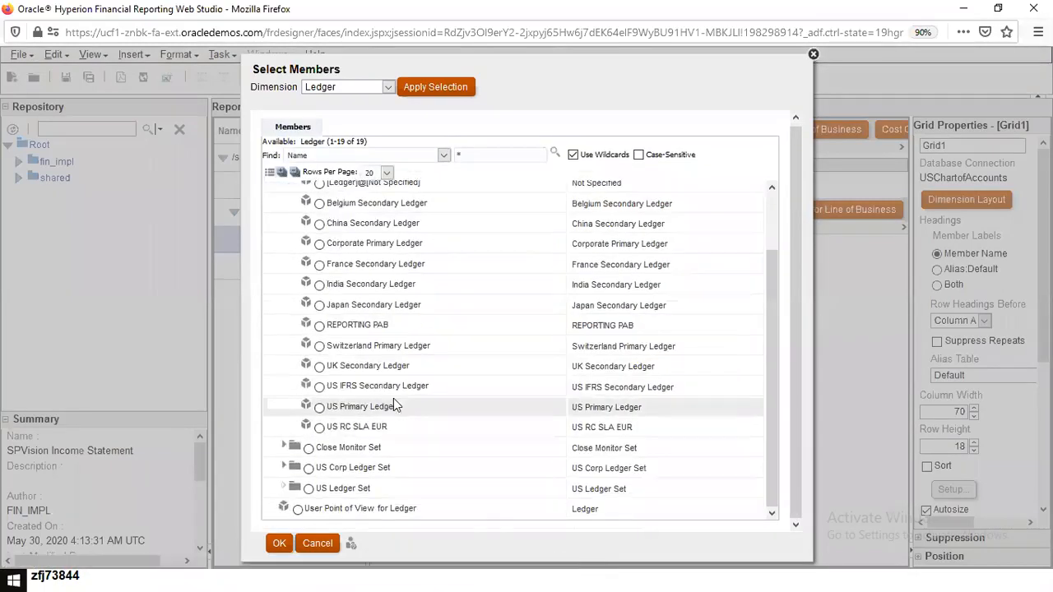
click(319, 406)
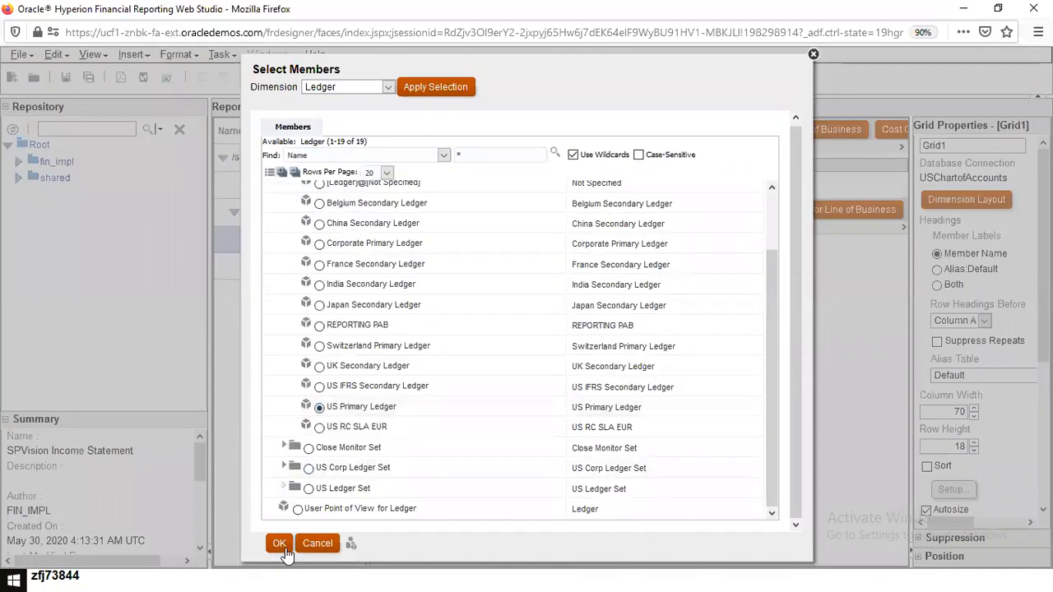
click(284, 542)
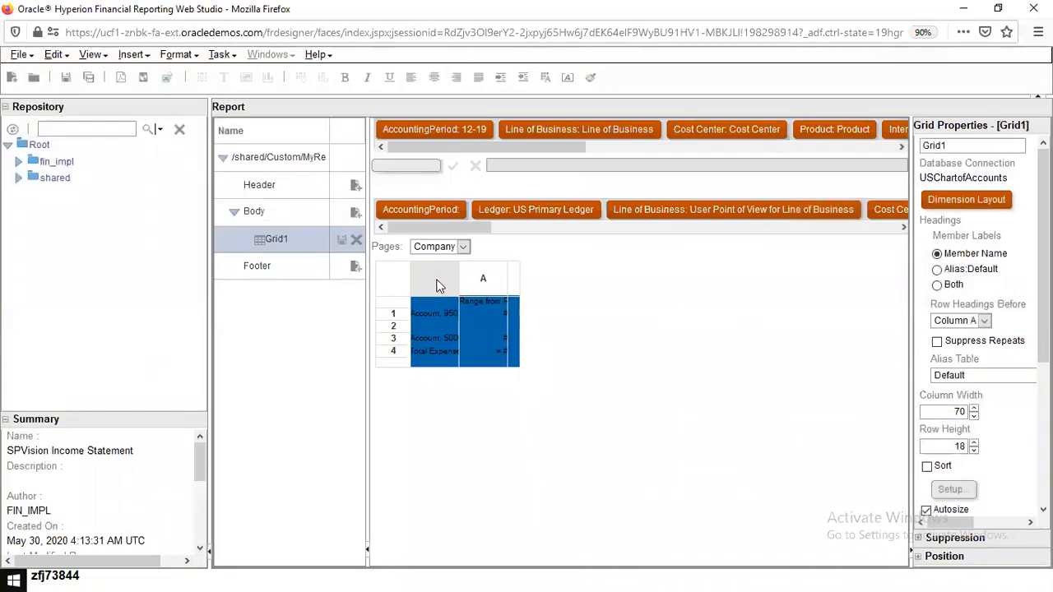
Step: Hide Grid1's grid point of view and display it again
right_click(438, 285)
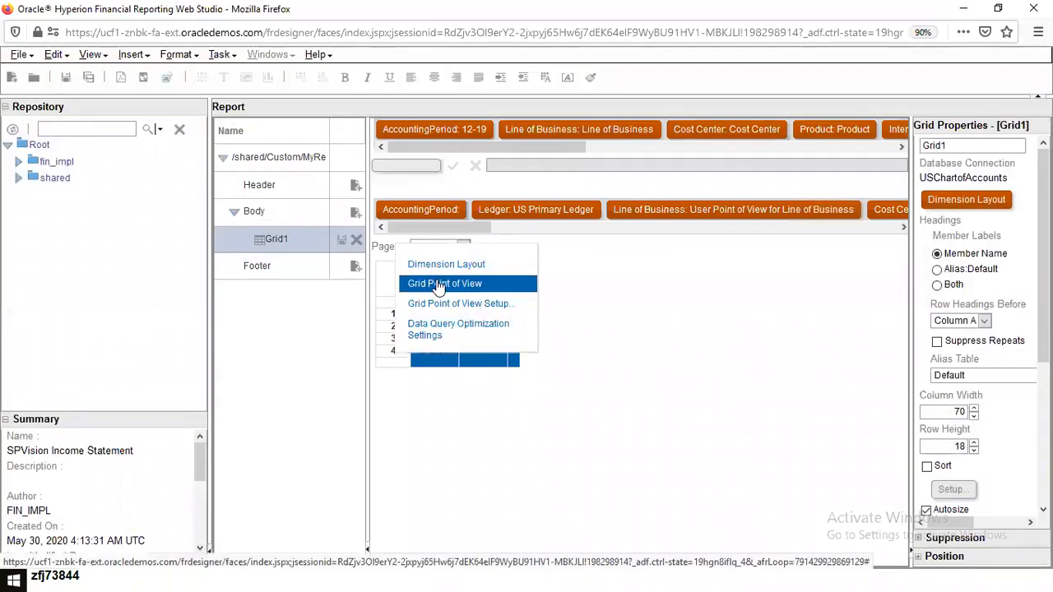
click(576, 275)
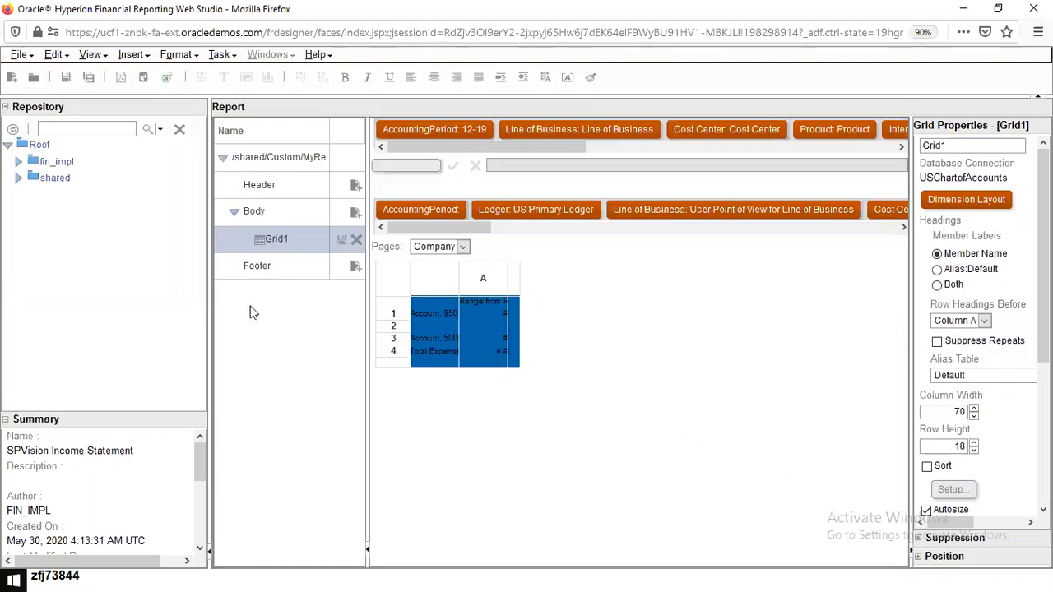
right_click(403, 287)
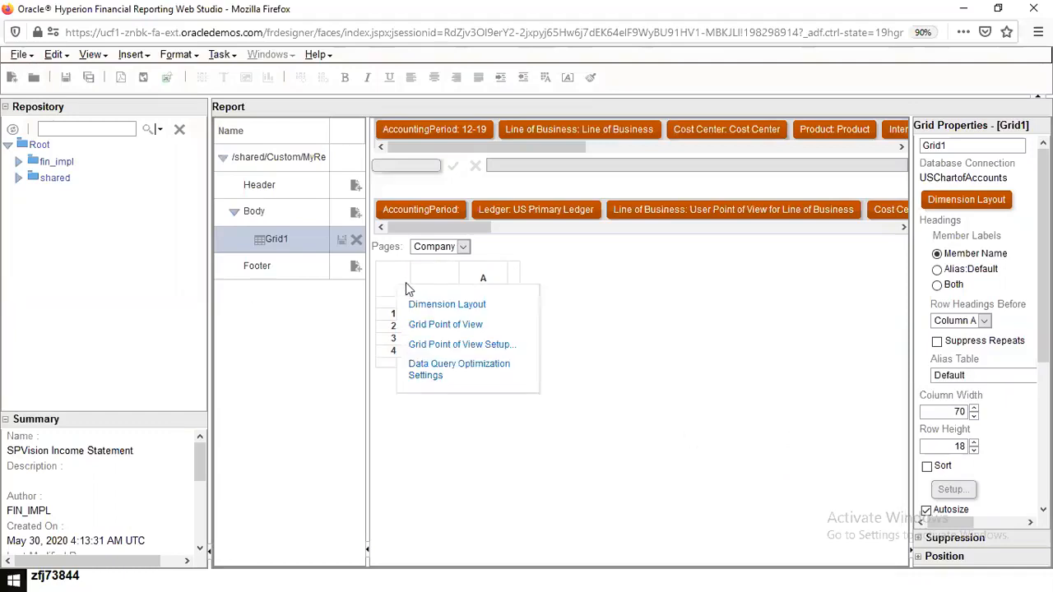
click(436, 323)
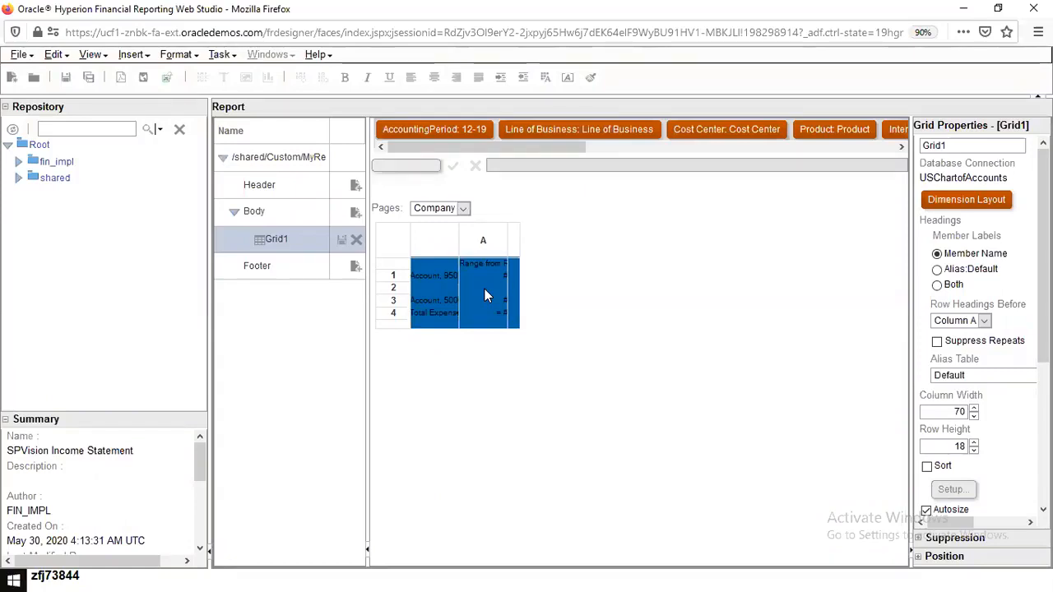
right_click(430, 268)
click(461, 329)
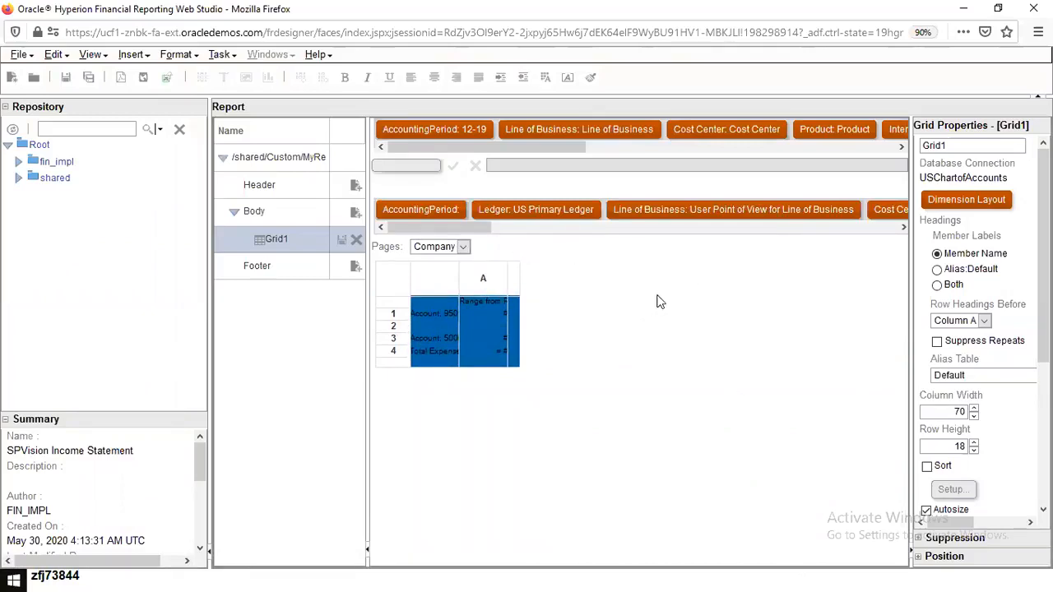
Step: Set the Scenario dimension in Grid1's point of view to Actual and confirm the member selection
click(535, 211)
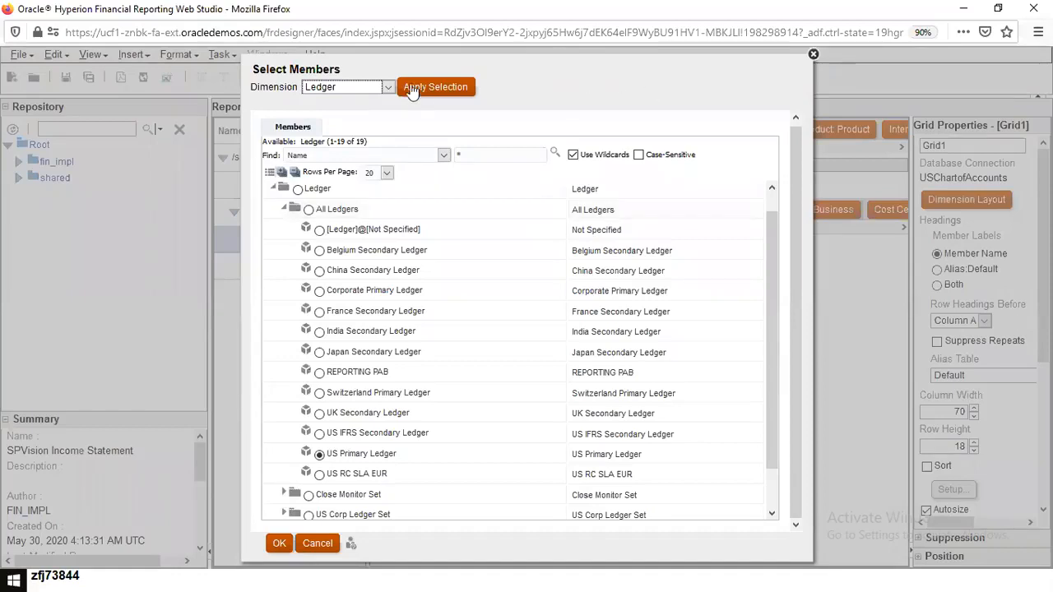
click(387, 87)
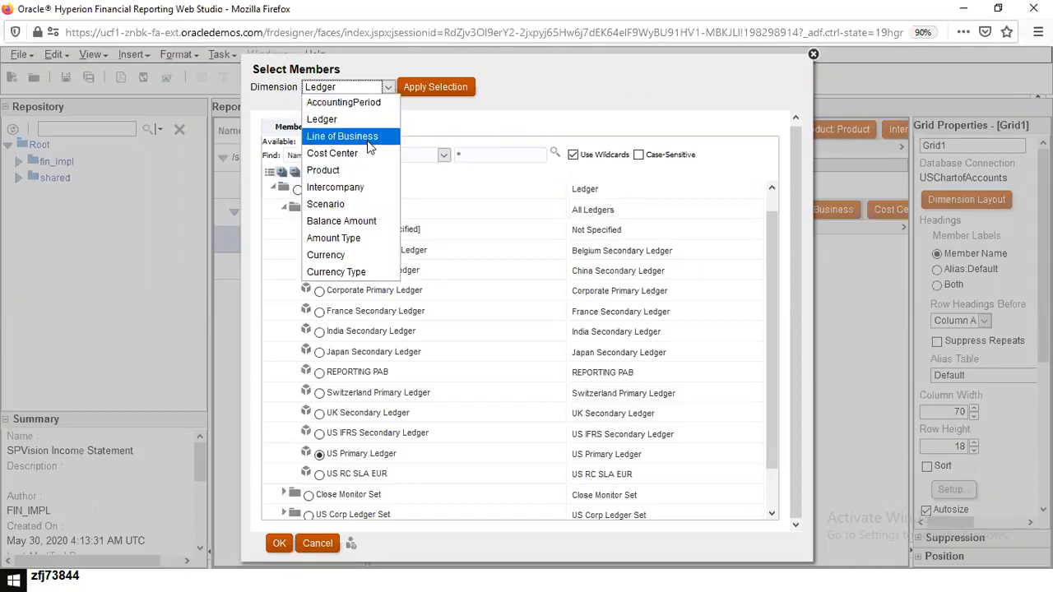
click(360, 202)
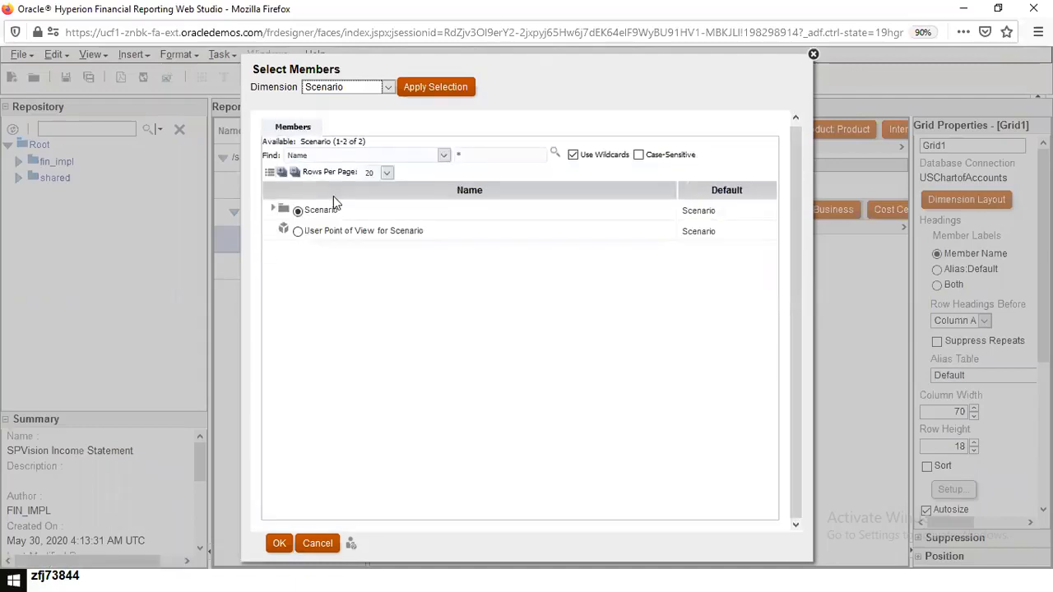
click(278, 211)
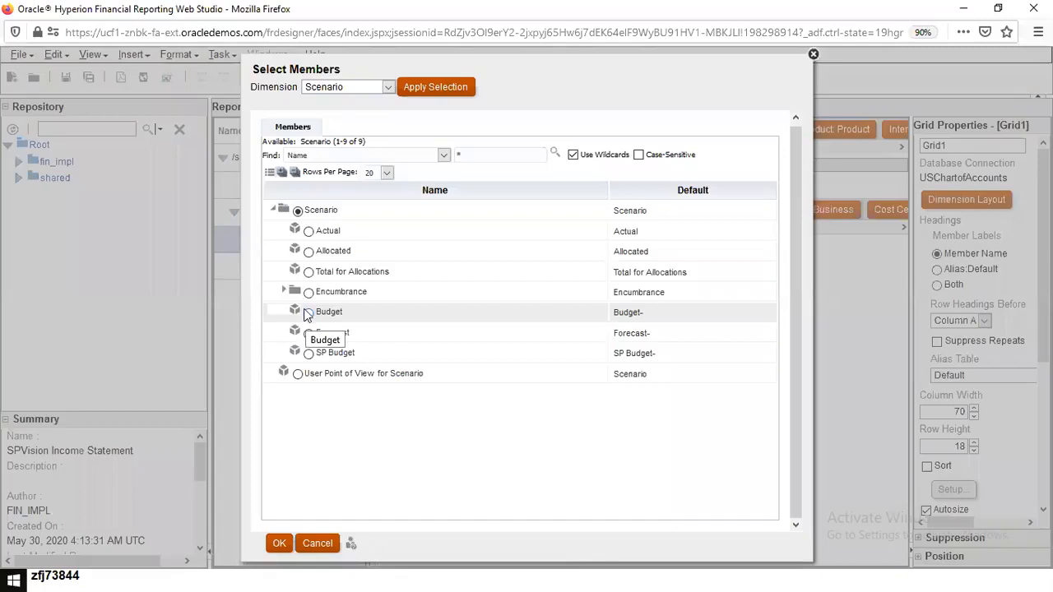
click(309, 232)
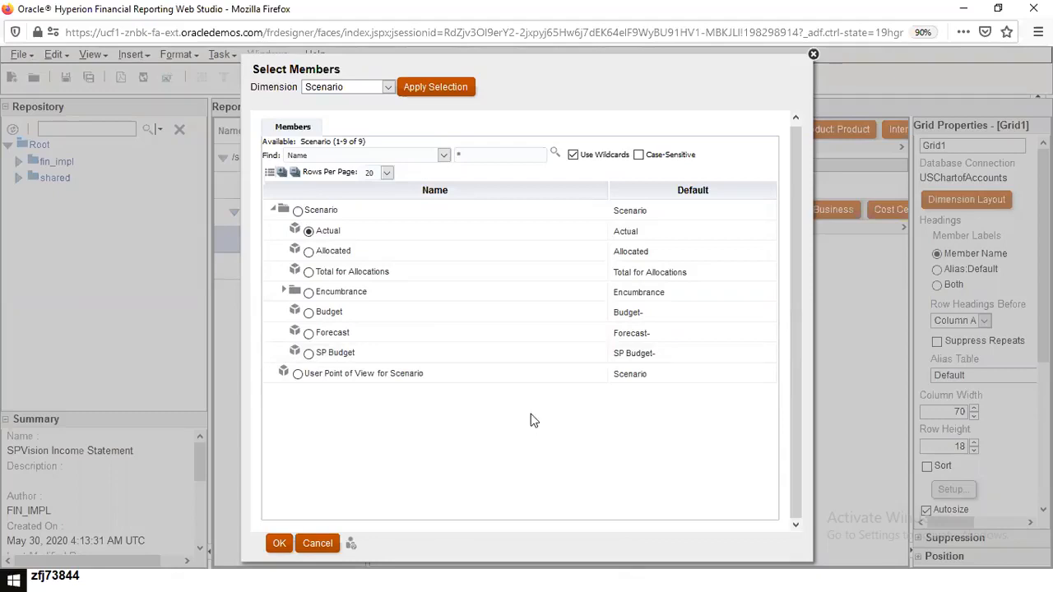
click(282, 544)
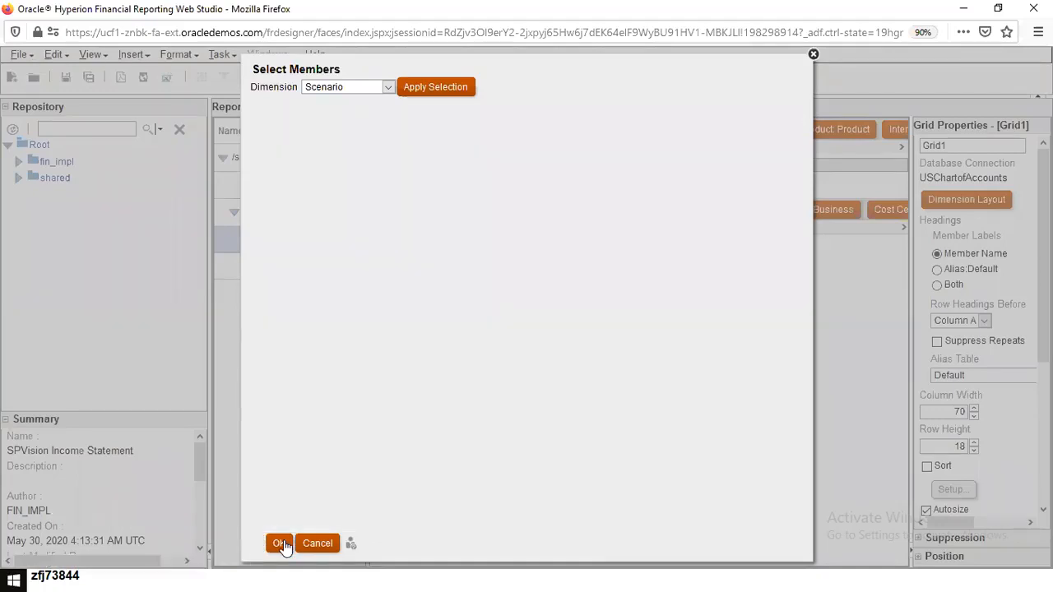
click(391, 85)
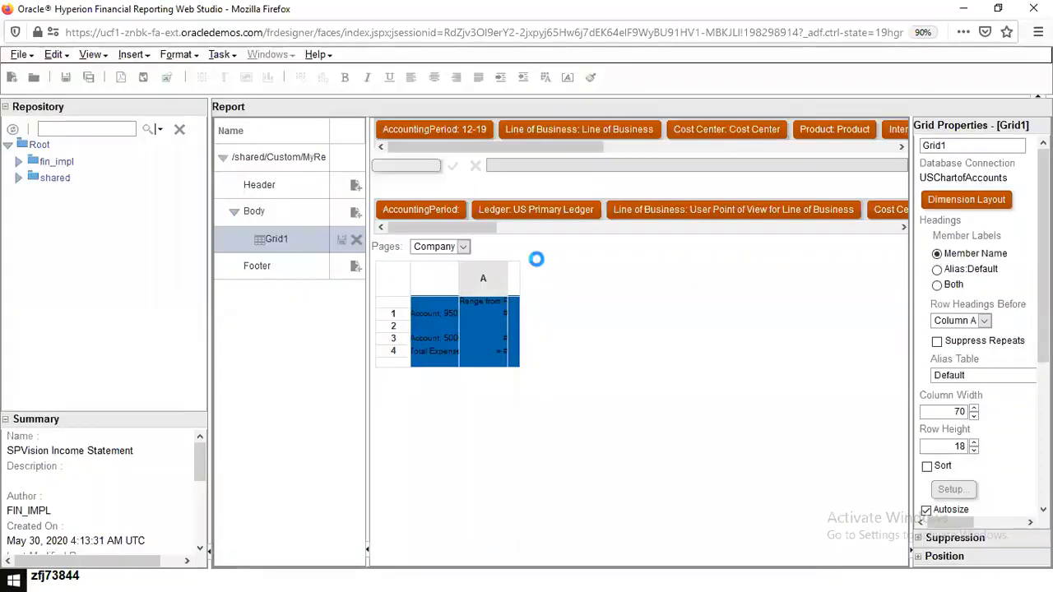
Step: Select the grid's Company page dimension, and toggle the grid point of view off and back on
click(463, 247)
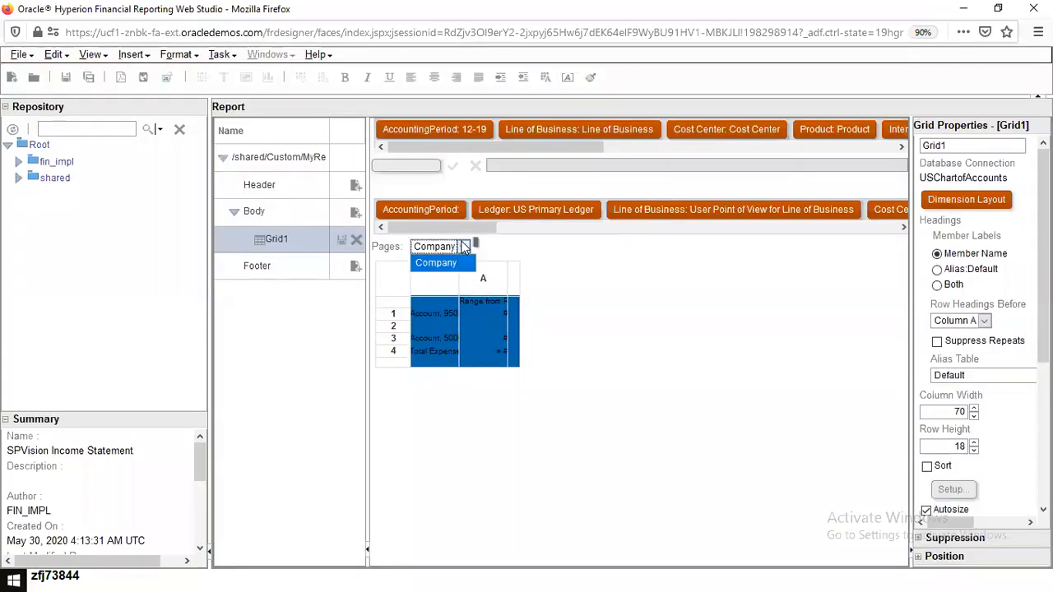
click(434, 261)
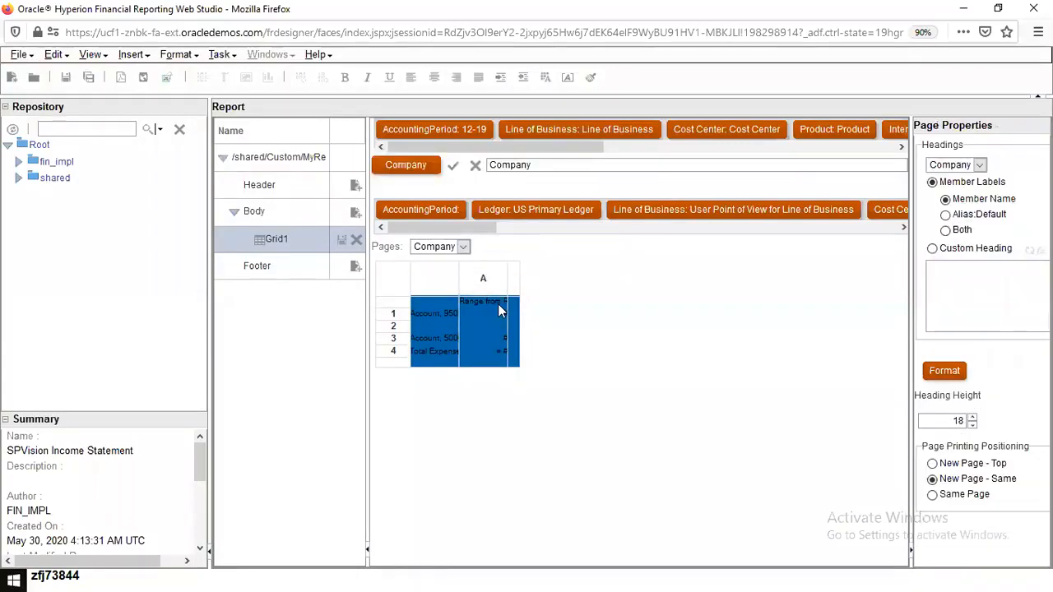
right_click(404, 286)
click(455, 327)
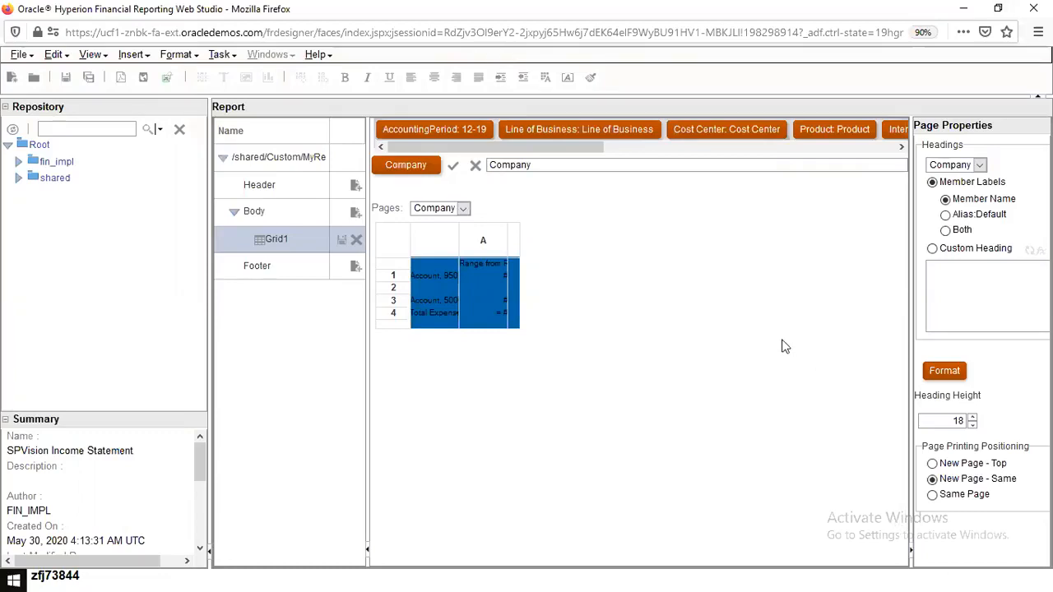
right_click(423, 259)
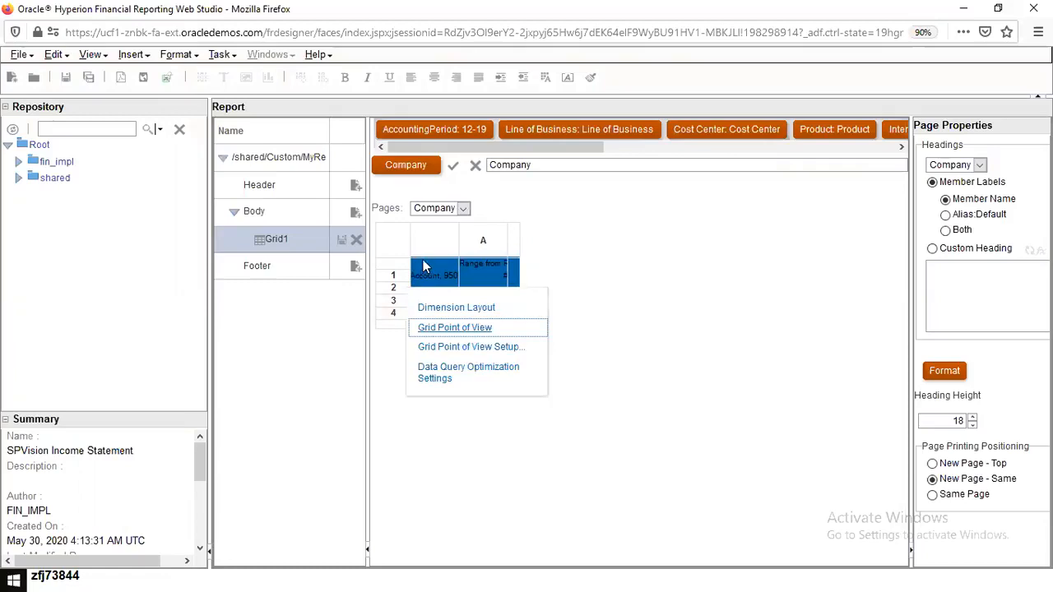
click(473, 328)
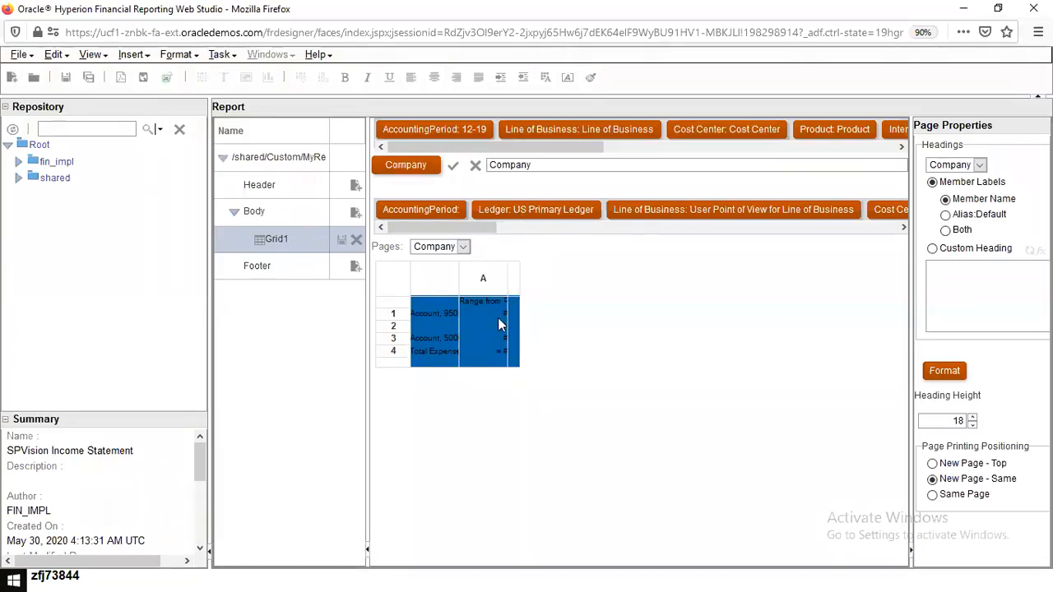
Step: Open member selection from the Ledger entry in Grid1's point of view and try to load the Scenario dimension's members
double_click(526, 211)
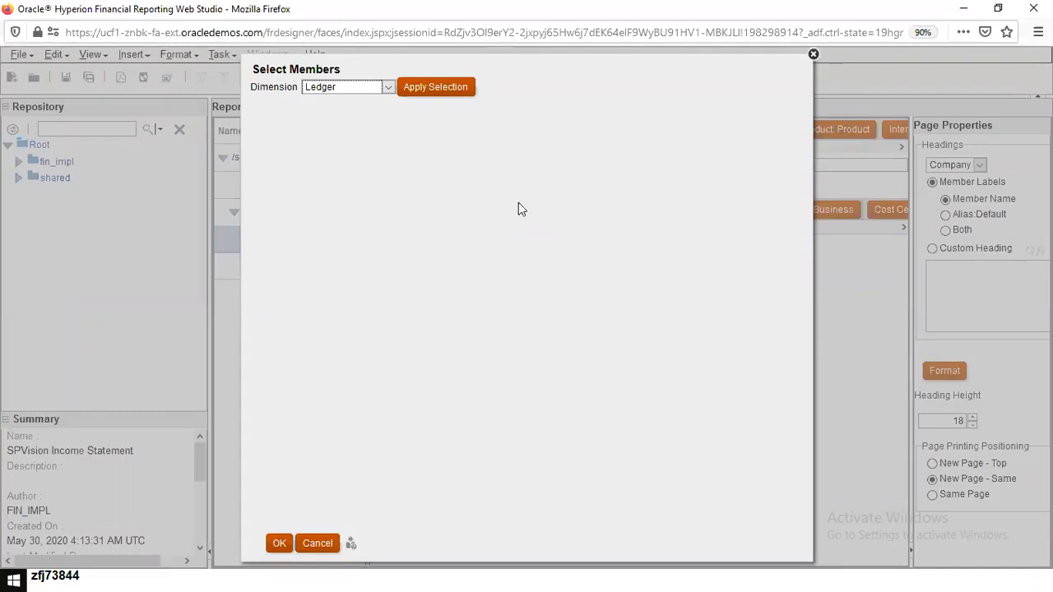
click(387, 87)
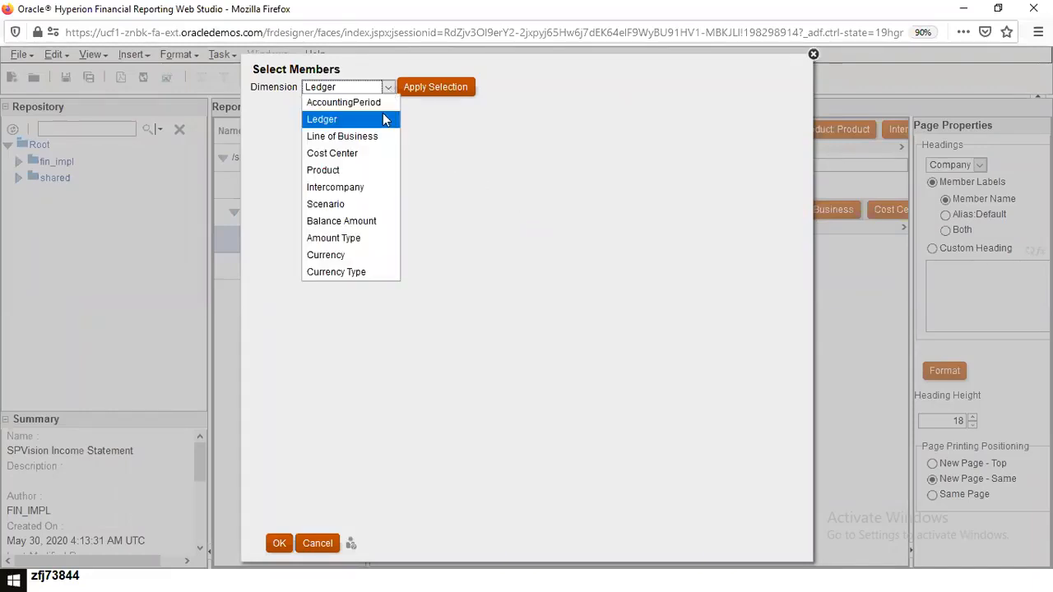
click(381, 213)
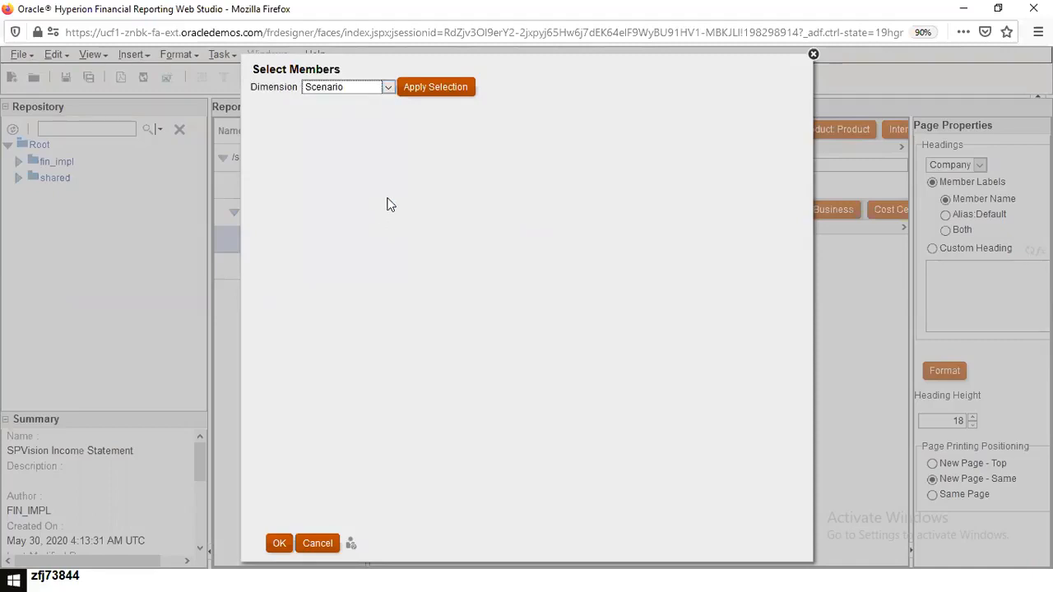
click(430, 89)
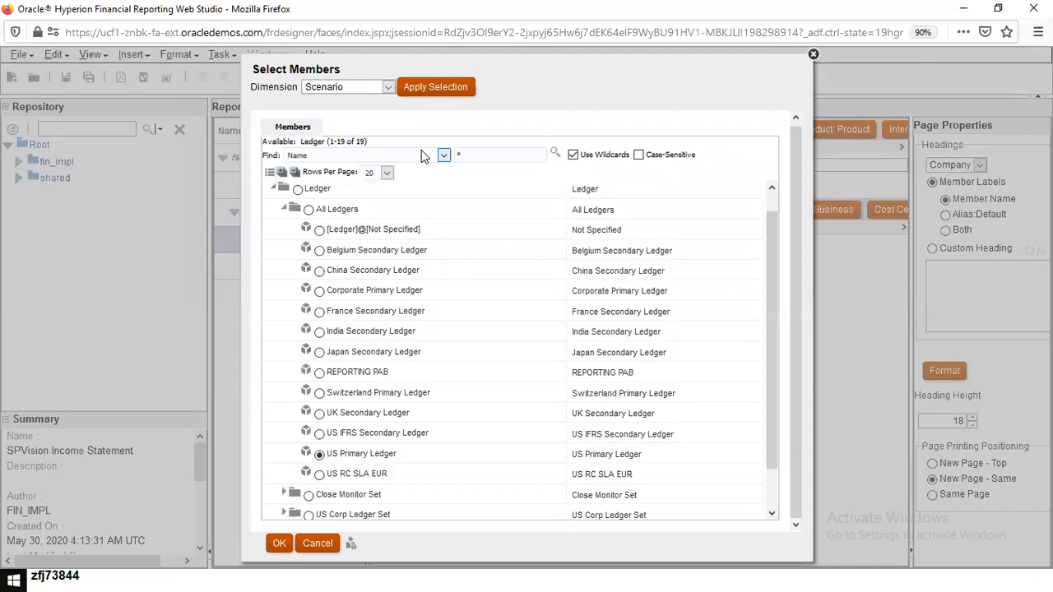
click(390, 87)
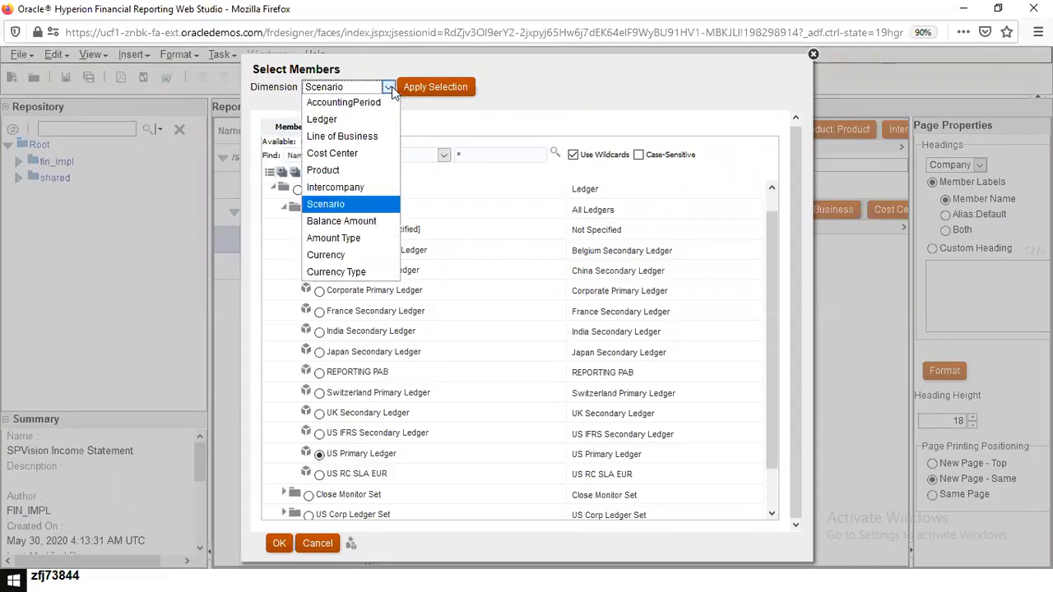
click(363, 204)
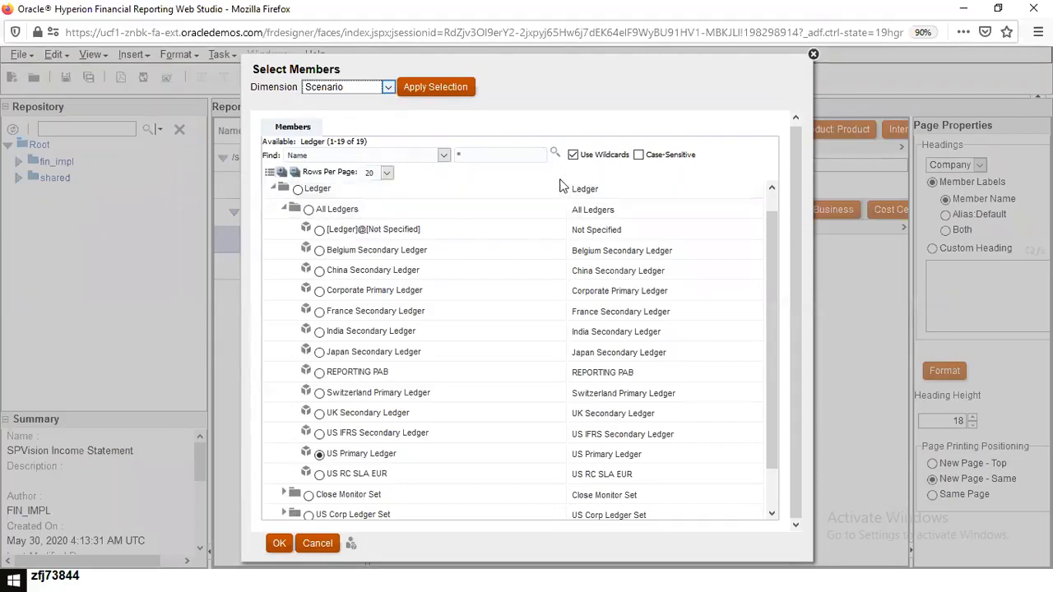
click(277, 191)
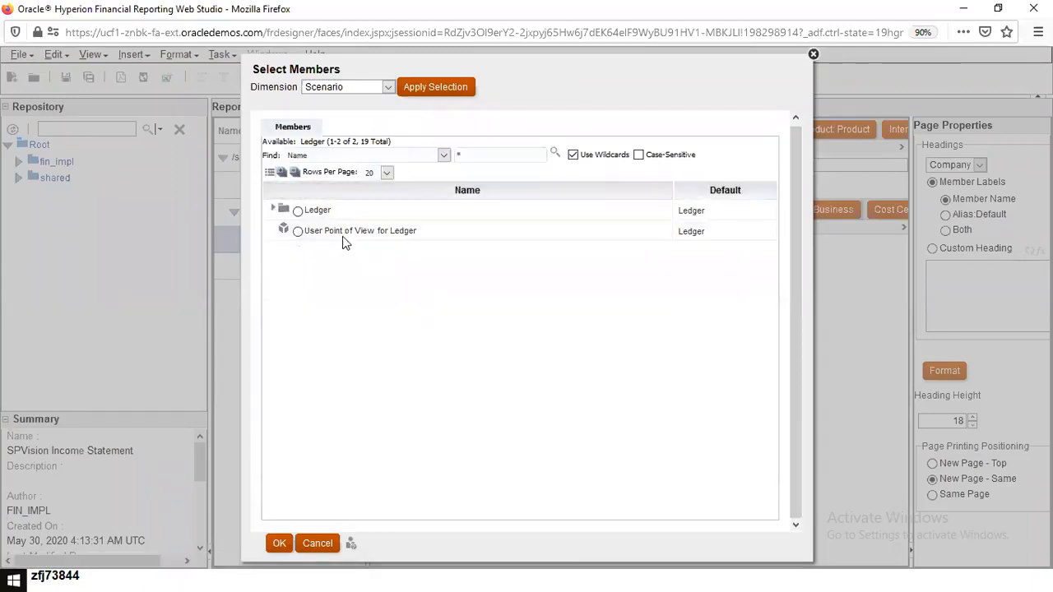
click(279, 209)
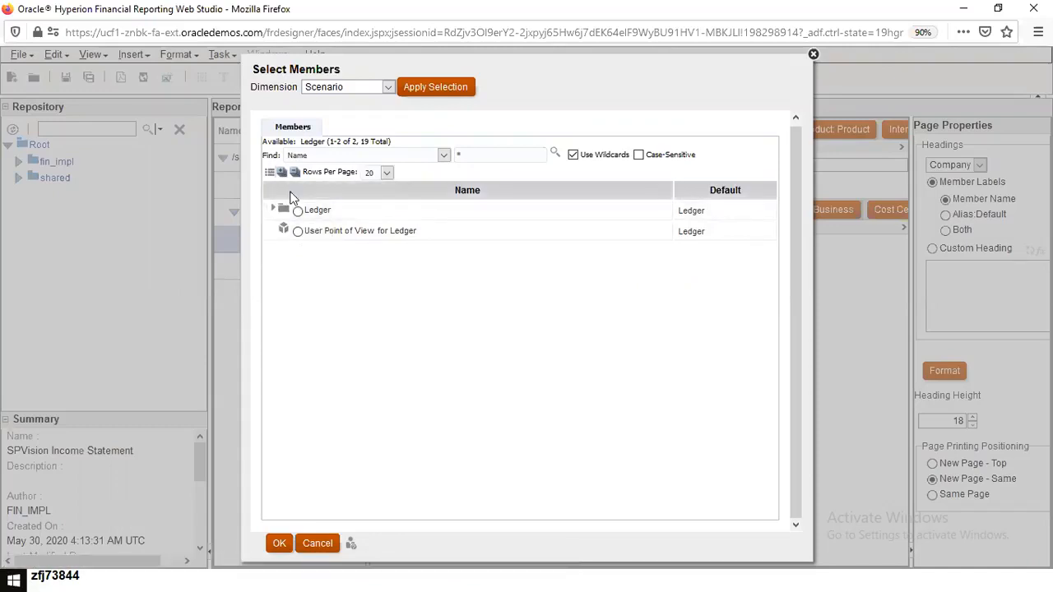
Step: Review the members selected for the Ledger and Scenario dimensions of the grid point of view
click(384, 89)
click(362, 120)
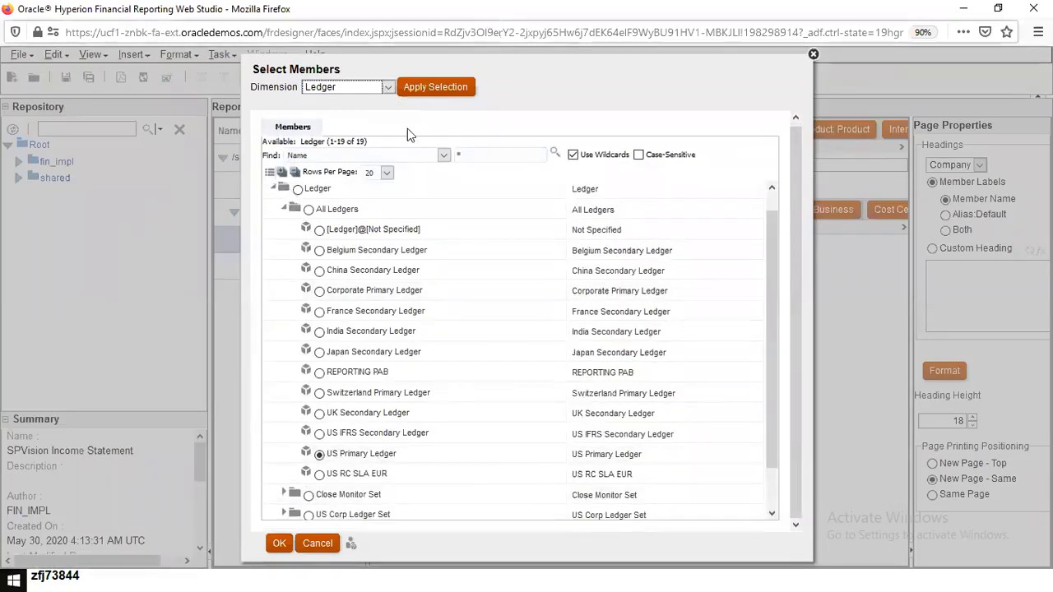
click(384, 84)
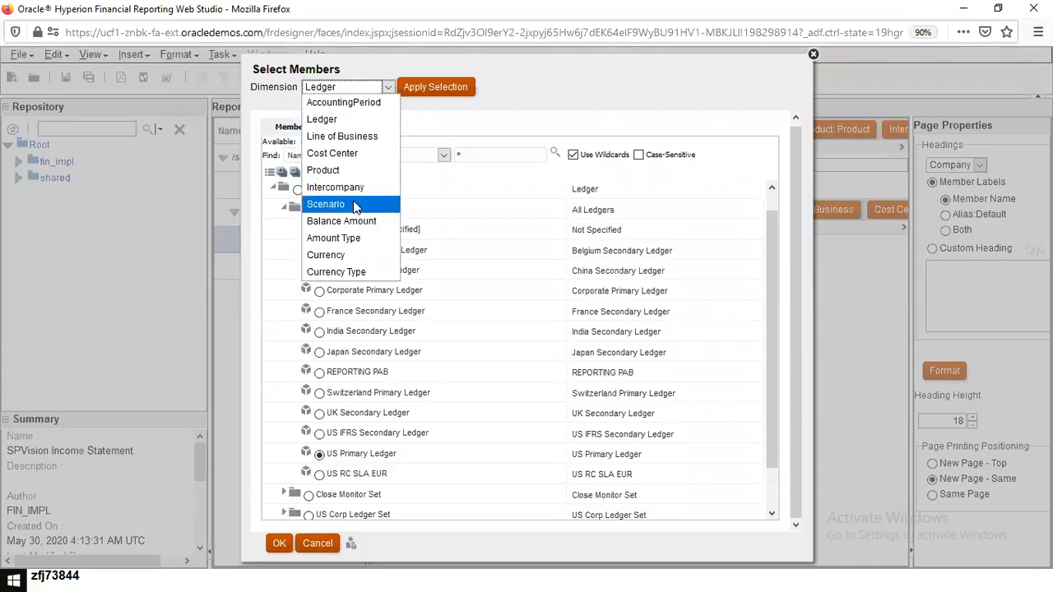
click(361, 203)
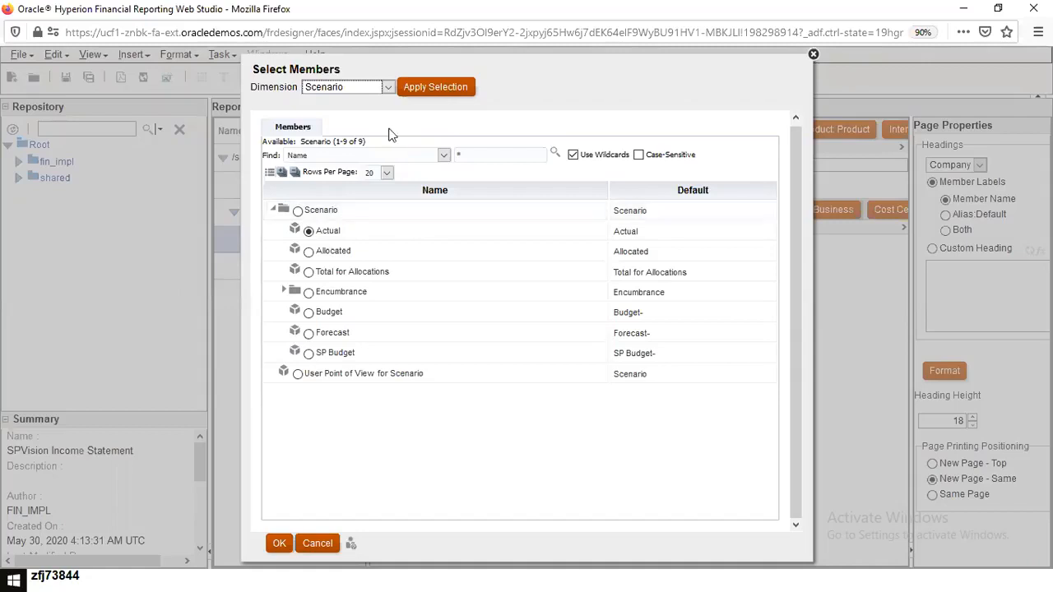
Step: Set the Balance Amount dimension of Grid1's point of view to Period Activity
click(381, 86)
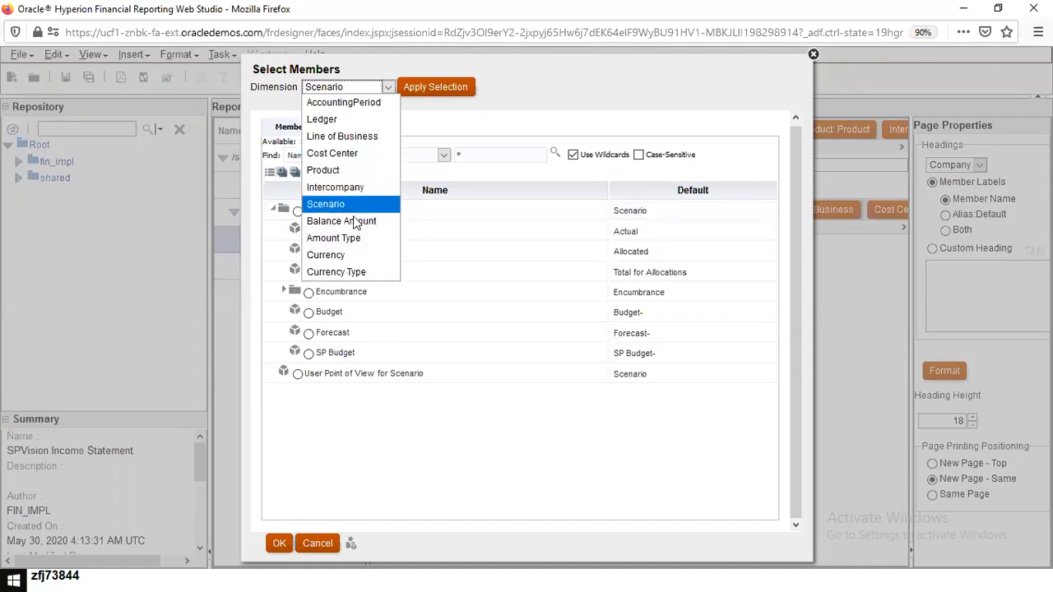
click(354, 221)
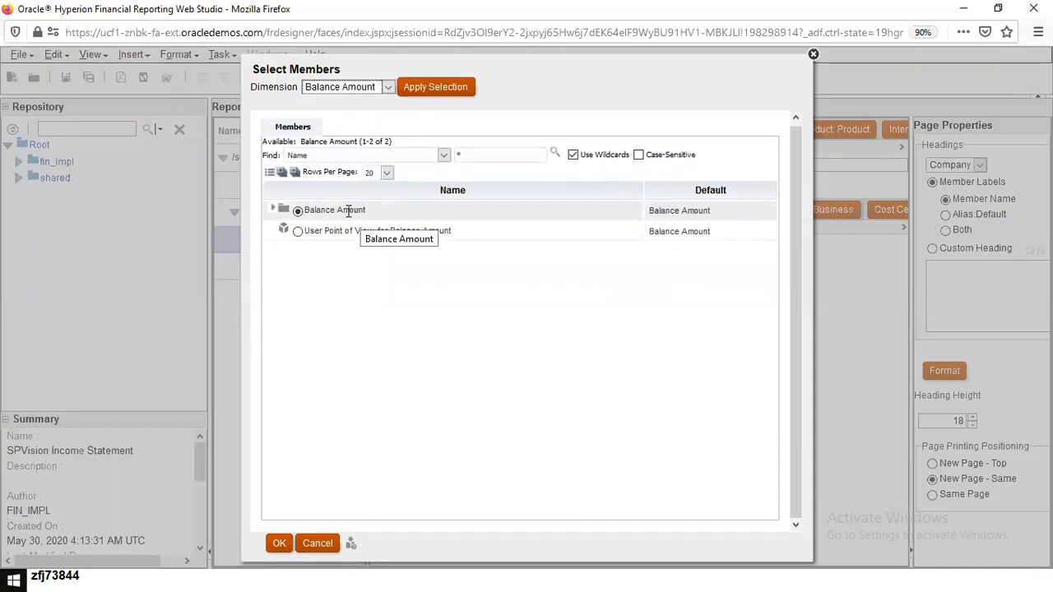
click(273, 212)
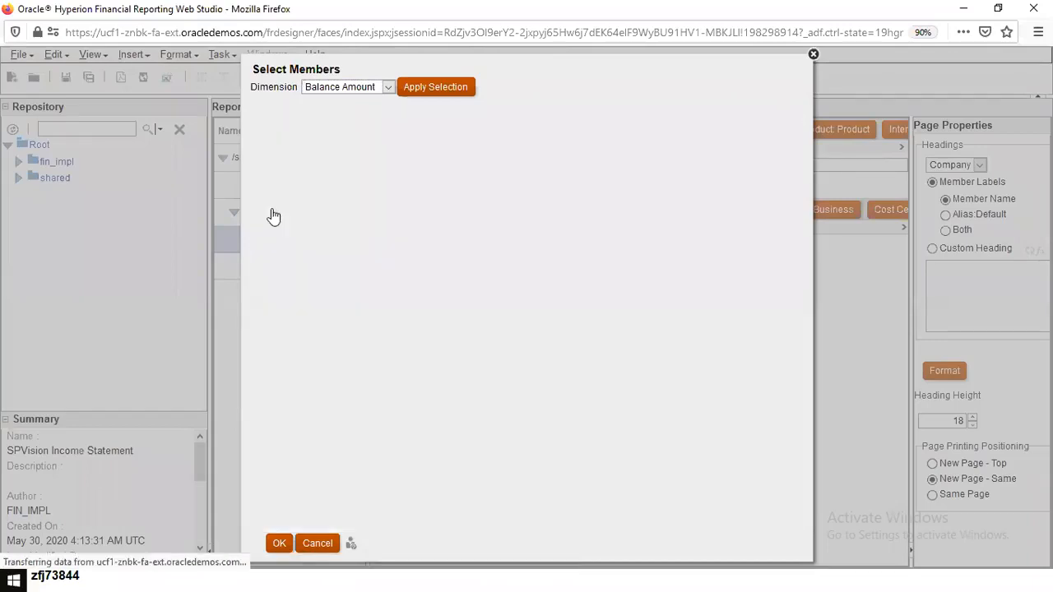
click(309, 253)
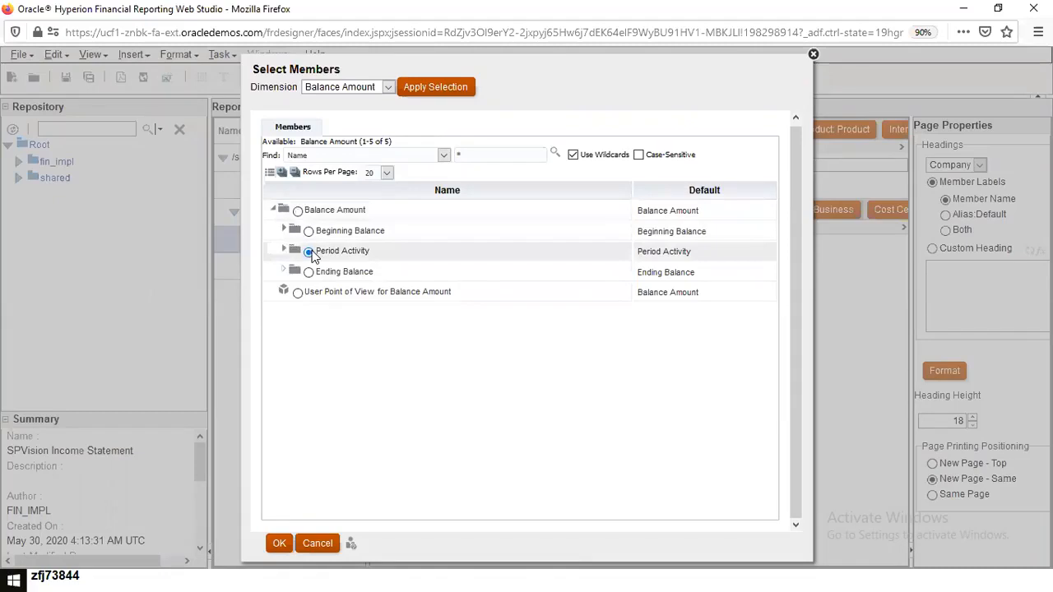
Step: Search the Currency dimension's members for USD and choose USD as the grid point of view's currency
click(390, 89)
click(365, 253)
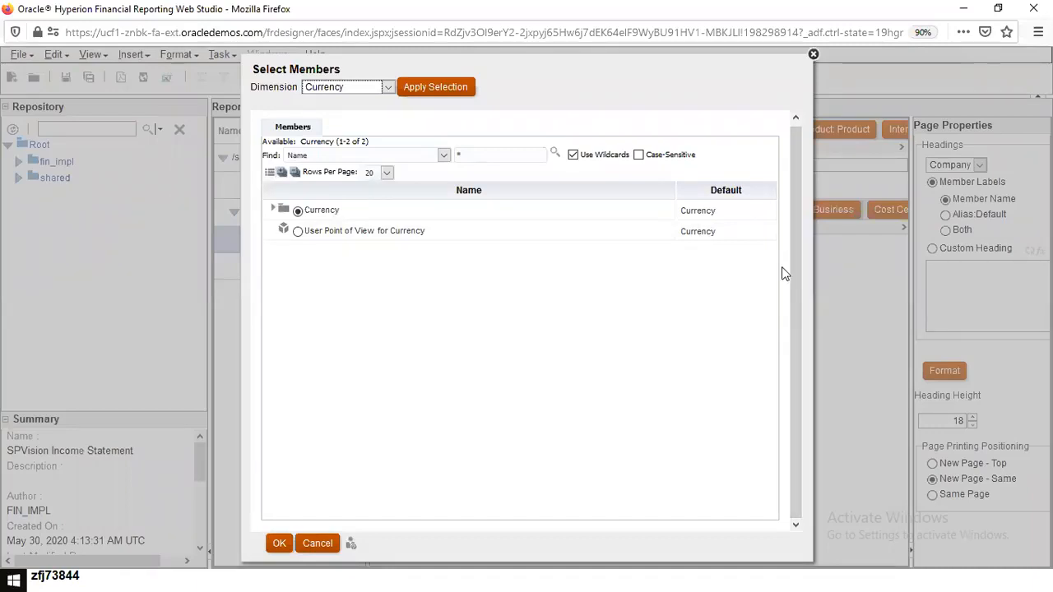
click(272, 208)
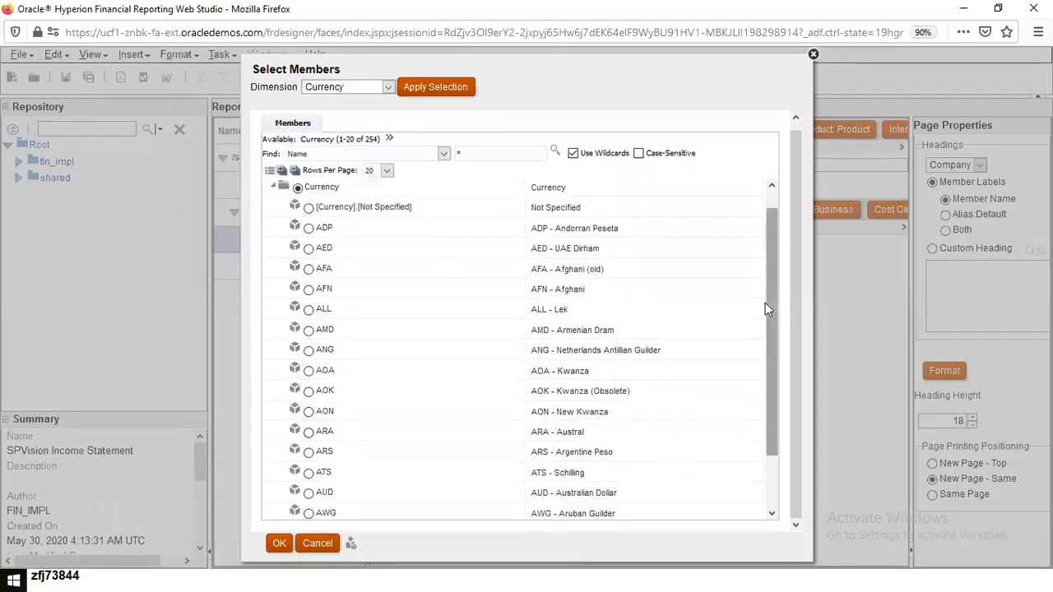
drag(767, 239, 762, 423)
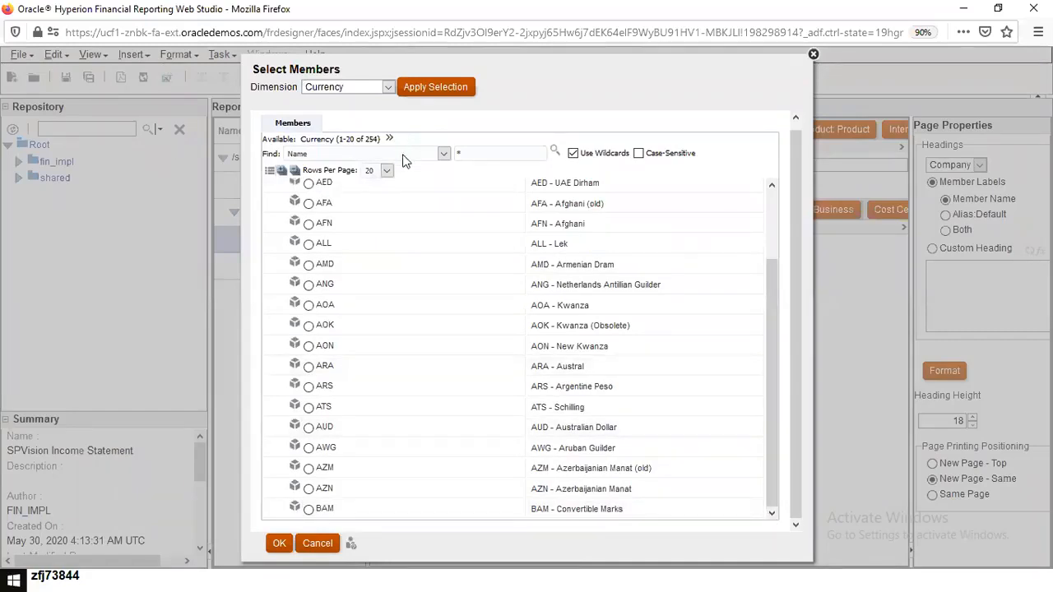
click(458, 152)
text(US)
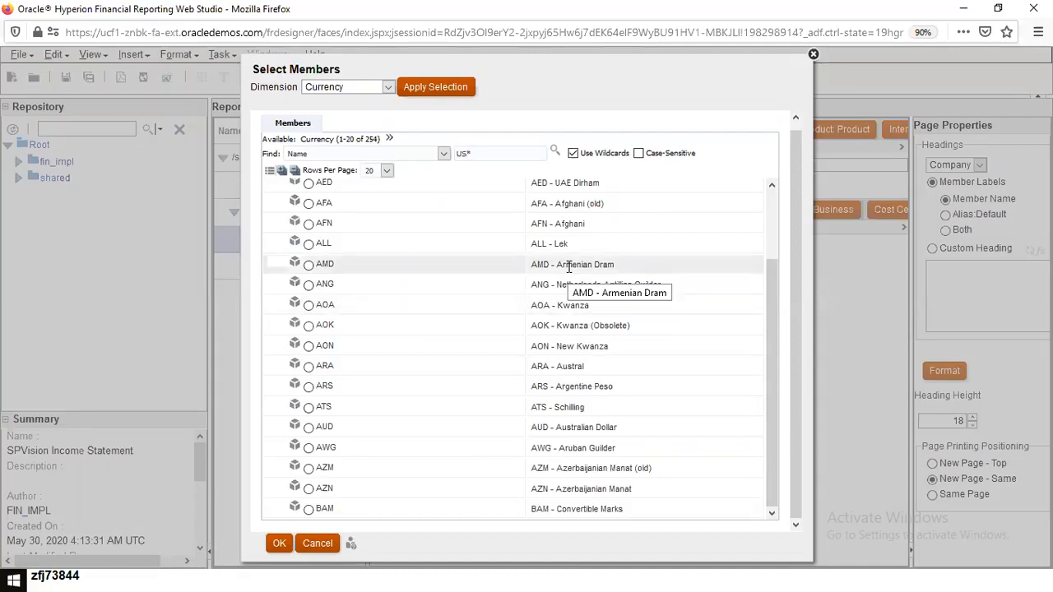
text(D)
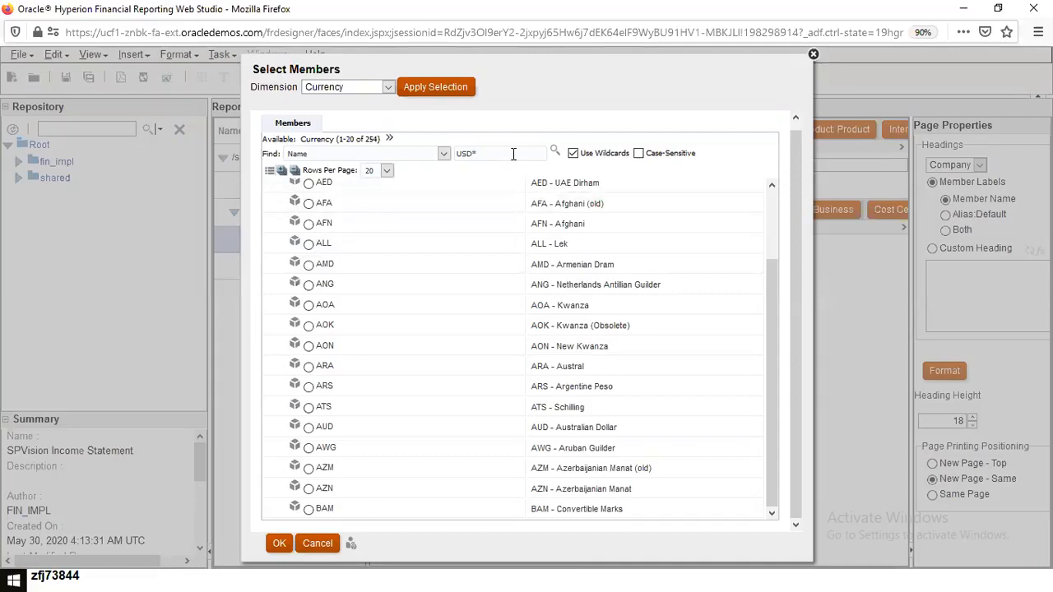
key(Return)
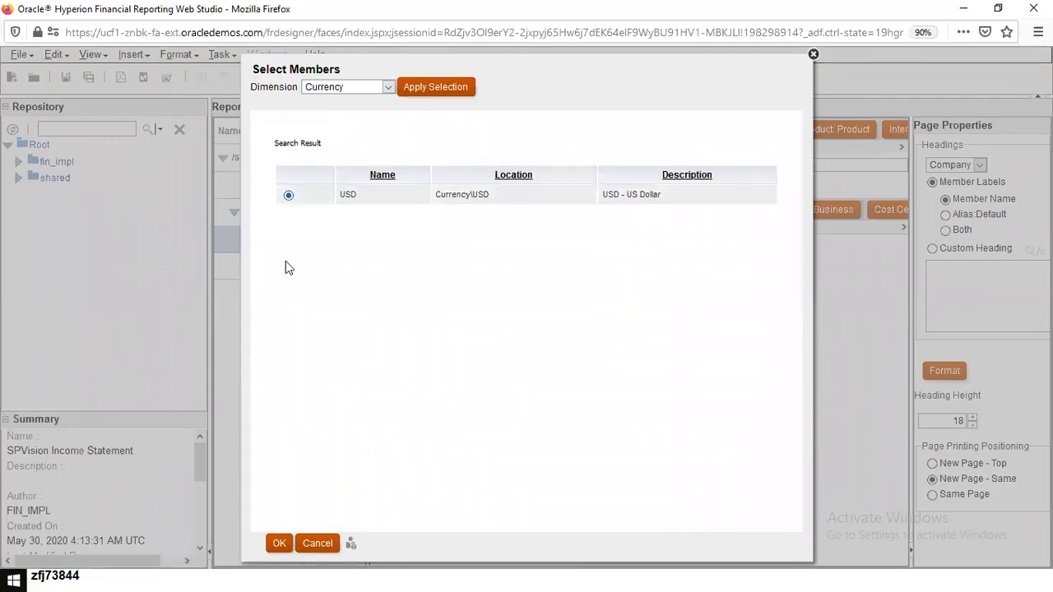
click(276, 546)
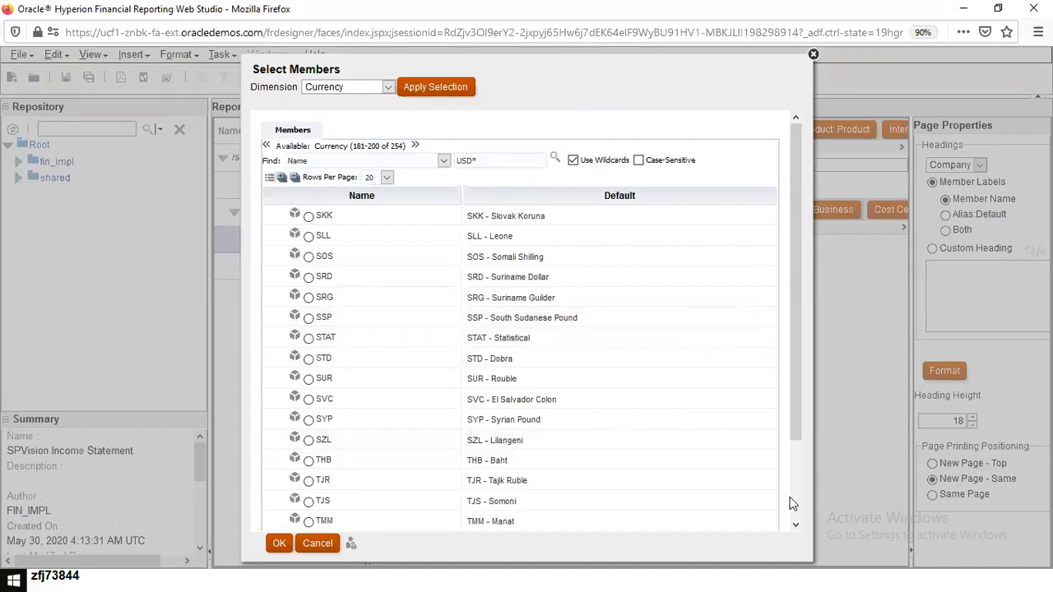
Step: Check the listed Currency members and confirm the member selections for the grid point of view
scroll(796, 505, down, 2)
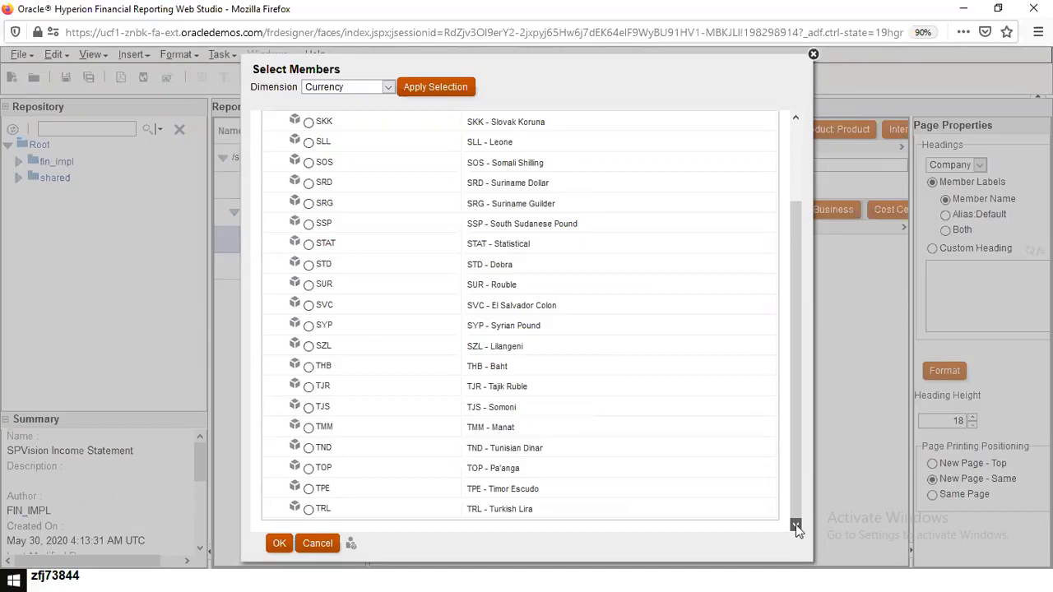
click(279, 544)
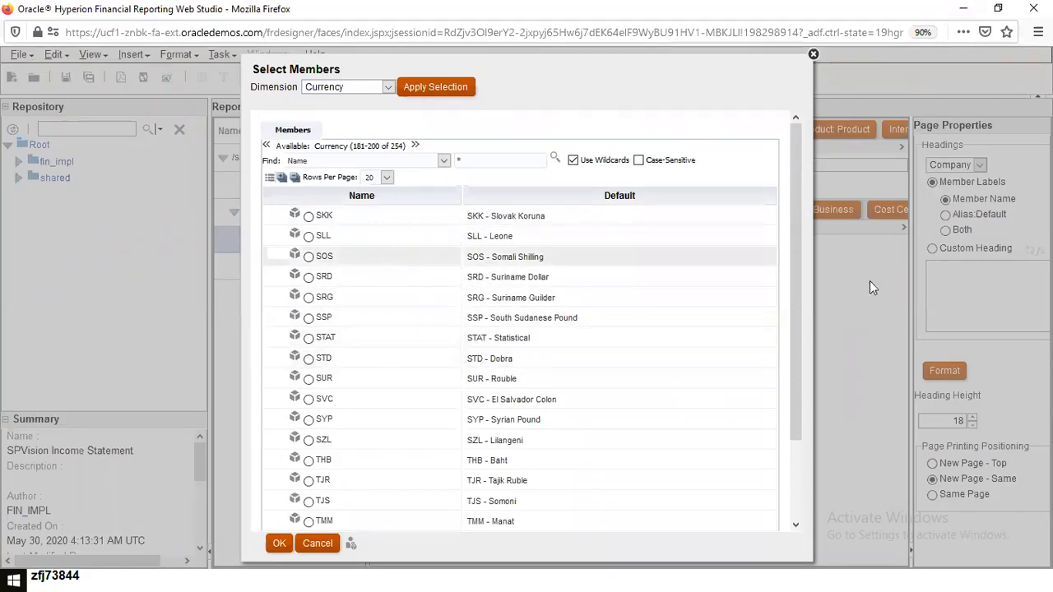
drag(792, 351, 777, 488)
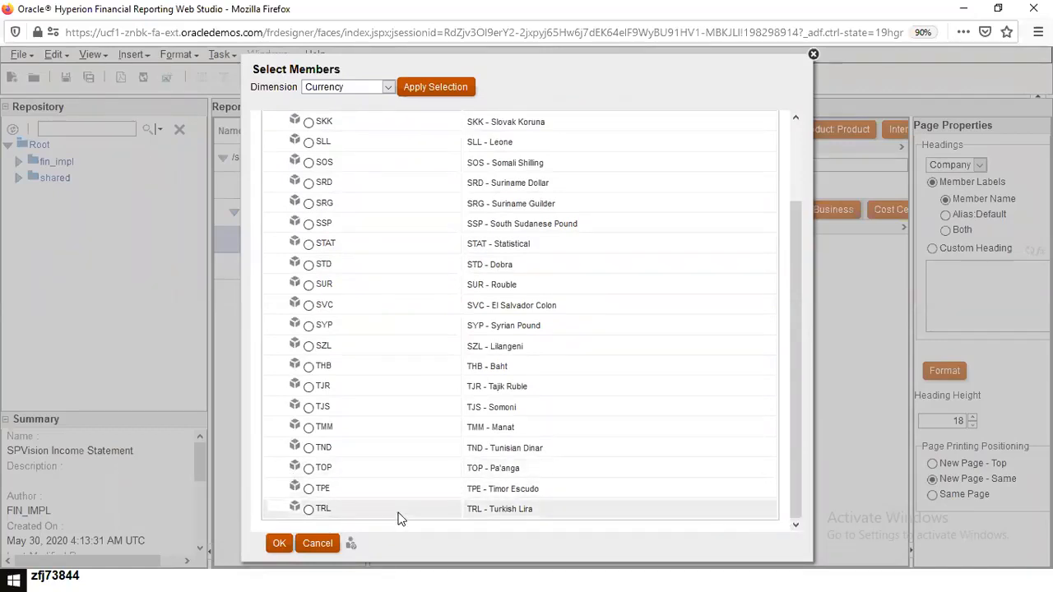
click(795, 527)
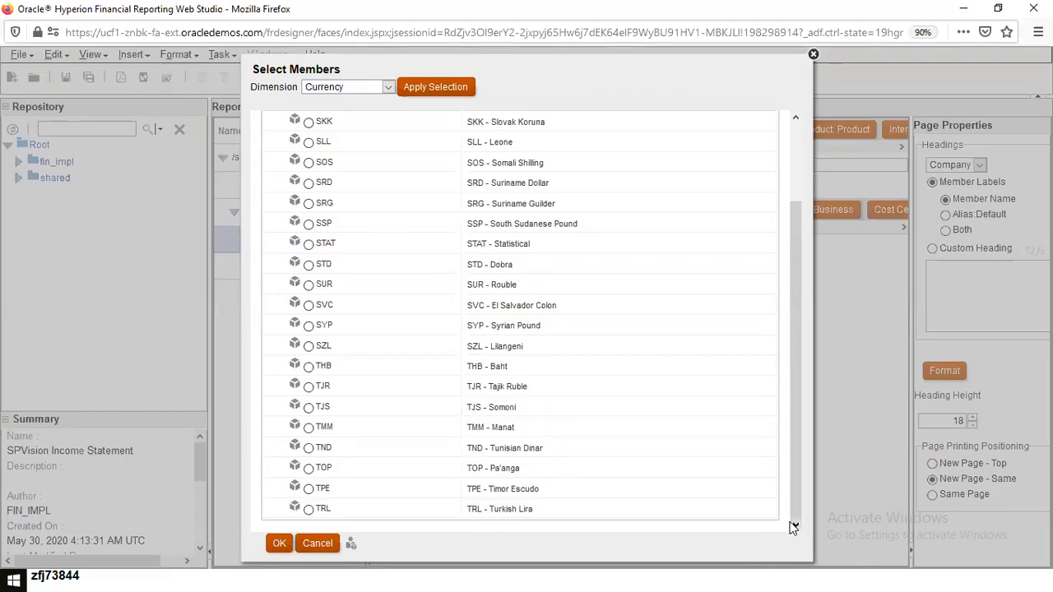
click(276, 549)
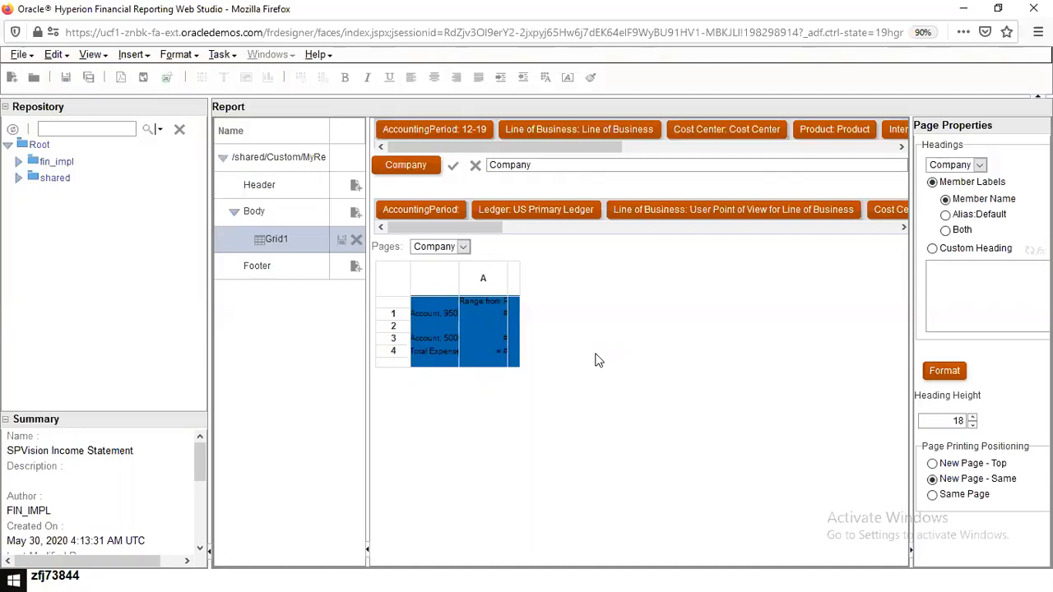
Step: Open the grid point of view setup and go to its settings for the Balance Amount dimension
right_click(397, 286)
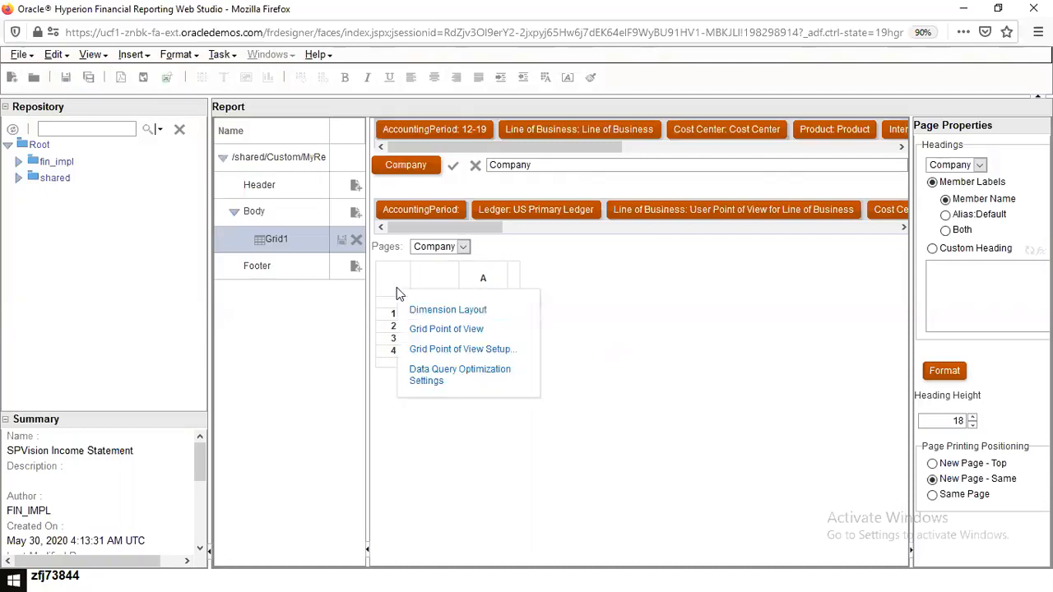
click(492, 353)
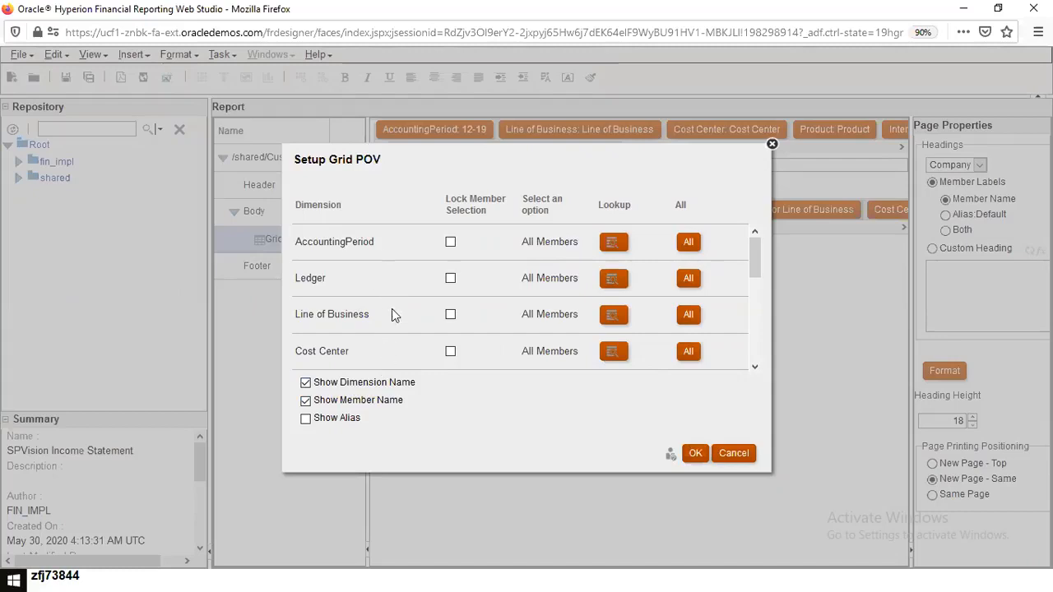
click(753, 369)
click(754, 368)
click(754, 368)
click(754, 369)
click(754, 368)
click(754, 369)
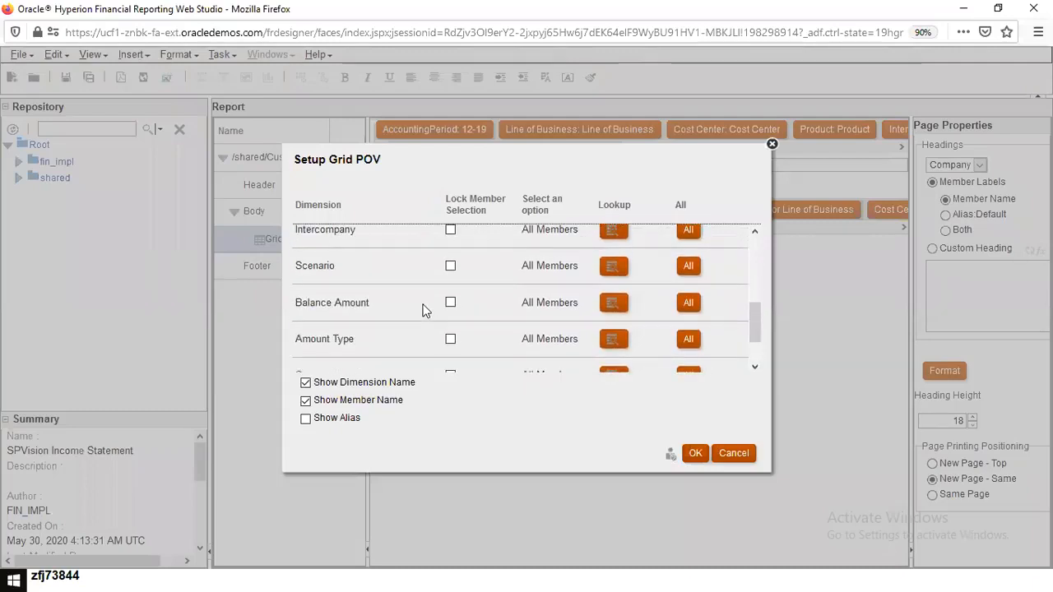
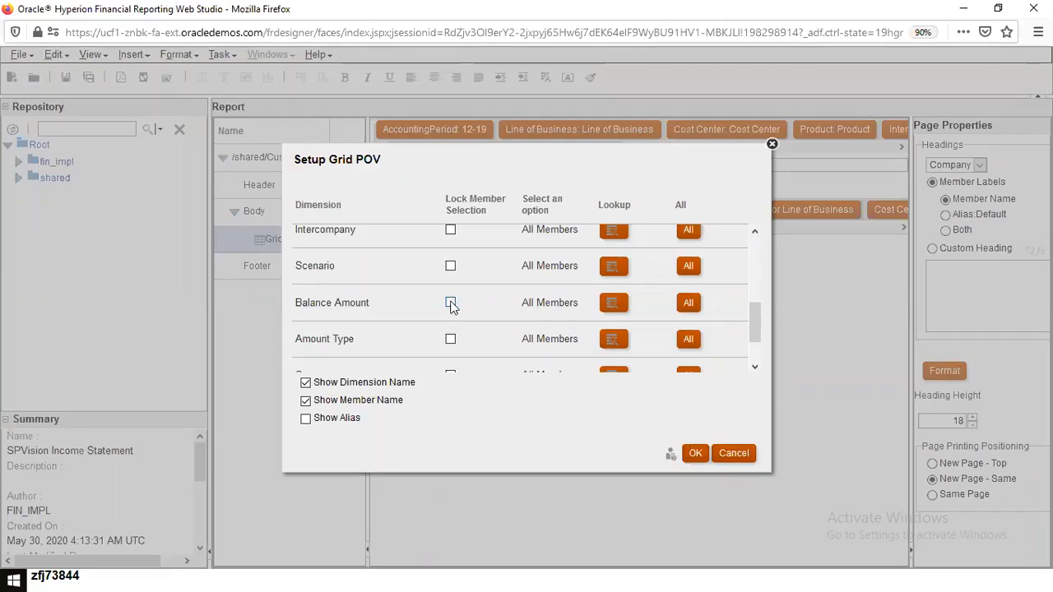
Step: Try locking and unlocking Balance Amount's member selection, and look up the members that can be offered for it
click(451, 302)
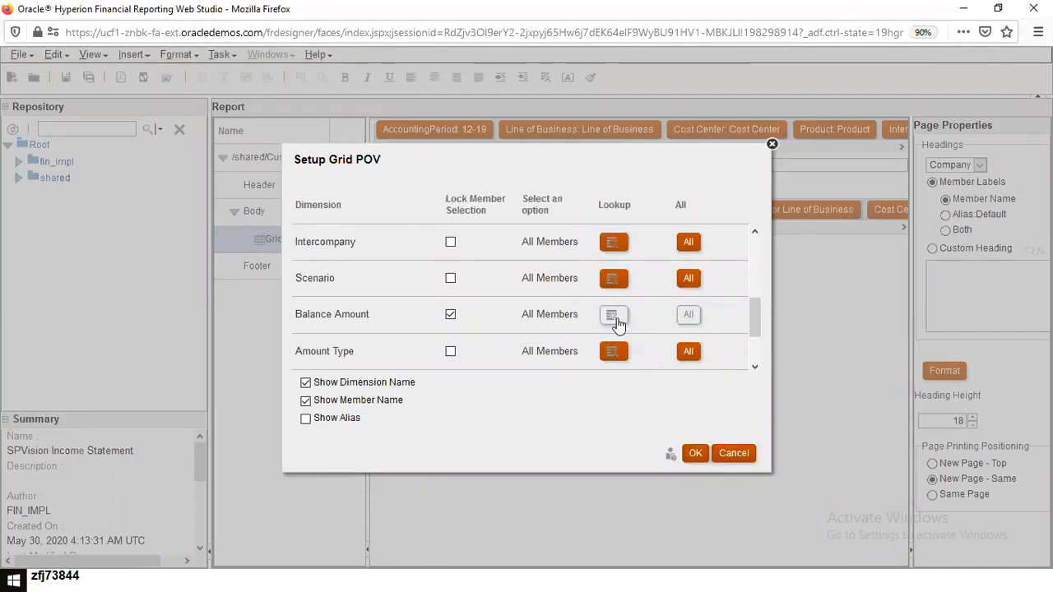
click(451, 315)
click(690, 316)
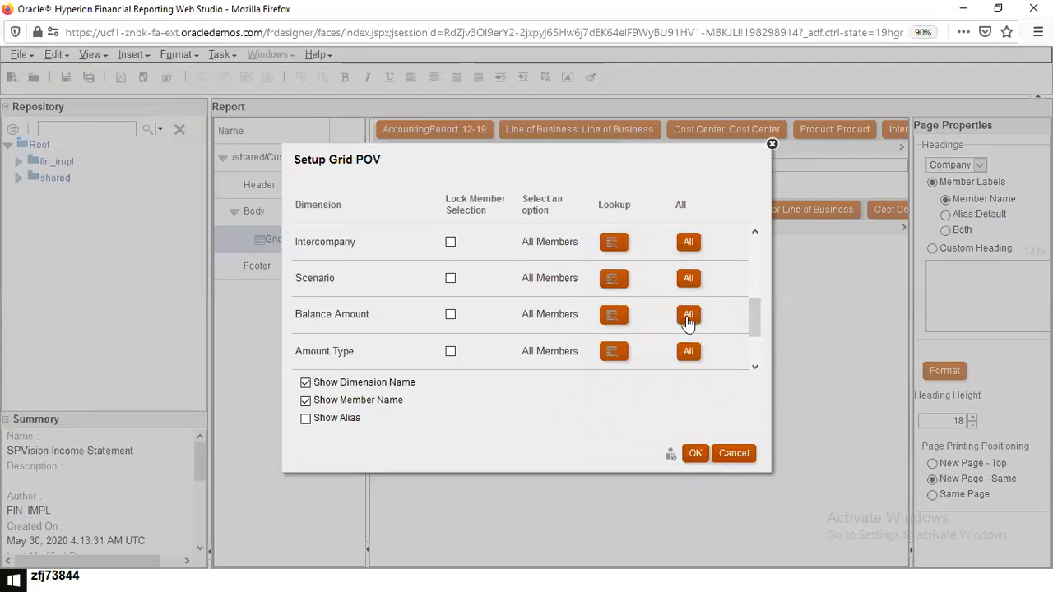
click(688, 316)
click(610, 320)
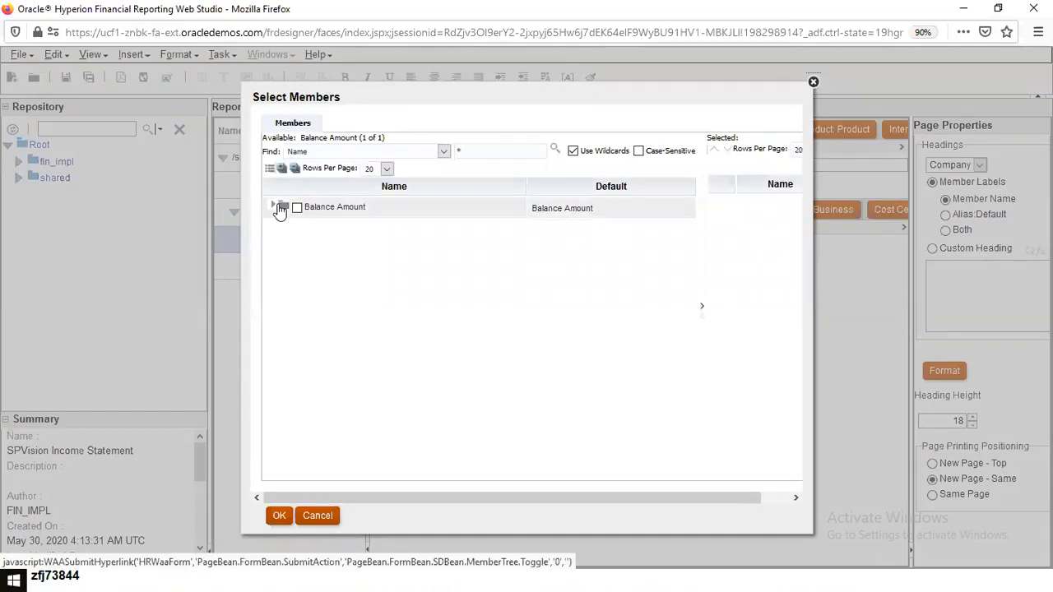
click(280, 208)
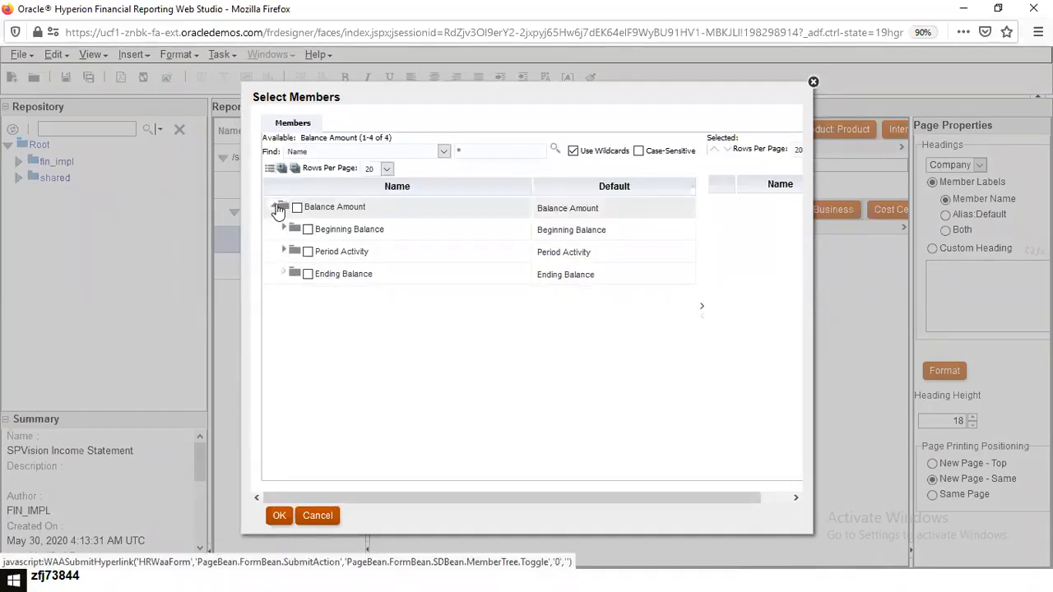
click(280, 208)
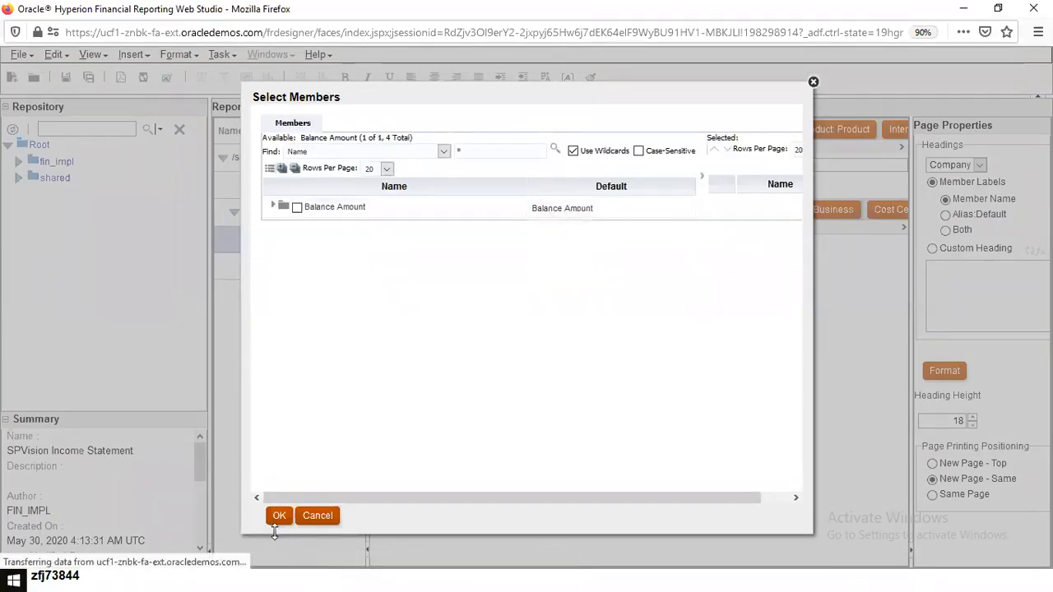
click(278, 515)
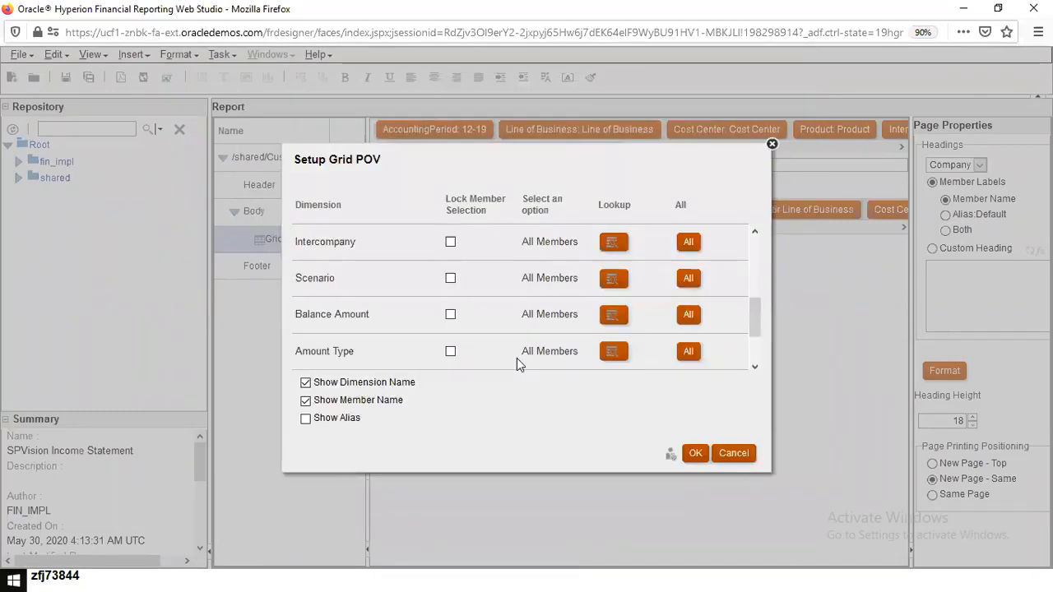
Step: Lock the member selection for the Balance Amount dimension and confirm the grid point of view setup
click(451, 314)
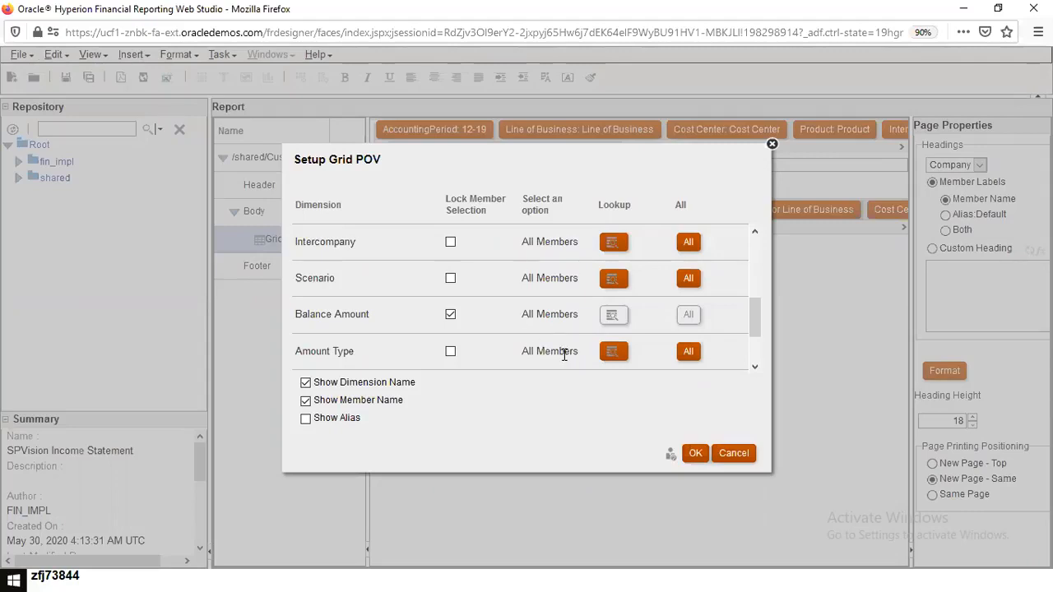
click(697, 457)
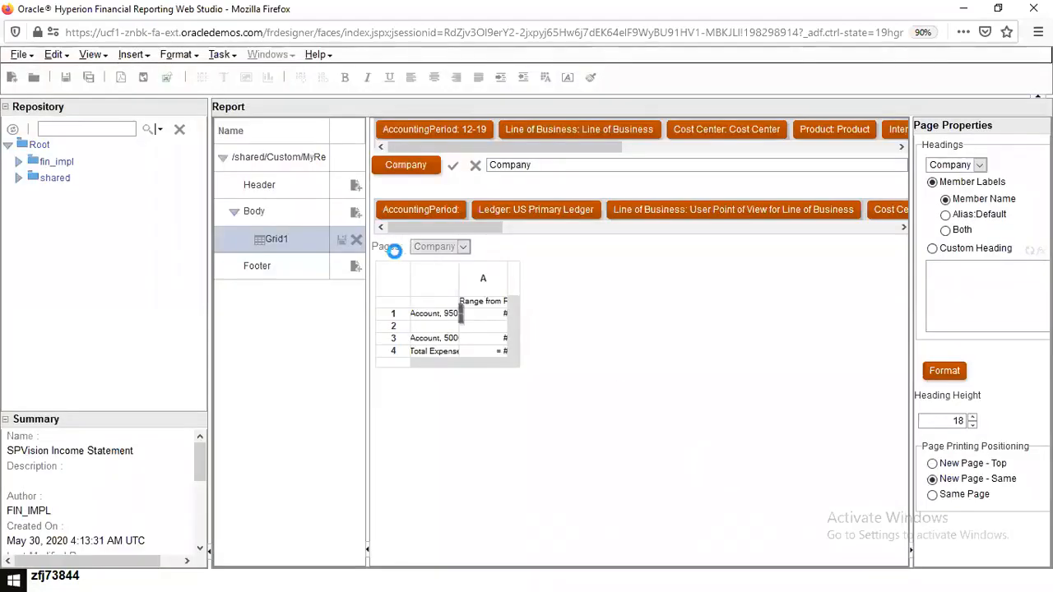
click(392, 249)
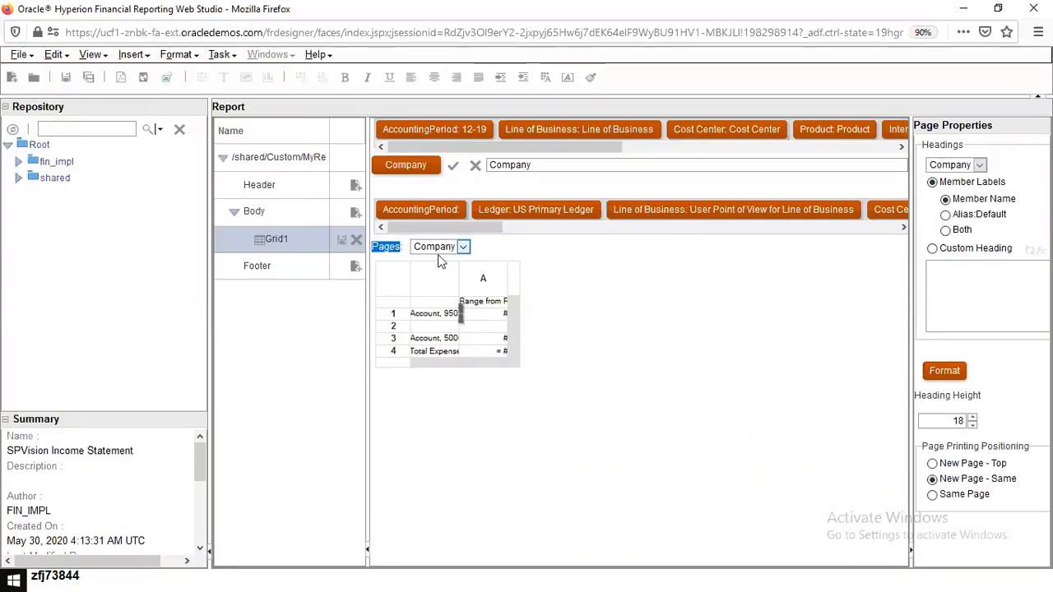
click(463, 247)
click(462, 247)
click(398, 248)
click(395, 247)
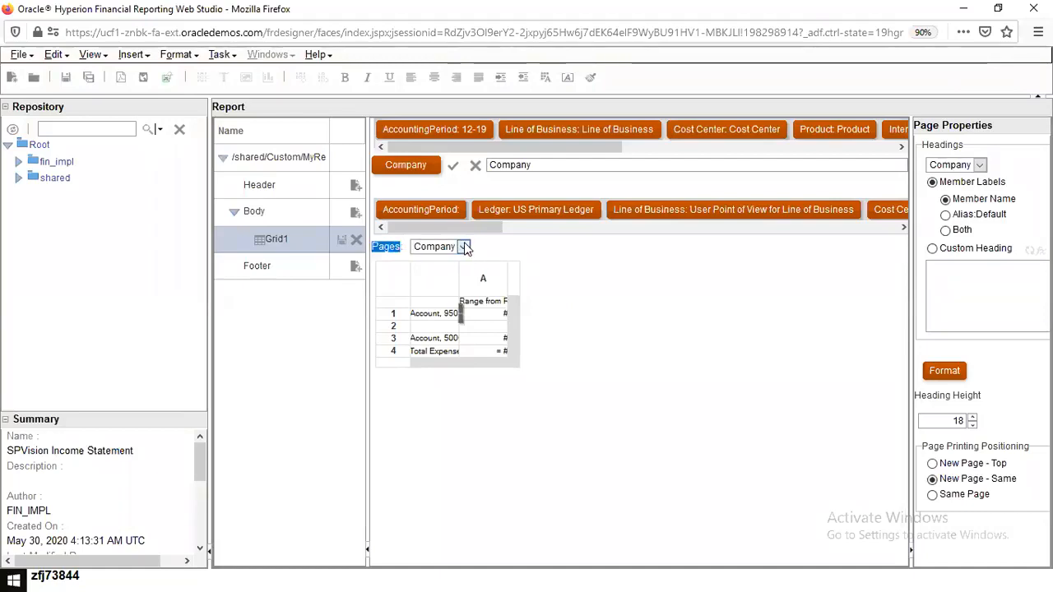
click(464, 246)
click(444, 262)
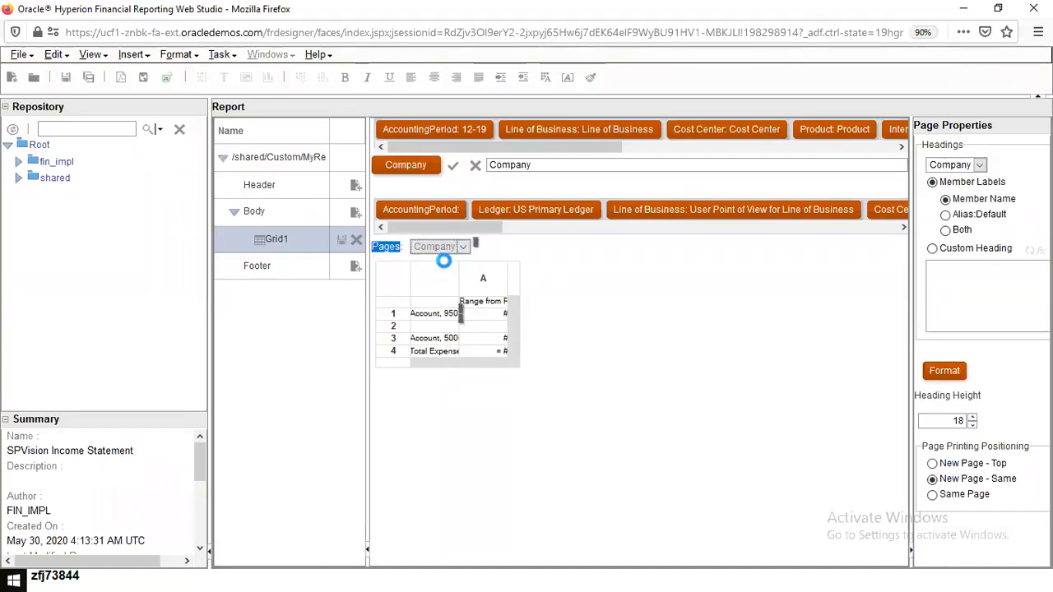
click(476, 246)
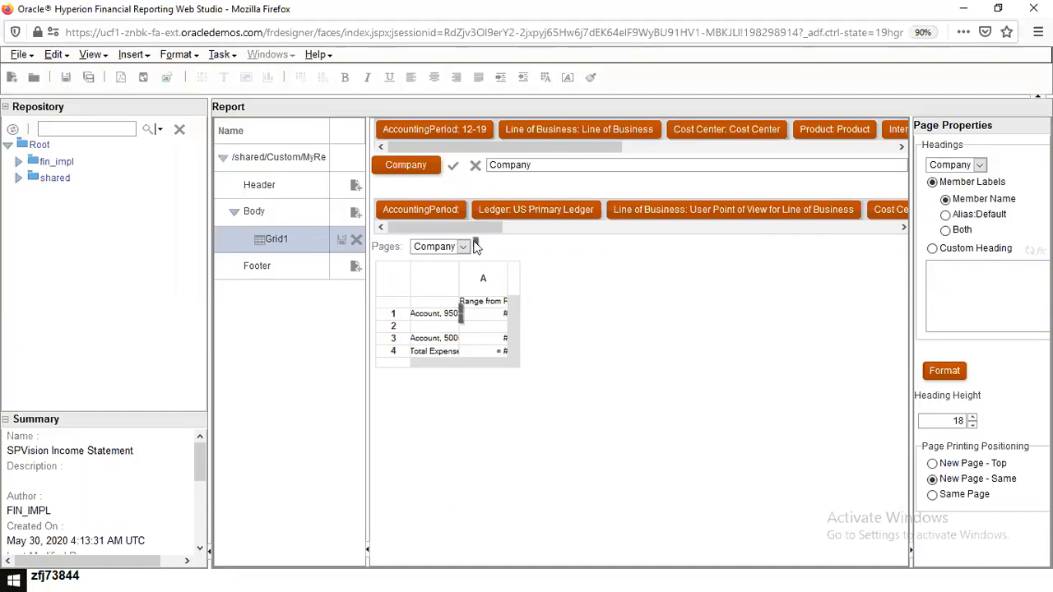
click(398, 248)
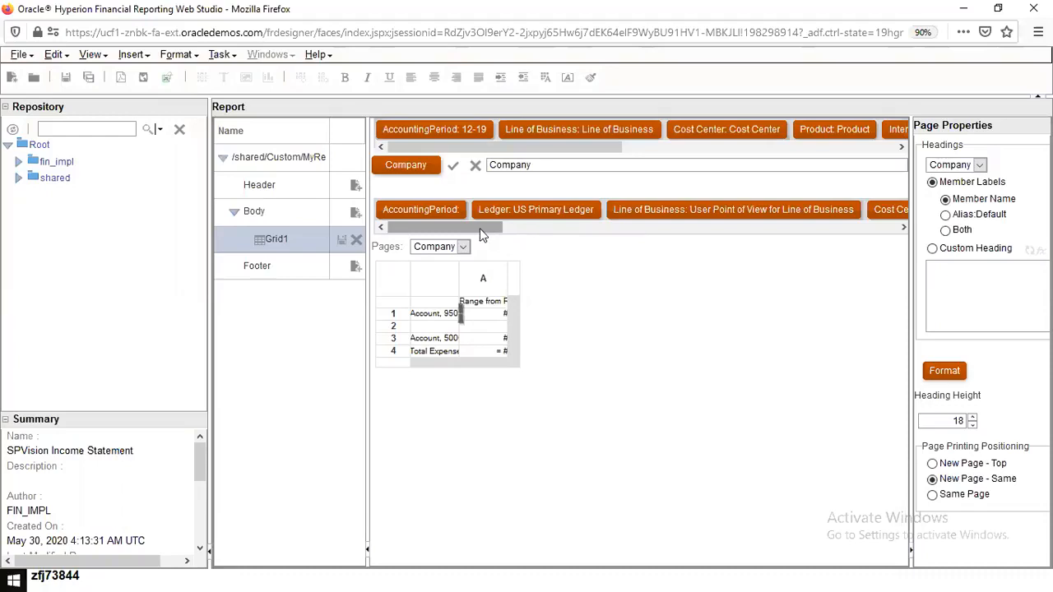
click(384, 246)
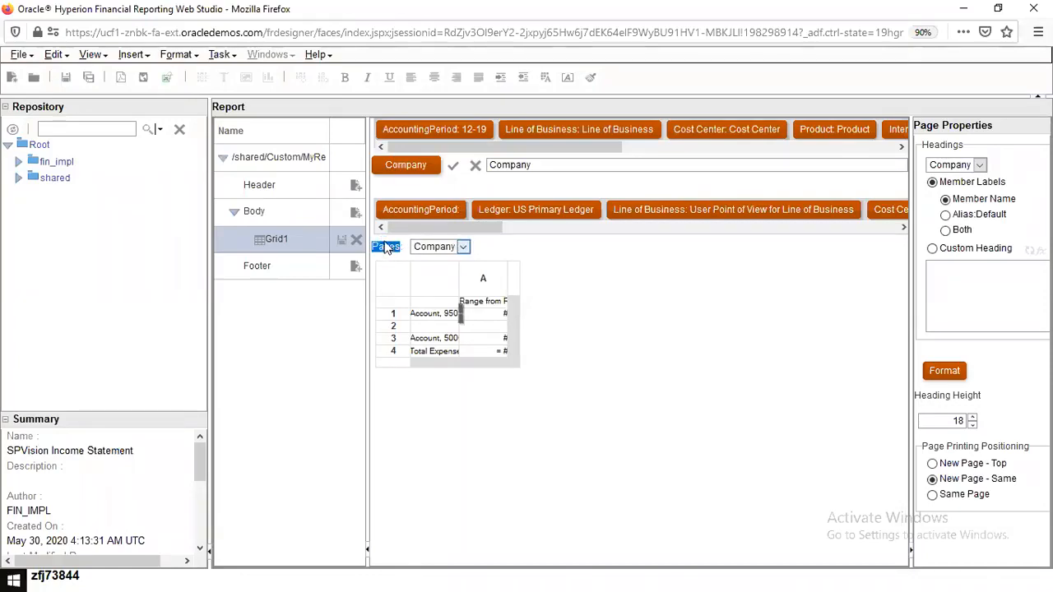
drag(494, 228, 402, 215)
drag(497, 97, 577, 111)
click(576, 108)
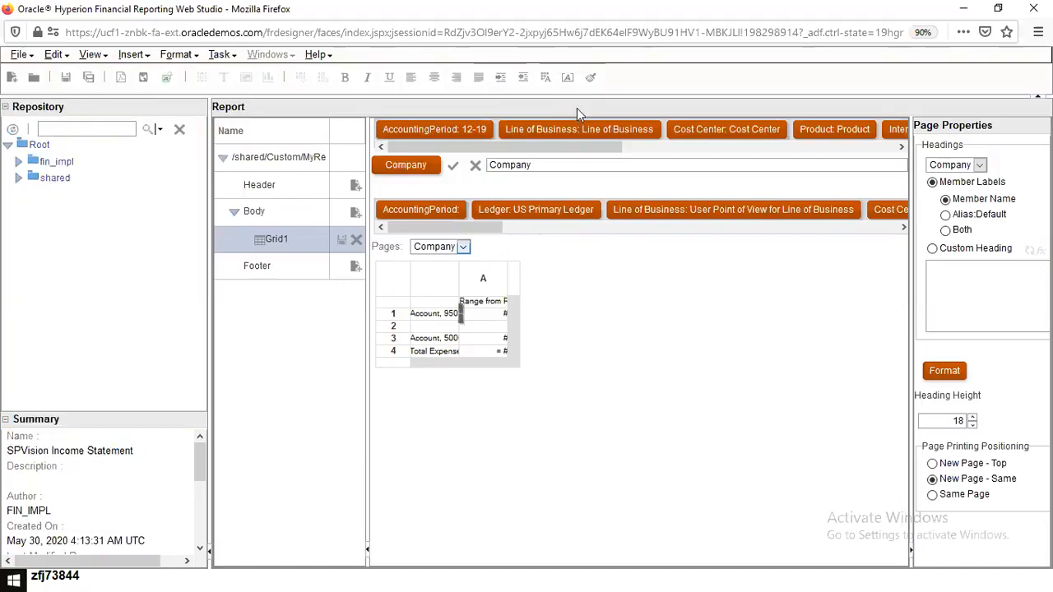
Step: Try to enter "Prompt for Company" as the formula of the Company page dimension
click(569, 164)
click(491, 166)
text(Prompt for)
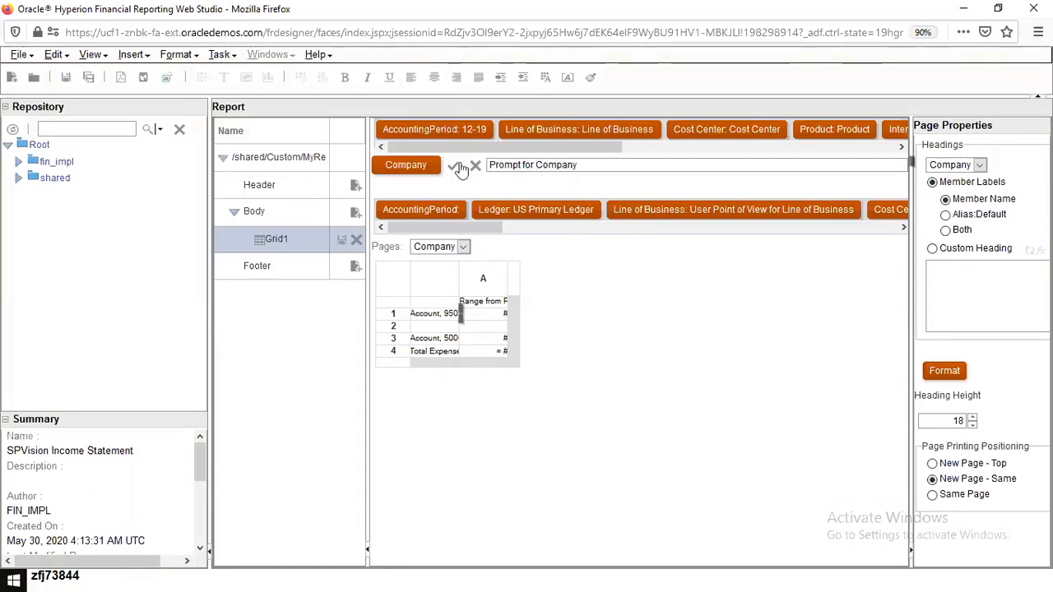
click(570, 212)
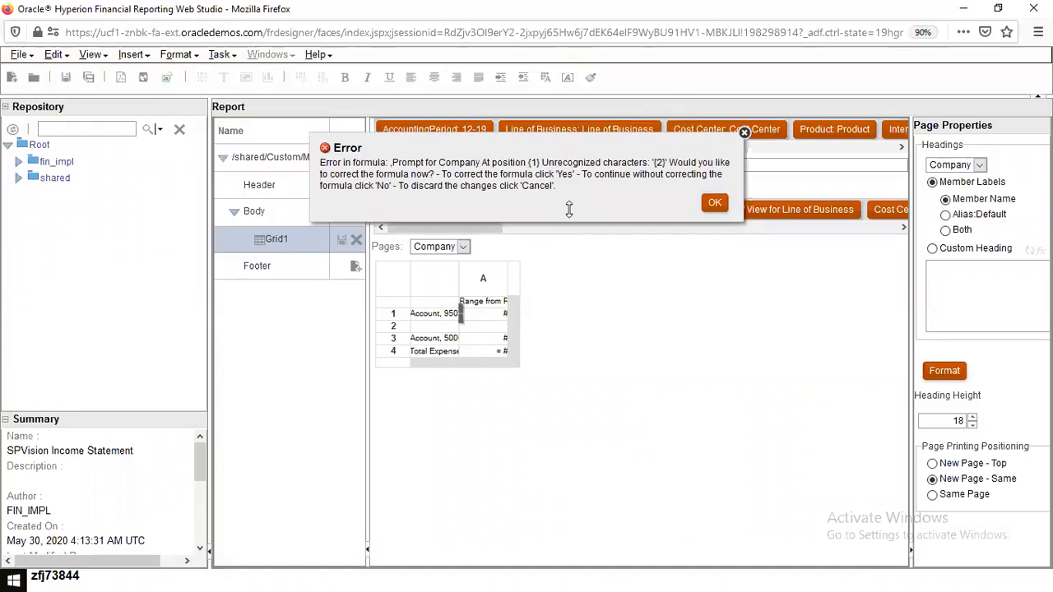
click(714, 204)
click(714, 204)
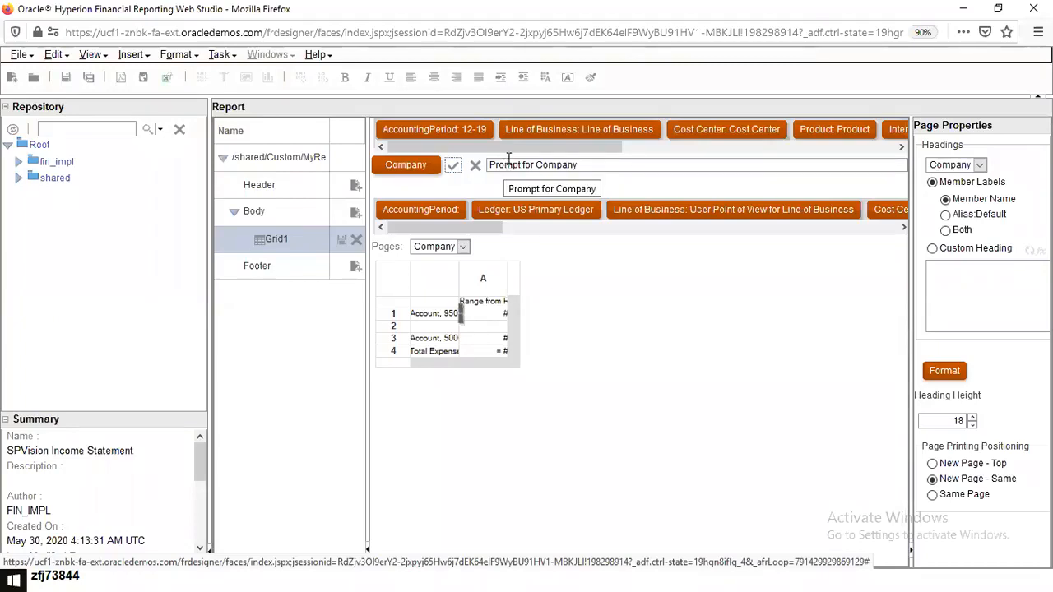
Step: Try marking Prompt for Company in the Company dimension's available members and confirm the member selection
click(416, 167)
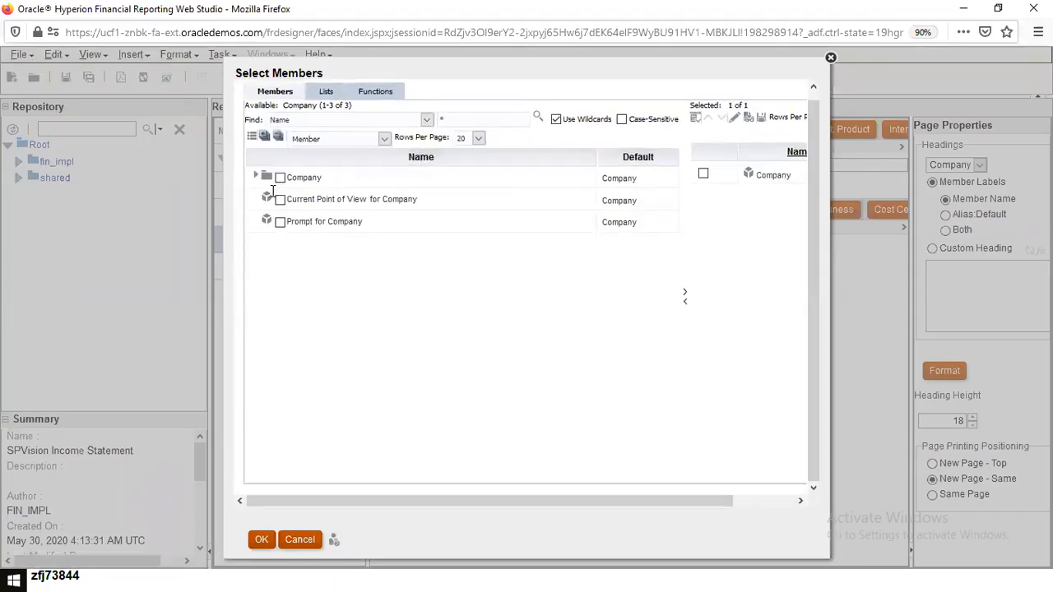
click(279, 222)
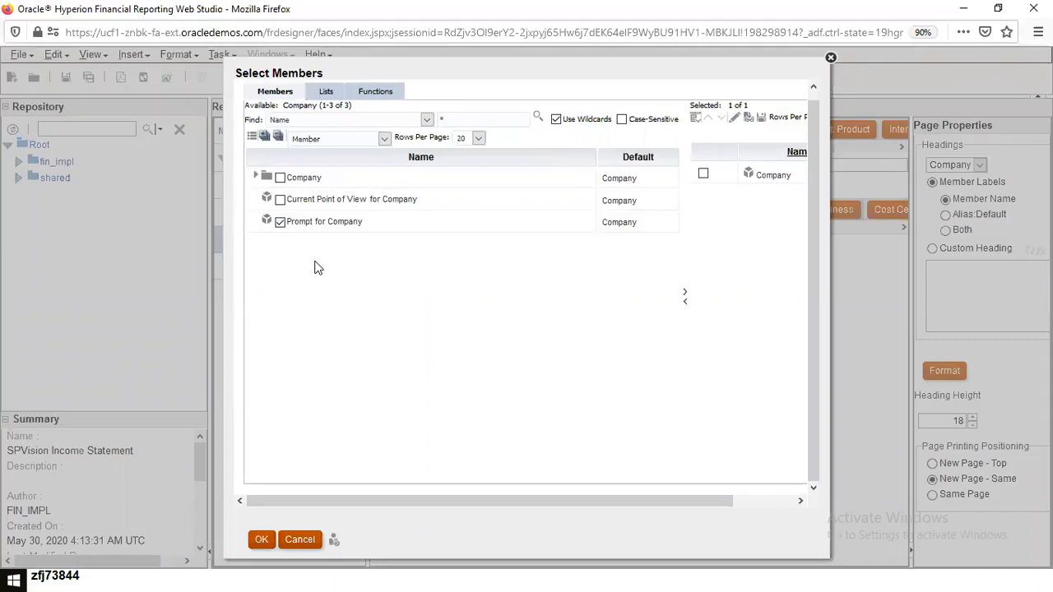
click(261, 547)
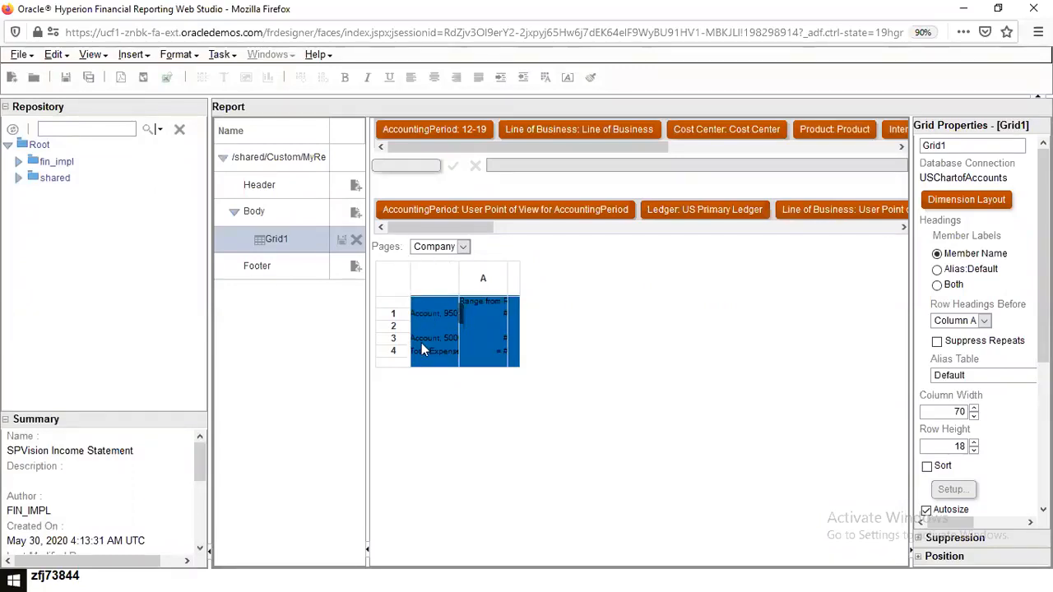
Step: Replace Company with Prompt for Company in the selected members of the grid's Company page dimension
right_click(426, 320)
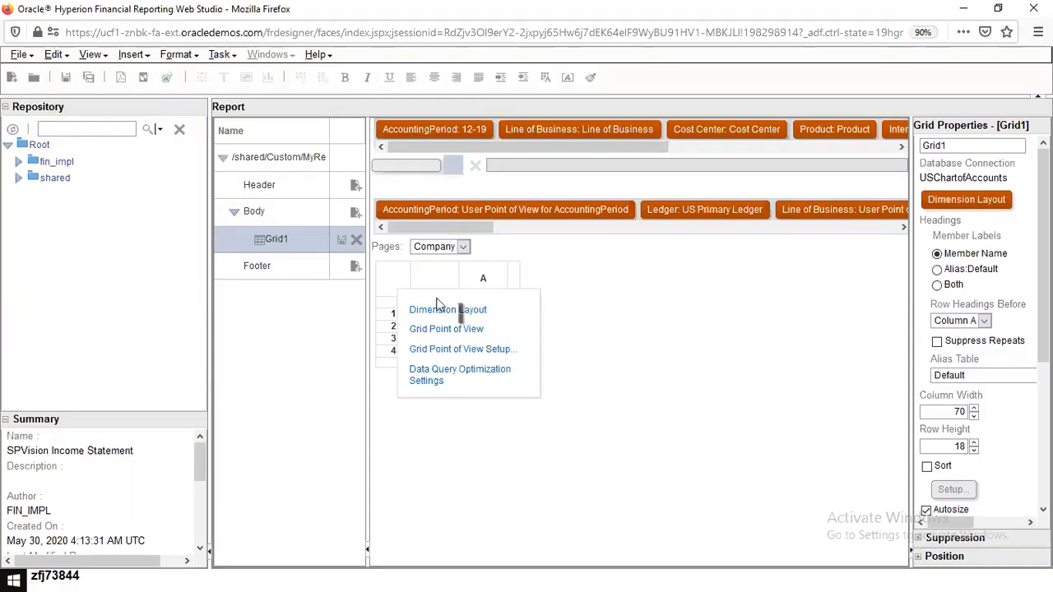
click(392, 246)
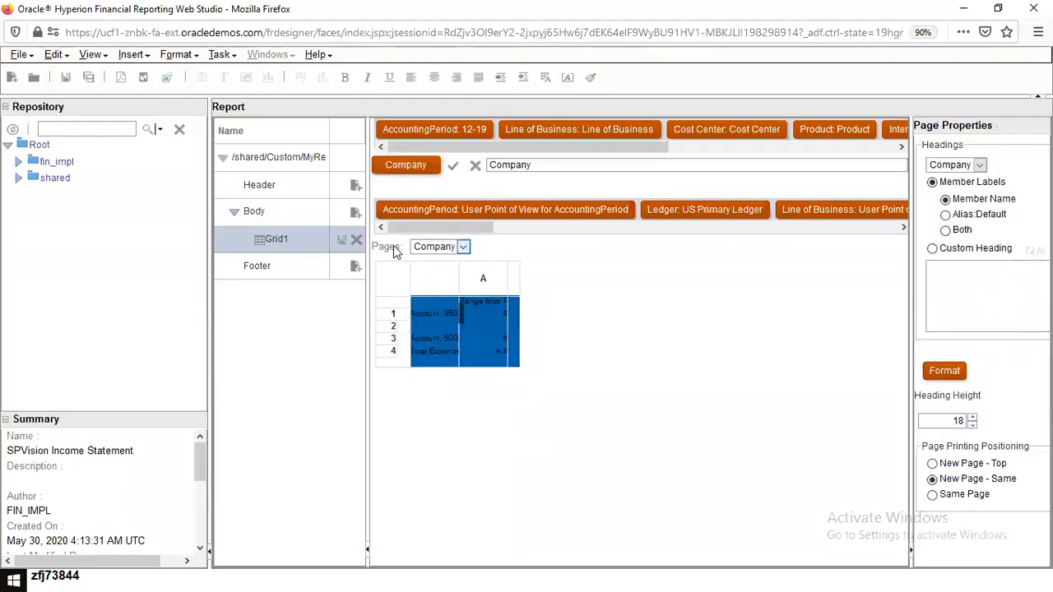
click(416, 166)
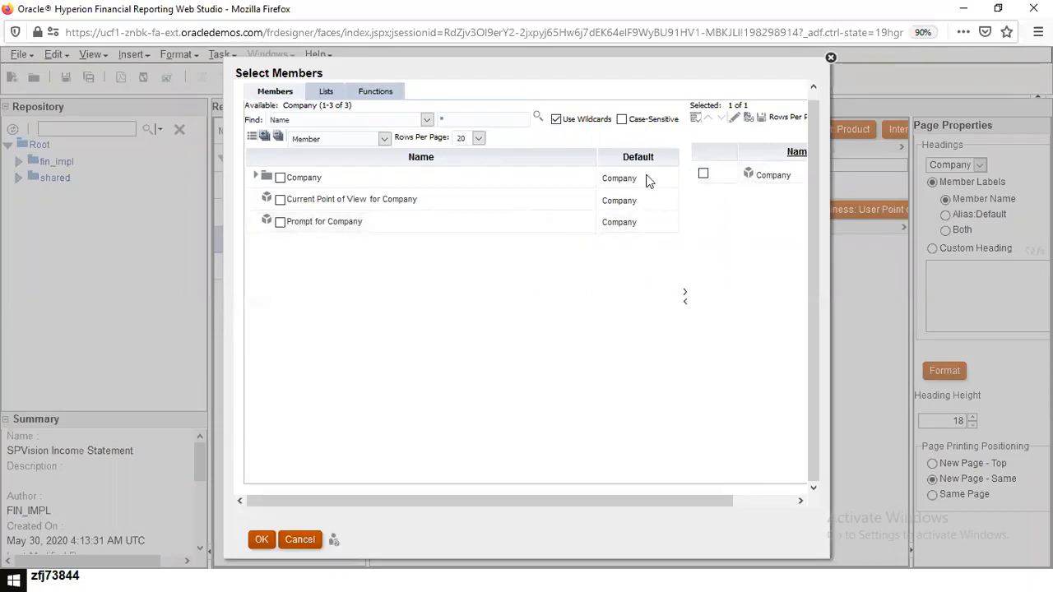
click(702, 174)
click(685, 301)
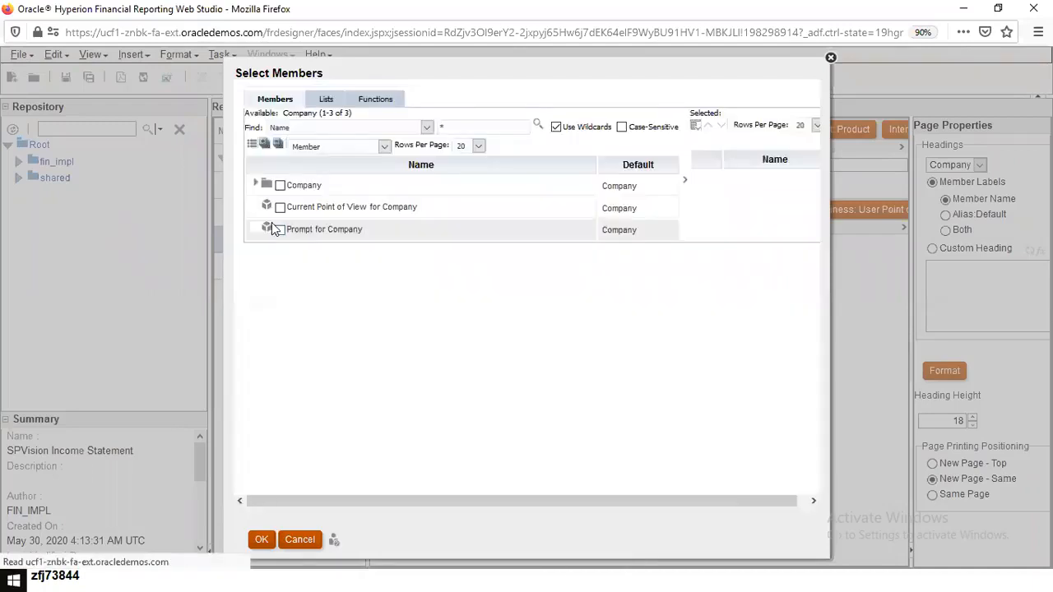
click(280, 229)
click(685, 292)
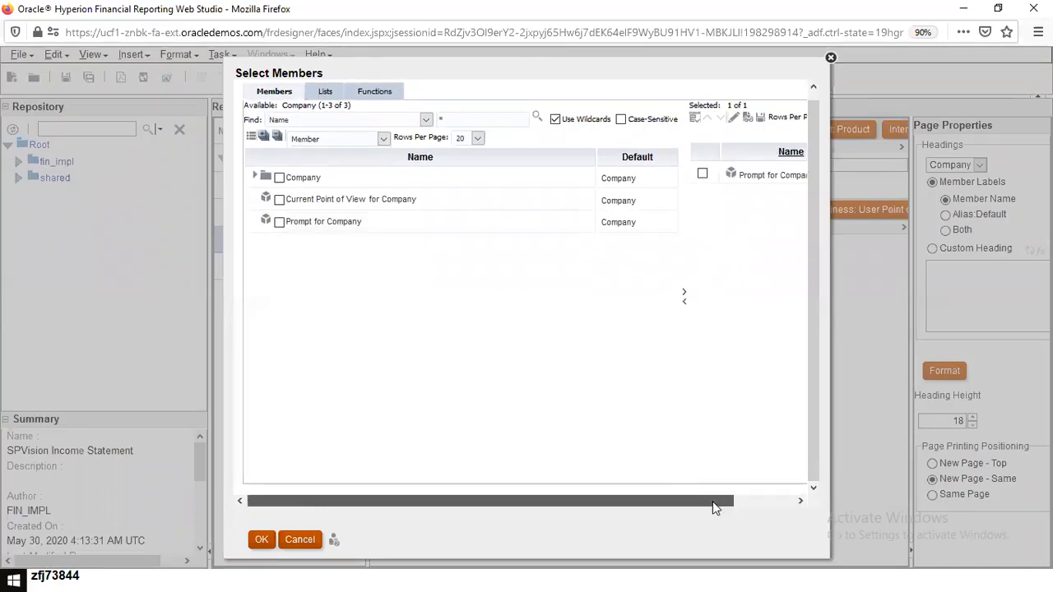
Step: Check the member and hierarchy settings of the selected Prompt for Company entry
drag(714, 507, 807, 504)
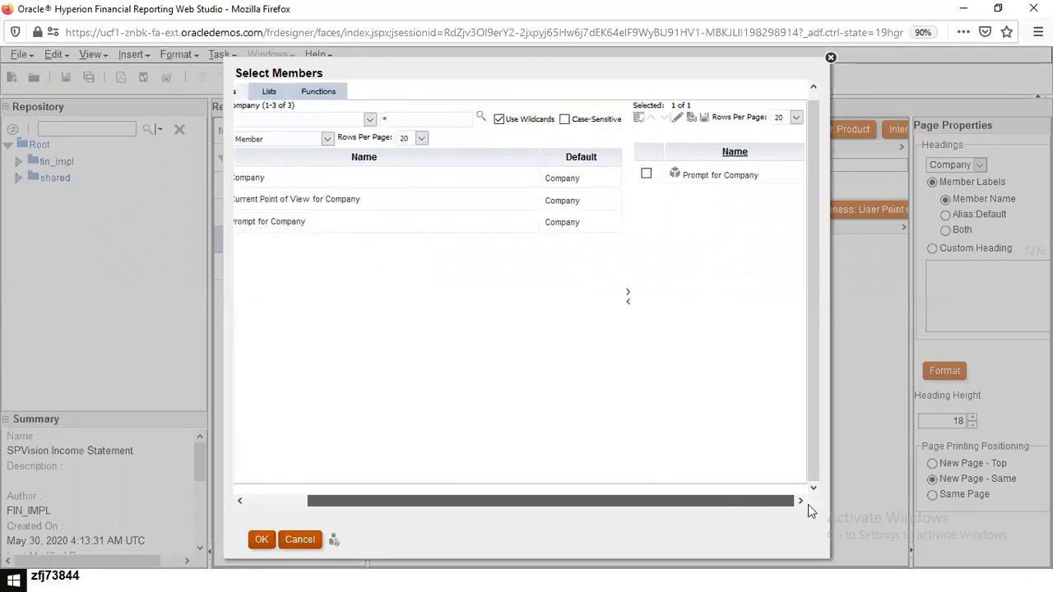
right_click(723, 174)
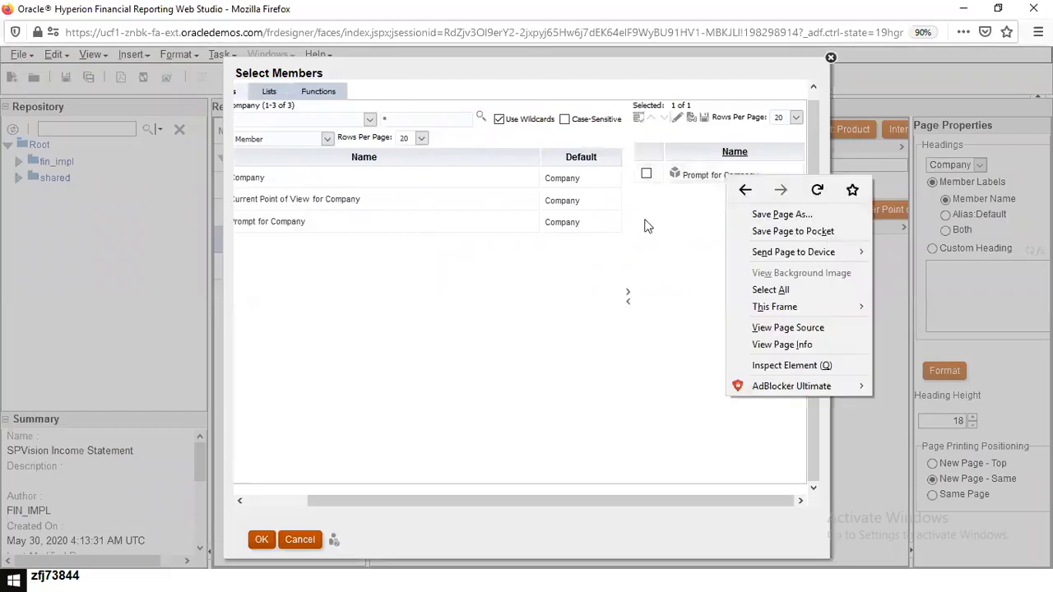
click(672, 169)
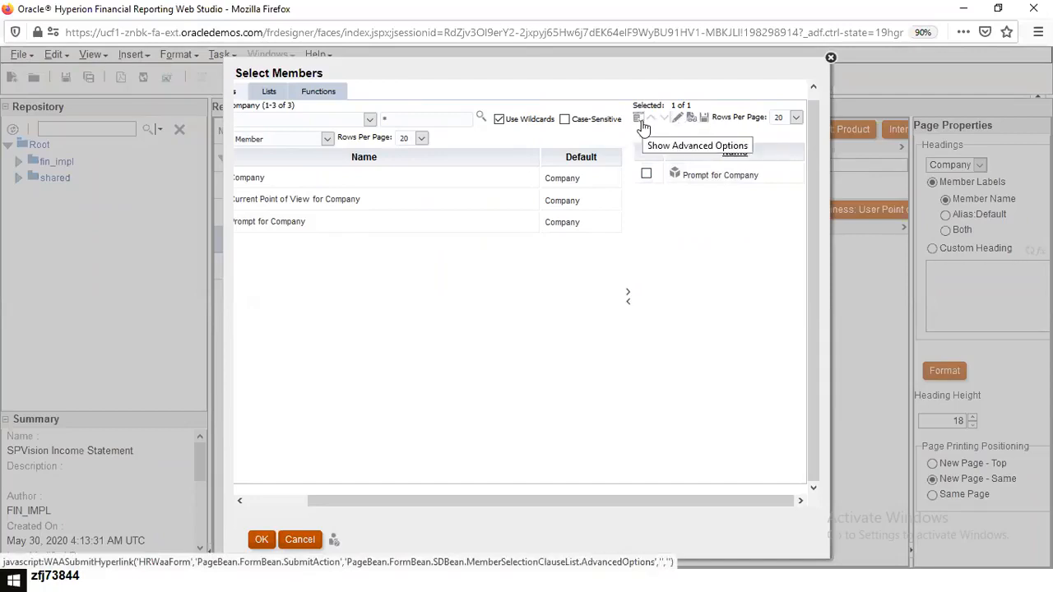
click(677, 119)
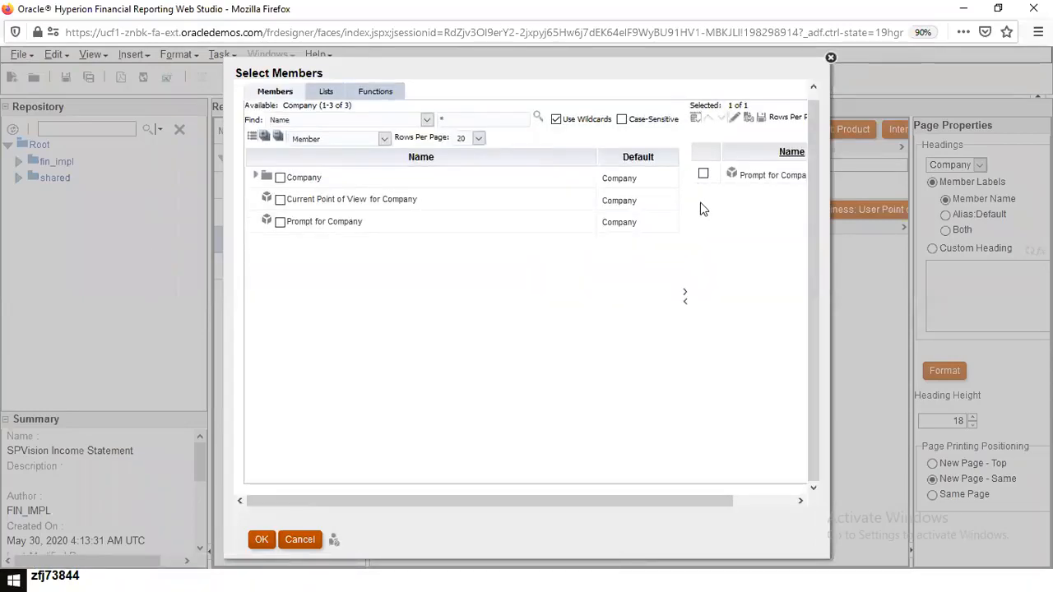
click(703, 173)
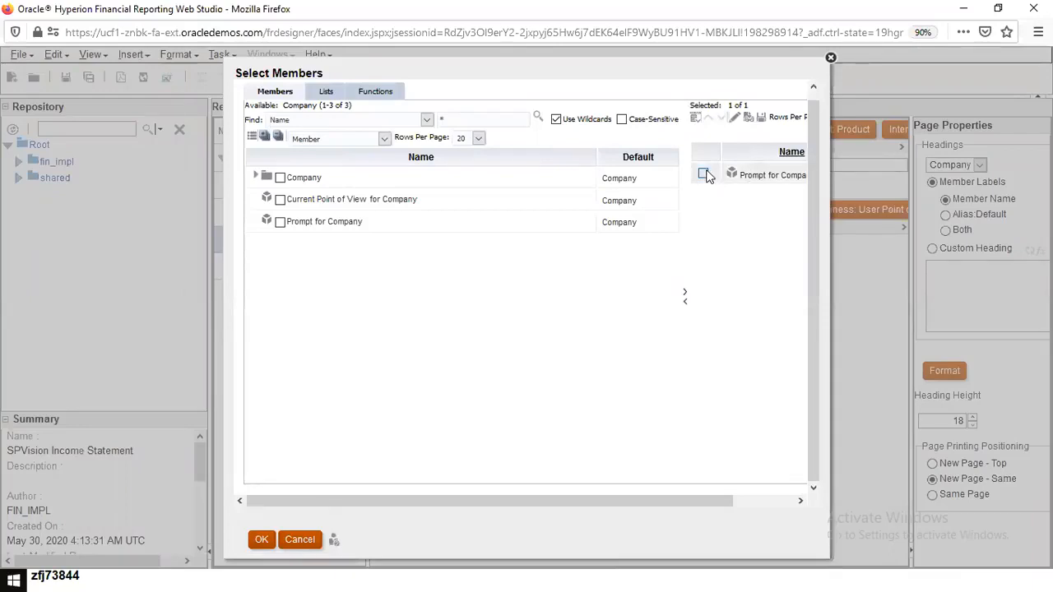
click(734, 116)
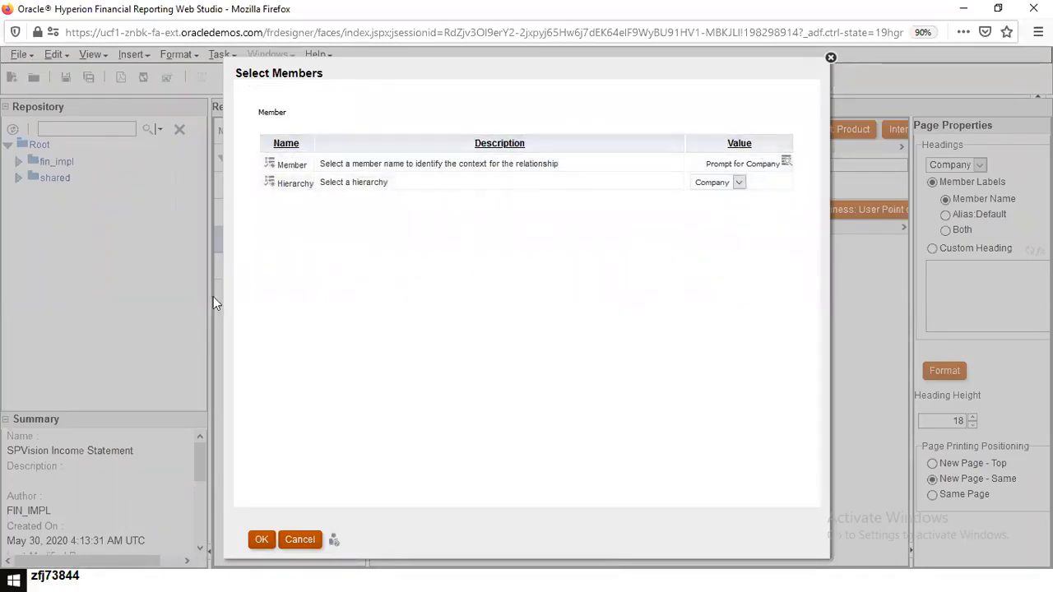
click(261, 538)
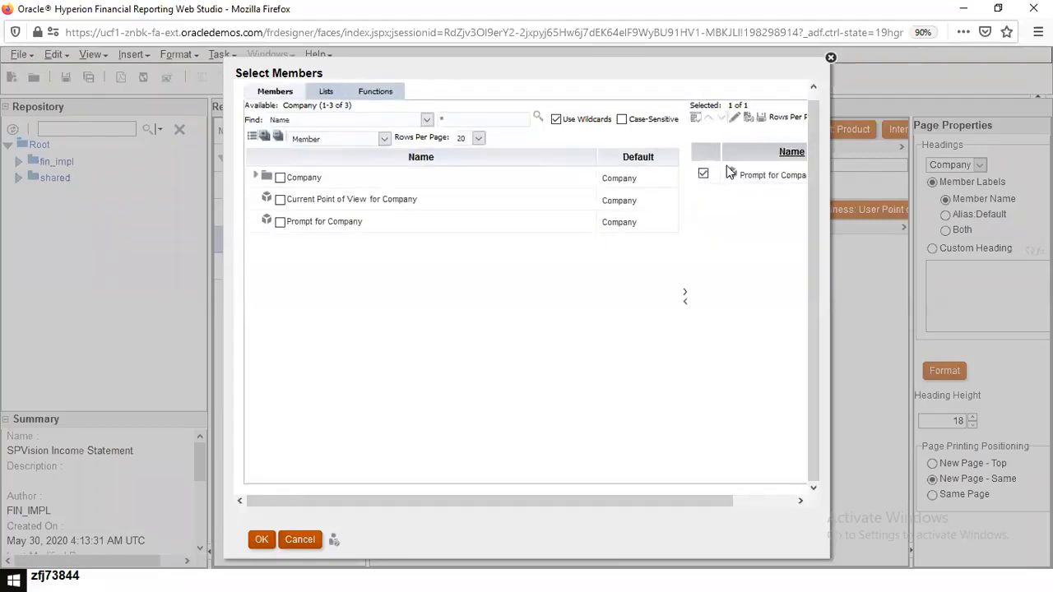
Step: Show the advanced options for the selected Prompt for Company entry and examine what can be edited
click(696, 117)
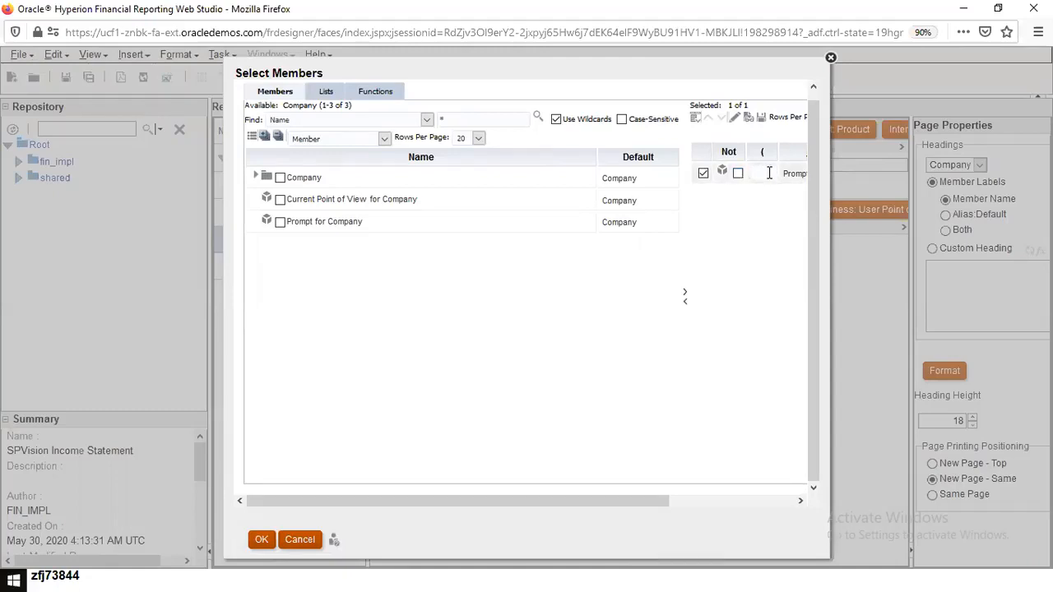
click(703, 173)
drag(602, 500, 724, 505)
click(714, 202)
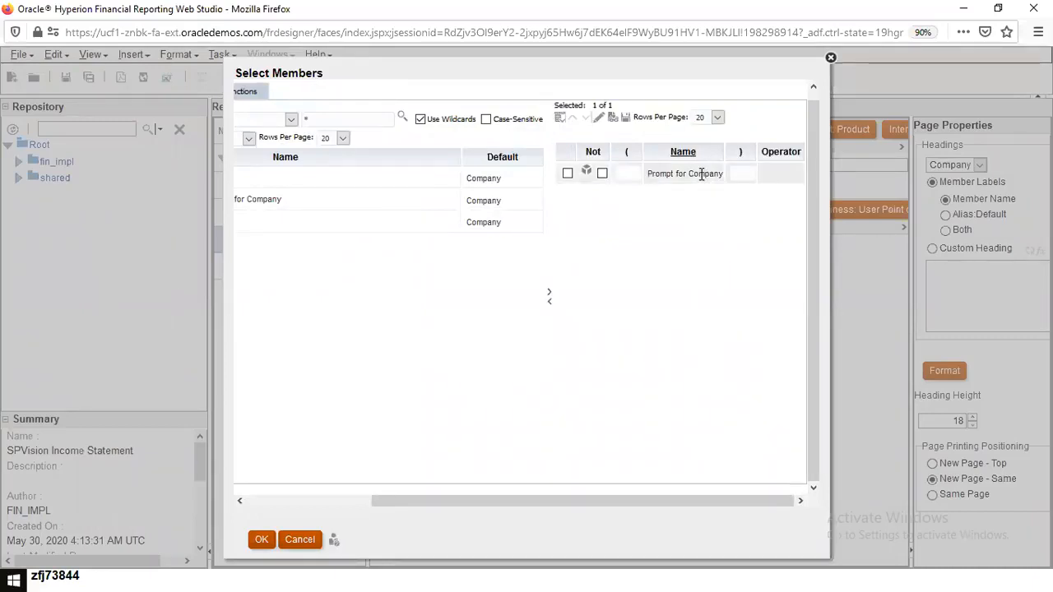
right_click(701, 174)
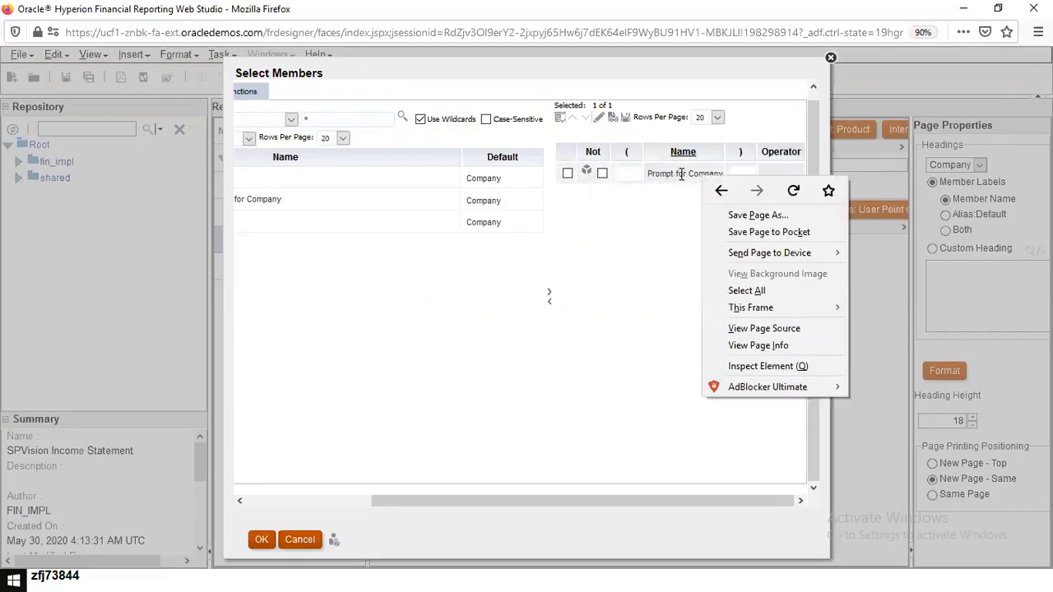
double_click(681, 174)
right_click(681, 174)
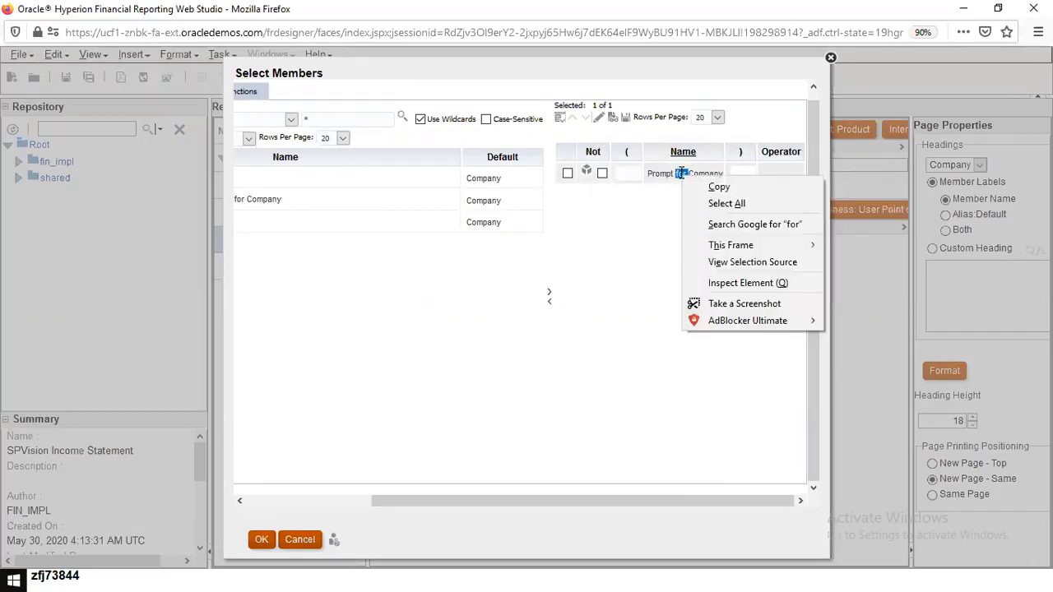
Step: Confirm the Company member selection and title its prompt "Please select a company"
drag(395, 503, 268, 503)
click(259, 546)
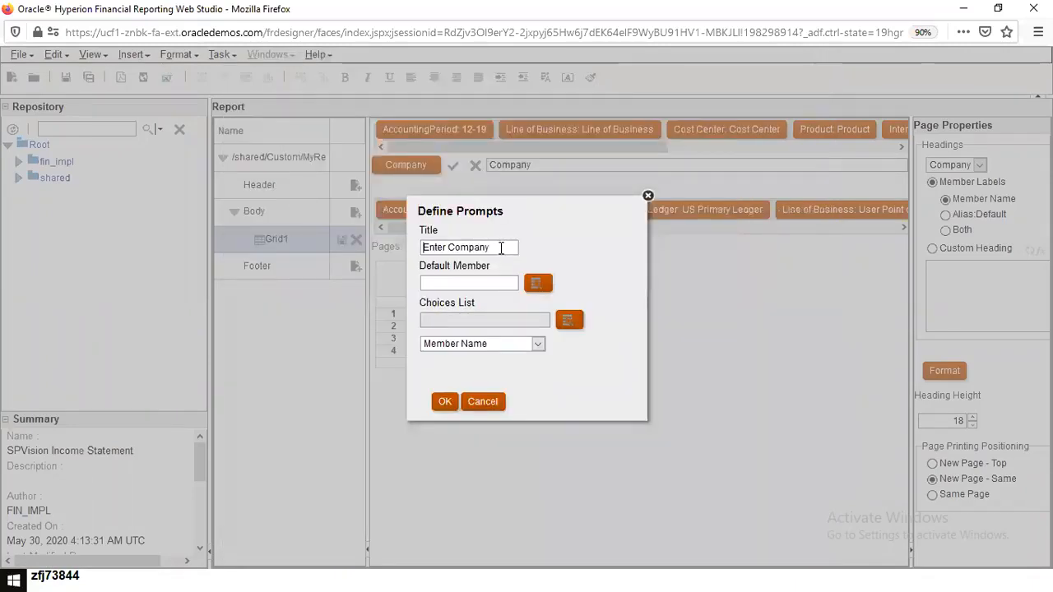
triple_click(497, 247)
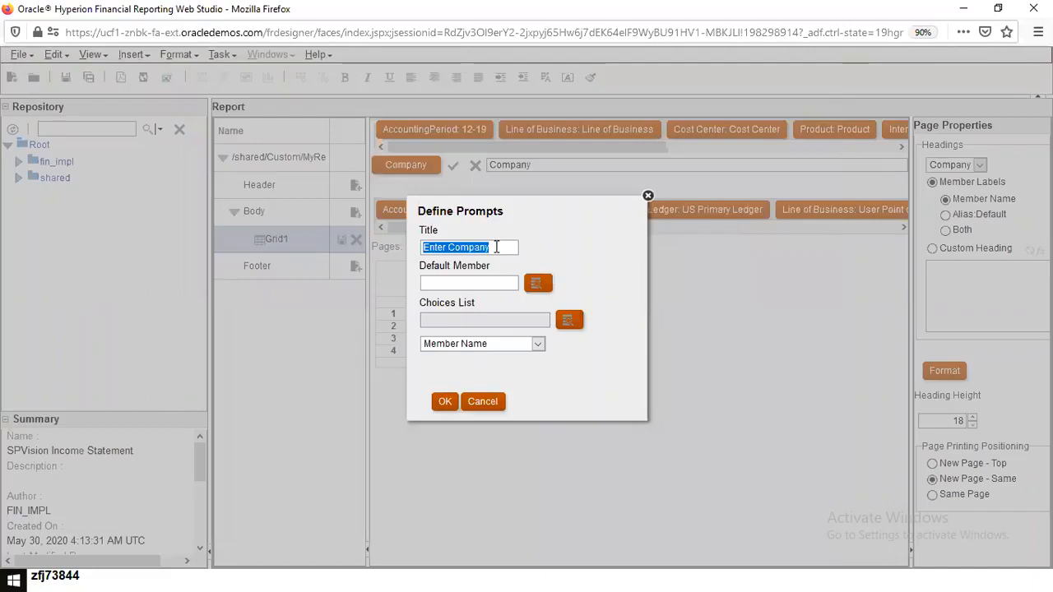
text(Please ent)
key(BackSpace)
key(BackSpace)
key(BackSpace)
text(select a company)
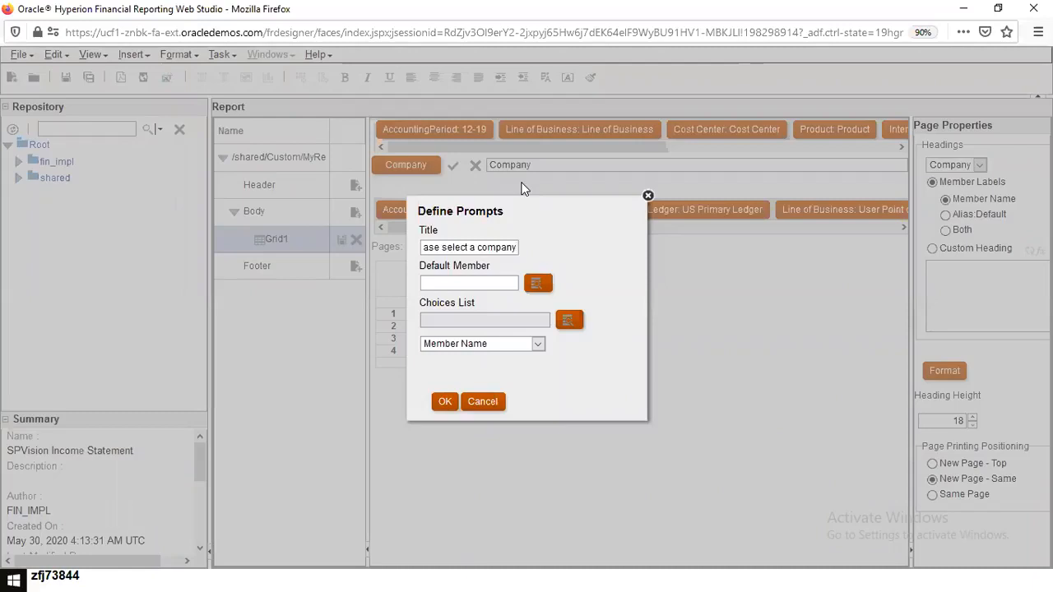
Step: Set the prompt's default member to Company, keep Member Name as the label display, and confirm the prompt definition
text(Company)
click(539, 344)
click(539, 343)
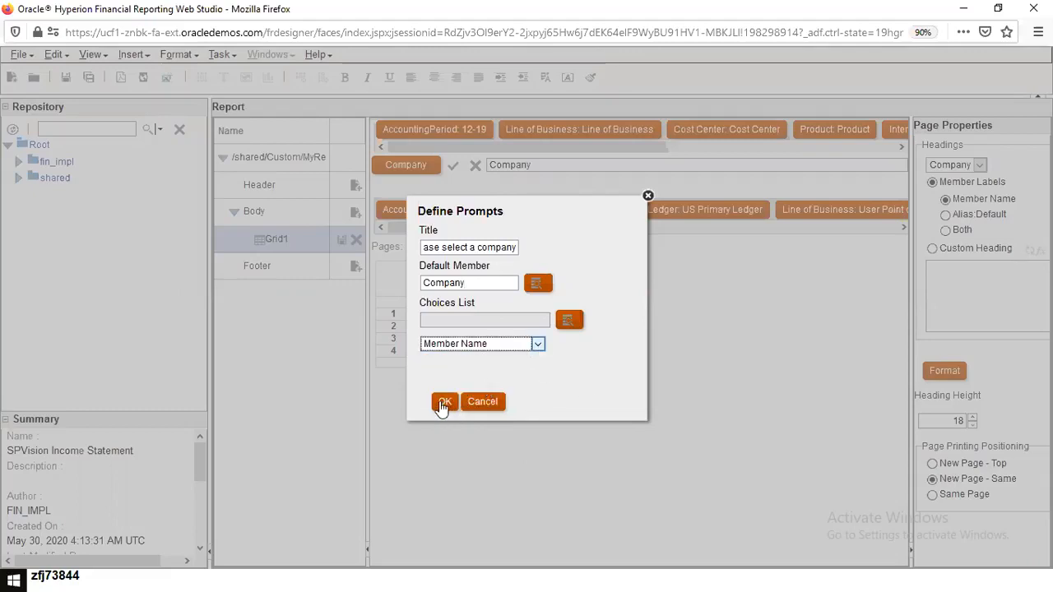
click(502, 345)
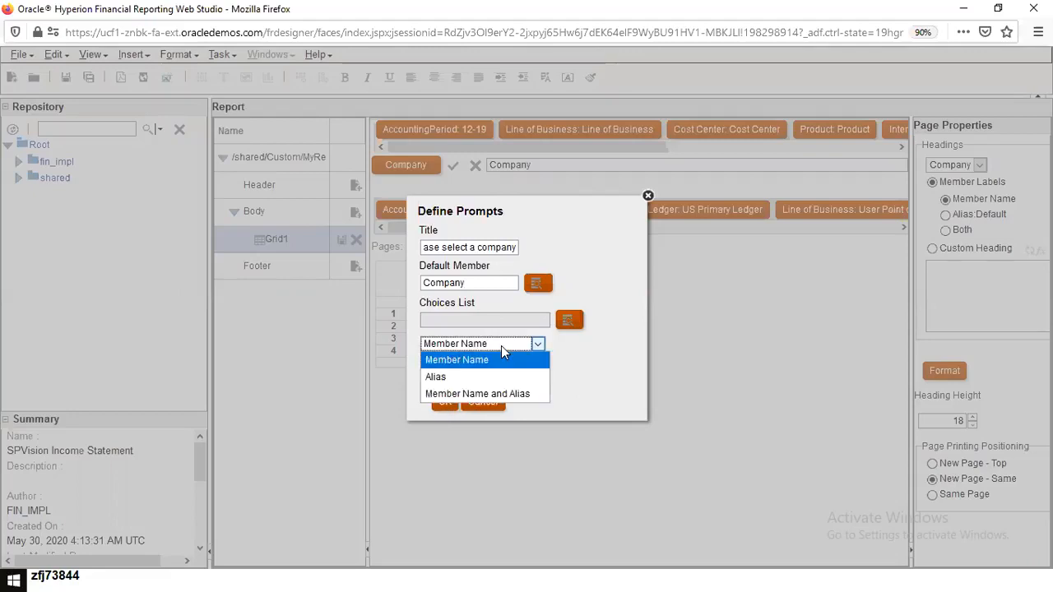
click(612, 353)
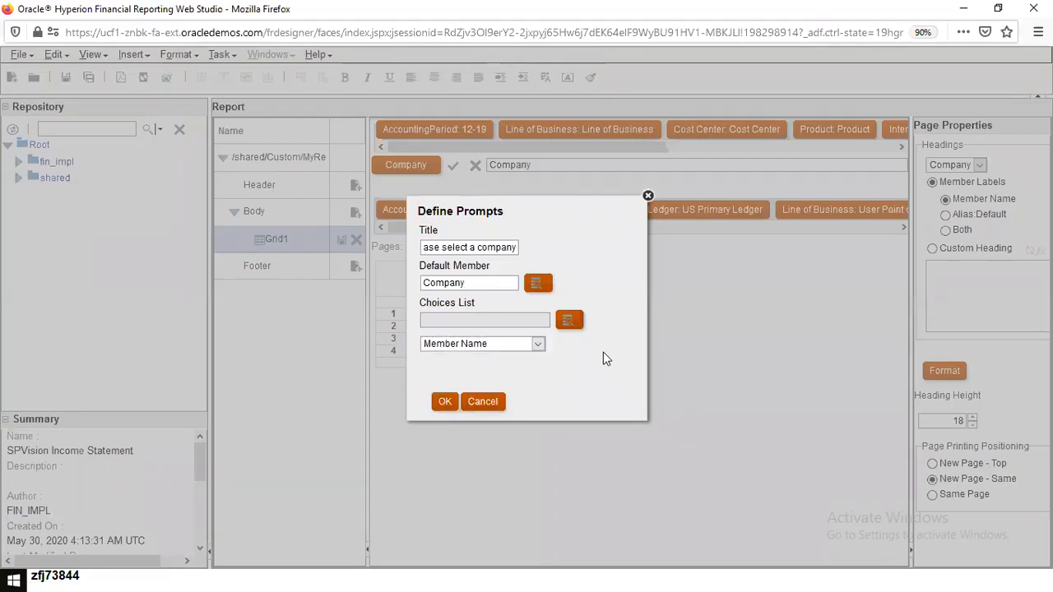
click(445, 401)
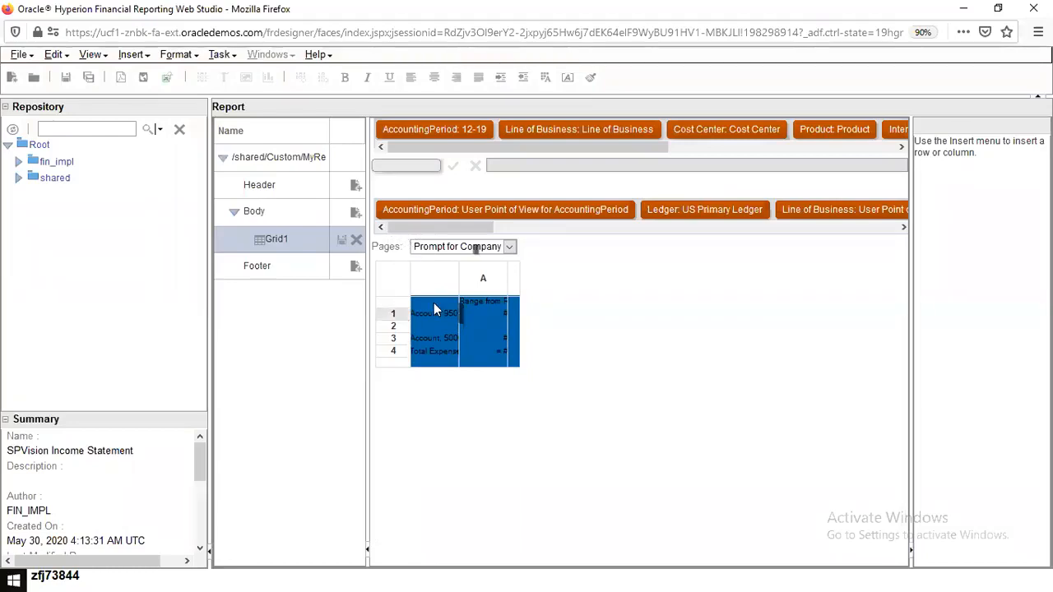
Step: Reopen the Company page member selection and examine the member relationship options and the searchable properties
click(420, 247)
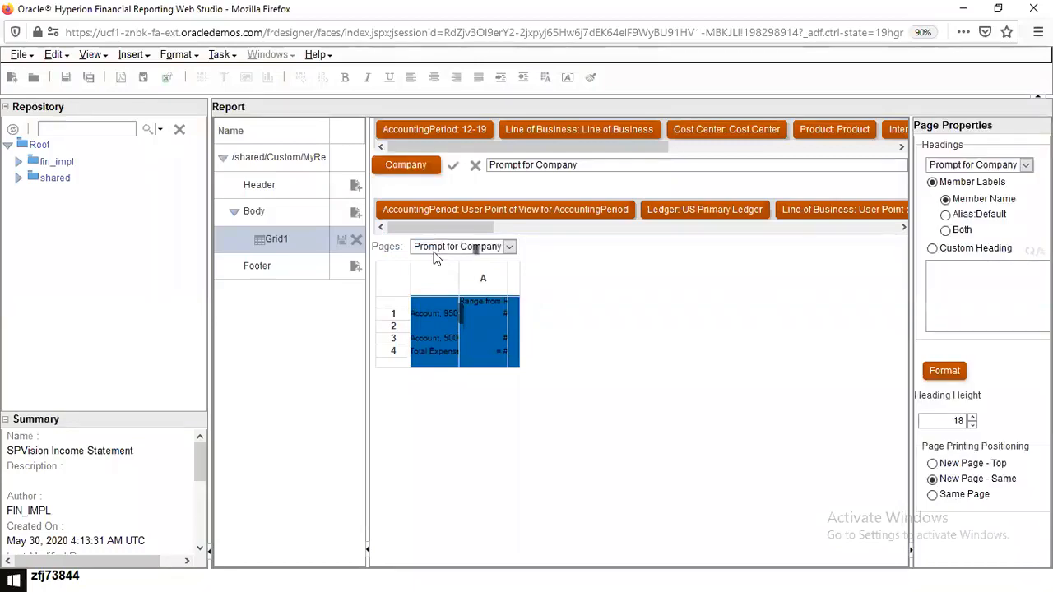
click(415, 167)
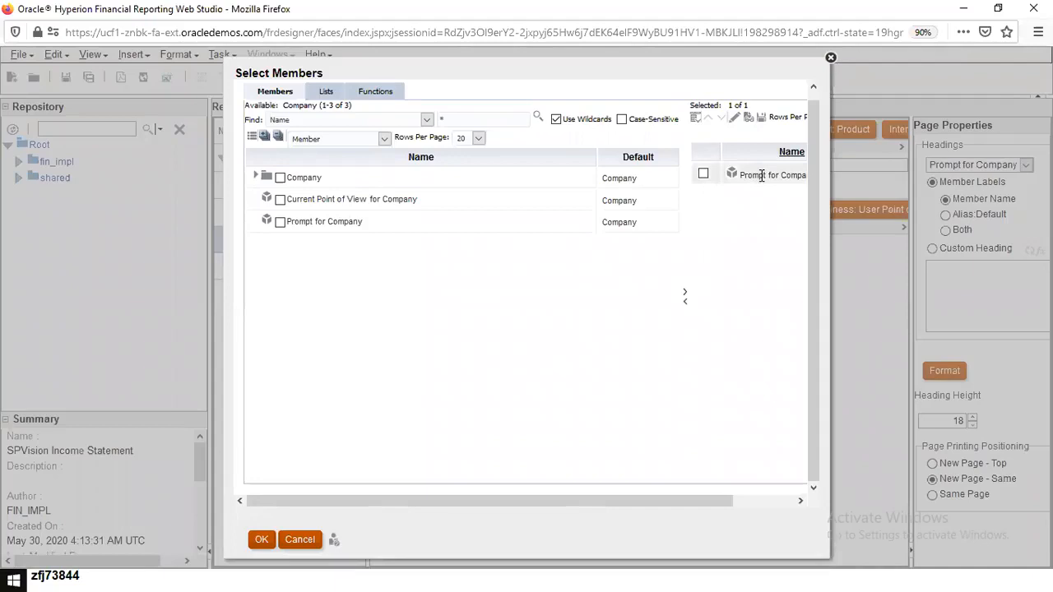
click(385, 139)
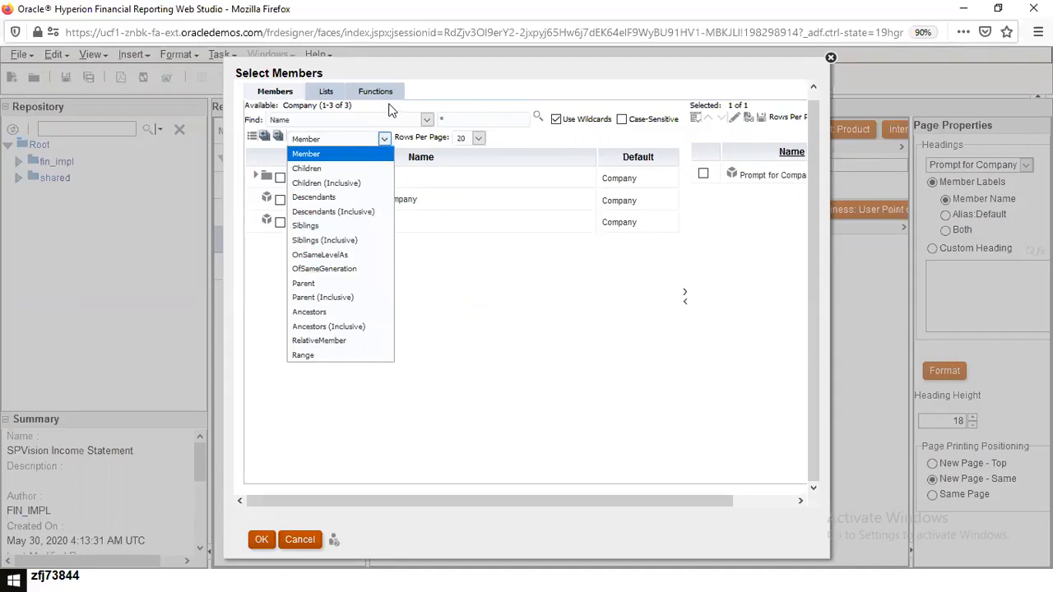
click(391, 110)
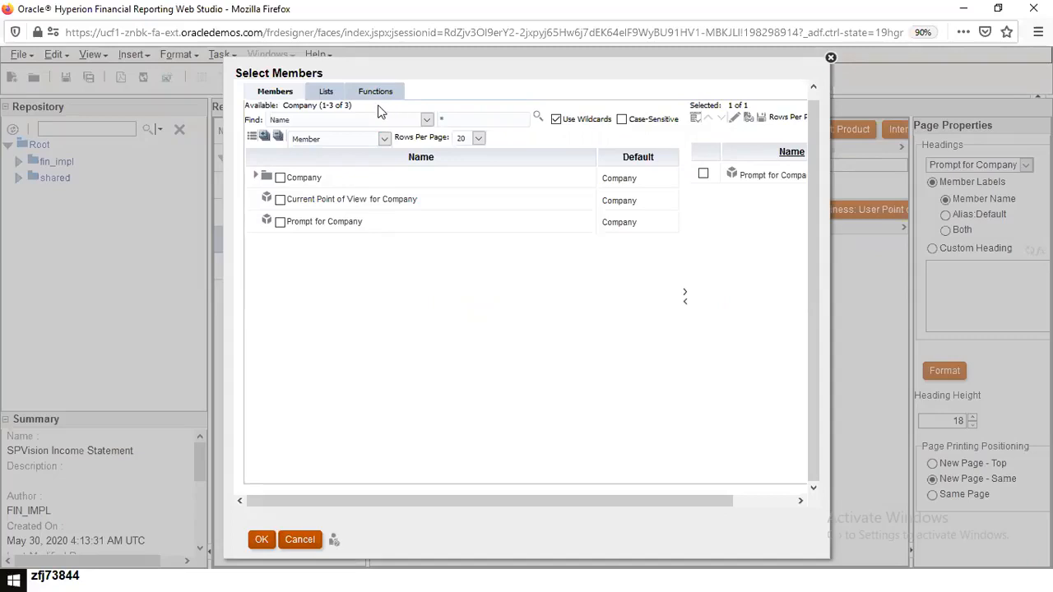
click(428, 120)
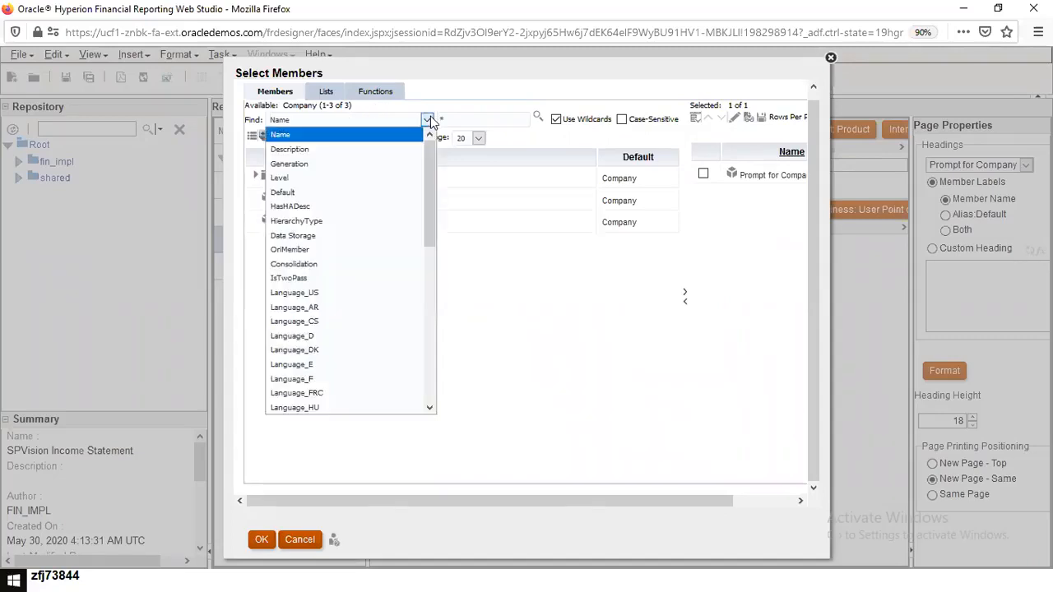
Step: Browse the companies under All Company Values with the search field set to Default, and accept the existing Prompt for Company selection
click(327, 196)
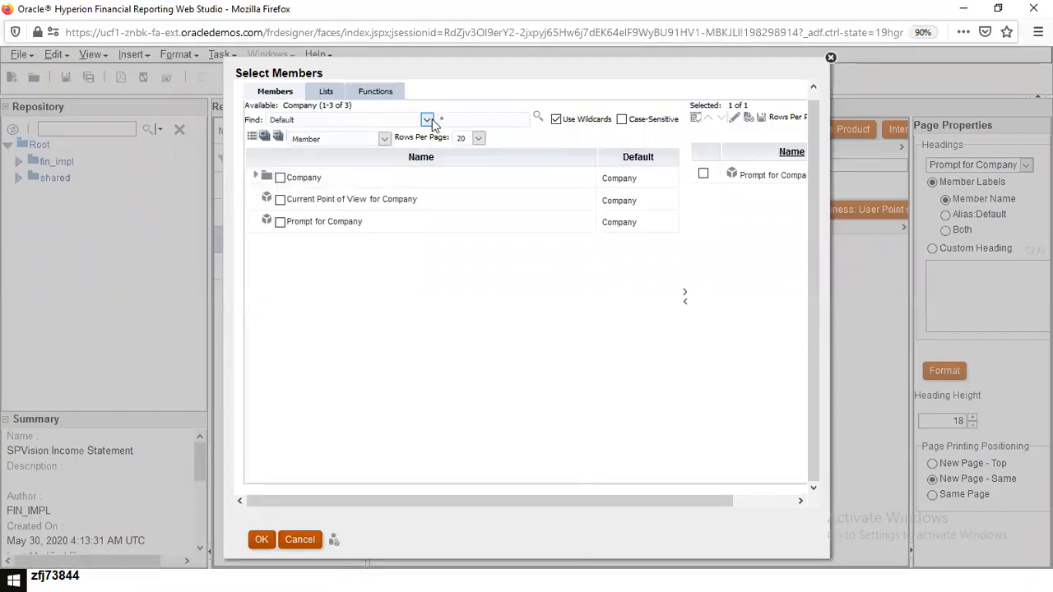
click(263, 178)
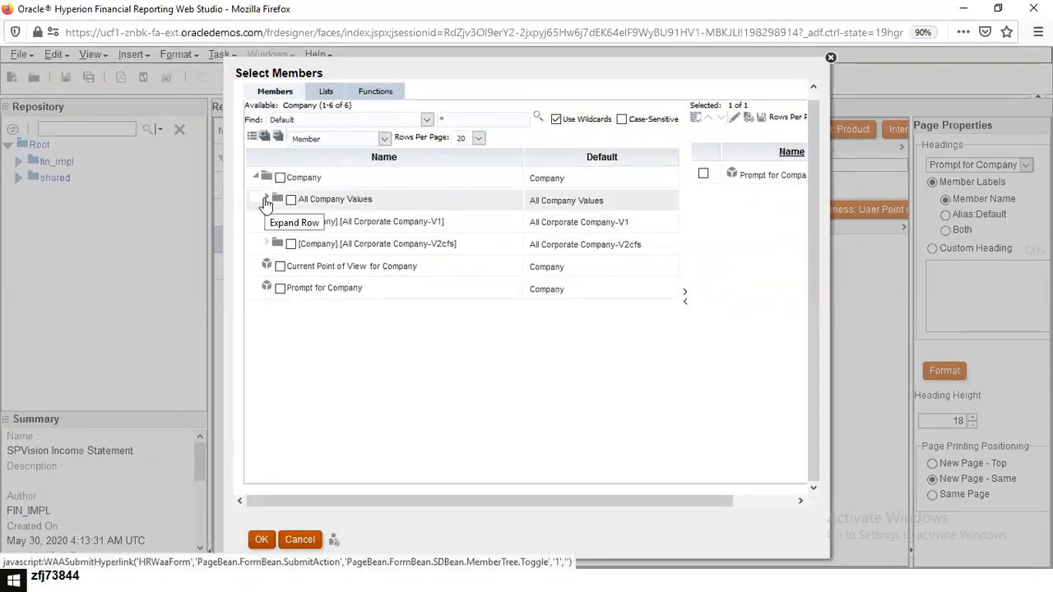
click(266, 199)
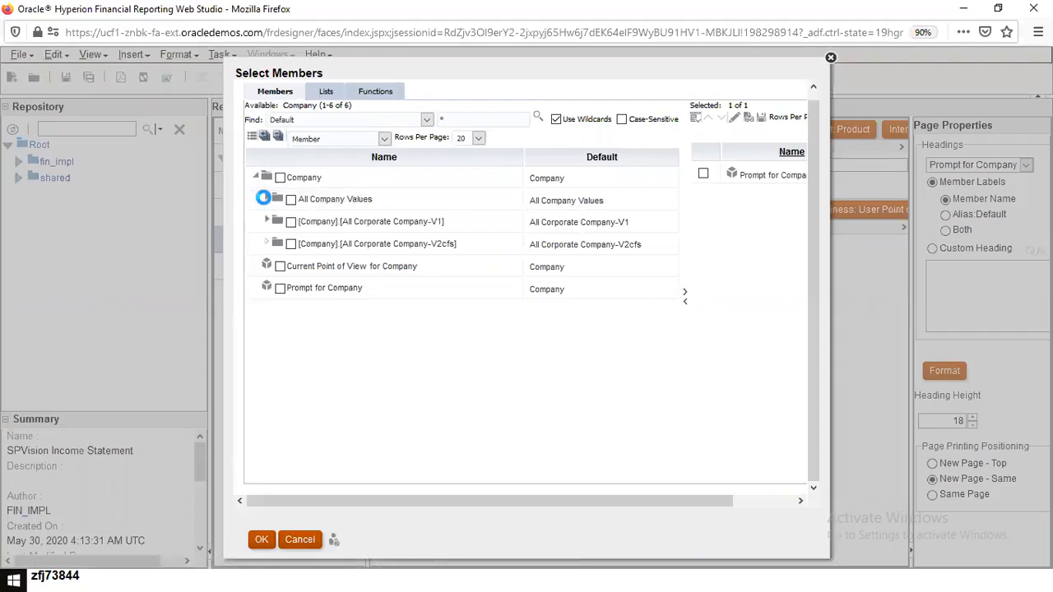
scroll(672, 233, down, 1)
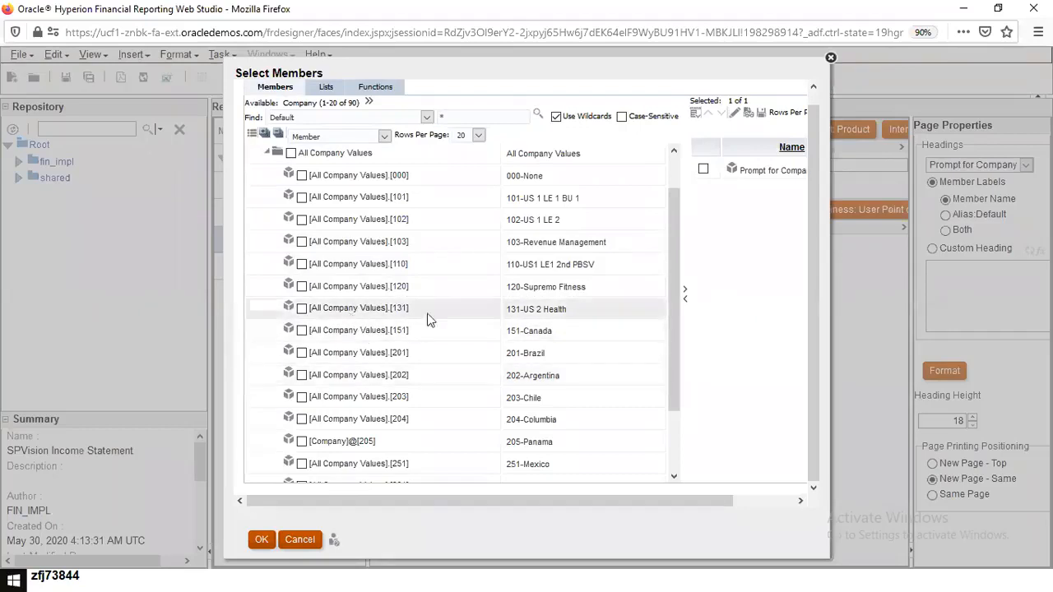
click(258, 540)
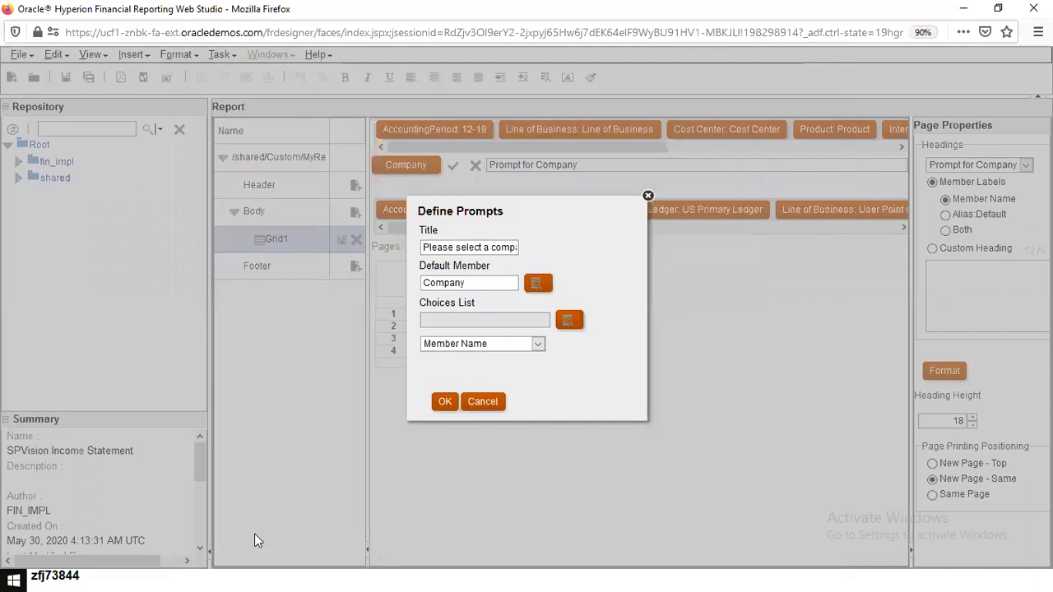
Step: Try to make companies 101 and 102 from All Company Values the default members of the company prompt
drag(495, 281, 398, 277)
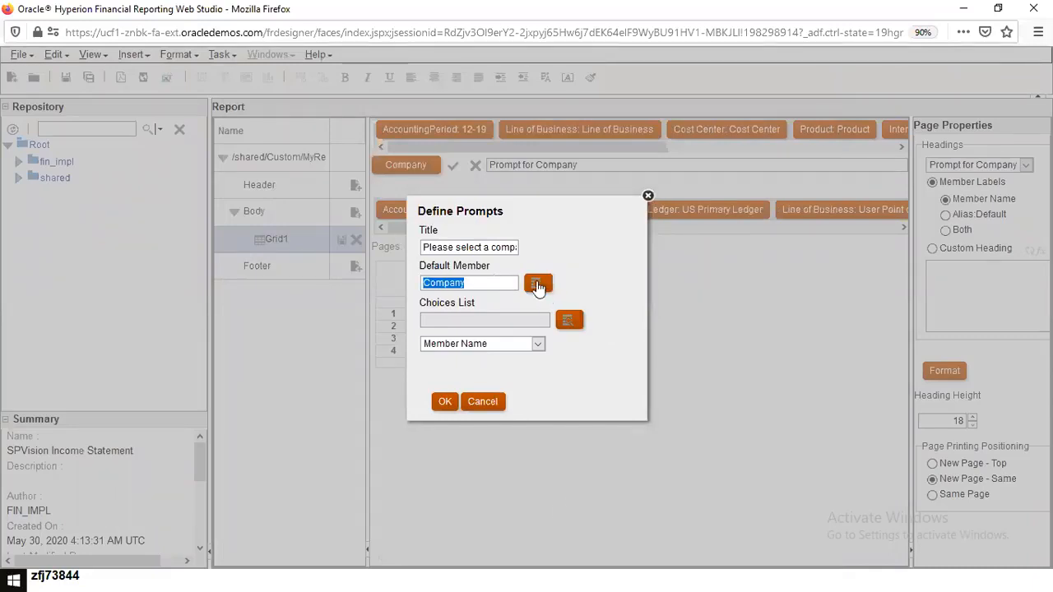
click(537, 285)
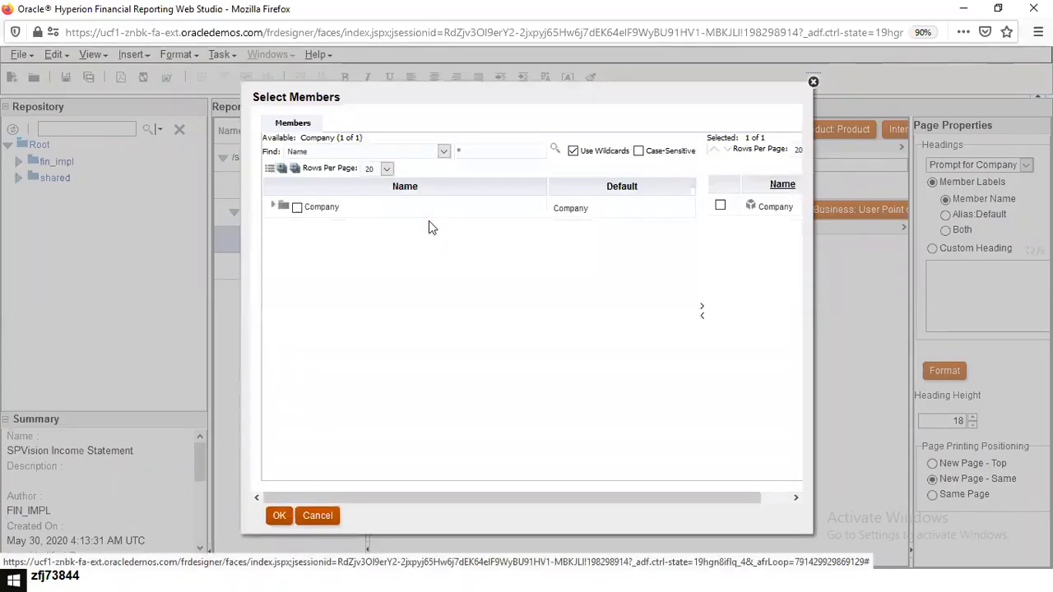
click(273, 205)
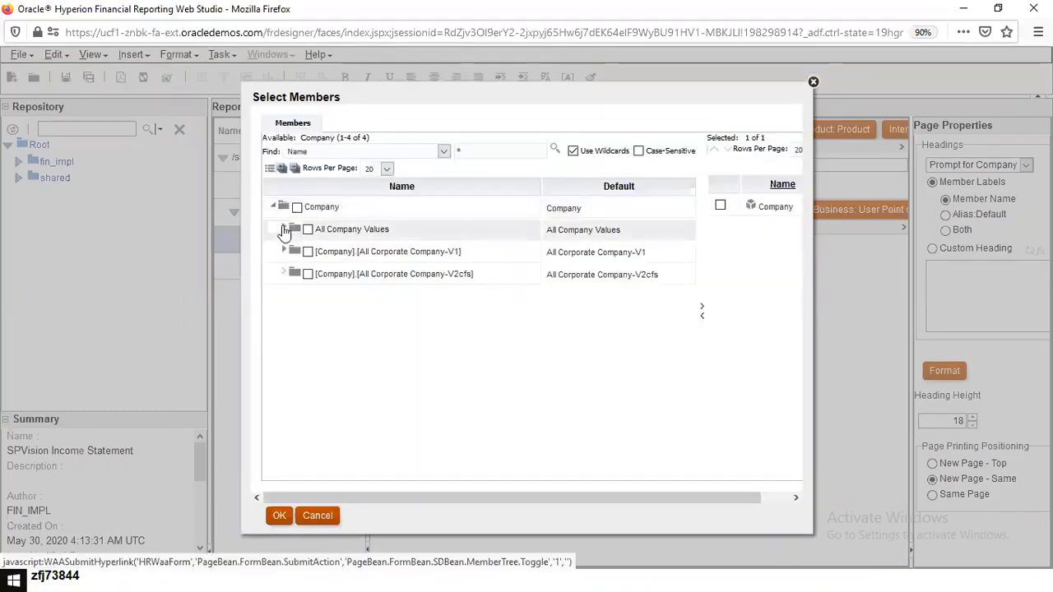
click(284, 227)
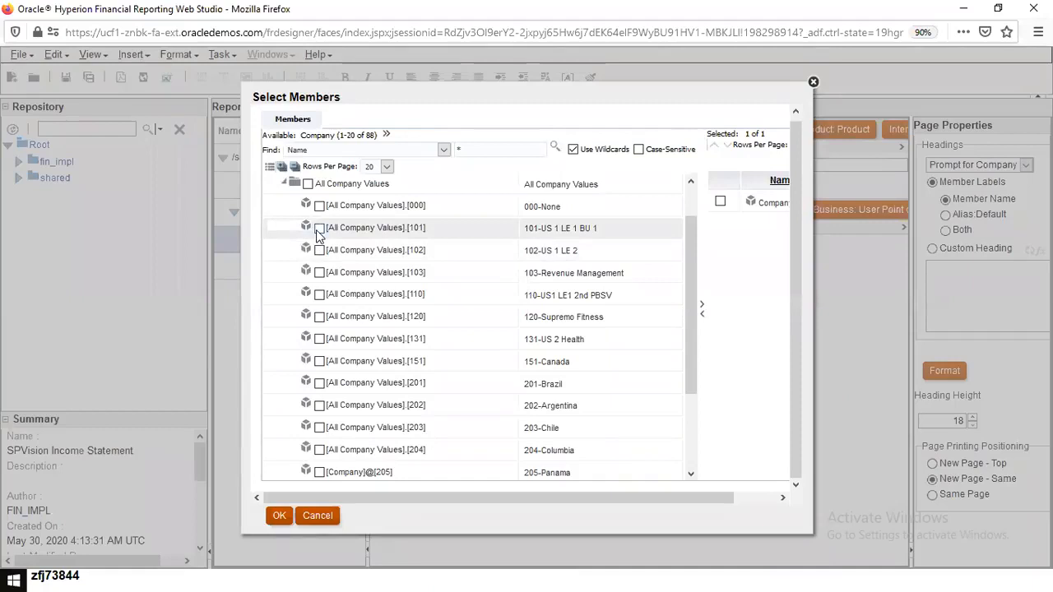
click(319, 228)
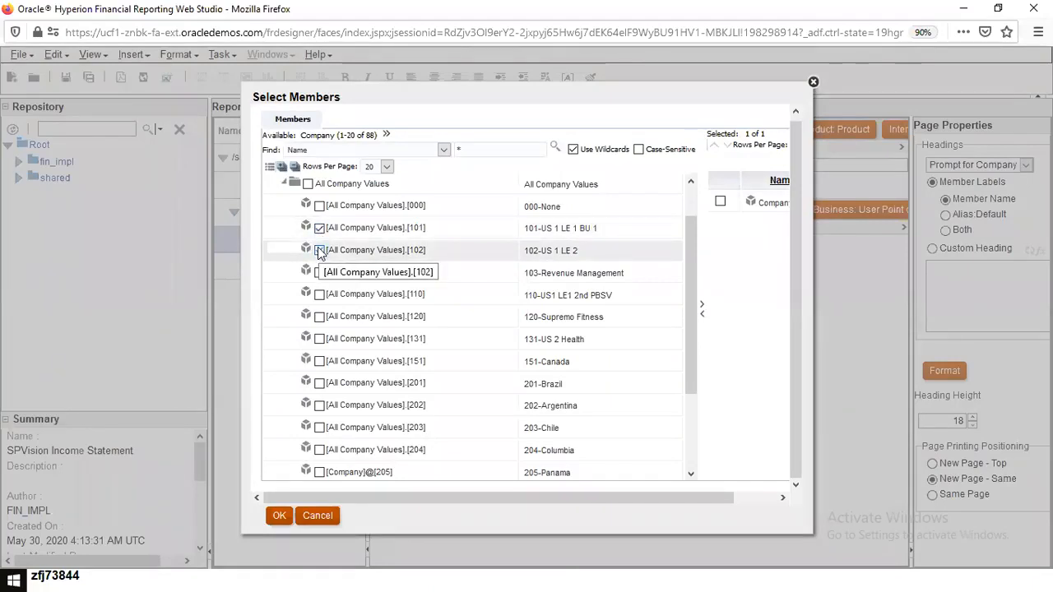
click(319, 251)
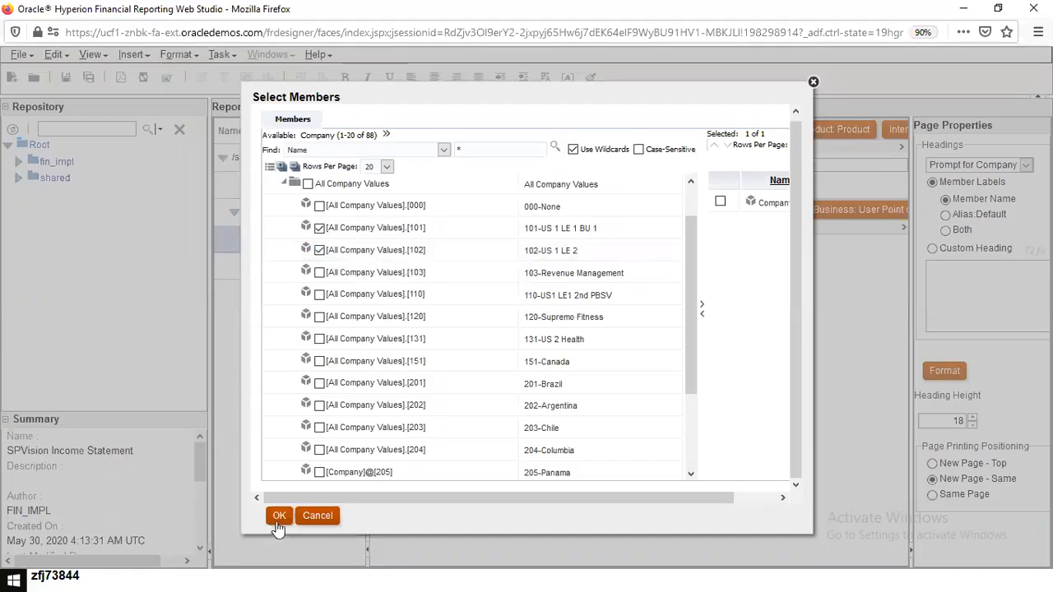
click(280, 521)
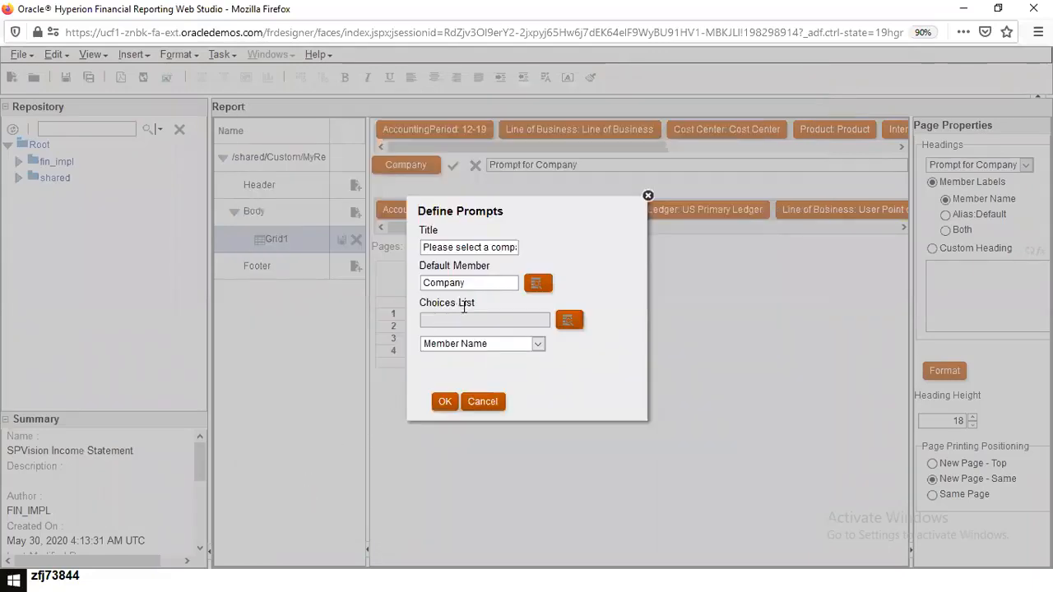
click(444, 416)
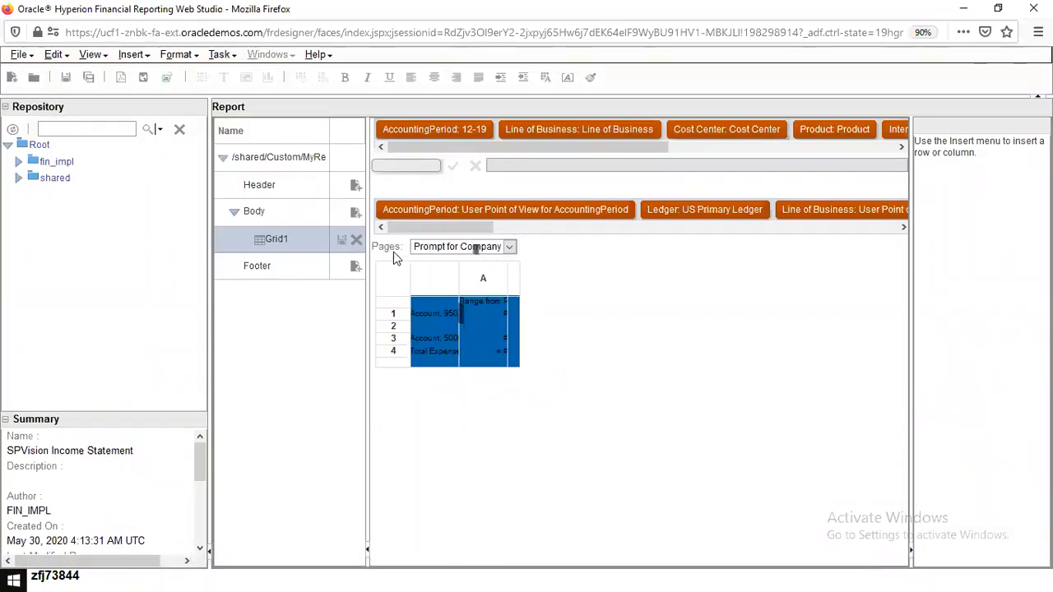
Step: Reopen the page's company prompt definition and add members 101 and 102 from All Company Values to its default members
double_click(392, 251)
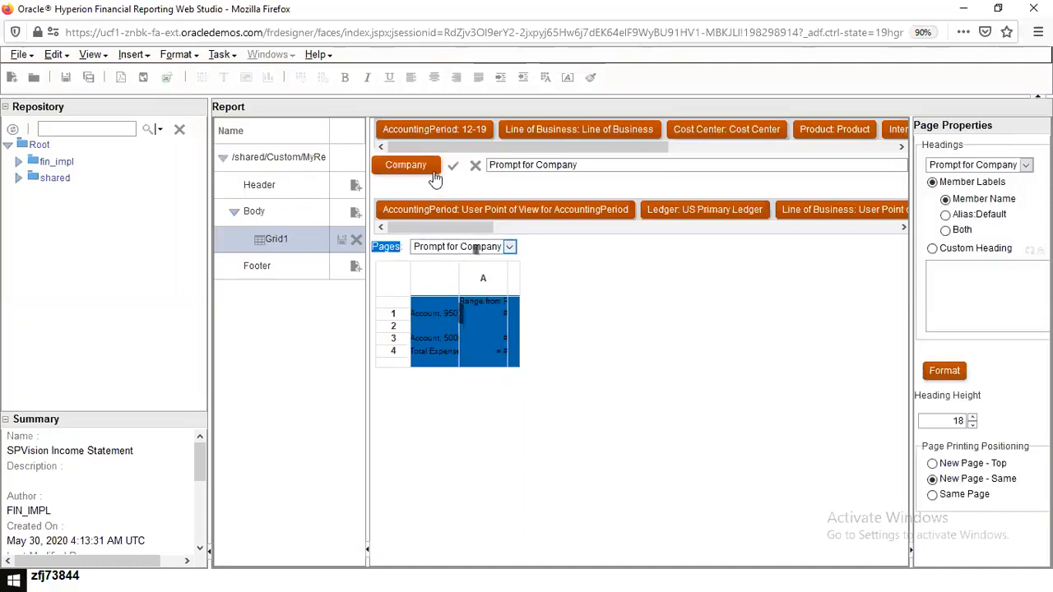
click(419, 168)
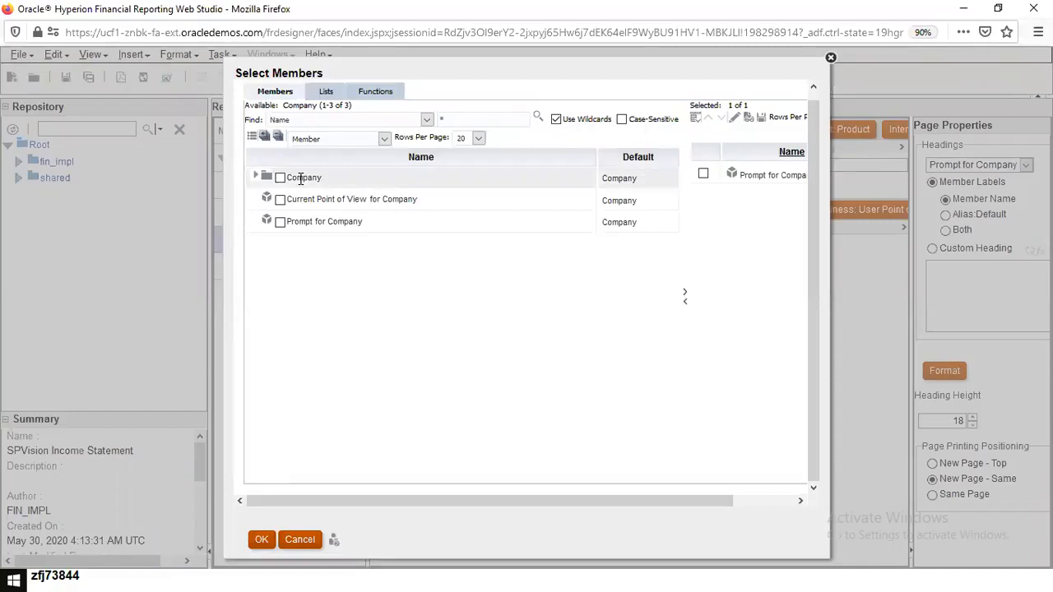
click(263, 540)
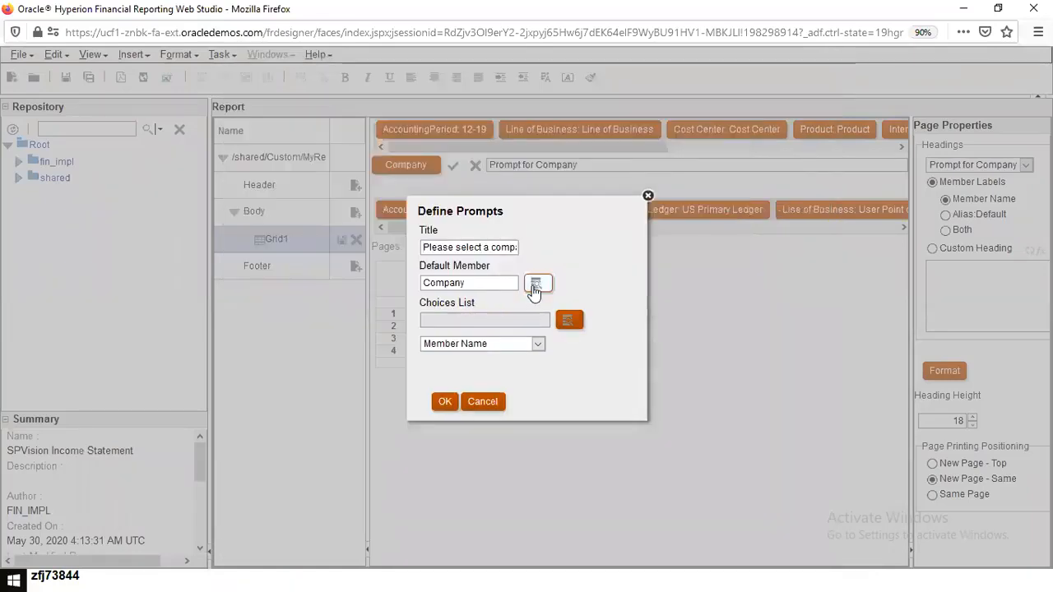
click(535, 285)
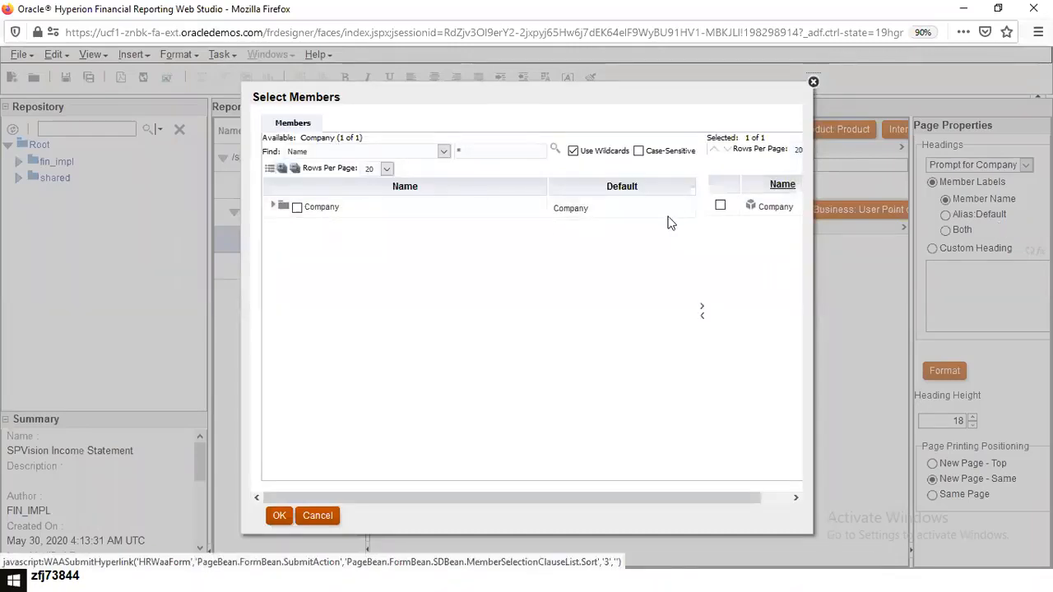
click(273, 205)
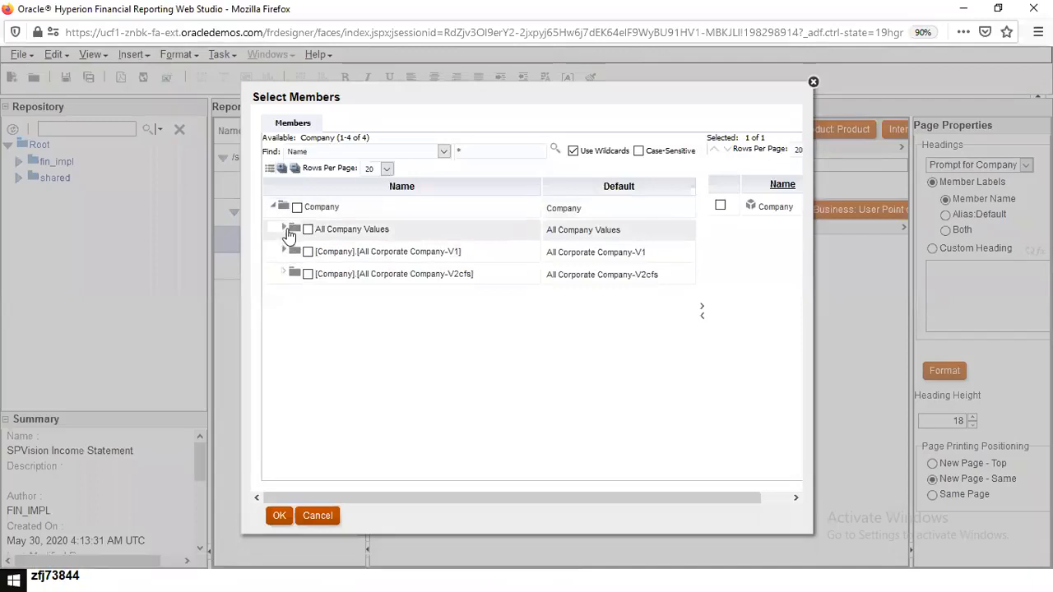
click(283, 228)
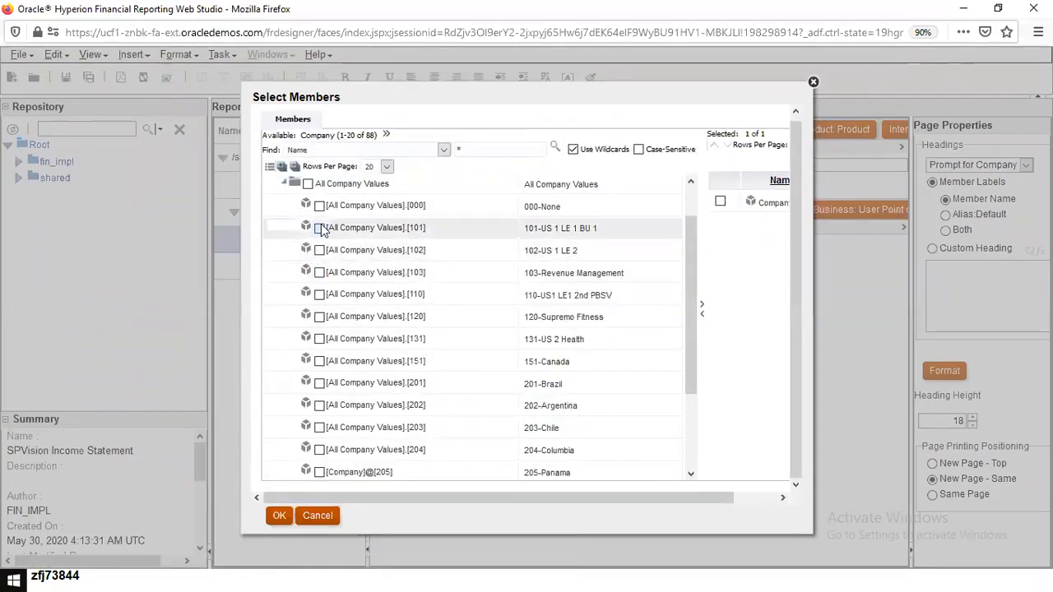
click(321, 230)
click(321, 251)
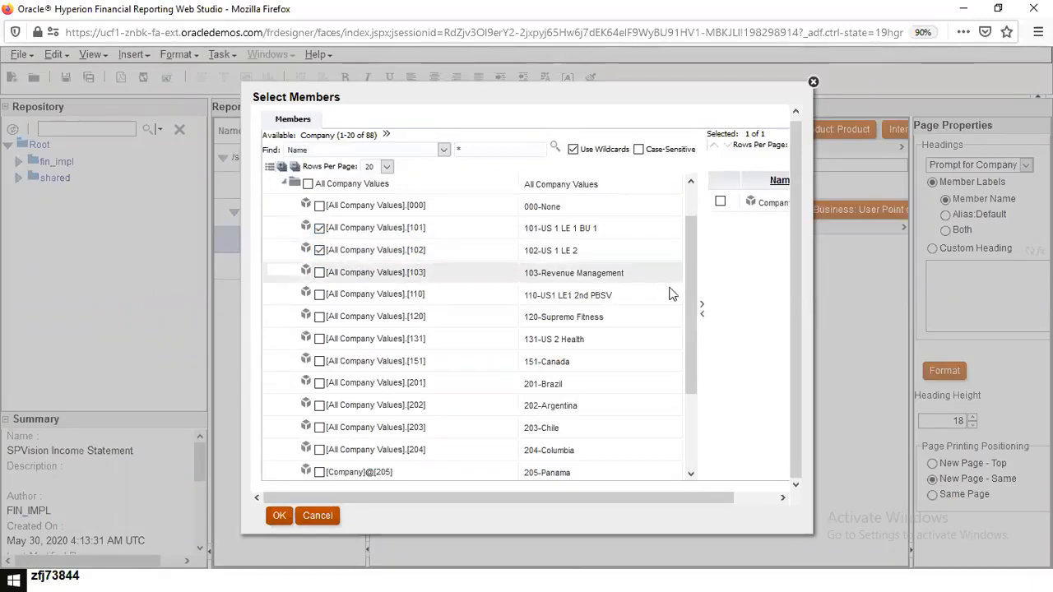
click(705, 309)
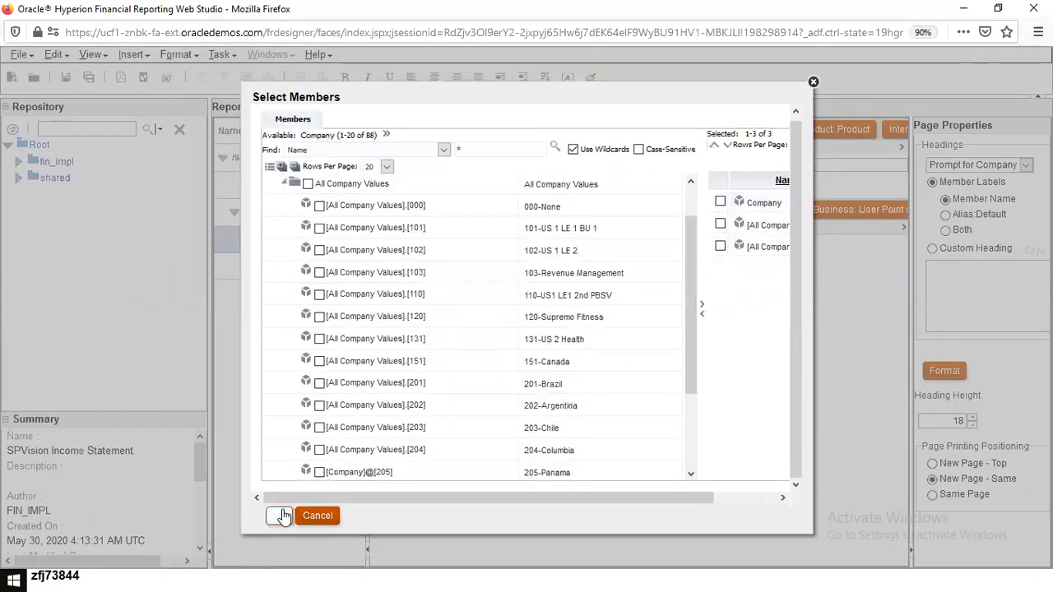
click(280, 516)
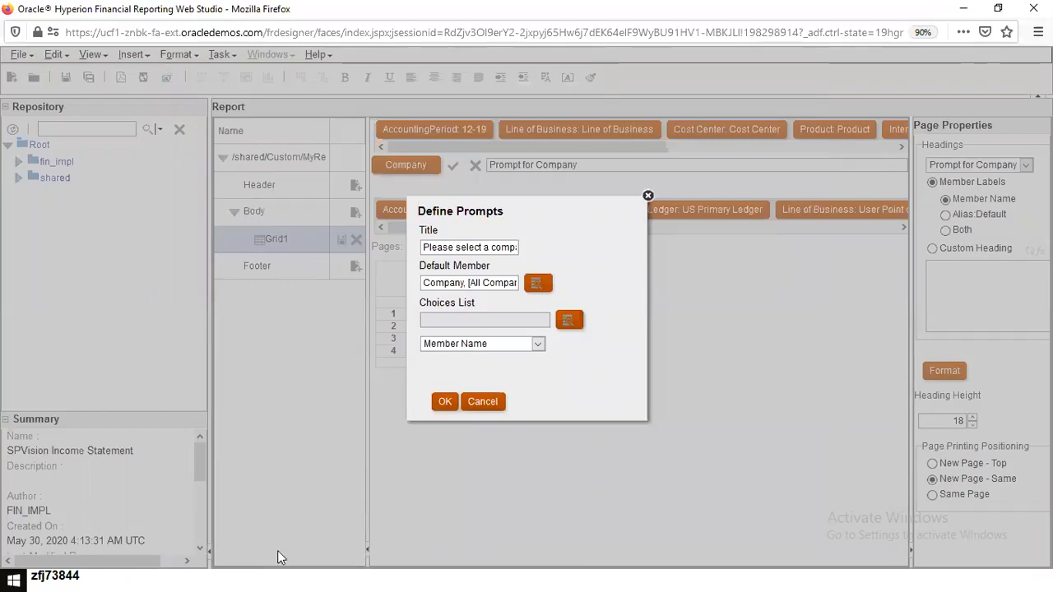
drag(525, 288, 557, 291)
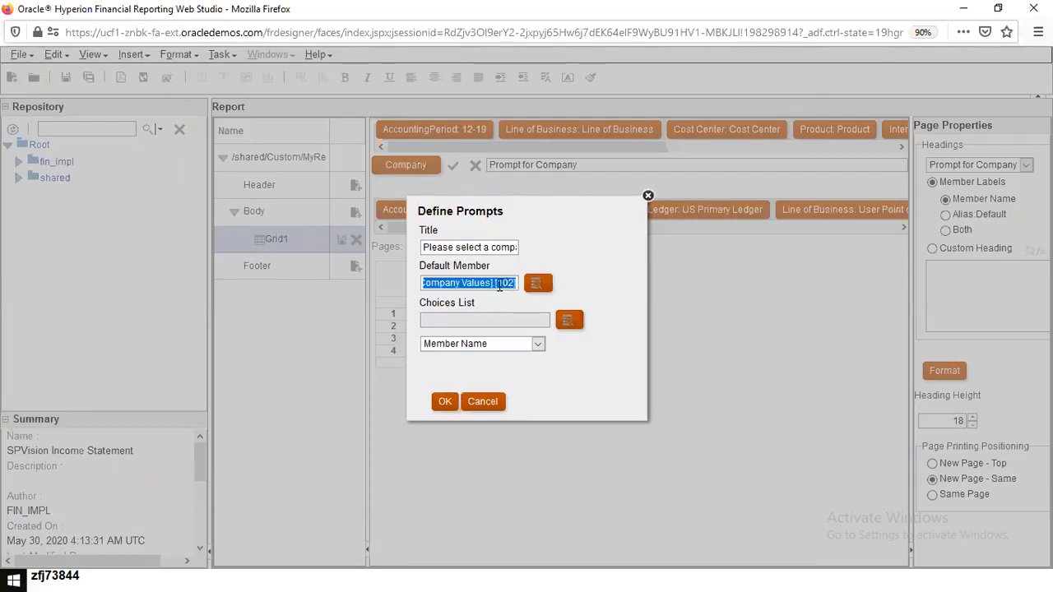
click(444, 402)
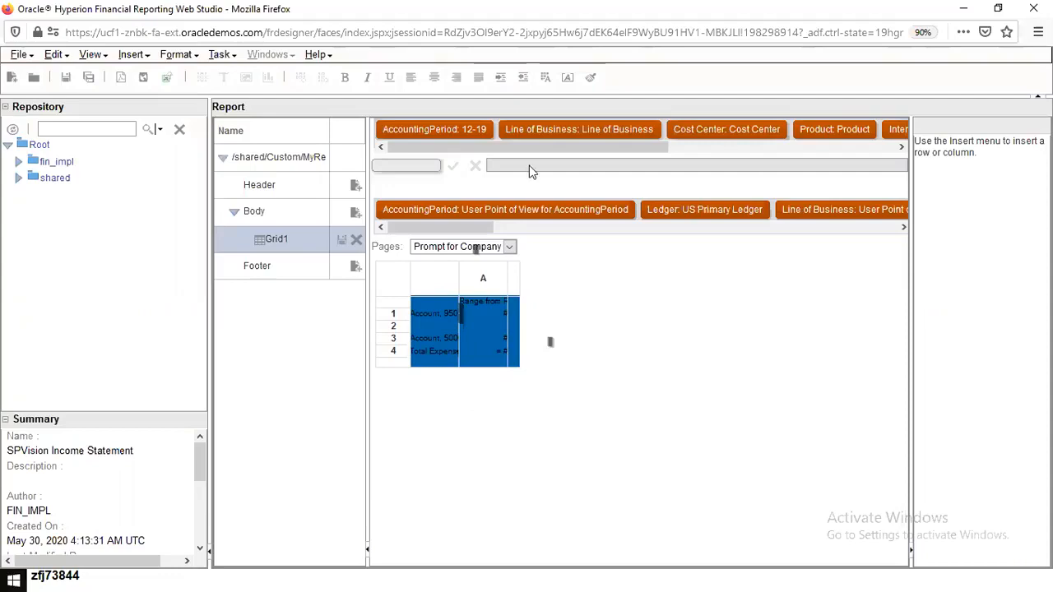
Step: Save the report and run its HTML preview, accepting the default companies in the prompt
click(25, 55)
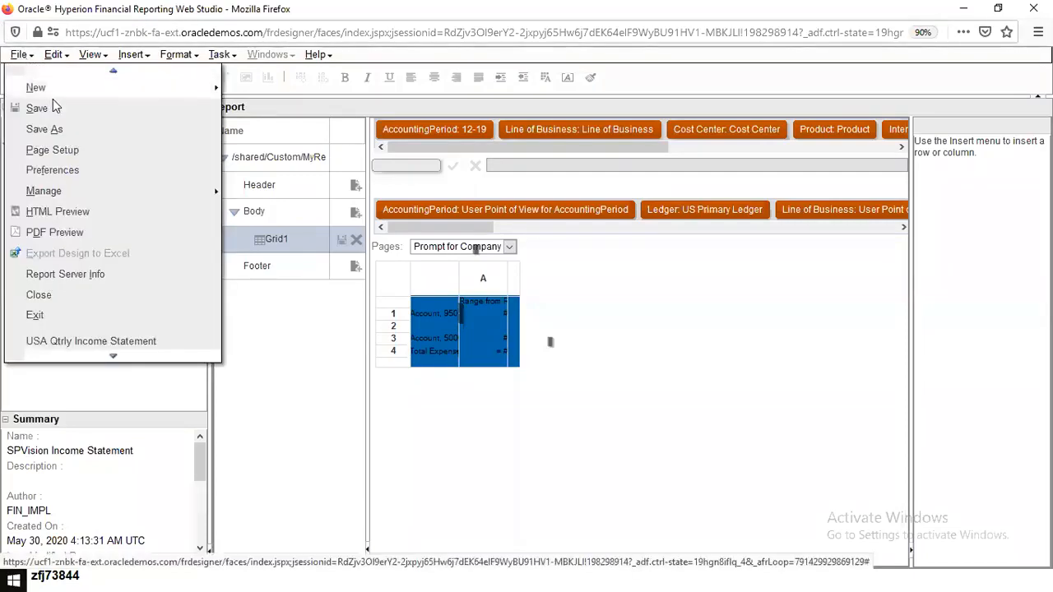
click(65, 114)
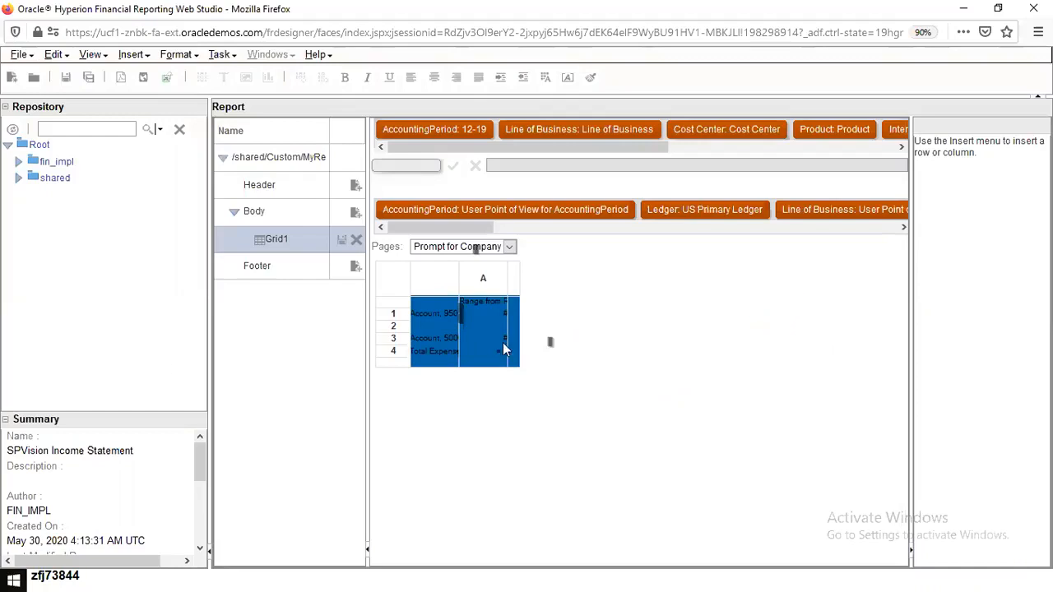
click(18, 54)
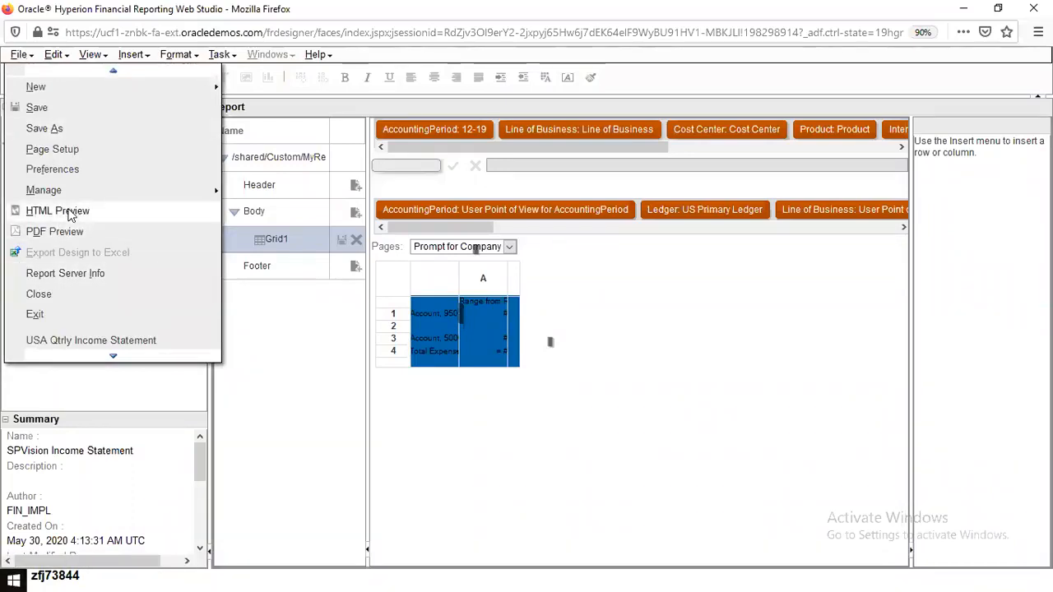
key(alt+Tab)
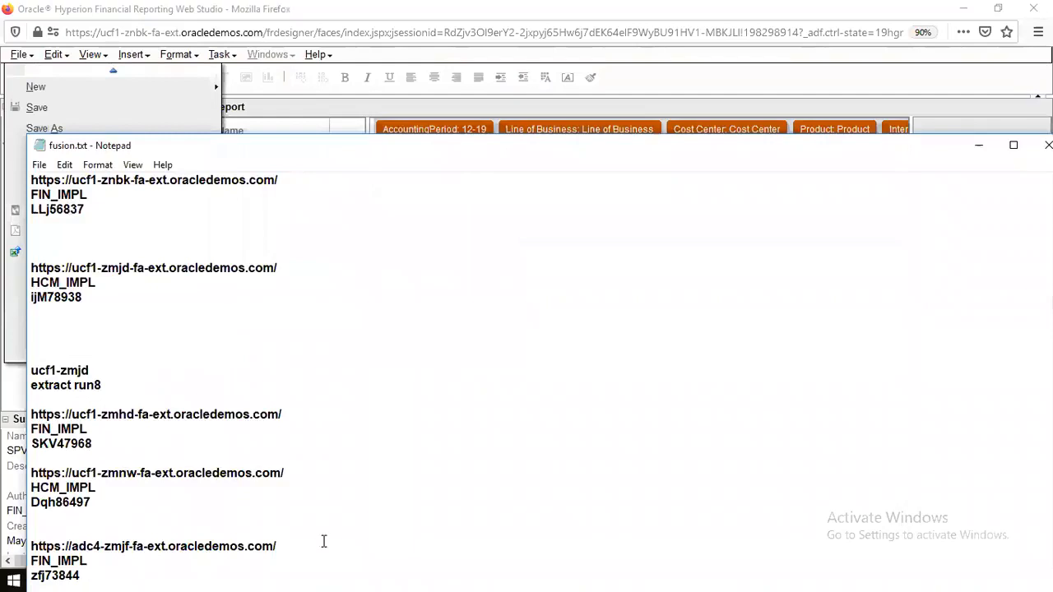
click(981, 145)
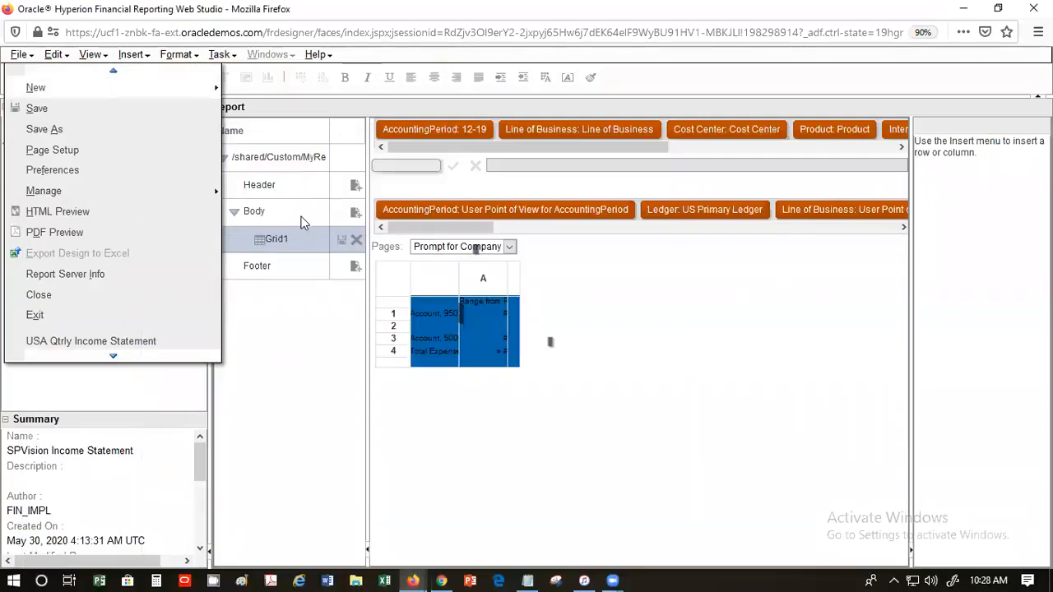
click(145, 215)
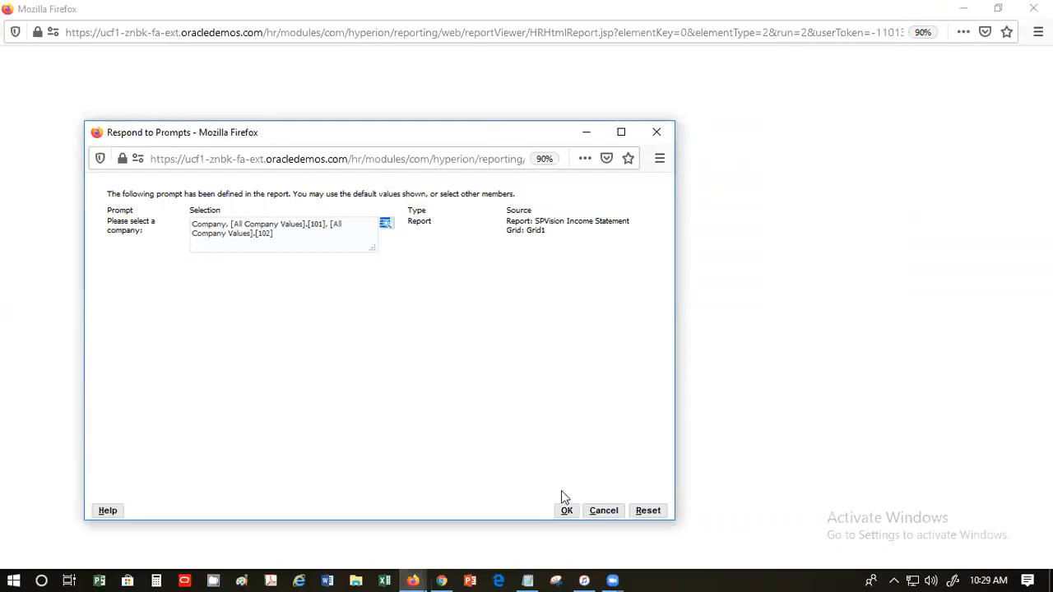
click(567, 510)
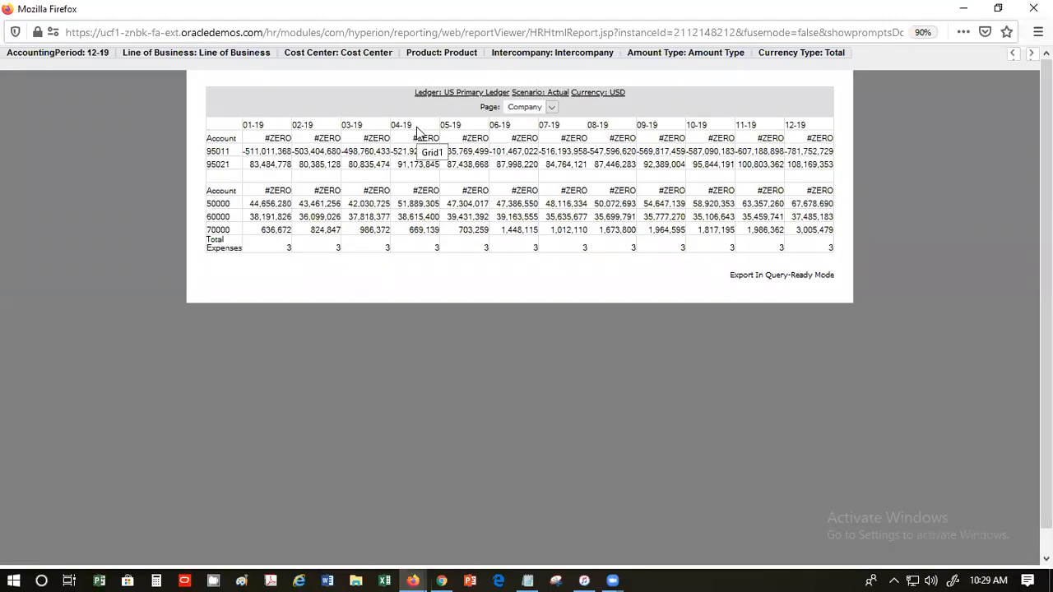
Step: View the previewed report's page for company 101 and its page for company 102
click(551, 107)
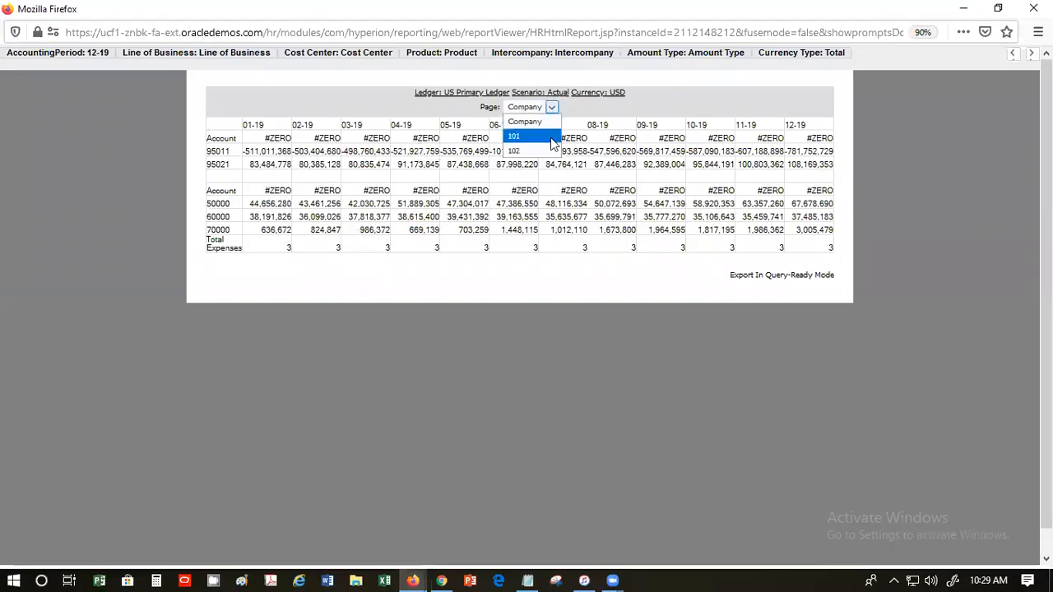
click(552, 138)
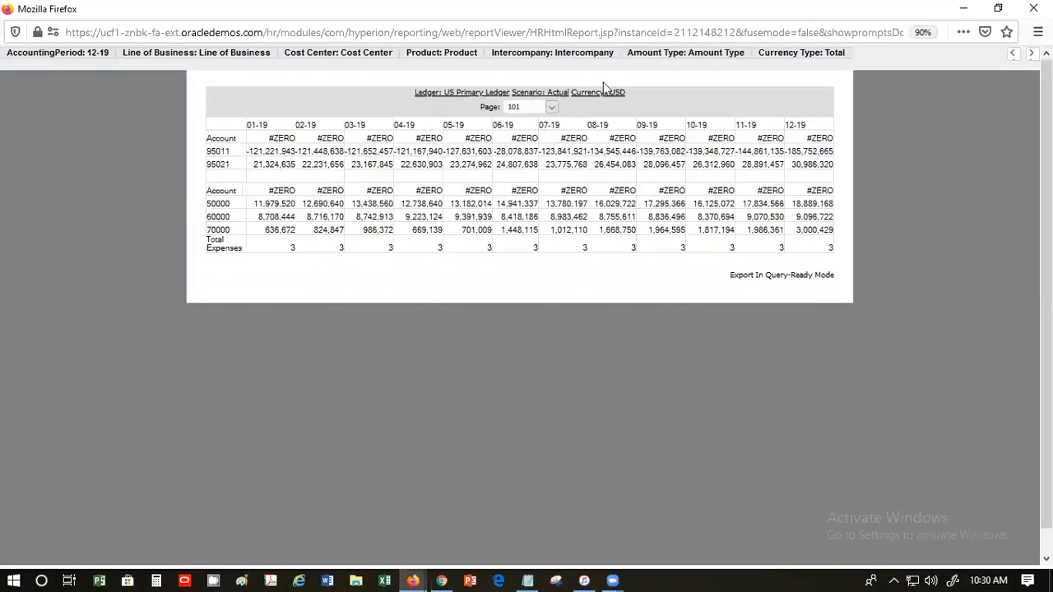
click(552, 109)
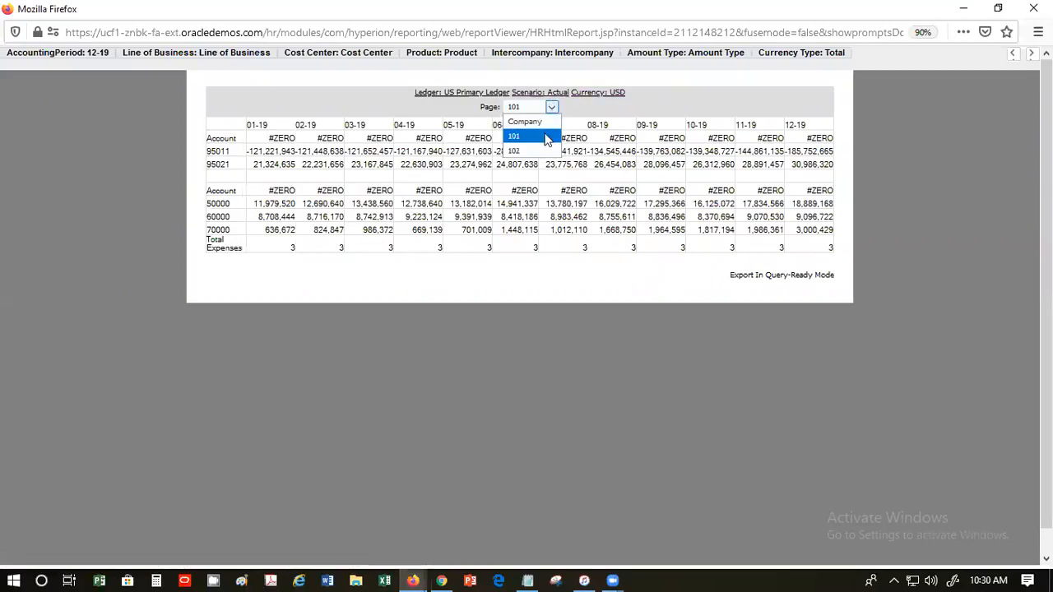
click(539, 146)
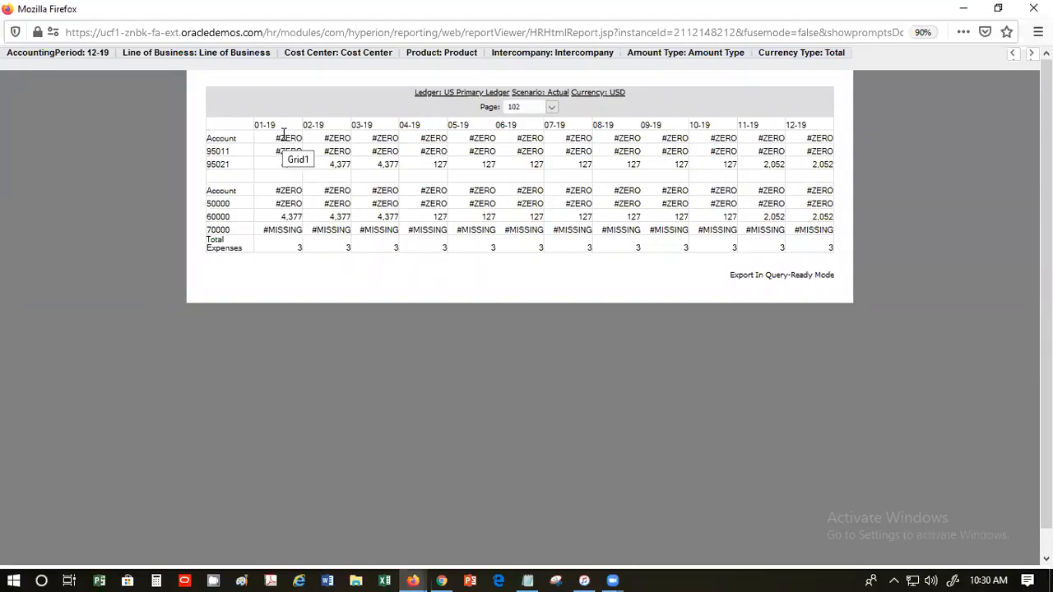
Step: View the previewed report's page for the overall Company member and close the preview
click(550, 108)
click(543, 123)
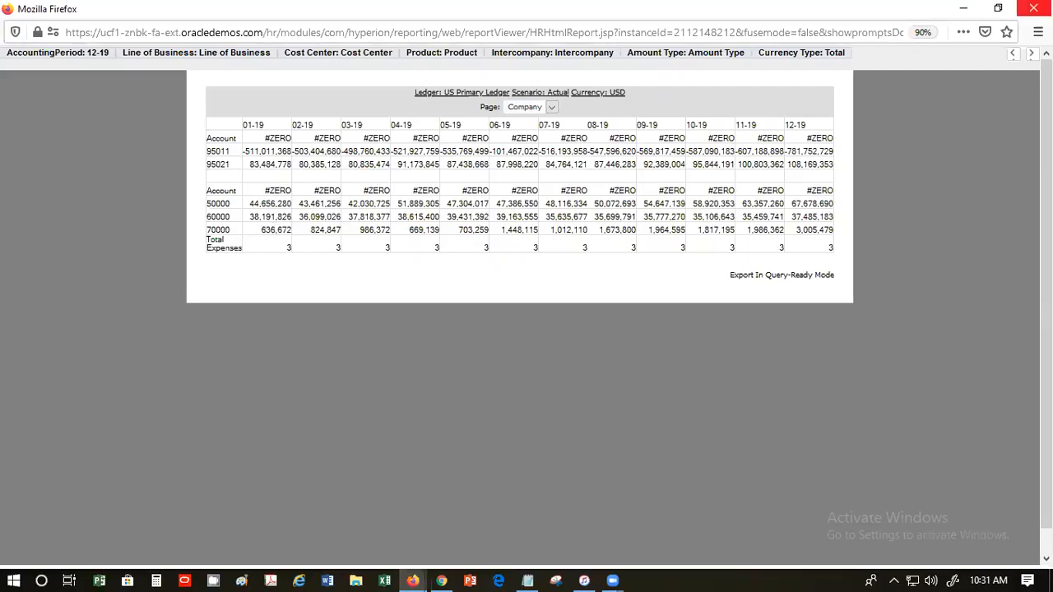
click(1032, 8)
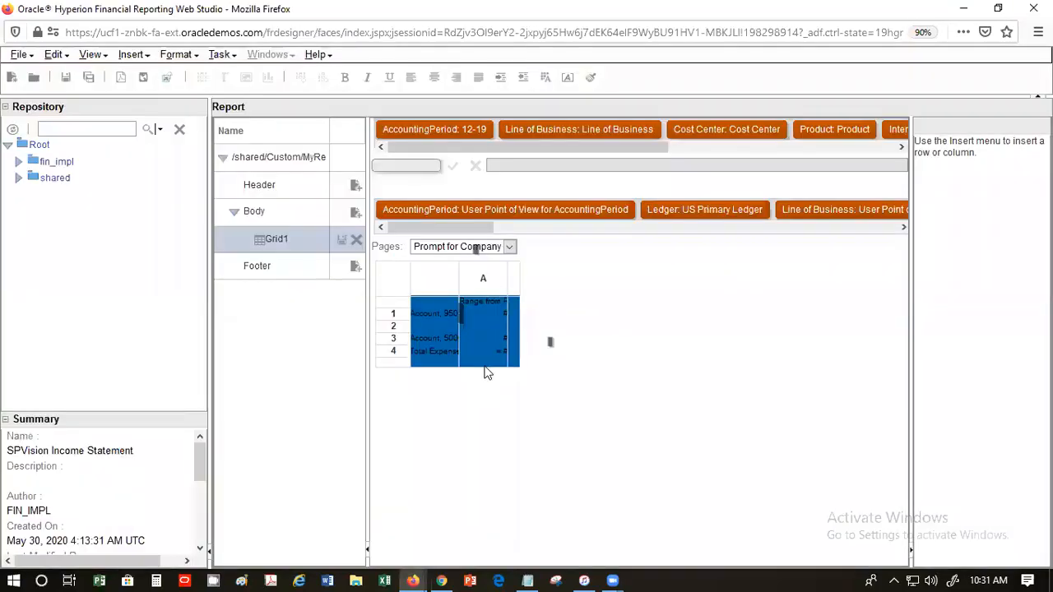
Step: Try to set the custom formula of the Total Expenses cell in column A to Sum(6:8)
click(496, 354)
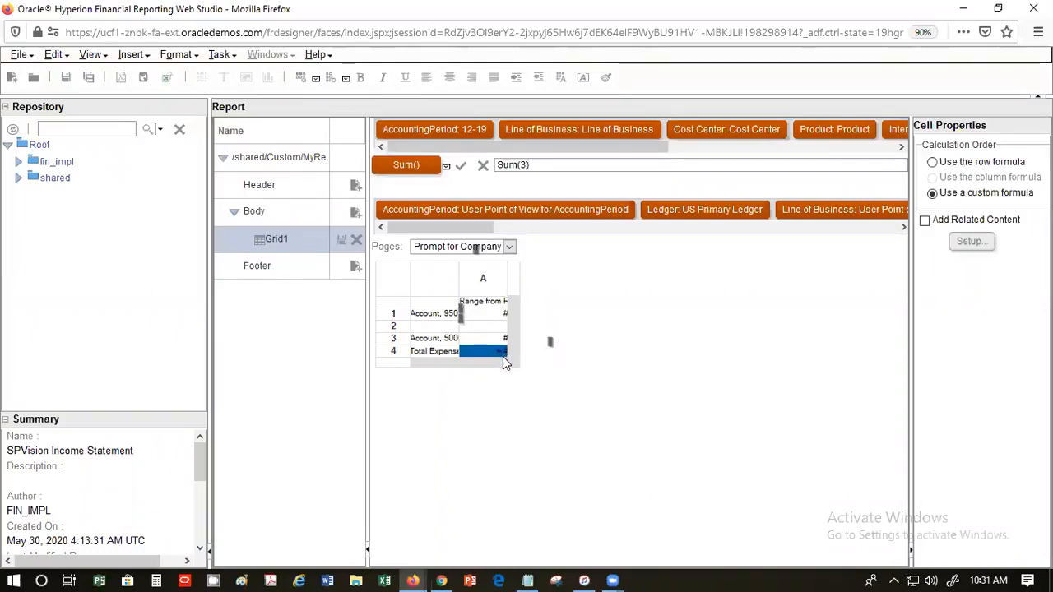
click(500, 364)
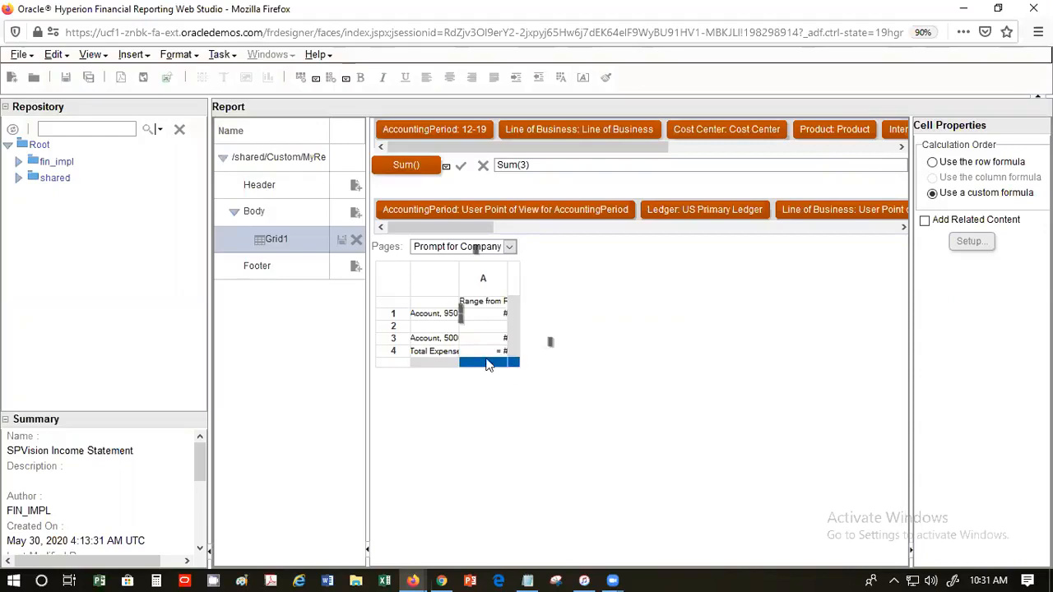
click(489, 355)
click(518, 165)
double_click(522, 164)
text(6)
text(:8)
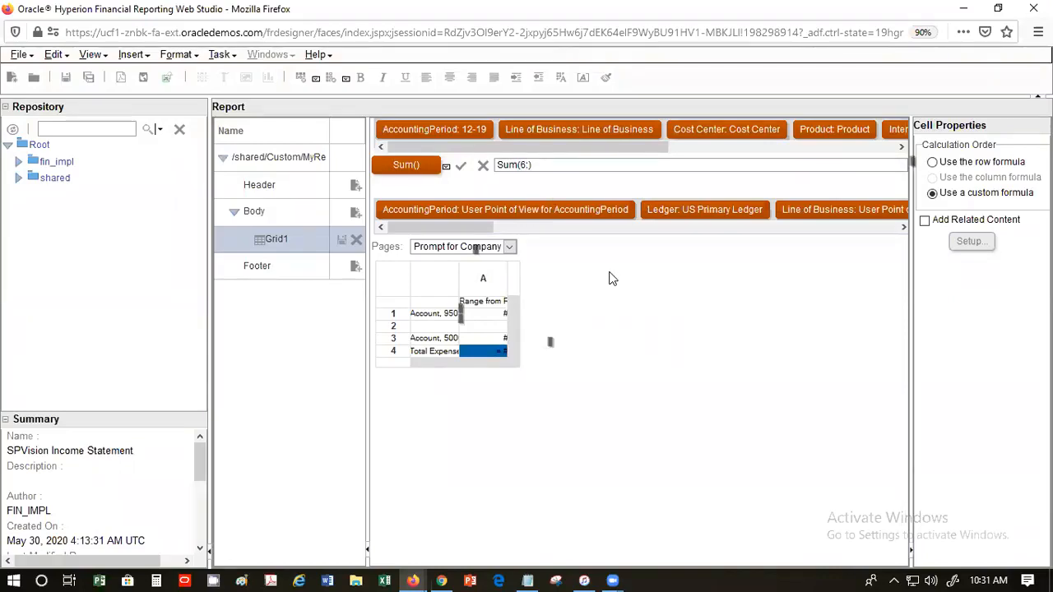
click(461, 166)
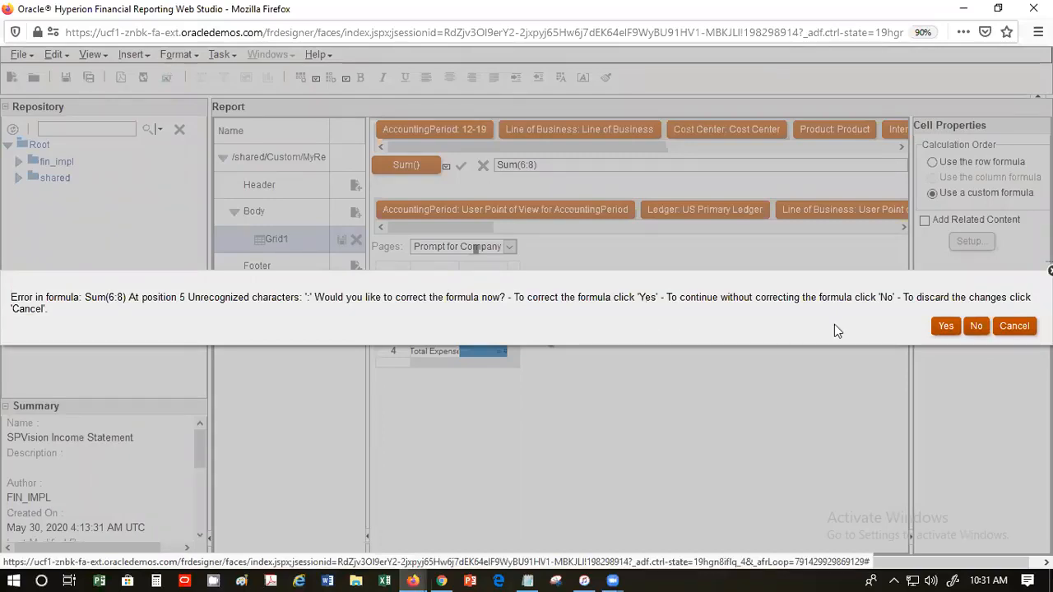
click(941, 329)
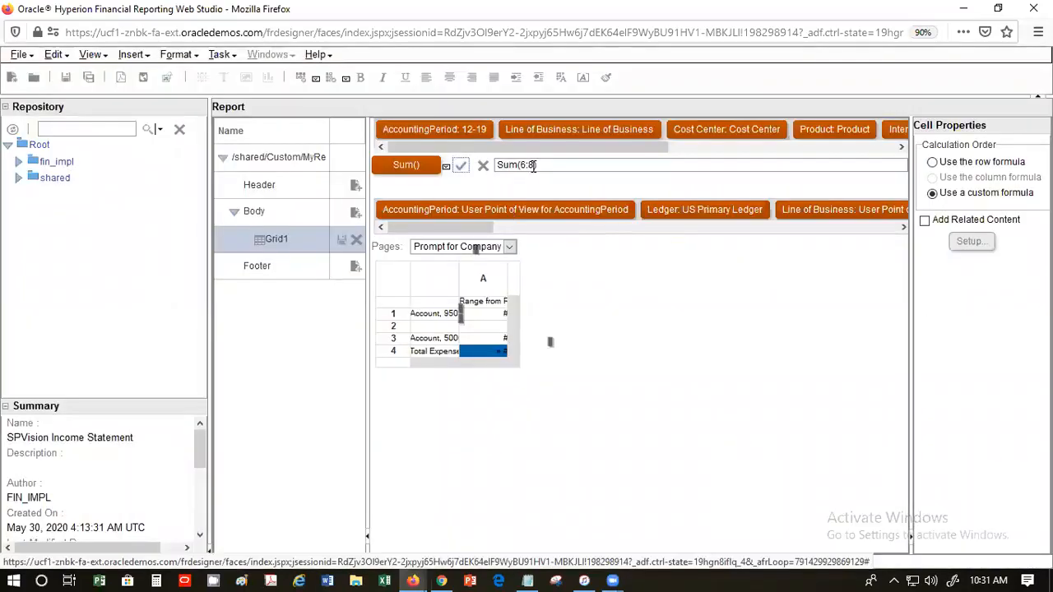
Step: Try the range notation Sum(6..8) as the Total Expenses cell's formula
click(530, 165)
key(BackSpace)
text(..)
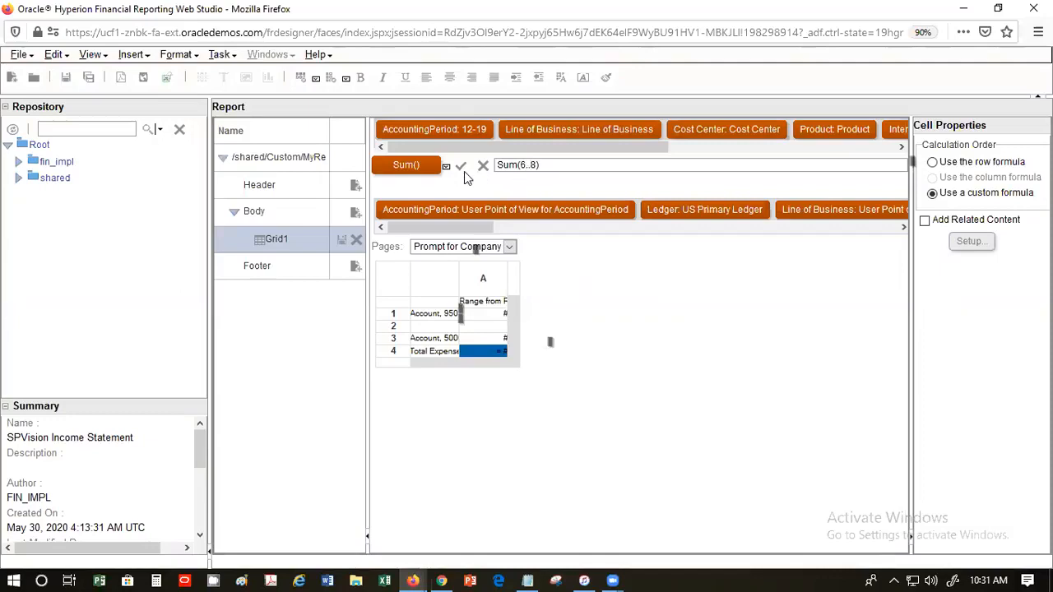
click(463, 166)
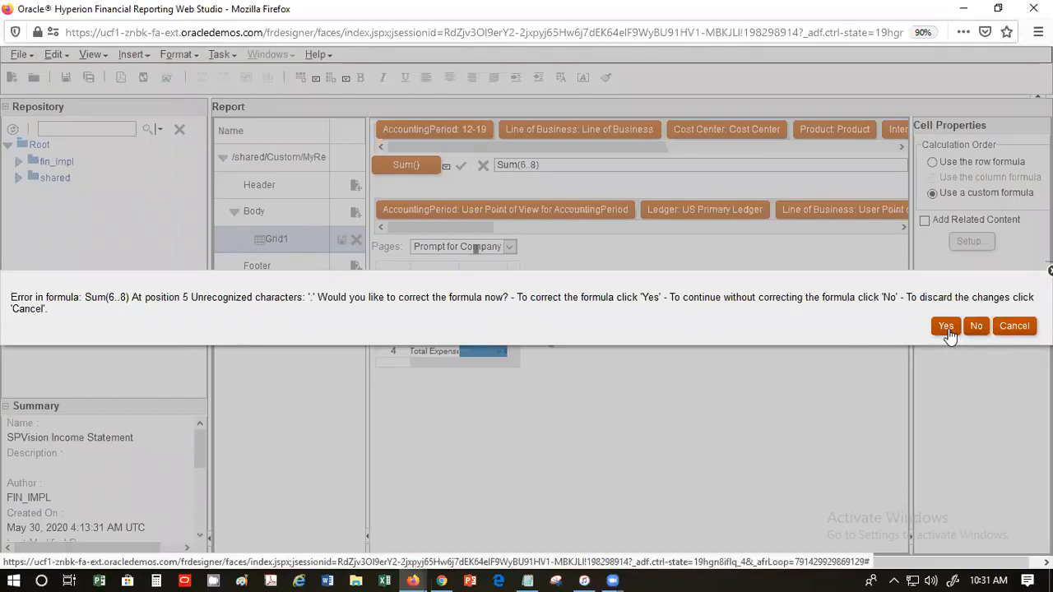
click(945, 327)
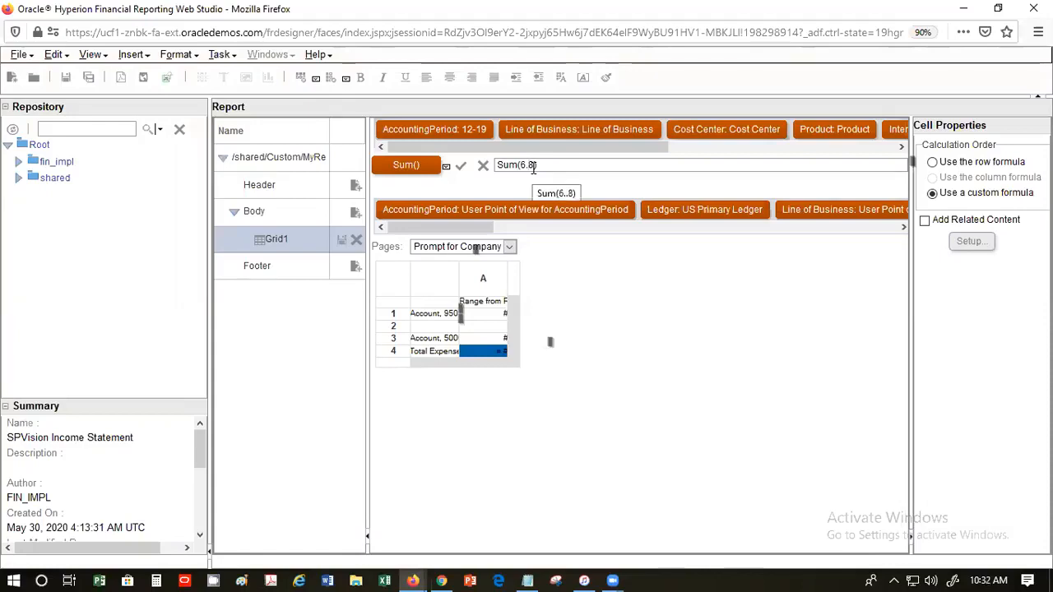
key(BackSpace)
key(BackSpace)
text(3)
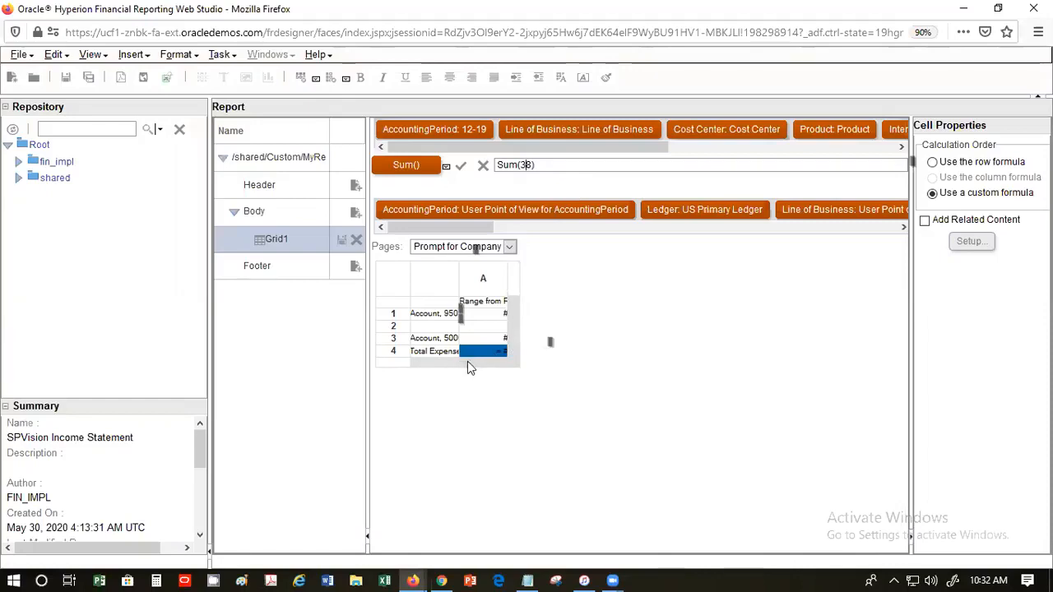
drag(555, 341, 590, 339)
click(556, 328)
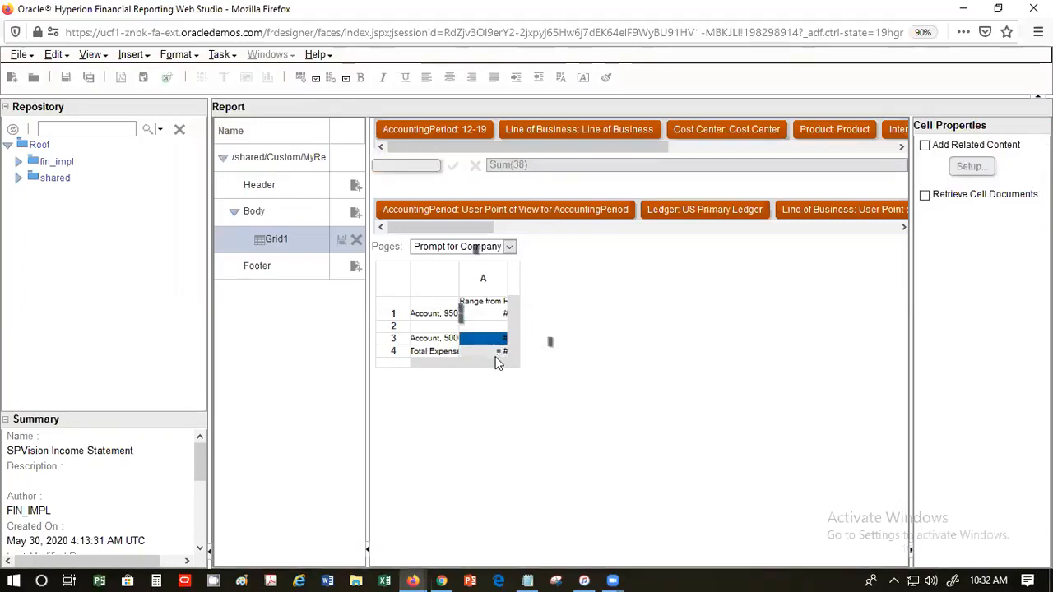
click(493, 352)
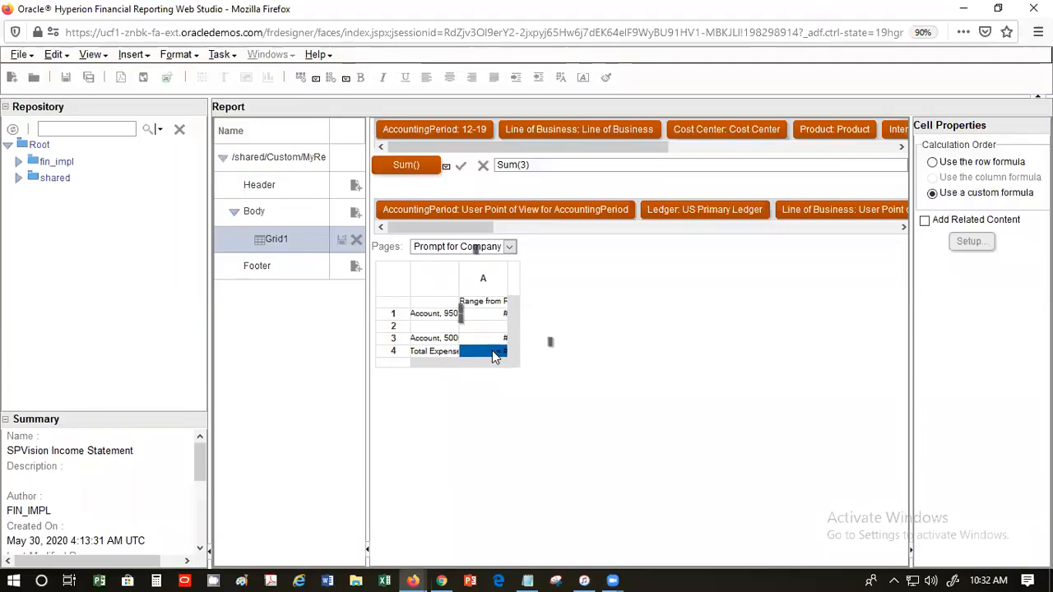
click(489, 335)
click(491, 315)
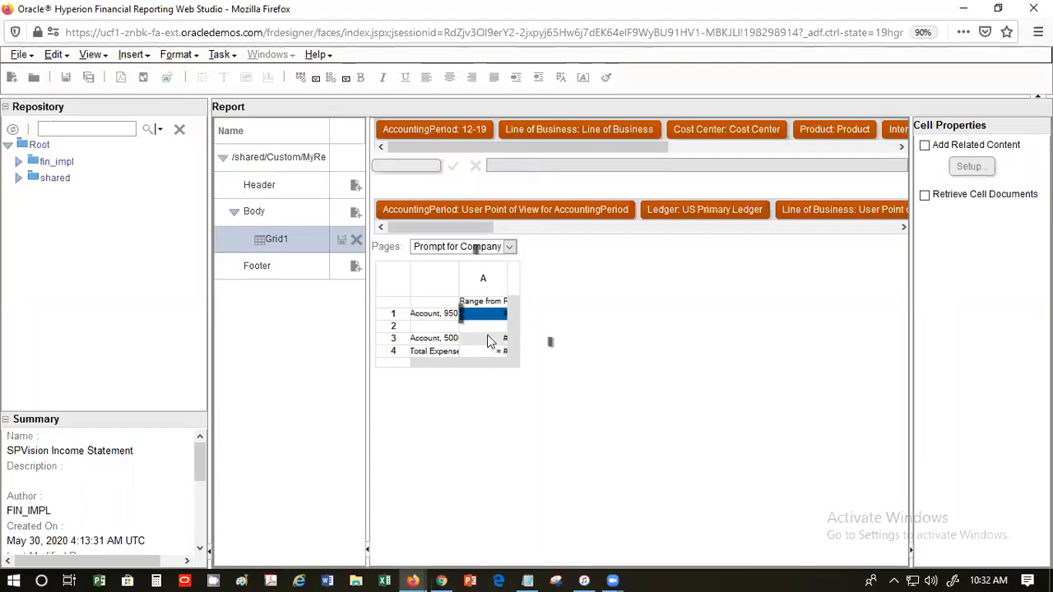
click(489, 340)
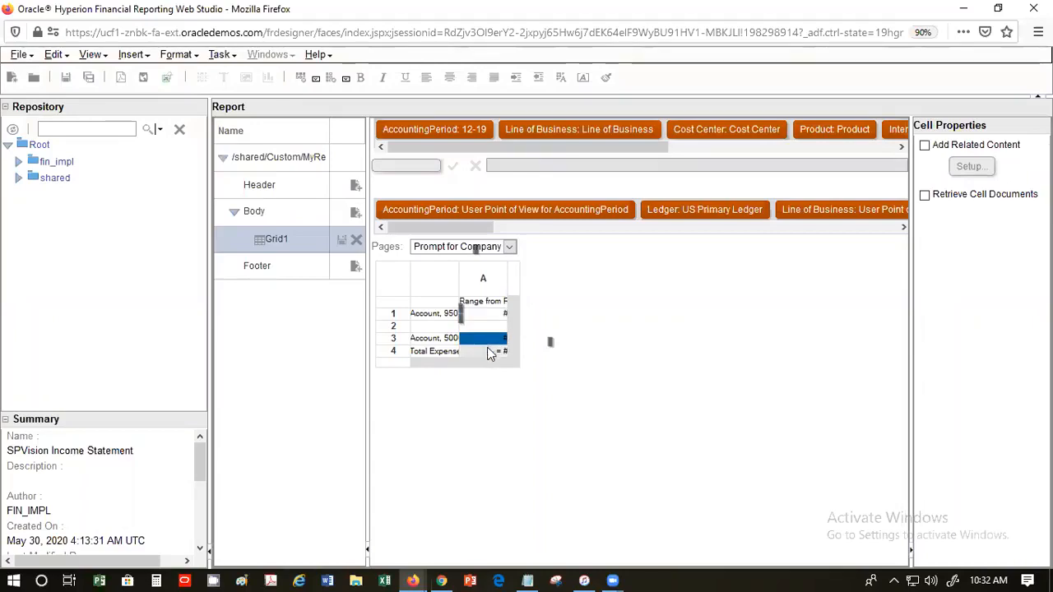
Step: Set the Total Expenses cell's custom formula in column A to Sum([3:5])
click(490, 353)
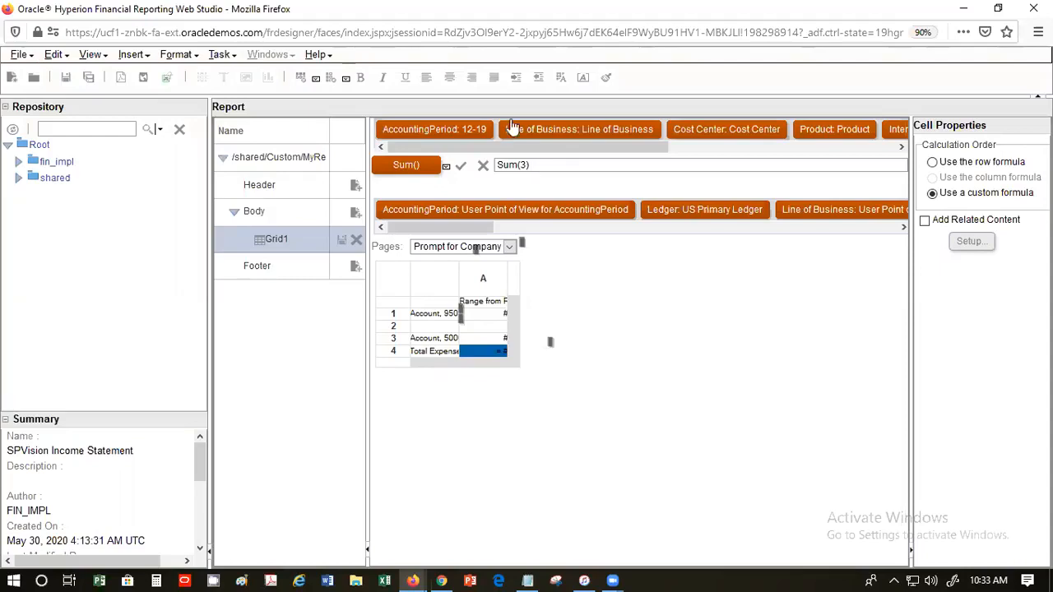
click(526, 168)
click(525, 169)
text(:5])
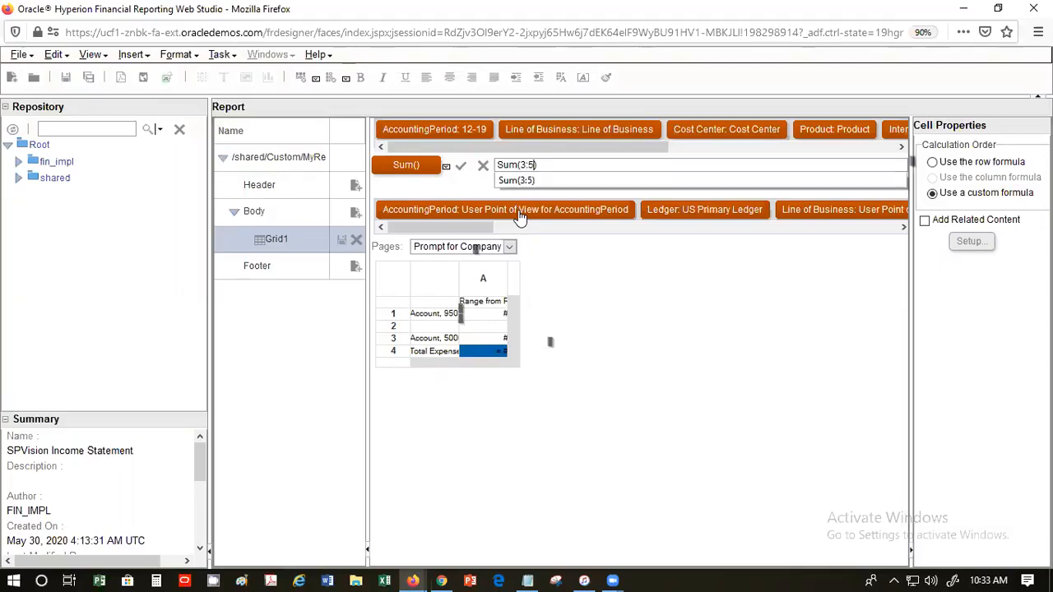
text())
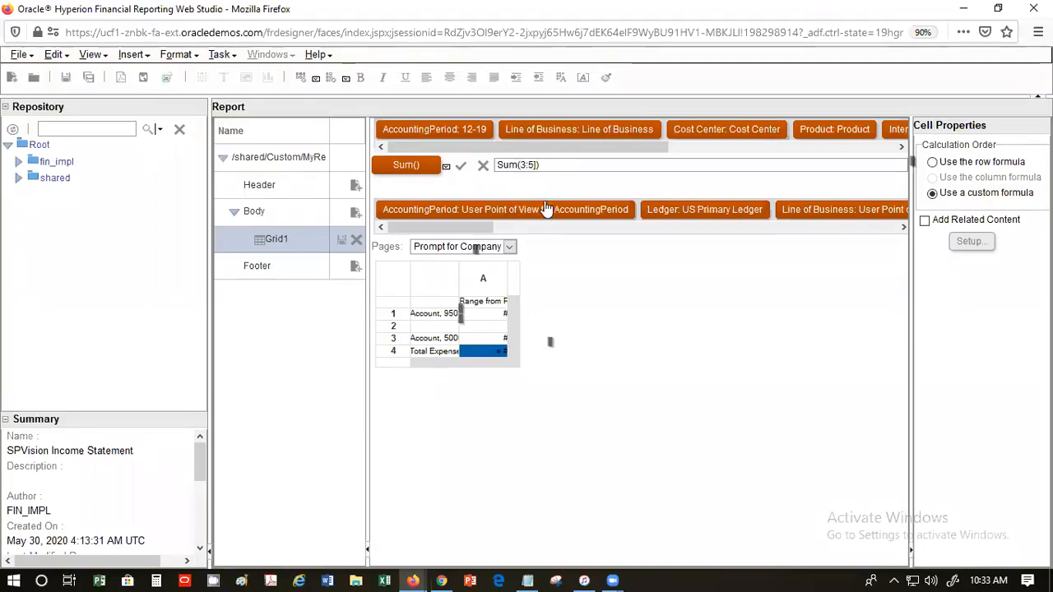
click(460, 167)
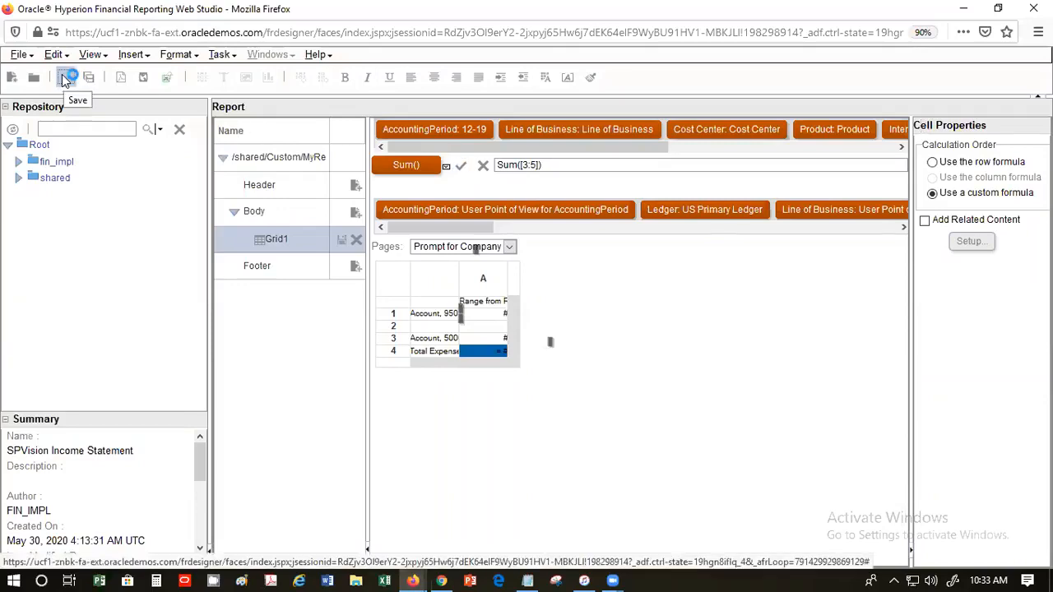
Step: Run the report's HTML preview and check the Total Expenses row on company 101's page
click(20, 55)
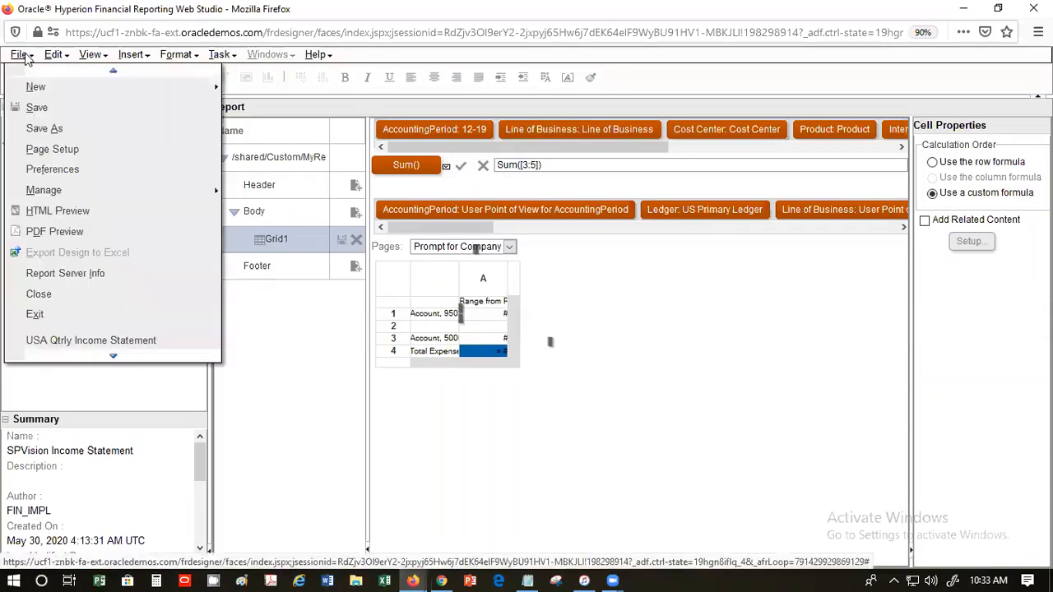
click(51, 210)
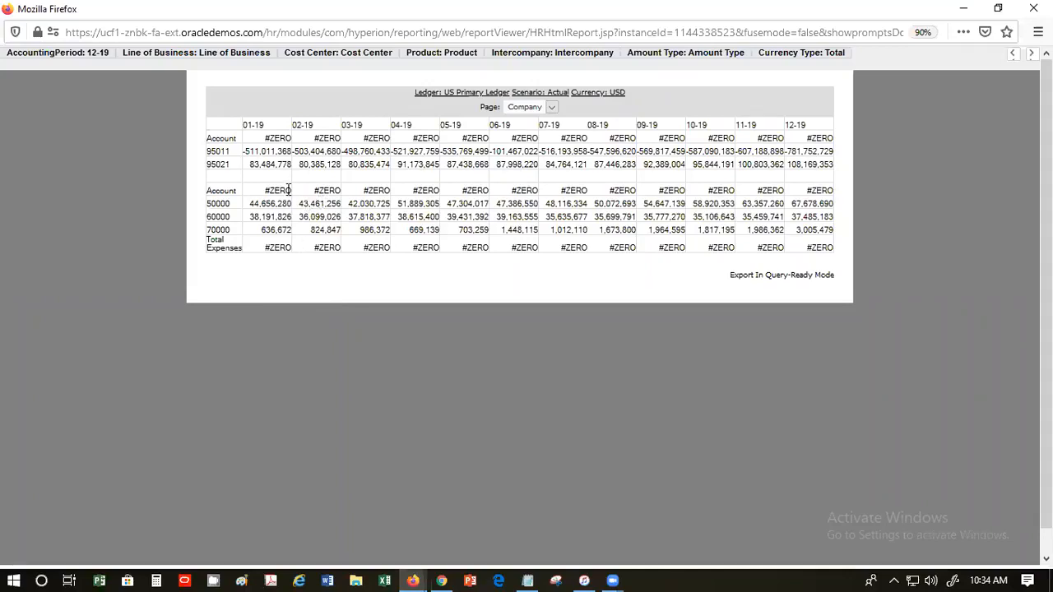
click(549, 110)
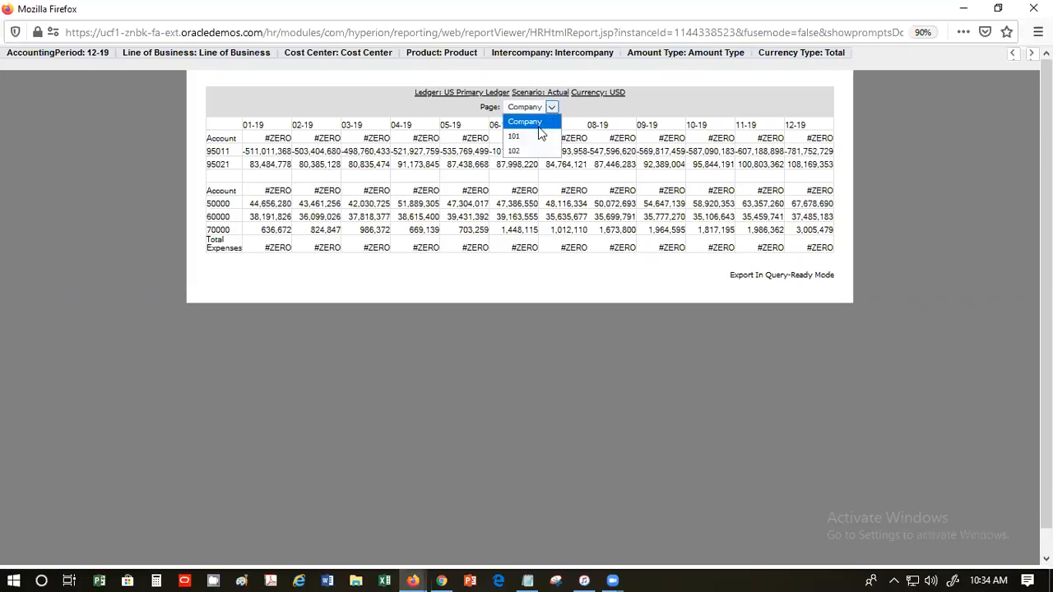
click(534, 138)
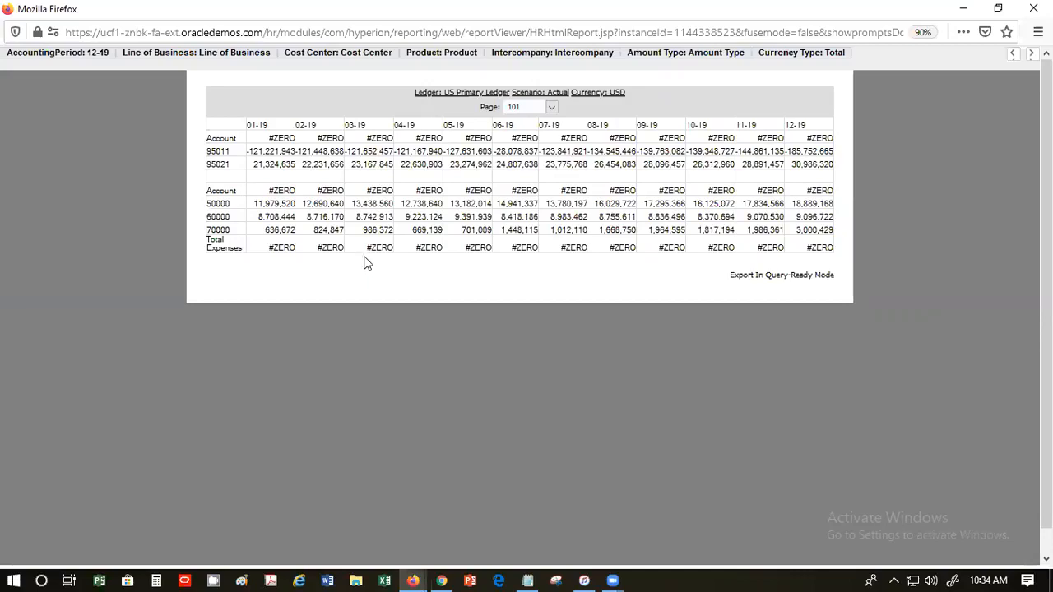
click(567, 57)
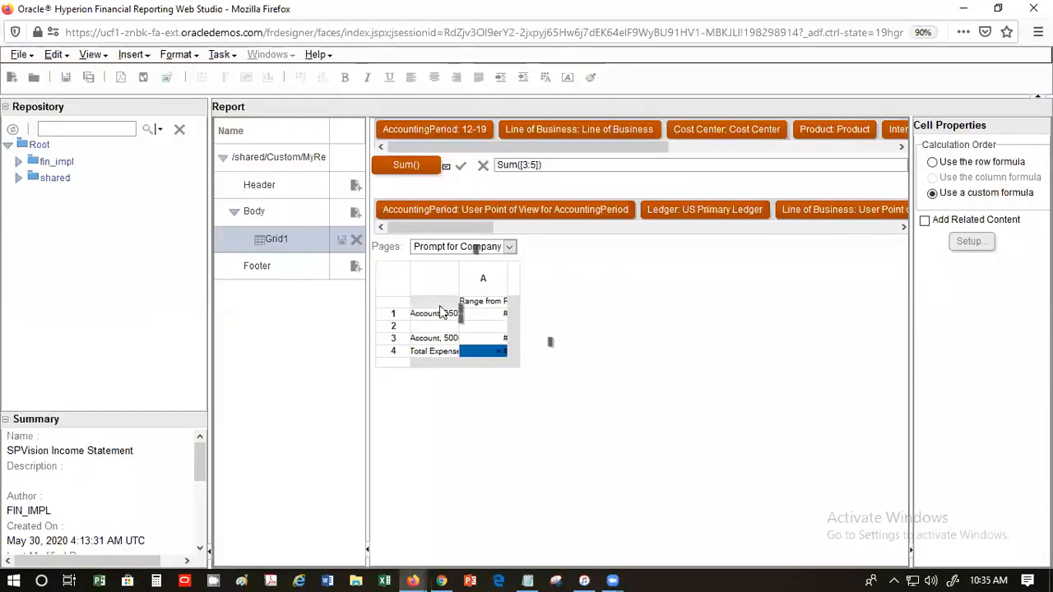
Step: Select the whole of Grid1 and open its Grid Point of View Setup
right_click(438, 312)
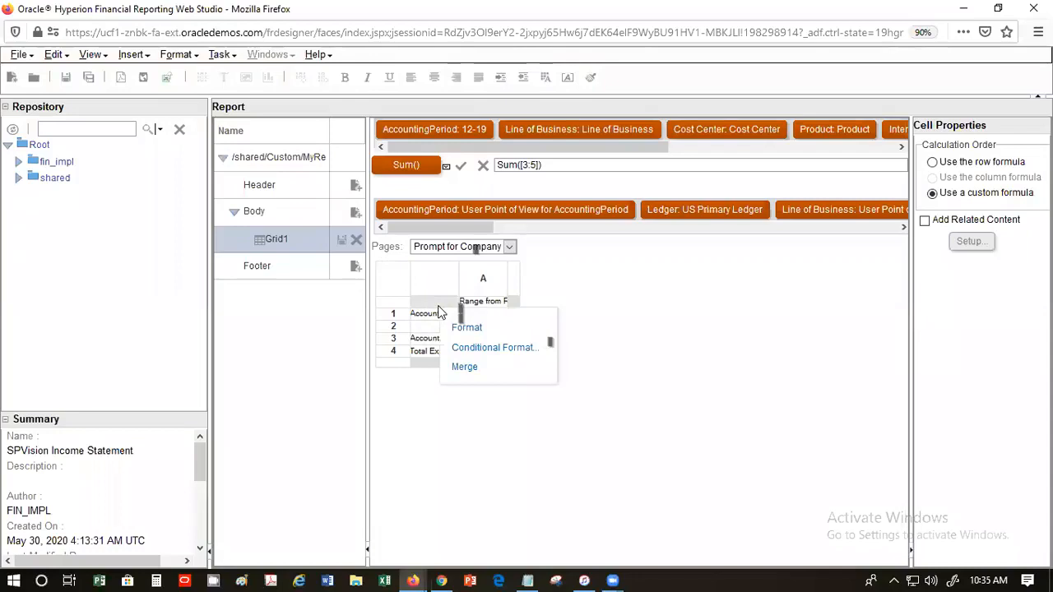
click(390, 271)
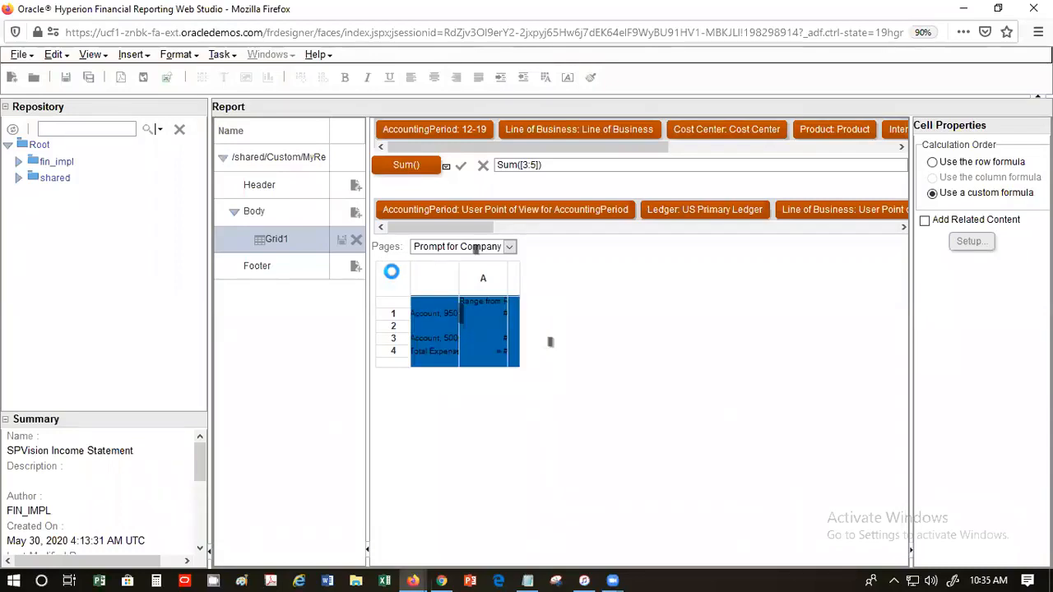
right_click(423, 319)
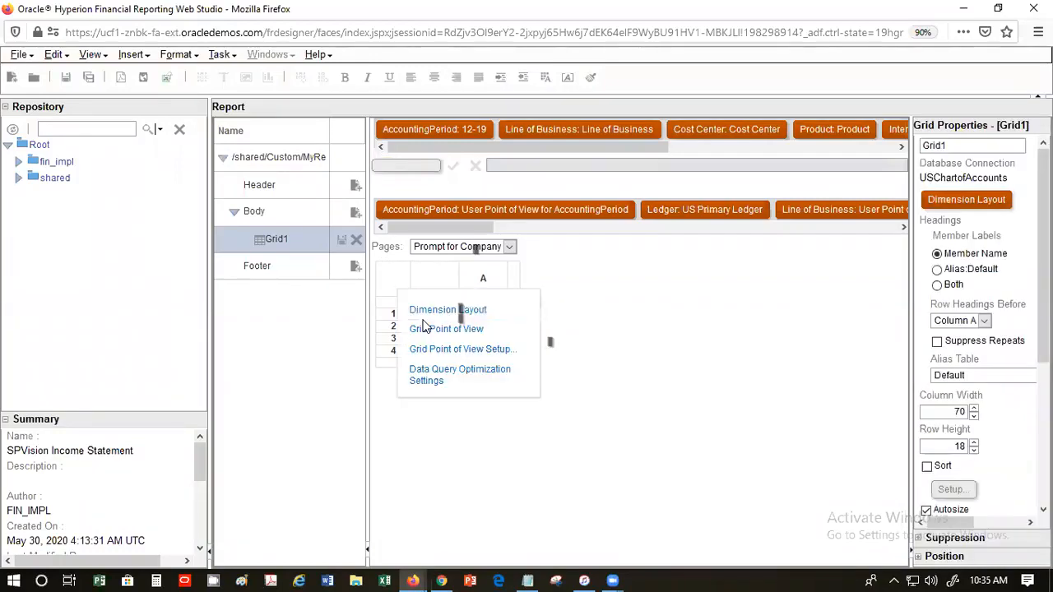
click(495, 349)
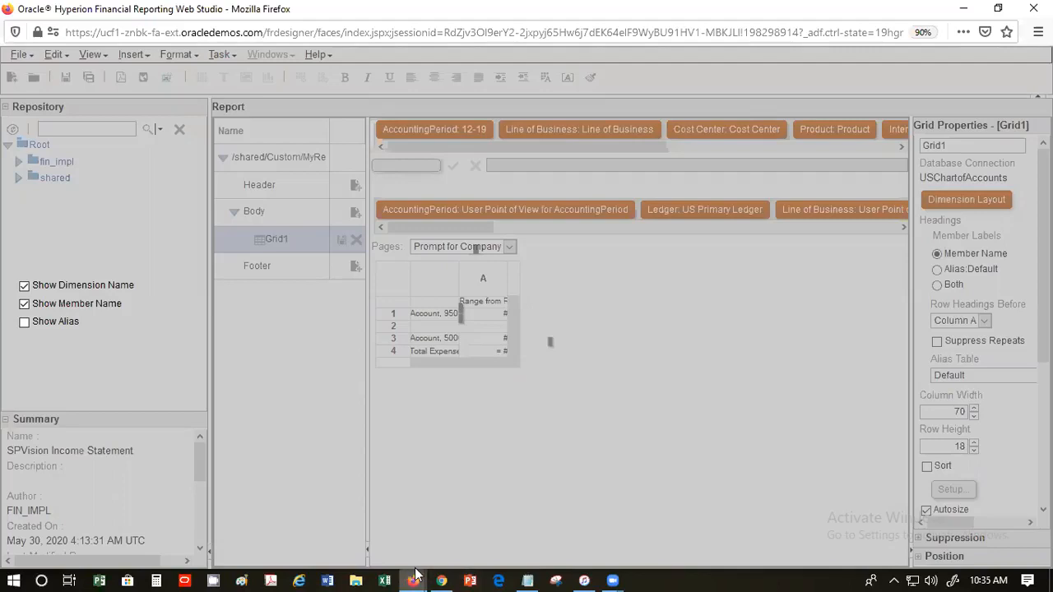
mouse_move(415, 574)
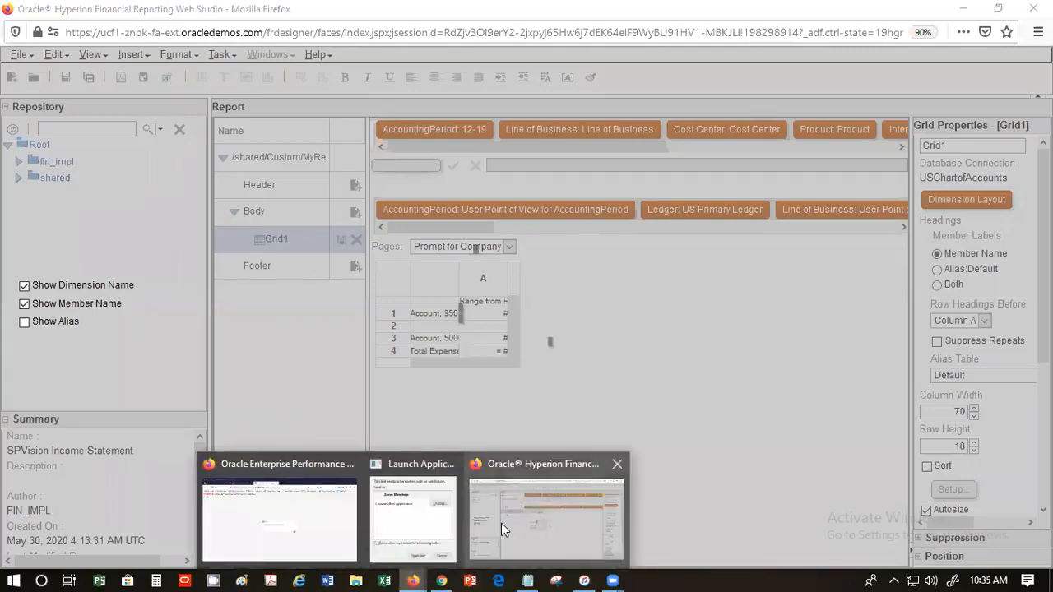
click(550, 499)
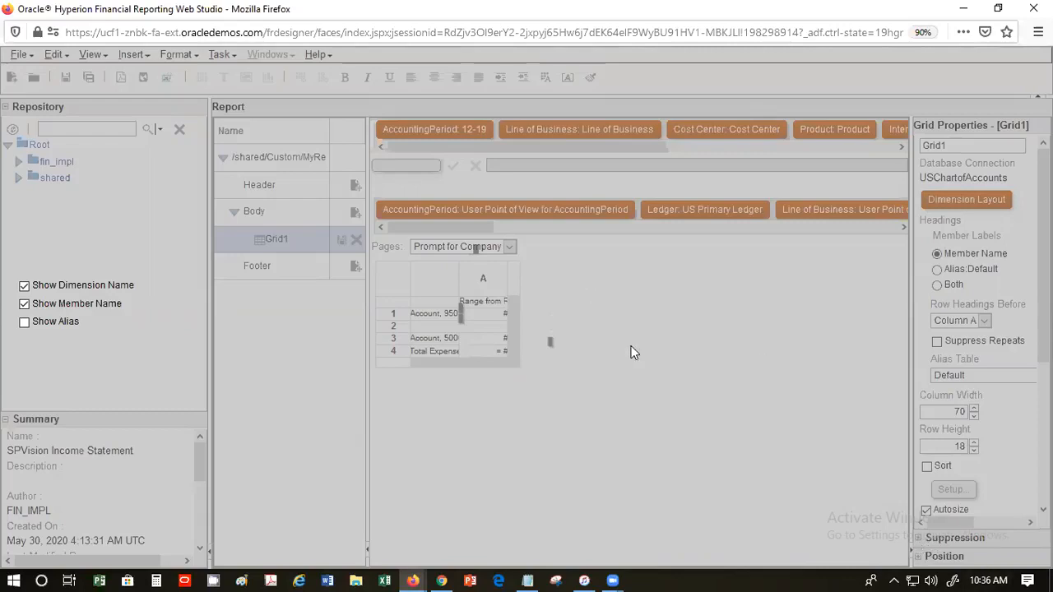
double_click(754, 11)
double_click(753, 13)
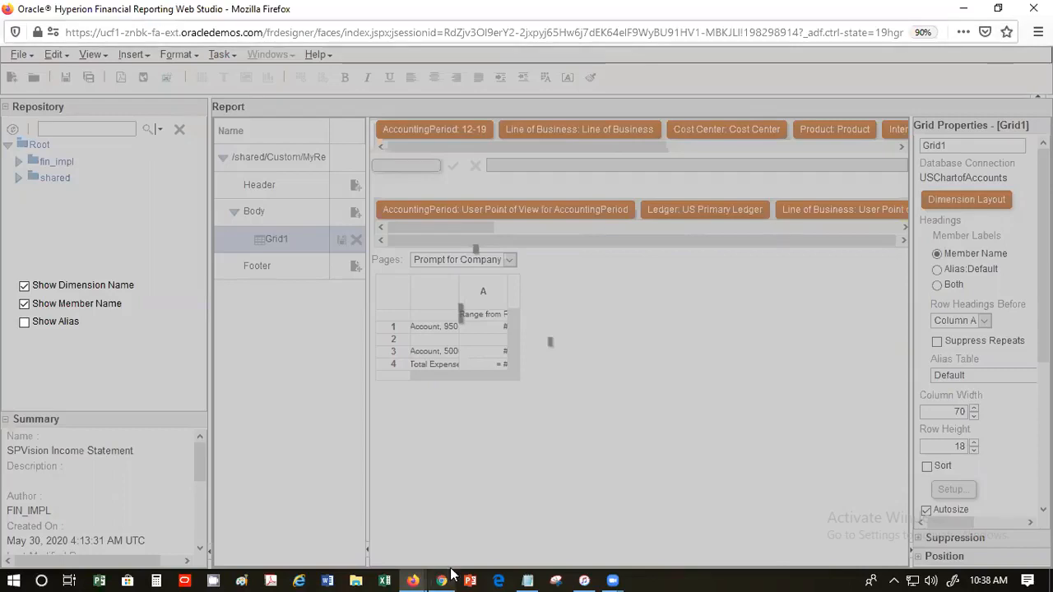
click(417, 575)
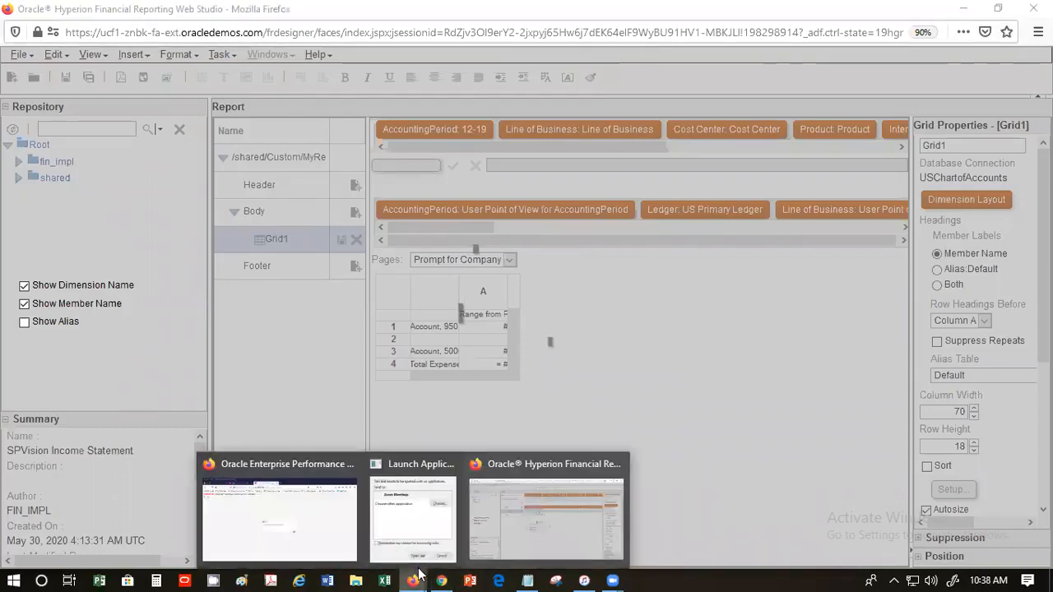
click(525, 470)
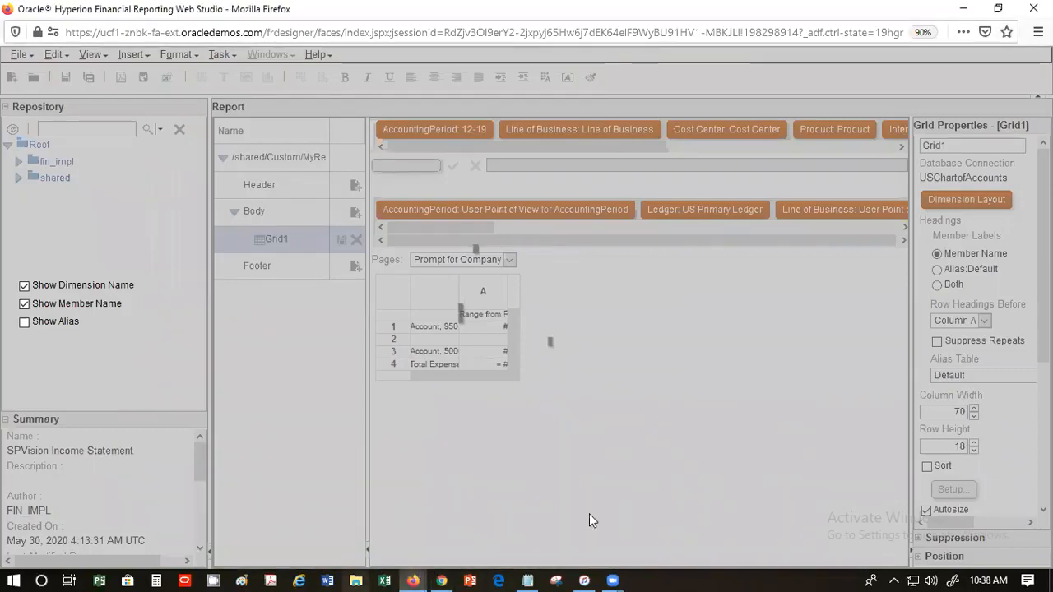
click(413, 581)
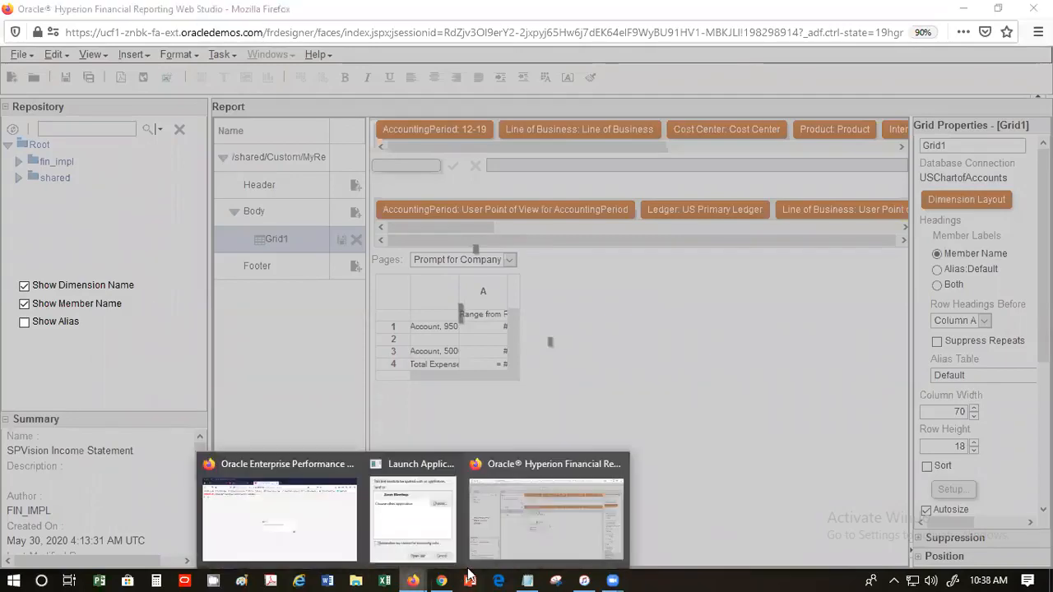
click(652, 265)
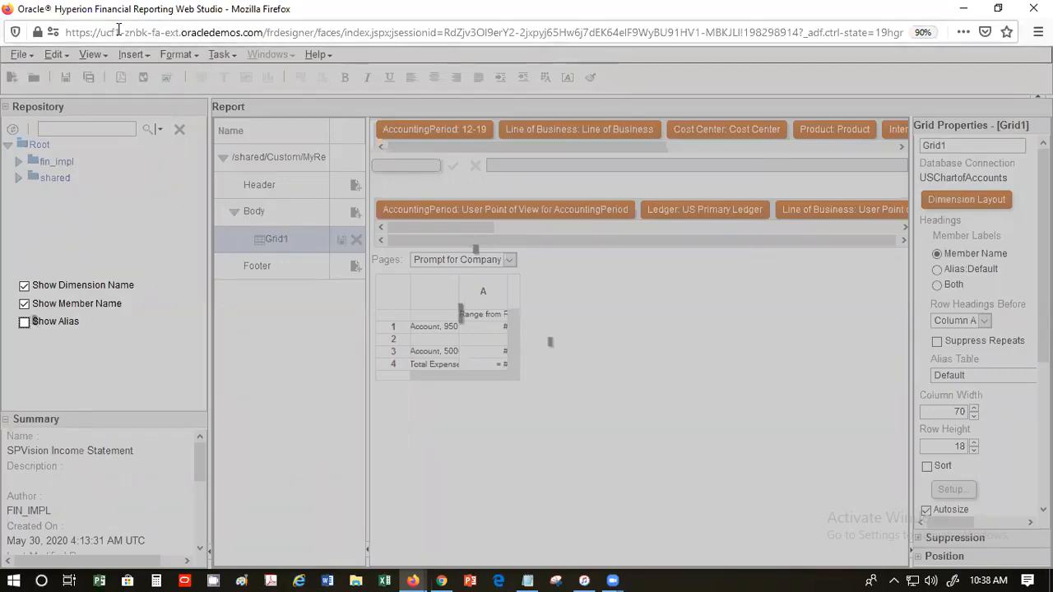
Step: Close the Financial Reporting Web Studio window and leave the page without saving
drag(297, 9, 317, 116)
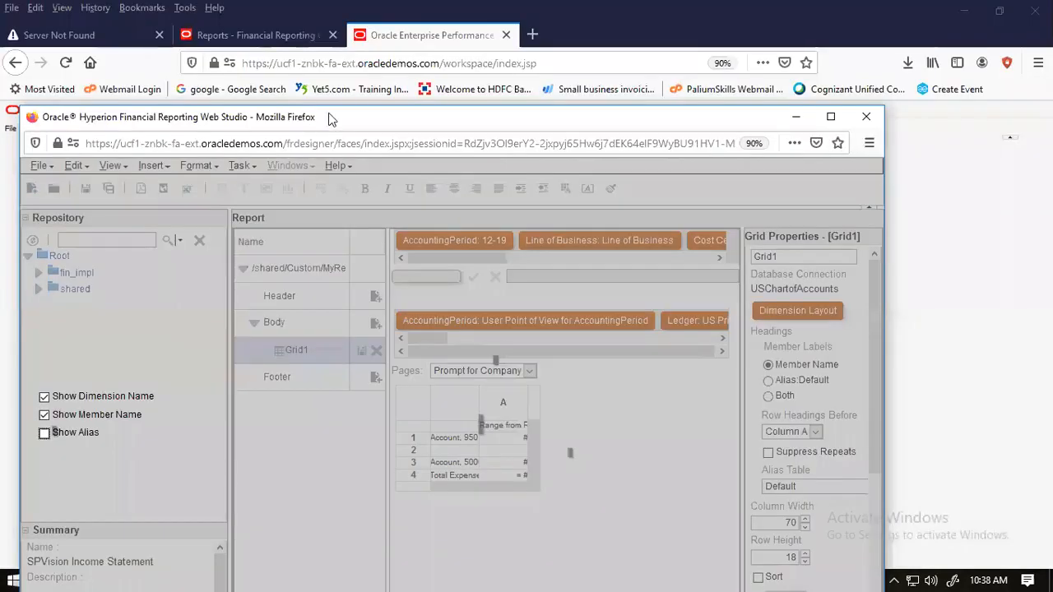
double_click(416, 119)
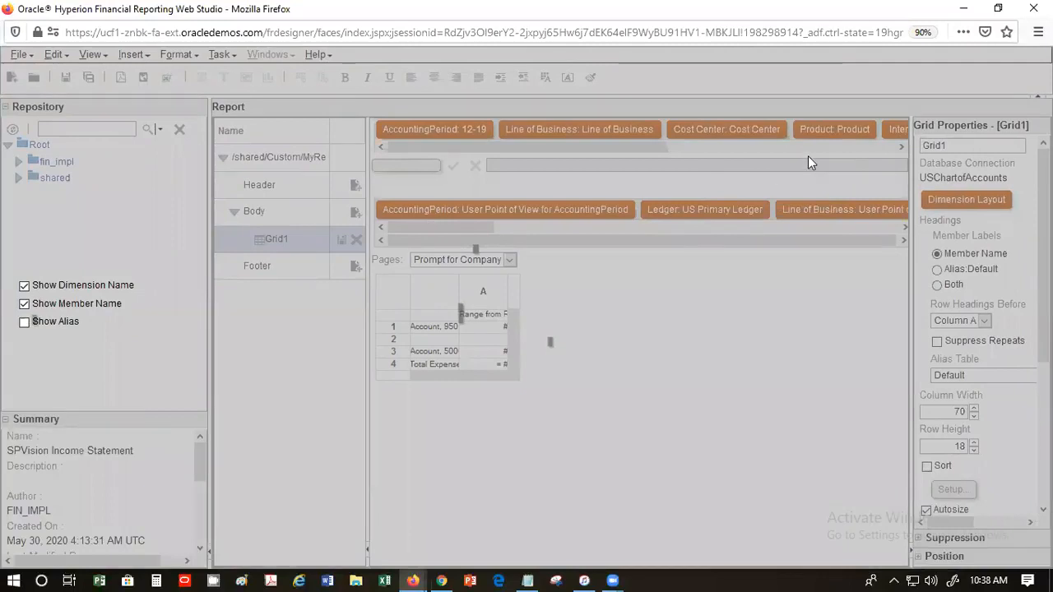
click(998, 8)
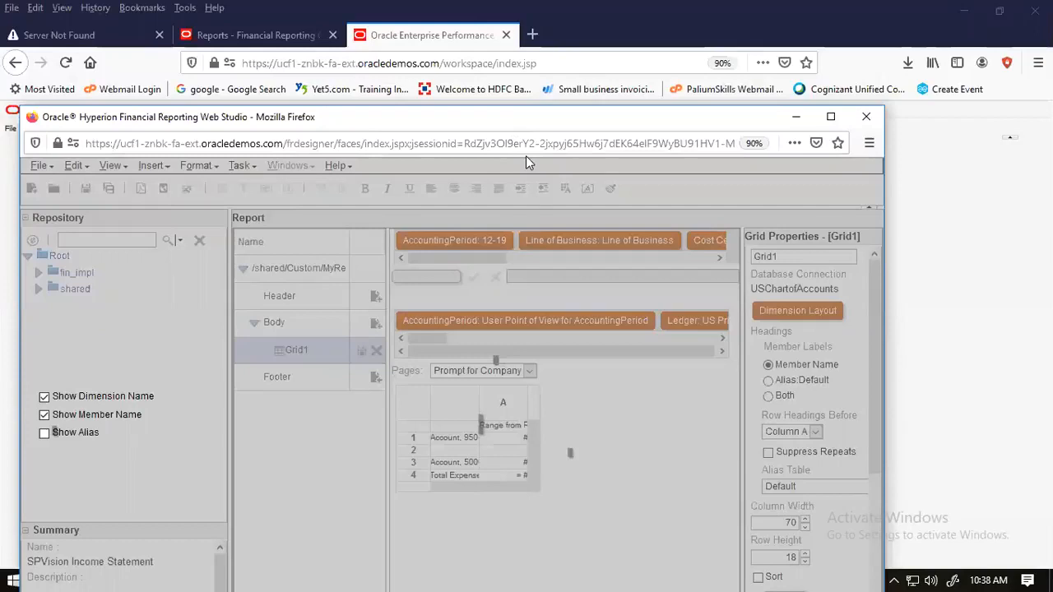
drag(510, 124, 515, 166)
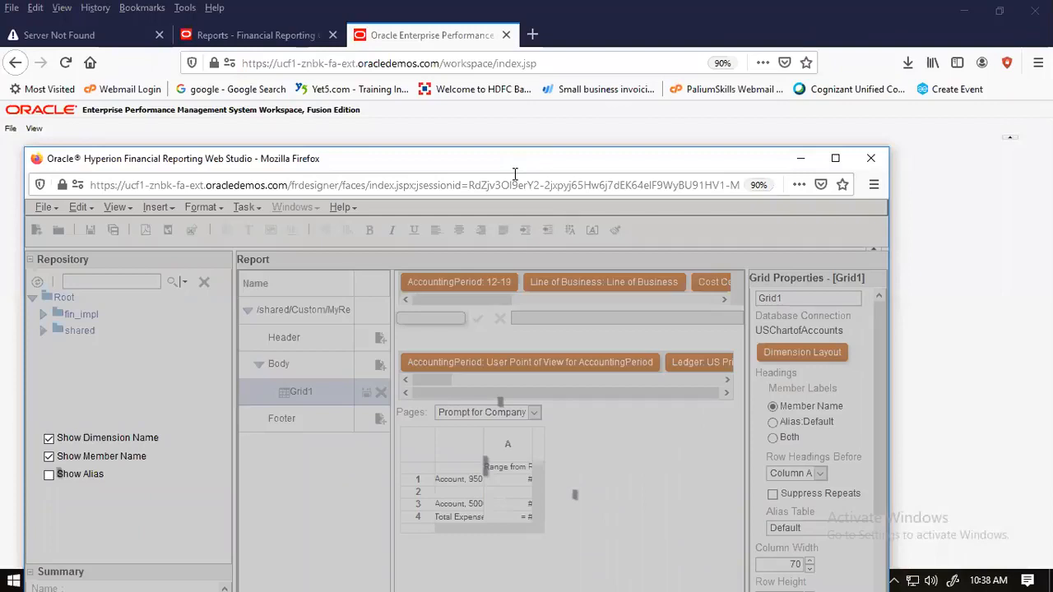
click(870, 158)
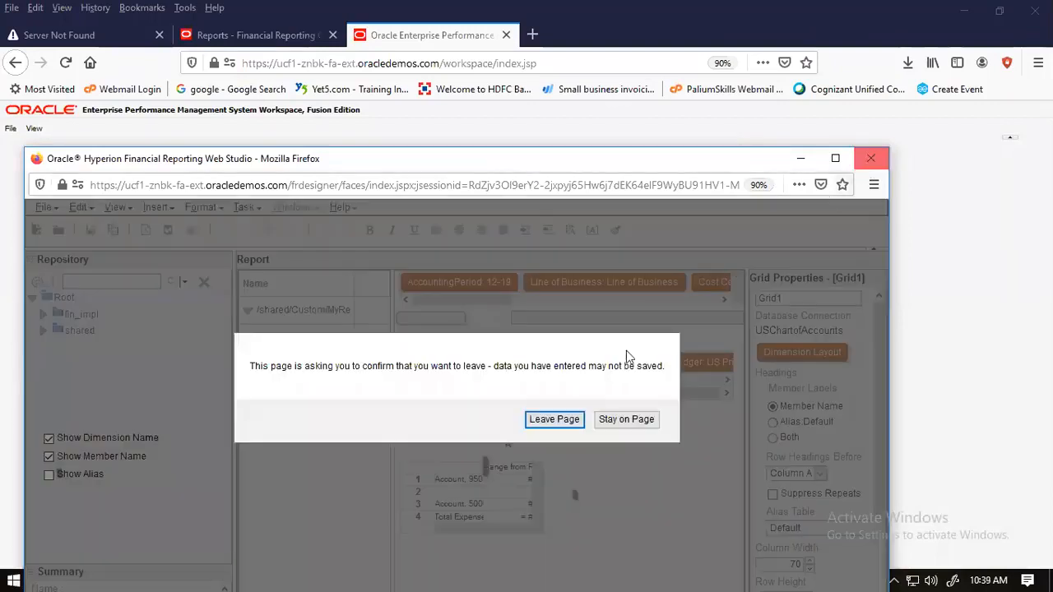
click(553, 420)
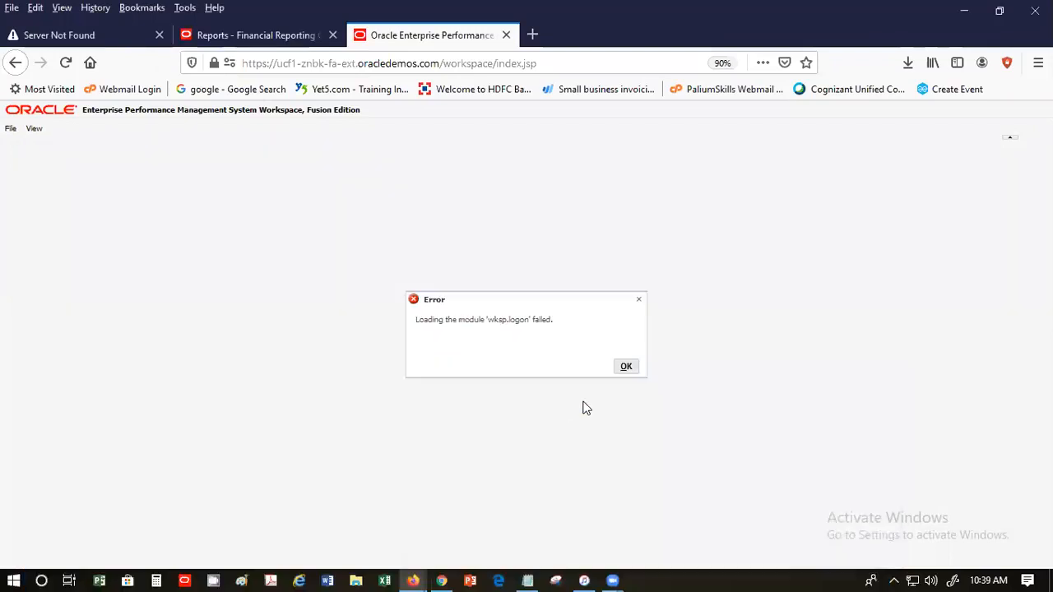
Step: Close the old workspace tab and reopen the workspace for financial reports from Financial Reporting Center
click(625, 367)
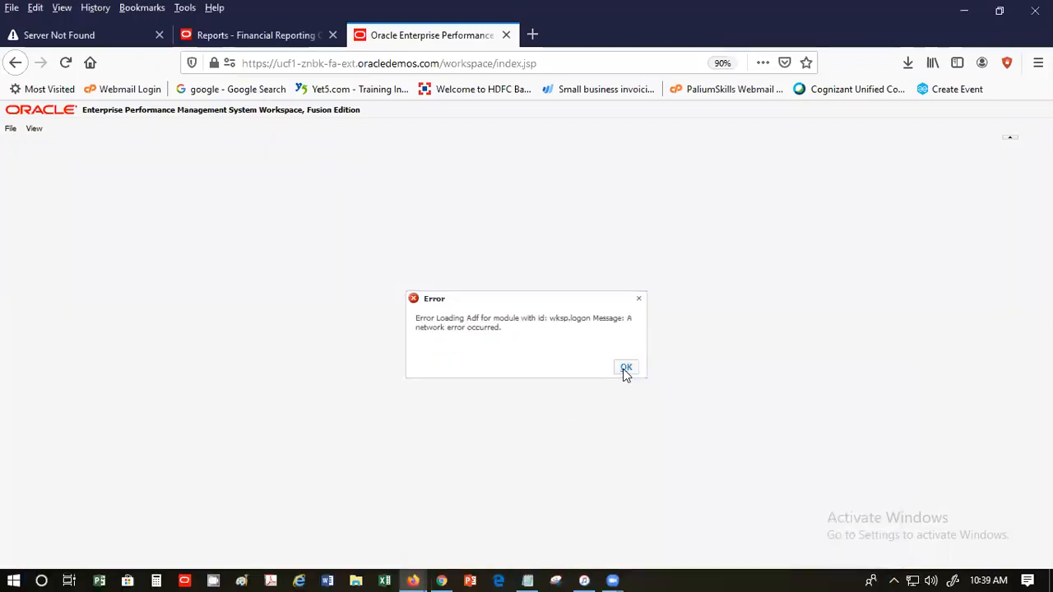
click(628, 368)
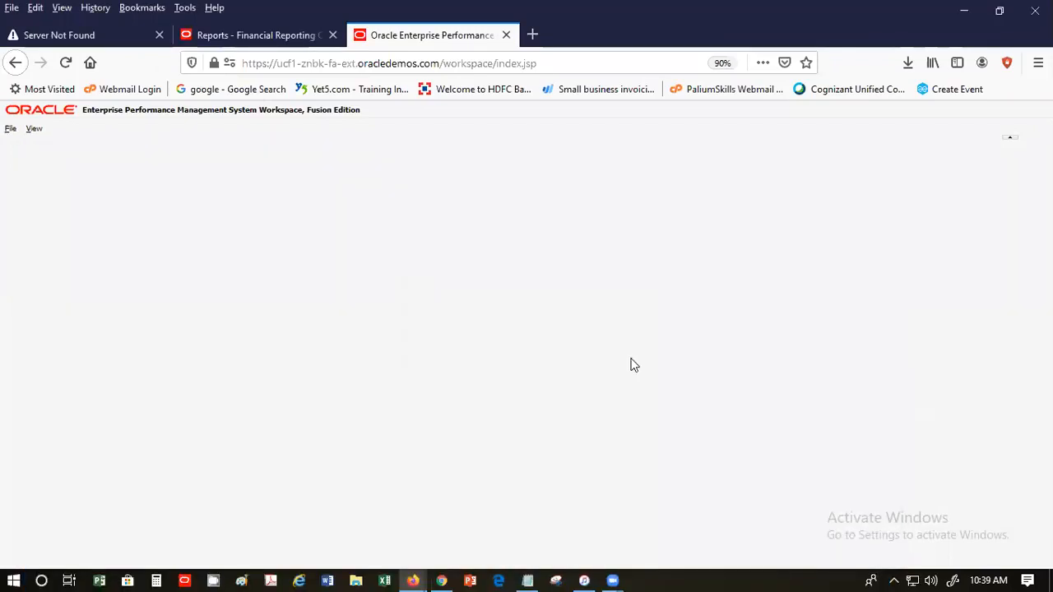
click(13, 133)
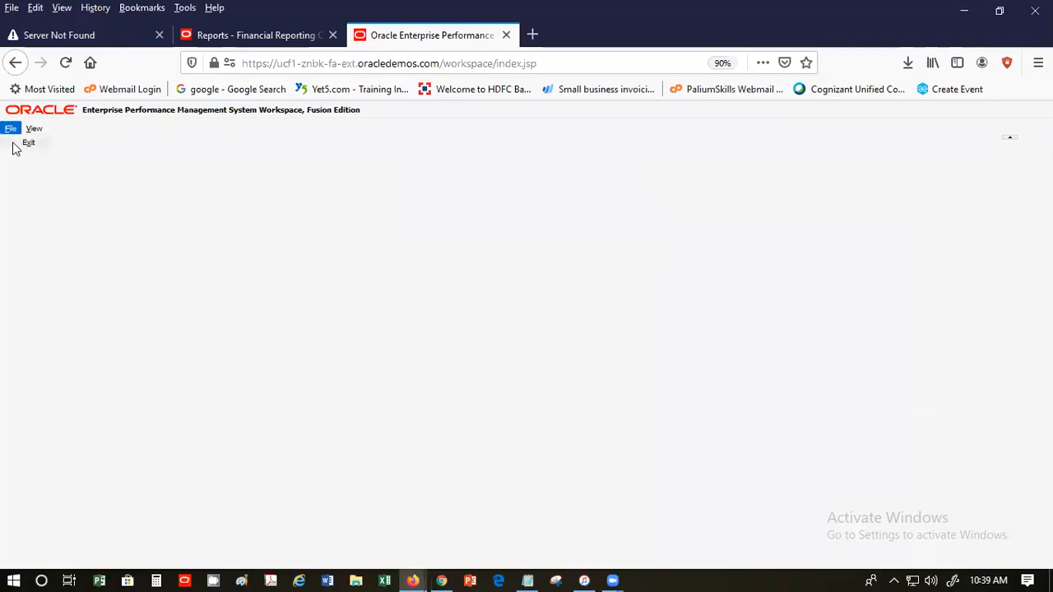
click(31, 144)
click(35, 131)
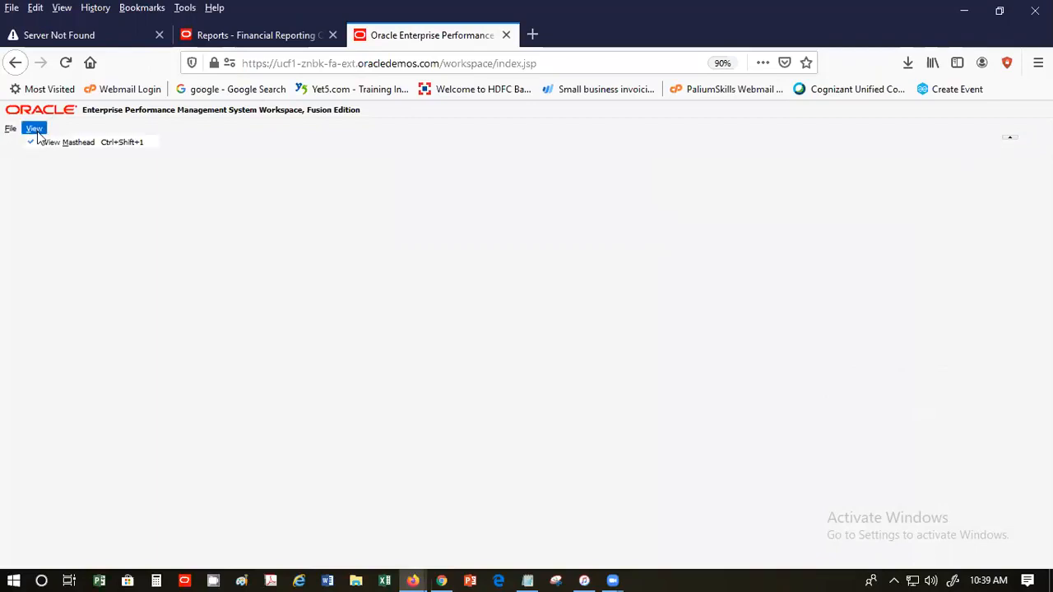
click(113, 146)
click(506, 34)
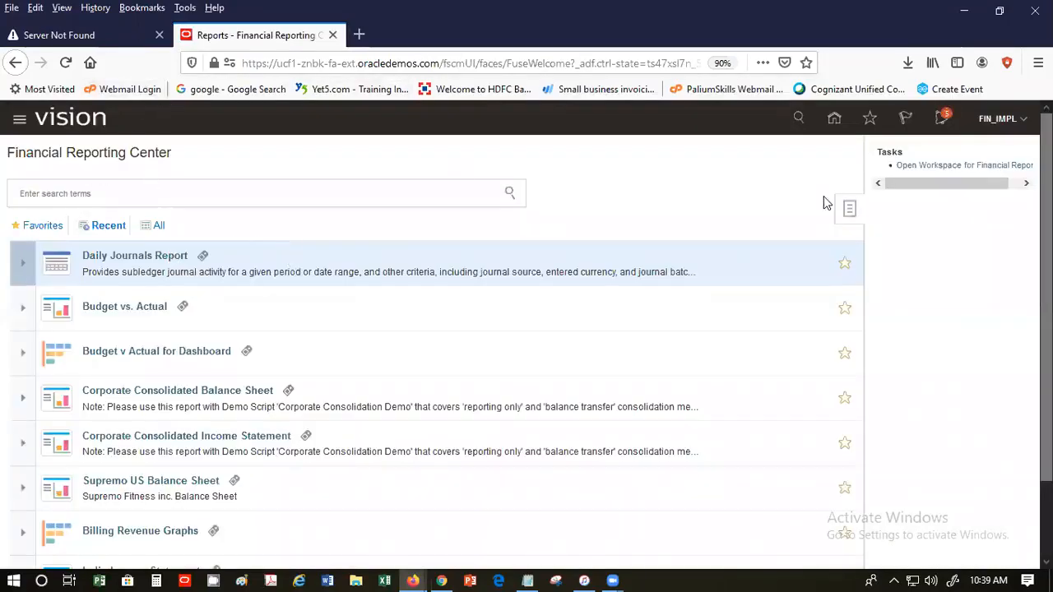
click(980, 165)
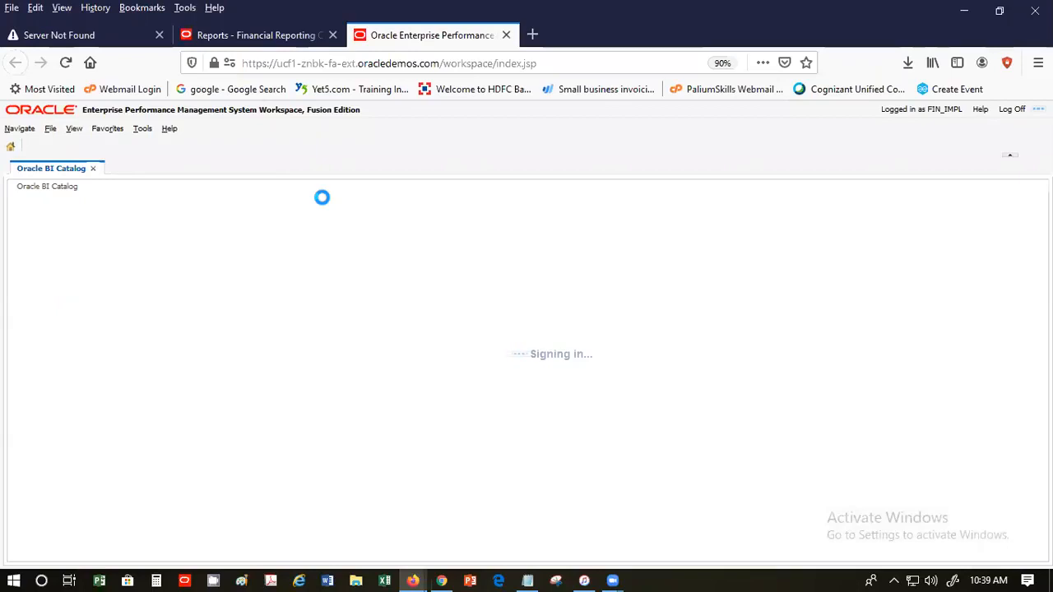
click(169, 128)
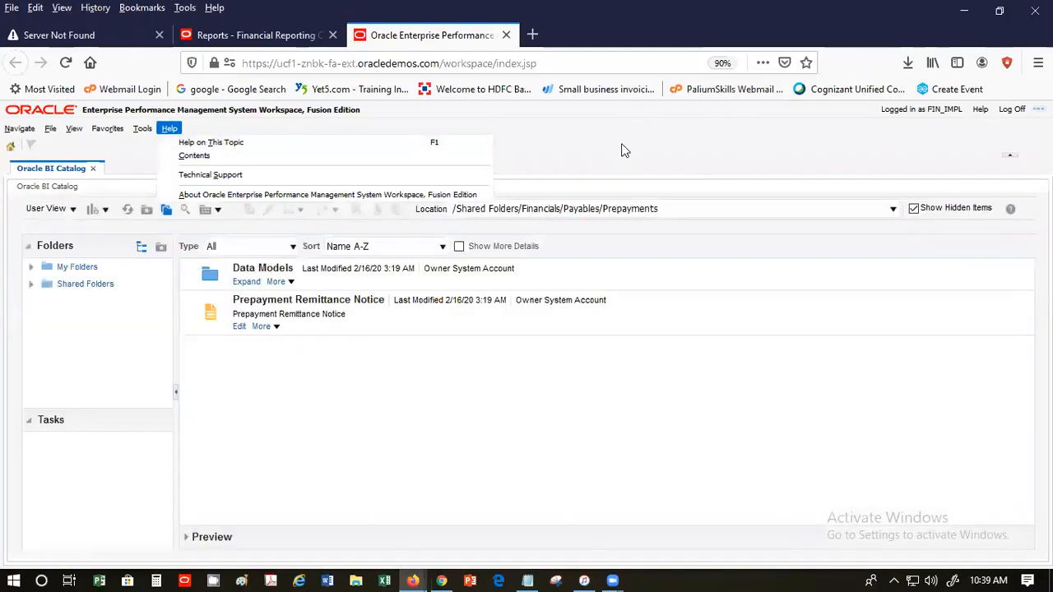
click(622, 151)
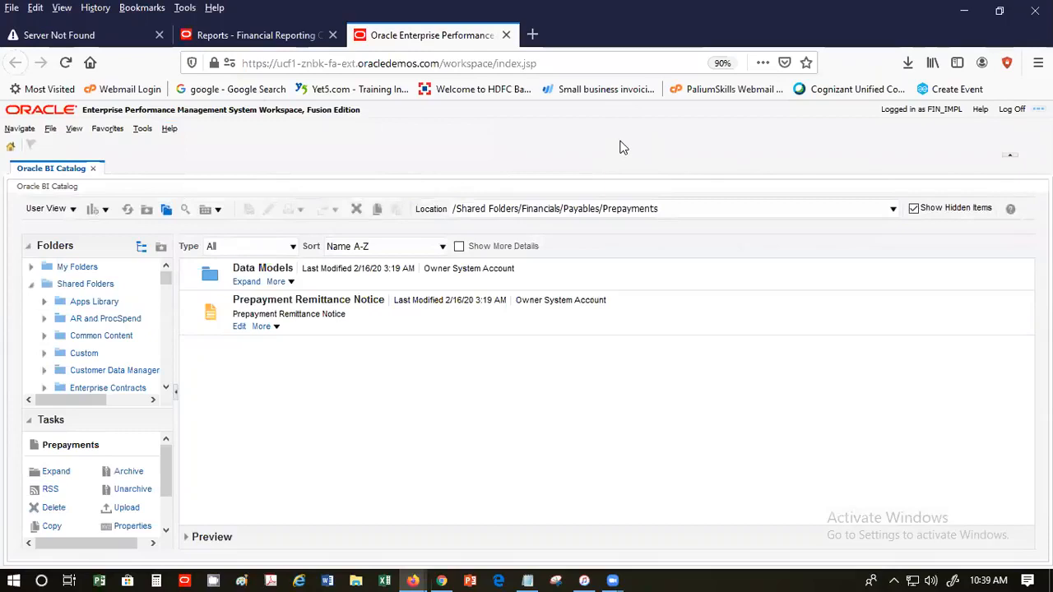
click(173, 132)
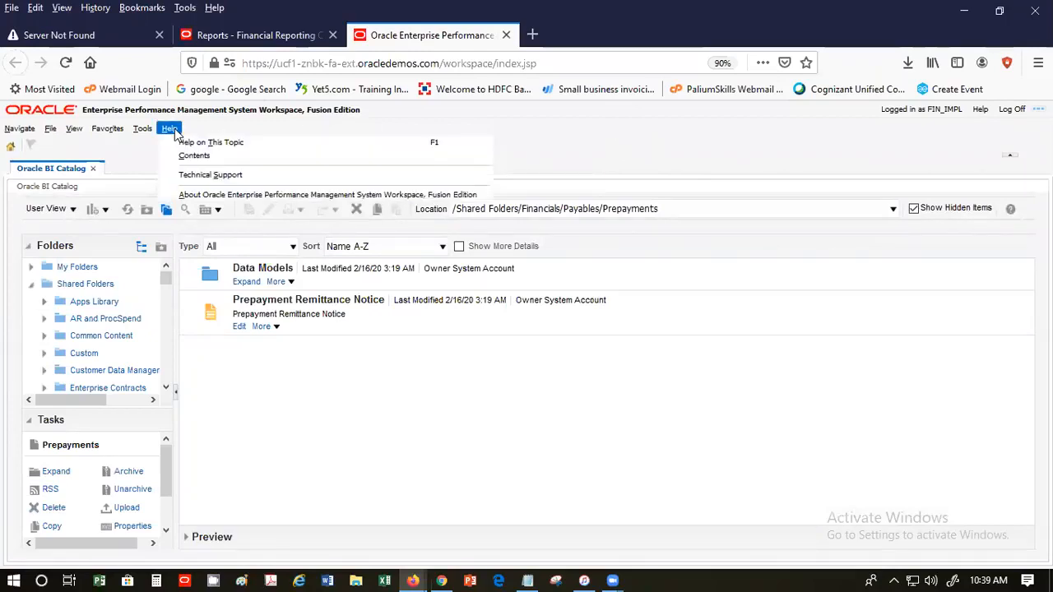
click(662, 127)
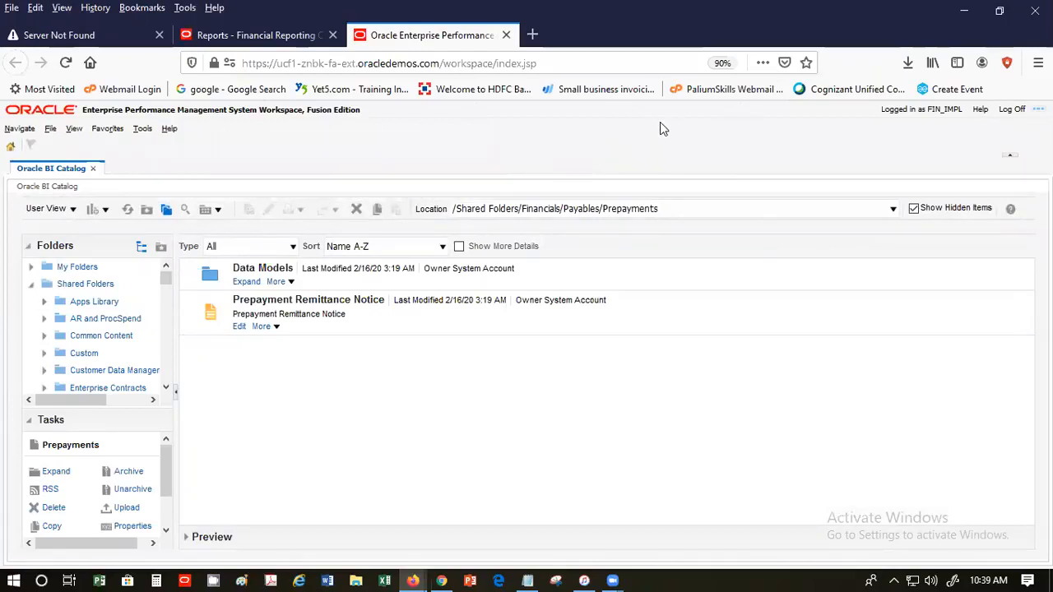
click(51, 285)
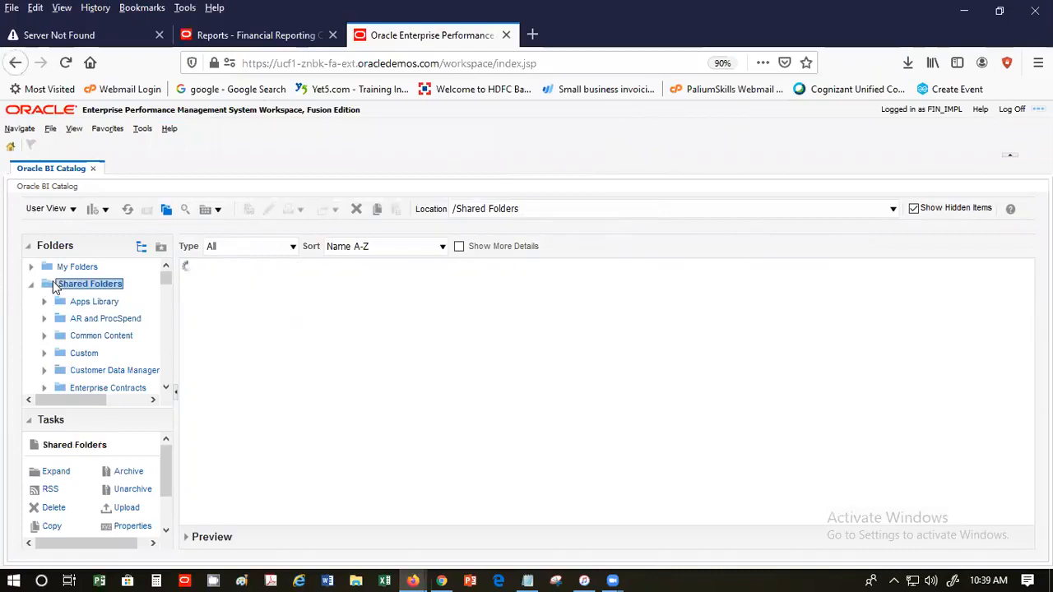
click(168, 129)
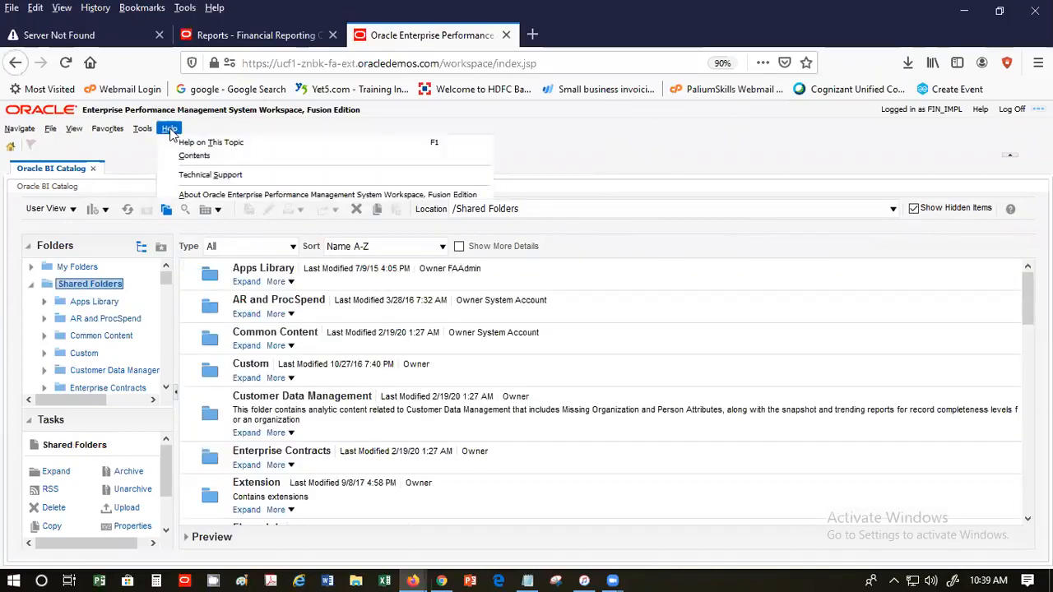
click(74, 129)
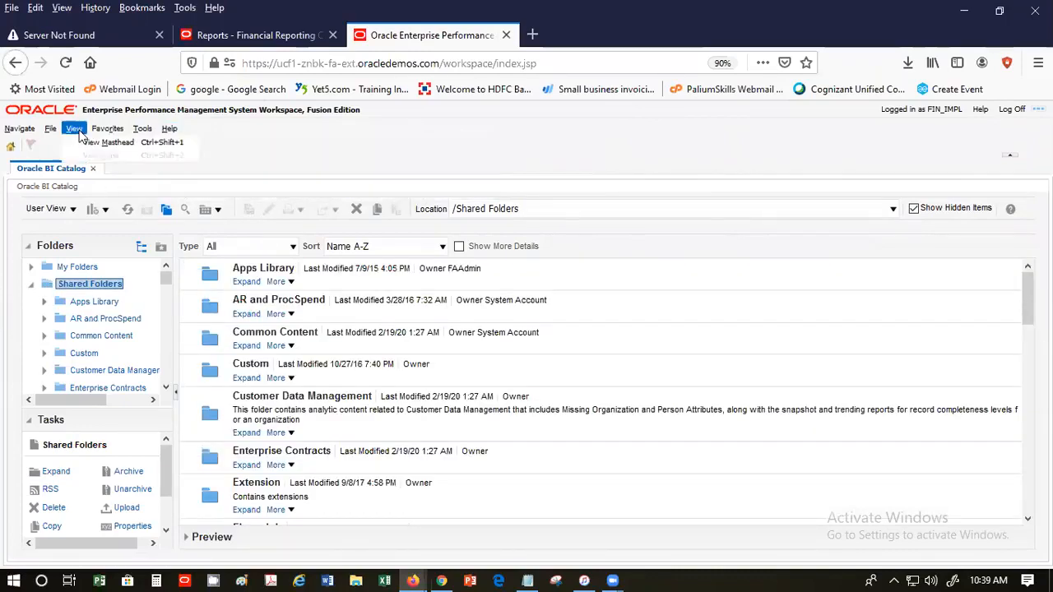
click(175, 129)
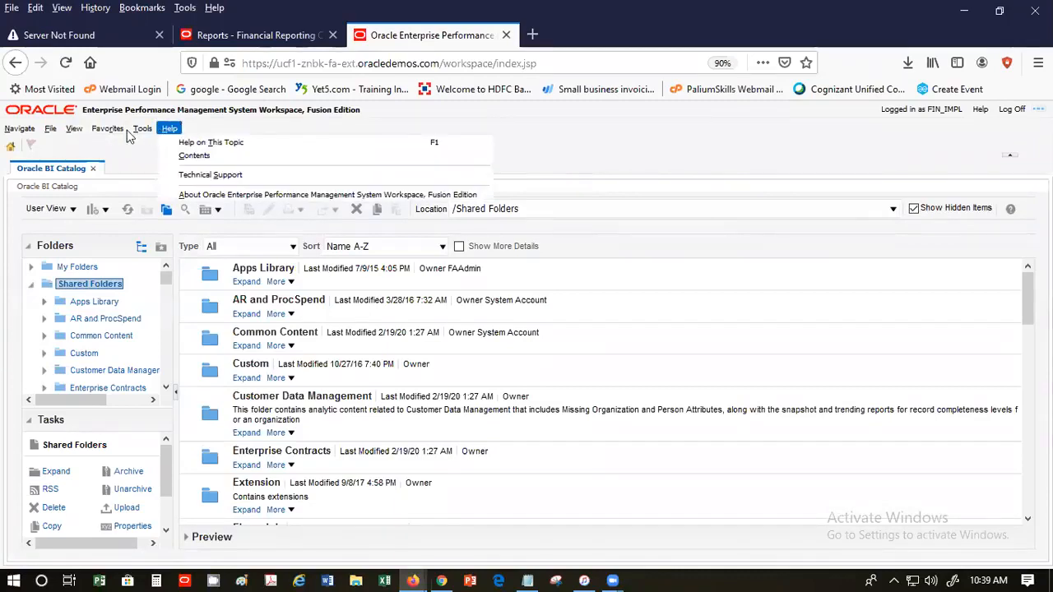
click(128, 132)
Step: Launch Financial Reporting Web Studio from the workspace
click(141, 129)
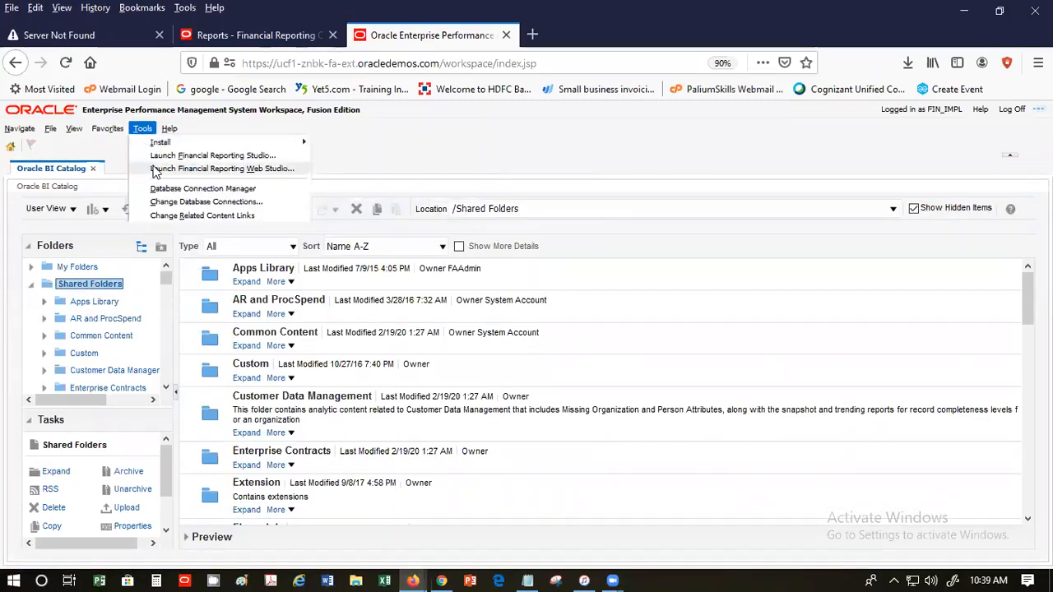
click(156, 169)
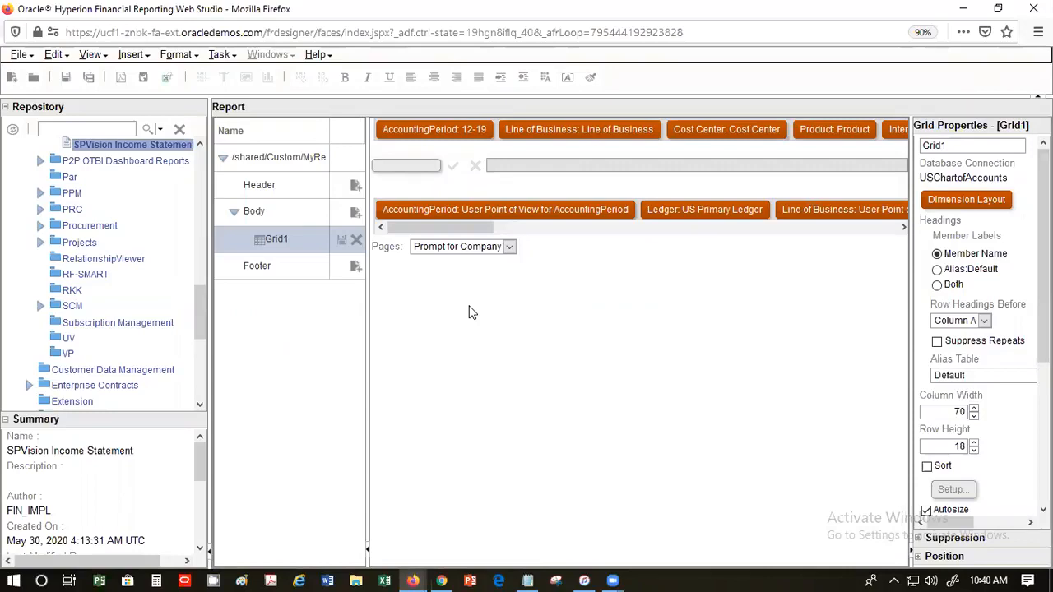
Step: Enable the basic suppression options for Grid1 and suppress missing and error values
right_click(284, 237)
click(271, 348)
click(917, 537)
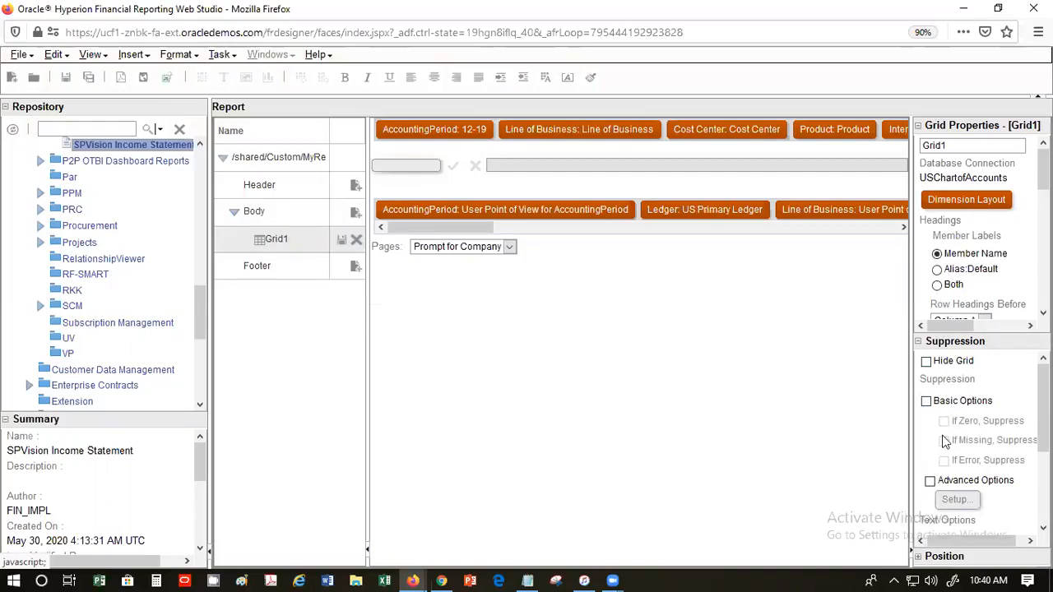
click(928, 402)
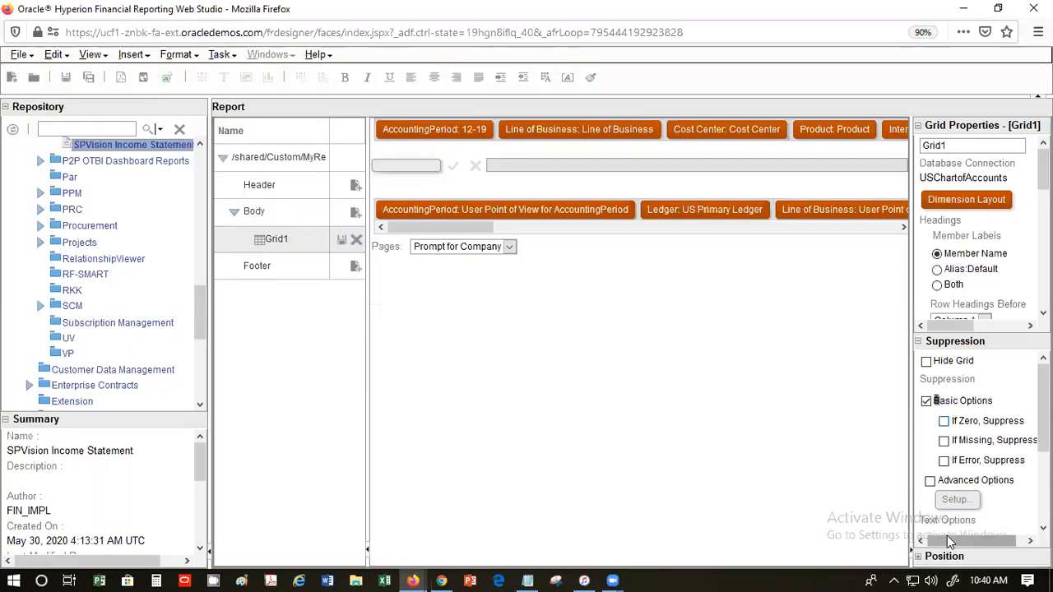
drag(910, 424, 740, 424)
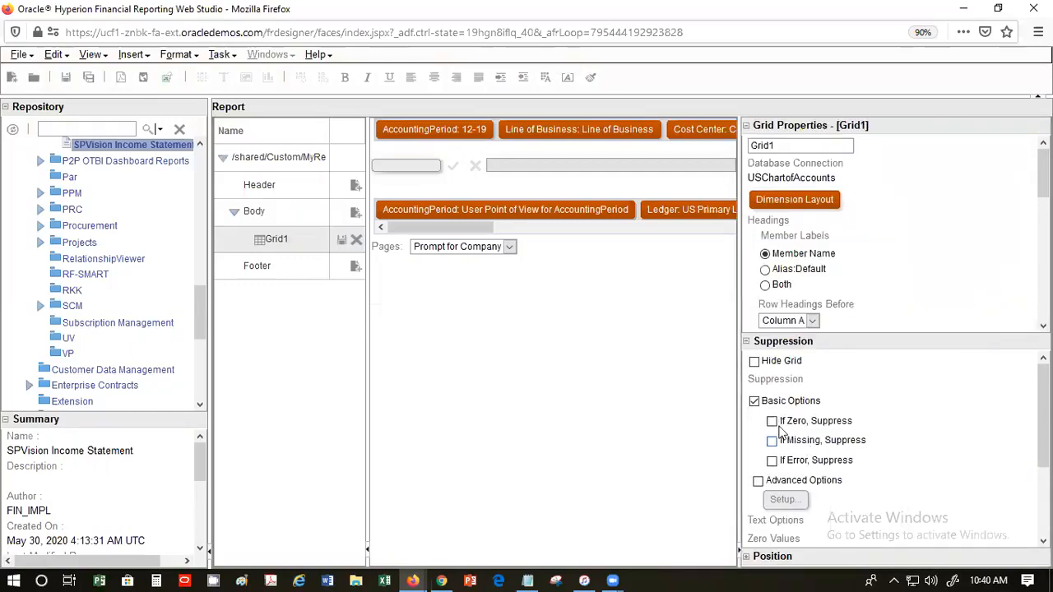
click(771, 441)
click(772, 460)
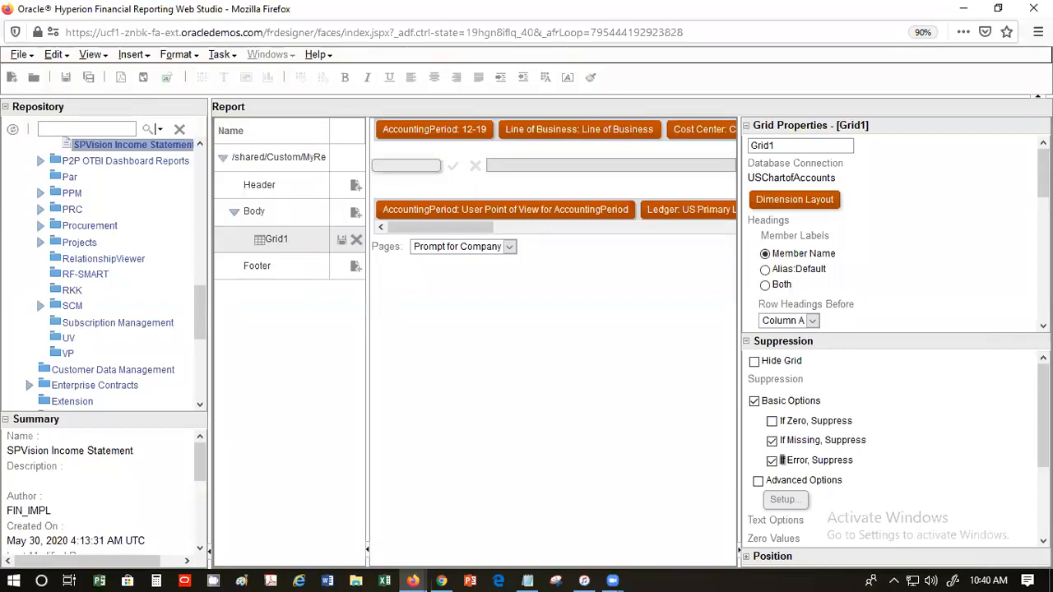
scroll(782, 460, down, 3)
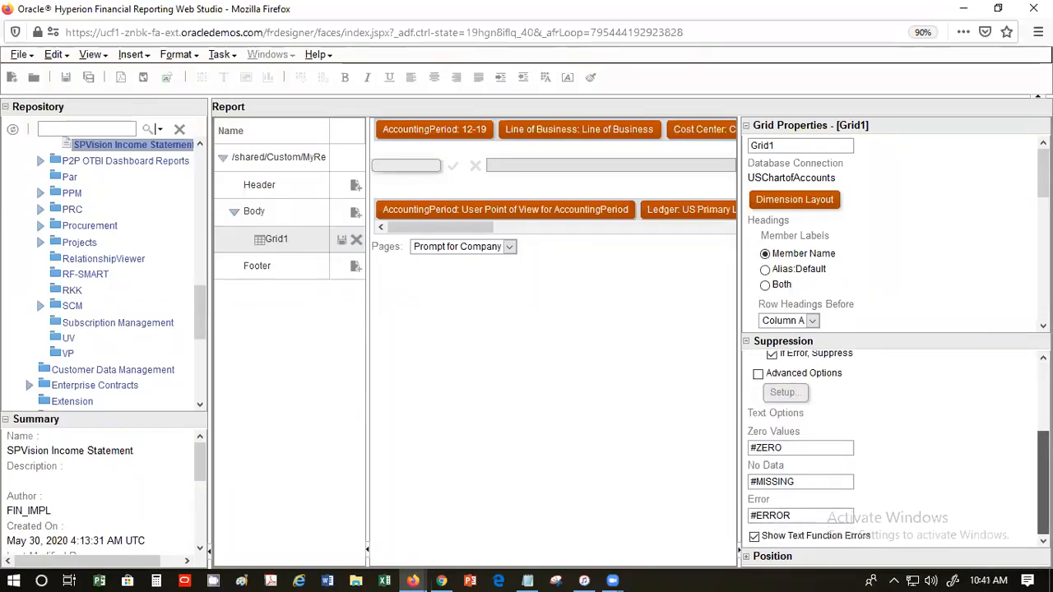
scroll(892, 444, up, 3)
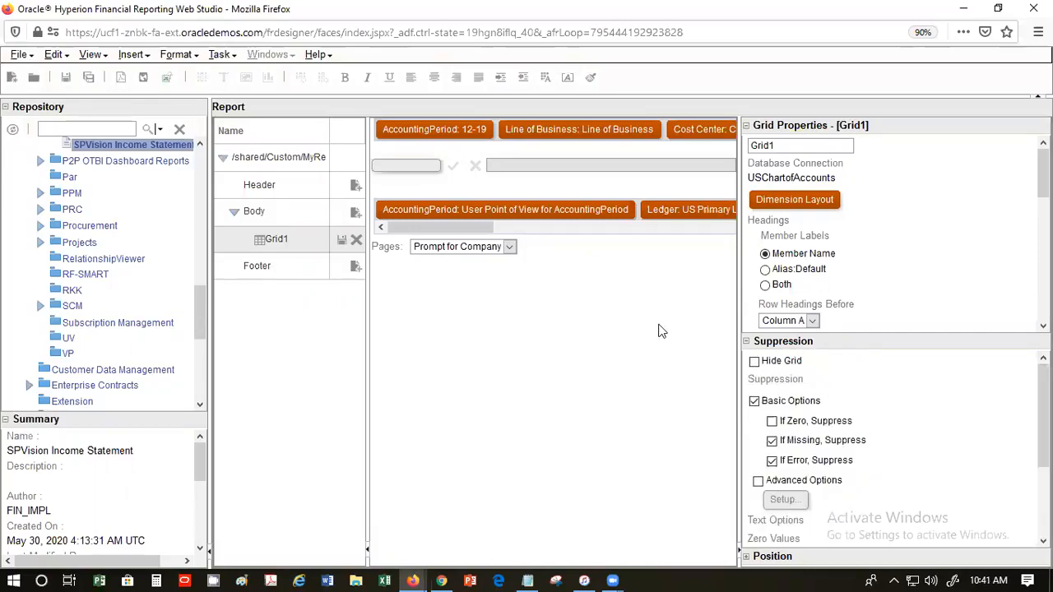
drag(738, 351, 900, 340)
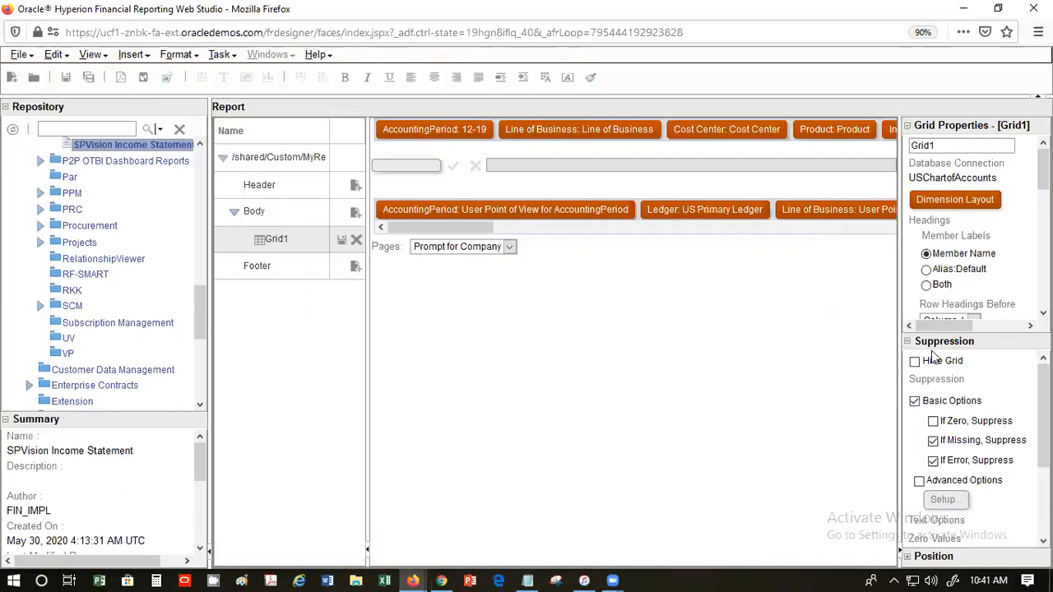
click(909, 342)
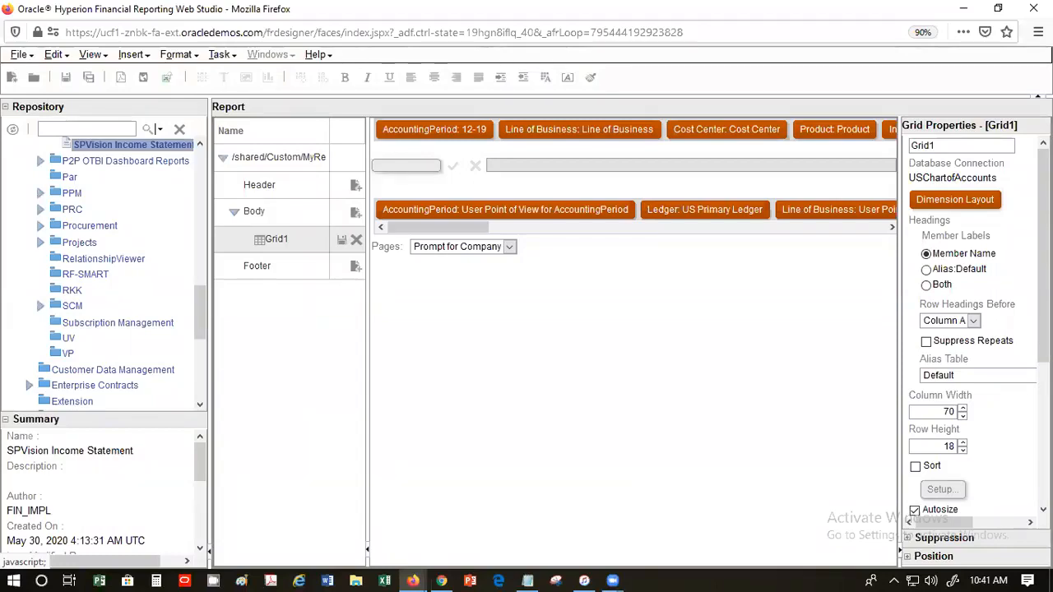
Step: Turn on Drill Through in Grid1's properties
double_click(943, 285)
scroll(975, 329, down, 4)
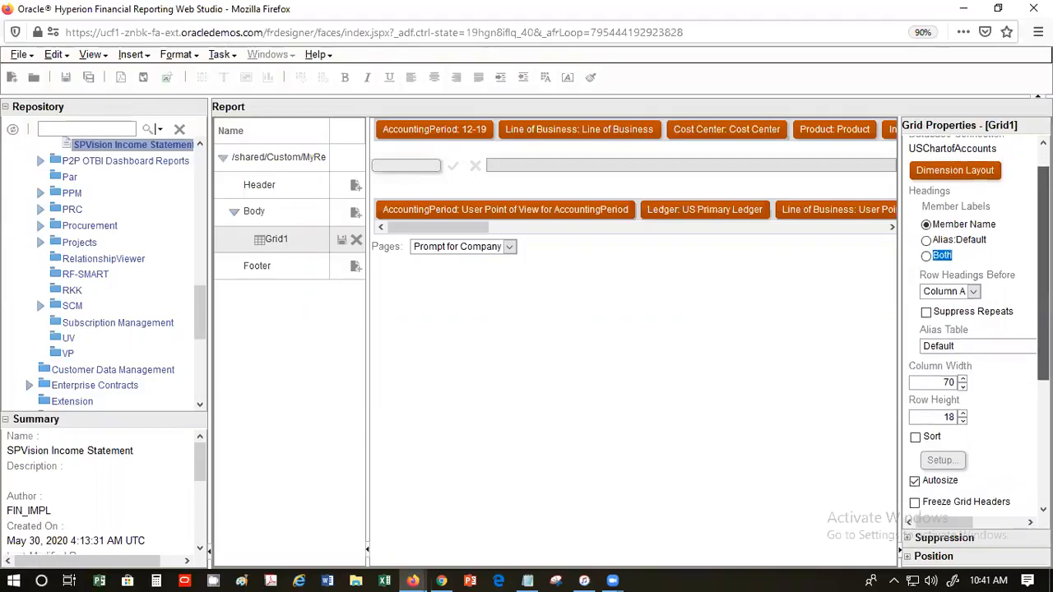
scroll(1024, 440, down, 2)
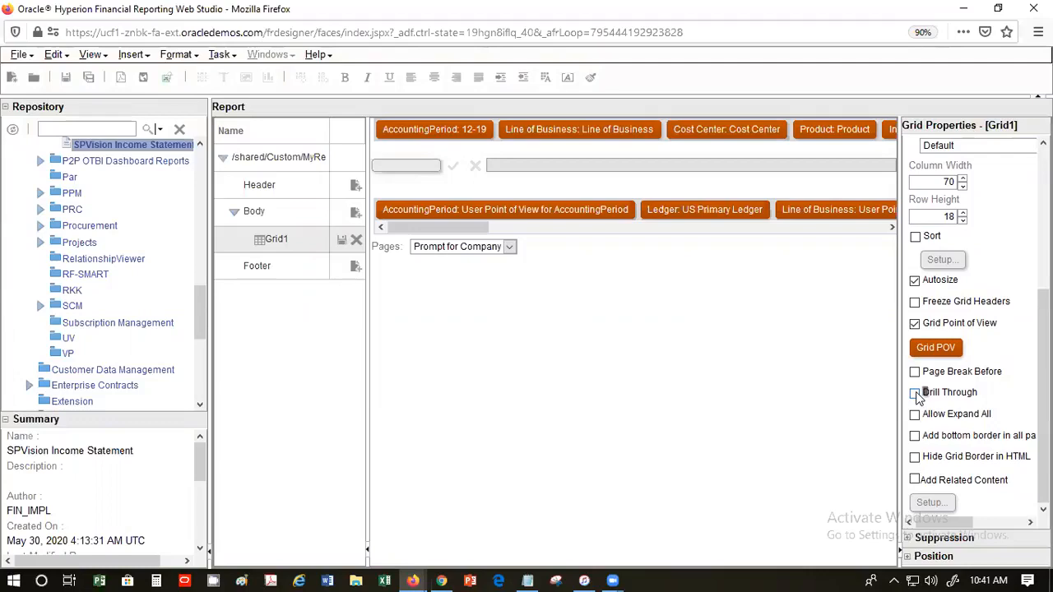
click(914, 392)
Step: Select the grid's Pages area with the Company prompt and call up its Property Sheet
click(392, 247)
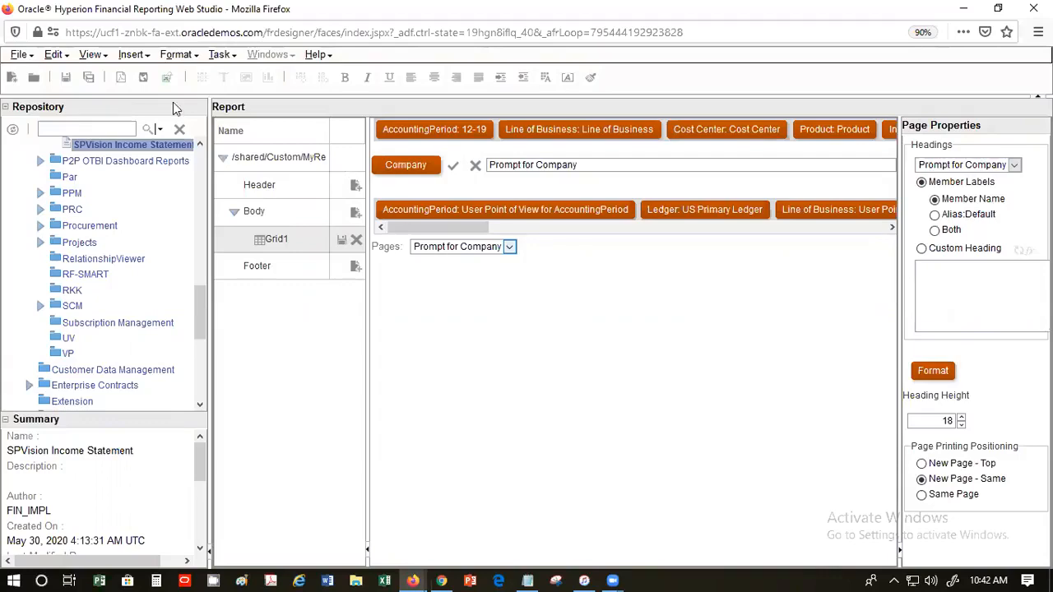
click(92, 55)
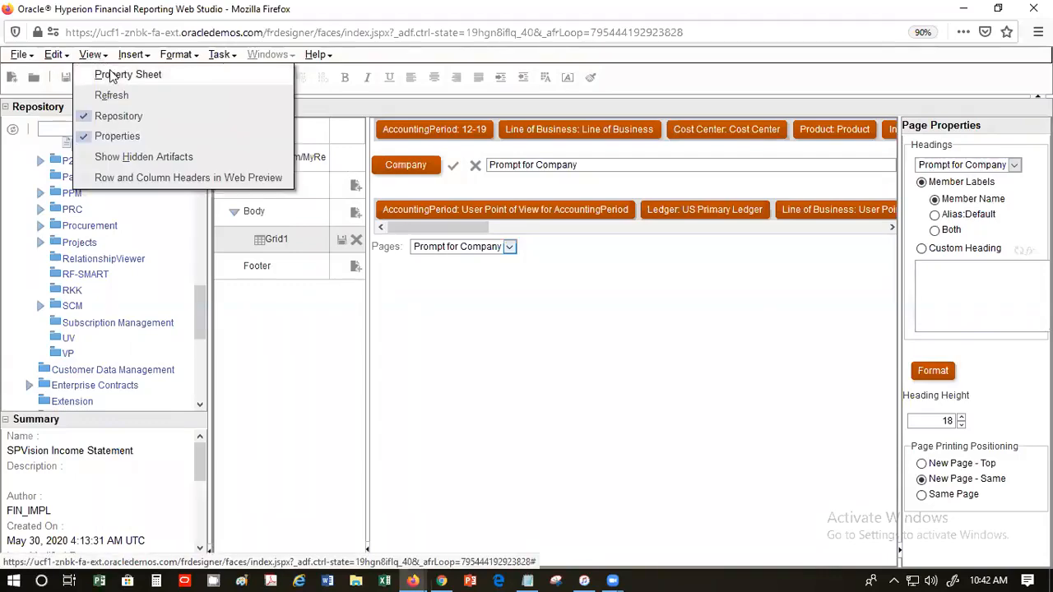
click(110, 74)
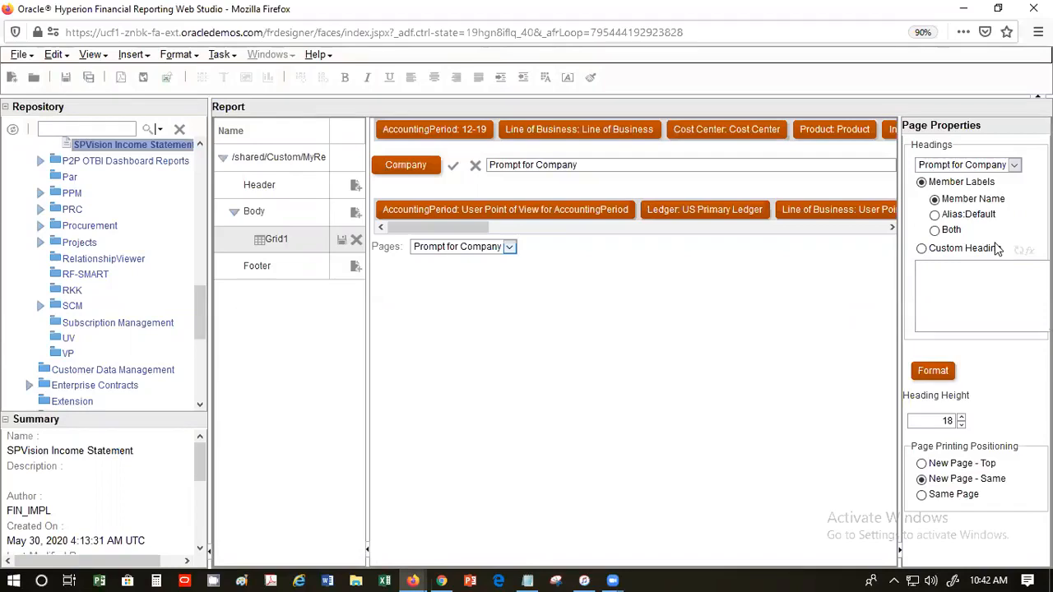
Step: Label the Company page members with Alias:Default and turn on Show Hidden Artifacts
click(935, 215)
click(93, 55)
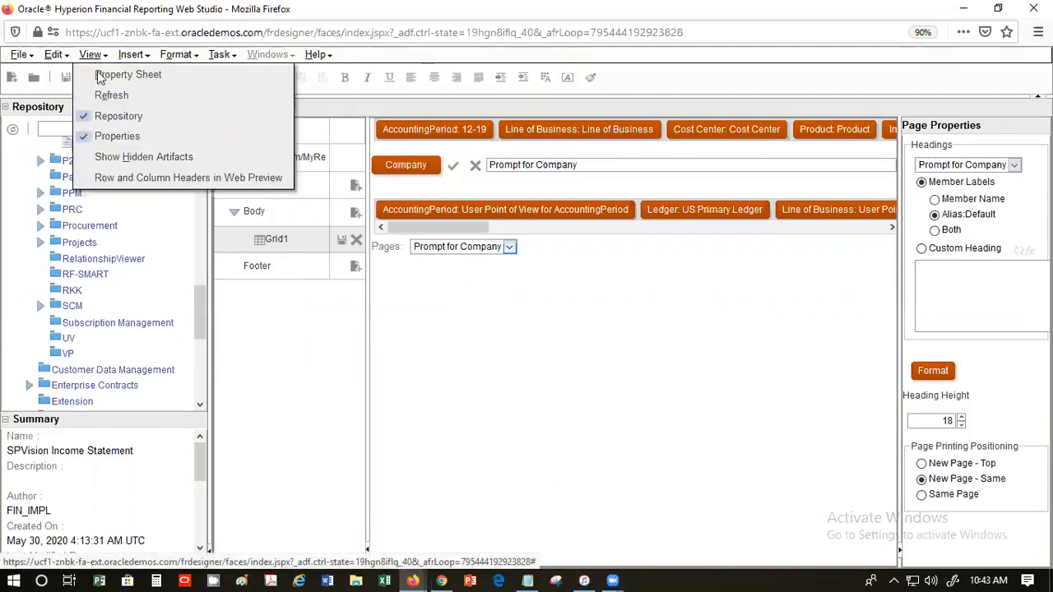
click(461, 279)
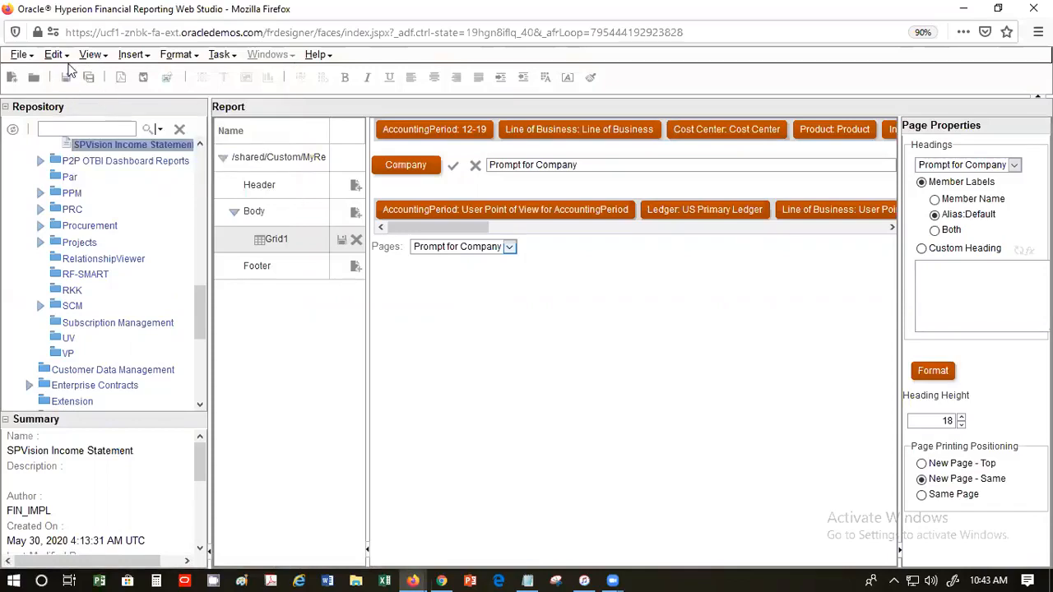
click(90, 55)
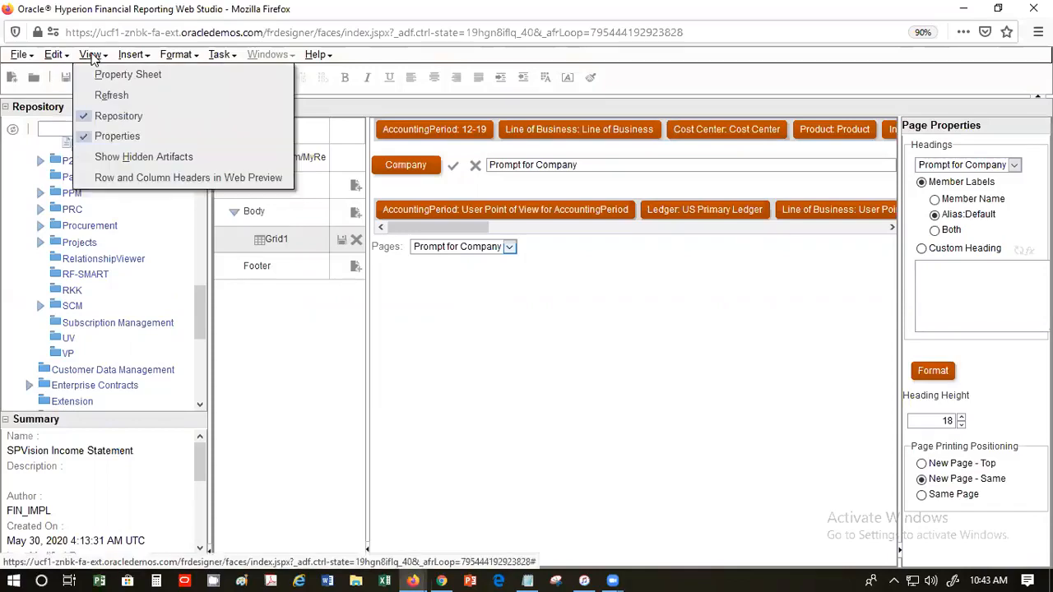
click(83, 154)
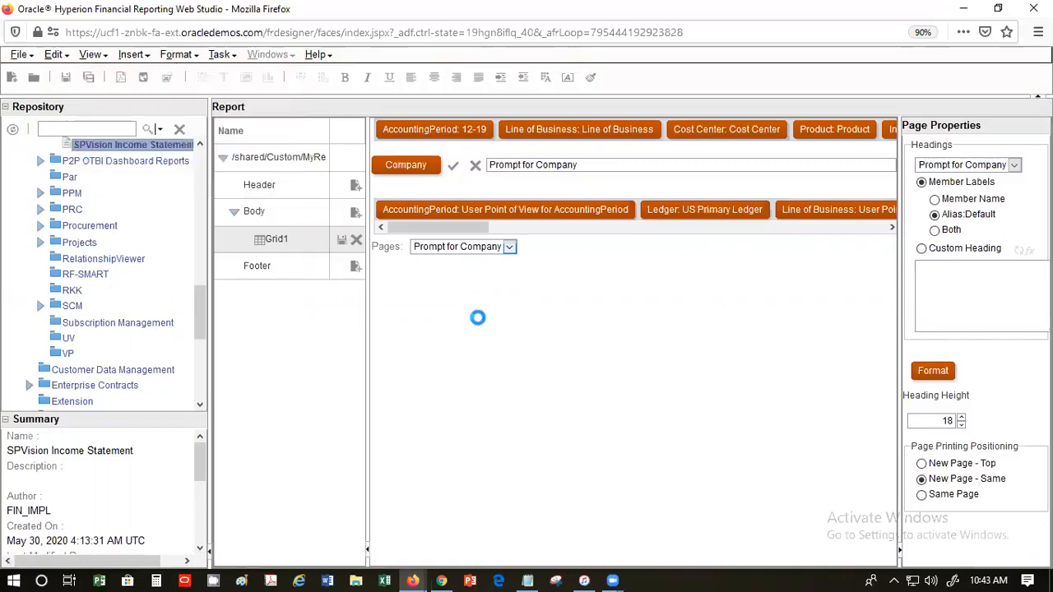
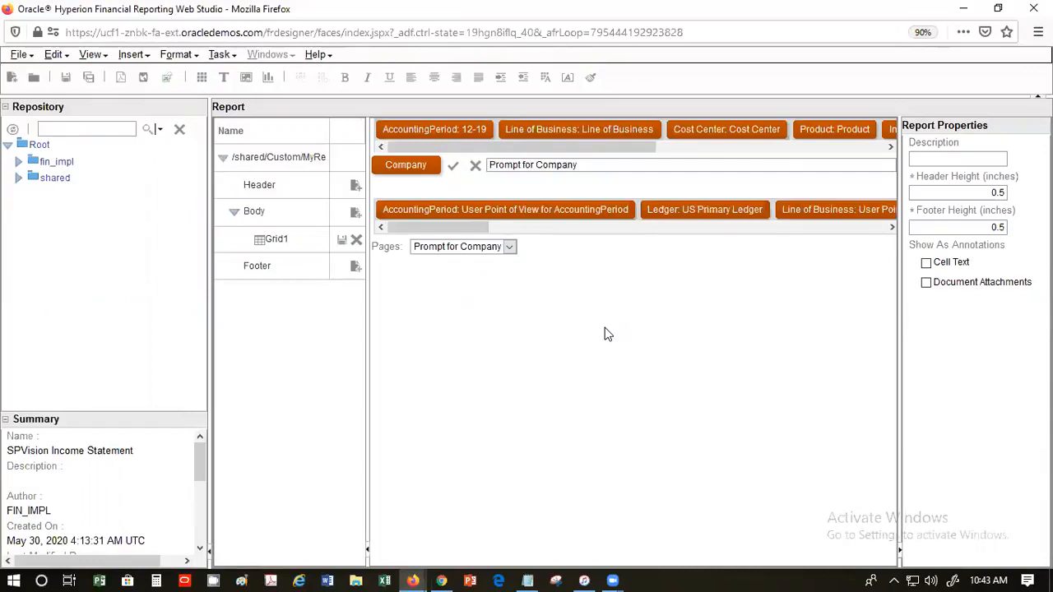
Step: Select Grid1 and examine the properties of the whole grid, its heading row and column, row 1 and the blank heading cell
click(302, 245)
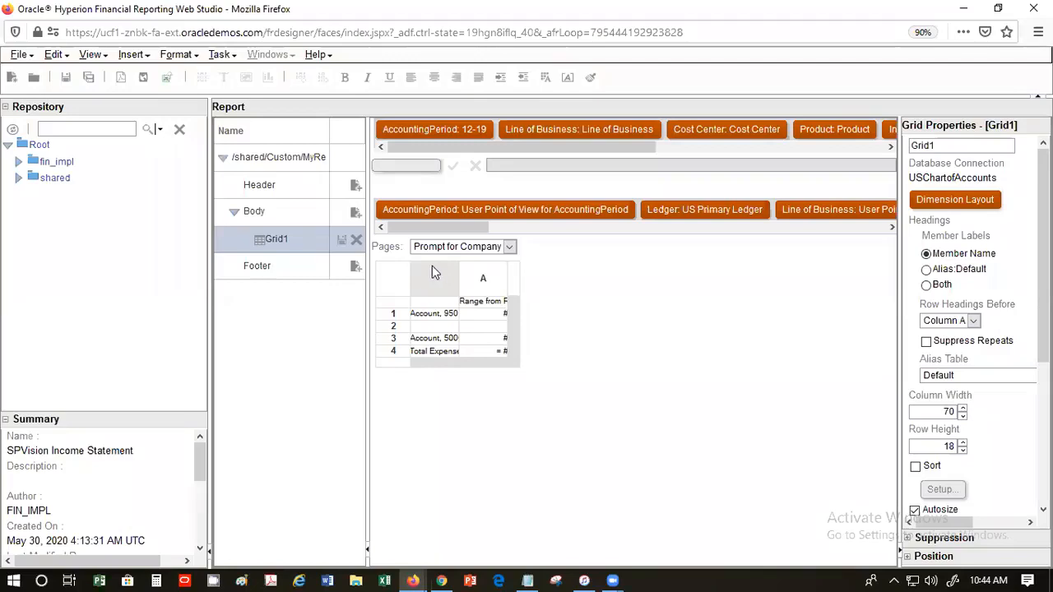
click(390, 283)
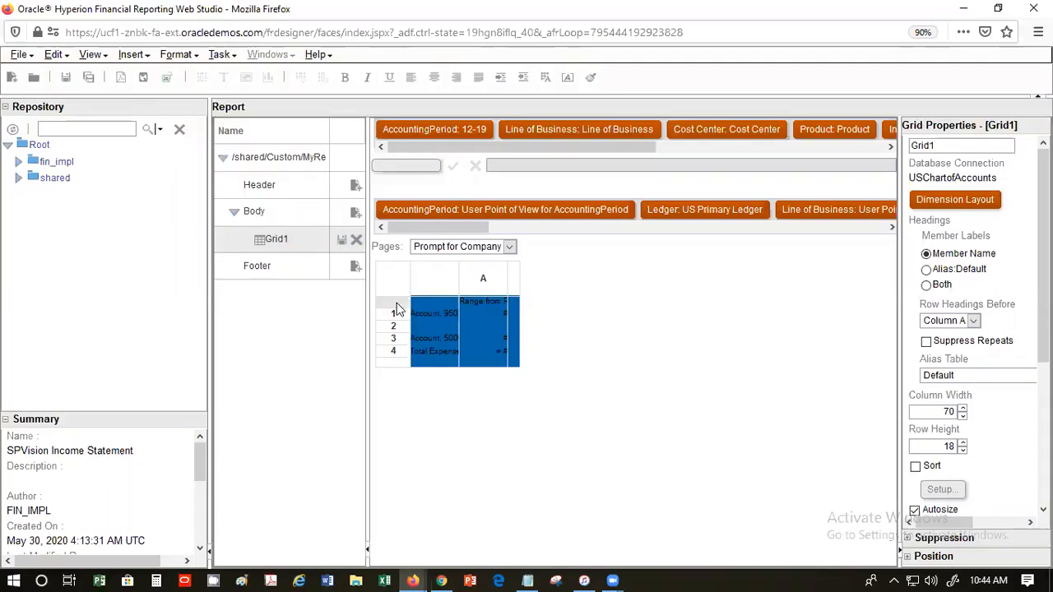
click(395, 301)
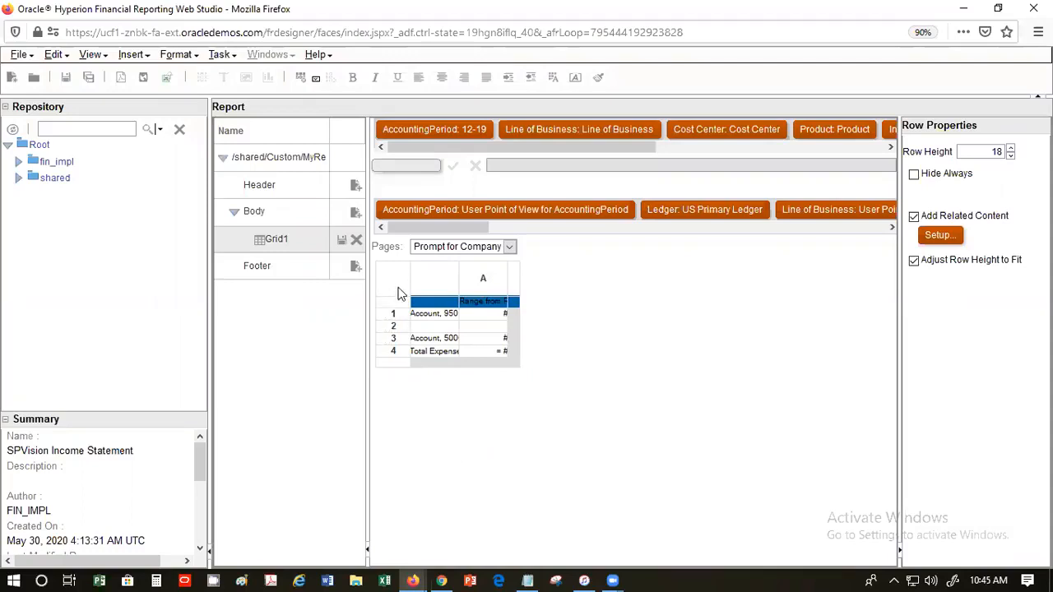
click(438, 279)
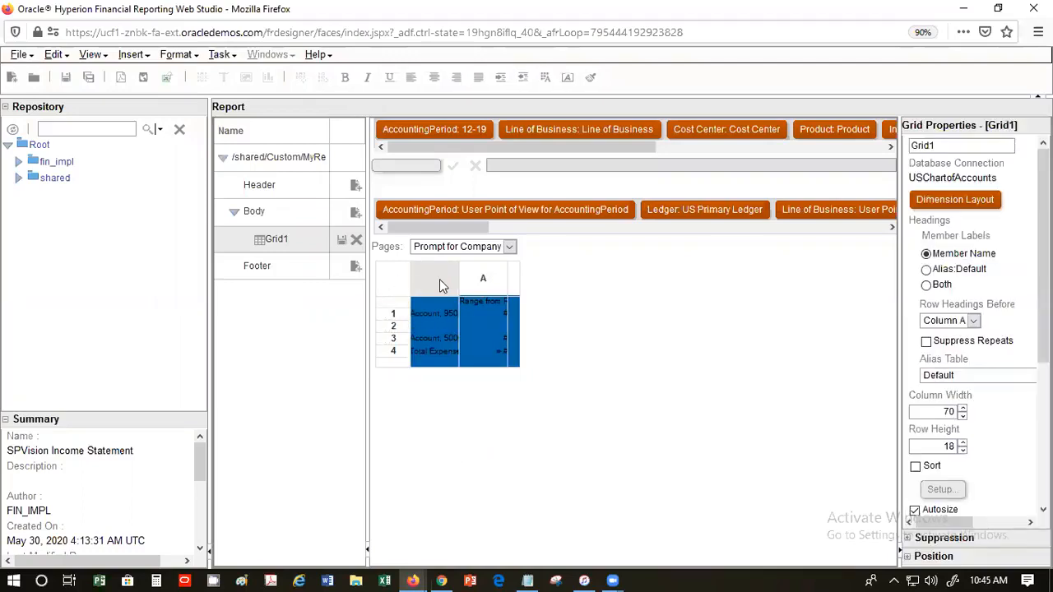
click(396, 316)
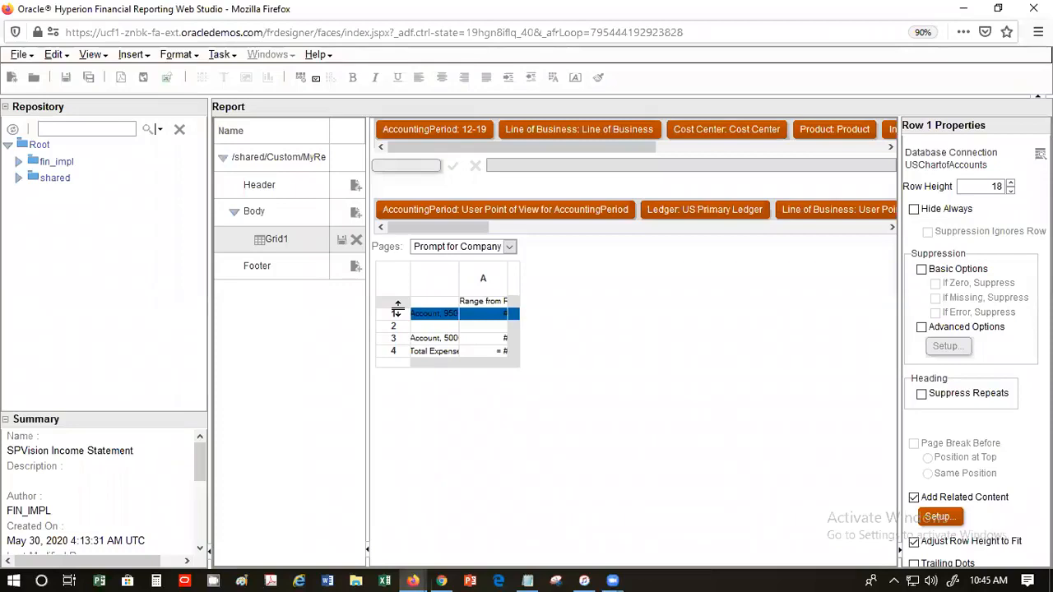
click(453, 304)
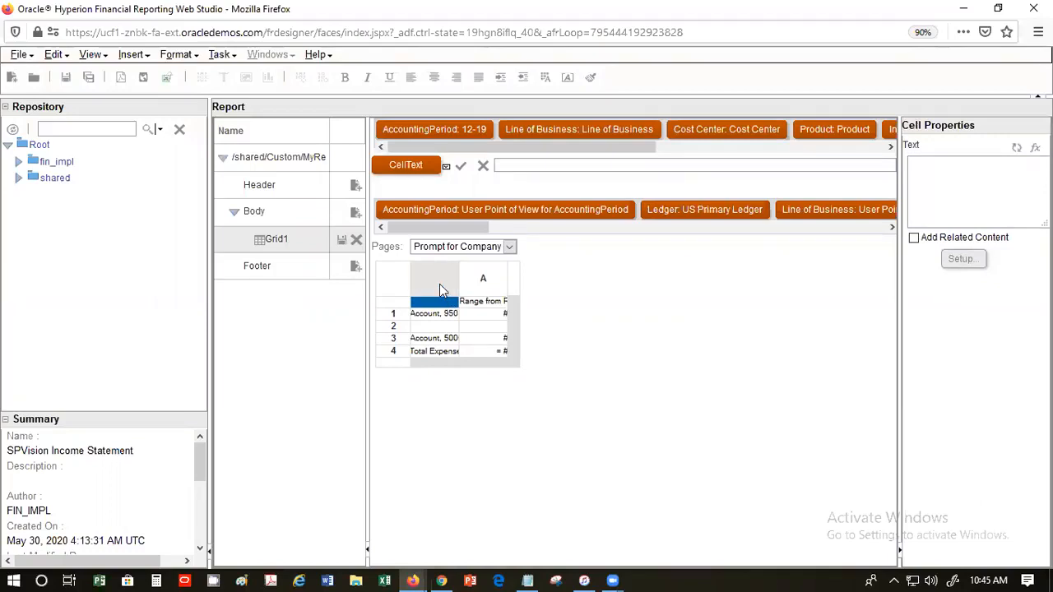
click(439, 284)
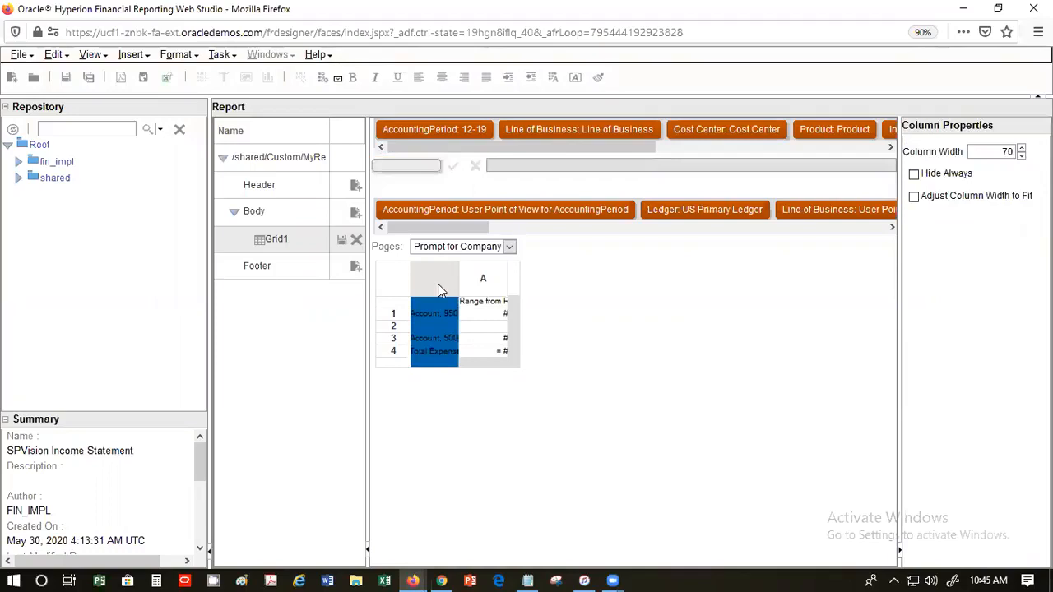
click(395, 302)
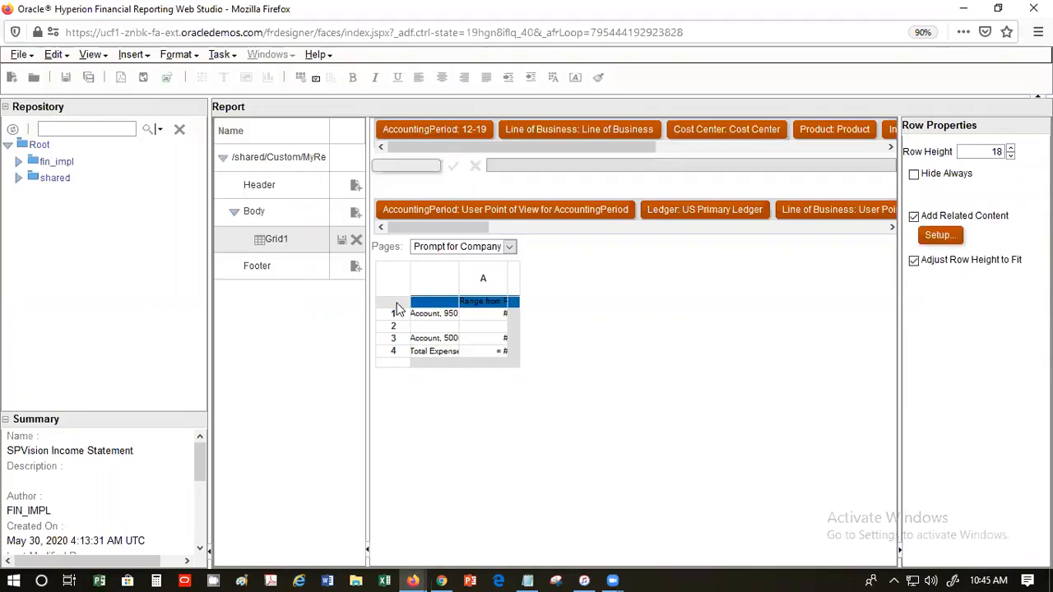
click(394, 285)
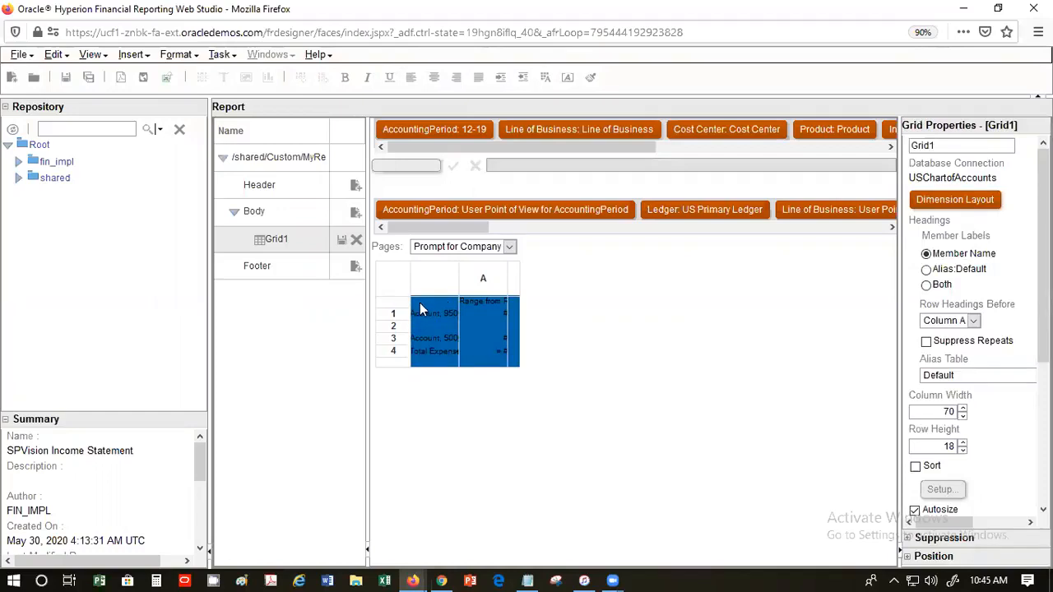
click(394, 316)
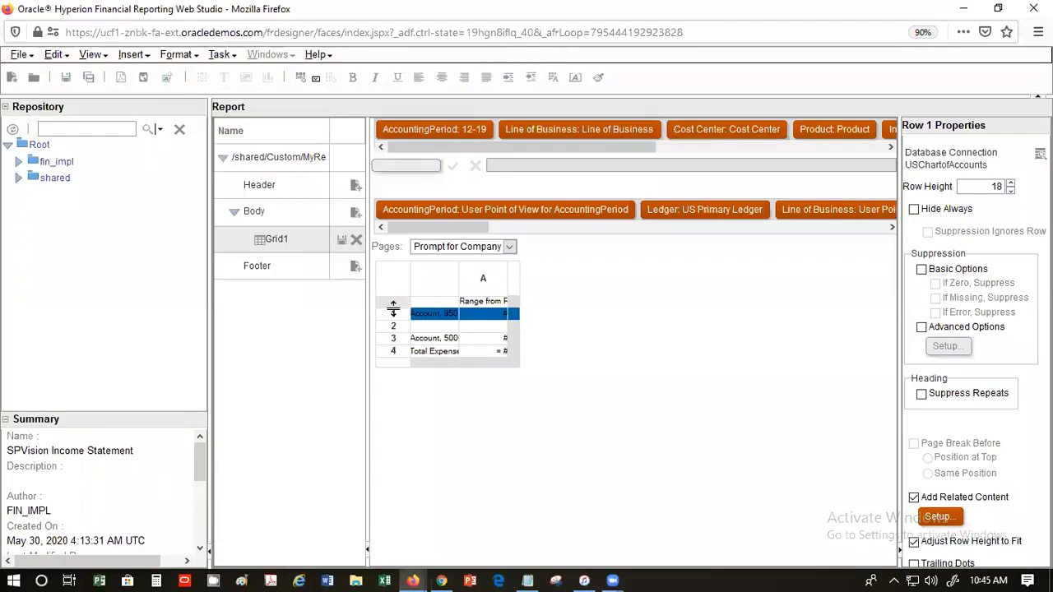
click(393, 304)
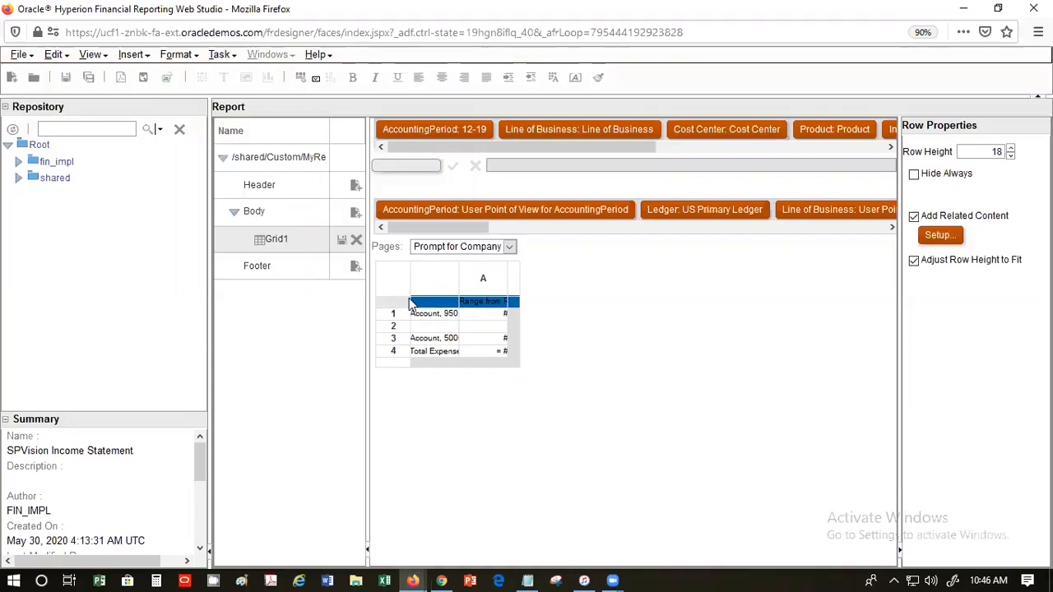
click(426, 303)
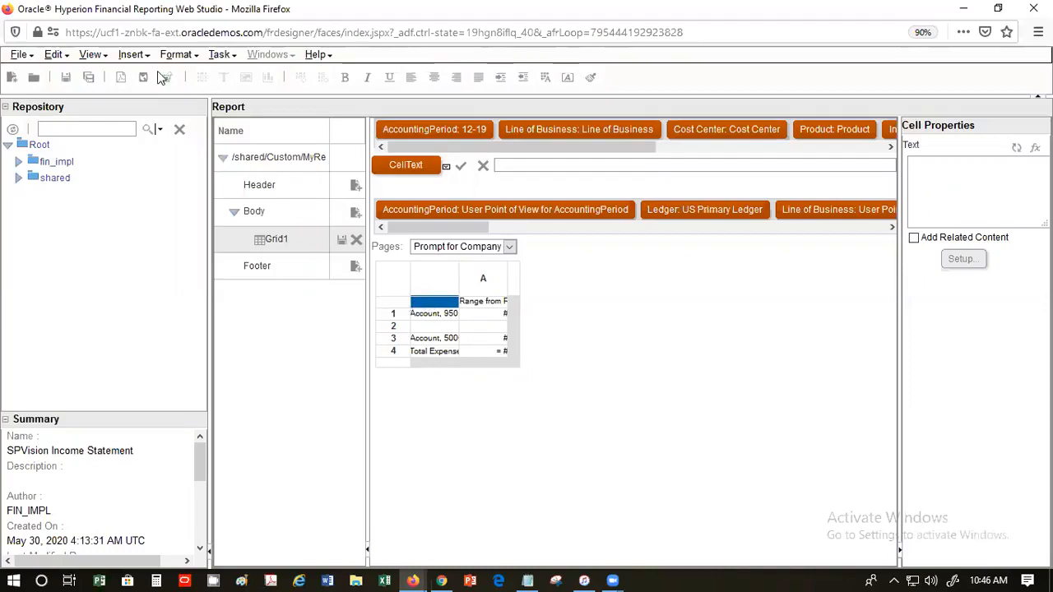
Step: Turn on Row and Column Headers in Web Preview
click(90, 61)
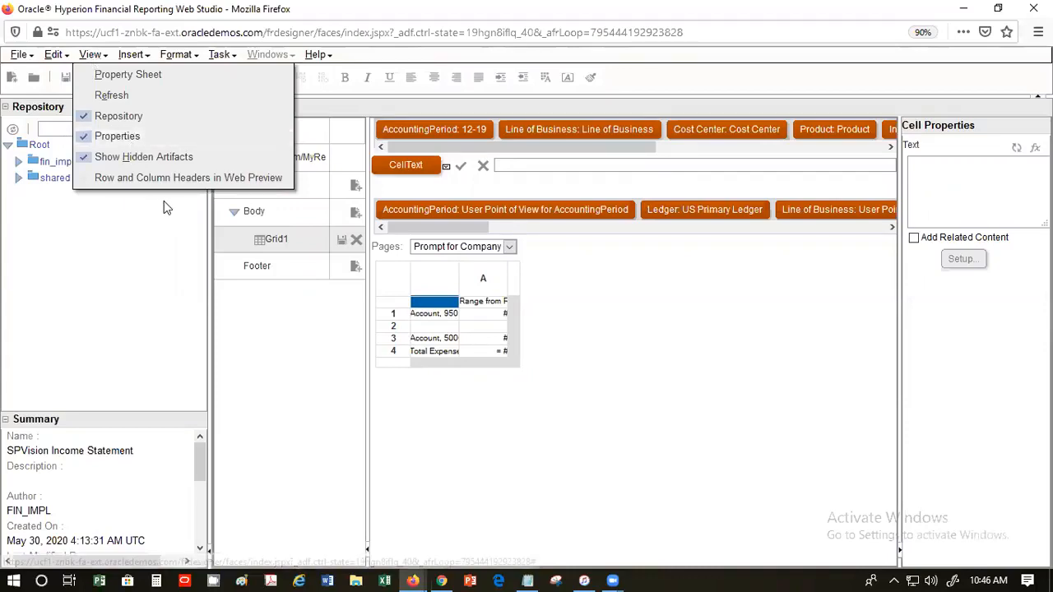
click(166, 177)
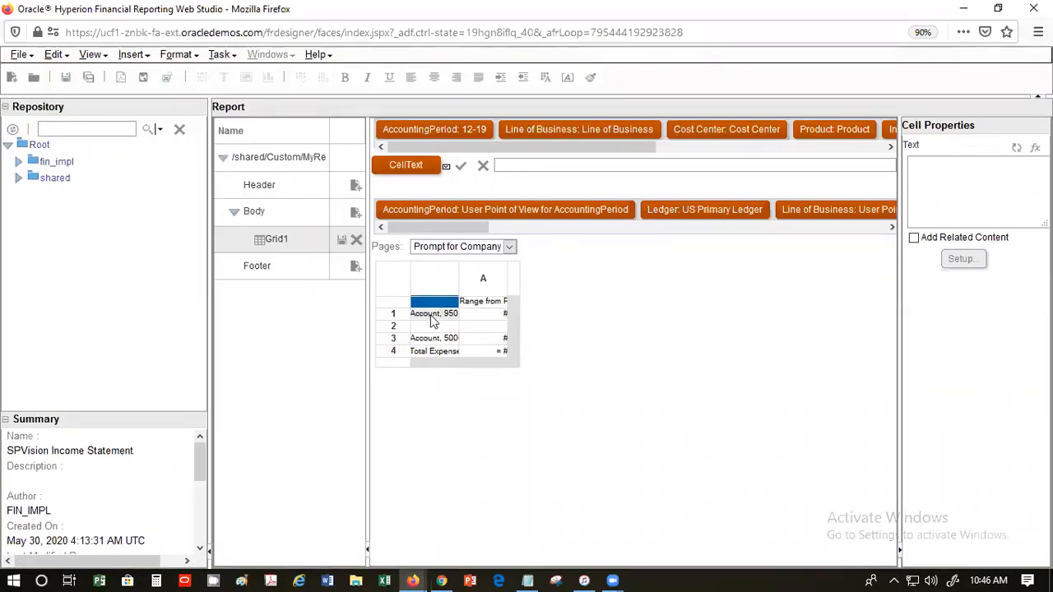
Step: Examine the commands available for the heading row, whole grid and blank heading cell, and check which view options are enabled
click(398, 310)
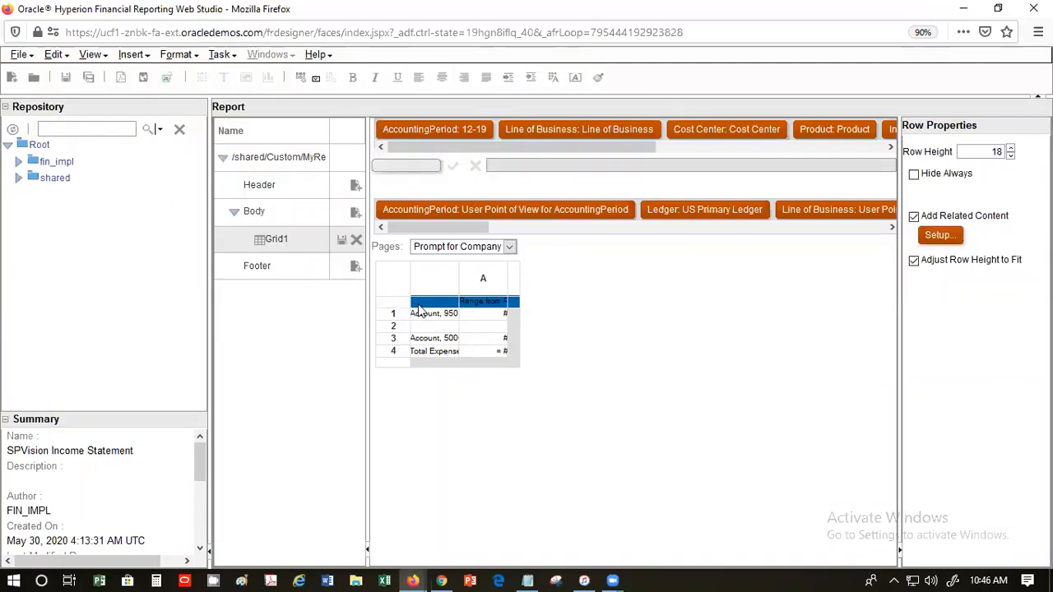
click(403, 318)
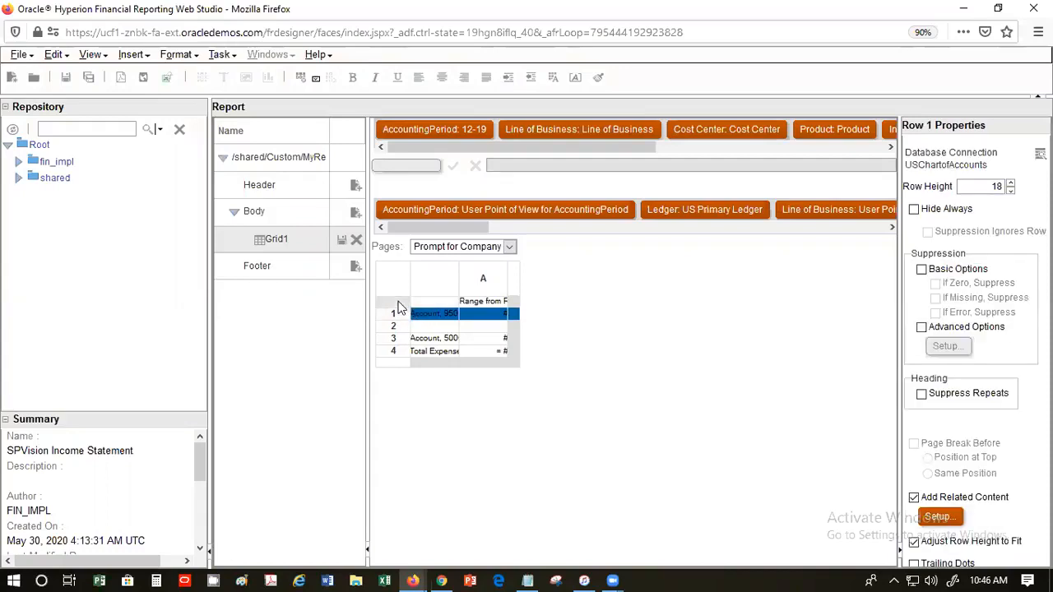
click(395, 285)
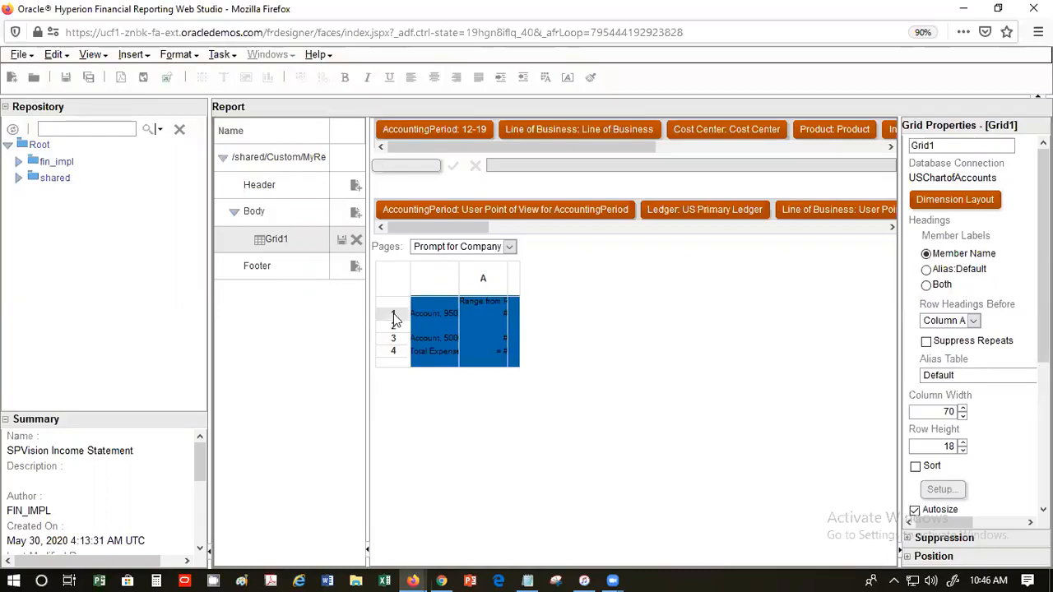
click(394, 302)
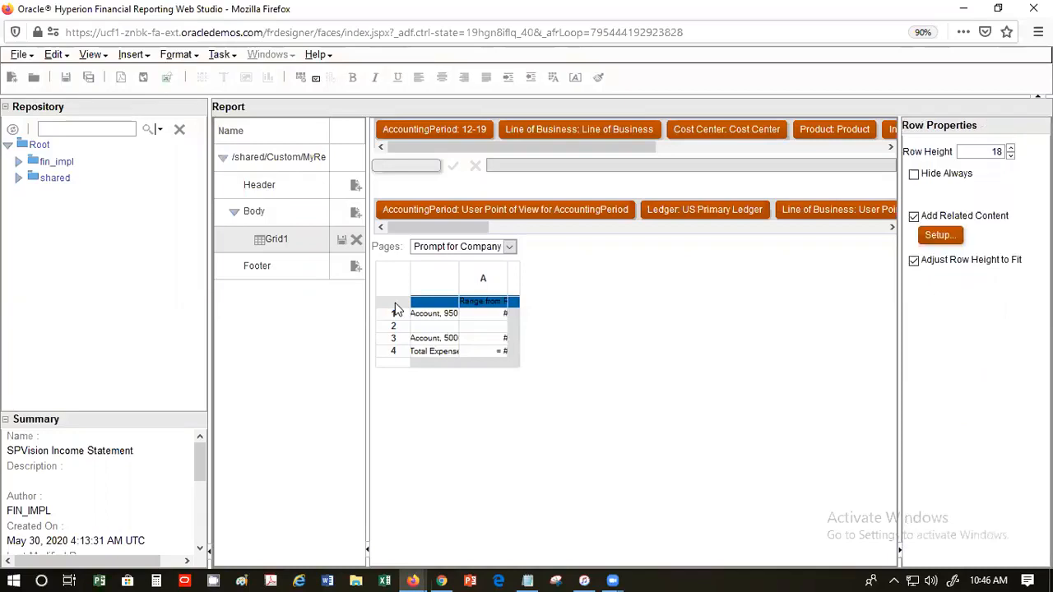
right_click(414, 306)
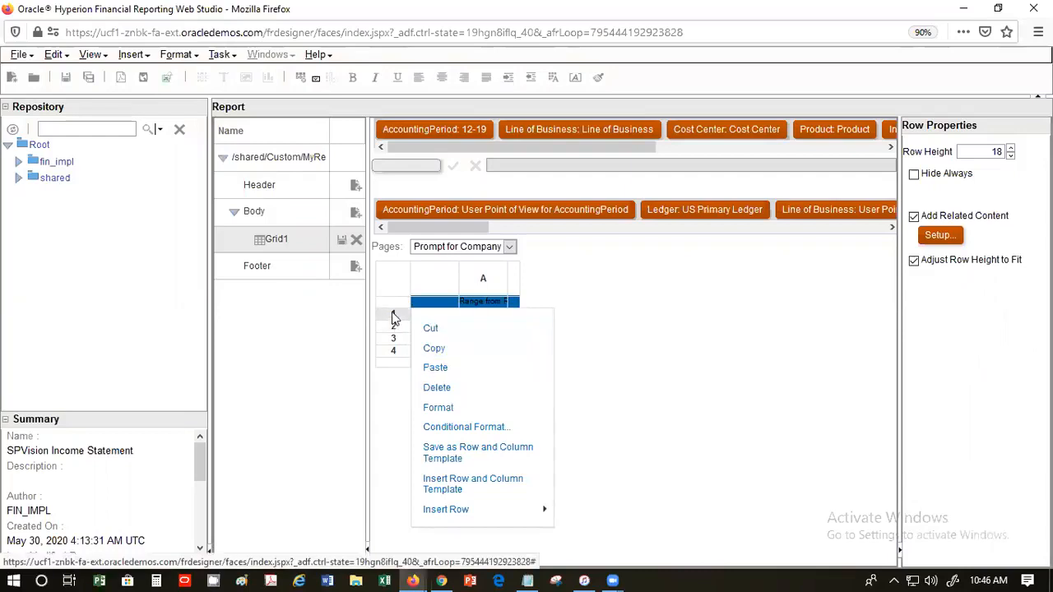
right_click(394, 282)
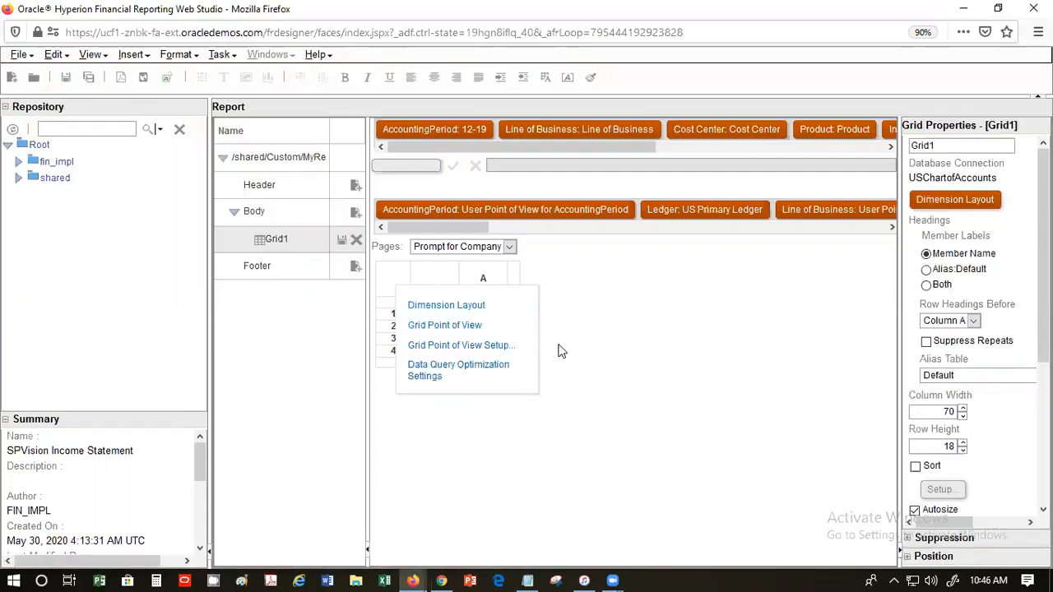
click(435, 338)
click(411, 302)
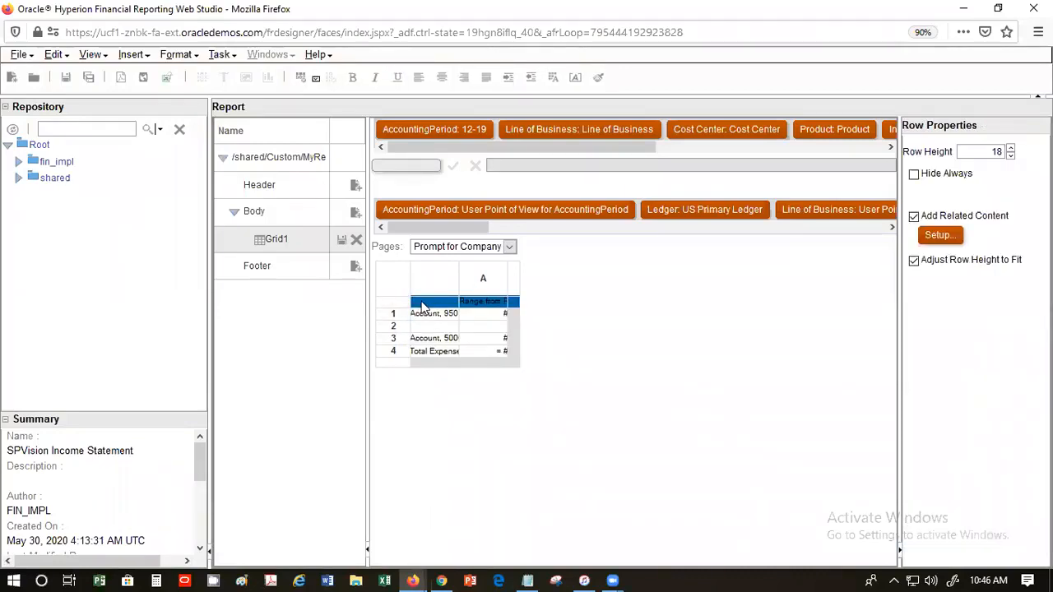
click(423, 307)
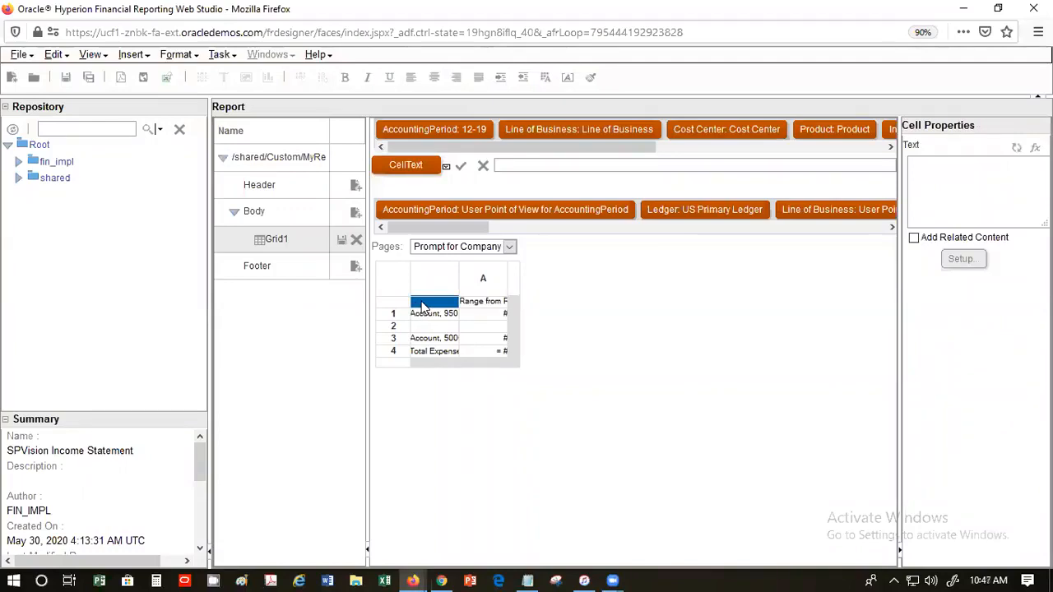
right_click(420, 309)
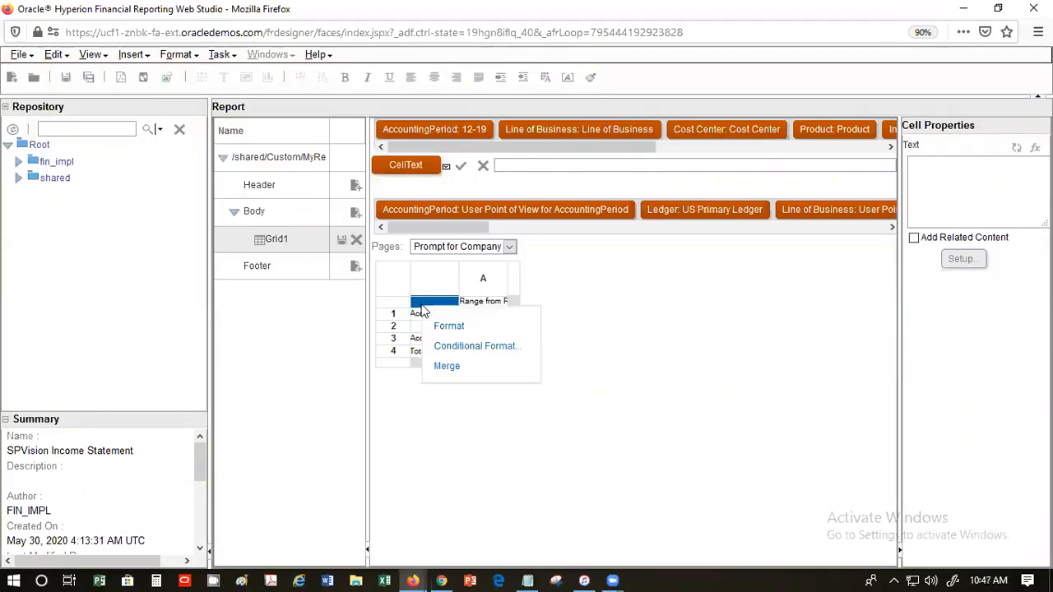
right_click(403, 302)
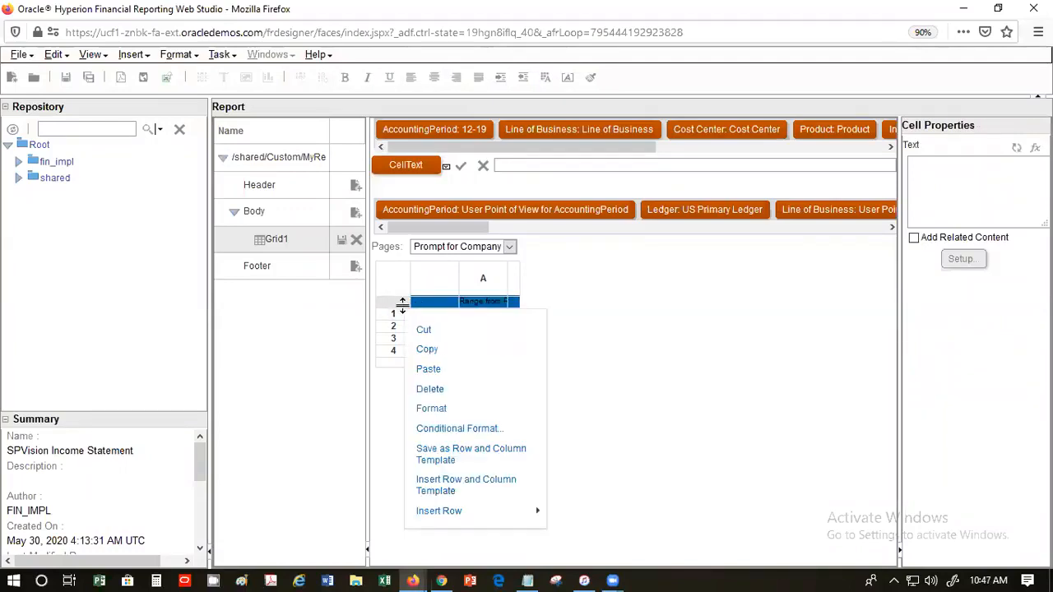
click(628, 335)
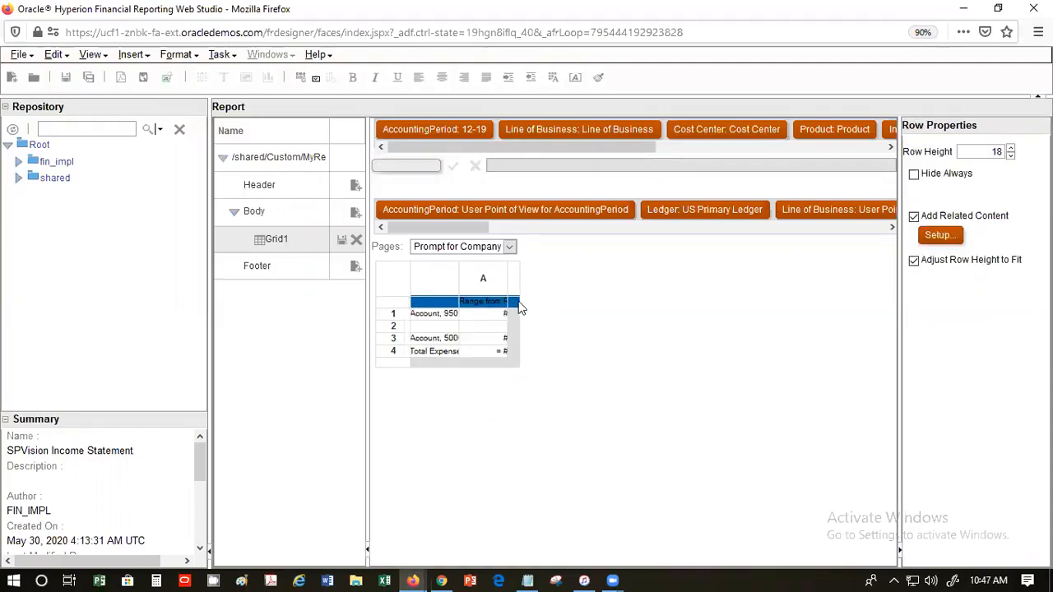
click(392, 303)
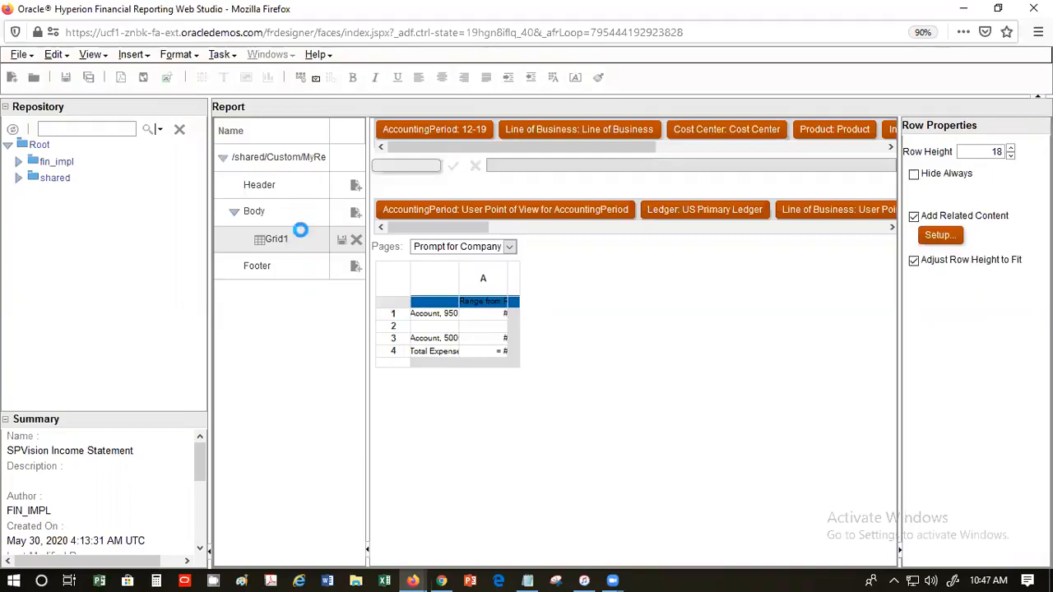
click(92, 54)
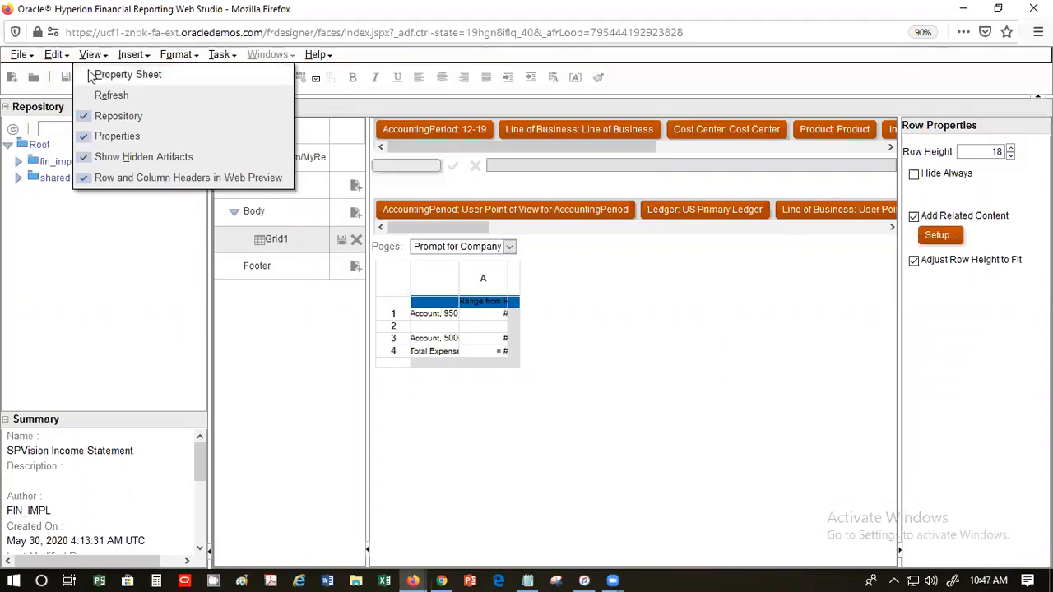
click(556, 274)
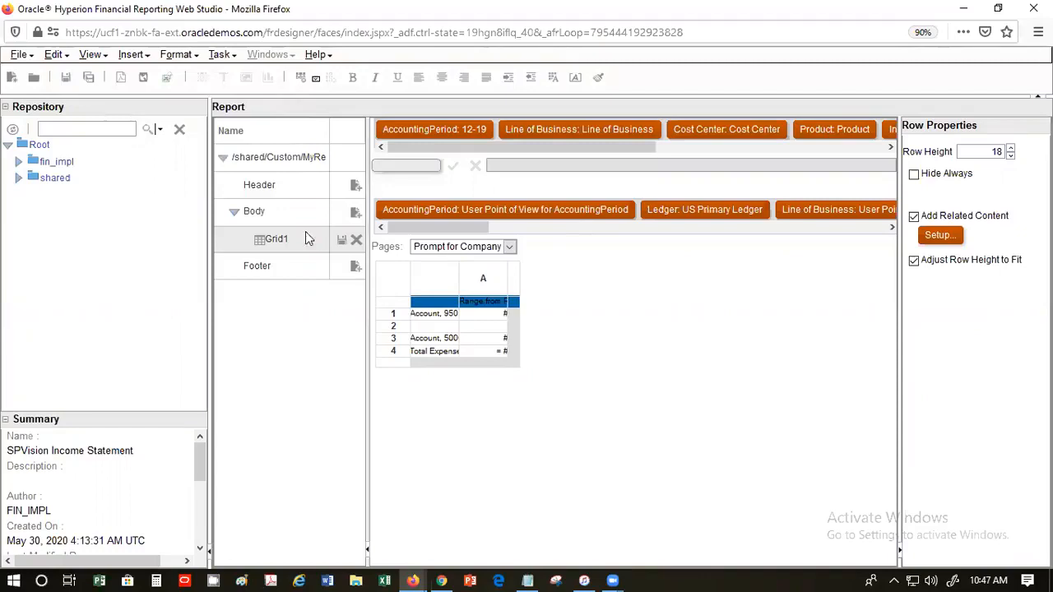
Step: Add an image object to the report's header section
click(284, 182)
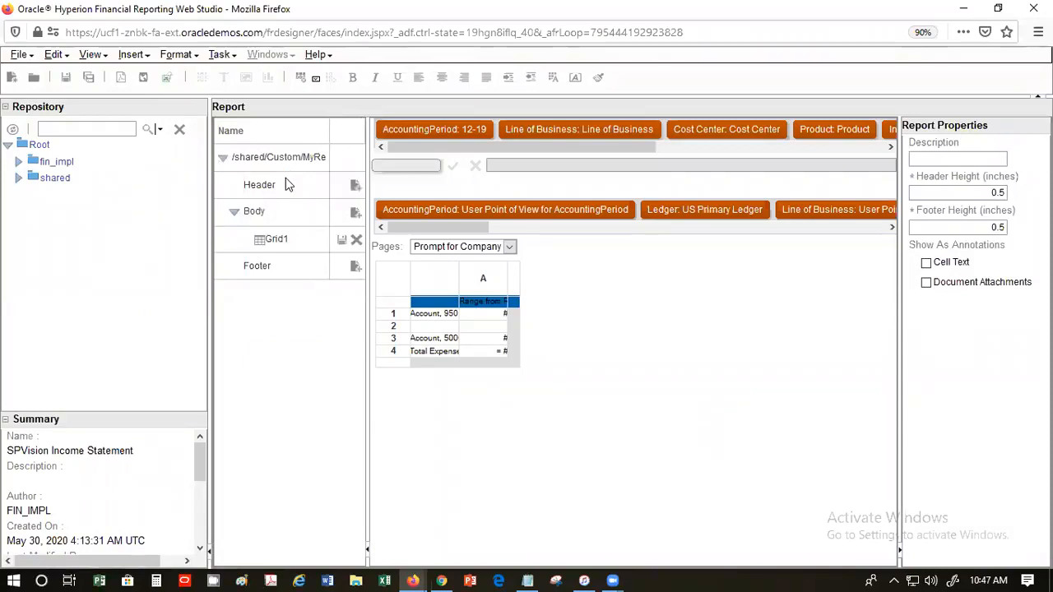
click(286, 182)
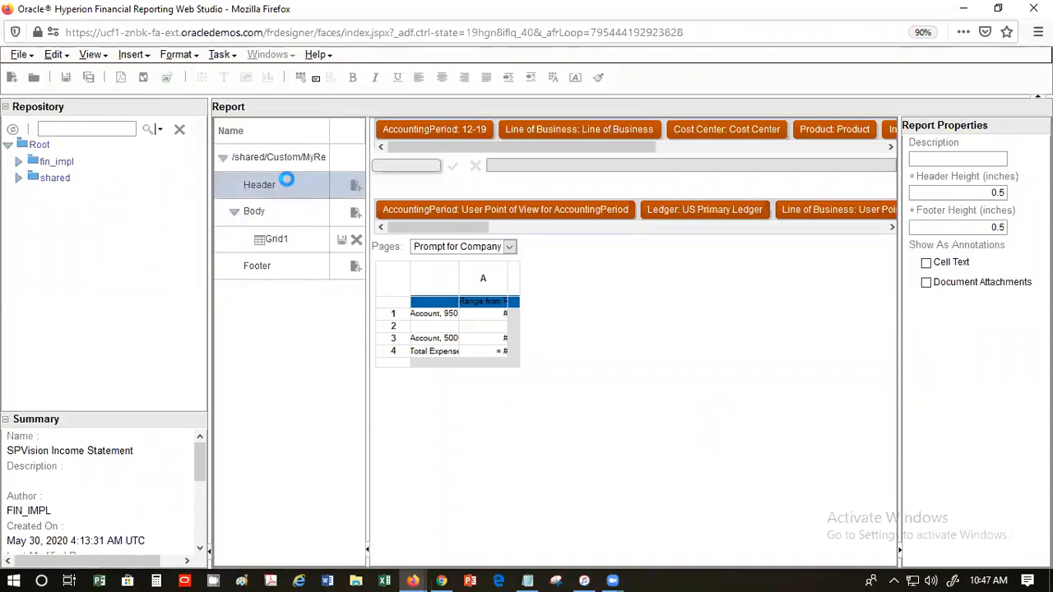
click(355, 186)
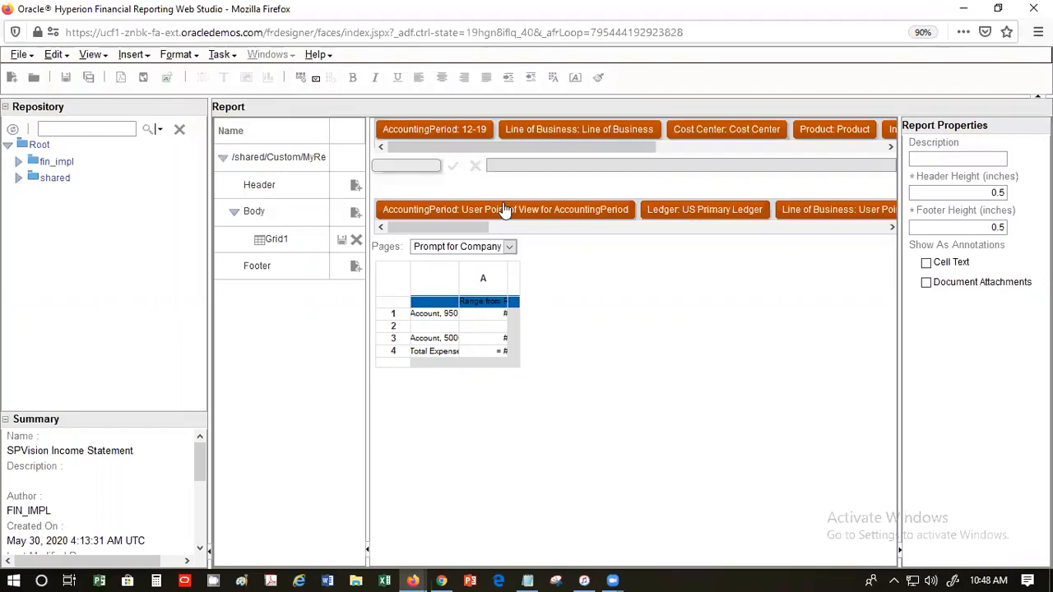
click(356, 182)
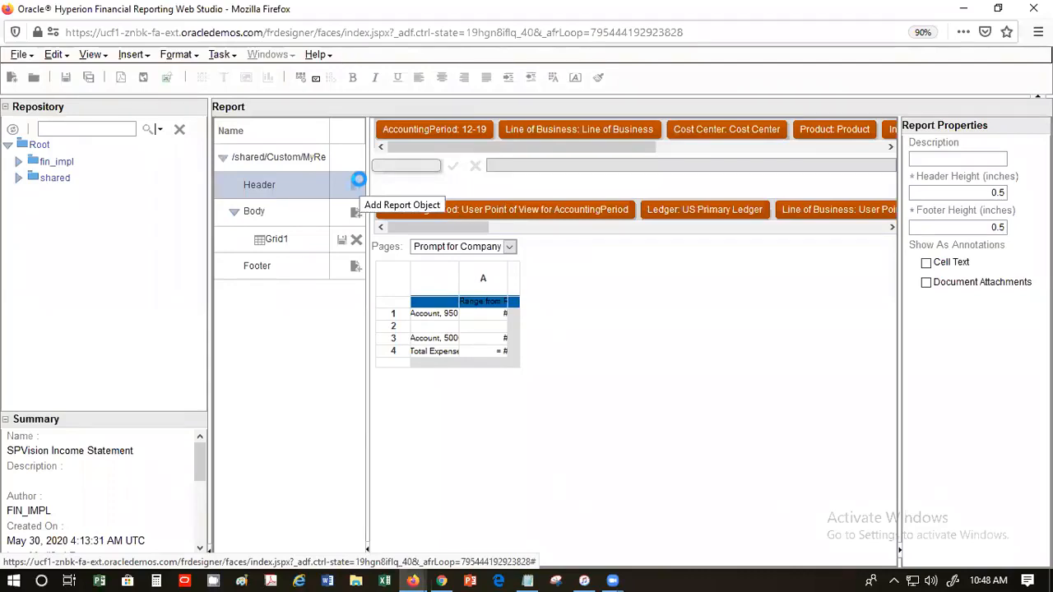
click(358, 181)
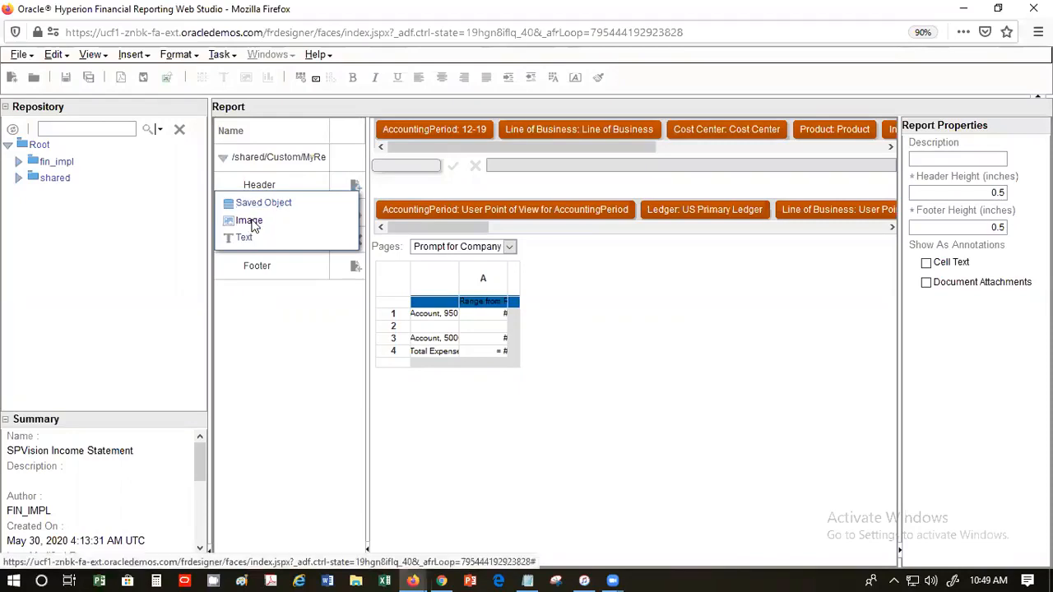
click(249, 221)
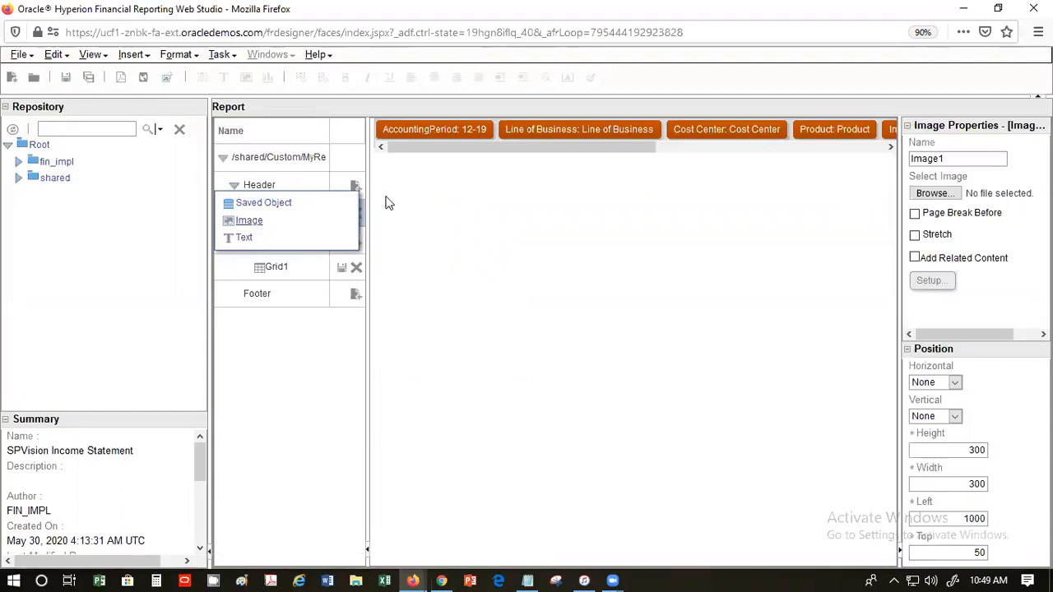
Step: Add a second image object to the header and delete it again, keeping Image1
click(246, 218)
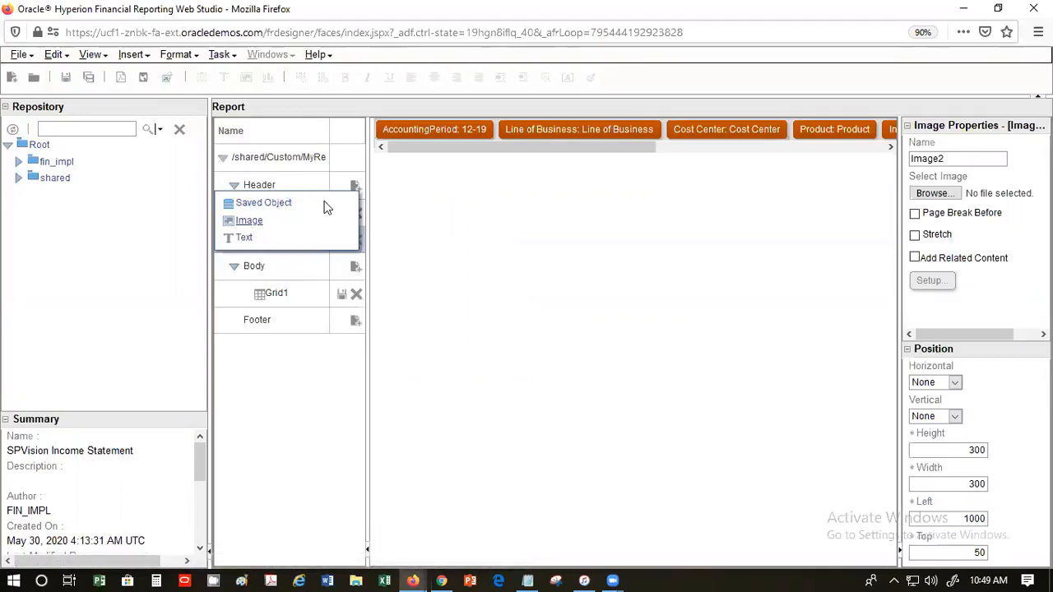
click(574, 228)
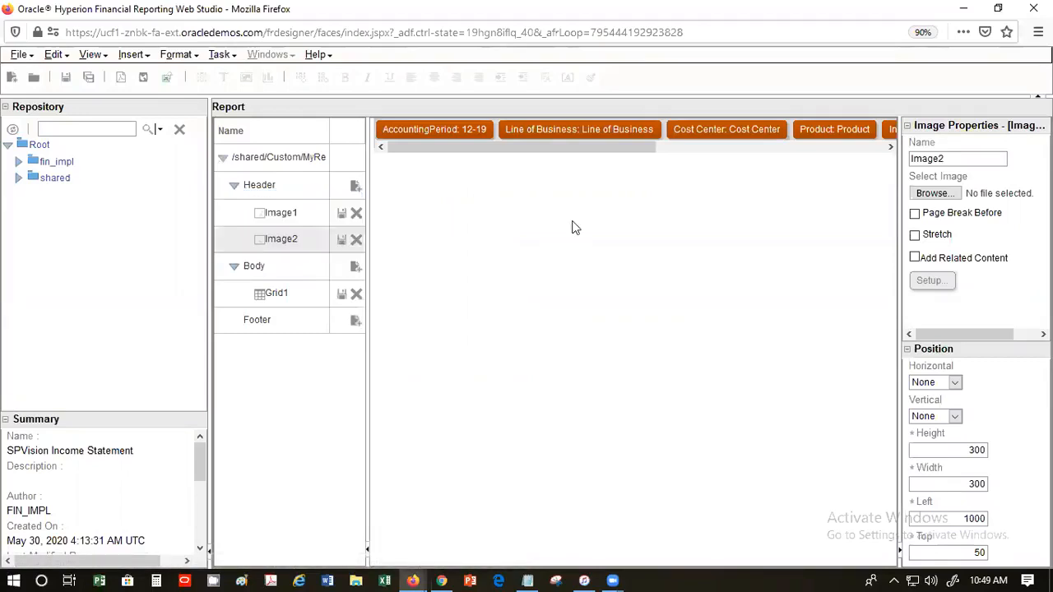
click(355, 241)
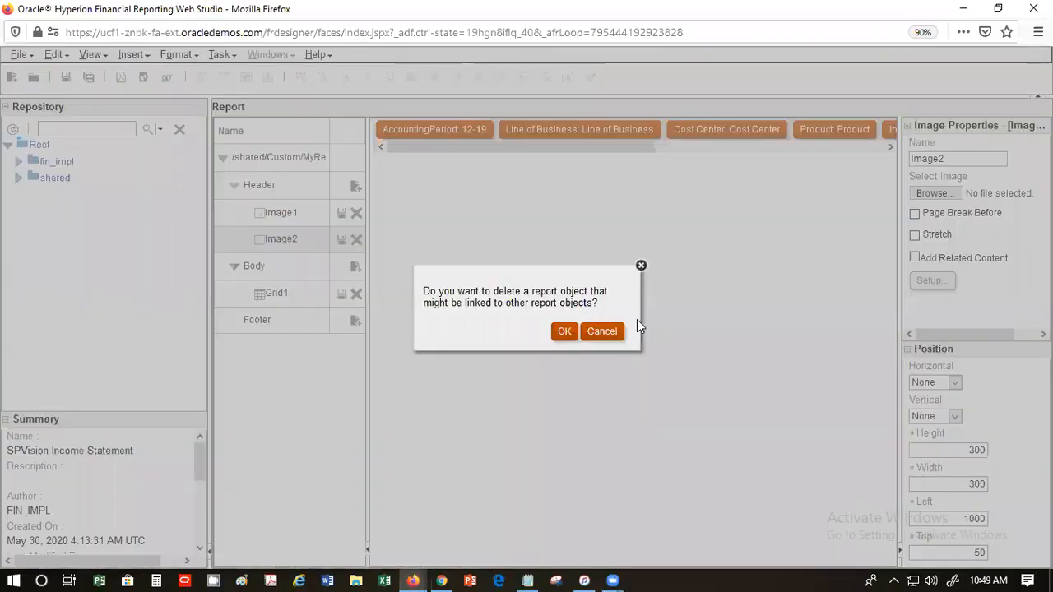
click(564, 336)
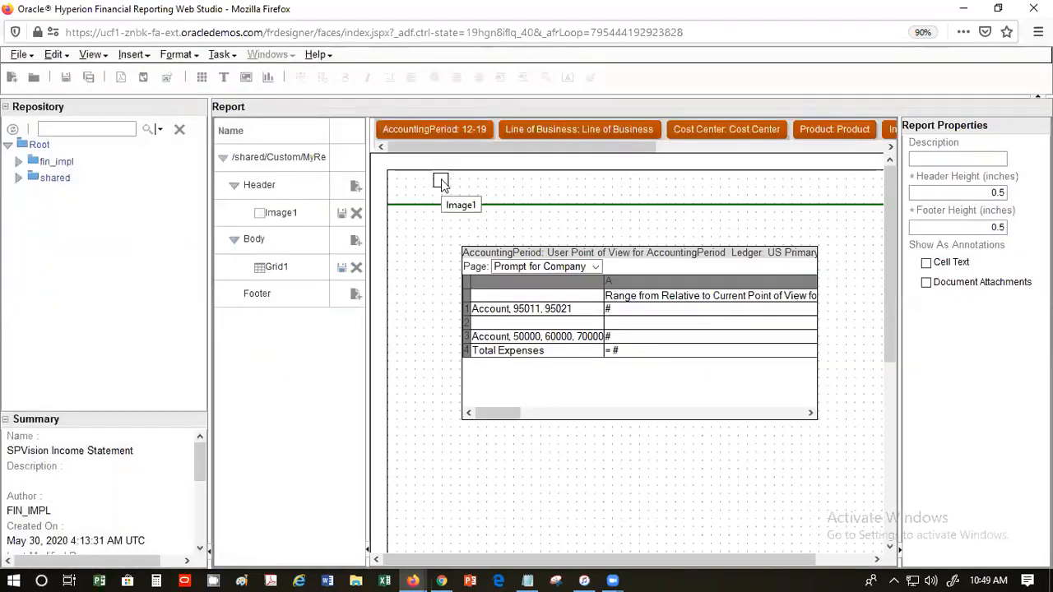
Step: Check the properties of the header's Image1 and of Grid1 in the body
click(302, 212)
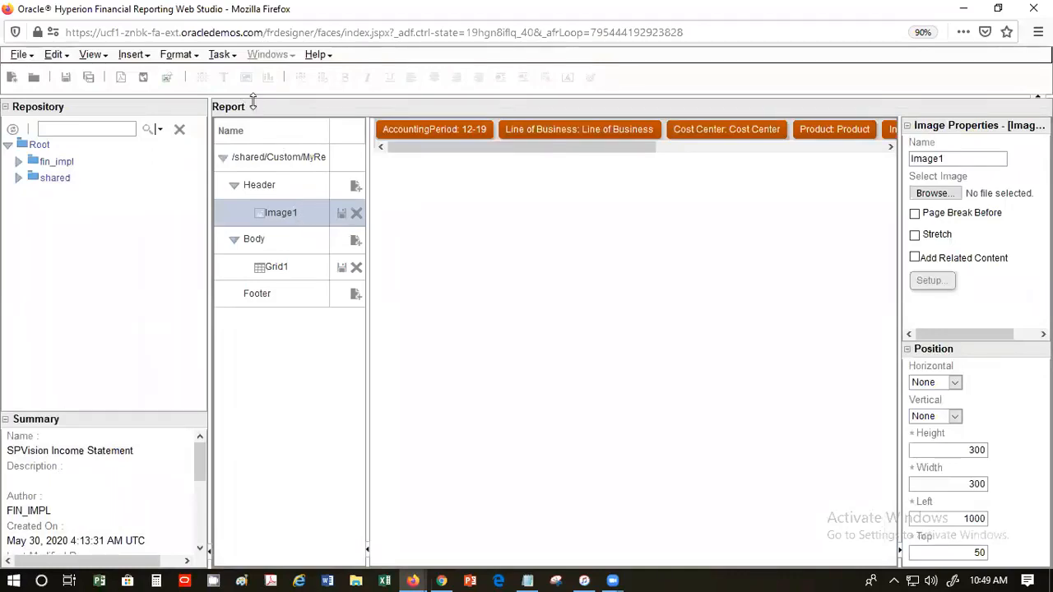
click(285, 269)
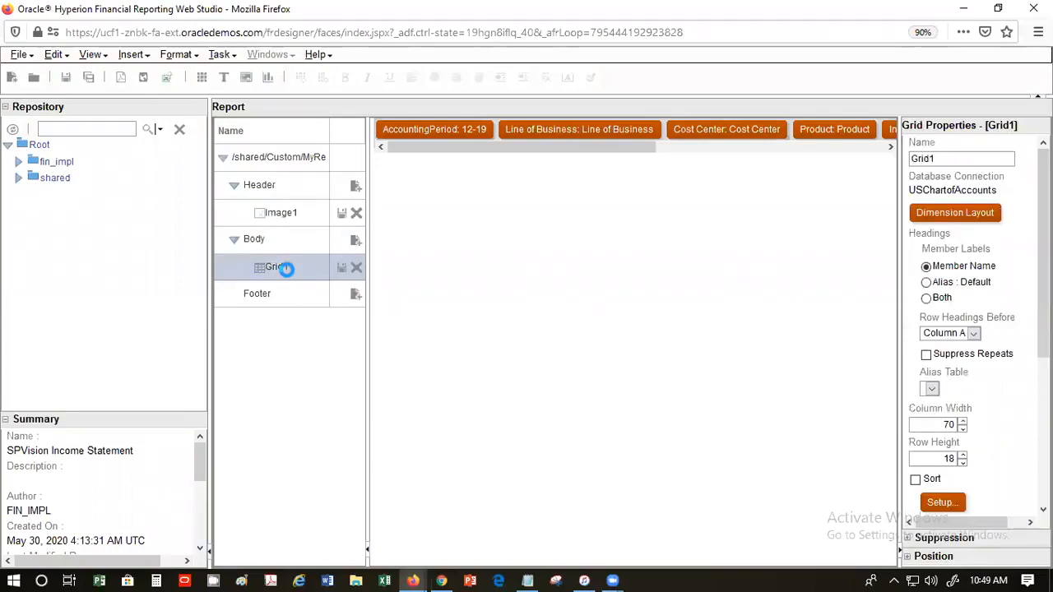
click(311, 211)
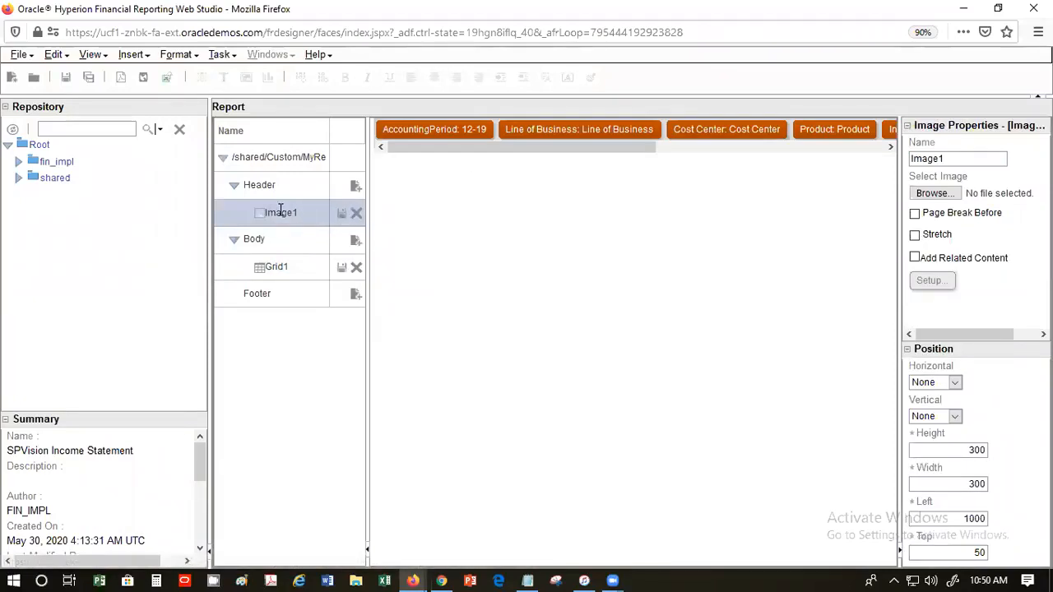
Step: Add a text object to the header reading "SP Expenses Report for 12 Months"
click(355, 186)
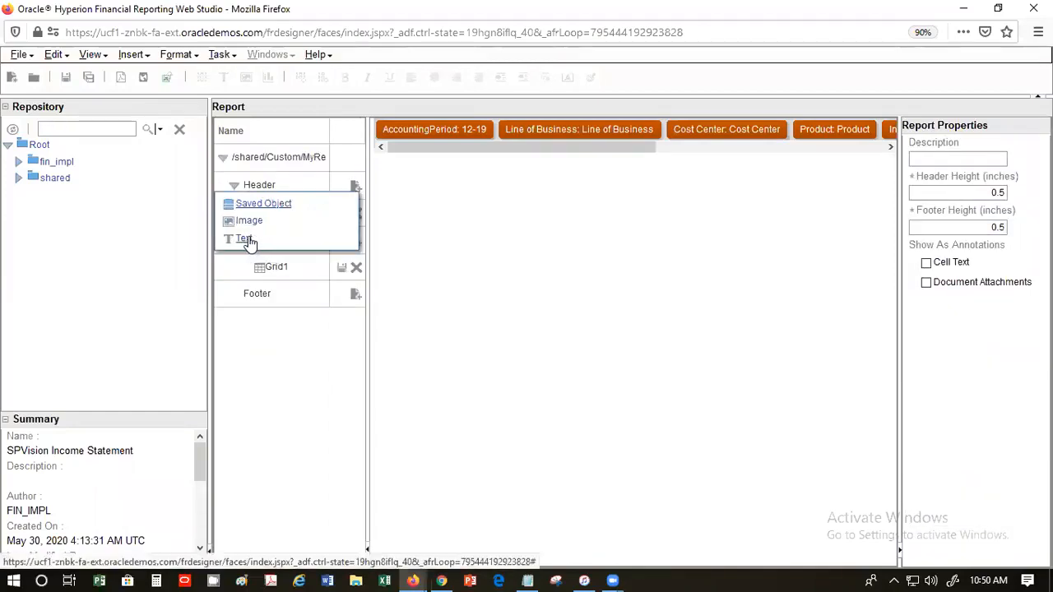
click(246, 238)
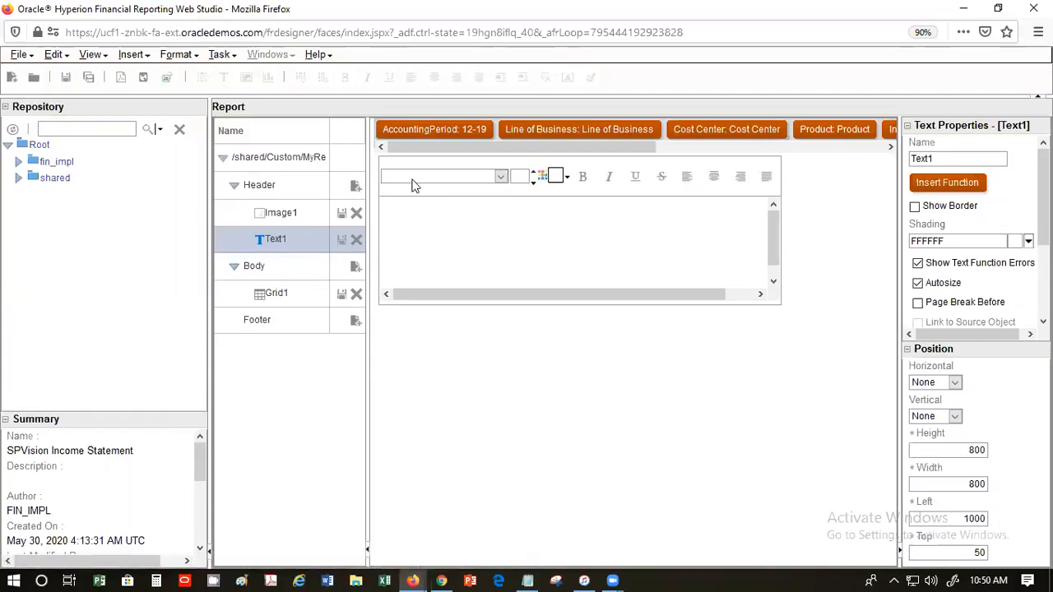
click(454, 212)
text(SP Expenses Report for 12 )
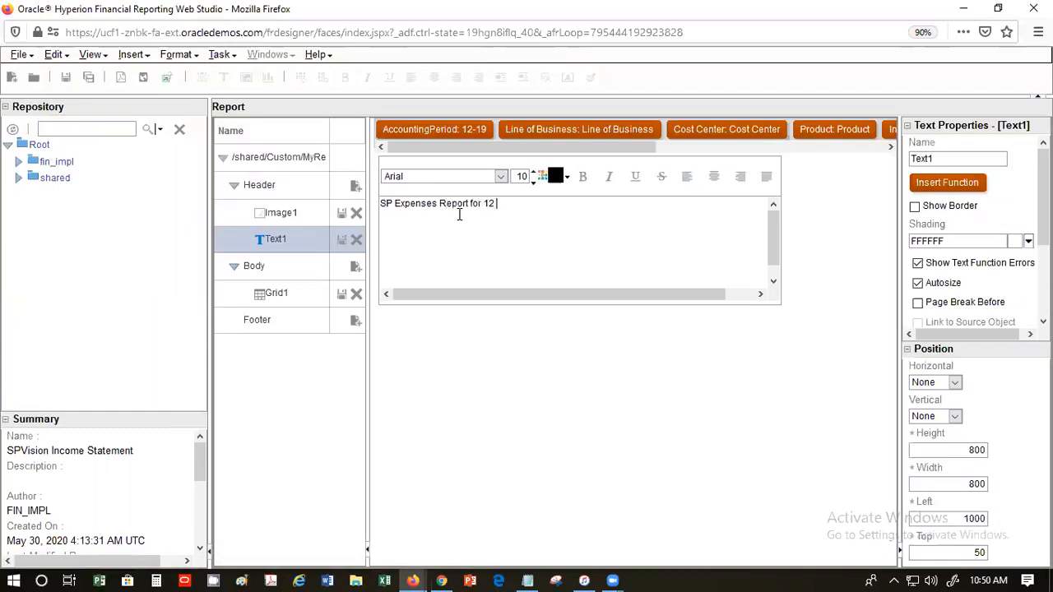
text(Months)
click(500, 316)
Step: Replace the header's Image1 by deleting it and adding a new image object to the header
click(299, 212)
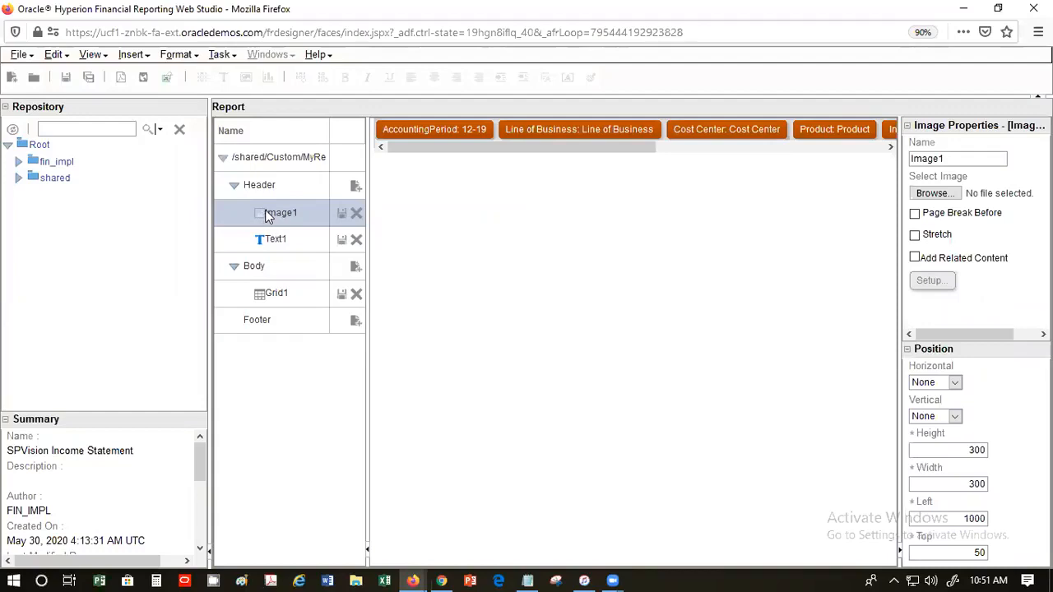
right_click(265, 209)
click(233, 210)
click(358, 217)
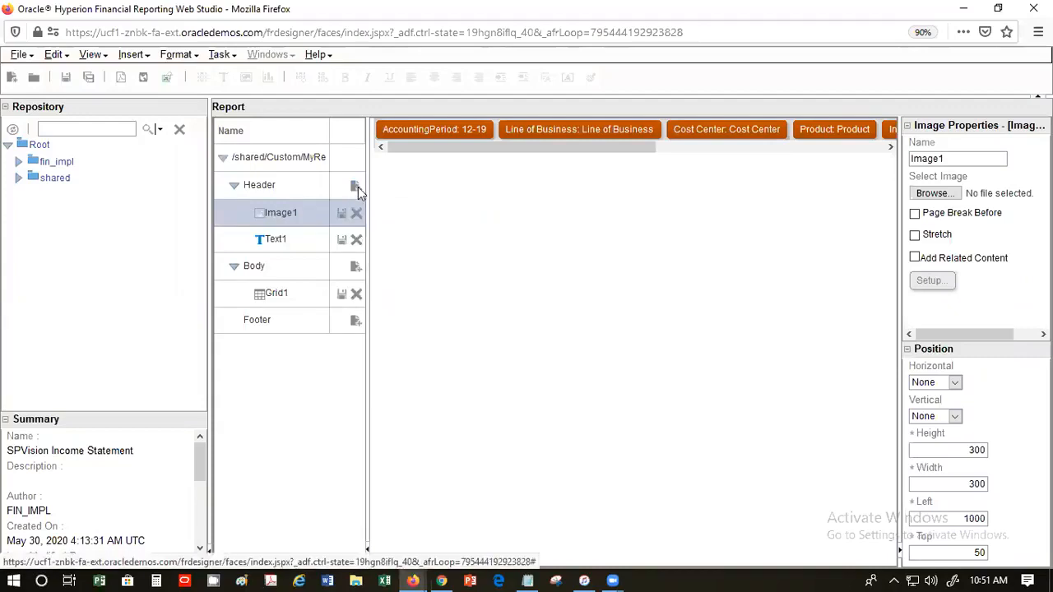
click(564, 330)
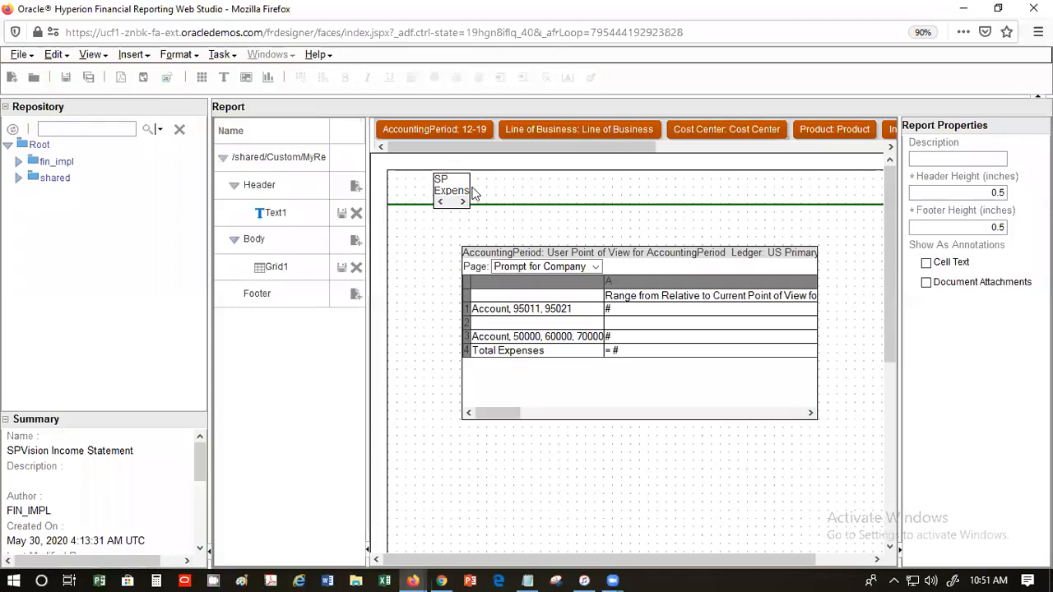
click(462, 201)
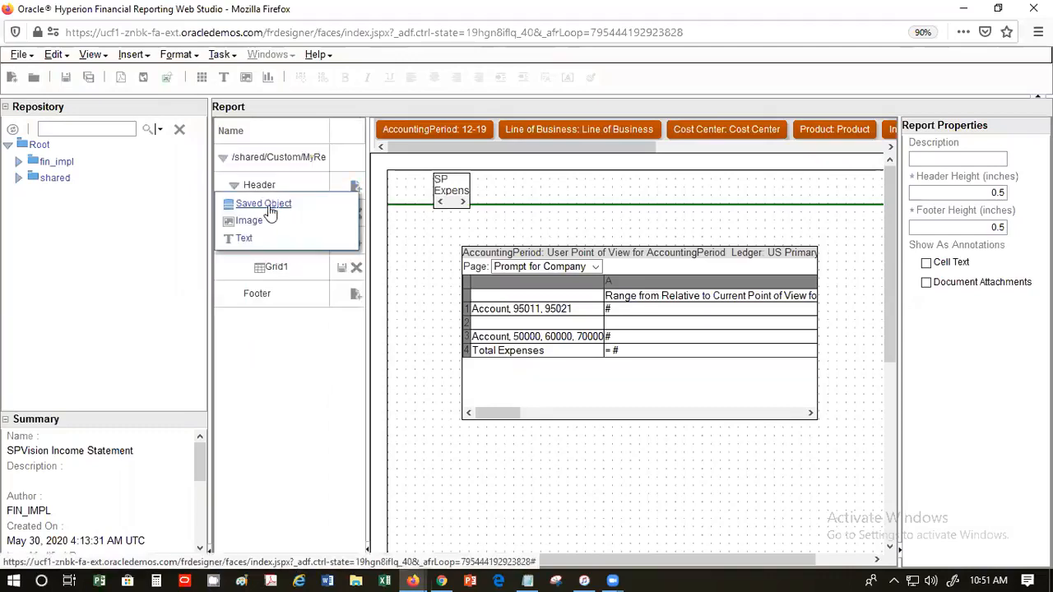
click(251, 221)
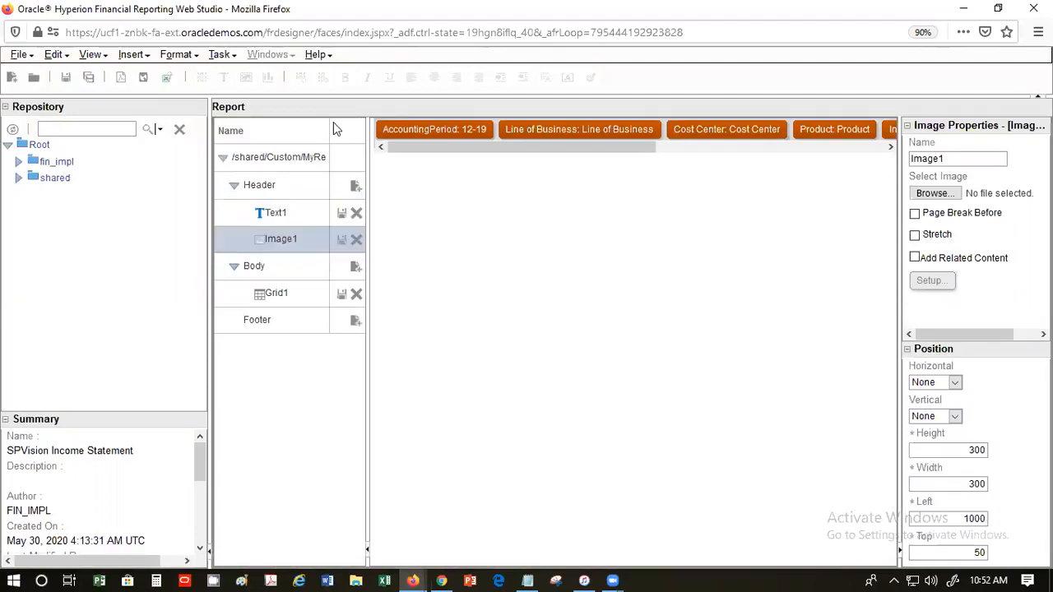
Step: Review the header's image and text objects, the body section and the whole report layout
click(308, 187)
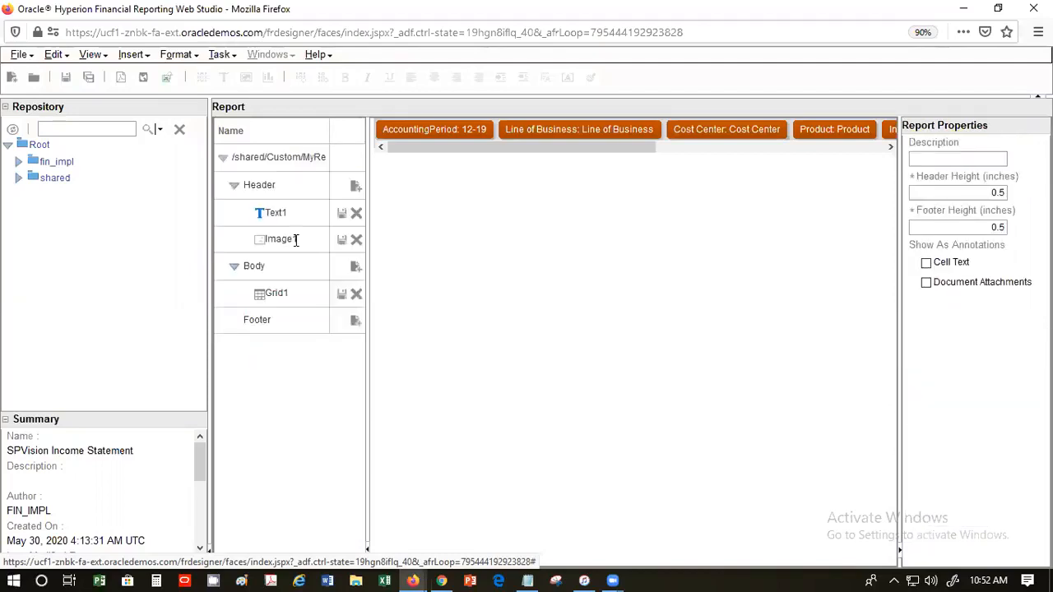
click(296, 239)
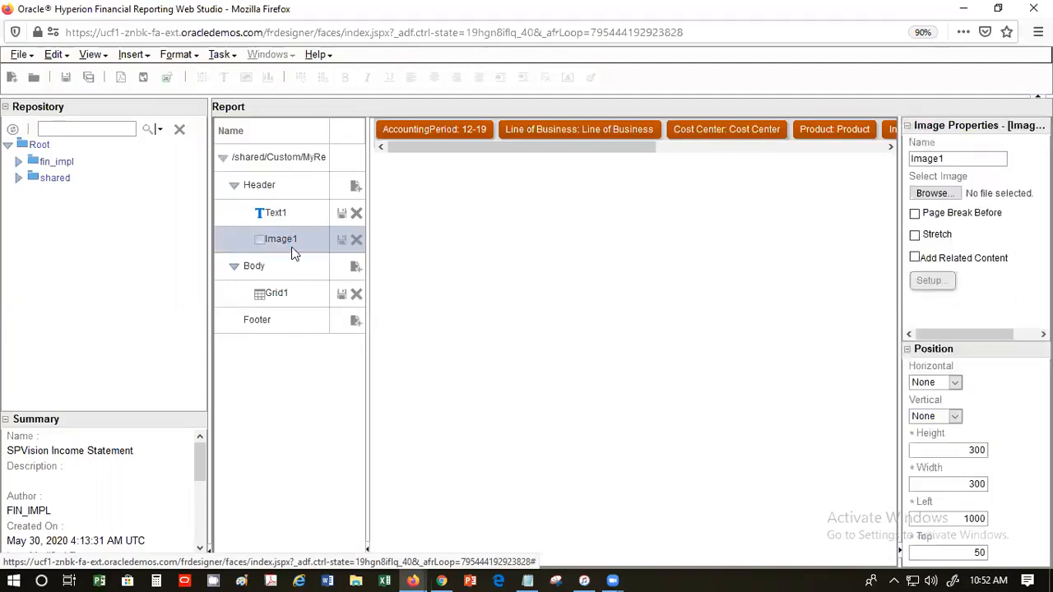
click(296, 215)
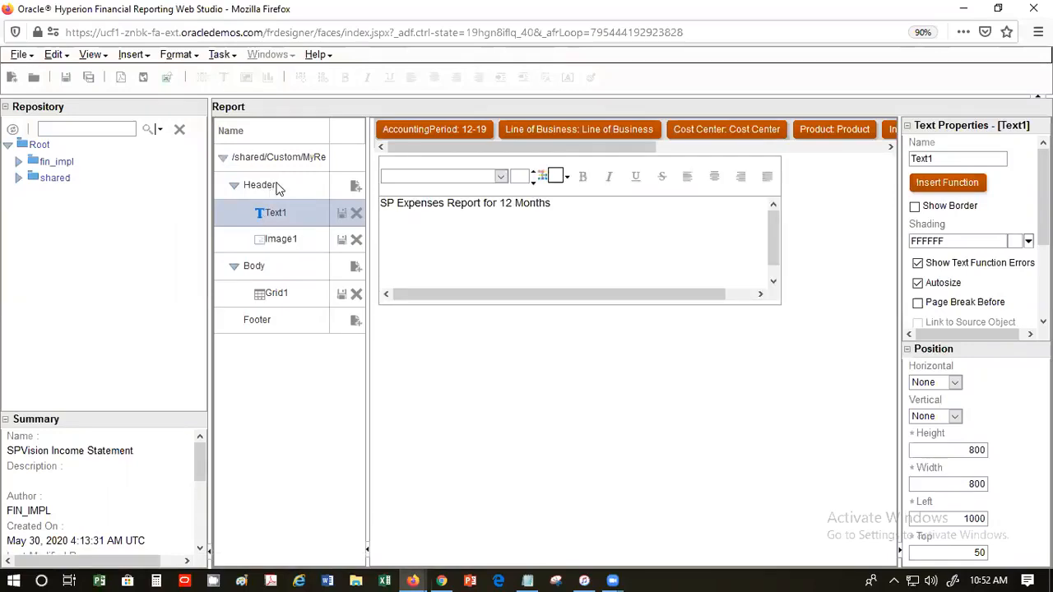
click(274, 185)
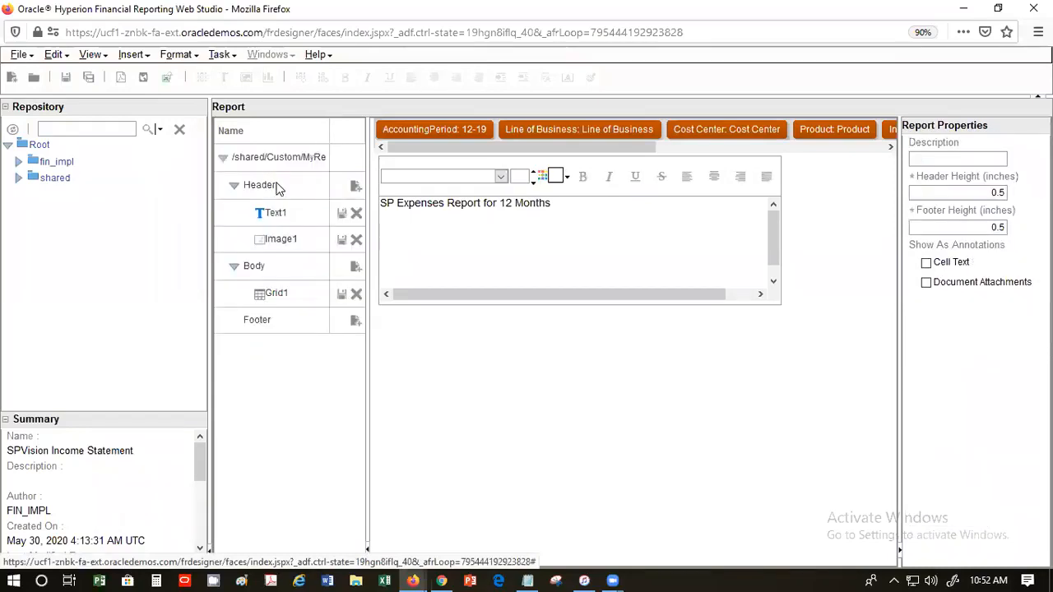
click(281, 266)
click(291, 158)
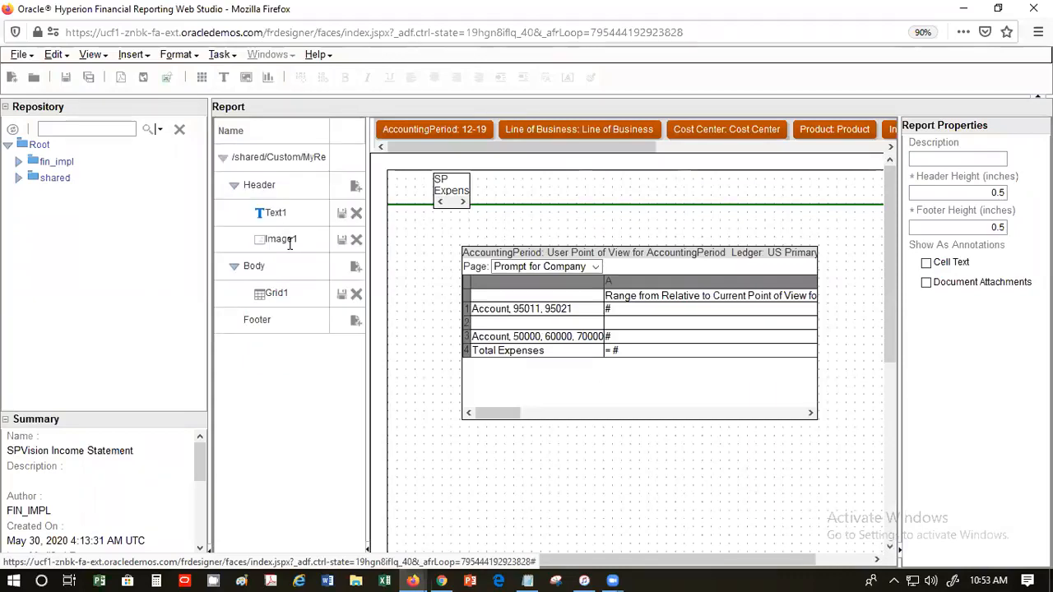
Step: Draw an image placeholder about 1365 wide and 510 high in the header beside the title text
click(245, 80)
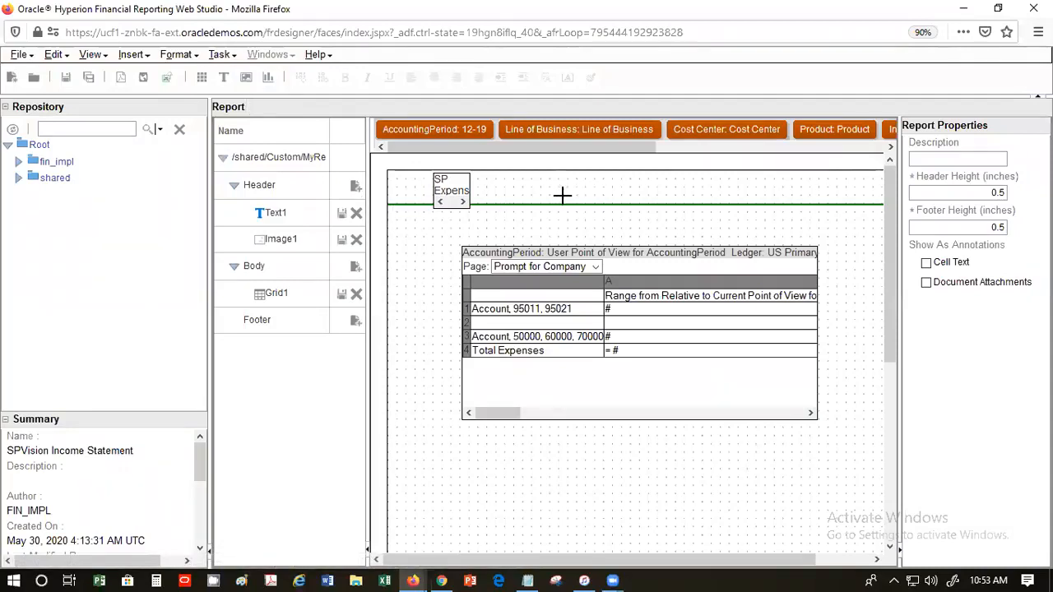
drag(507, 175, 566, 195)
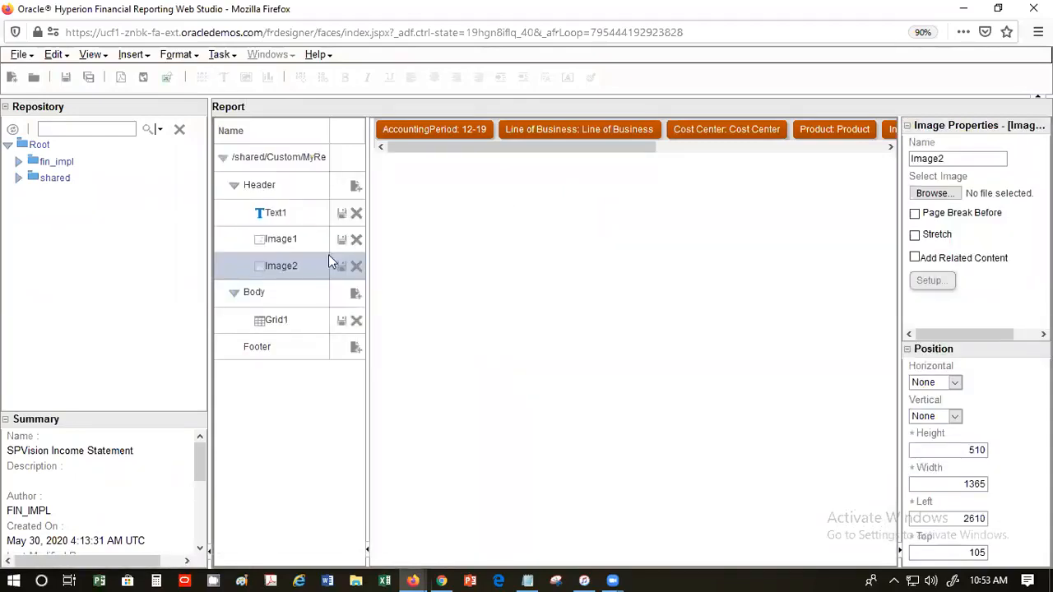
click(280, 265)
Step: Delete Image1 from the header and confirm its removal
click(356, 240)
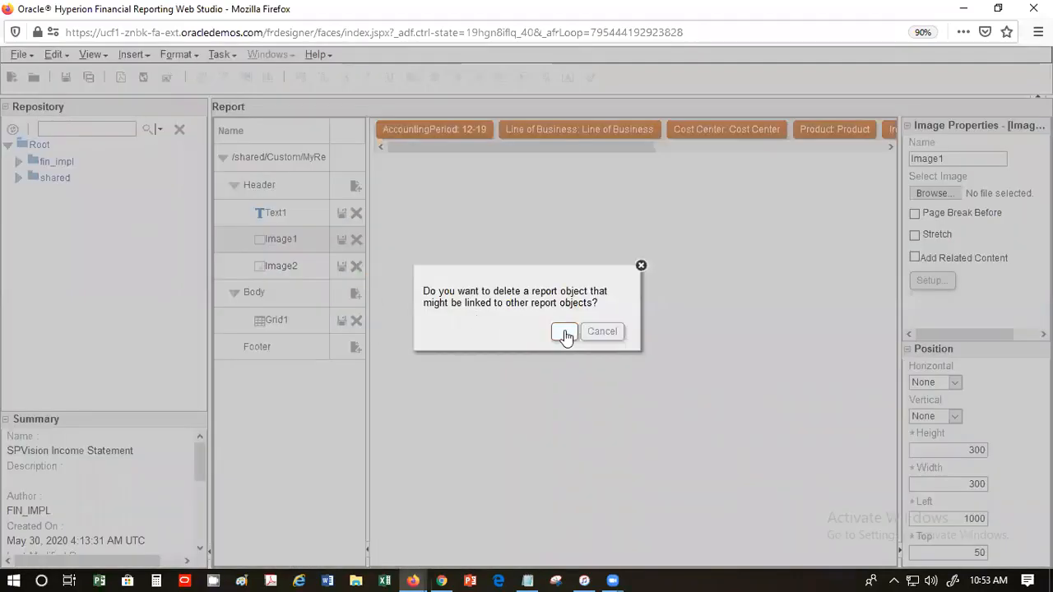
click(558, 337)
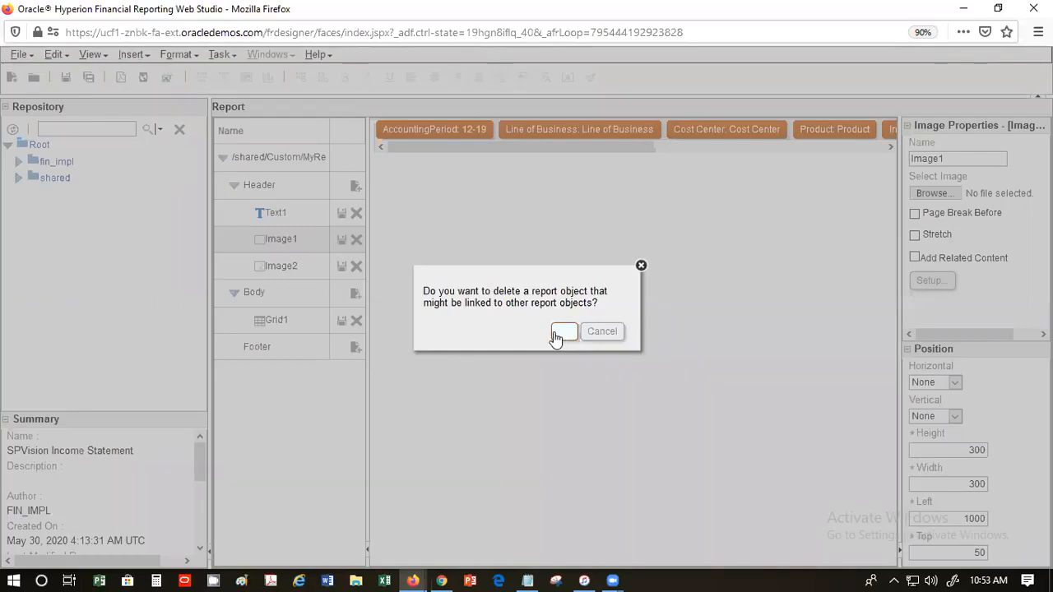
click(563, 332)
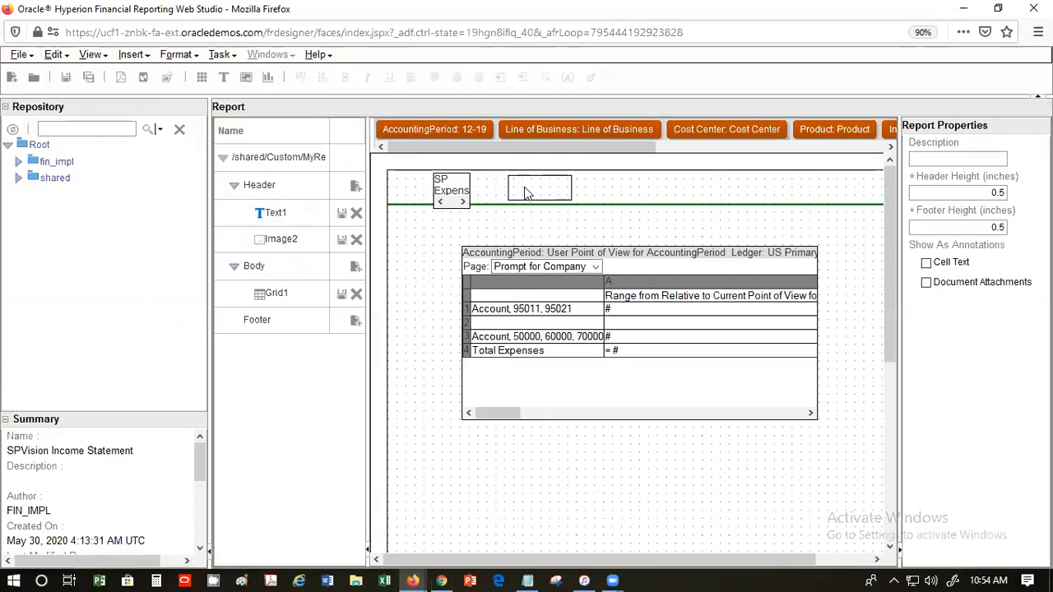
Step: Insert another image placeholder about 2115 wide and 465 high in the header, beyond Image2
click(132, 56)
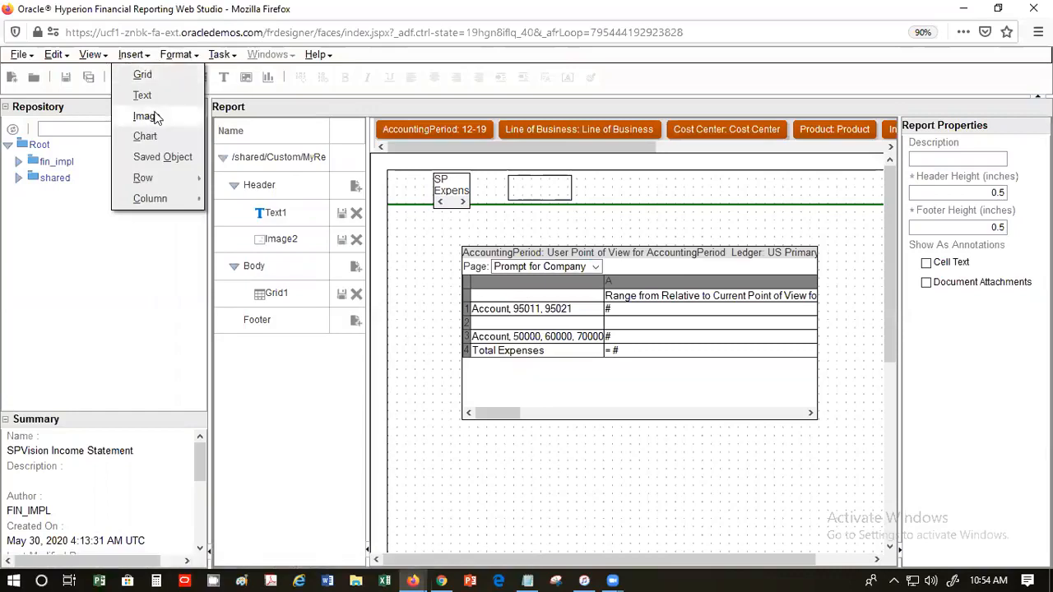
click(146, 116)
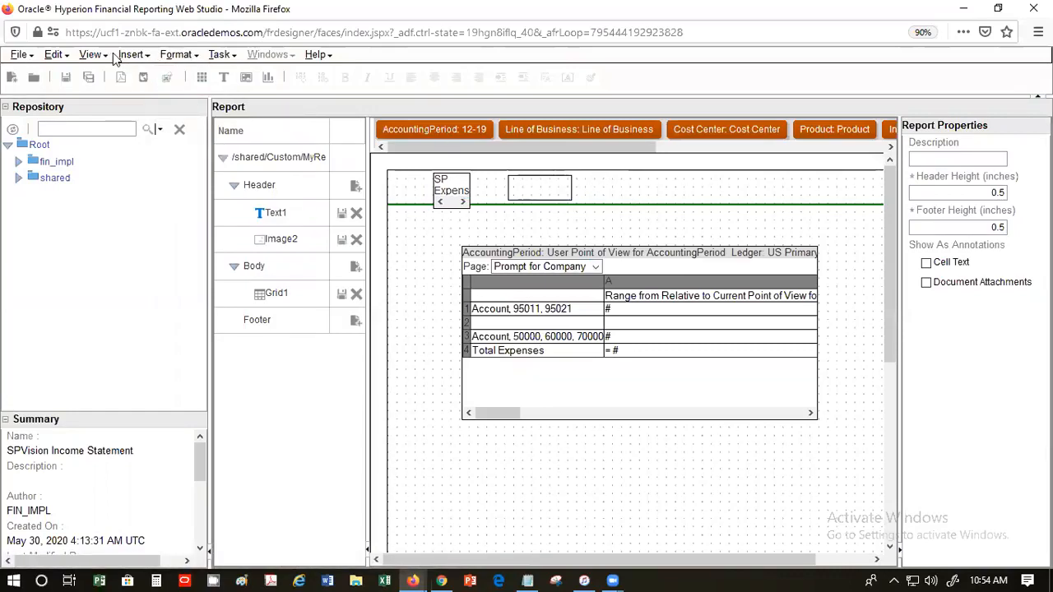
drag(583, 176, 681, 195)
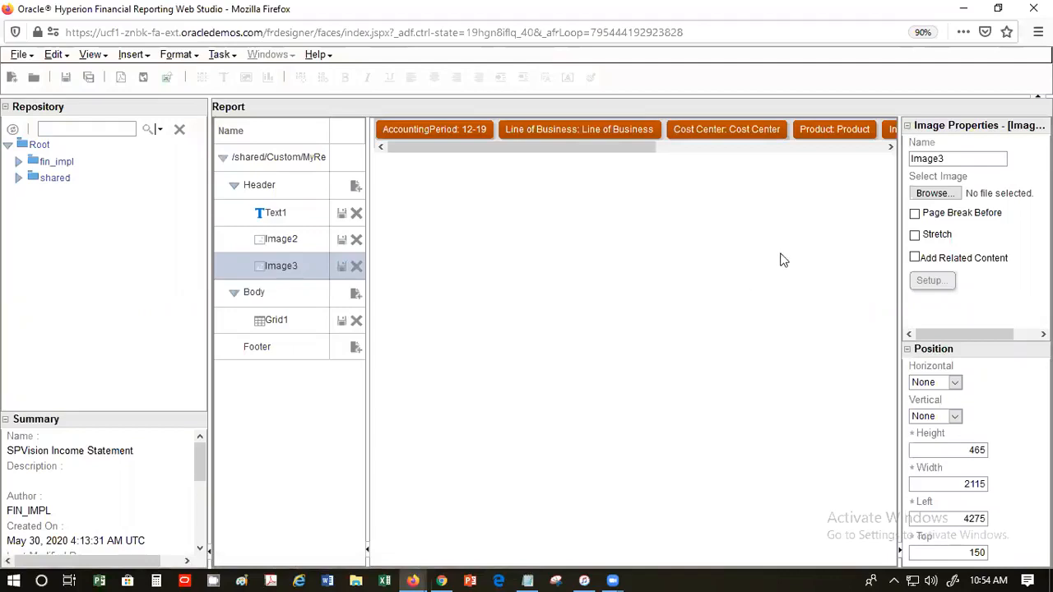
Step: Delete Image2 from the header and confirm its removal
click(355, 239)
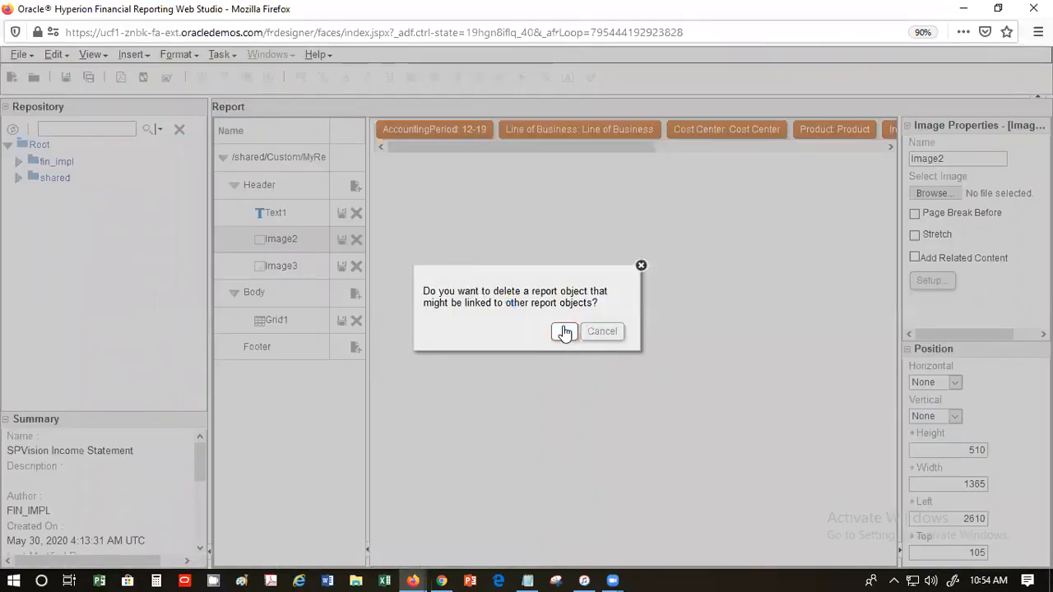
click(563, 329)
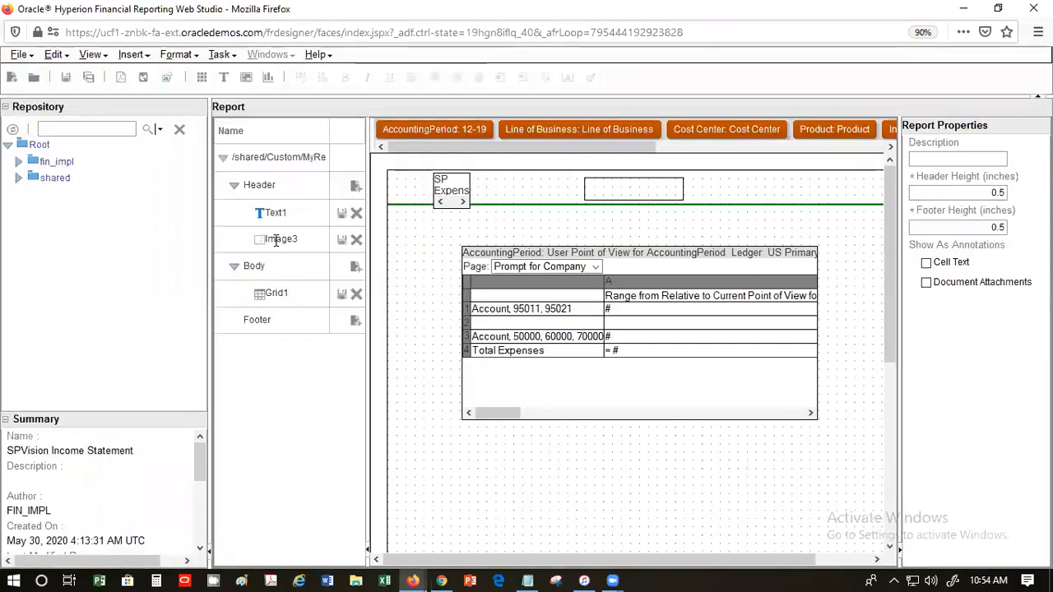
Step: Load Palium_5.jpg from the Palium folder in Pictures into the header's Image3 placeholder
click(275, 239)
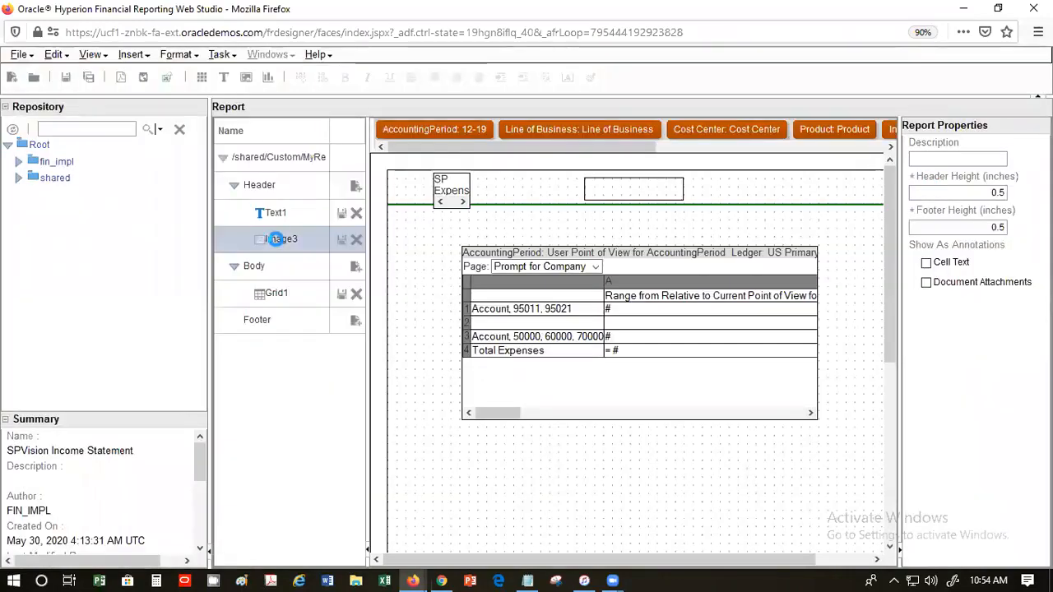
click(952, 196)
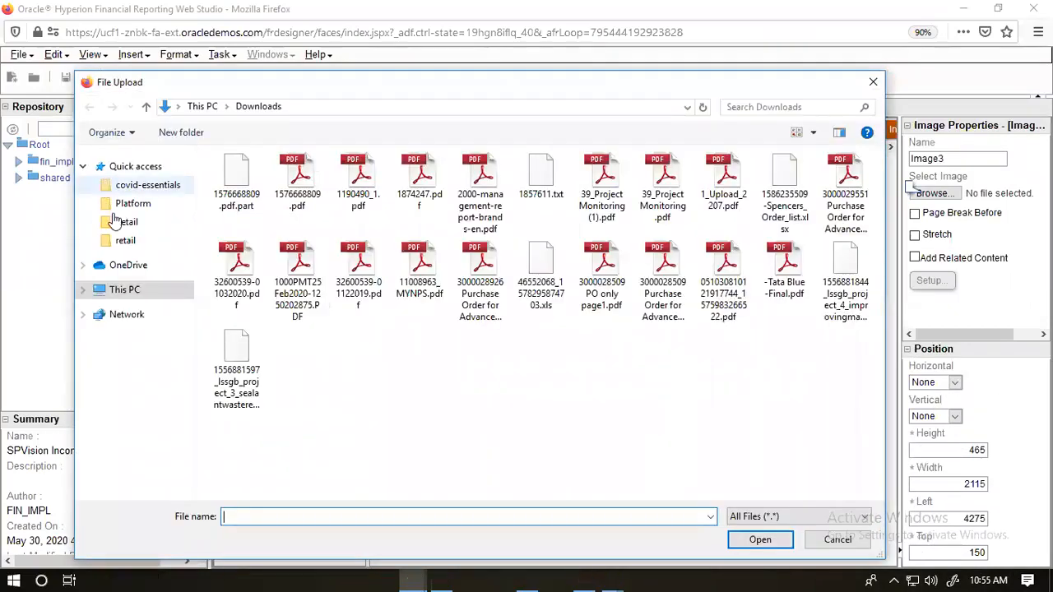
click(57, 292)
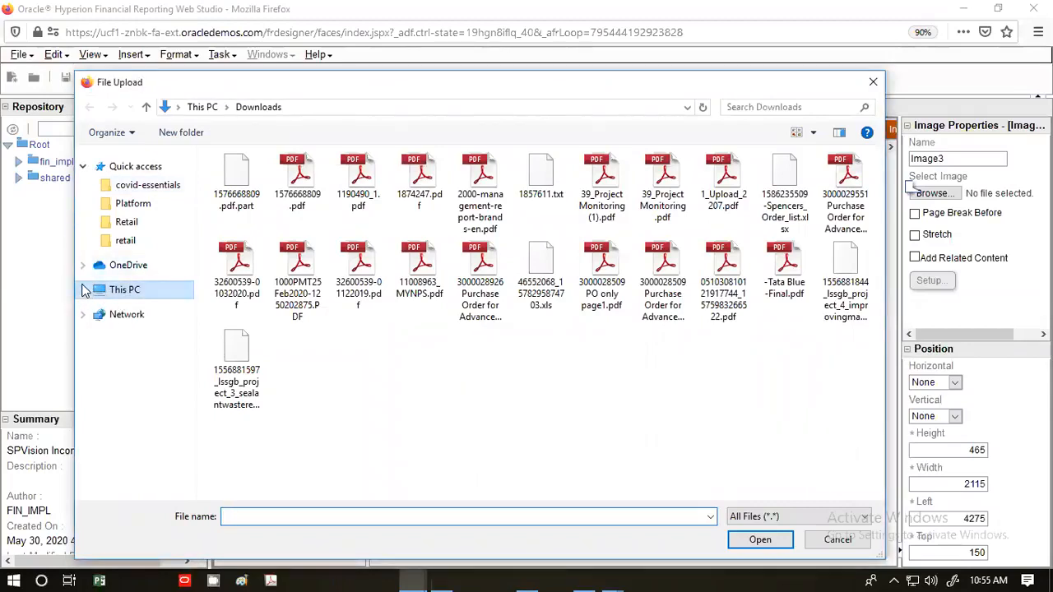
click(83, 289)
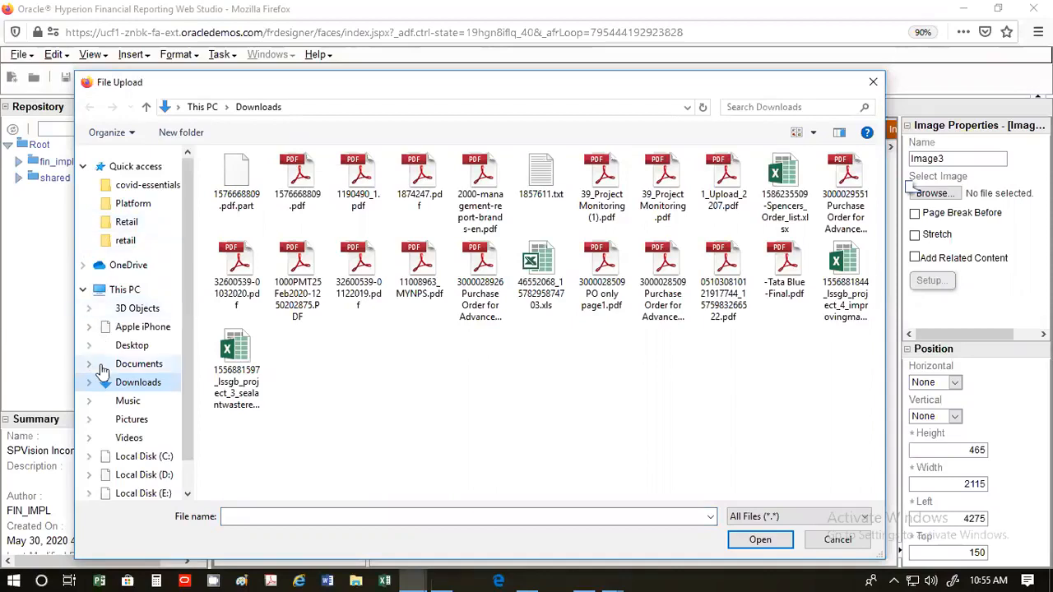
click(127, 419)
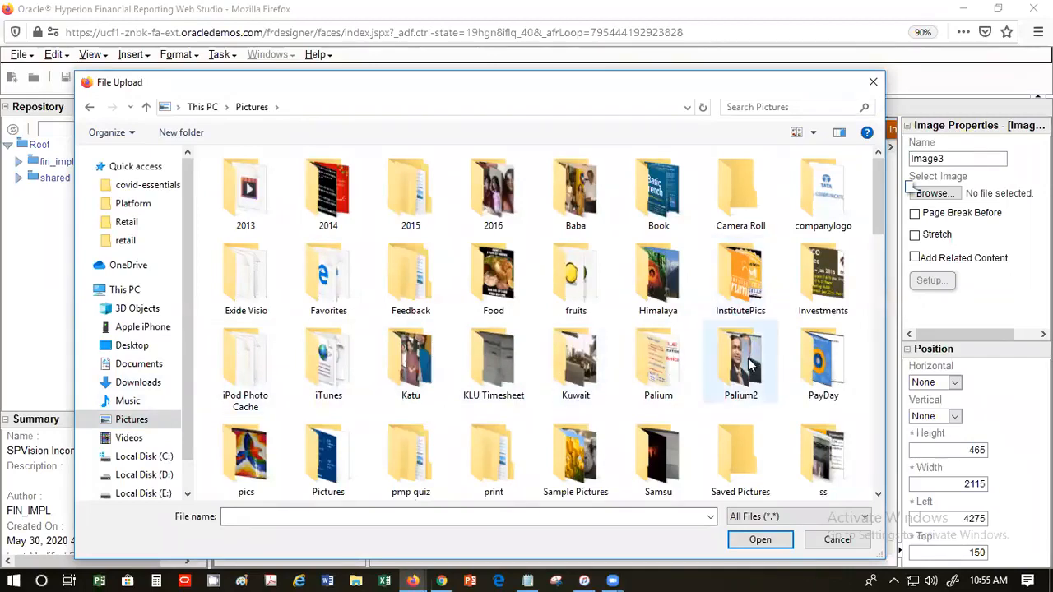
click(672, 363)
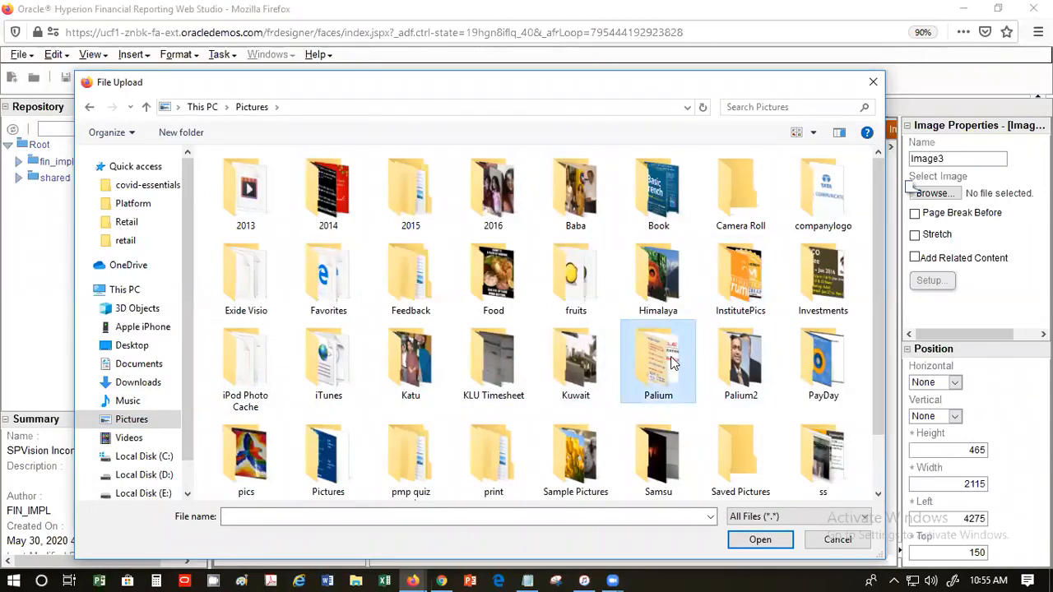
double_click(672, 363)
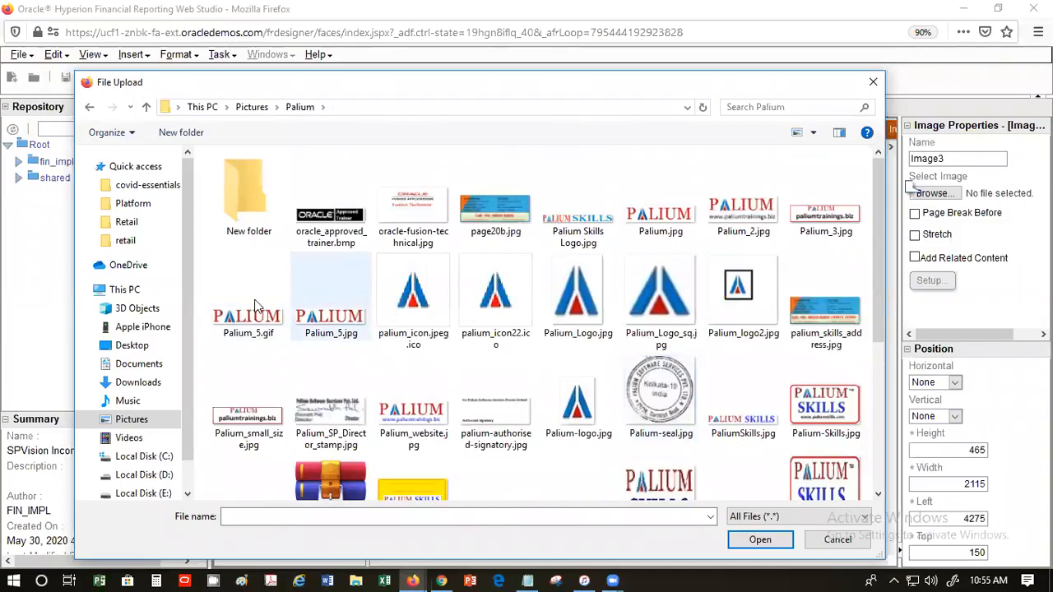
click(317, 311)
double_click(317, 311)
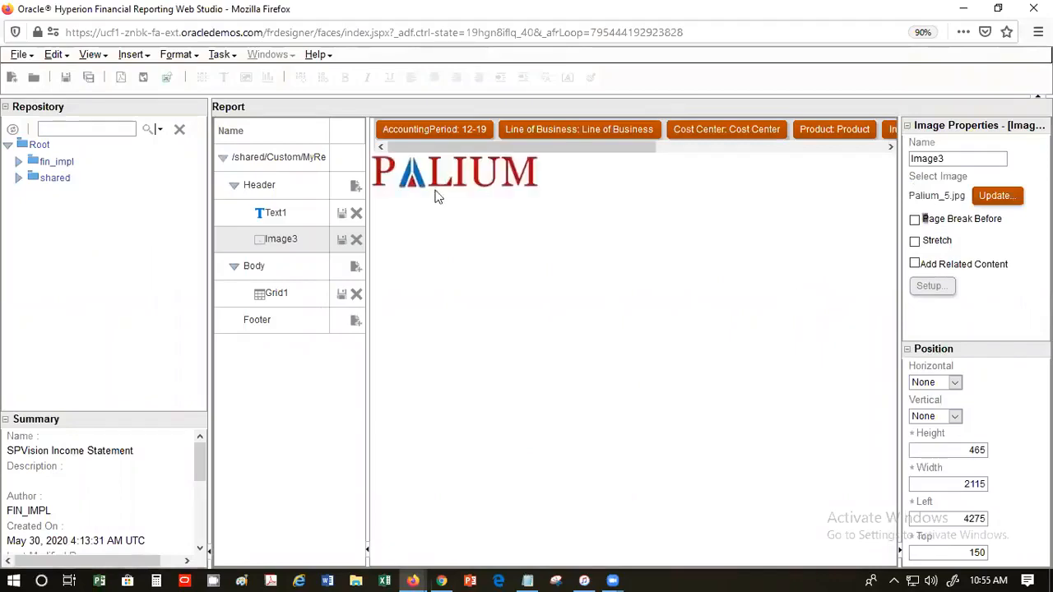
Step: Save the report from Grid1 and run its HTML preview with the default company prompt selection of 101 and 102
click(265, 299)
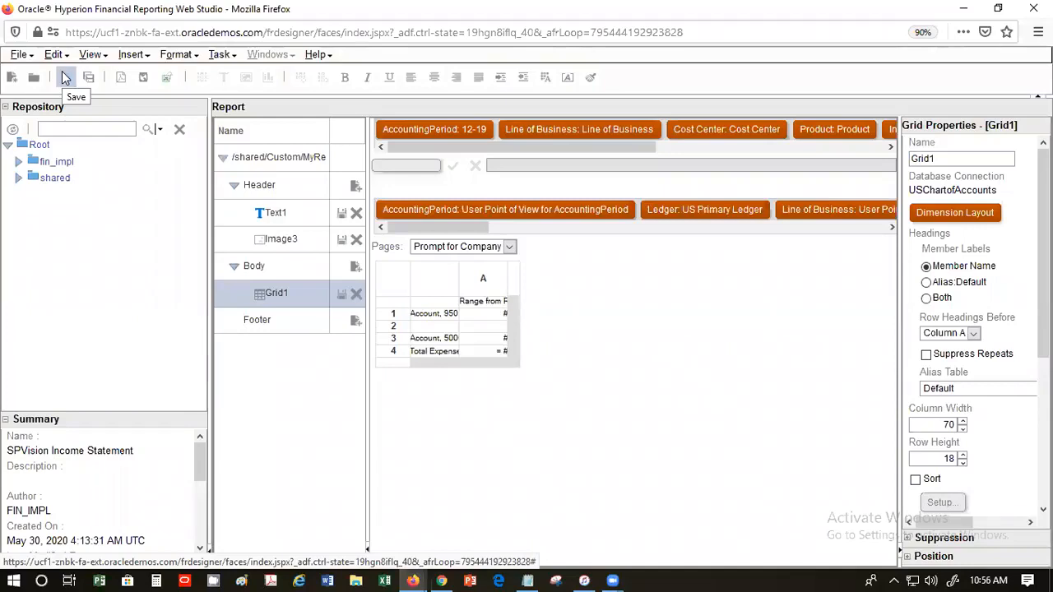
click(66, 77)
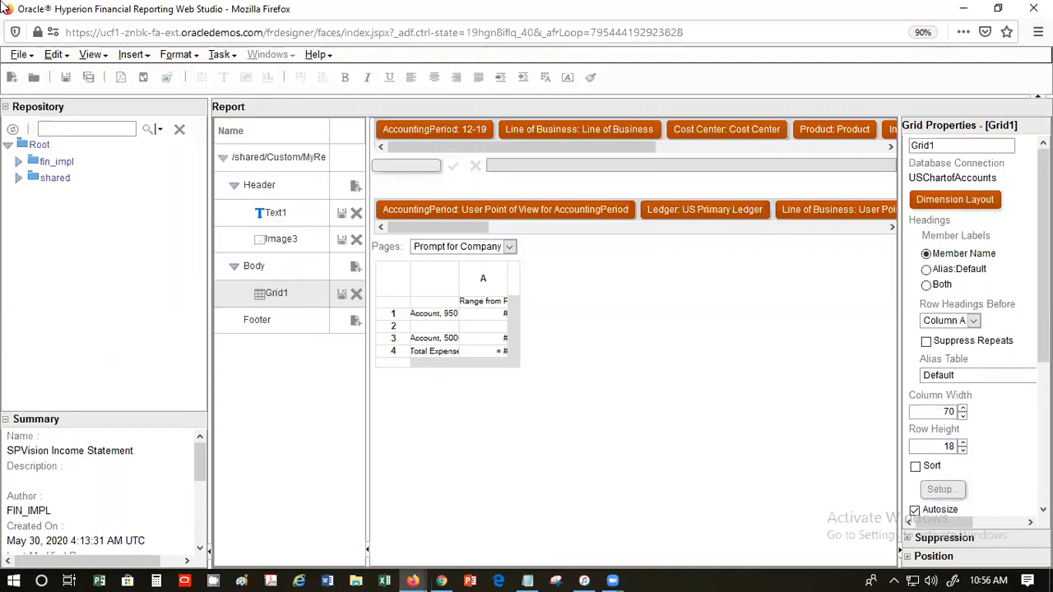
click(25, 58)
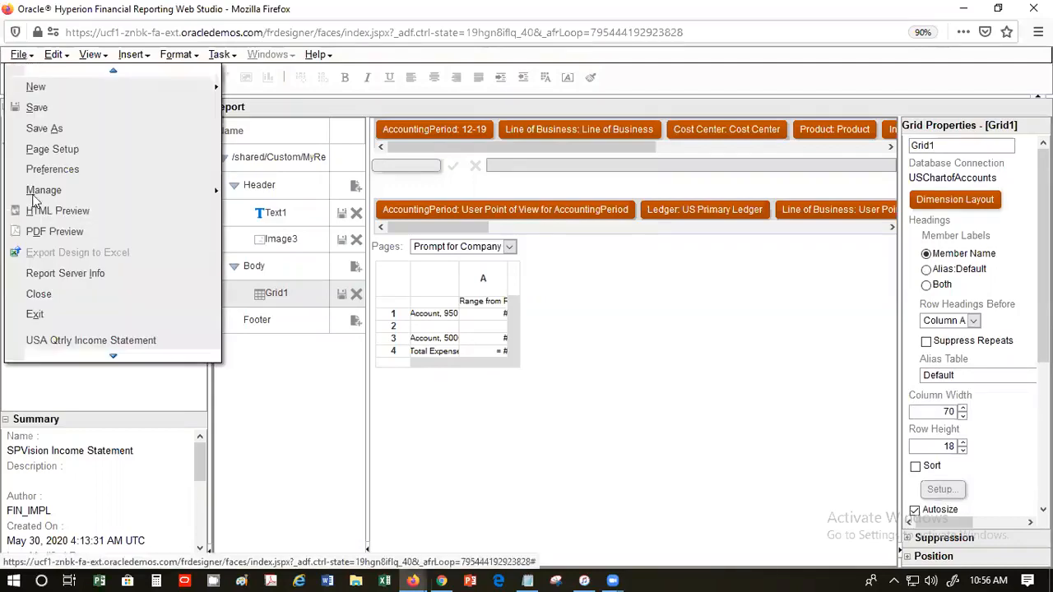
click(72, 212)
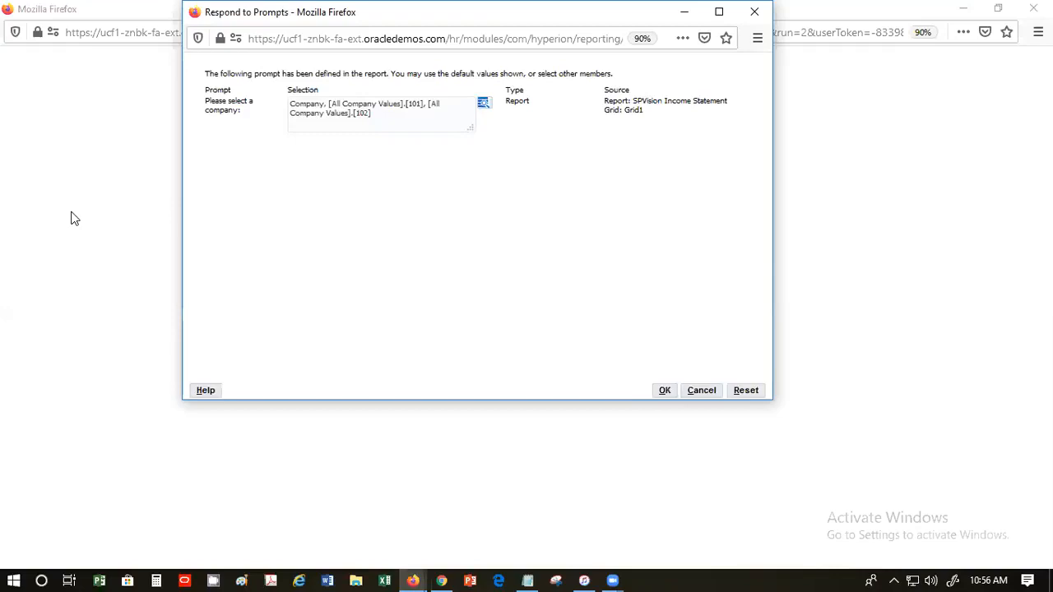
click(664, 391)
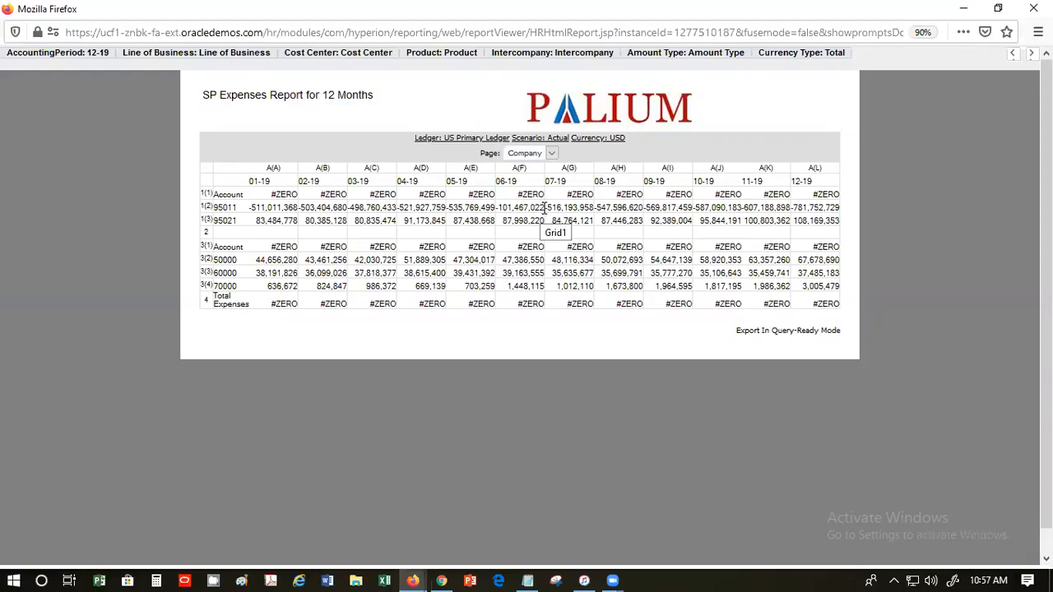
Step: Set the preview's Cost Center point of view to 132 (Saudi Operations) under All Cost Center Values
click(346, 56)
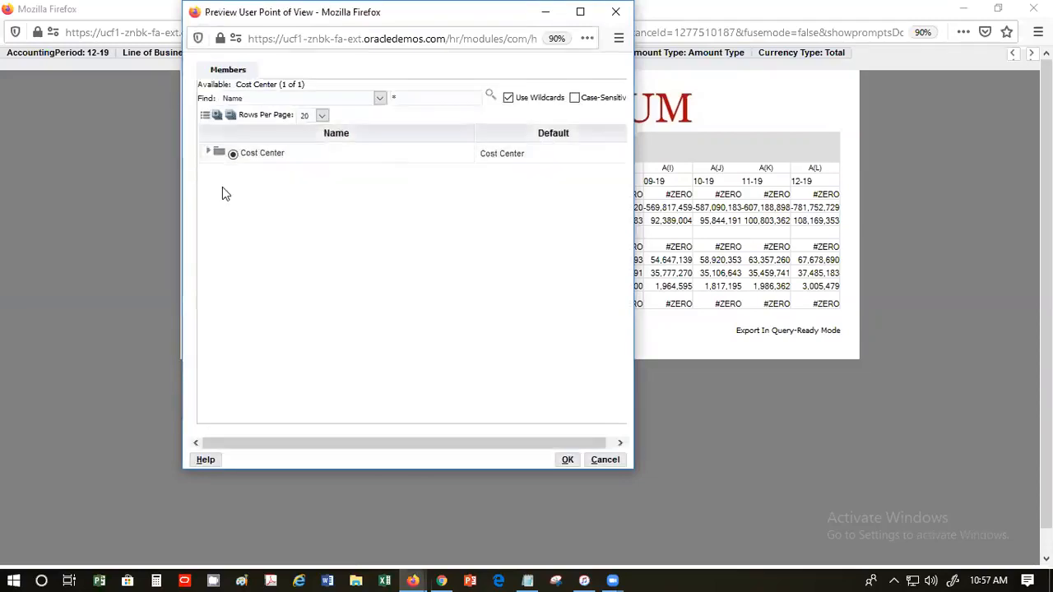
click(208, 151)
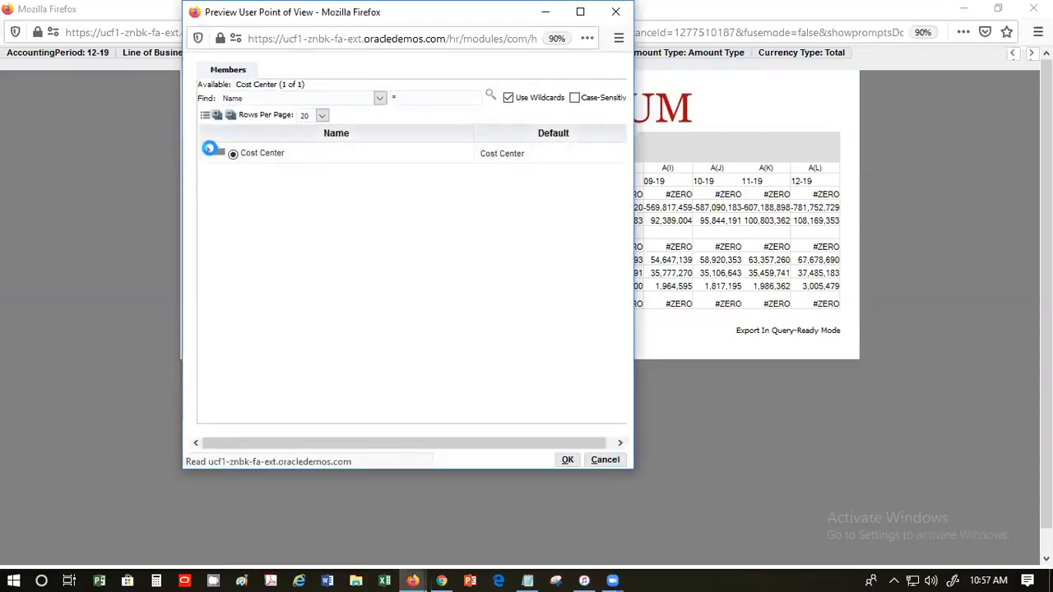
click(222, 173)
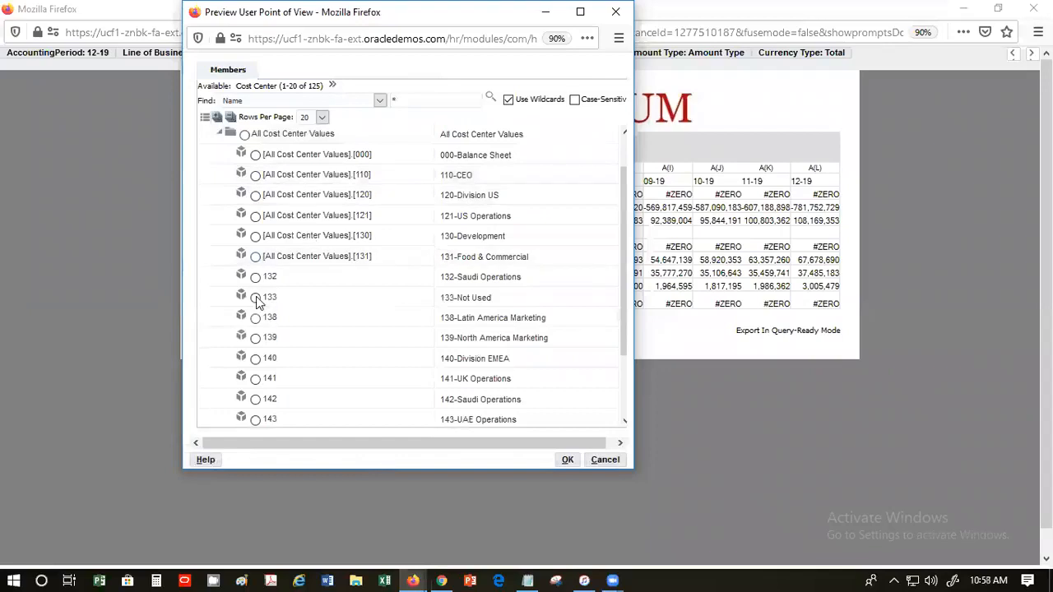
click(256, 298)
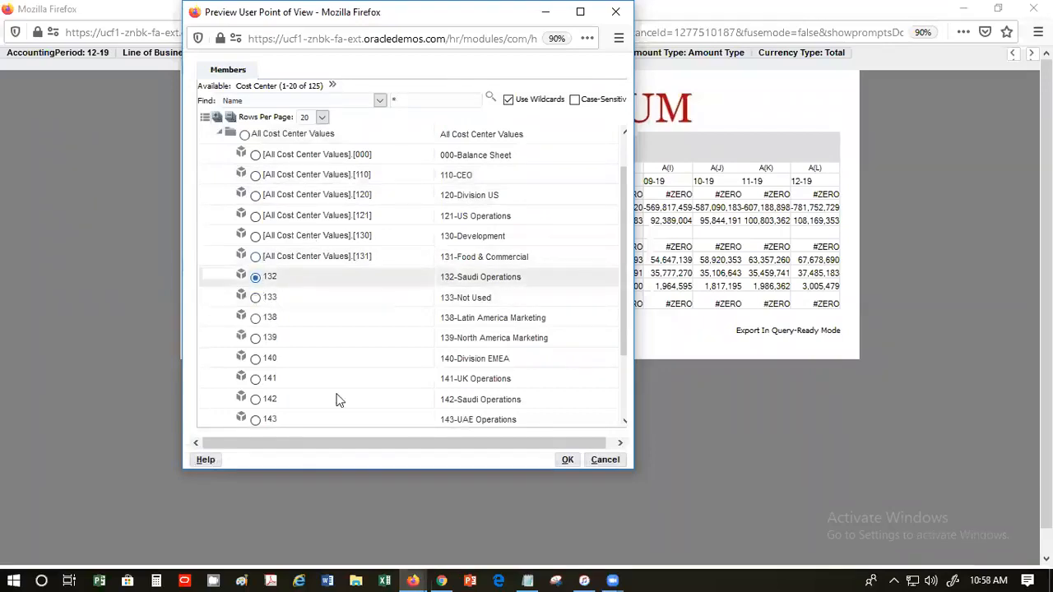
click(568, 460)
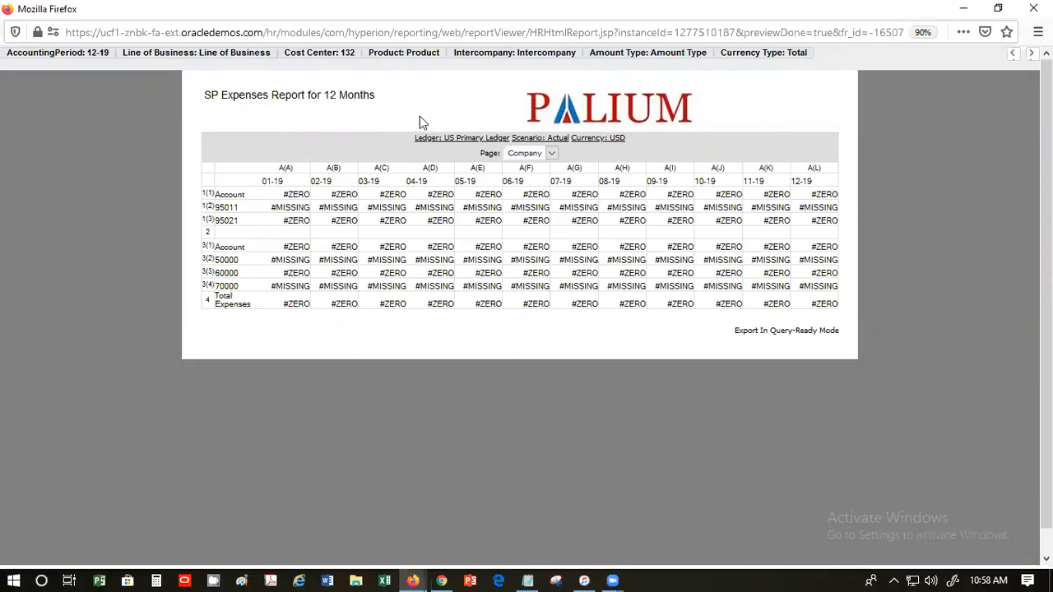
Step: Set the preview's Cost Center point of view to All Cost Center Values
click(334, 54)
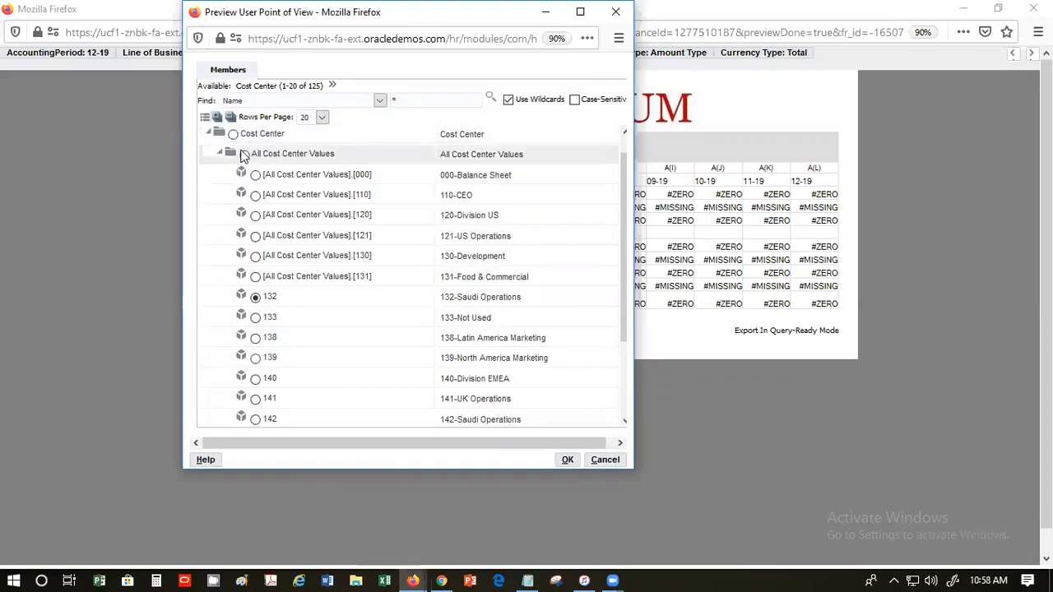
click(244, 155)
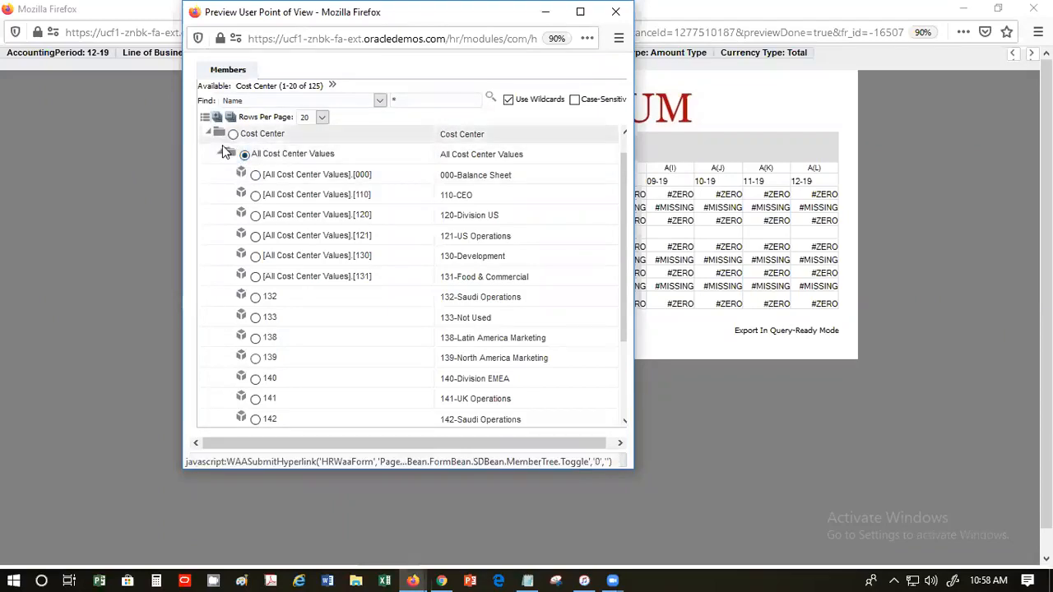
click(223, 156)
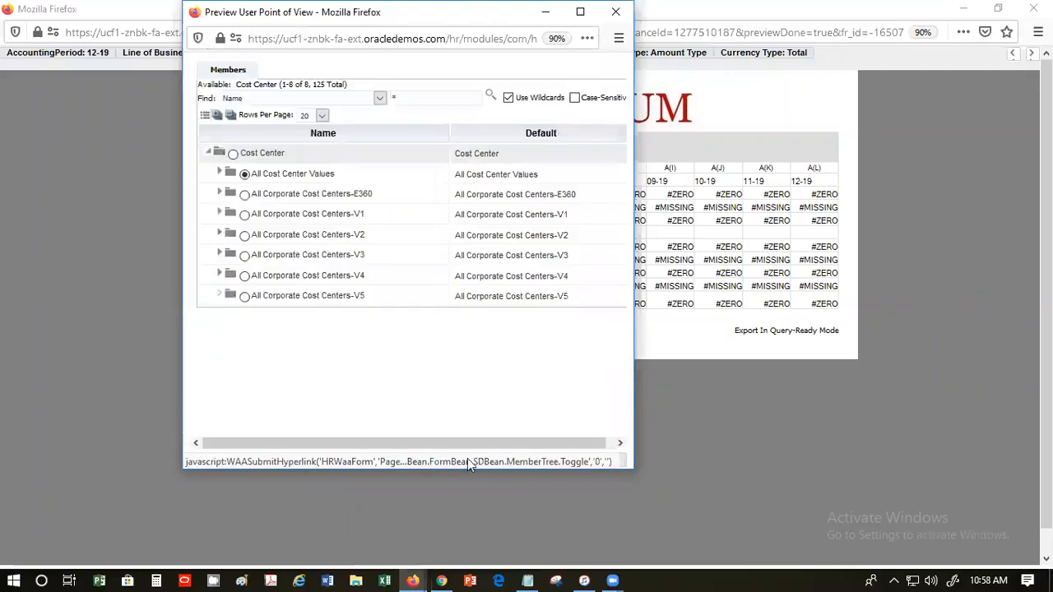
click(567, 459)
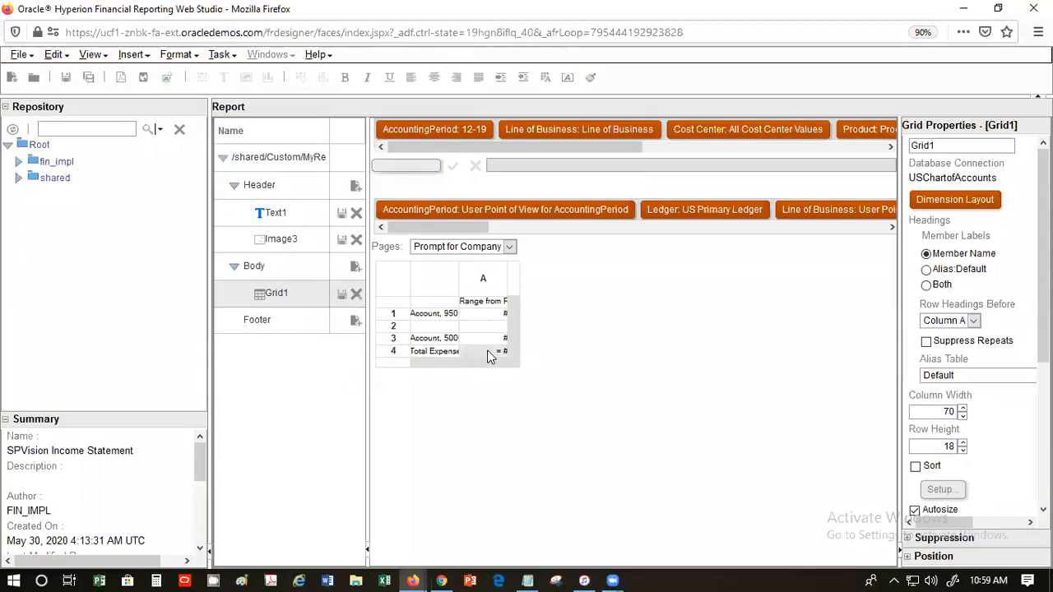
Step: Examine the Total Expenses formula in Grid1 and the properties of row 3, column A and the row 3 account heading
click(490, 353)
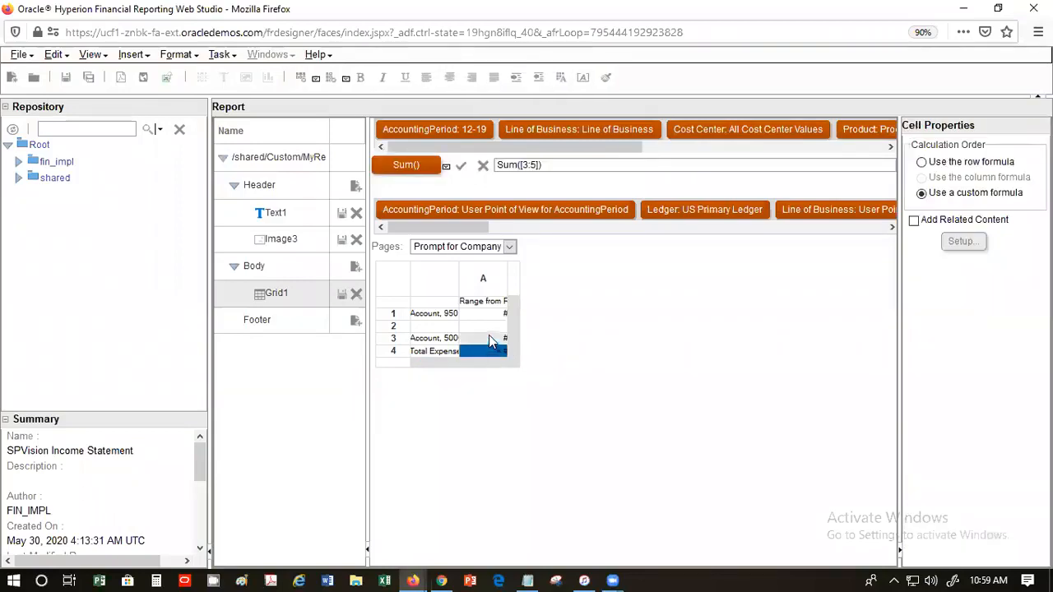
click(488, 338)
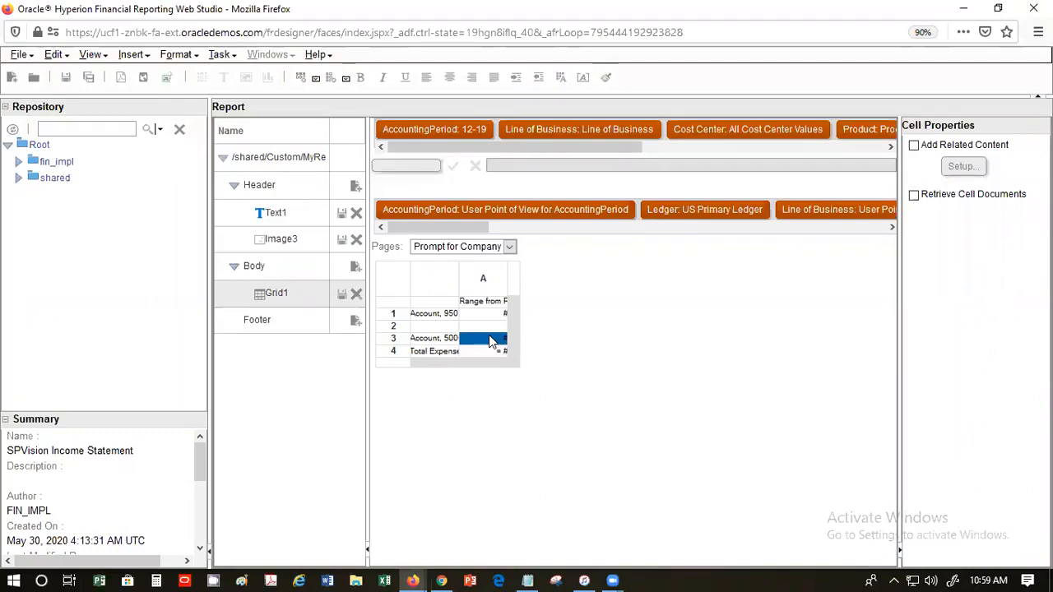
click(399, 342)
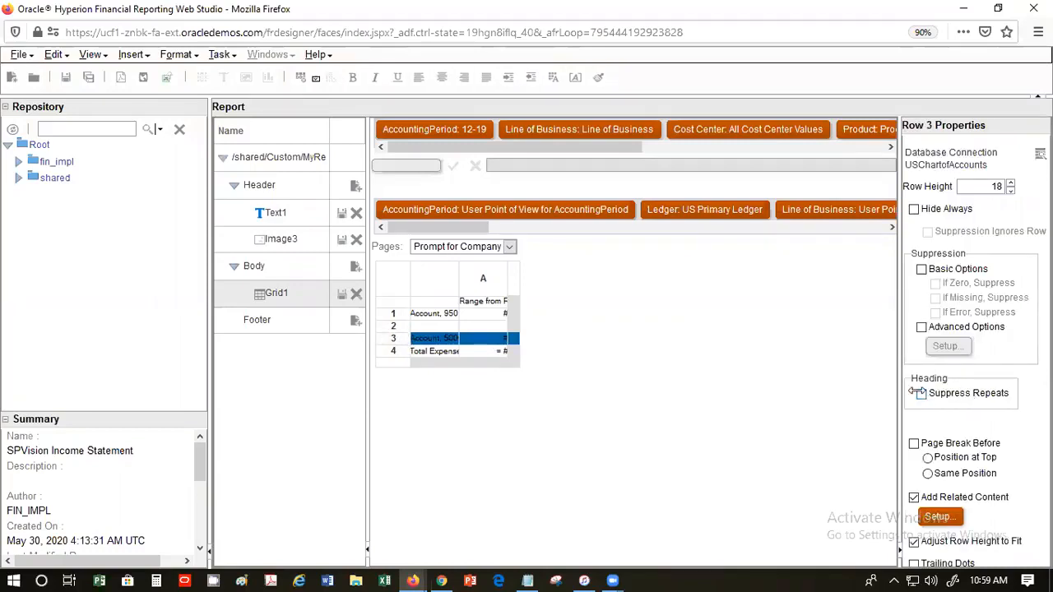
click(490, 344)
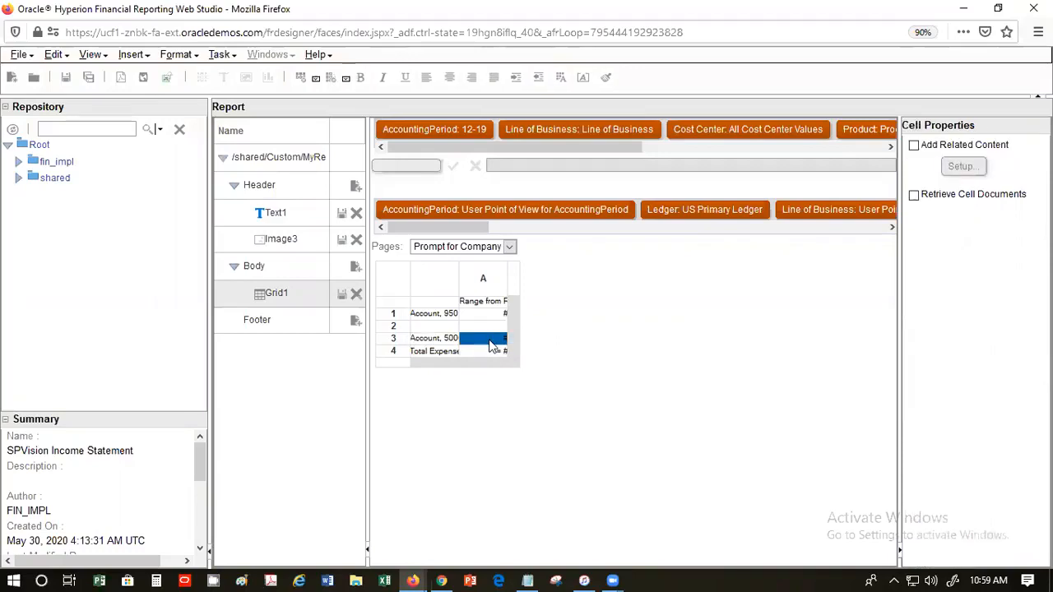
click(477, 288)
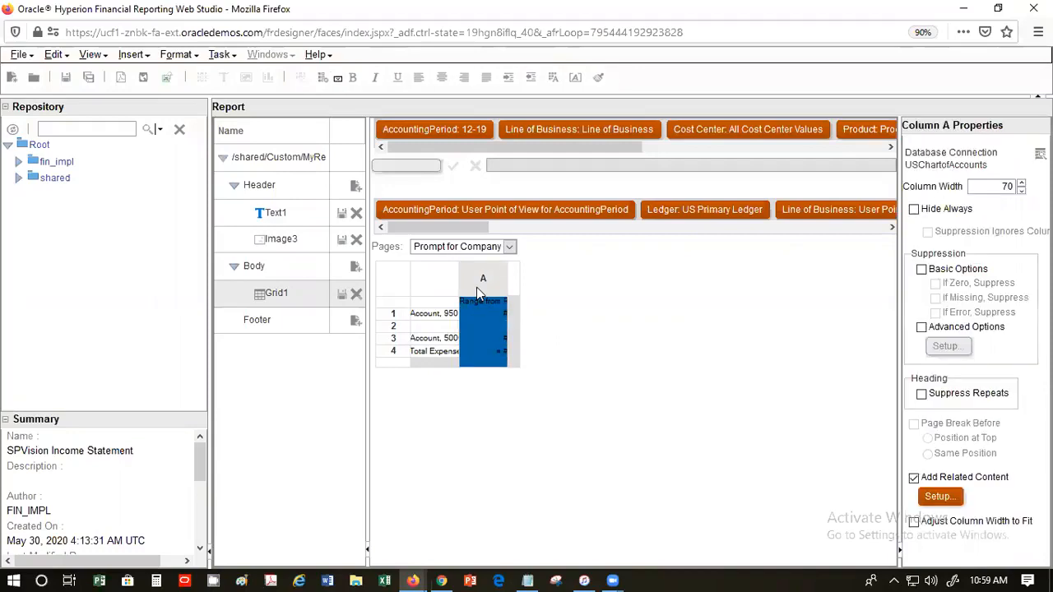
click(449, 339)
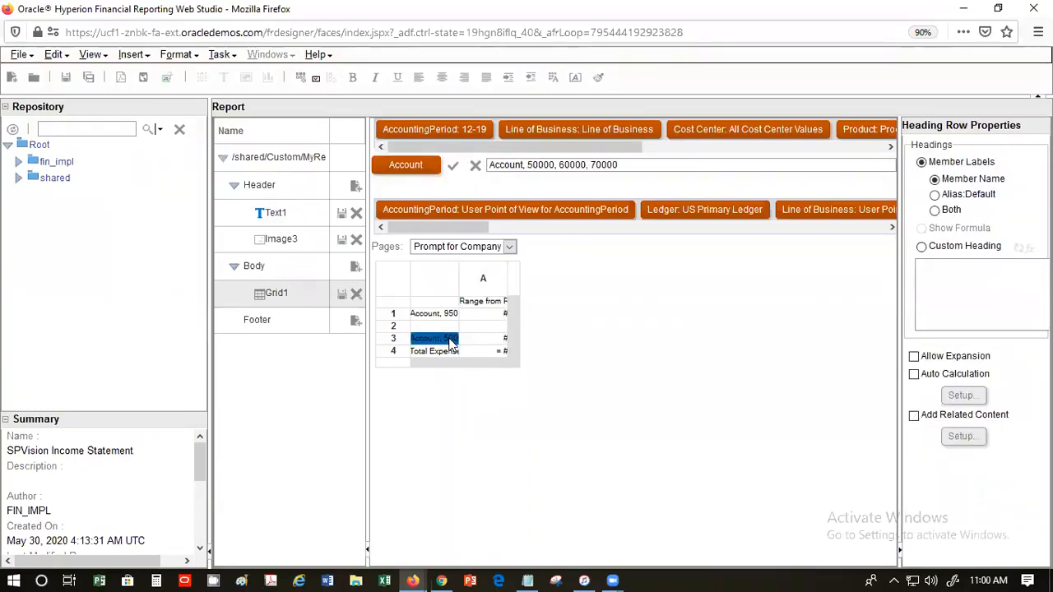
click(477, 338)
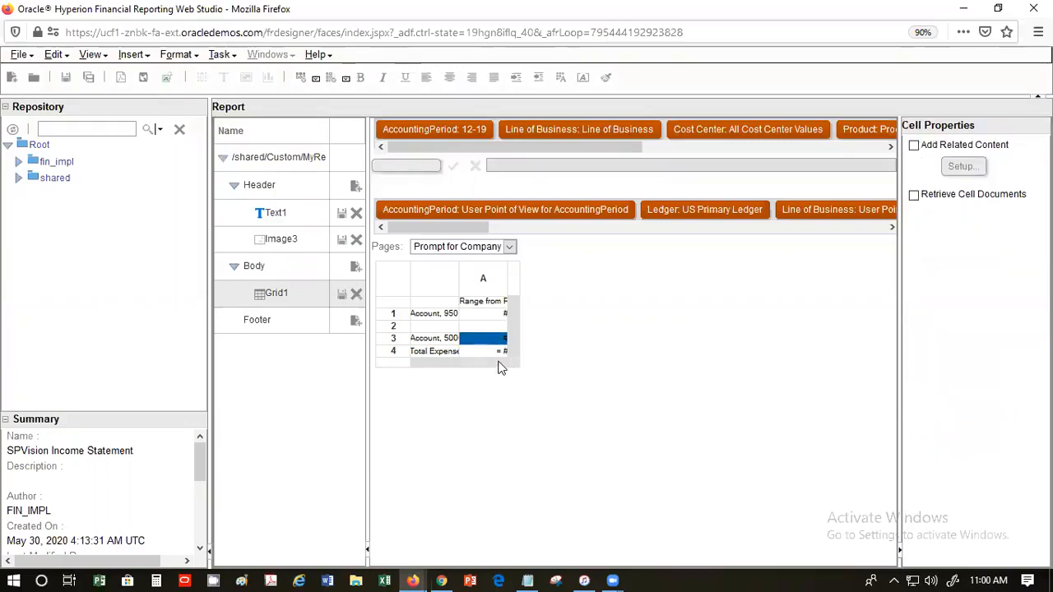
click(500, 354)
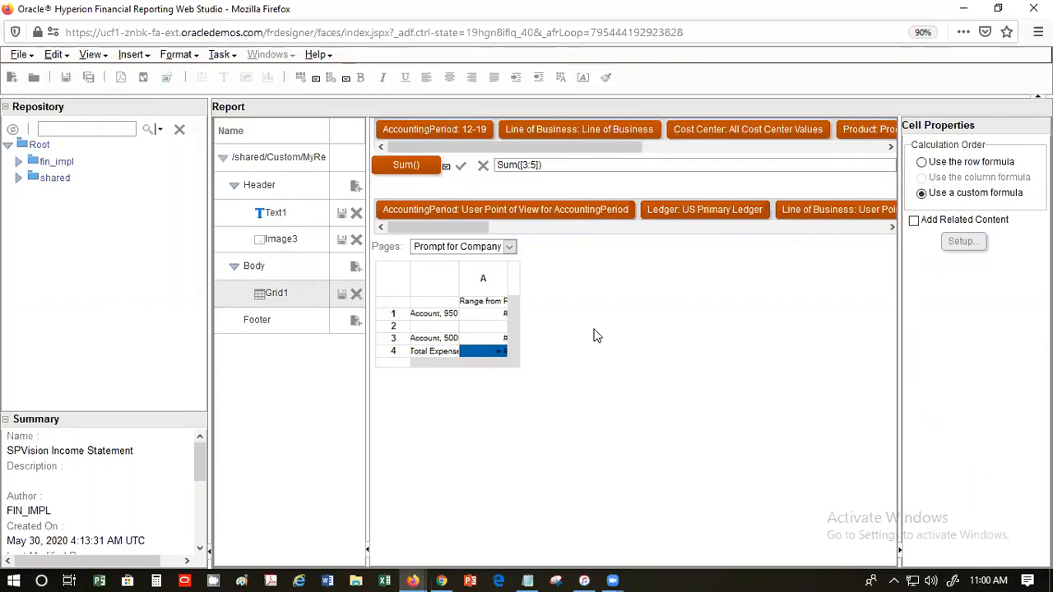
Step: Try adding a second Sum() to the Total Expenses formula in column A, remove it and apply Sum([3:5]) again
click(481, 351)
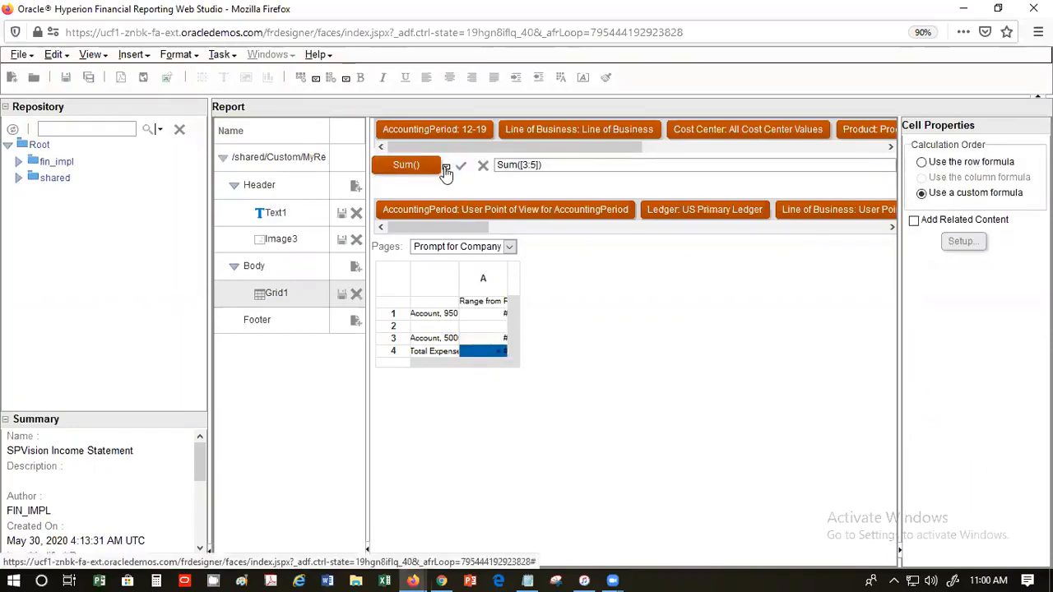
click(422, 169)
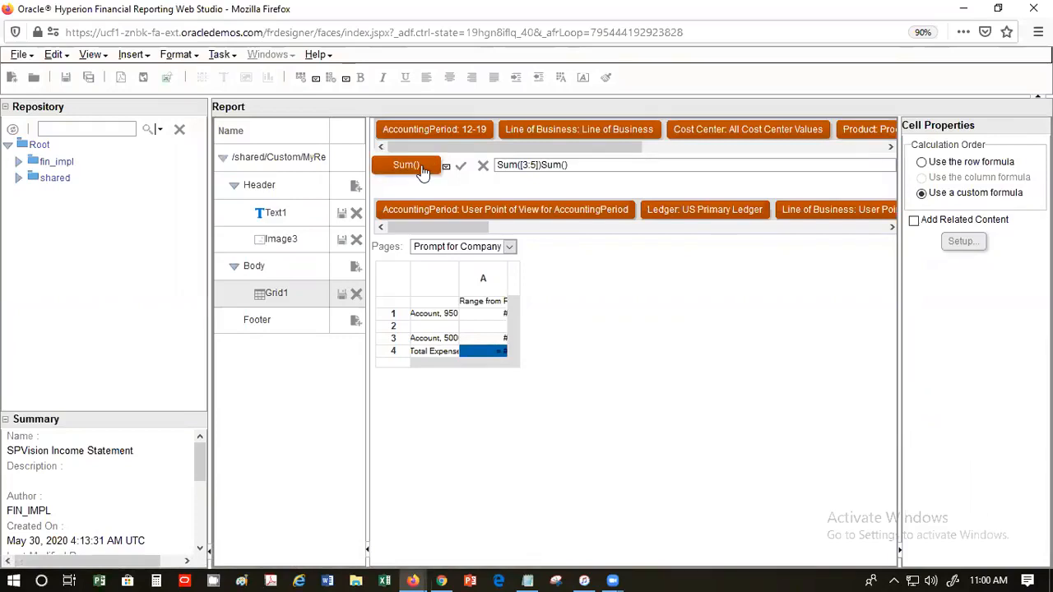
click(597, 168)
key(BackSpace)
key(BackSpace)
key(BackSpace)
key(BackSpace)
key(BackSpace)
click(462, 167)
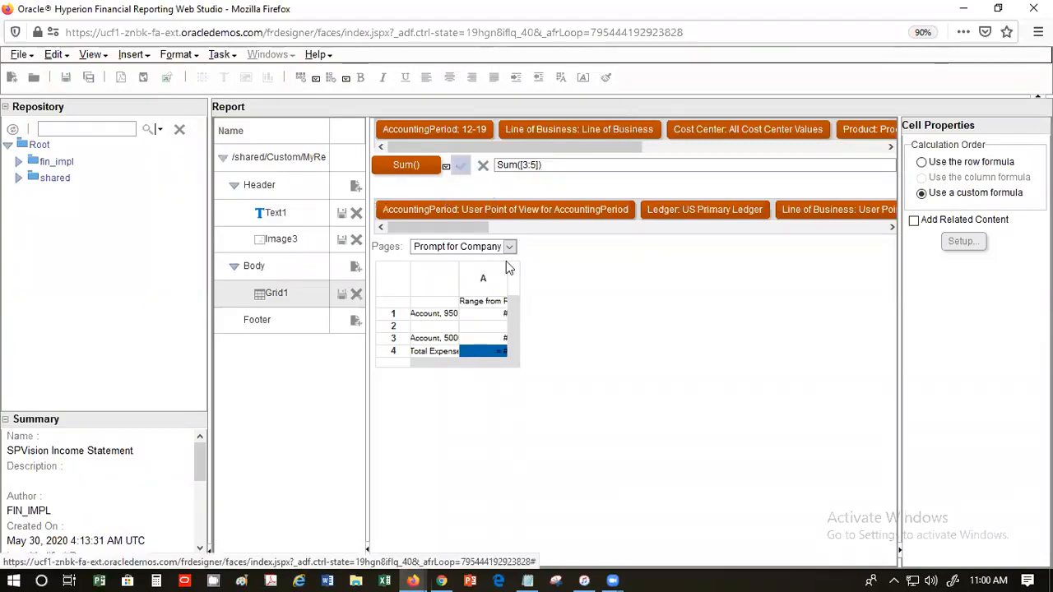
Step: Format the row 3, column A cell to display negative numbers in red, and save the report
click(488, 341)
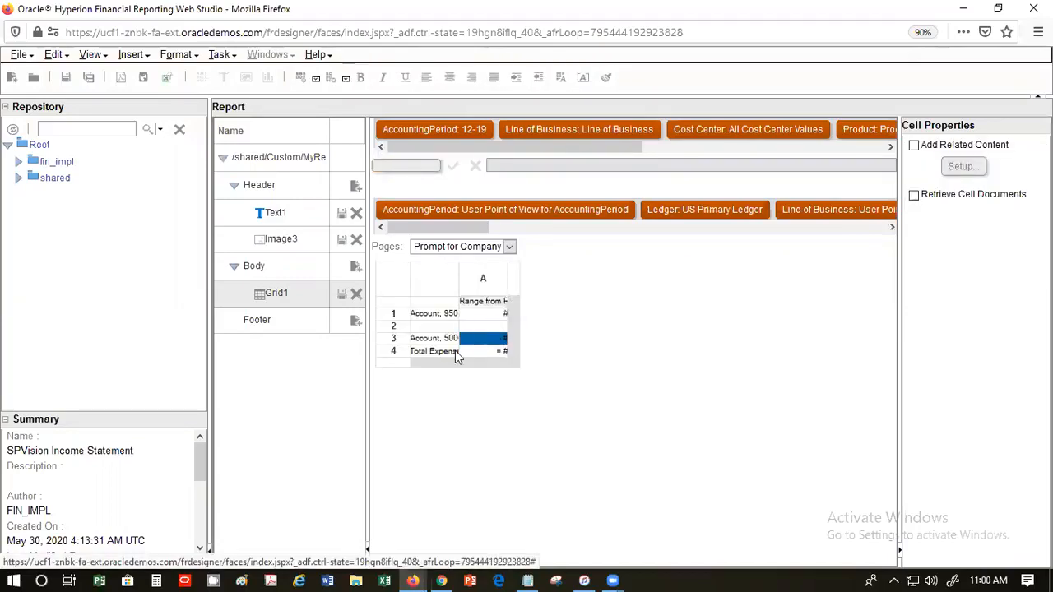
right_click(481, 349)
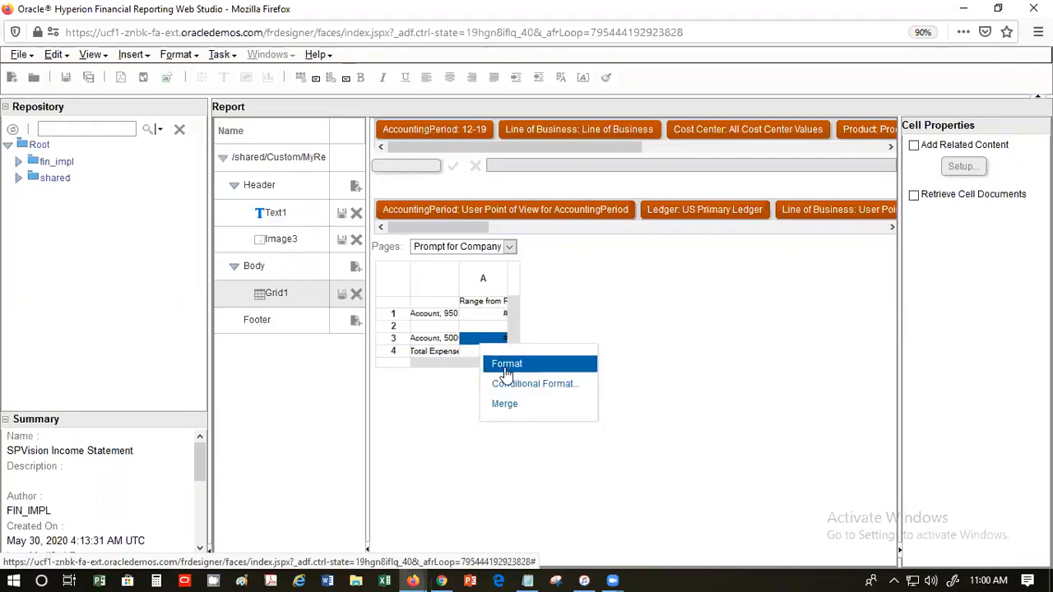
click(507, 363)
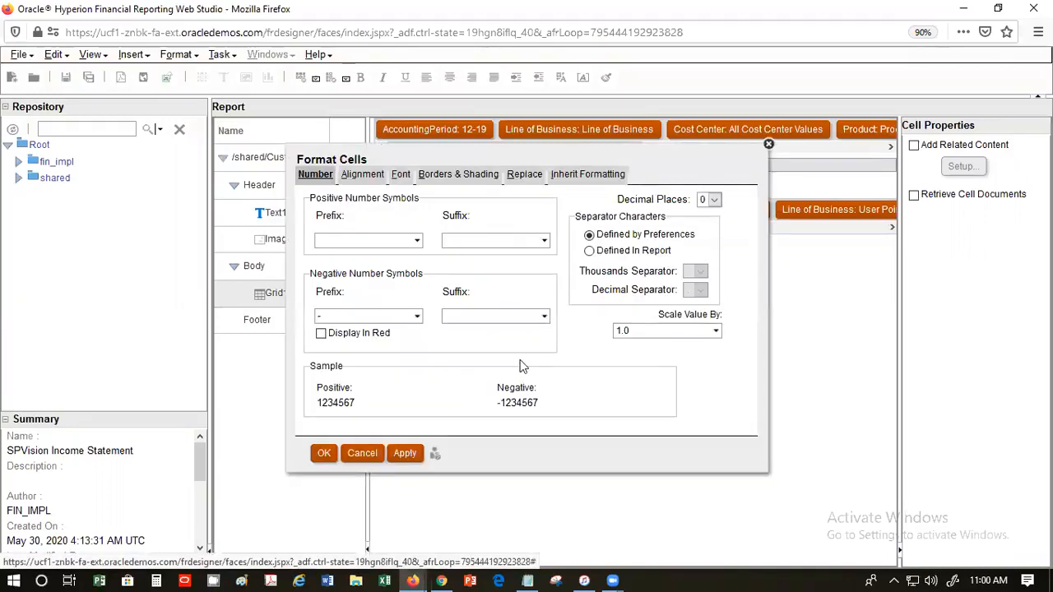
click(526, 180)
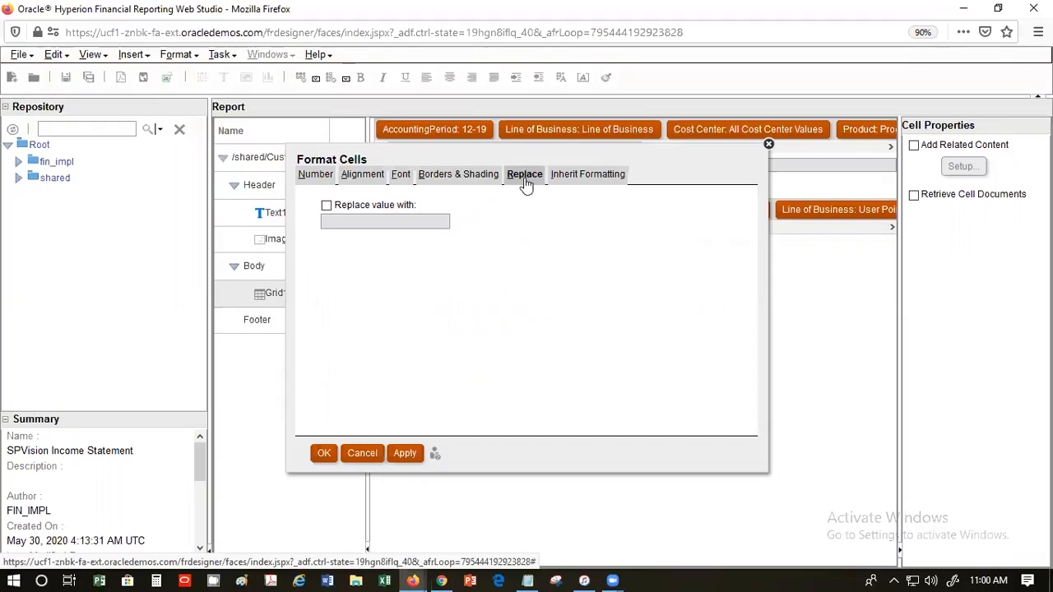
click(315, 176)
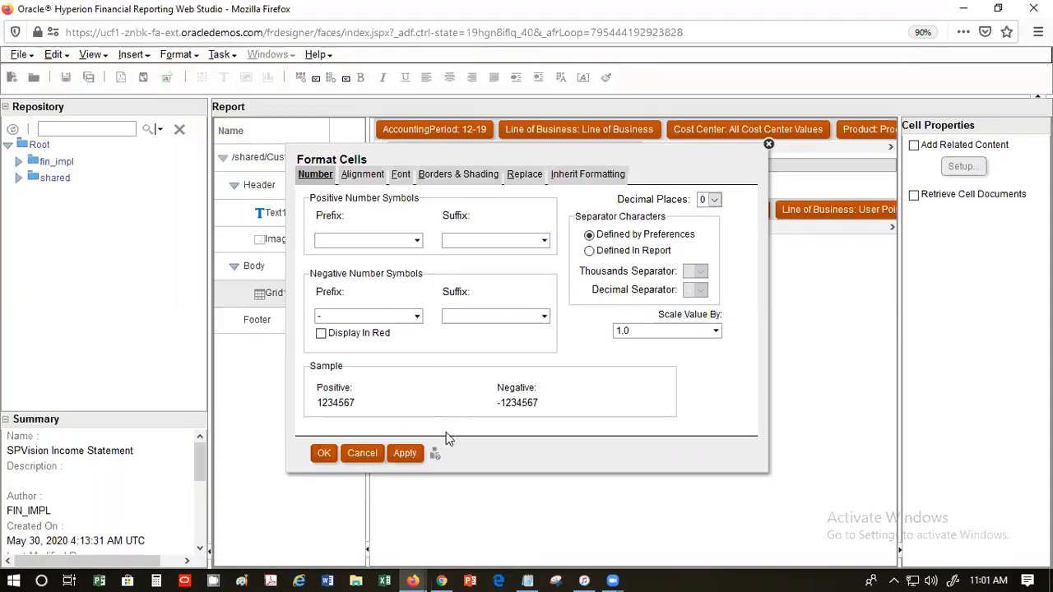
click(321, 334)
click(356, 174)
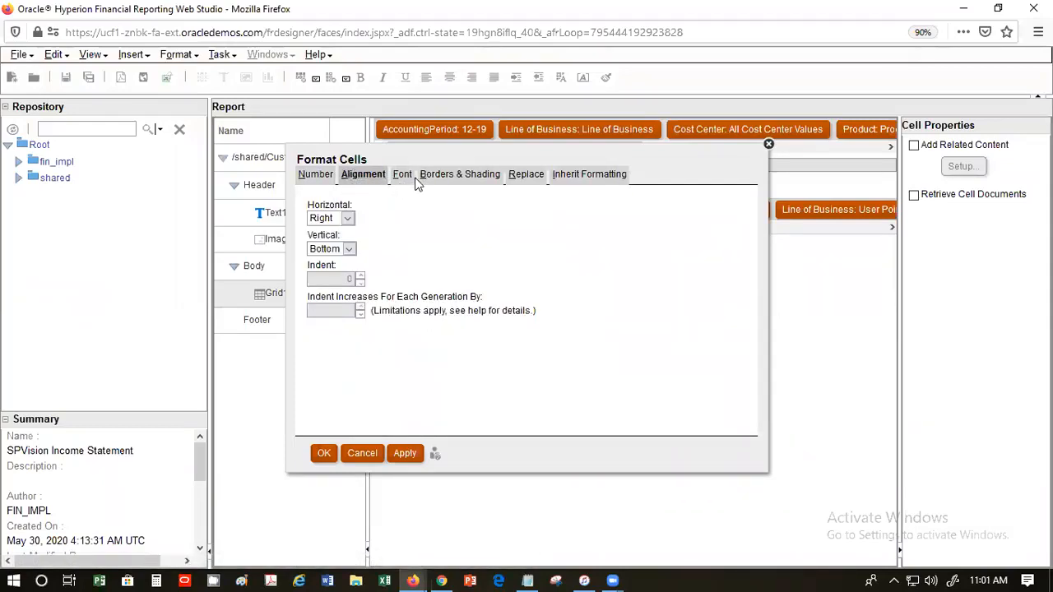
click(329, 456)
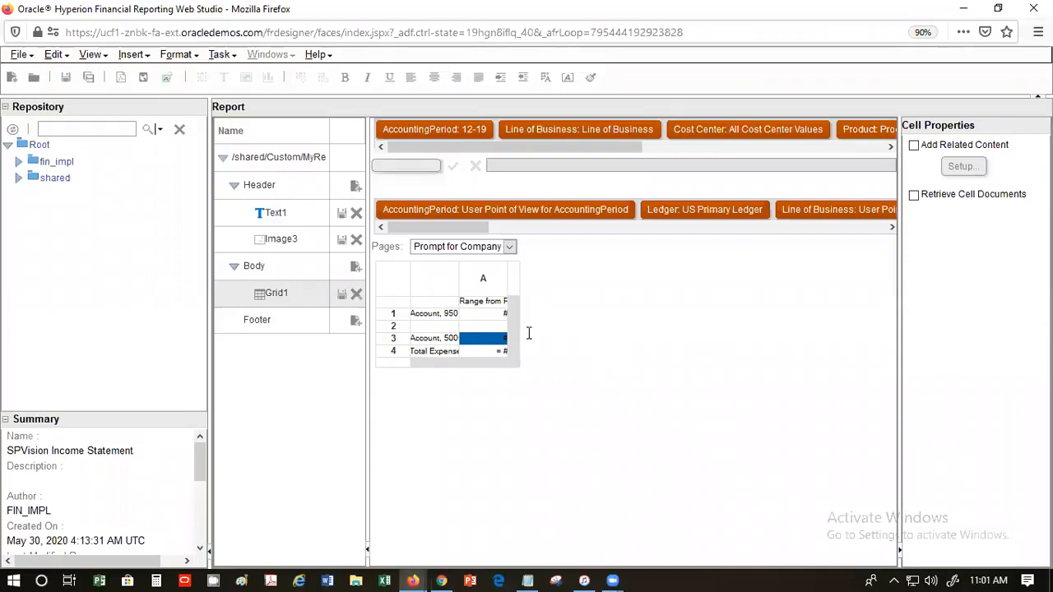
click(66, 77)
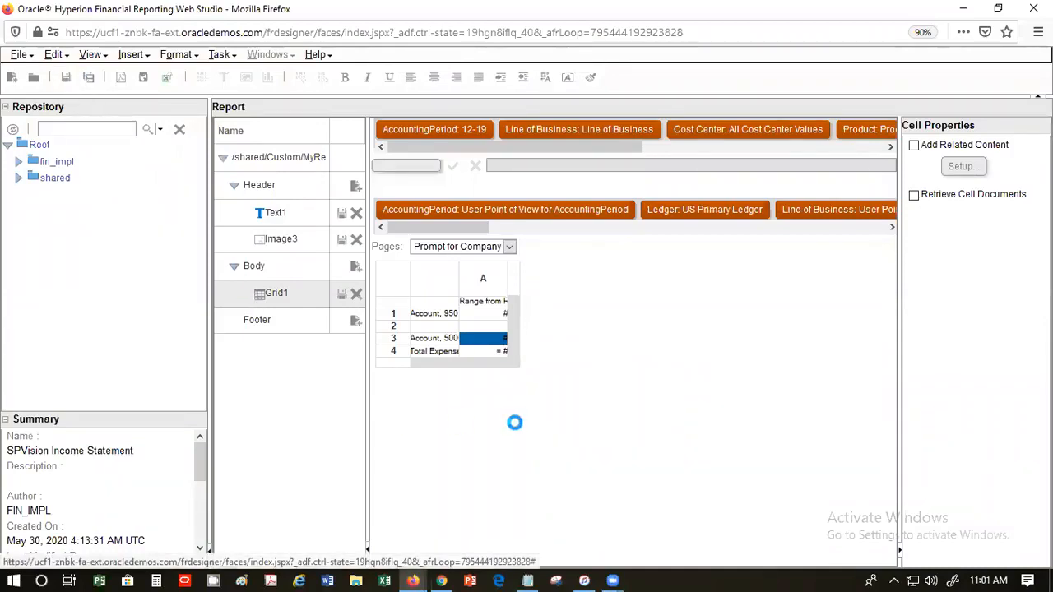
Step: Turn on basic suppression for the whole Grid1, suppressing zero and missing values
click(484, 283)
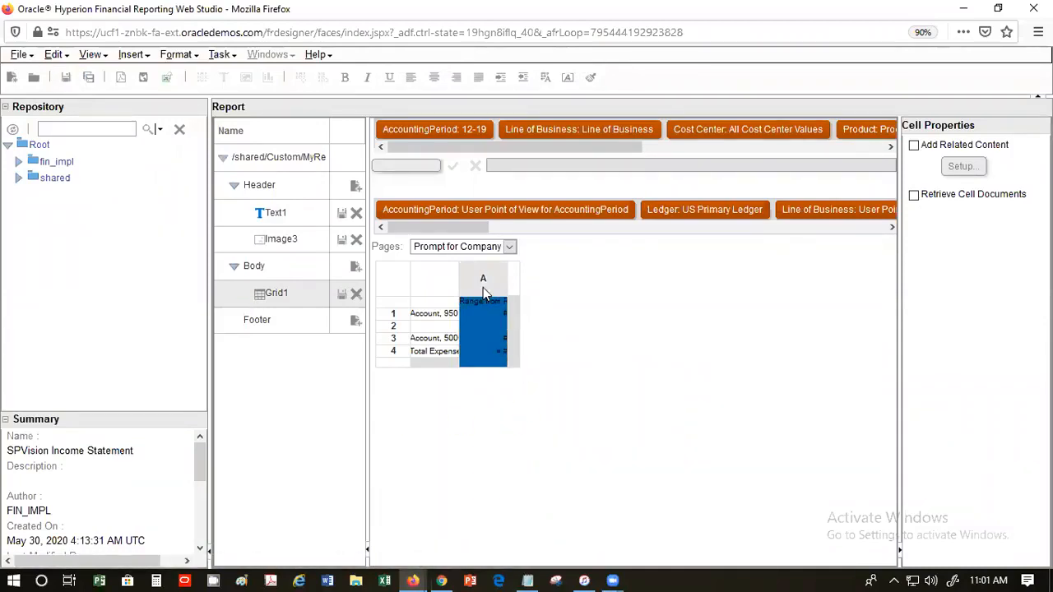
click(483, 344)
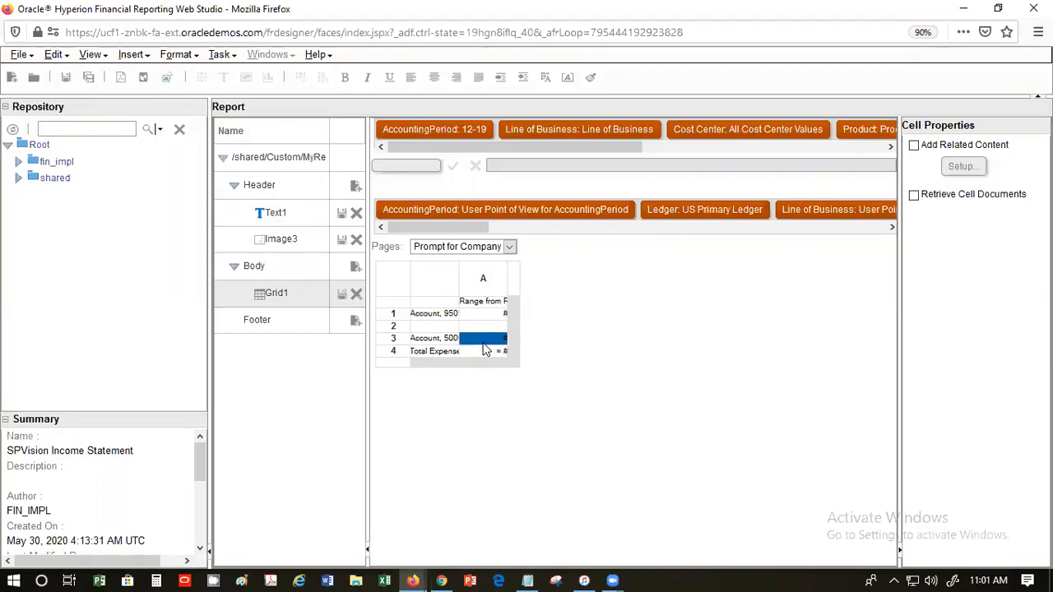
click(484, 351)
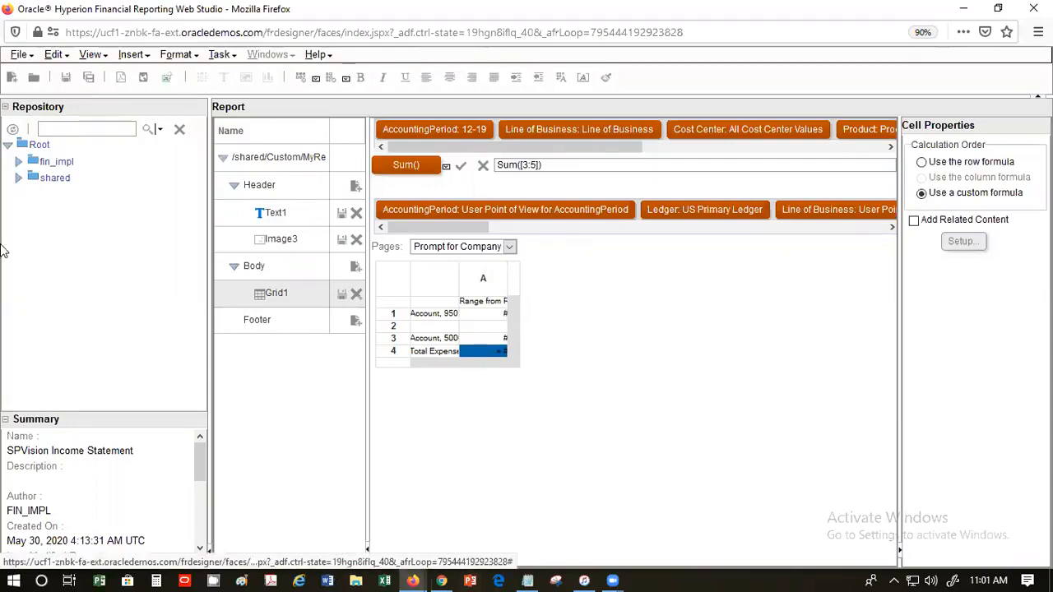
click(394, 303)
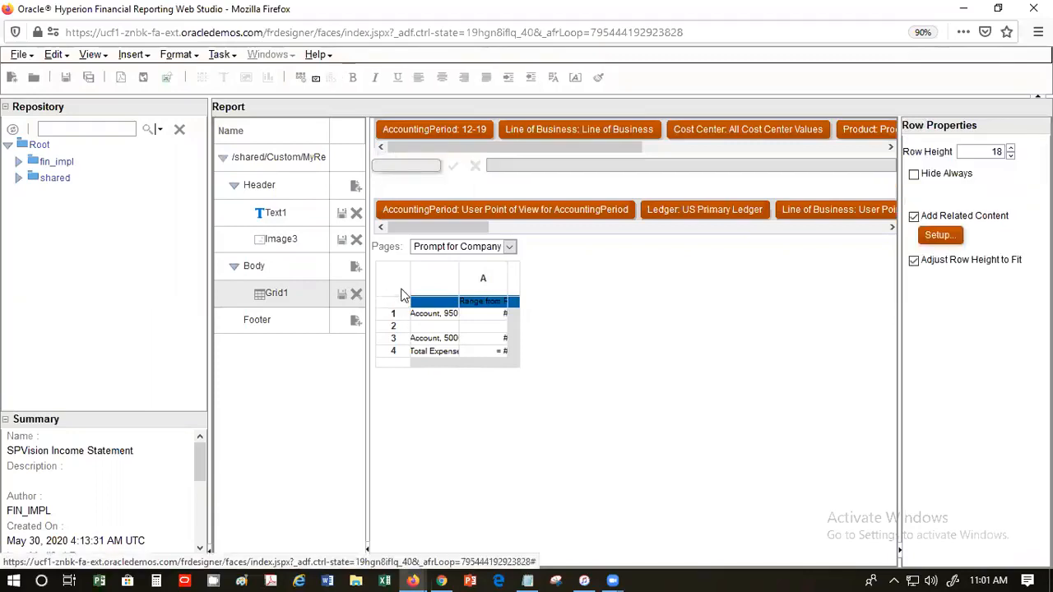
click(400, 287)
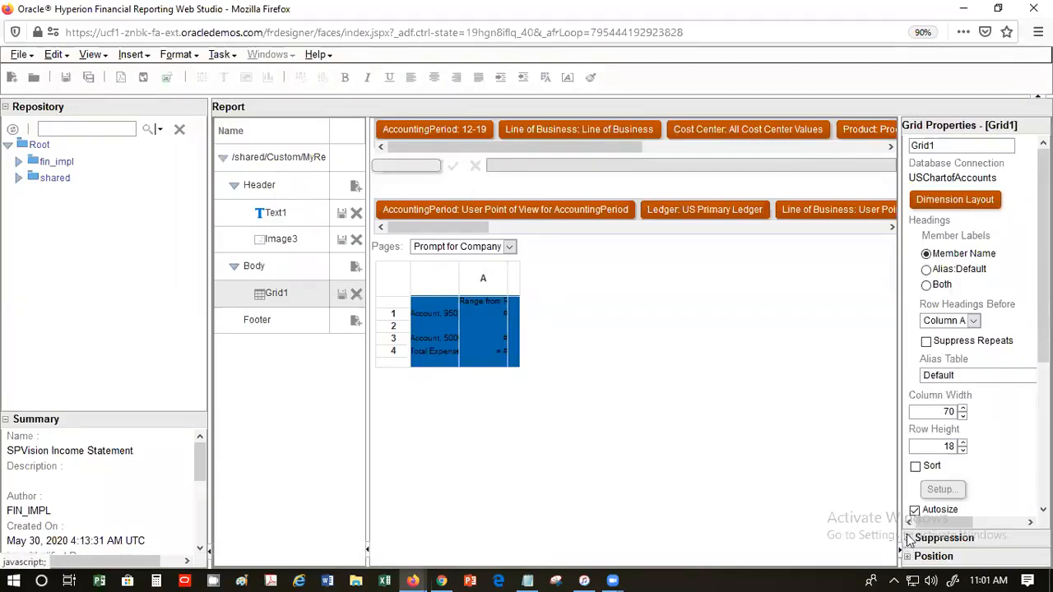
click(911, 538)
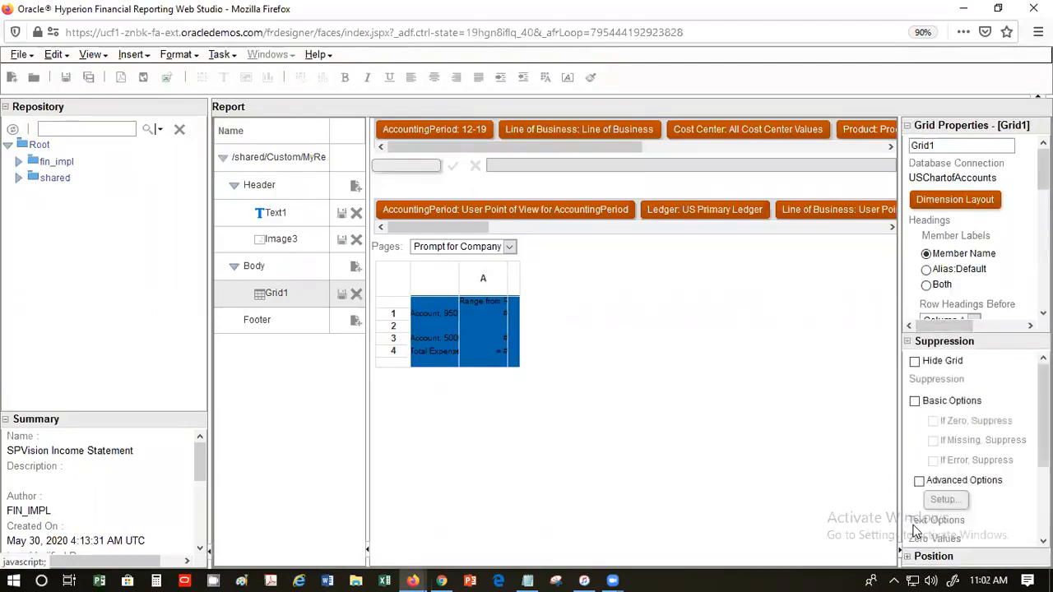
click(914, 402)
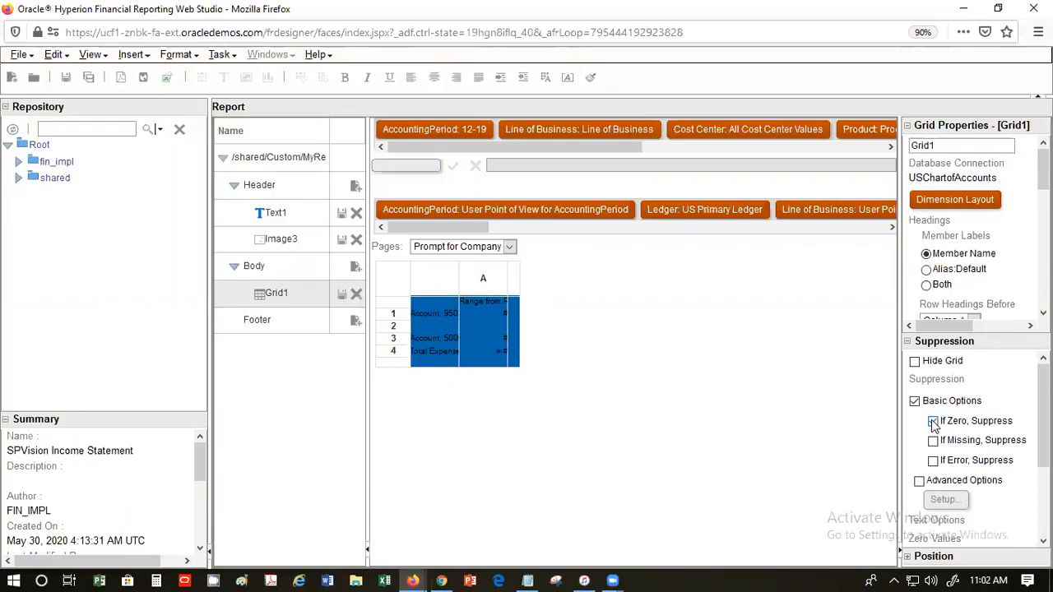
click(933, 421)
click(934, 442)
Step: Set Grid1's replacement text for zero values, no data and errors to 0, and save the report
drag(1042, 418, 1043, 484)
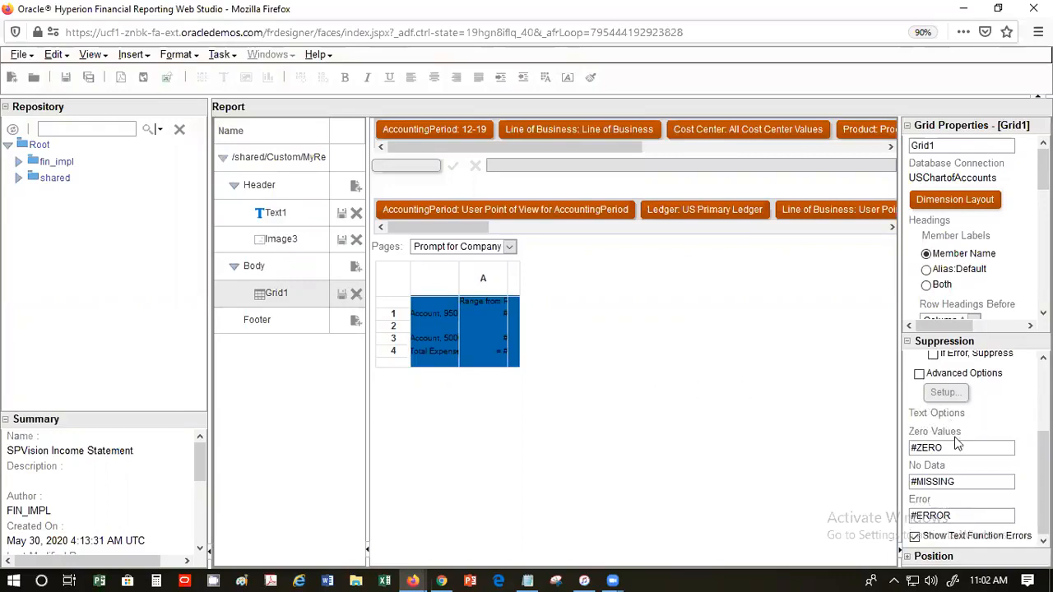
drag(953, 450, 810, 459)
text(0)
drag(964, 481, 787, 481)
text(0)
drag(963, 515, 815, 533)
text(0)
click(815, 447)
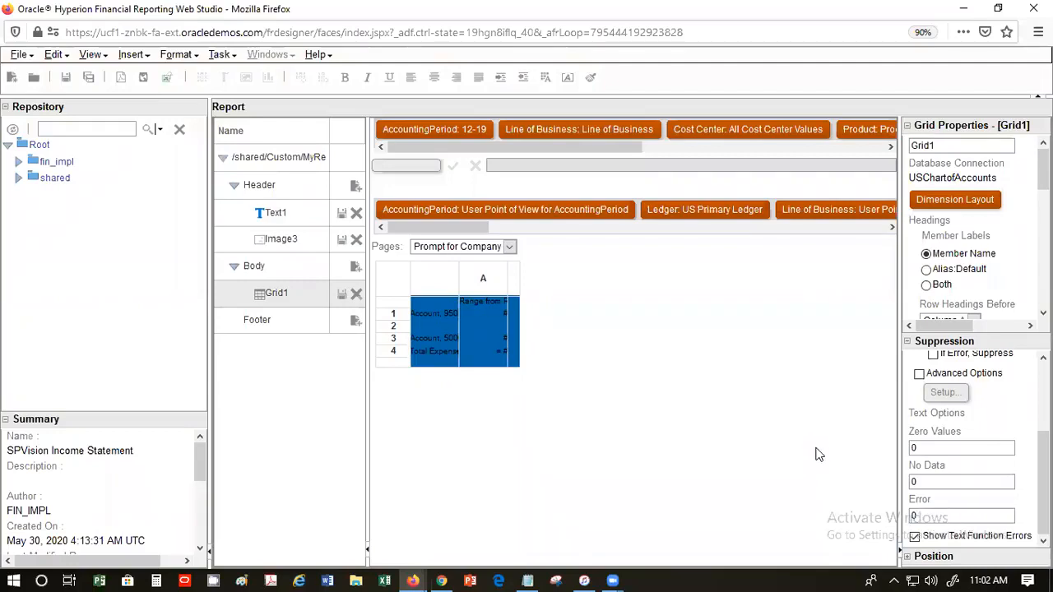
click(69, 79)
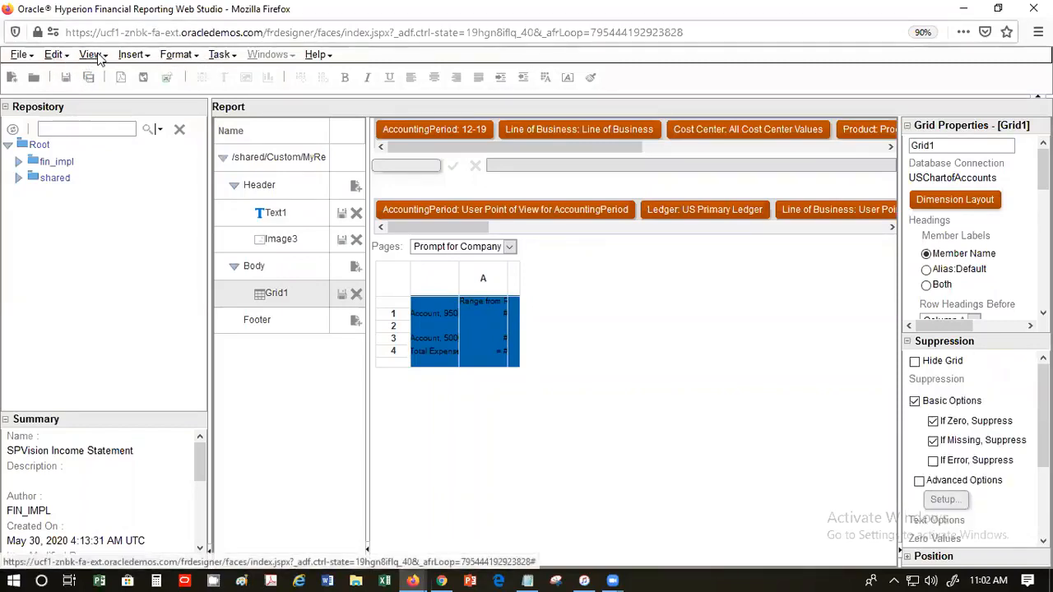
Step: Run an HTML preview of the report, accepting the default companies 101 and 102 at the prompt
click(15, 55)
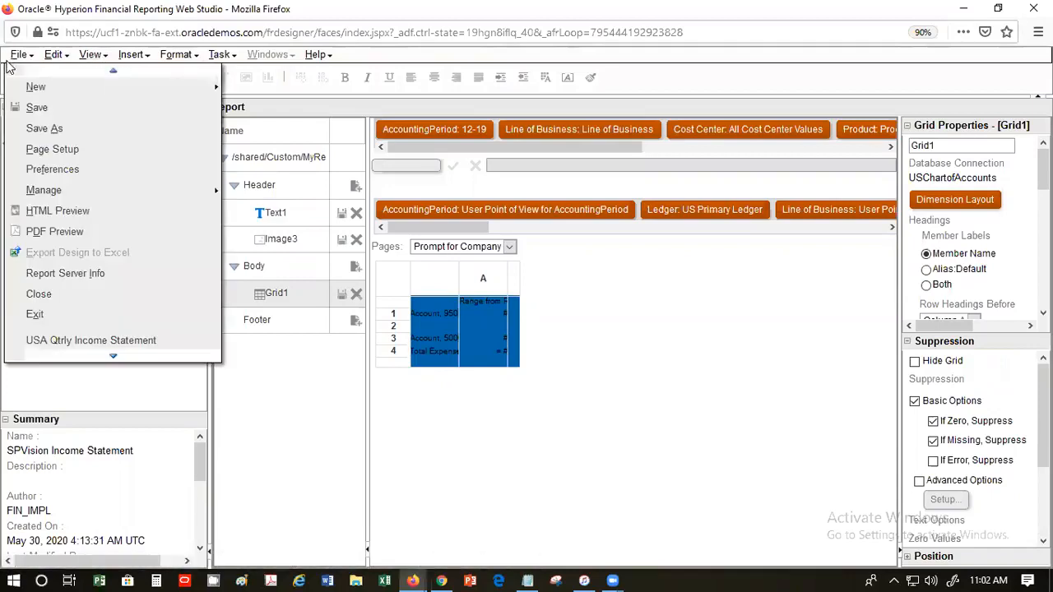
click(36, 212)
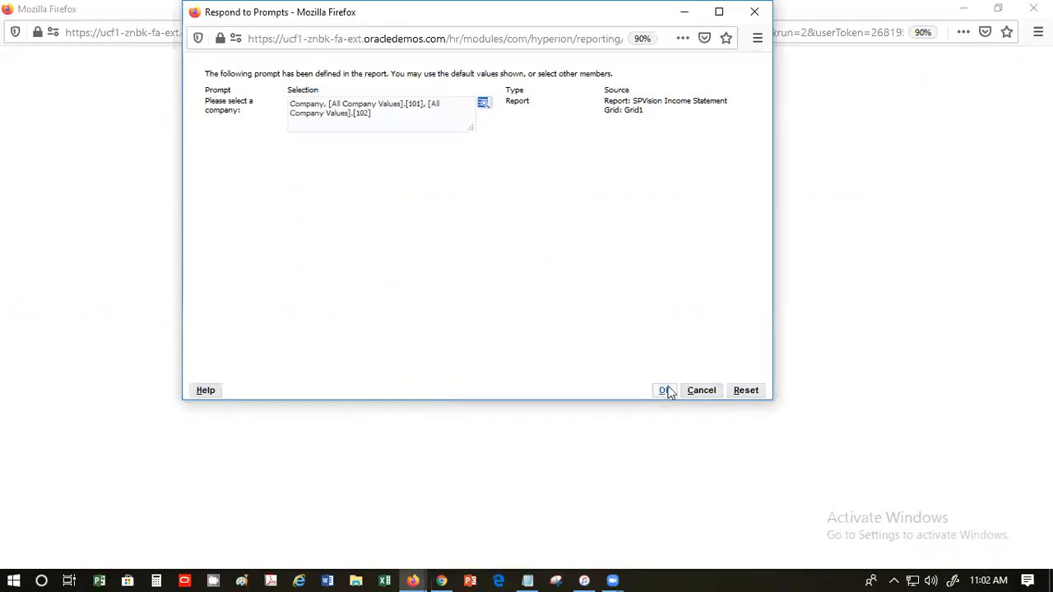
click(665, 390)
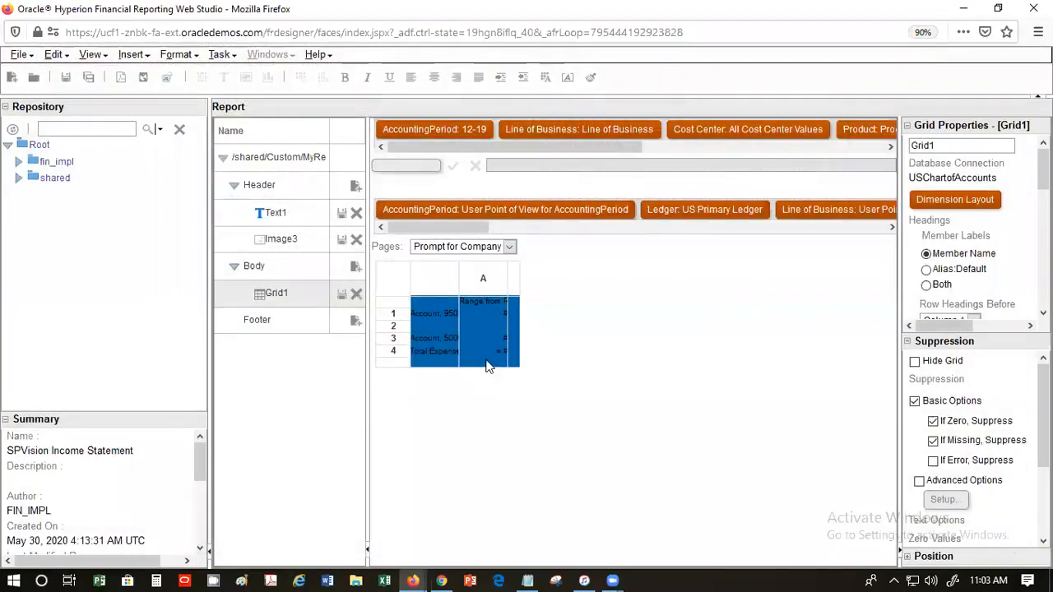
Step: Change the Total Expenses formula in column A to Sum([3]) and apply it
click(488, 352)
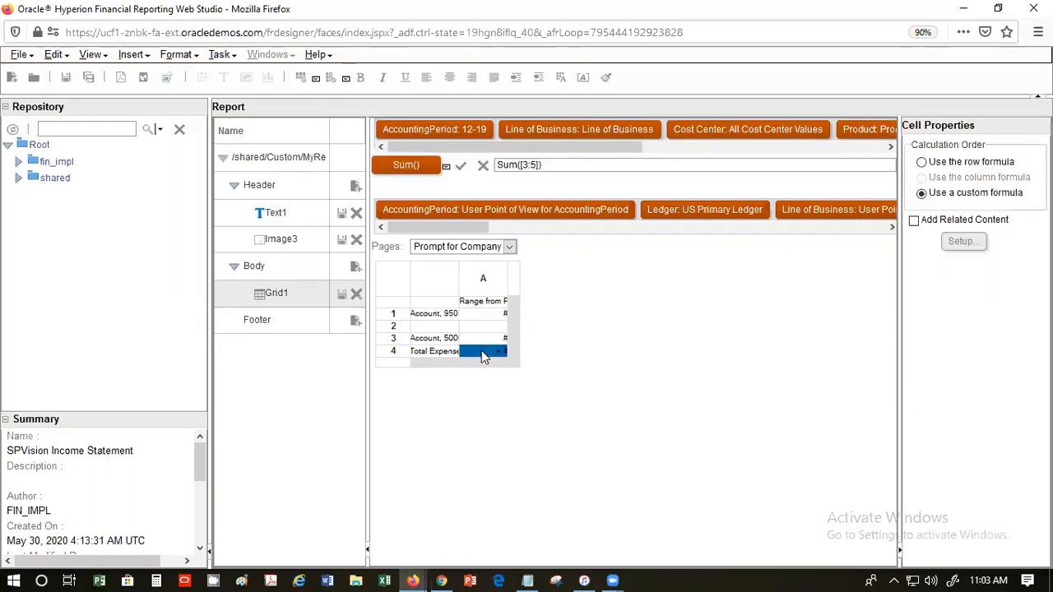
click(534, 167)
key(BackSpace)
key(BackSpace)
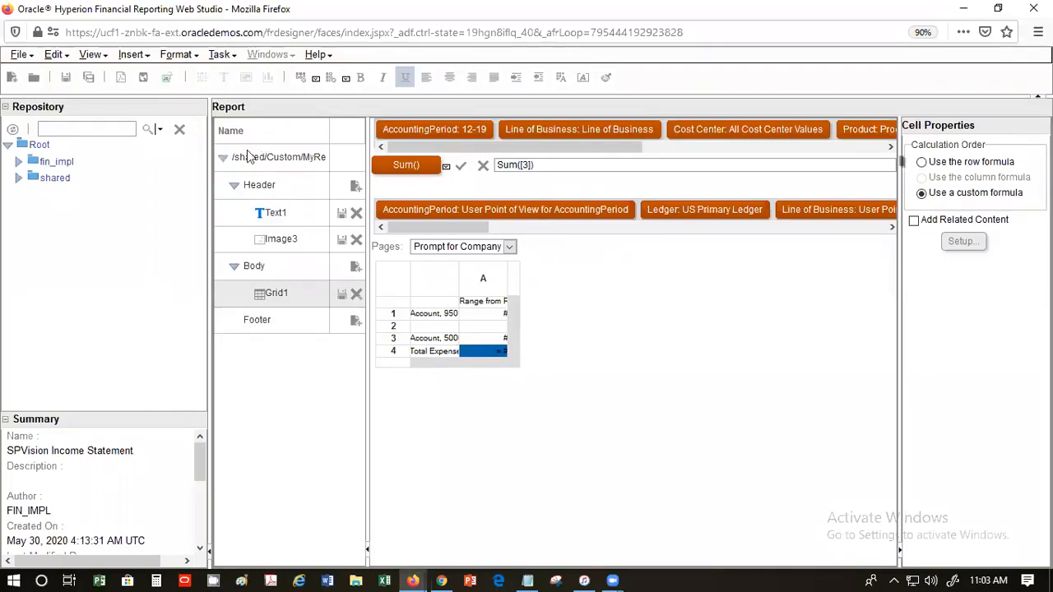
click(462, 166)
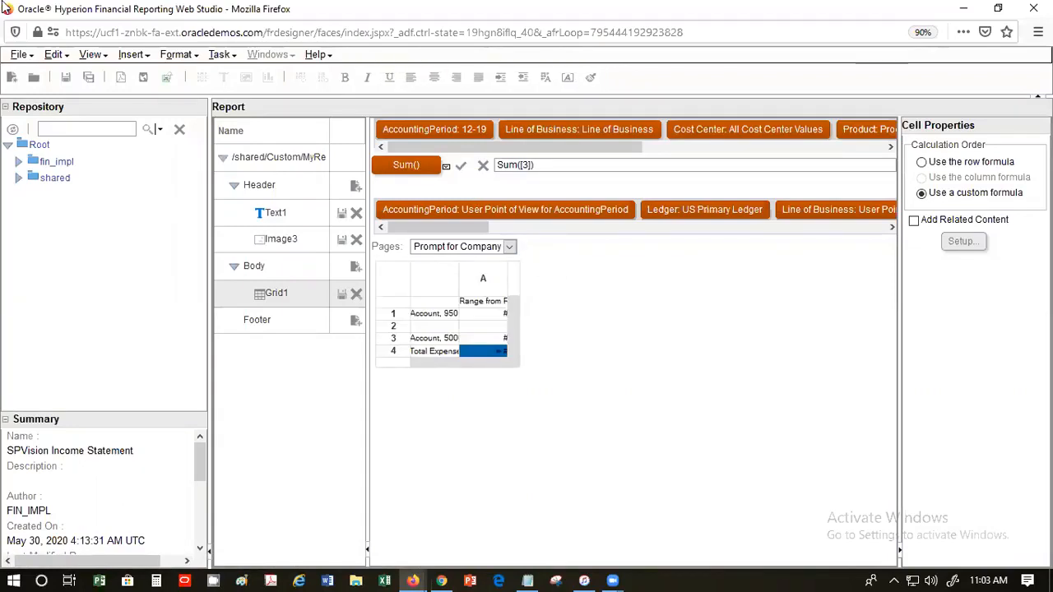
Step: Preview the report in HTML for companies 101 and 102 to check the revised Total Expenses row, and close the preview
click(25, 60)
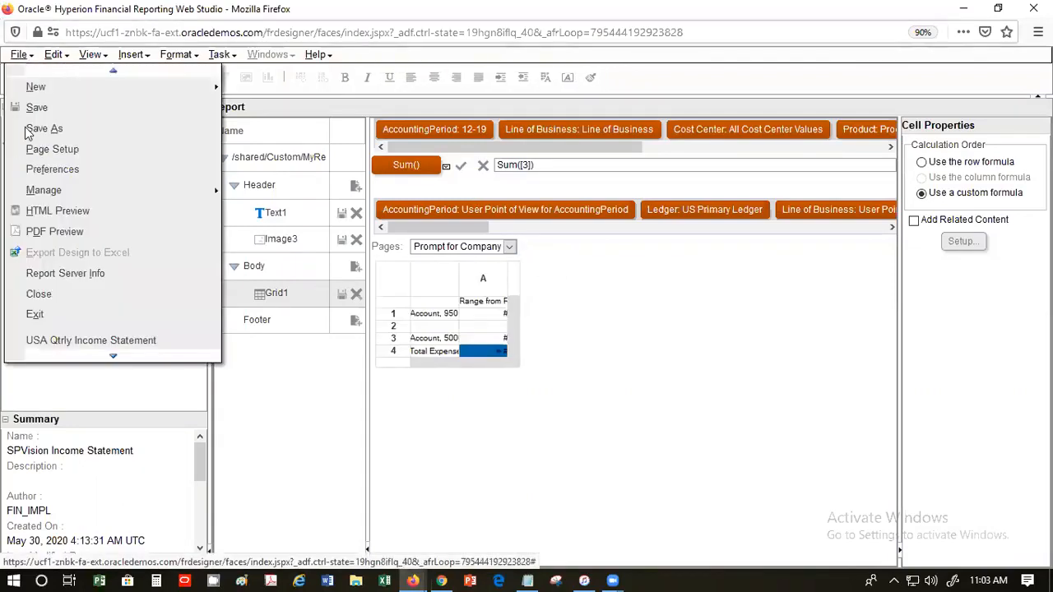
click(34, 210)
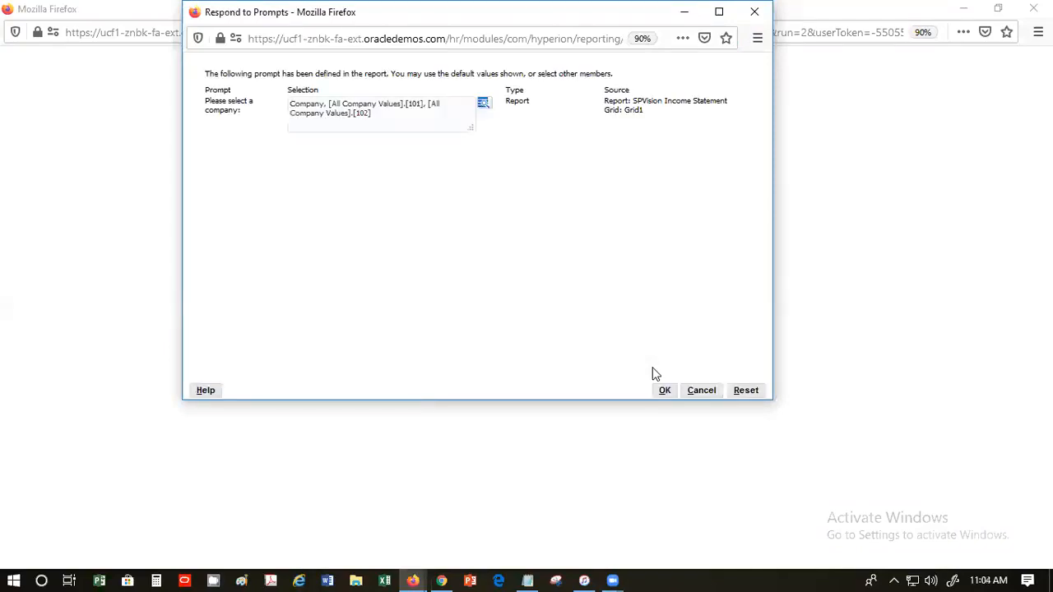
click(668, 391)
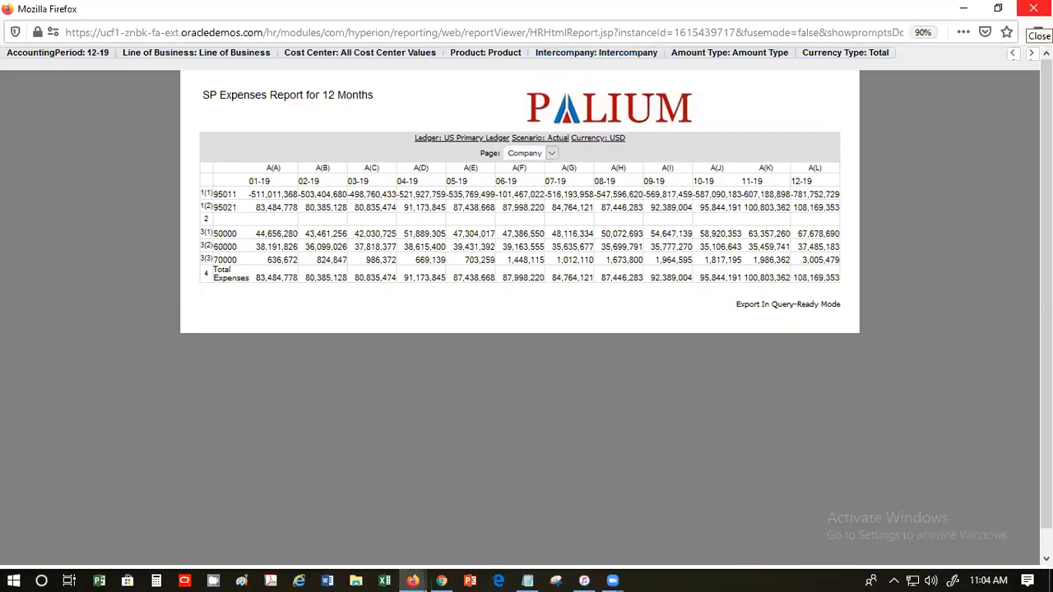
click(1034, 10)
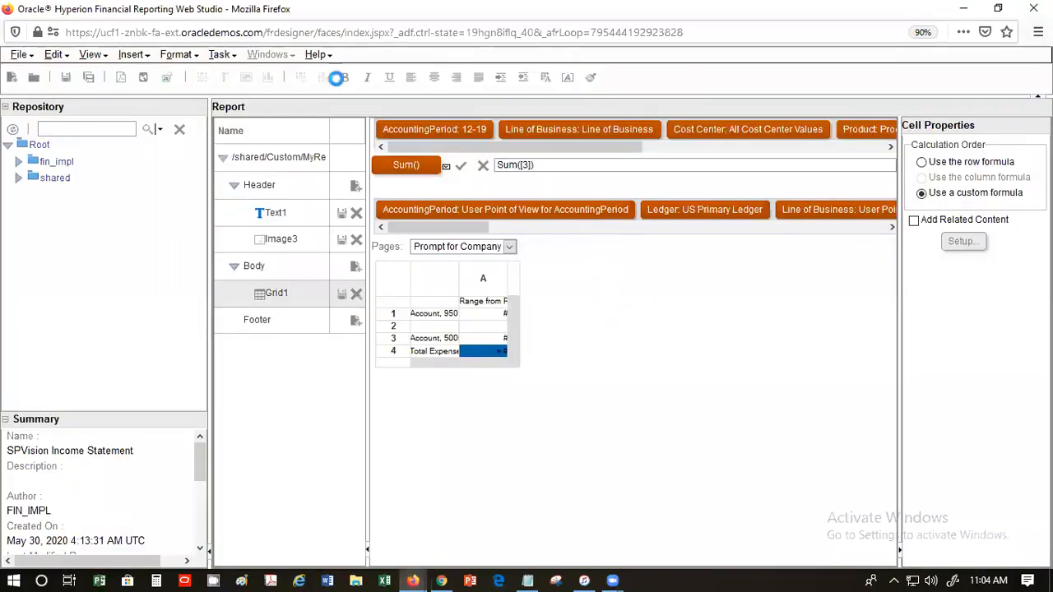
Step: Save the report and close the Web Studio window, confirming to leave the page
click(20, 54)
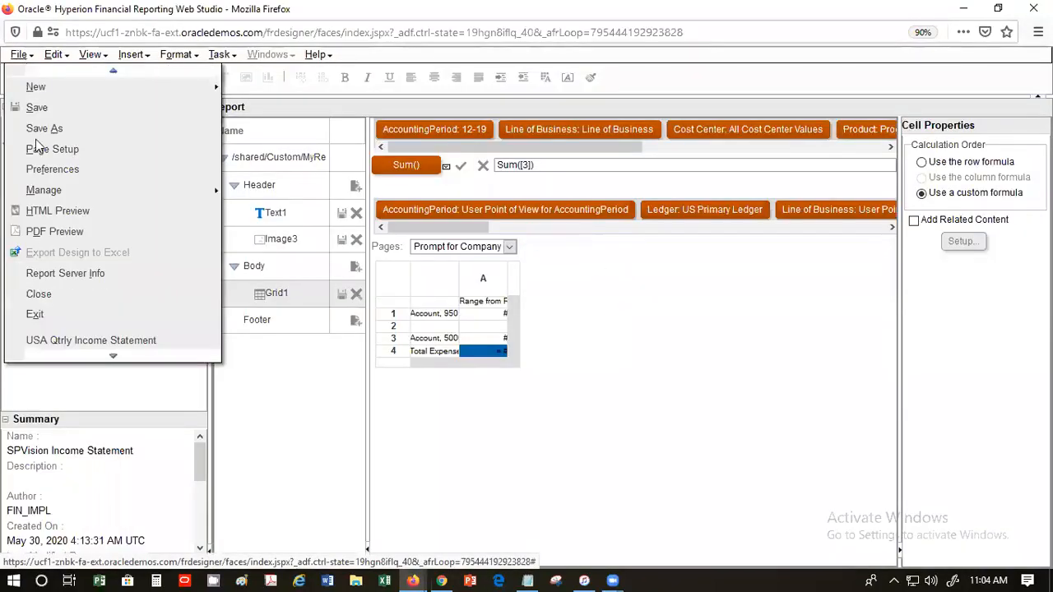
click(59, 115)
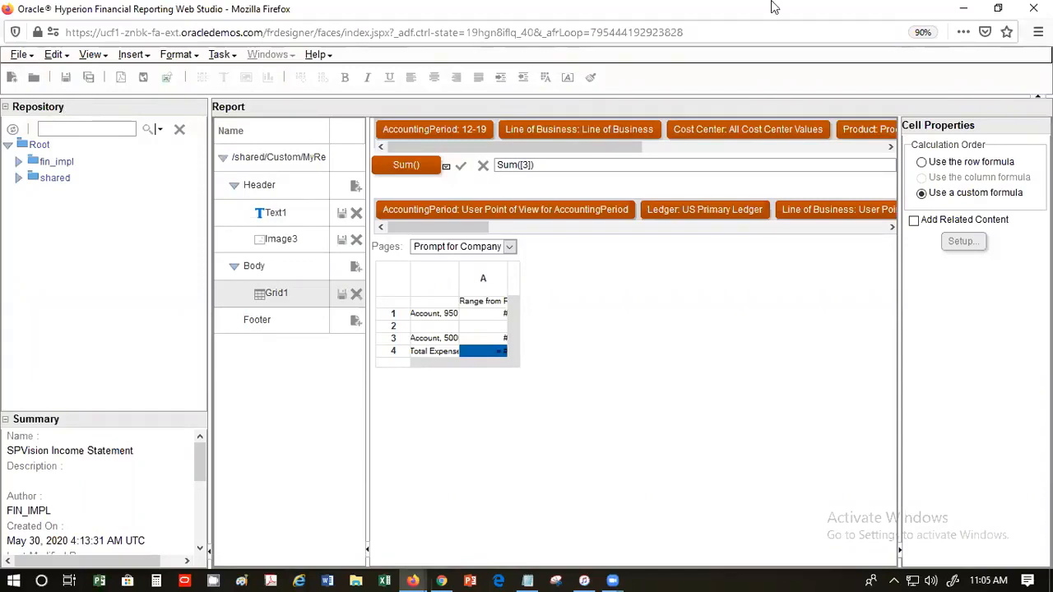
click(1033, 7)
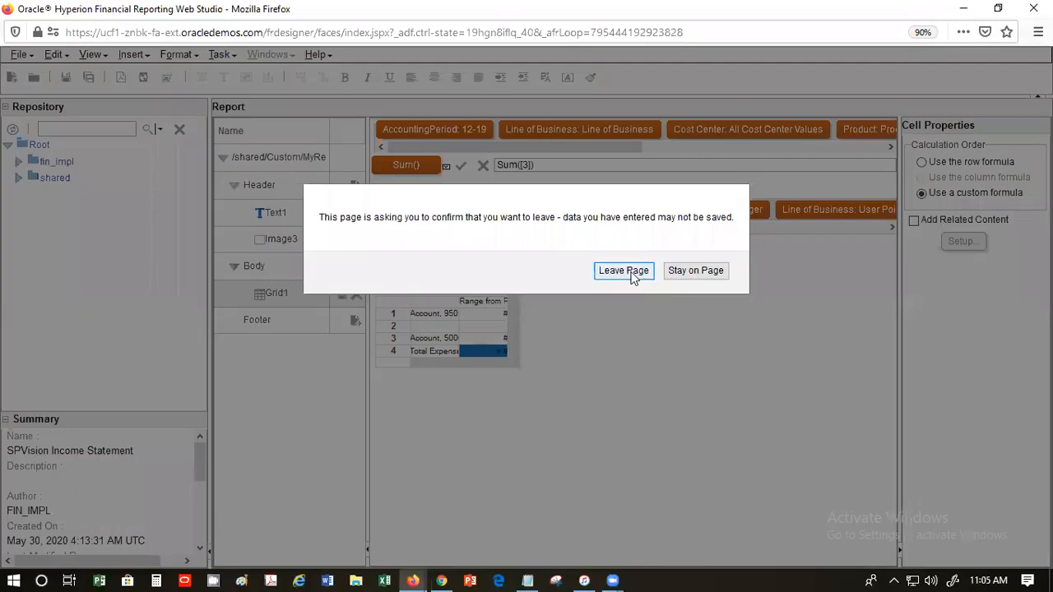
click(623, 271)
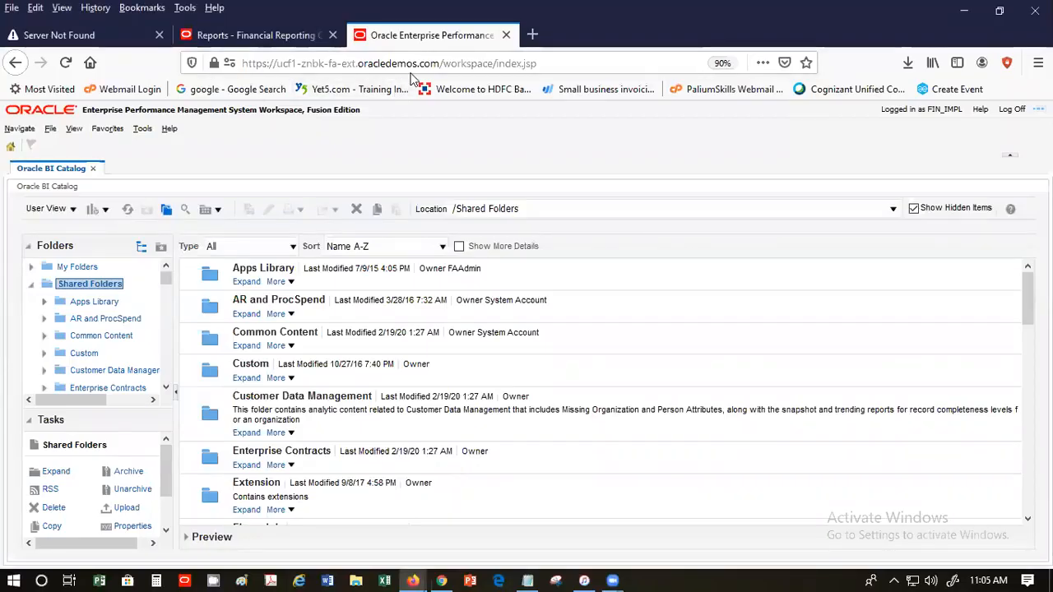
Step: Switch to the Financial Reporting Center and search its recent reports for SP
click(262, 37)
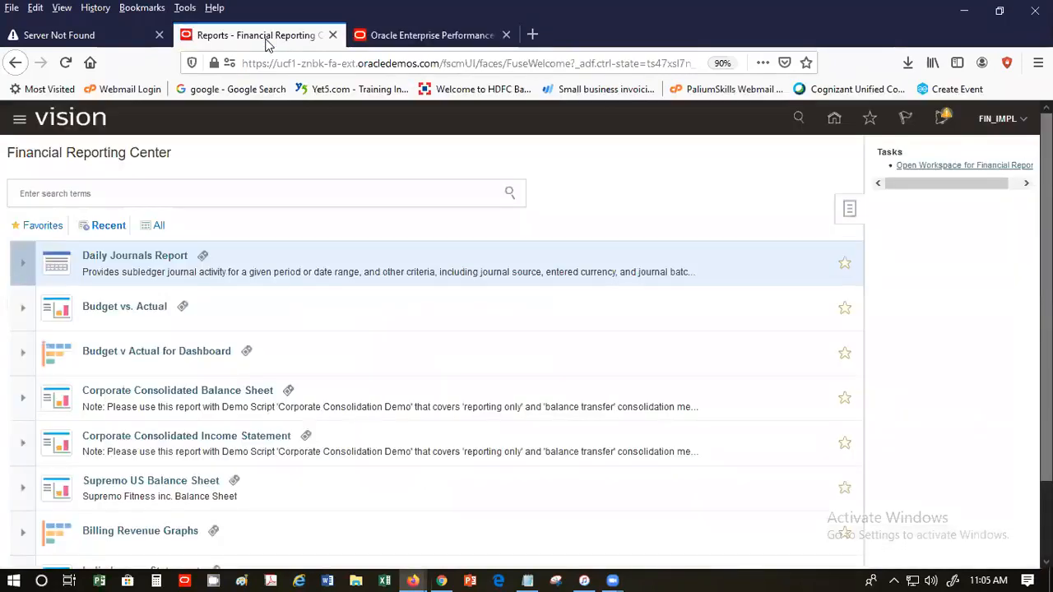
click(165, 200)
text(SP)
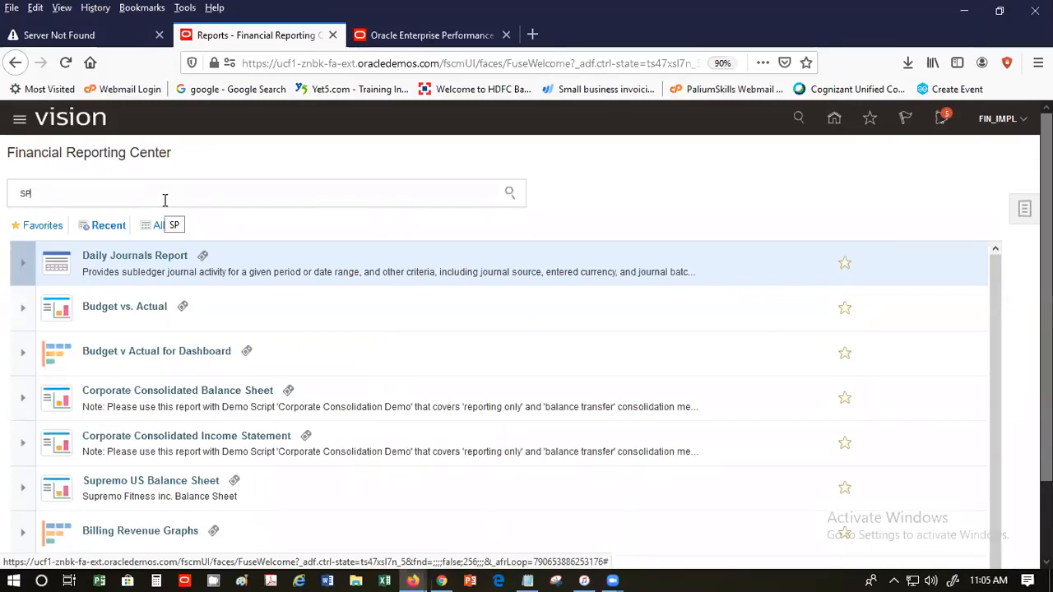
key(Return)
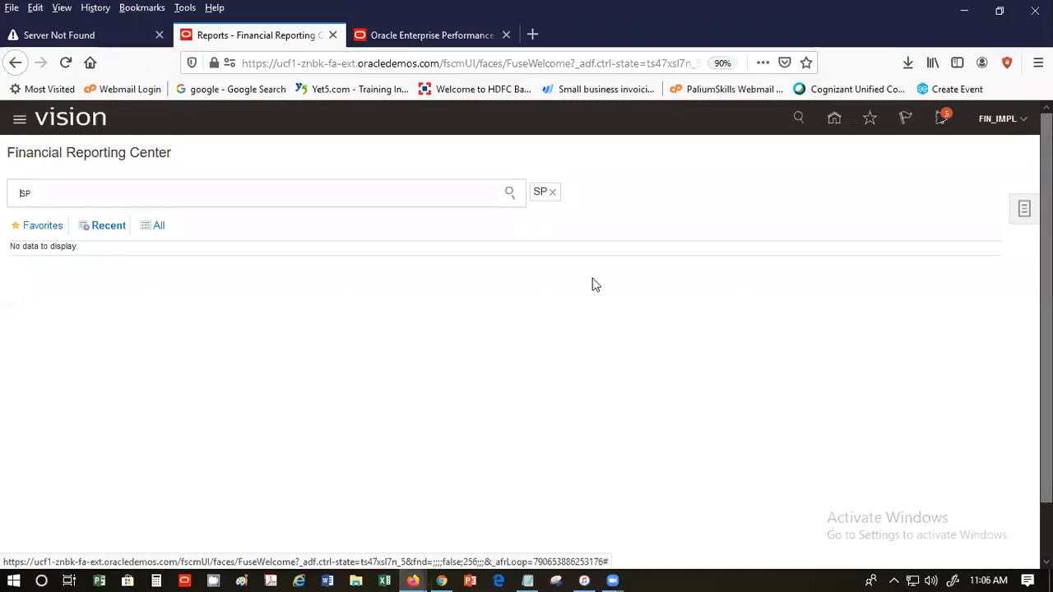
Step: Switch to the Enterprise Performance Management Workspace and look through the contents of My Folders for the saved report
click(422, 37)
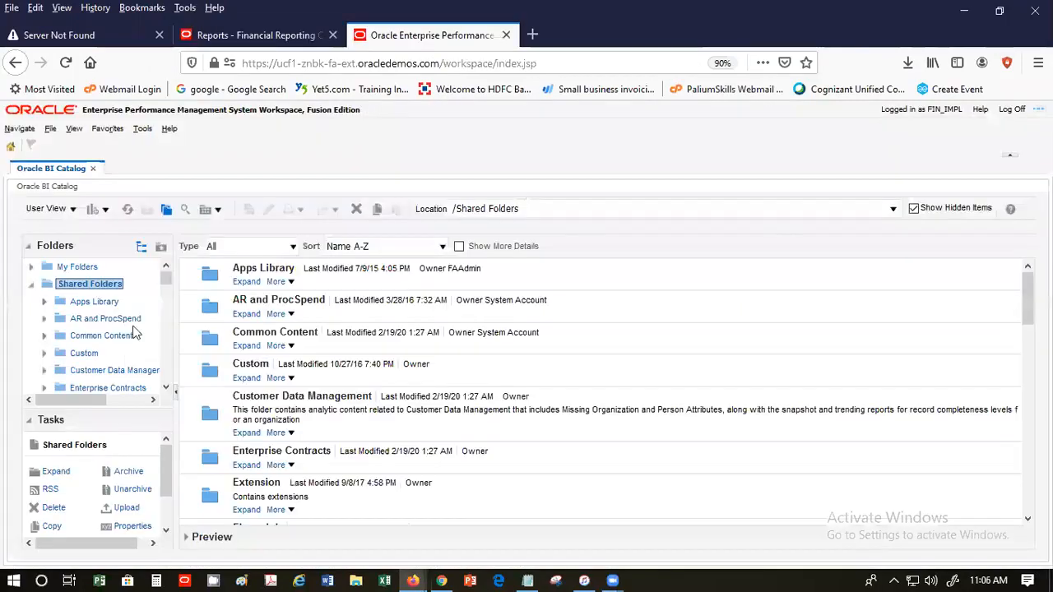
click(31, 270)
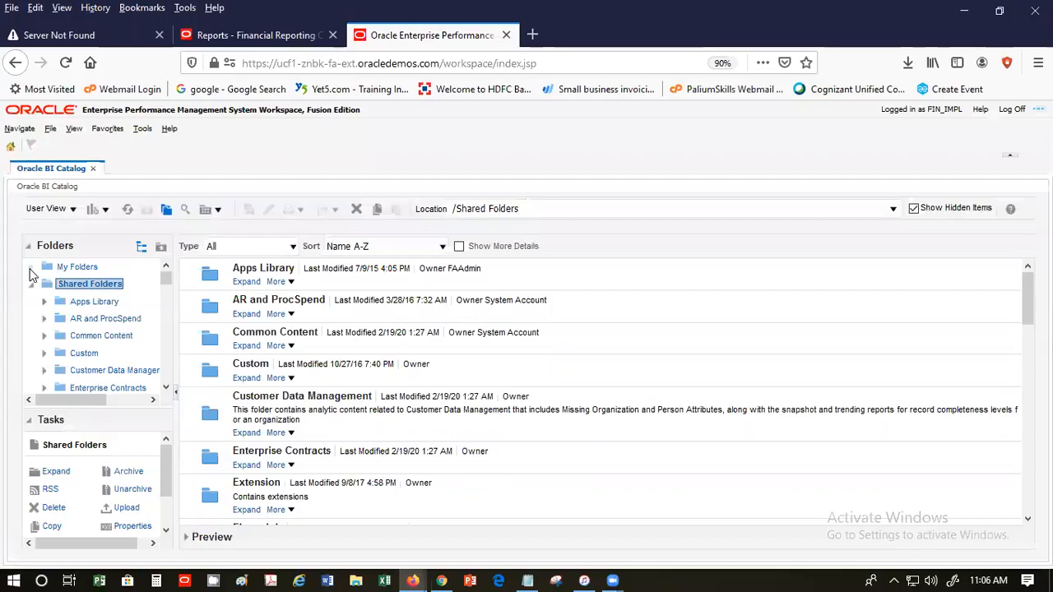
click(71, 271)
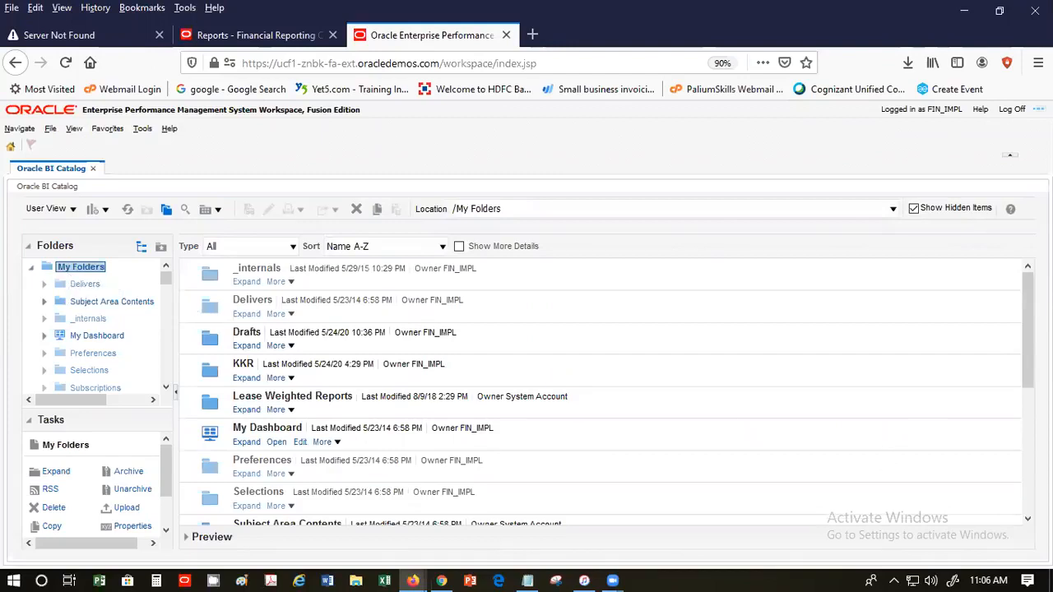
scroll(1019, 366, down, 3)
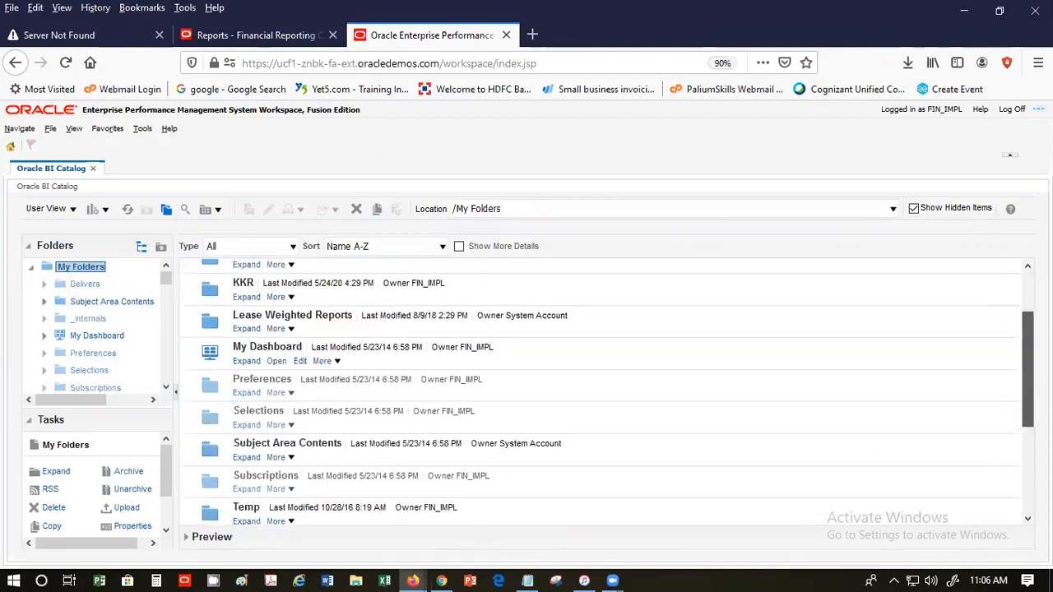
scroll(601, 392, down, 3)
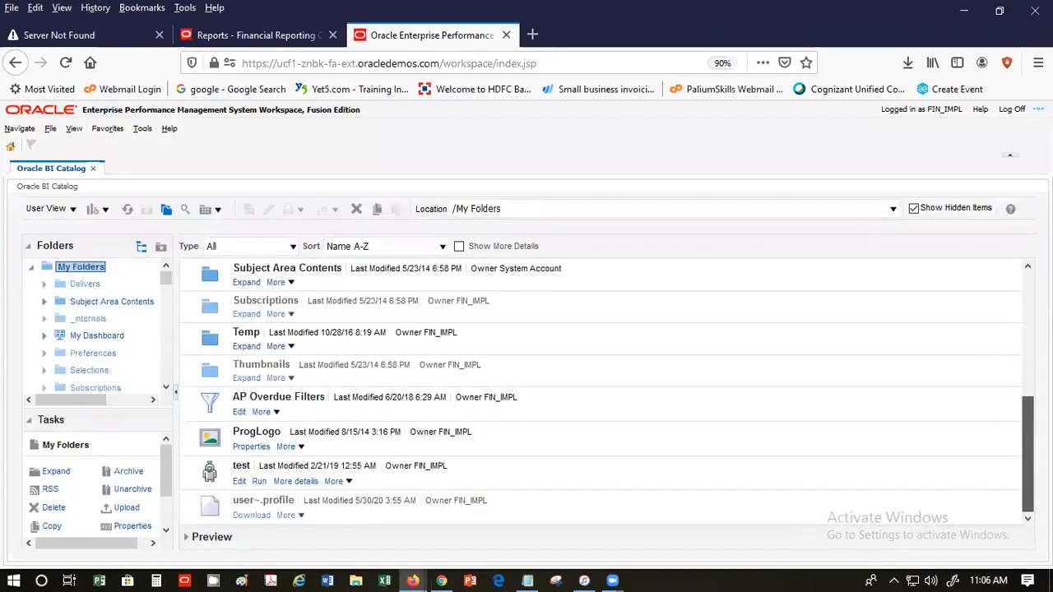
drag(1026, 504, 951, 367)
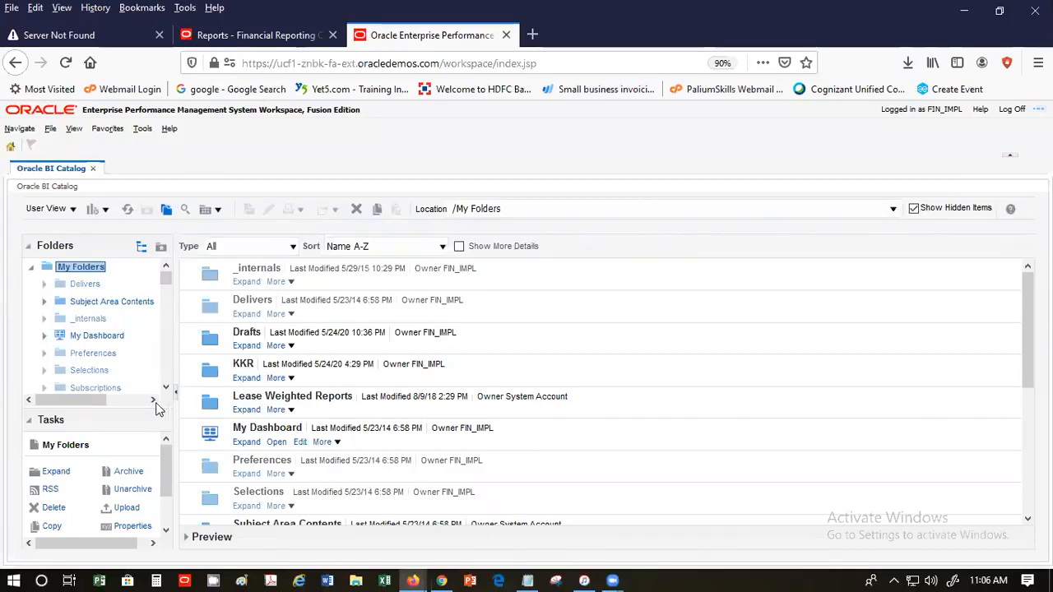
click(33, 268)
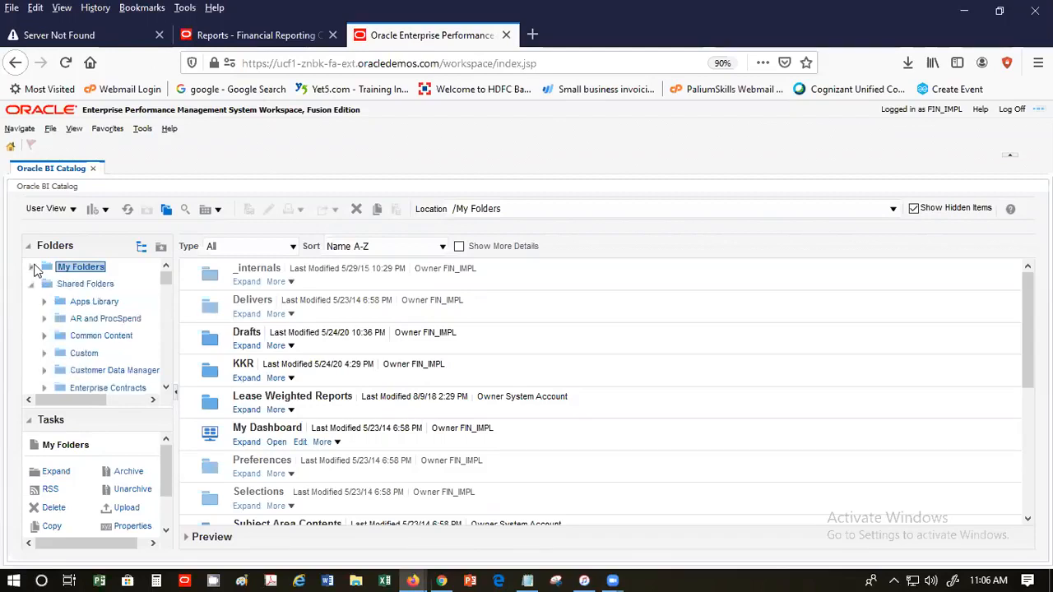
Step: Open the Custom folder under Shared Folders and look through its contents for the report
click(91, 283)
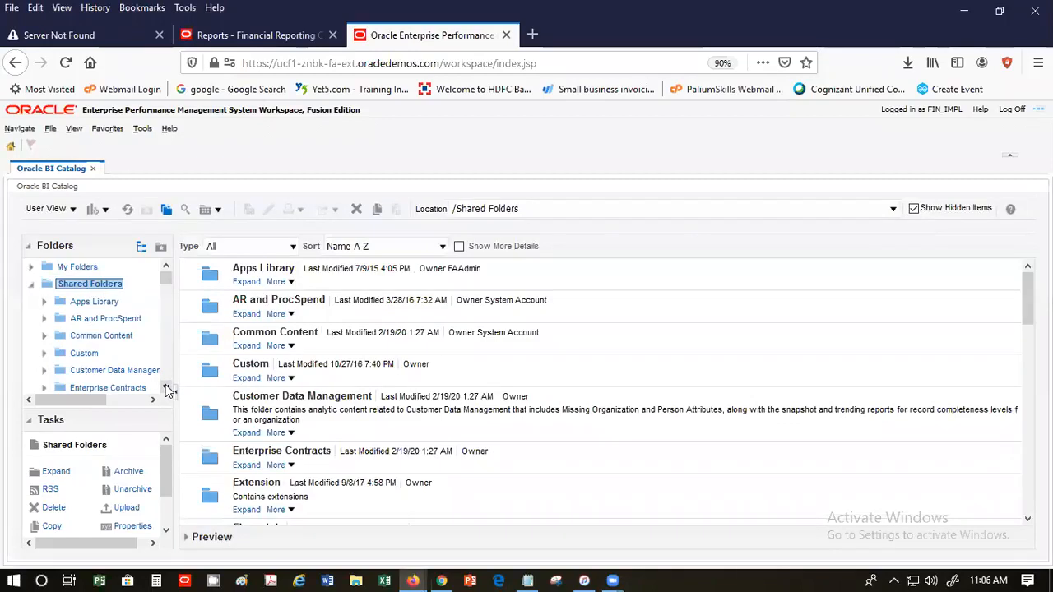
click(165, 387)
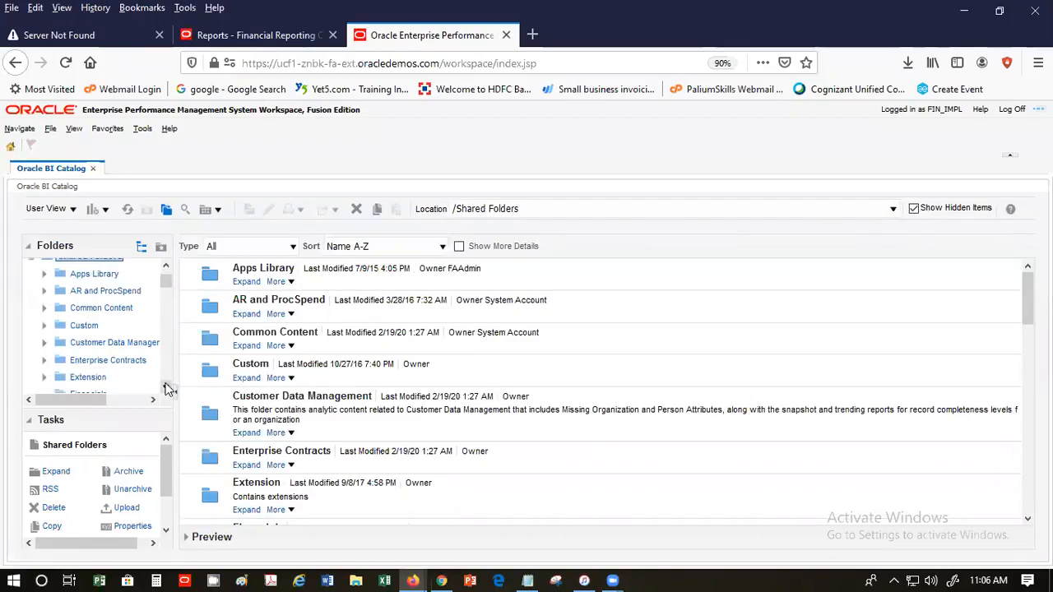
click(86, 326)
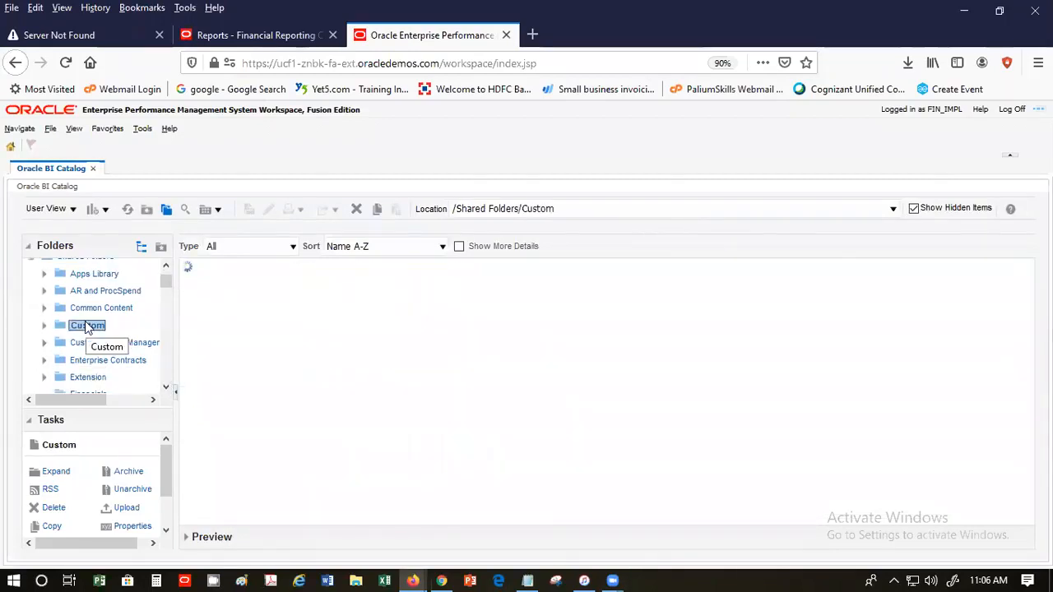
scroll(648, 384, down, 10)
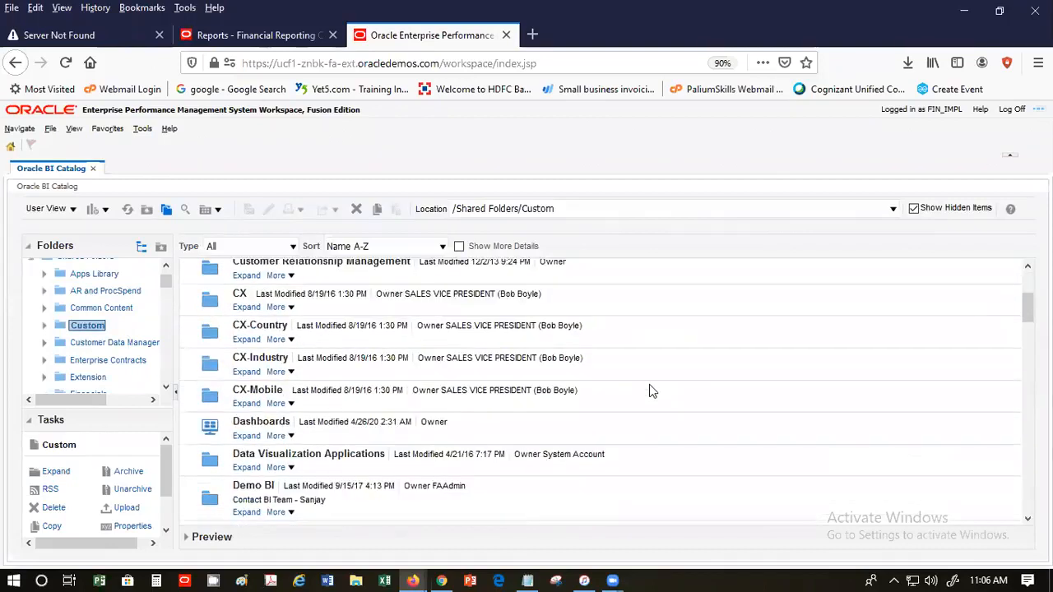
scroll(649, 399, down, 10)
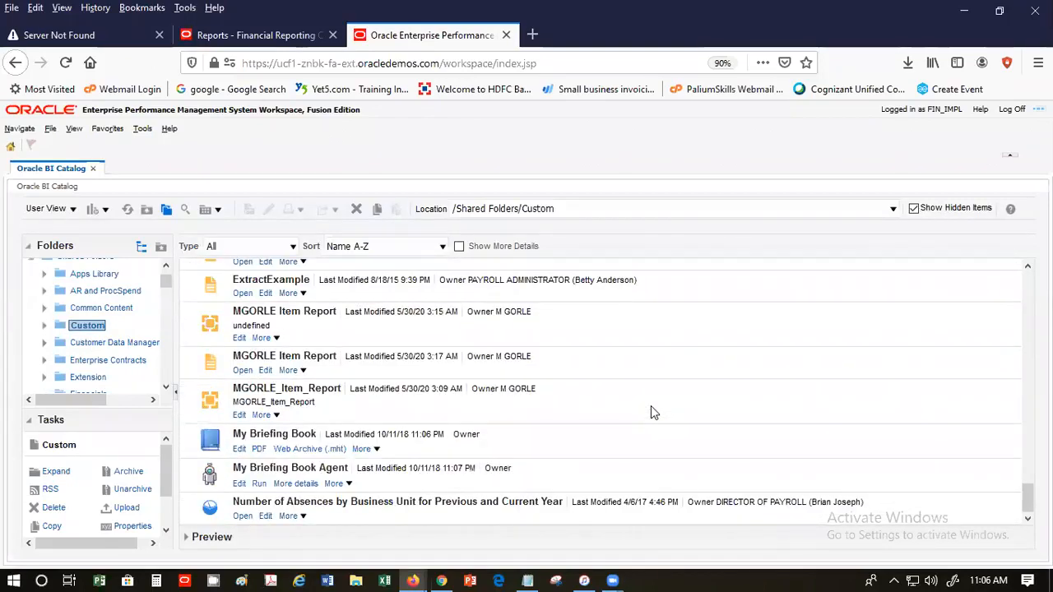
scroll(650, 405, up, 3)
scroll(650, 412, down, 3)
Step: Look through the folder tree below Custom for a folder that could hold the report
click(165, 388)
click(166, 388)
click(166, 387)
click(165, 387)
click(165, 387)
click(165, 387)
click(165, 387)
click(166, 387)
click(166, 387)
click(166, 387)
click(165, 387)
drag(165, 323, 175, 270)
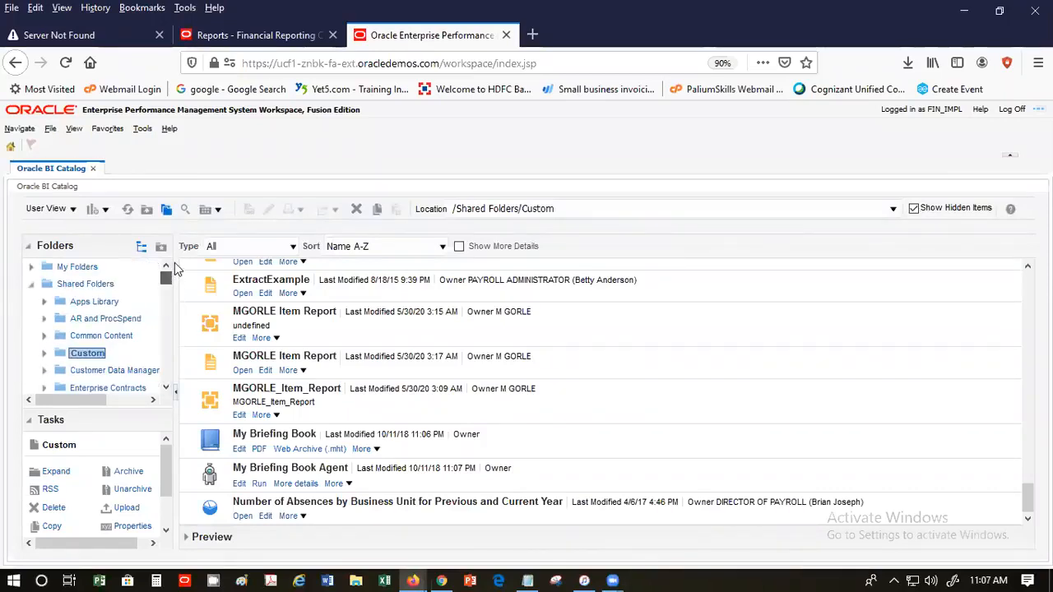
Step: Expand My Folders in the folder tree and examine its subfolders for the report
click(31, 268)
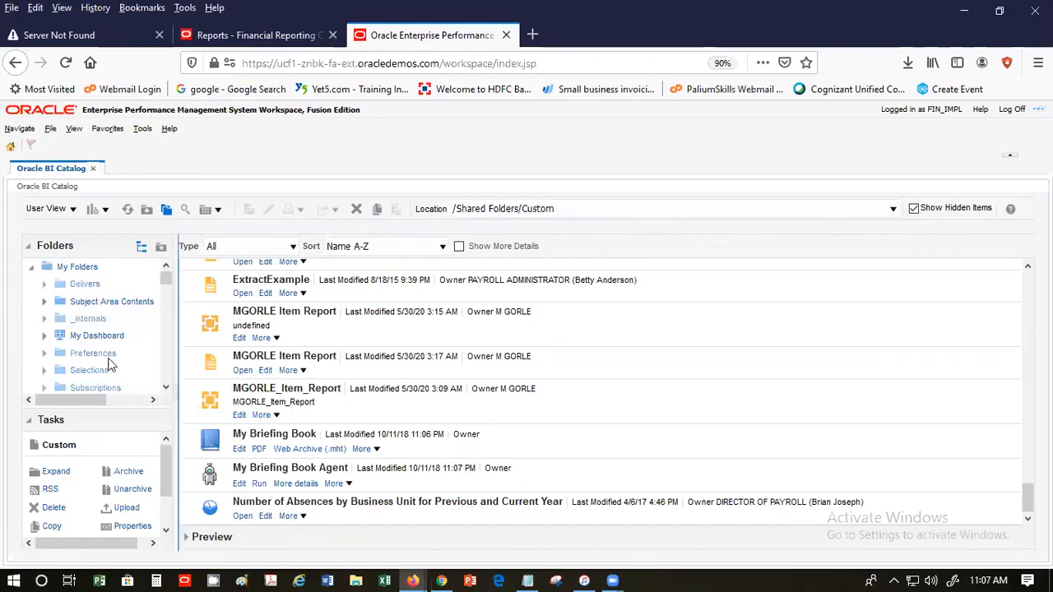
click(165, 390)
click(165, 390)
click(165, 390)
click(165, 390)
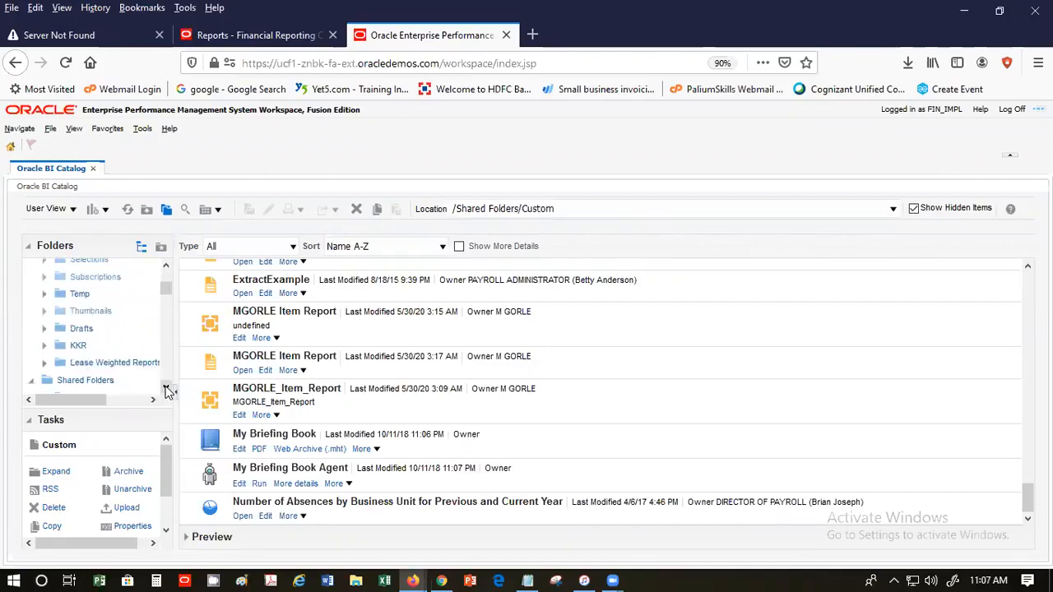
click(165, 390)
click(165, 390)
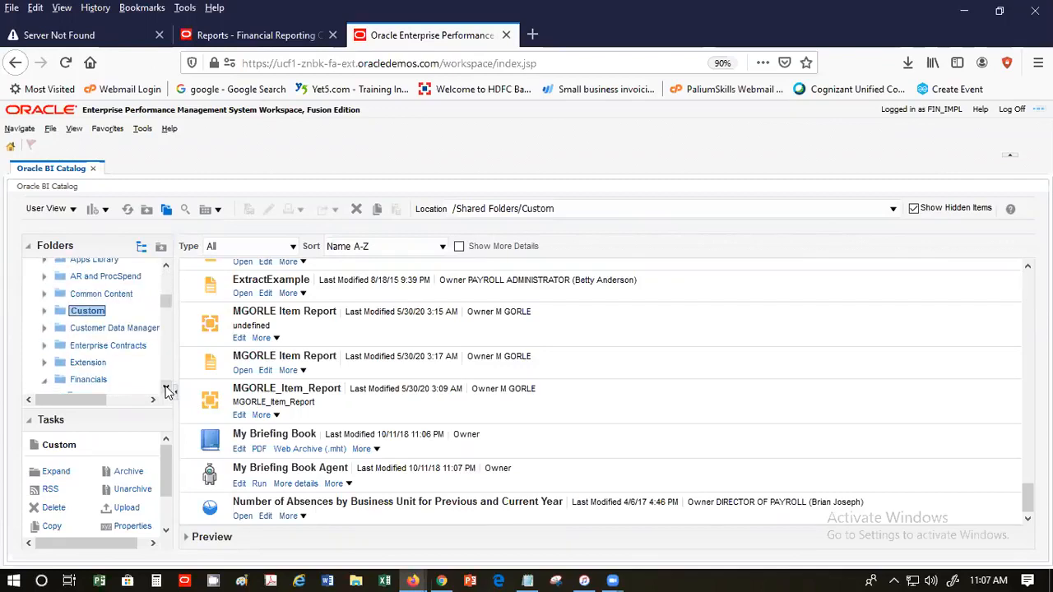
click(167, 269)
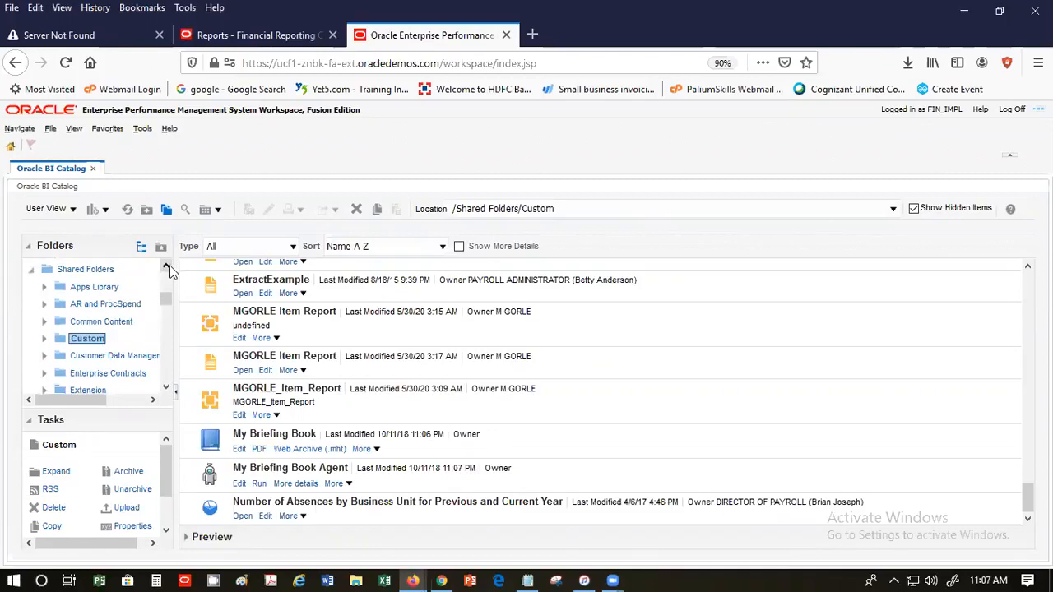
Step: Open the top level of Shared Folders and examine both its contents and the Financials subfolders in the tree
click(103, 270)
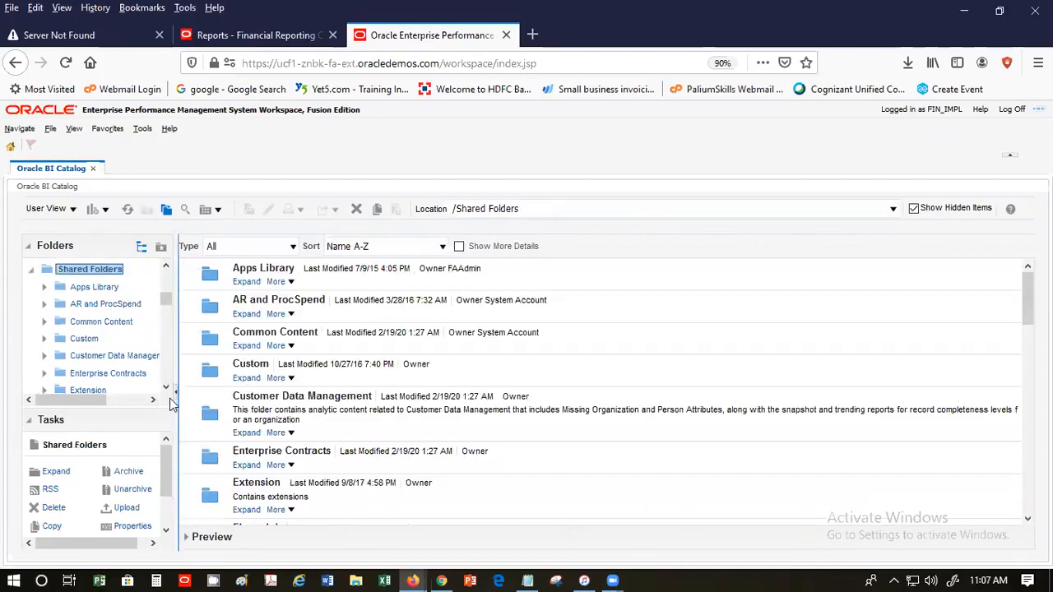
scroll(516, 469, down, 10)
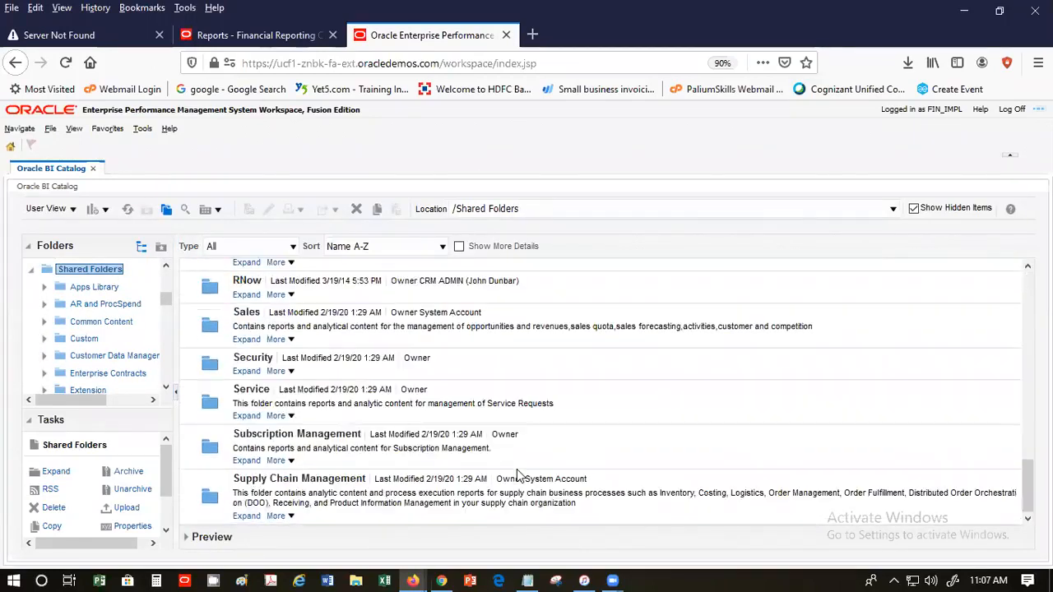
scroll(166, 388, down, 5)
click(166, 388)
click(165, 387)
click(165, 388)
click(166, 388)
click(165, 387)
click(165, 387)
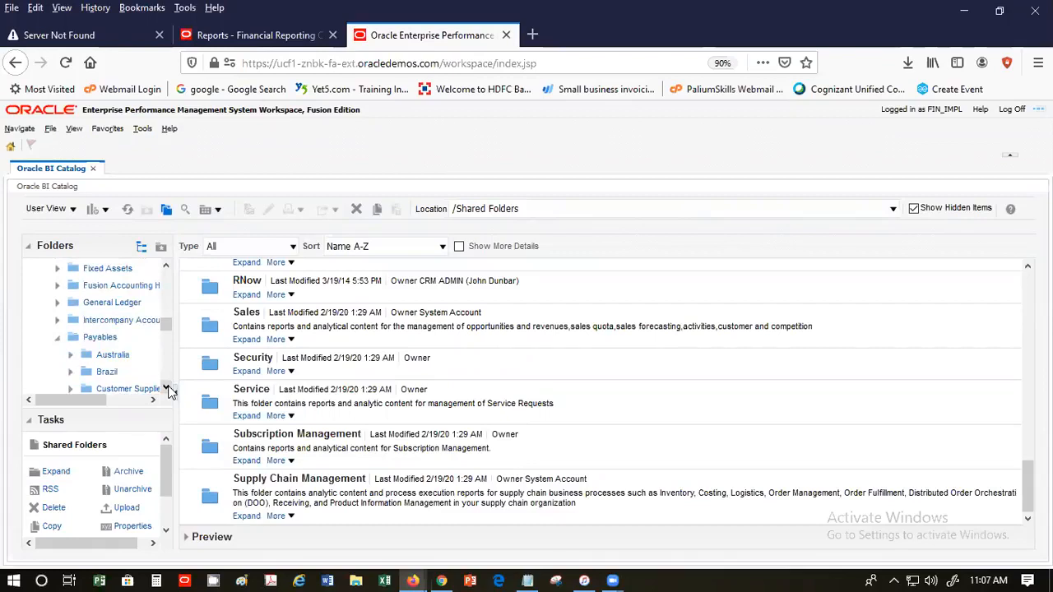
click(166, 387)
click(165, 387)
click(165, 387)
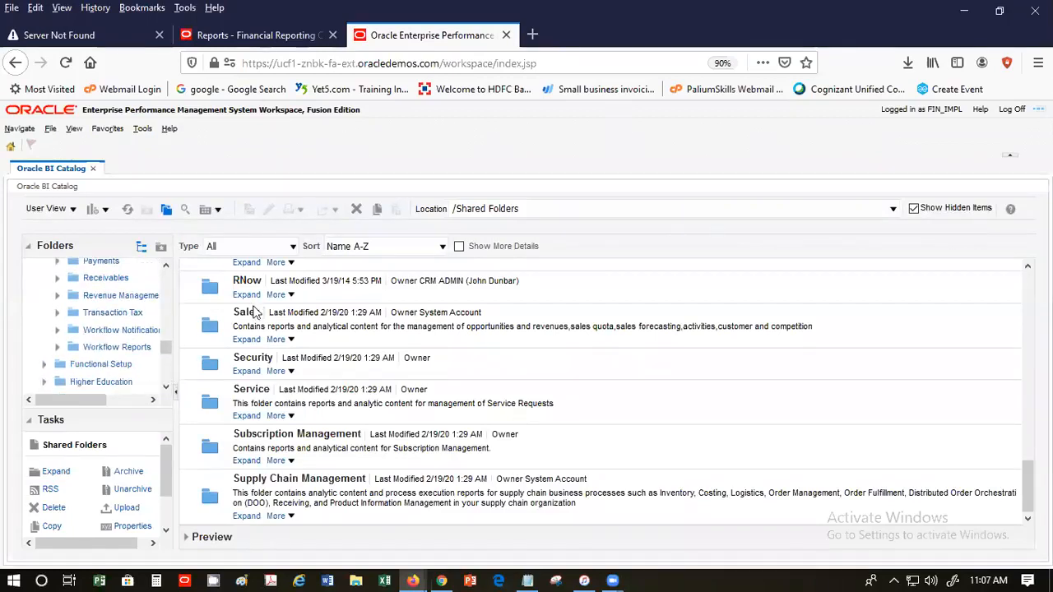
click(165, 278)
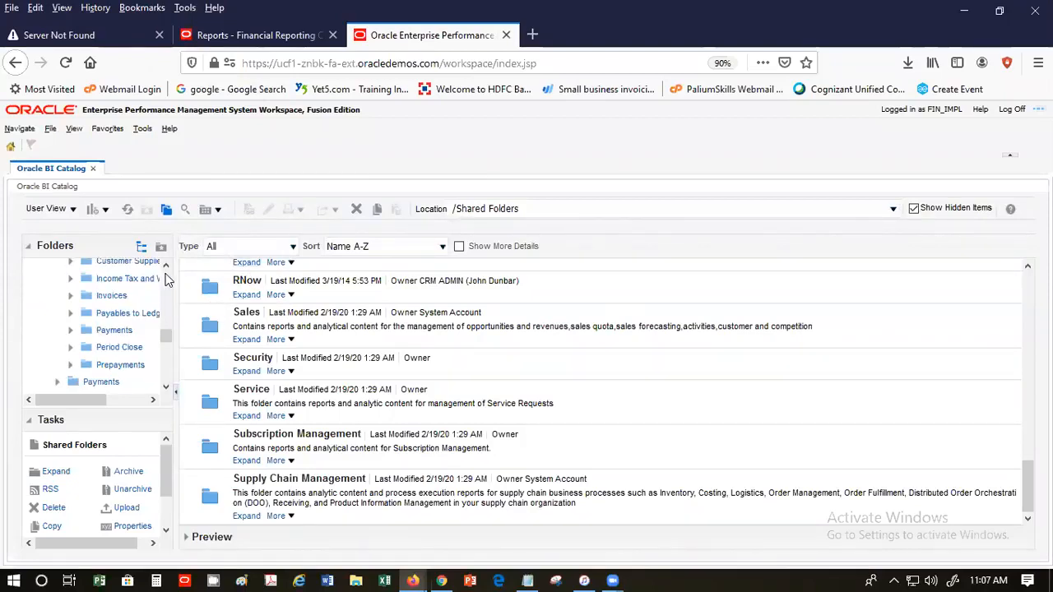
Step: Search the catalog's Shared Folders for SP
click(186, 210)
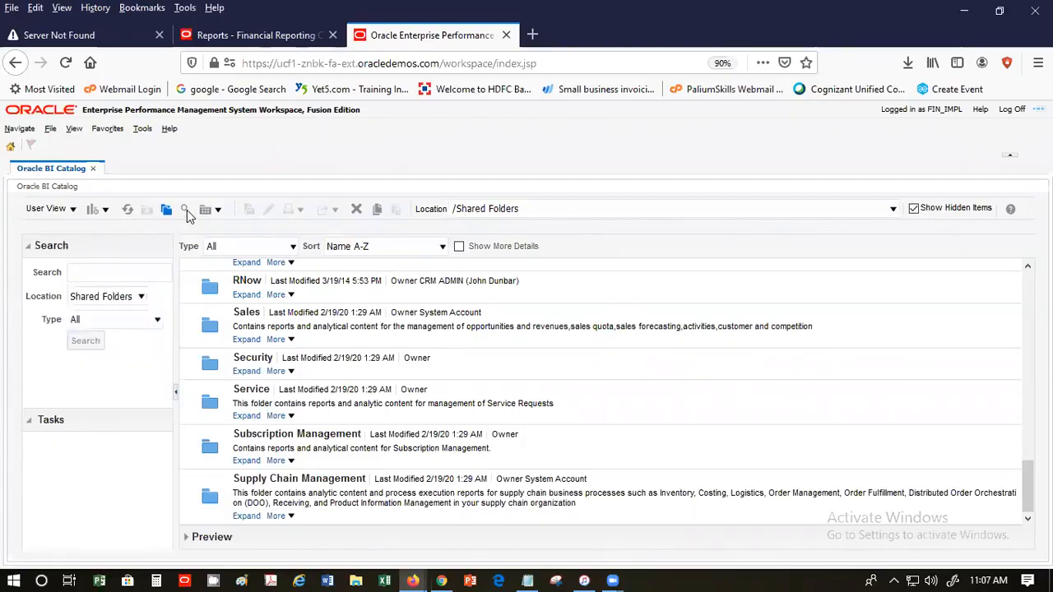
click(136, 272)
text(SP)
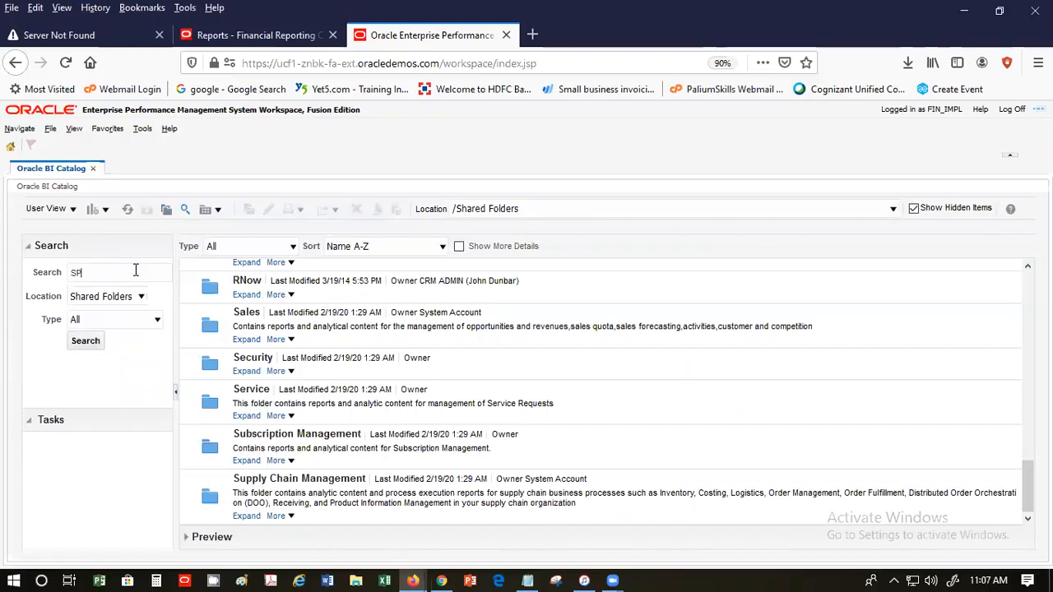
key(Return)
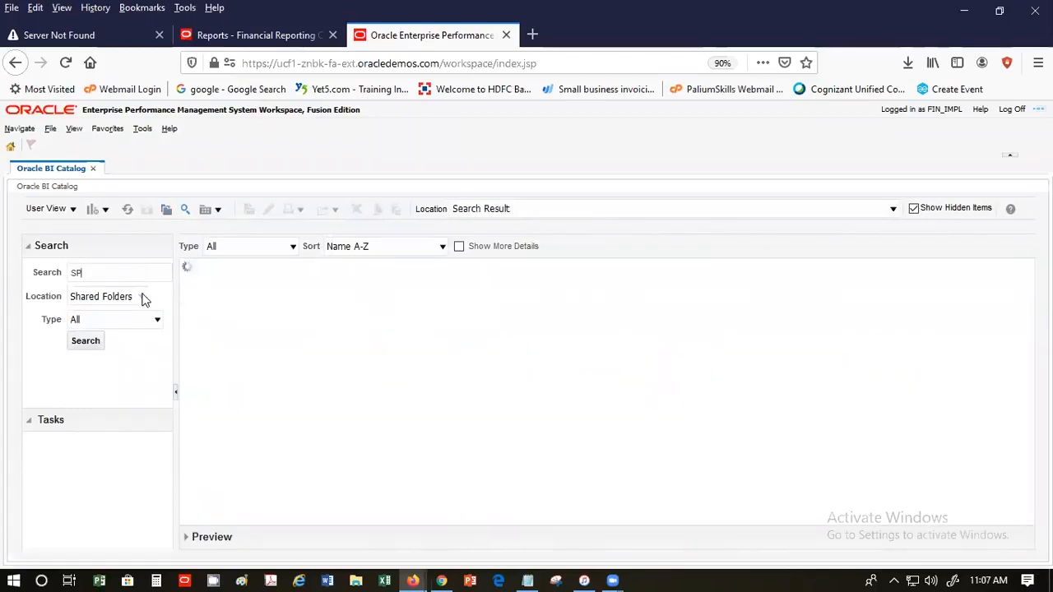
Step: Repeat the catalog search with the location set to All, and run it again with the term SP*
click(141, 297)
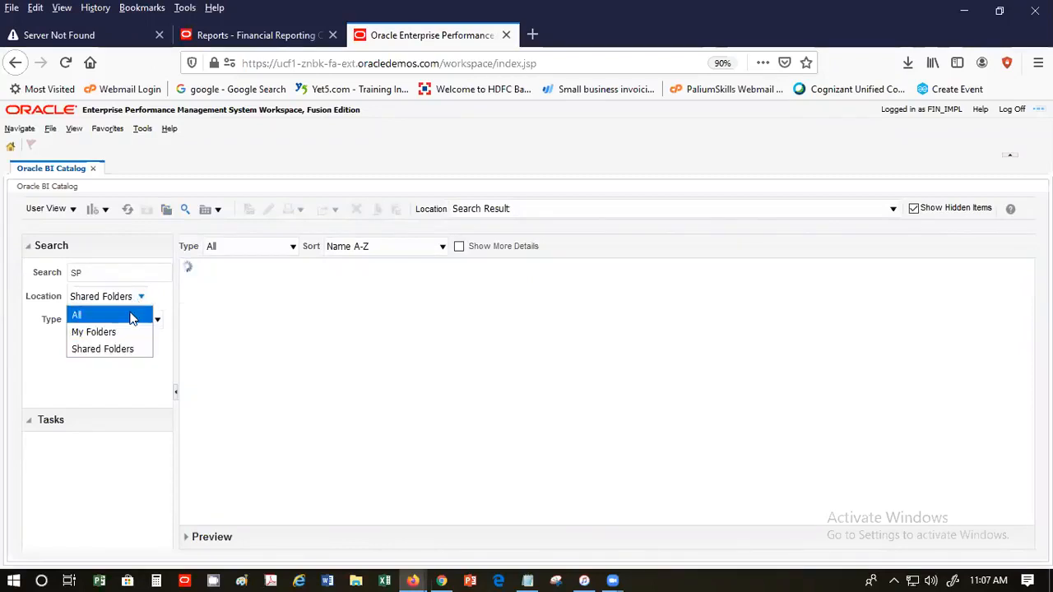
click(134, 314)
click(92, 341)
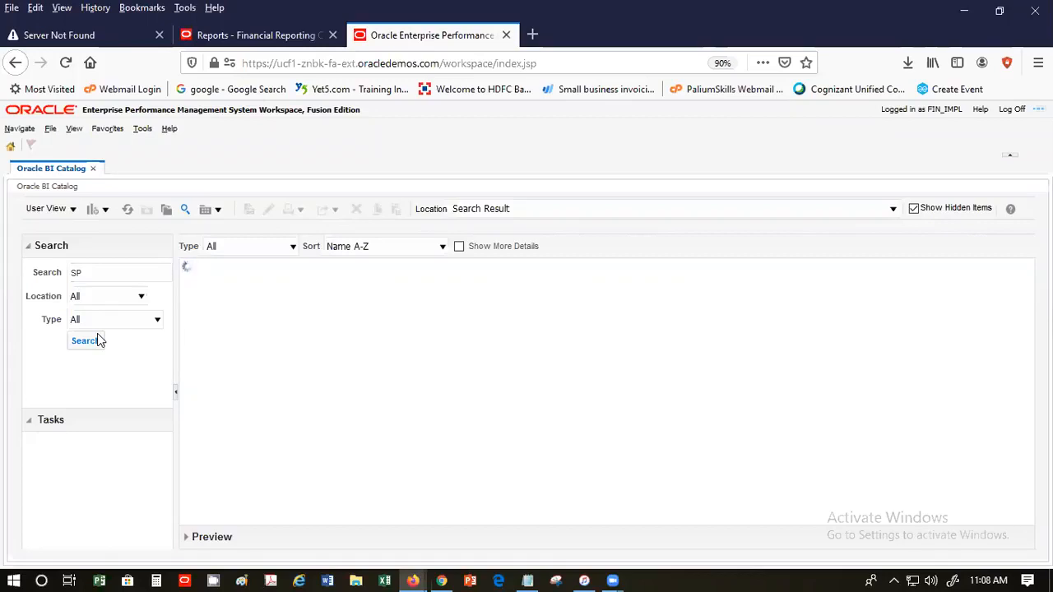
click(109, 276)
text(*)
click(84, 343)
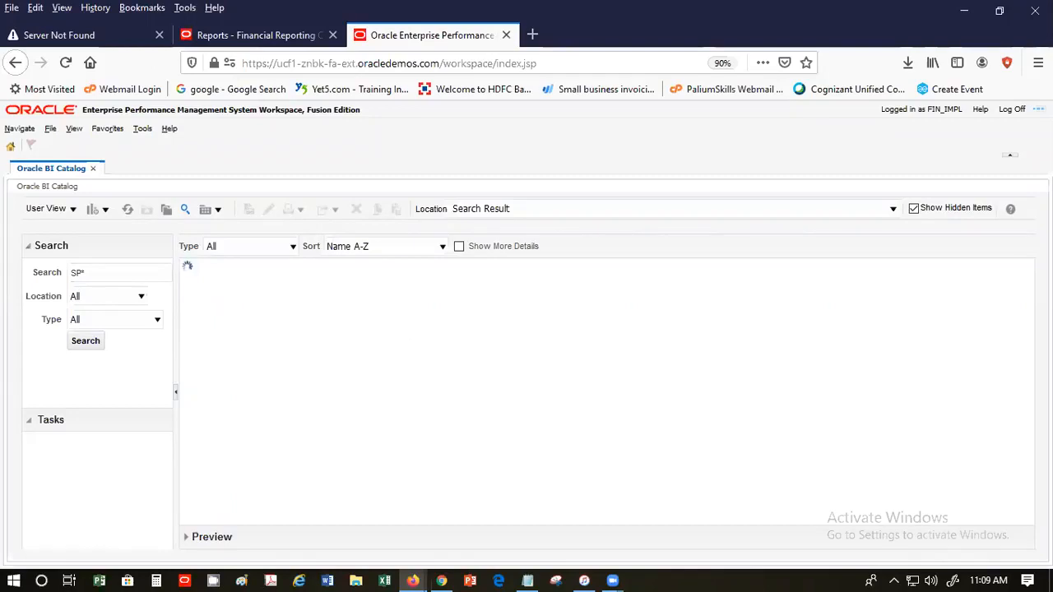
Step: Close the workspace page, confirming to leave it, and clear the search term in the Financial Reporting Center
click(506, 35)
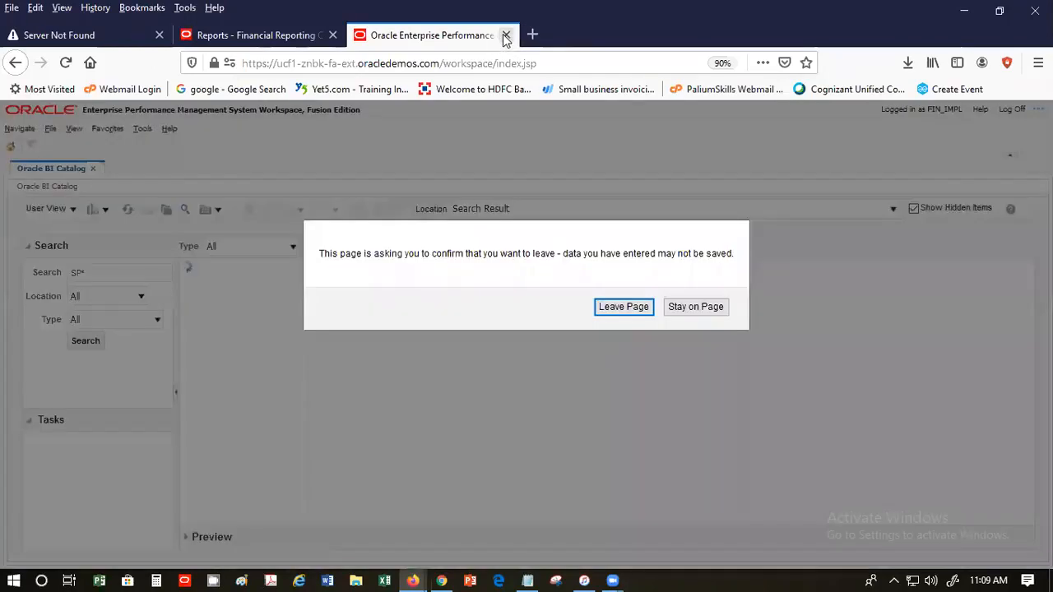
click(633, 311)
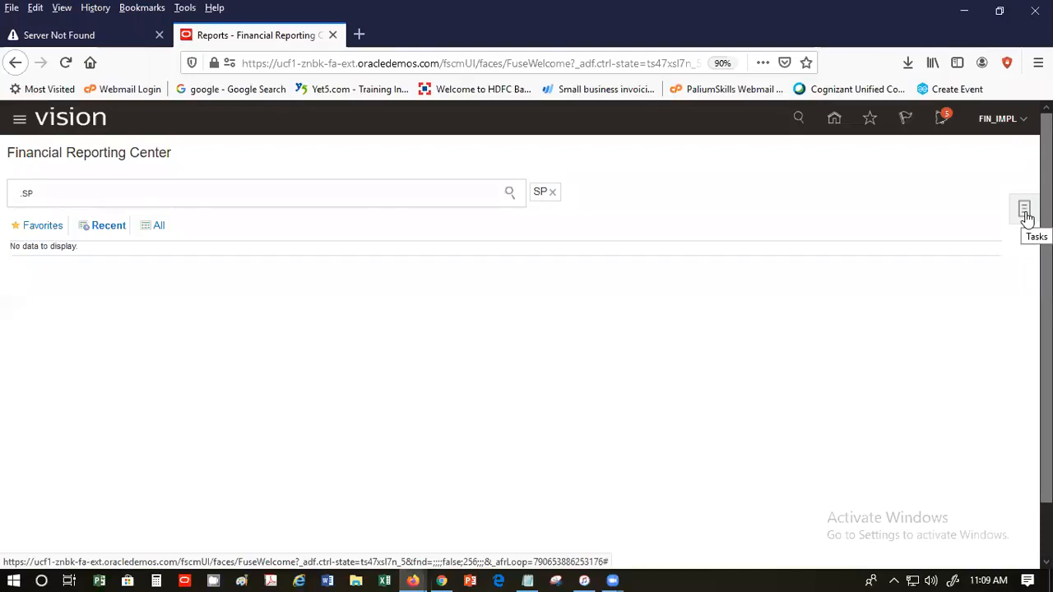
text(.)
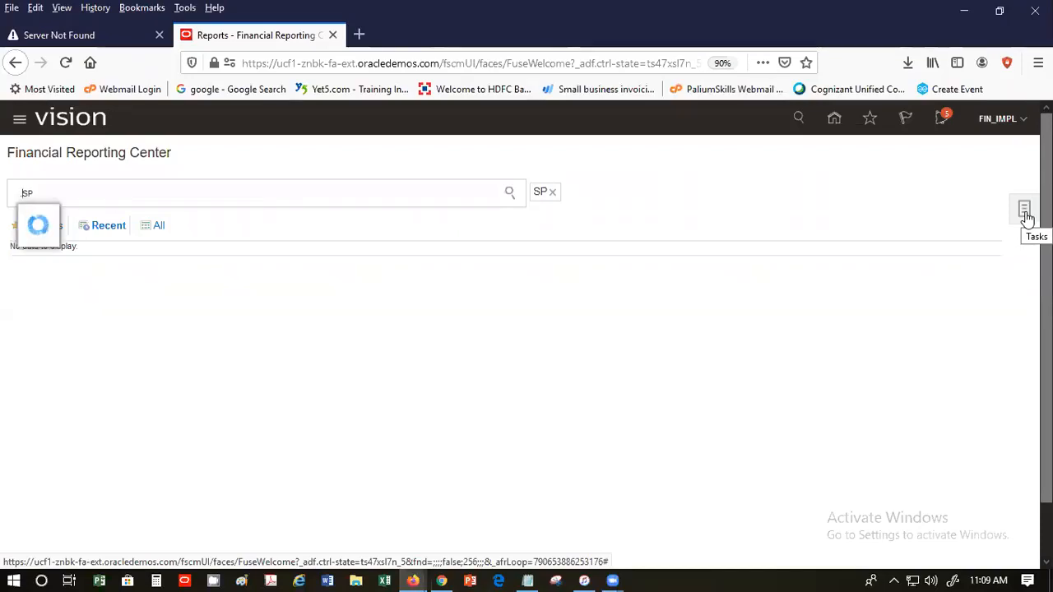
key(BackSpace)
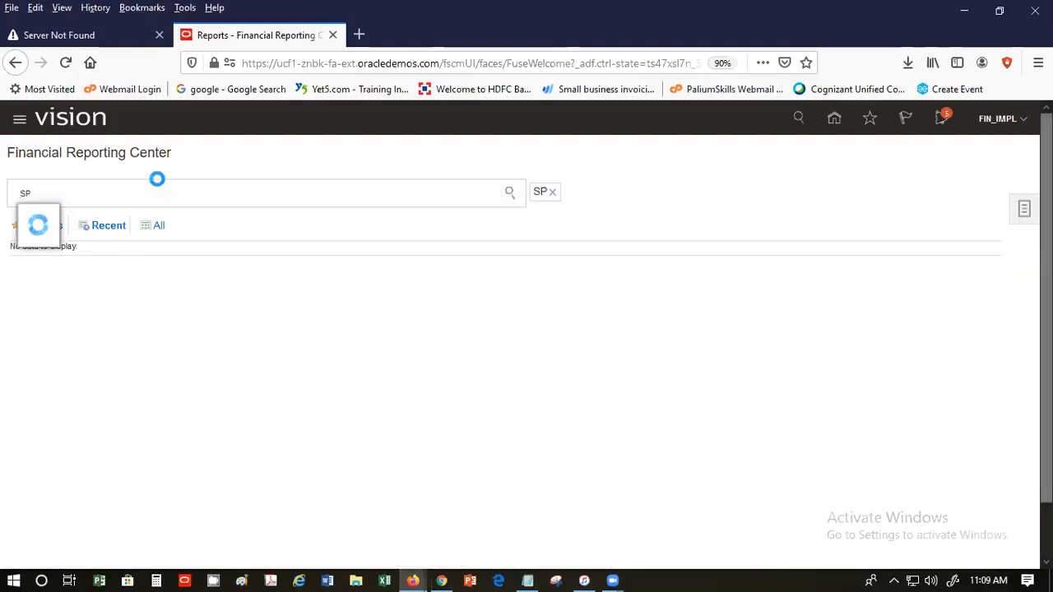
key(BackSpace)
key(BackSpace)
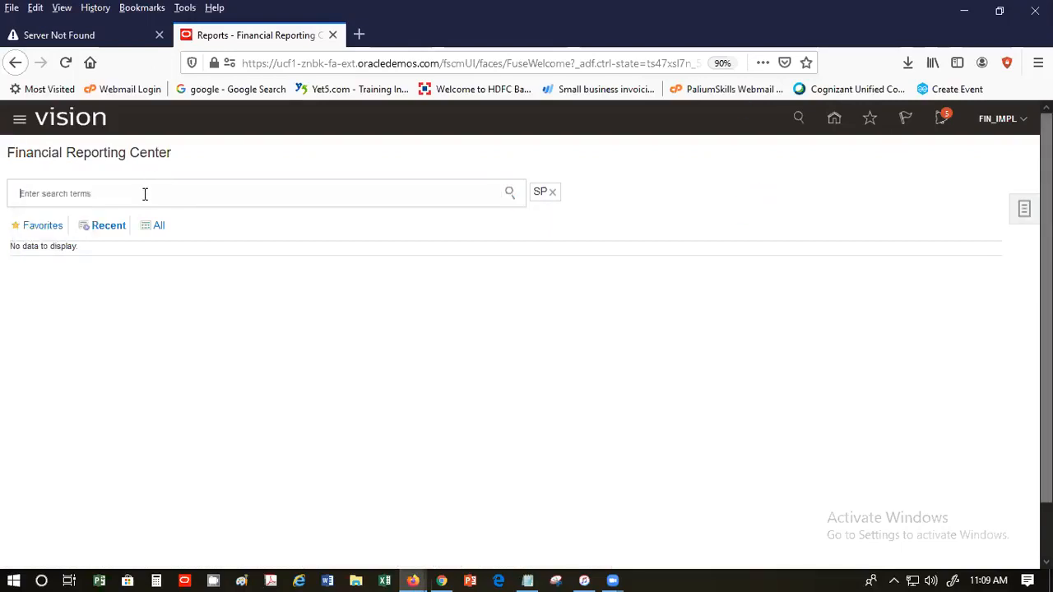
Step: Sign out of Oracle Applications Cloud and confirm the single sign-off
click(1011, 121)
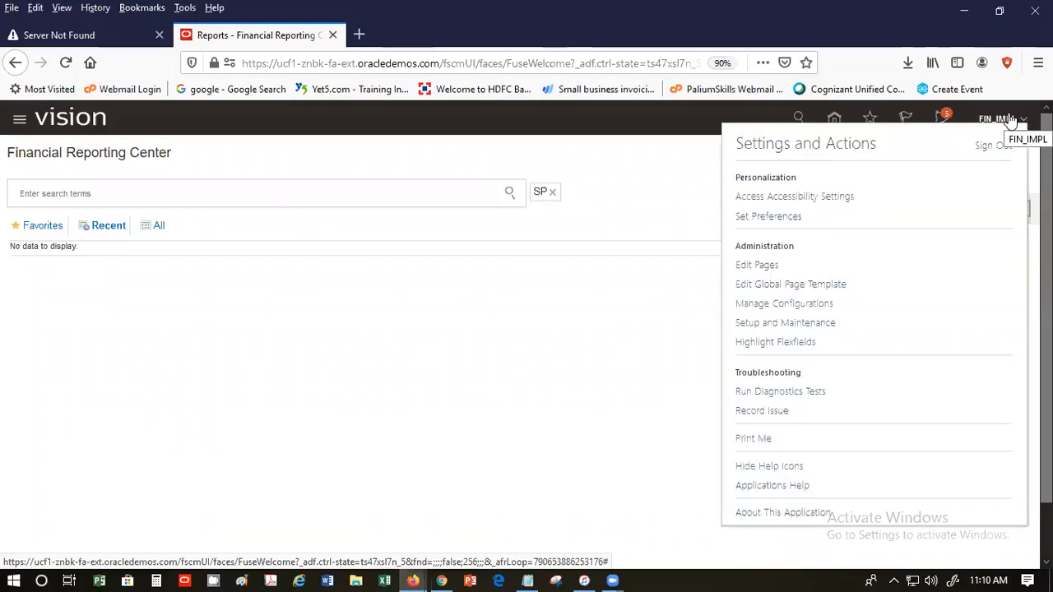
click(995, 145)
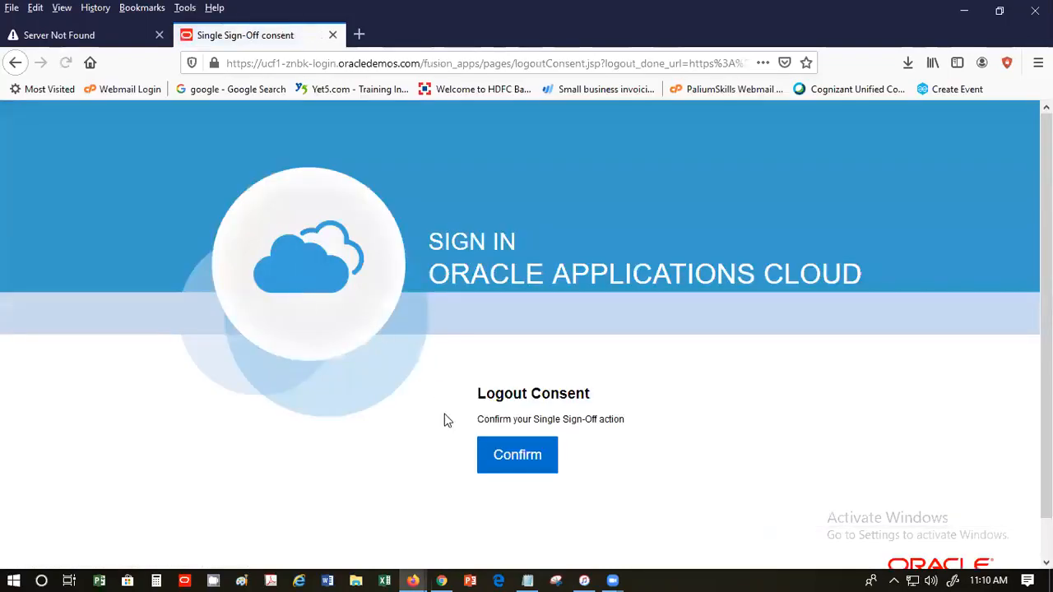
click(533, 454)
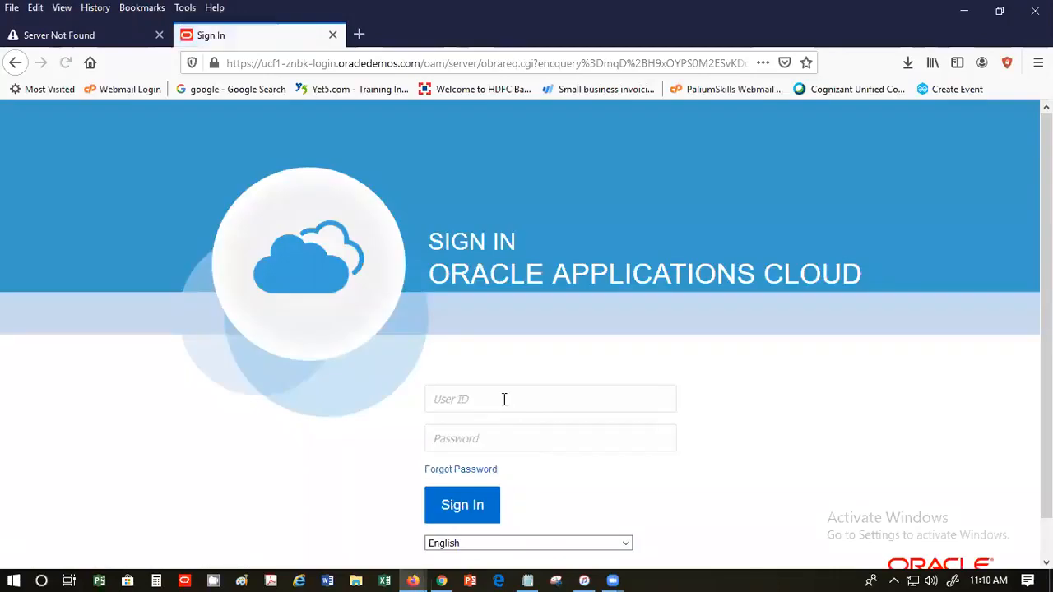
Step: Sign back in with this website's saved FIN_IMPL login, filling in the user ID and account password
click(502, 398)
text(v)
key(BackSpace)
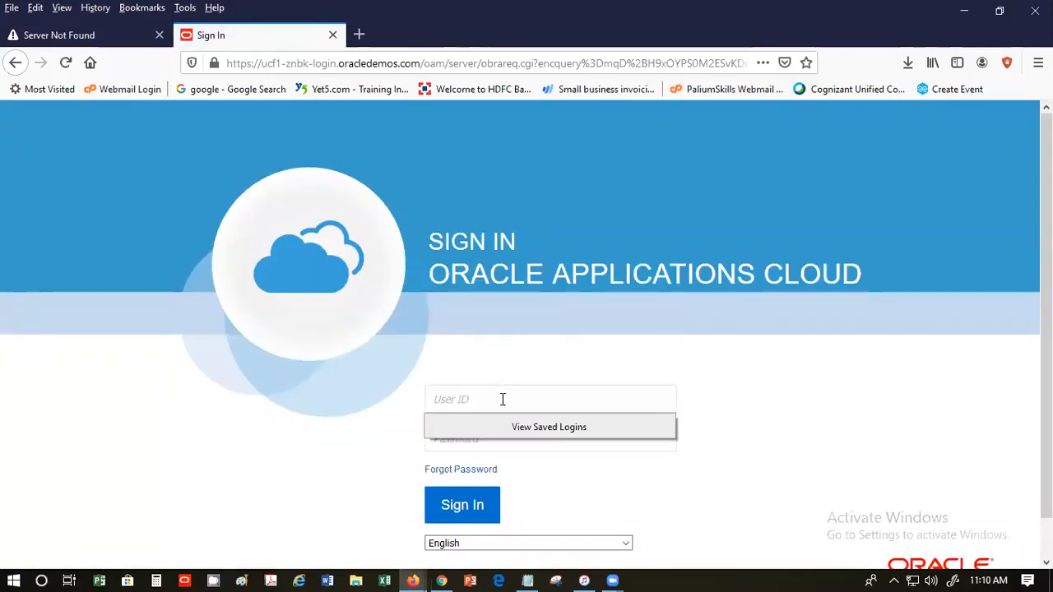
text(f)
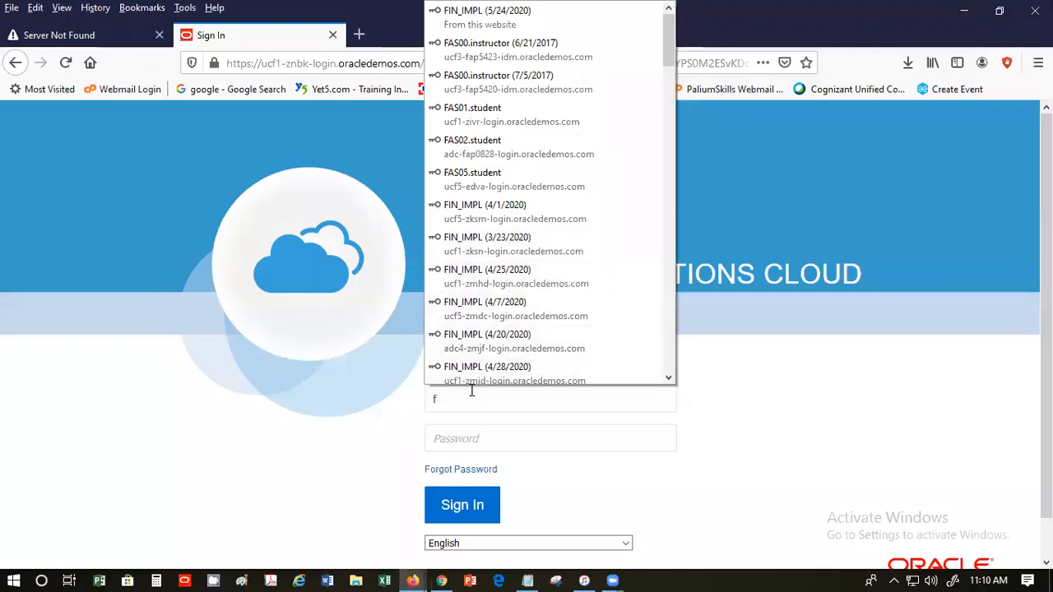
key(Escape)
key(BackSpace)
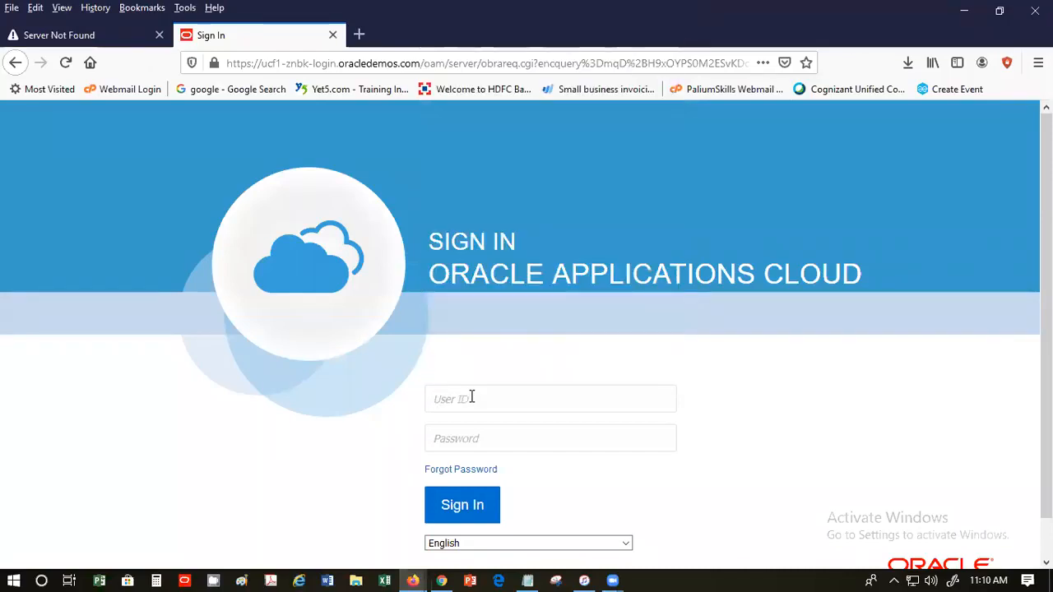
text(FIN_)
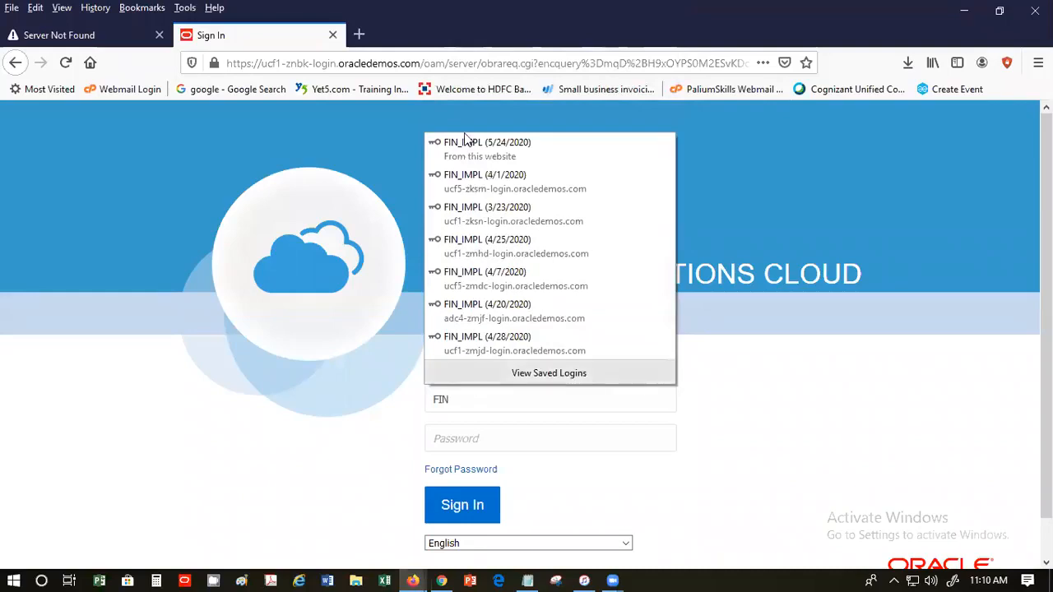
click(477, 149)
click(463, 508)
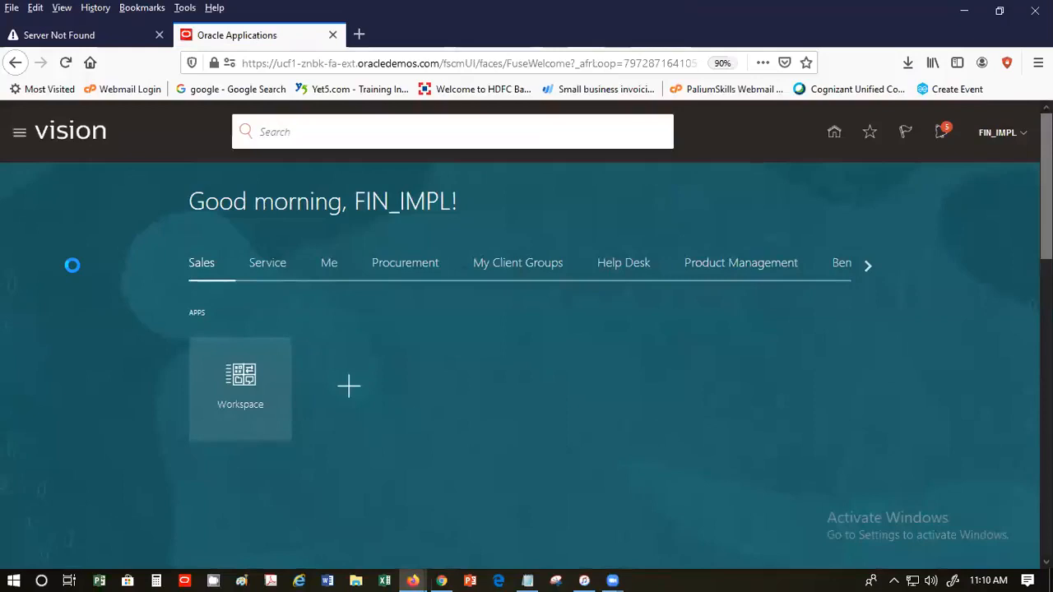
Step: Open the Financial Reporting Center from the Others group of apps on the home page
click(868, 268)
click(868, 267)
click(867, 266)
click(867, 265)
click(868, 262)
click(867, 262)
click(868, 262)
click(868, 260)
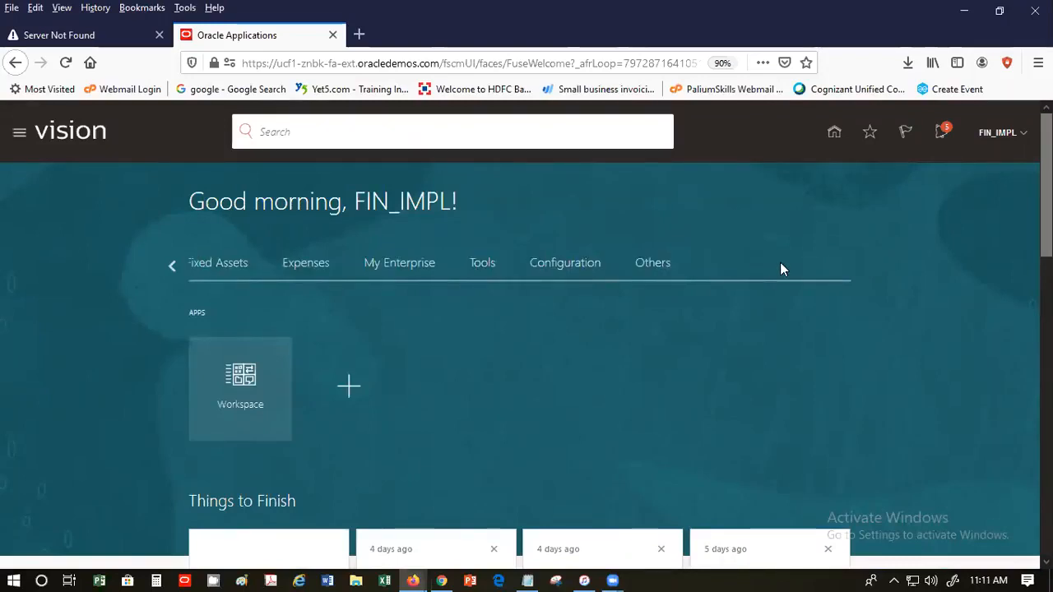
click(650, 264)
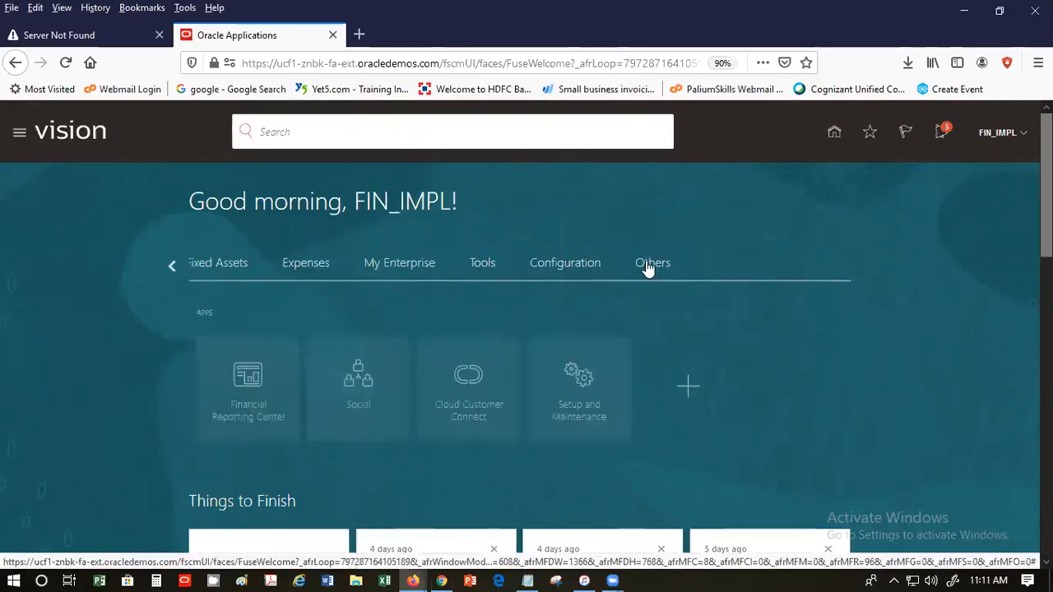
click(232, 367)
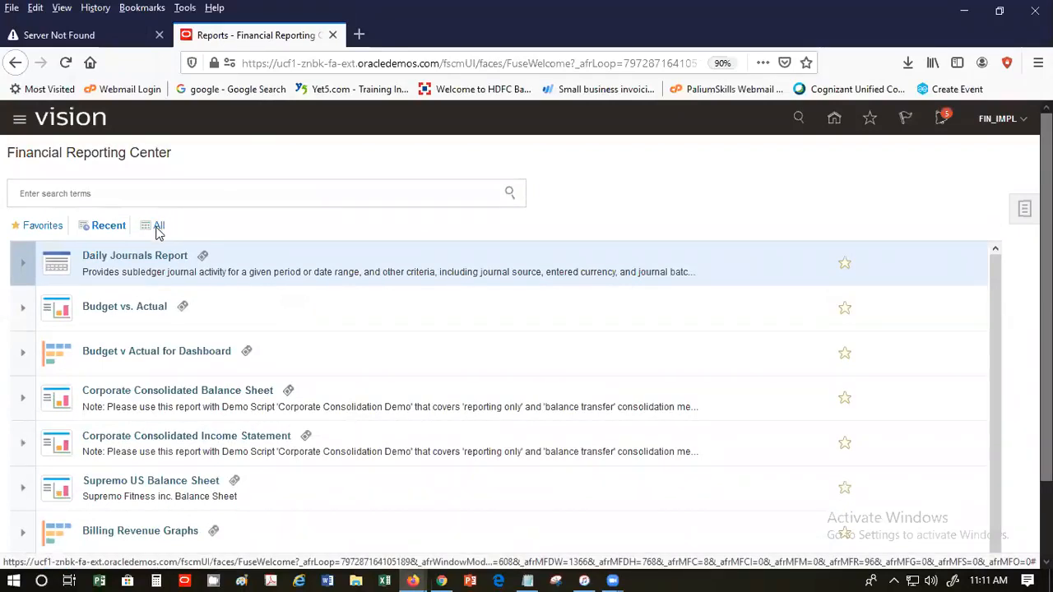
Step: Show all reports in the Financial Reporting Center, search for SP, and look through the suggested matches
click(159, 227)
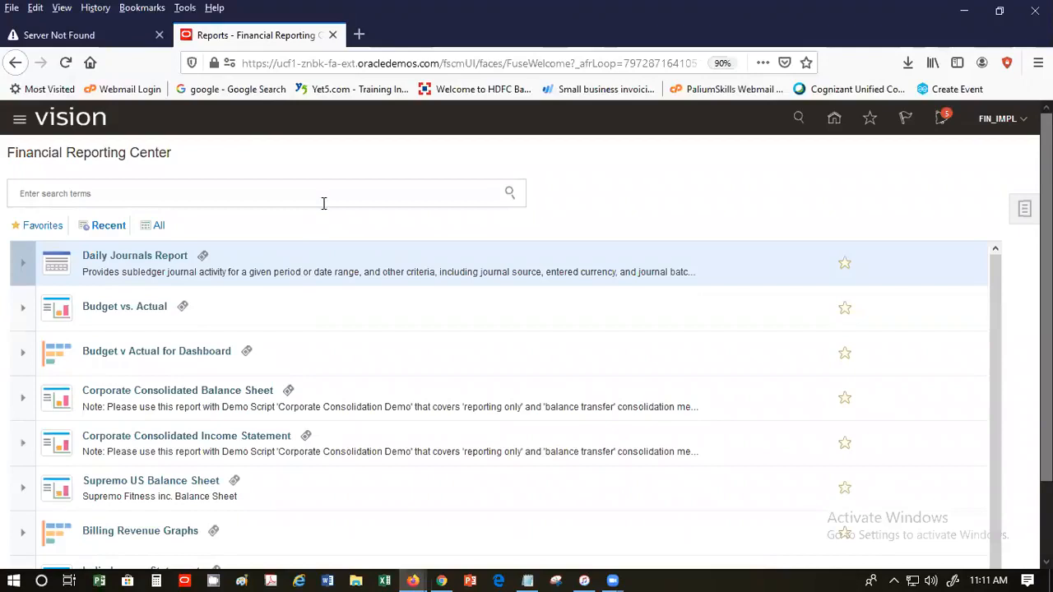
click(300, 195)
text(s)
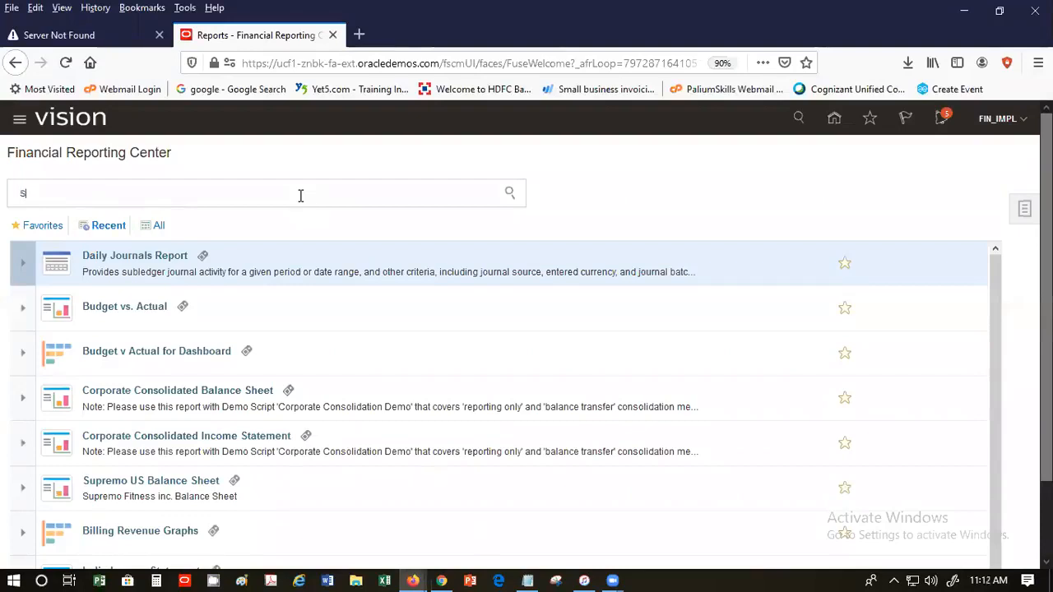
text(p)
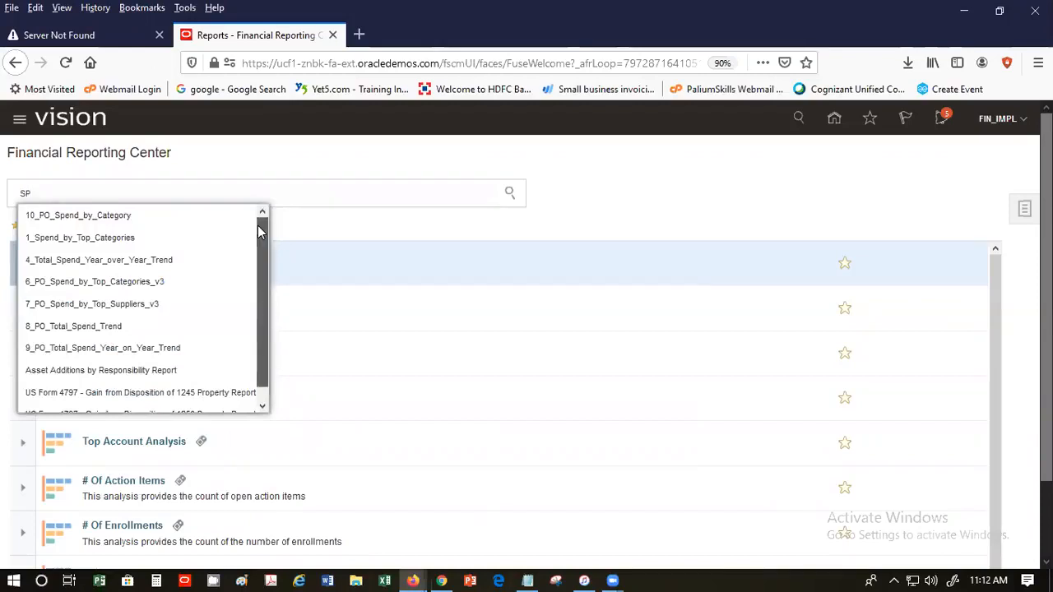
drag(257, 235, 268, 281)
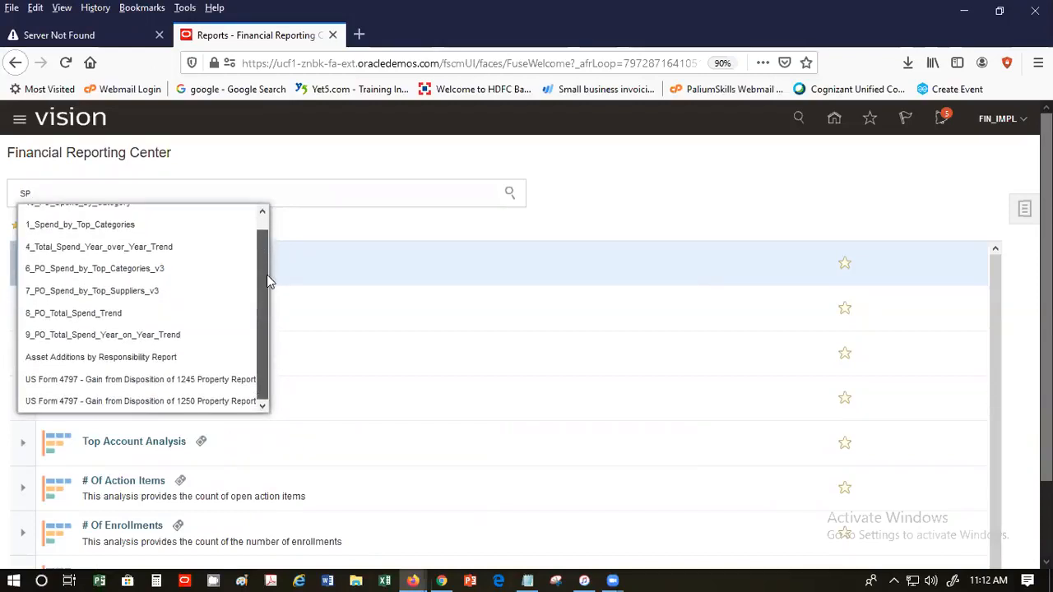
click(282, 162)
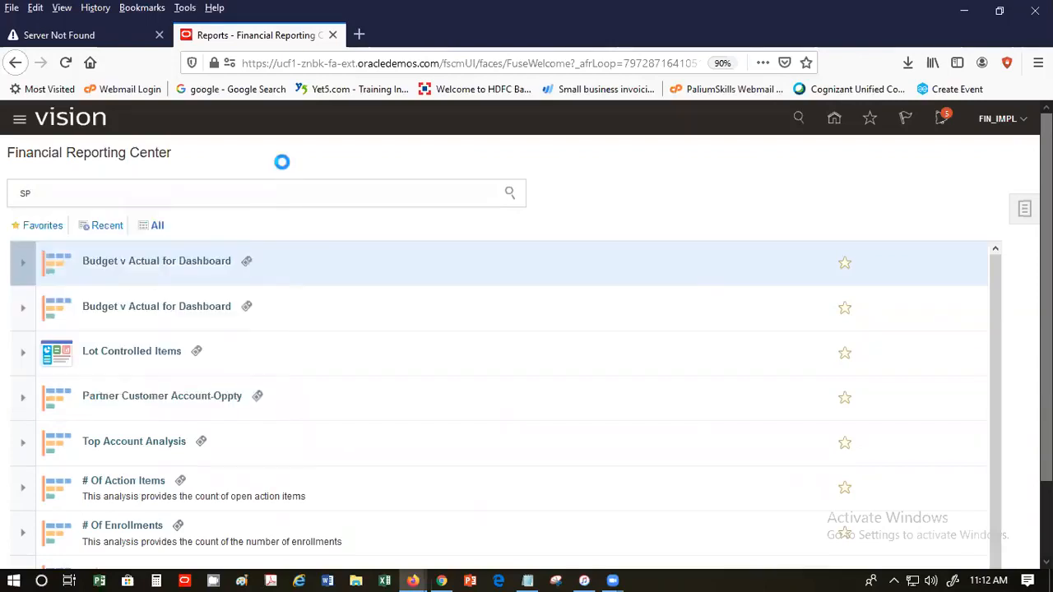
Step: Retry the report search with SP* and SP, review the suggestions again, and clear the search term
click(182, 201)
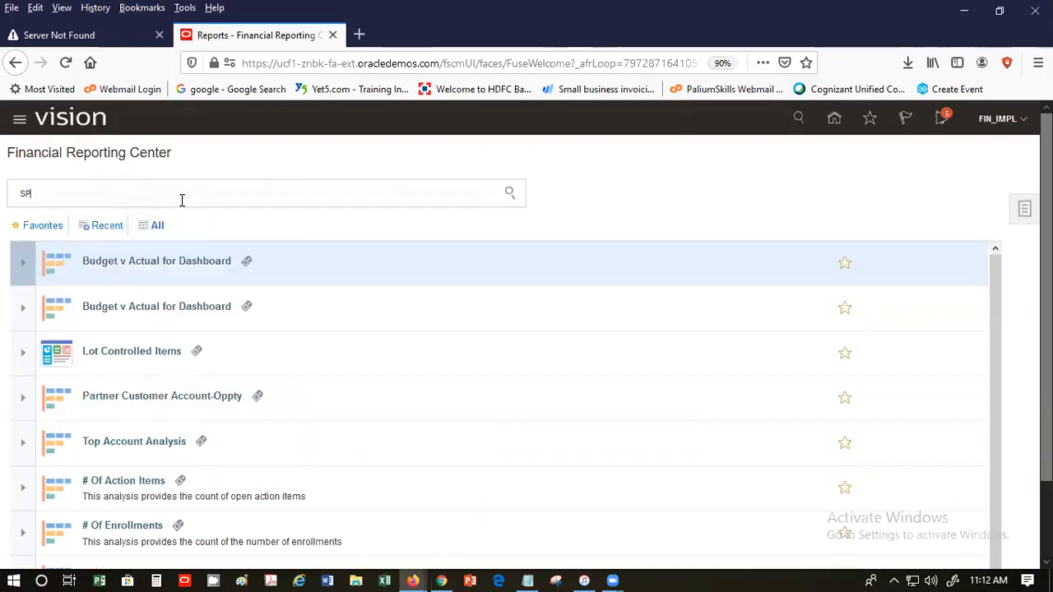
key(Return)
key(Return)
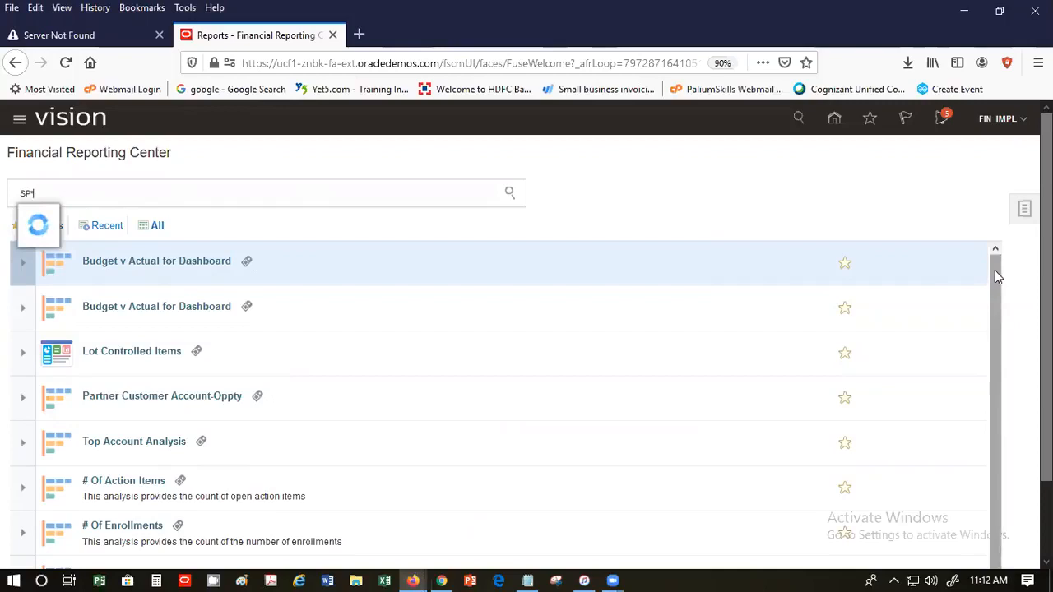
click(52, 193)
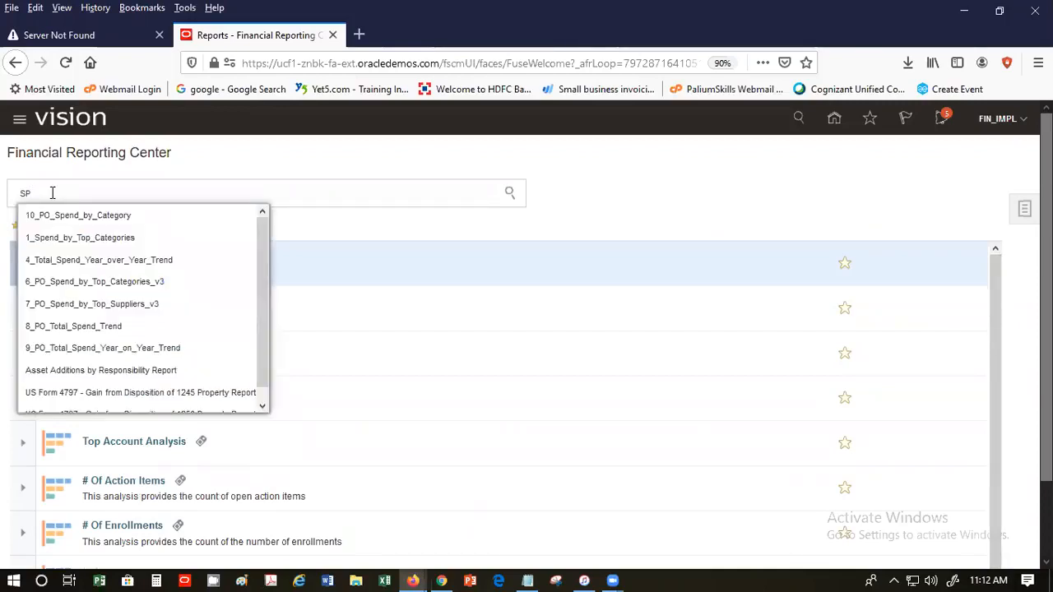
drag(261, 231, 257, 261)
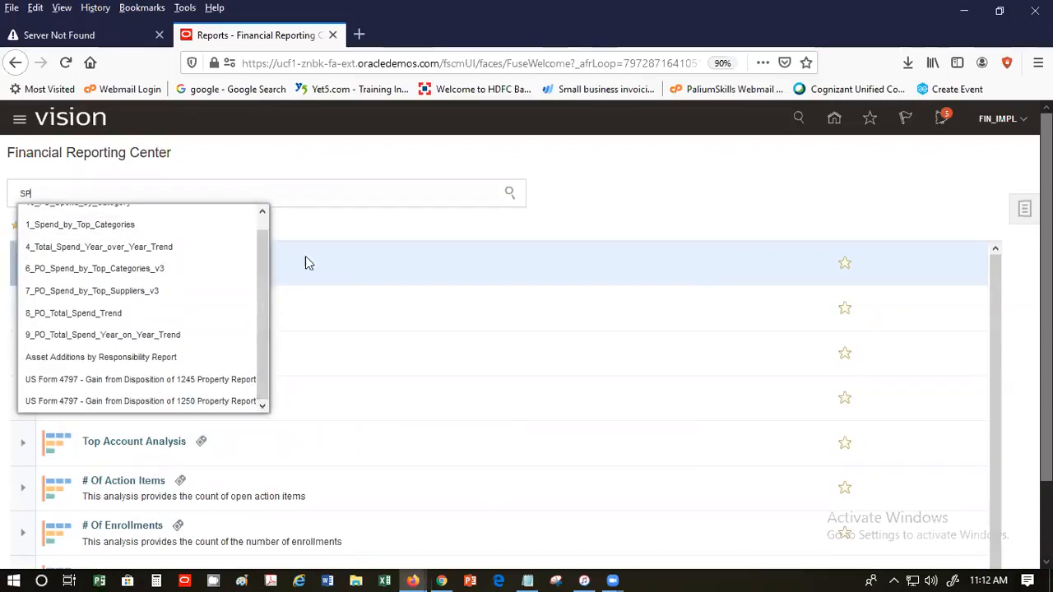
click(440, 170)
key(BackSpace)
key(BackSpace)
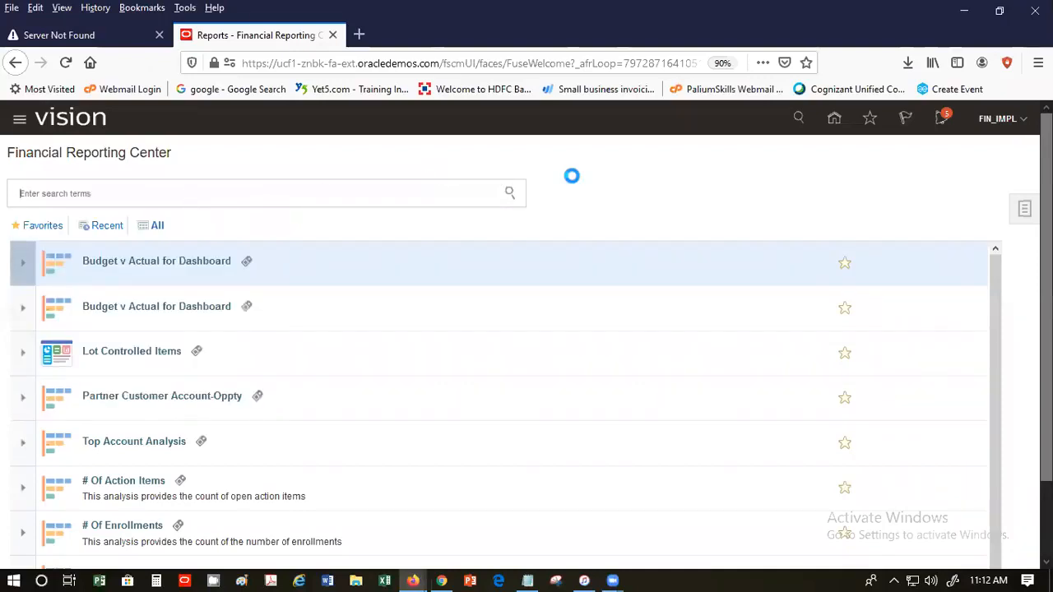
Step: Examine the full list of reports for the SPVision Income Statement and return to its beginning
scroll(516, 370, down, 1)
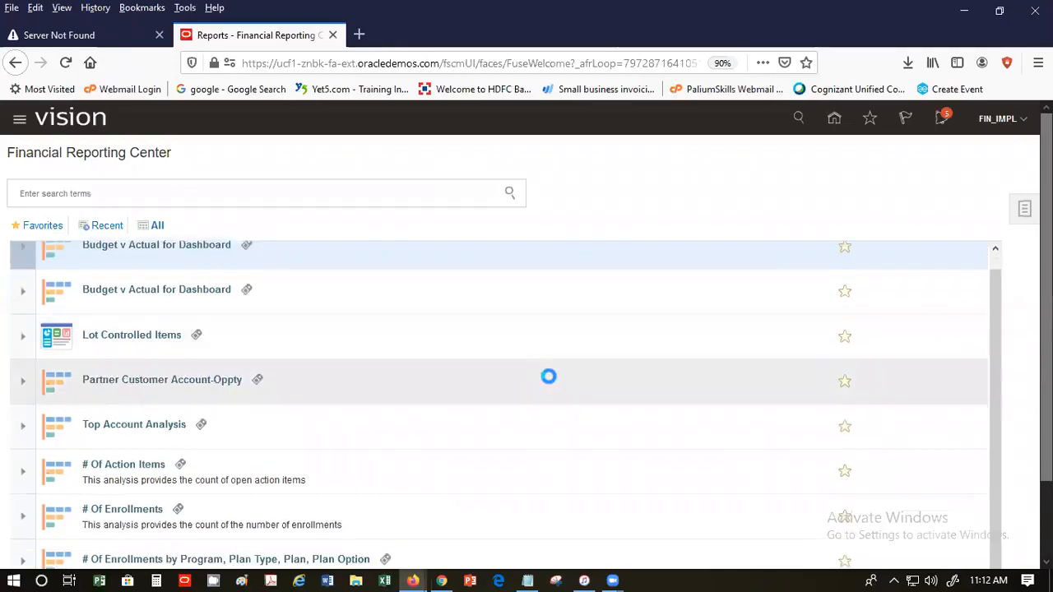
scroll(516, 370, down, 2)
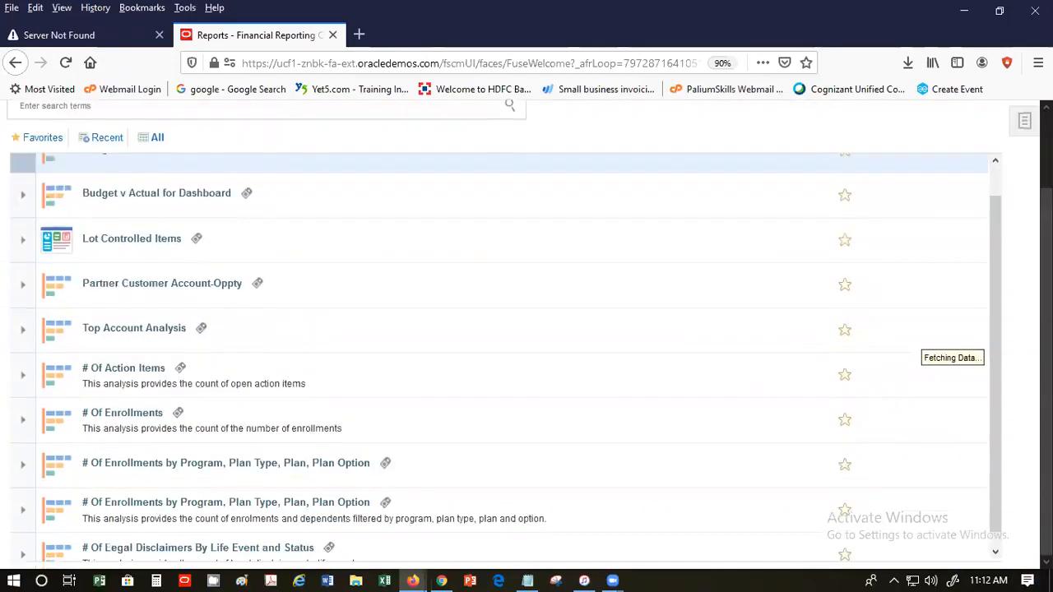
click(1001, 442)
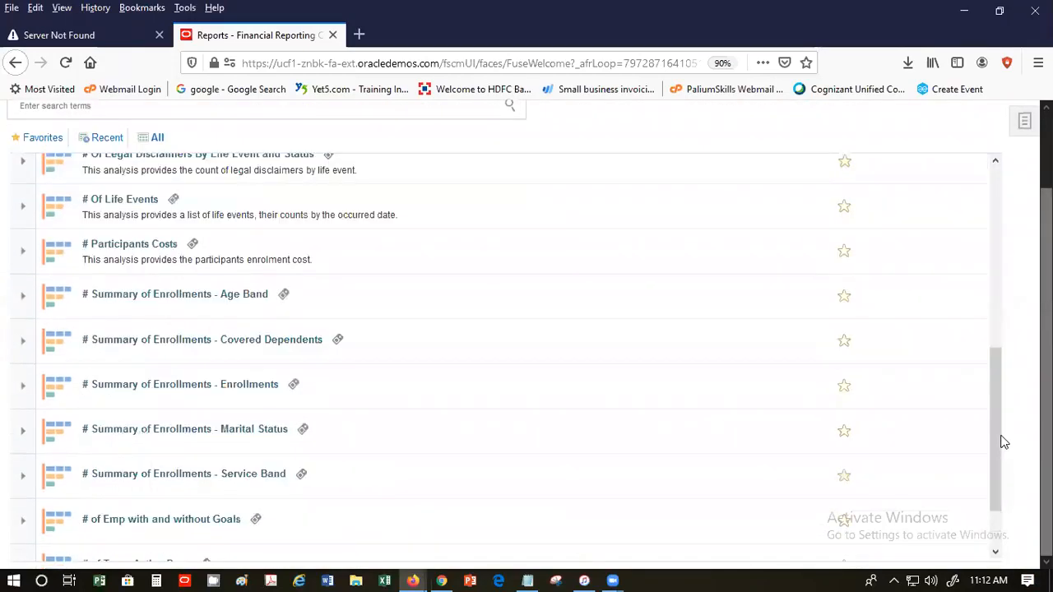
drag(1001, 477, 1003, 563)
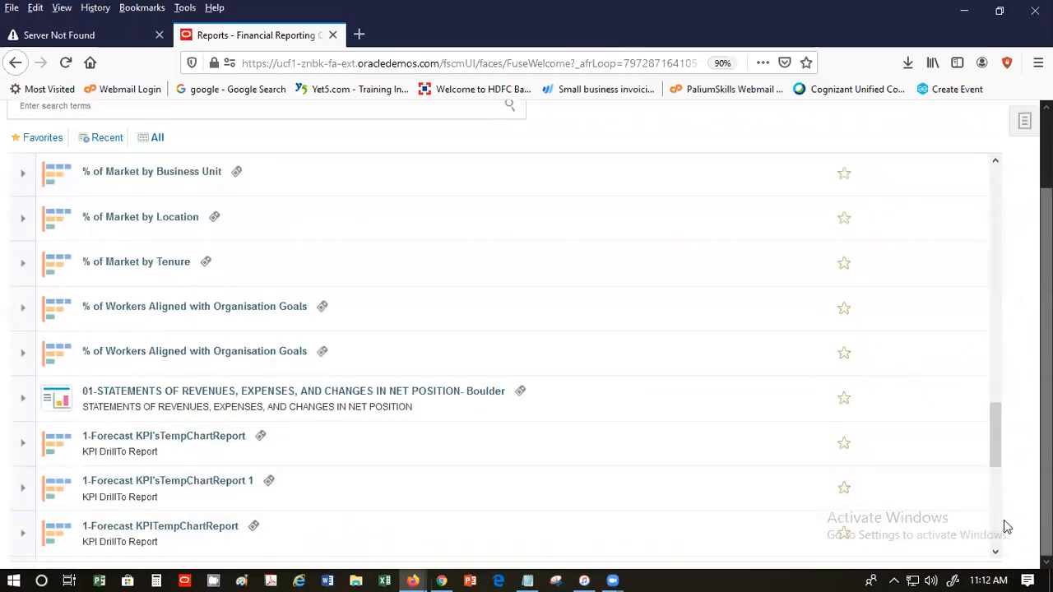
click(994, 537)
drag(993, 537, 1017, 198)
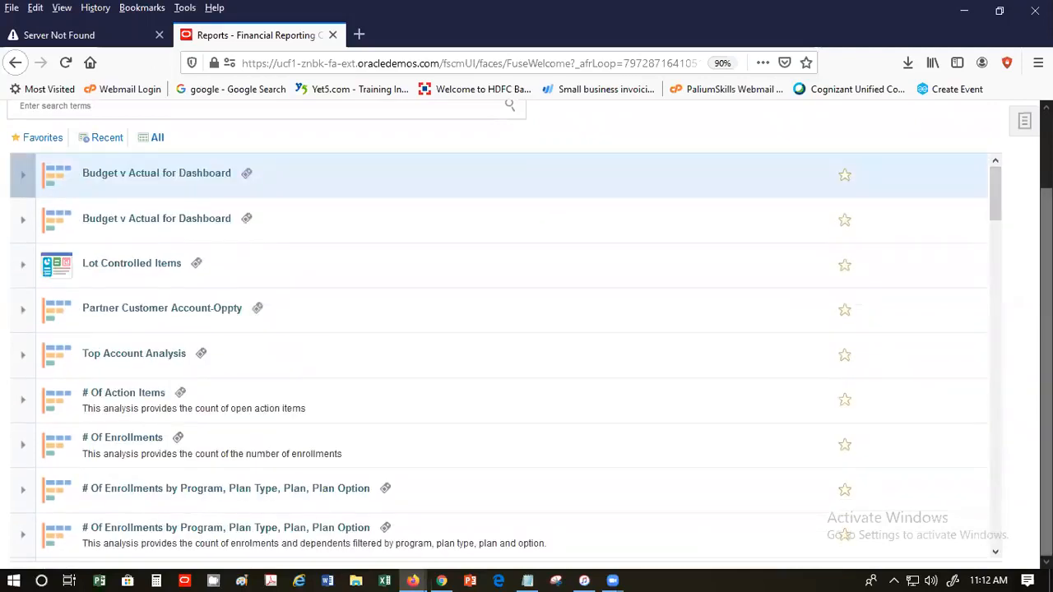
drag(1046, 240, 1046, 160)
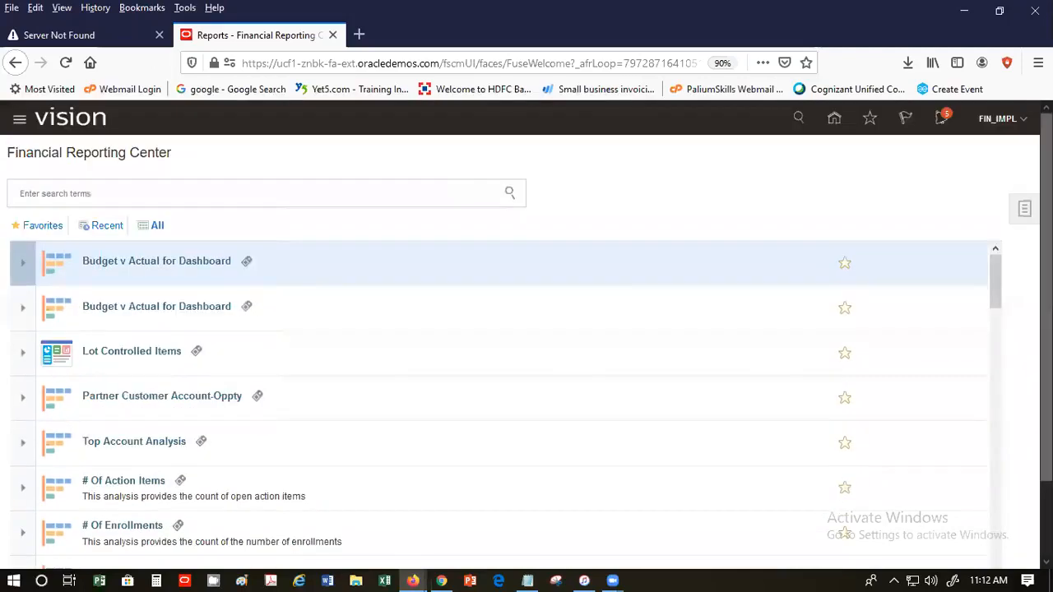
Step: Open the tasks available in the Financial Reporting Center
click(1013, 209)
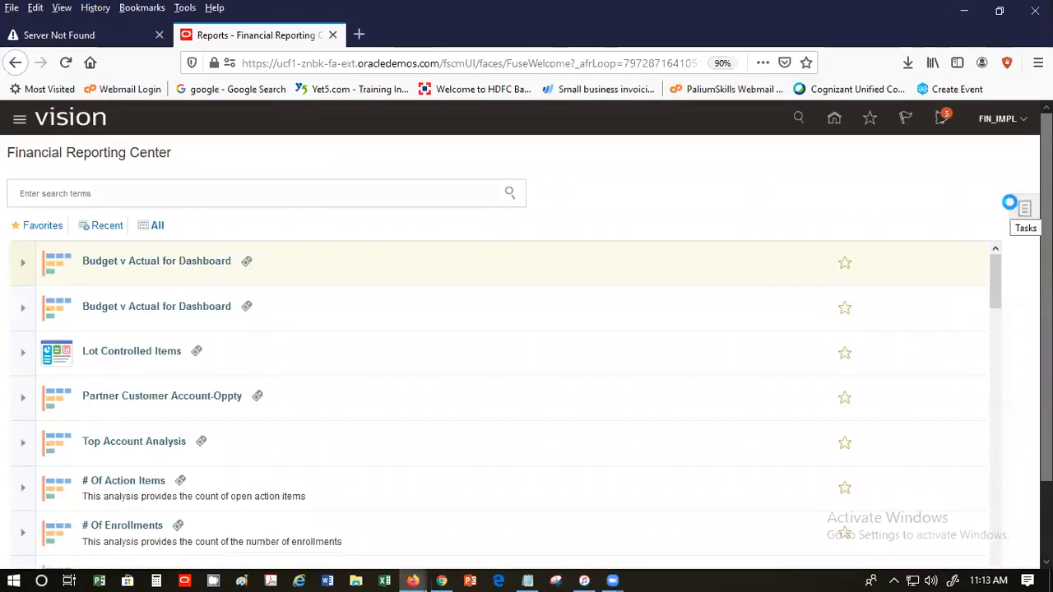